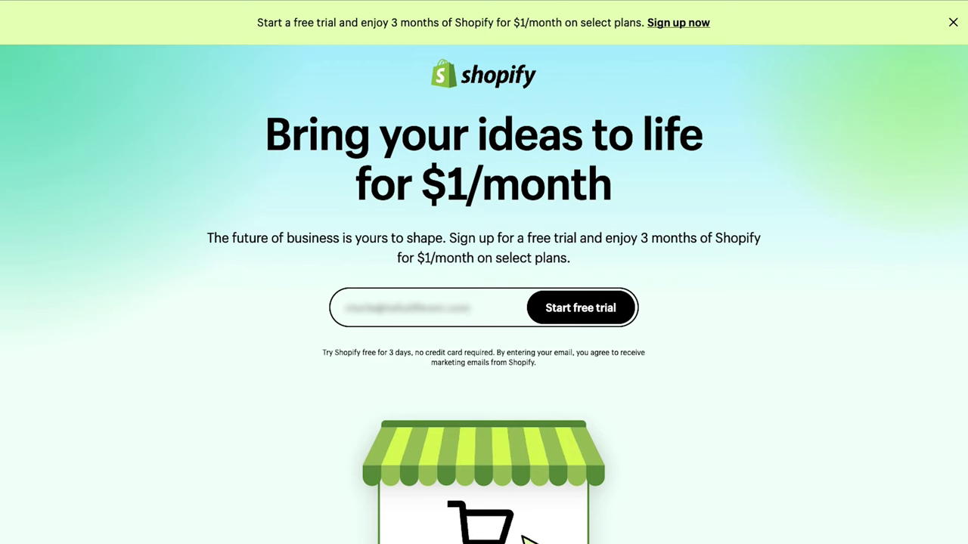
# - Start the Shopify free trial with the entered e-mail and skip the business profile questions
pyautogui.click(576, 308)
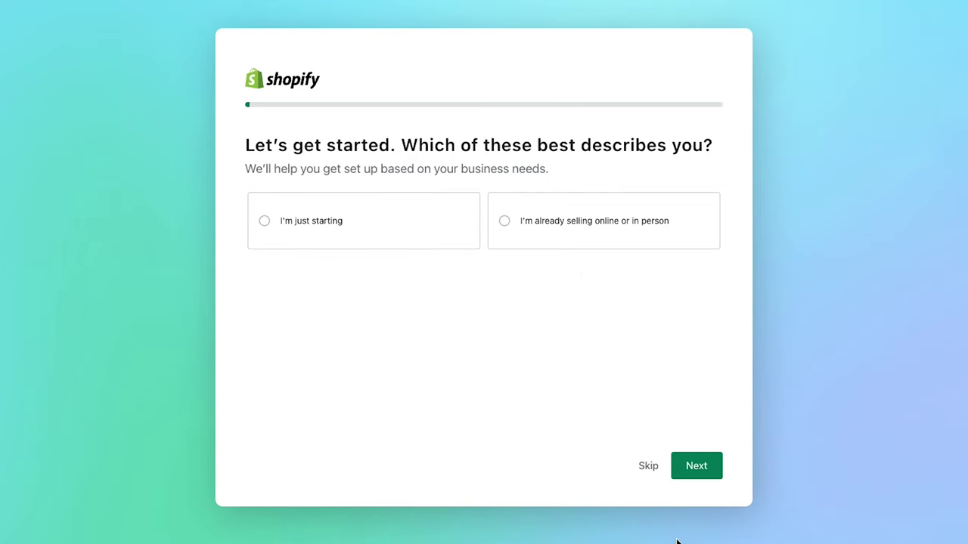
pyautogui.click(648, 466)
pyautogui.click(648, 466)
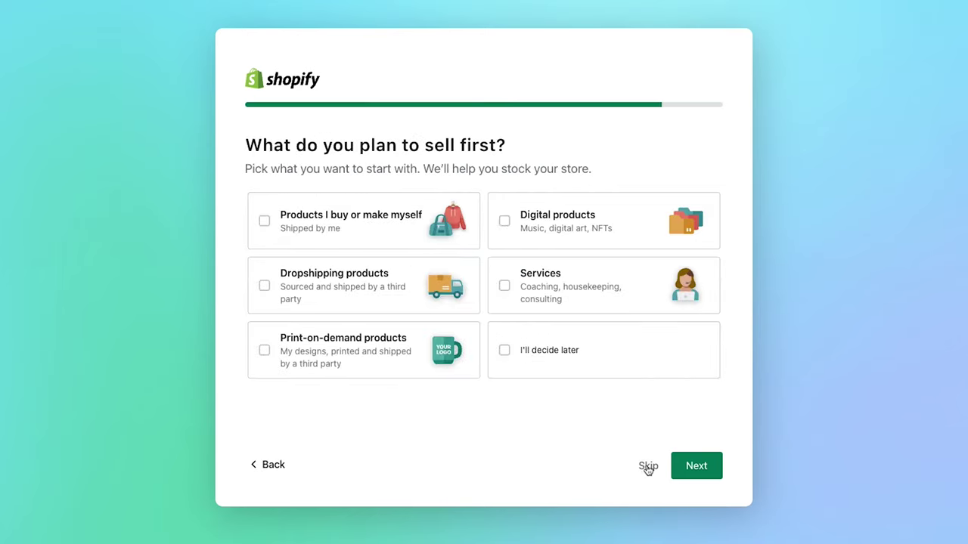
pyautogui.click(648, 466)
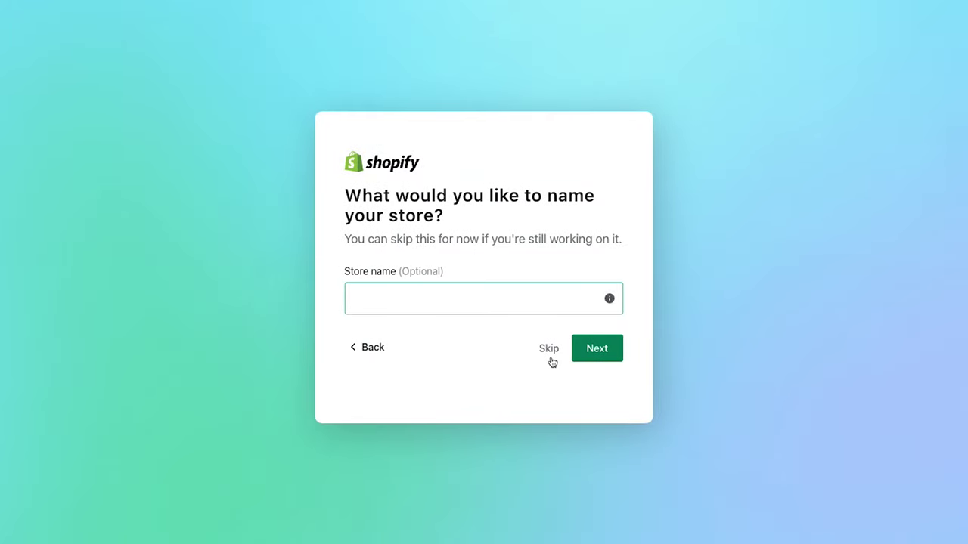
# - Name the store Organic Soap Bars and continue the setup
pyautogui.click(444, 296)
pyautogui.write('Organic Soap Bars')
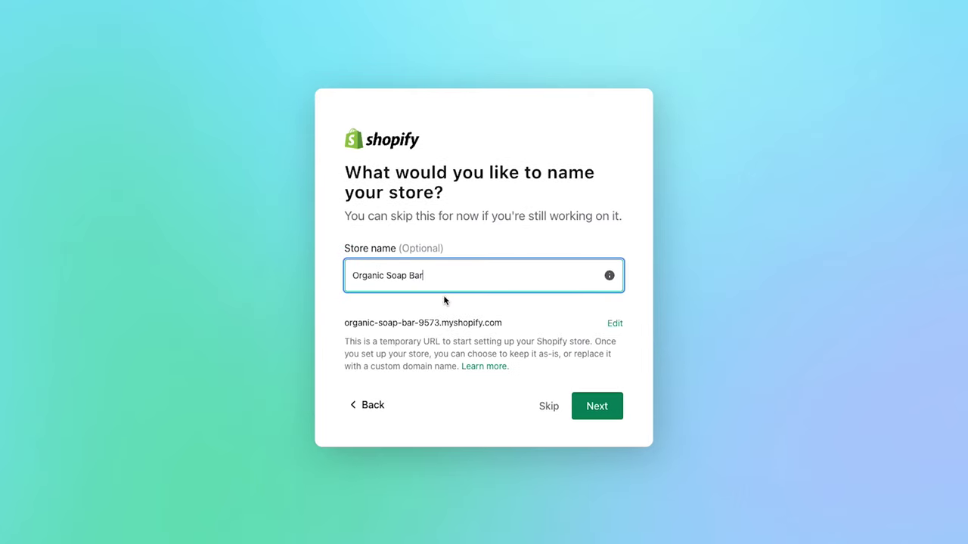
pyautogui.click(595, 408)
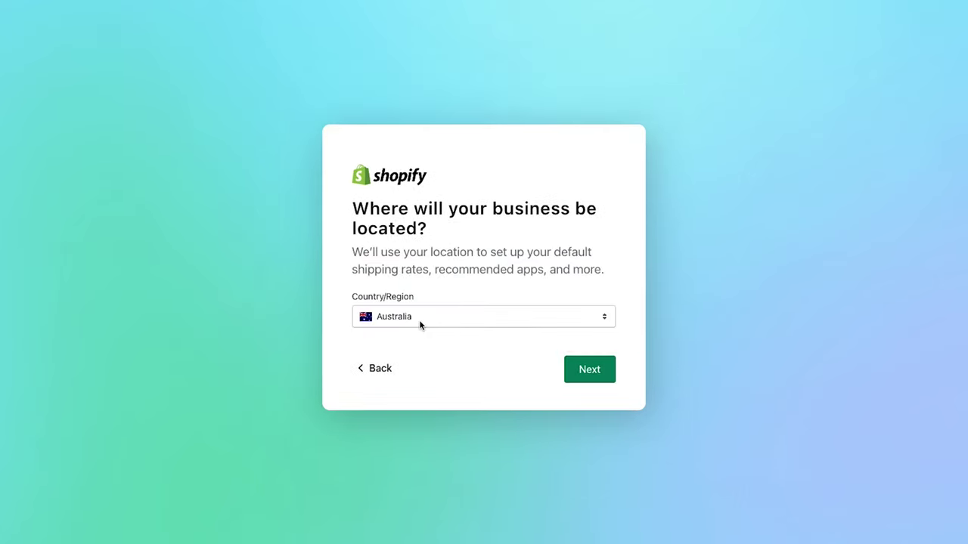
# - Keep Australia as the business location and choose the account for the new store
pyautogui.click(558, 316)
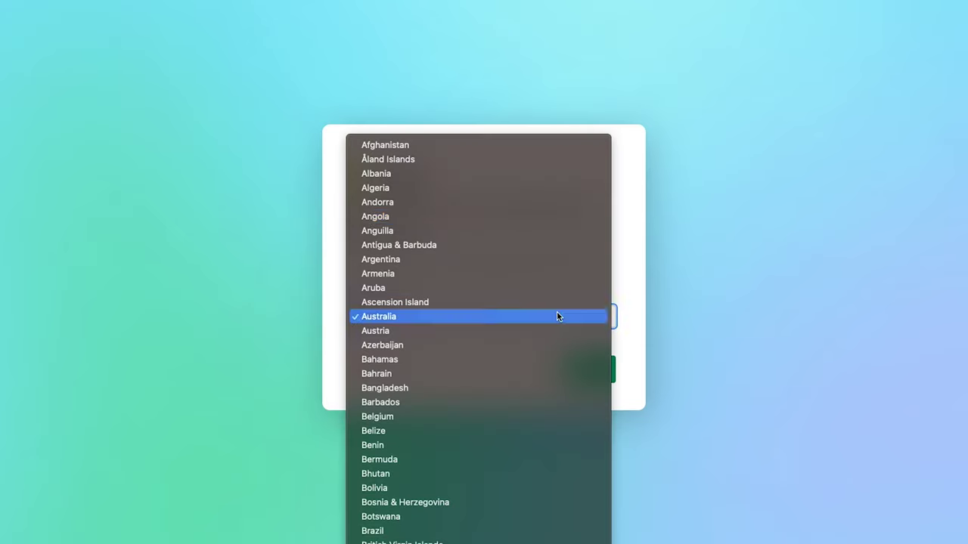
pyautogui.click(631, 371)
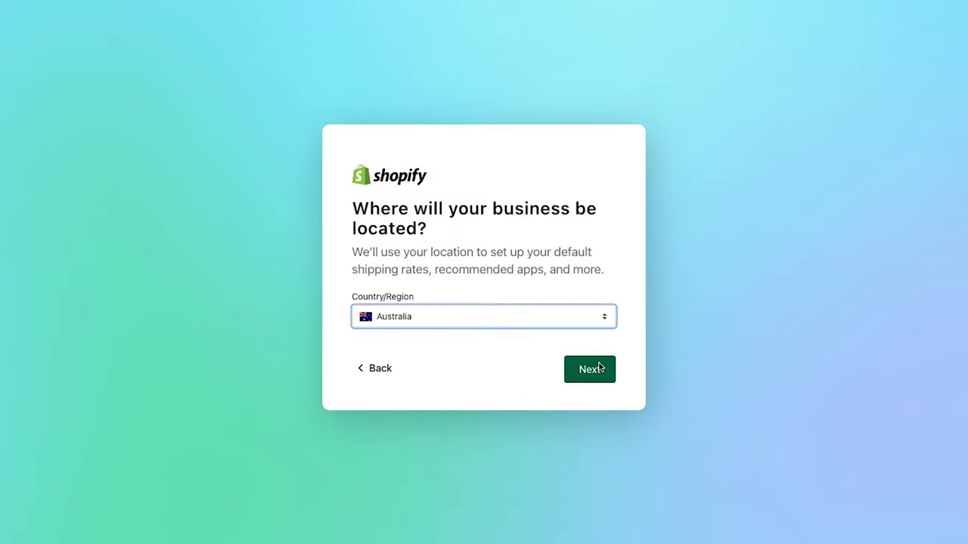
pyautogui.click(598, 367)
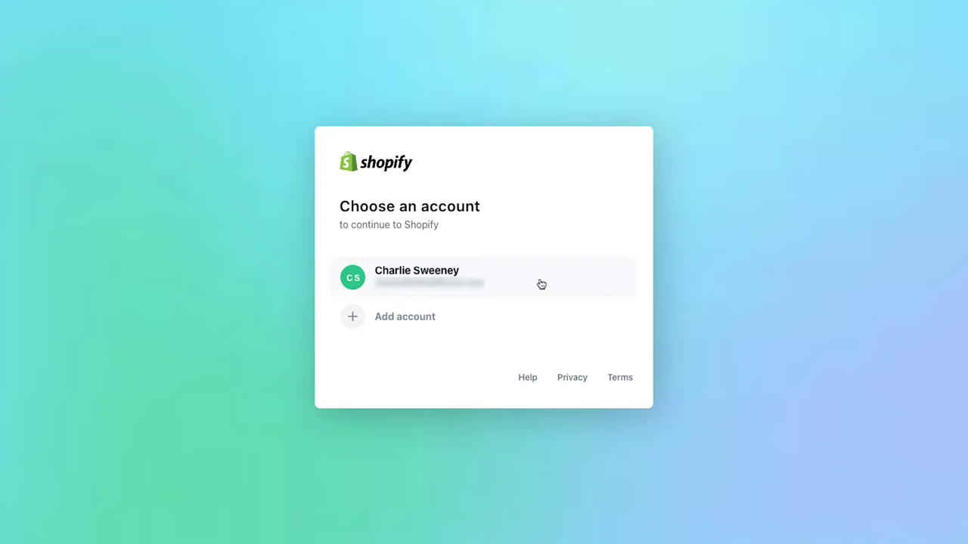
pyautogui.click(477, 321)
pyautogui.click(415, 288)
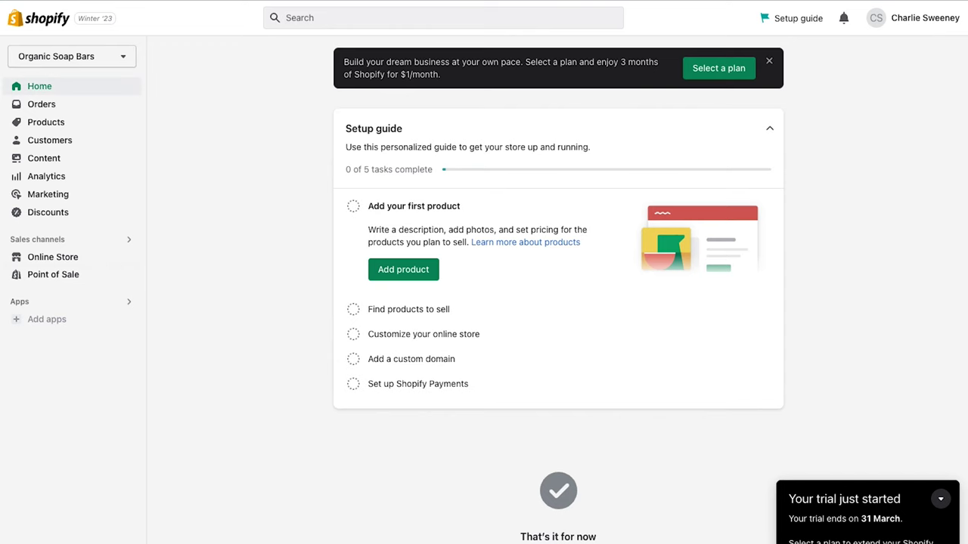
# - Search the store admin for "Online" and open the Themes page
pyautogui.click(382, 25)
pyautogui.write('Online')
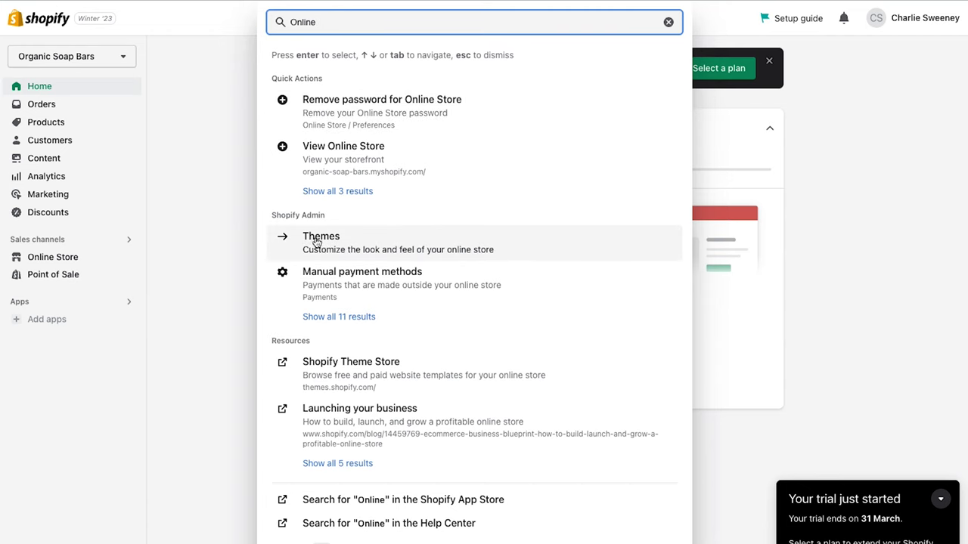
pyautogui.click(524, 242)
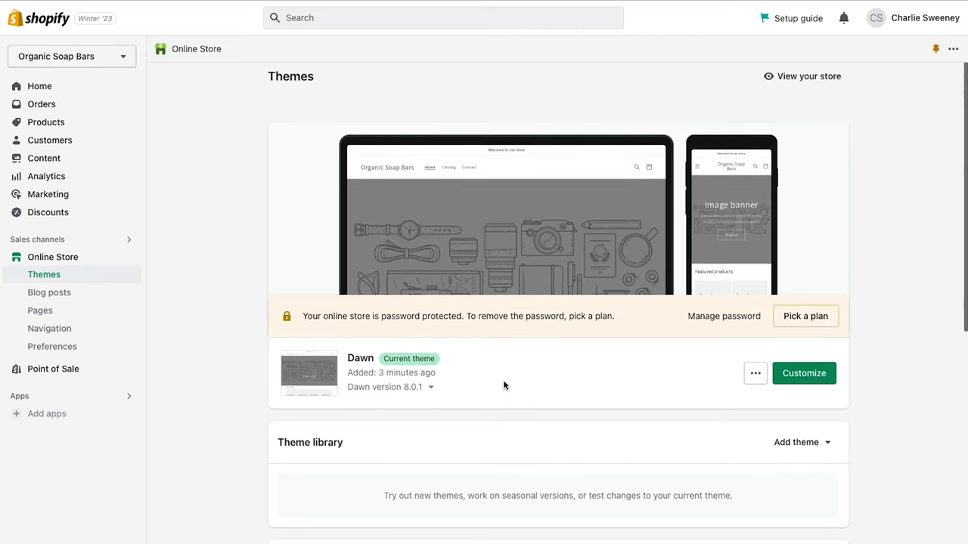
# - Visit the Shopify Theme Store and filter all themes to show only free ones
pyautogui.scroll(-2, 502, 385)
pyautogui.scroll(-5, 502, 379)
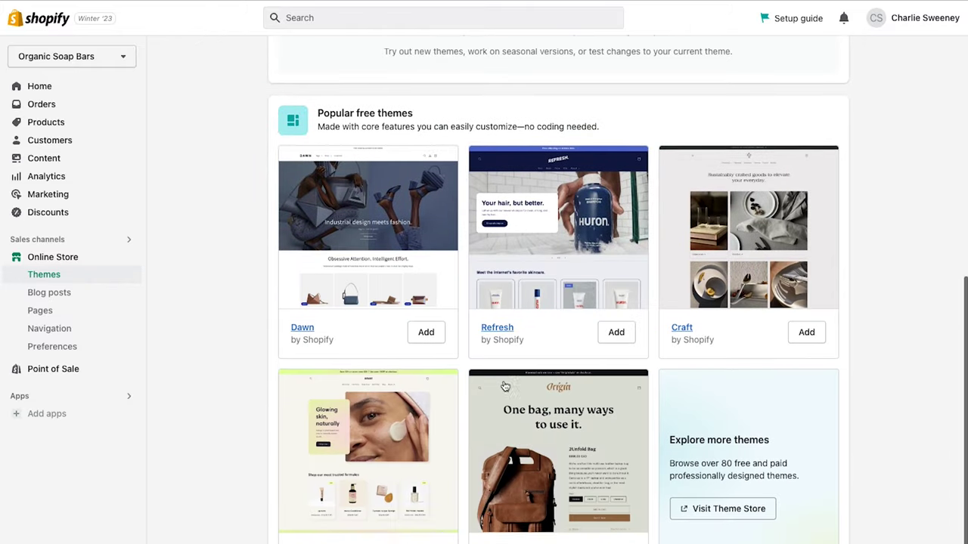
pyautogui.click(730, 489)
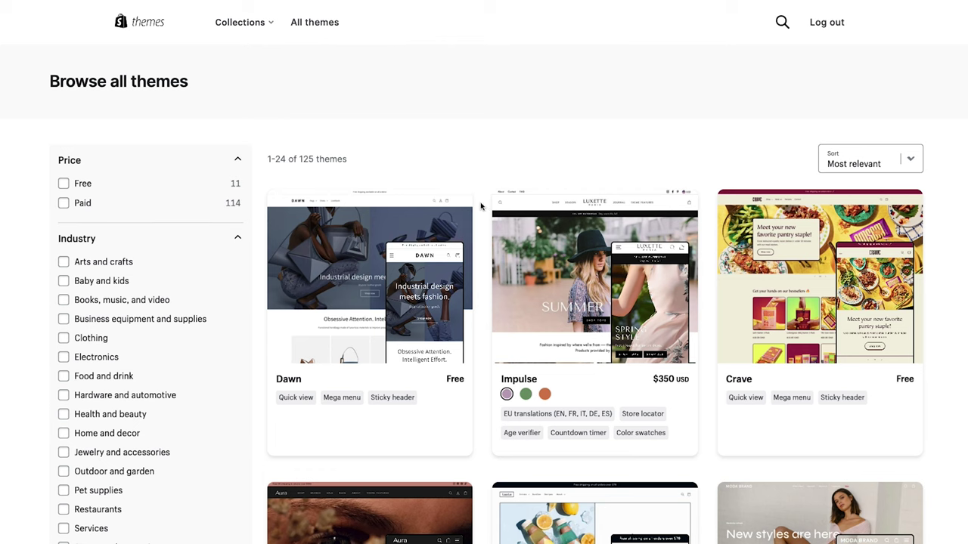
pyautogui.click(85, 185)
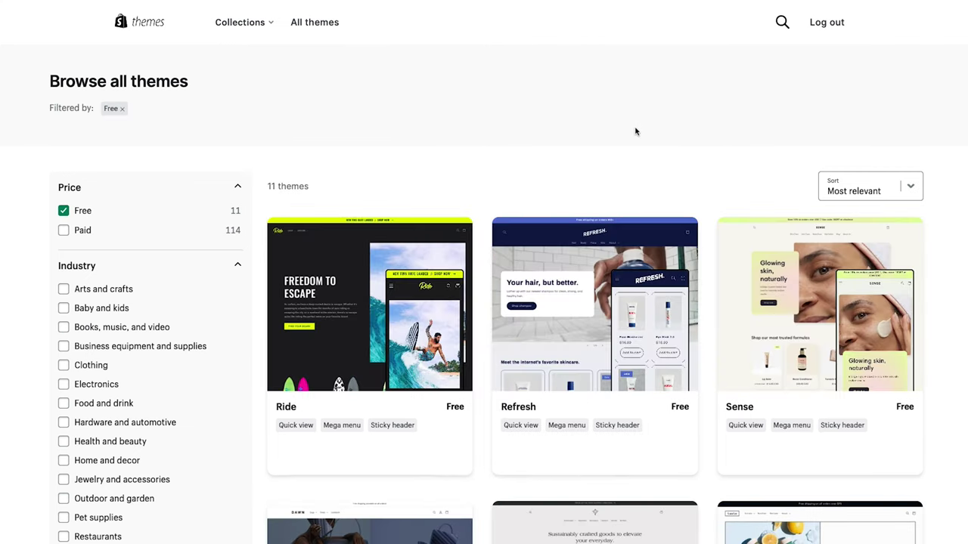
# - Browse the free themes, choose Sense and add it to the store for trial
pyautogui.scroll(-5, 693, 248)
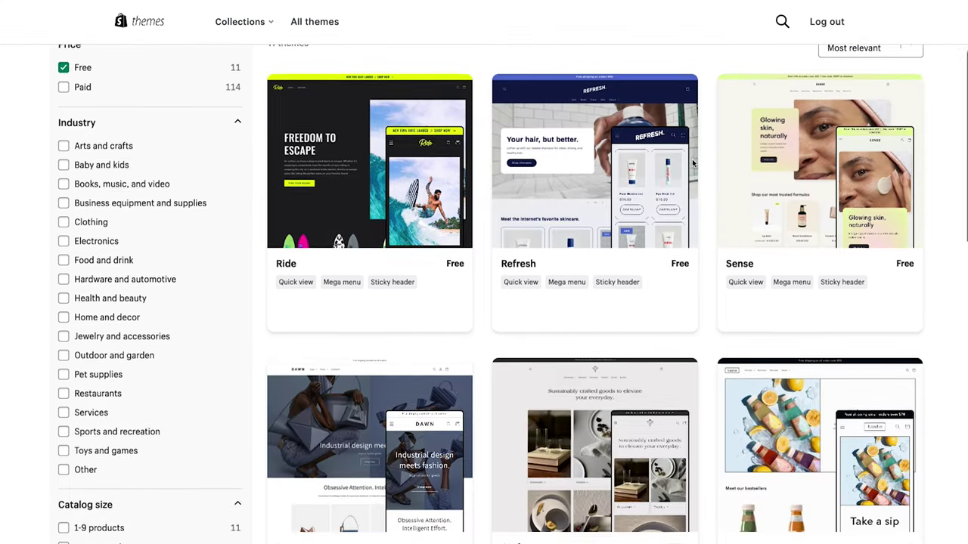
pyautogui.scroll(-3, 694, 253)
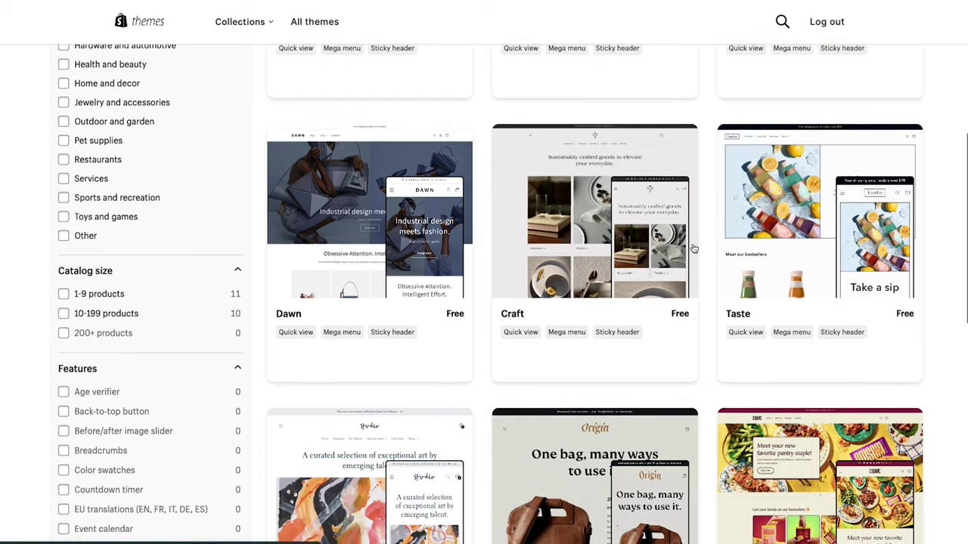
pyautogui.scroll(5, 700, 274)
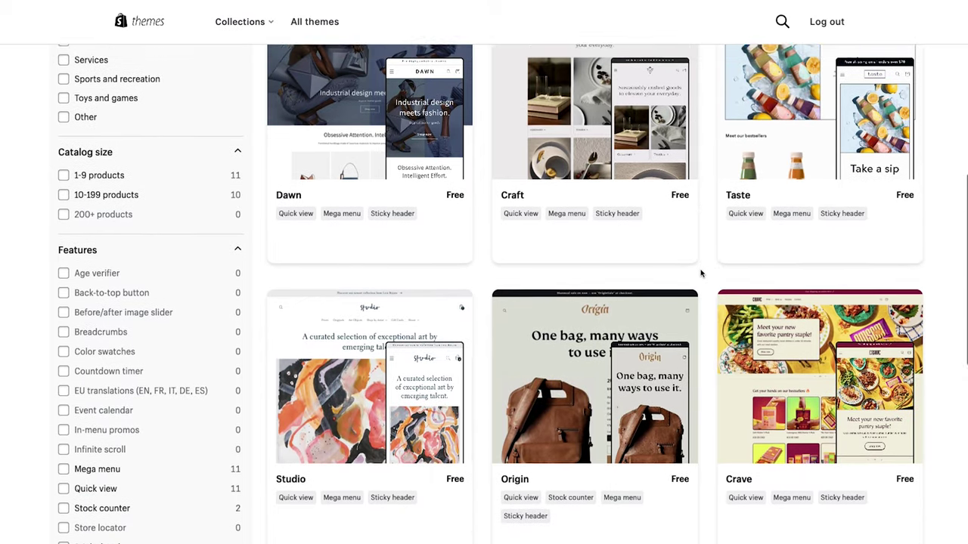
pyautogui.scroll(1, 700, 274)
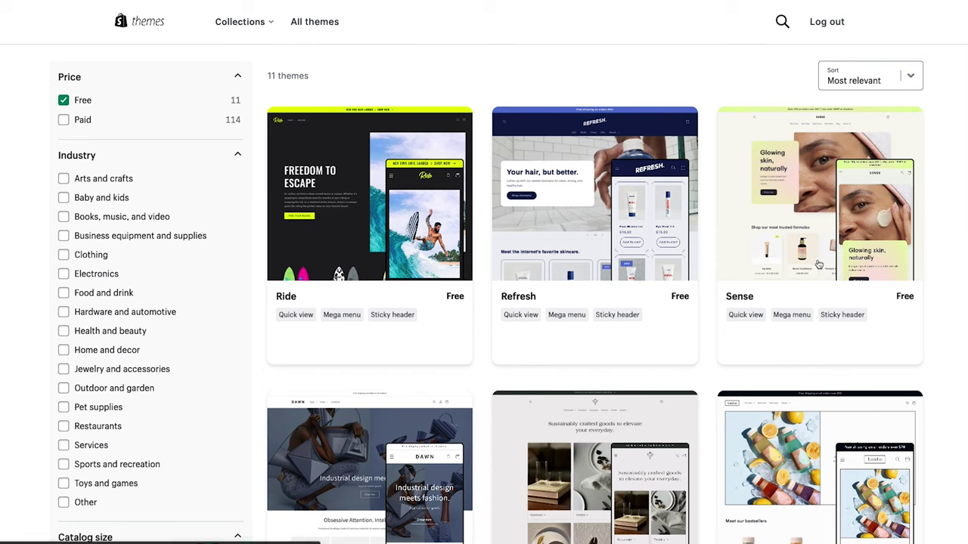
pyautogui.click(818, 263)
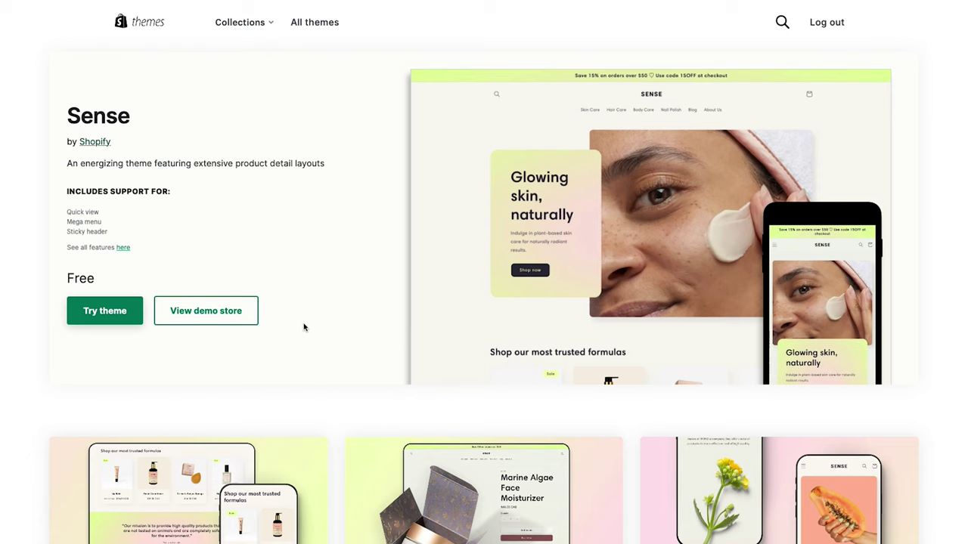
pyautogui.click(133, 323)
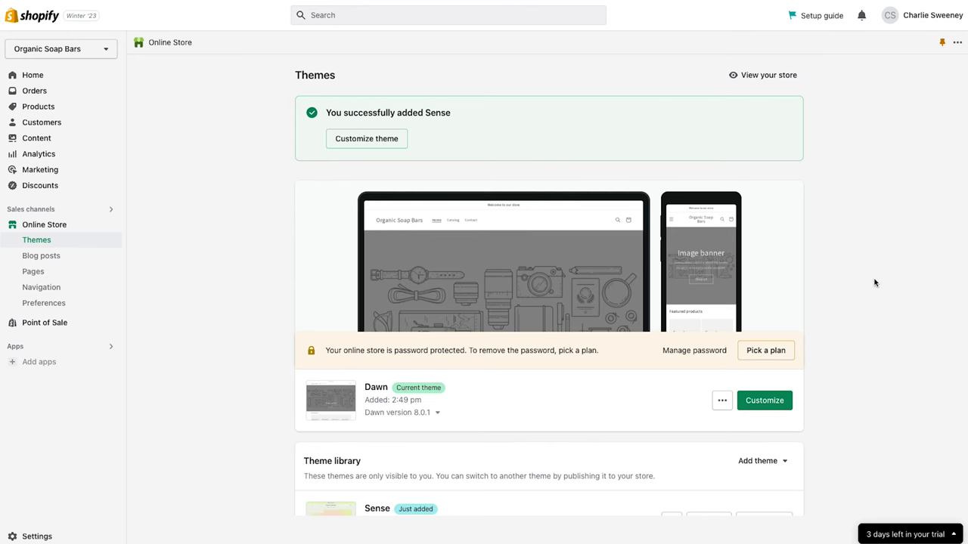
# - Publish the Sense theme from the theme library in place of Dawn
pyautogui.scroll(-3, 875, 281)
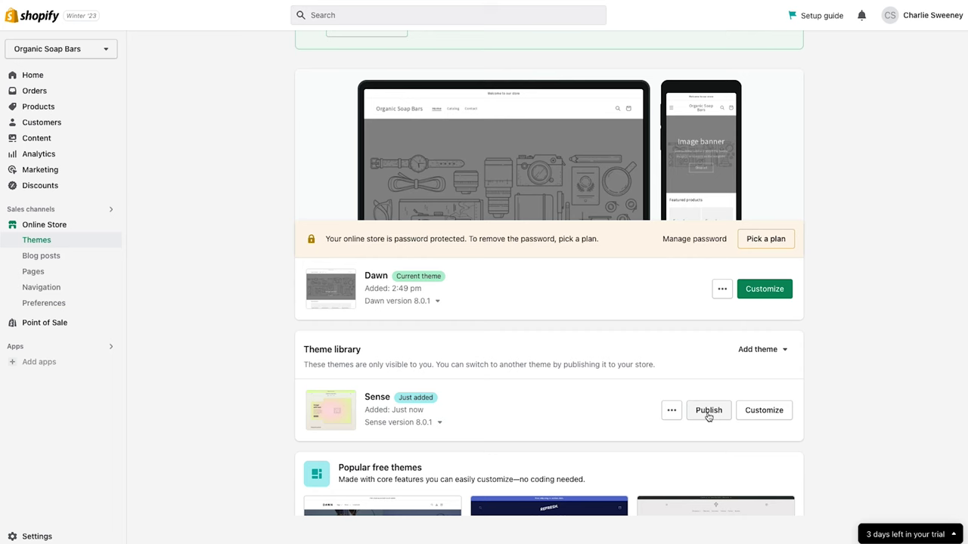
pyautogui.click(708, 412)
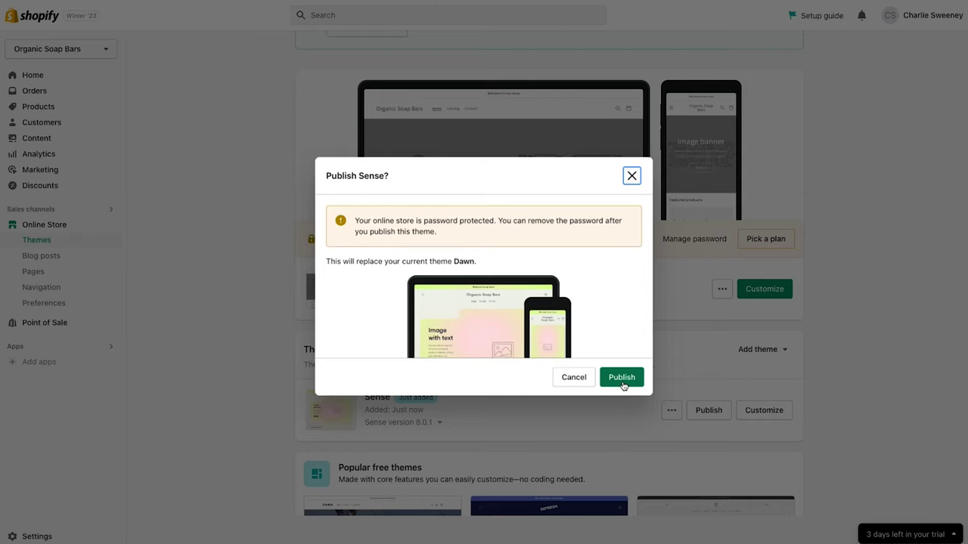
pyautogui.click(622, 378)
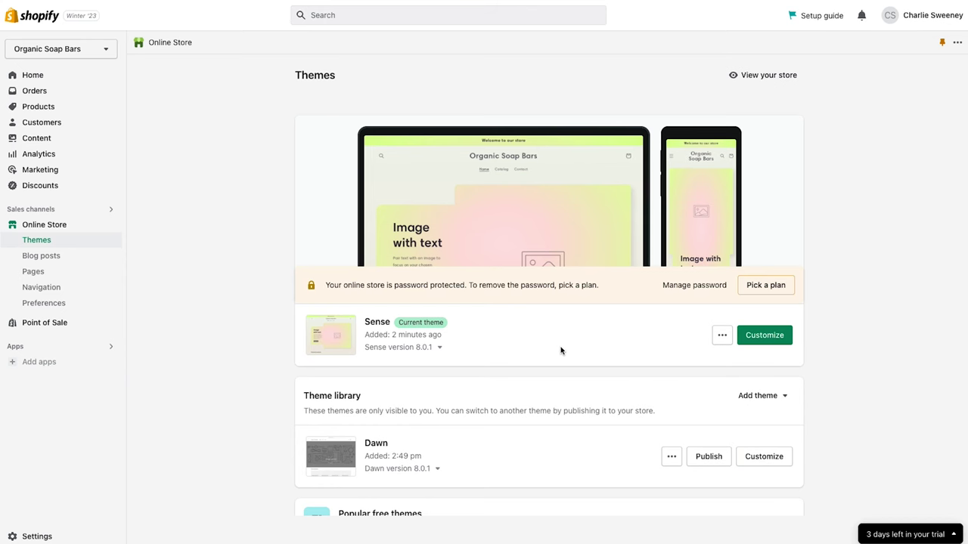
# - Open the Sense theme for customization and look through the list of editable store pages
pyautogui.click(759, 344)
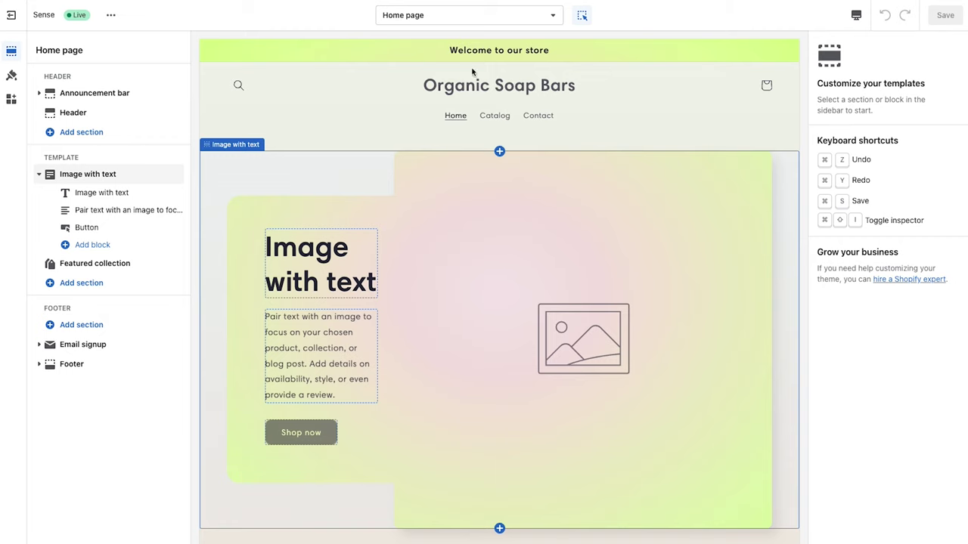
pyautogui.click(506, 20)
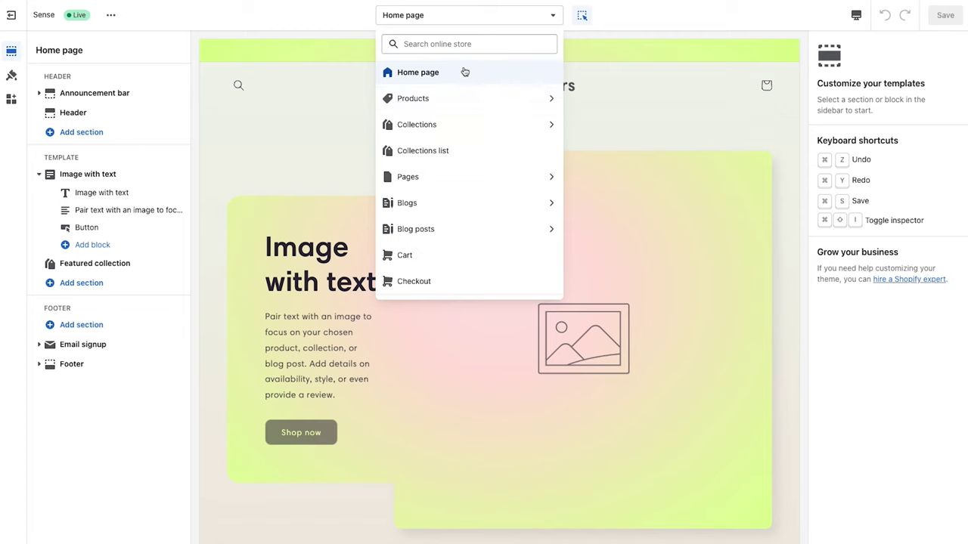
pyautogui.click(605, 10)
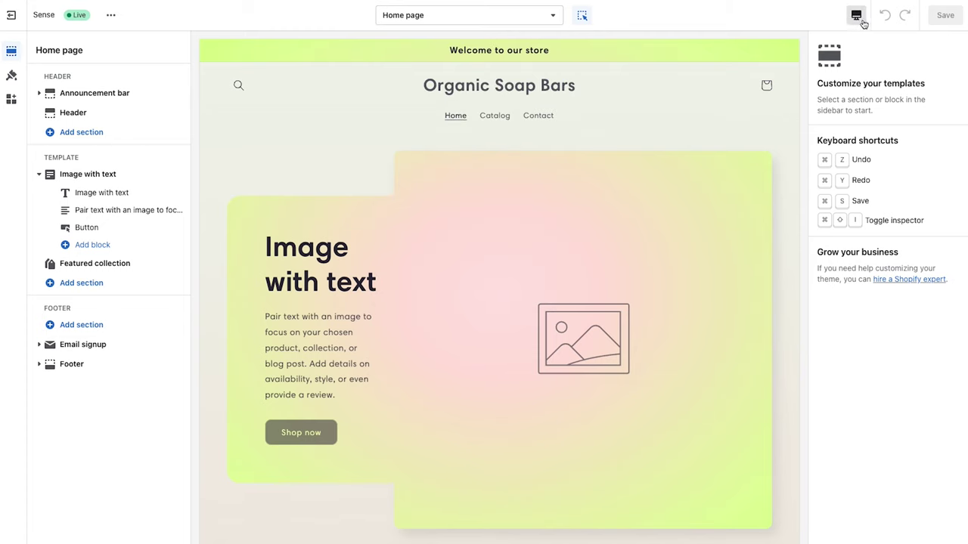
# - Preview the home page in the mobile layout down to the featured products and return to the desktop layout
pyautogui.click(862, 23)
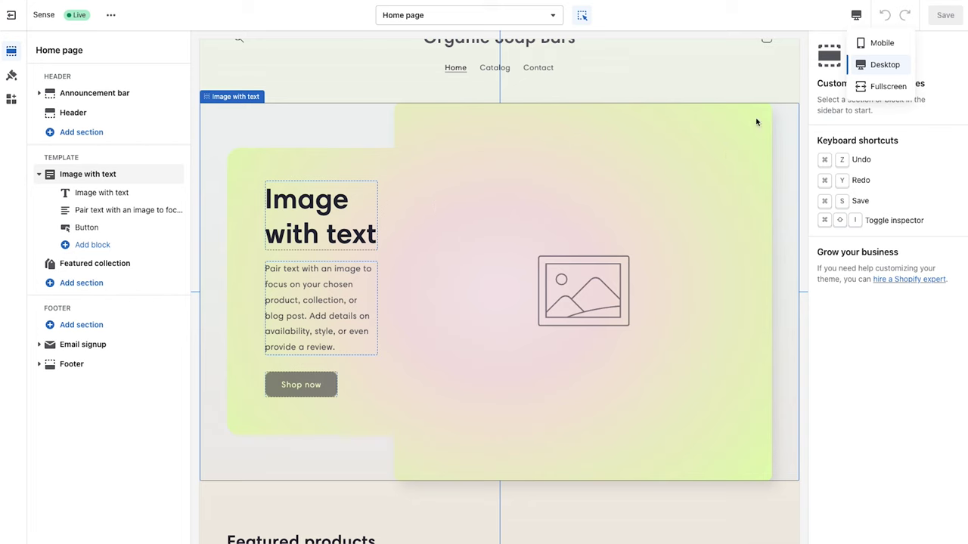
pyautogui.click(882, 43)
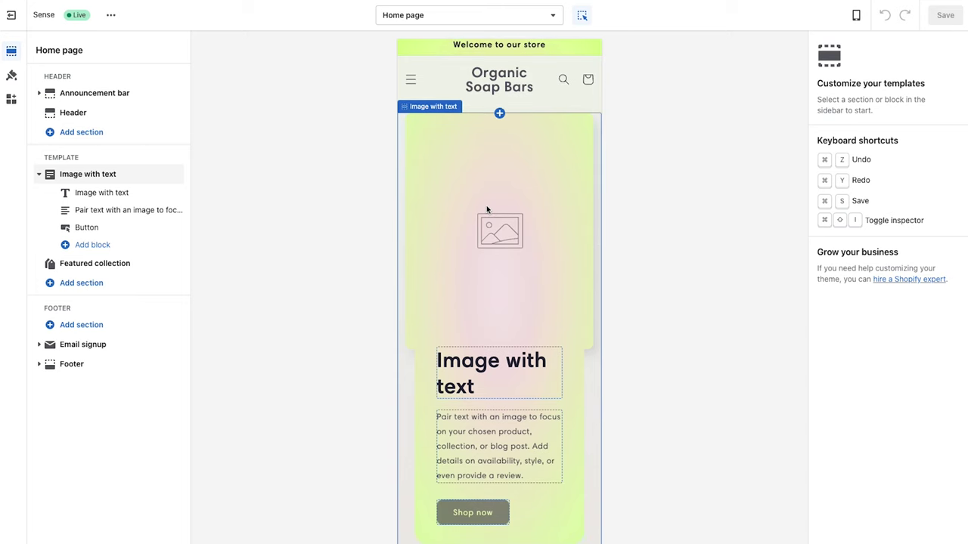
pyautogui.scroll(-3, 486, 205)
pyautogui.scroll(-1, 486, 205)
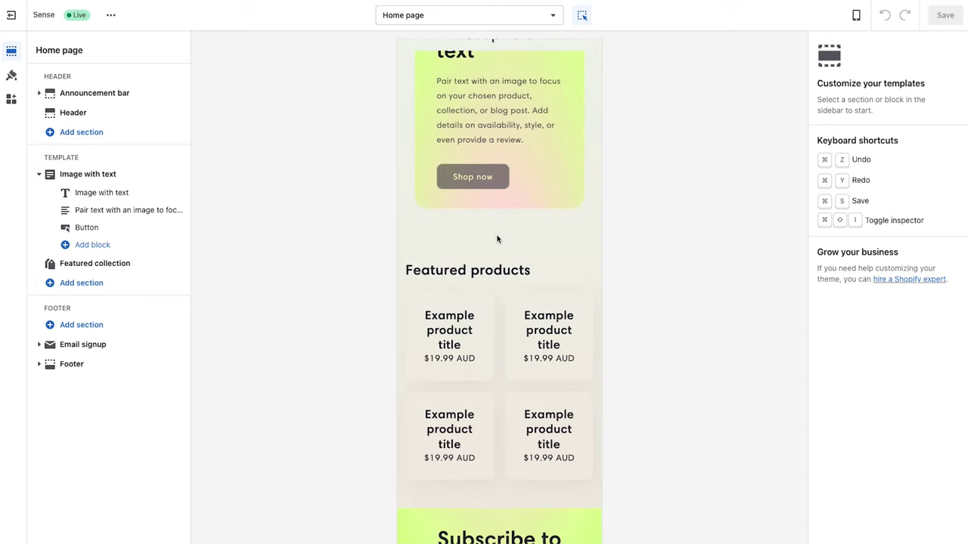
pyautogui.scroll(1, 497, 239)
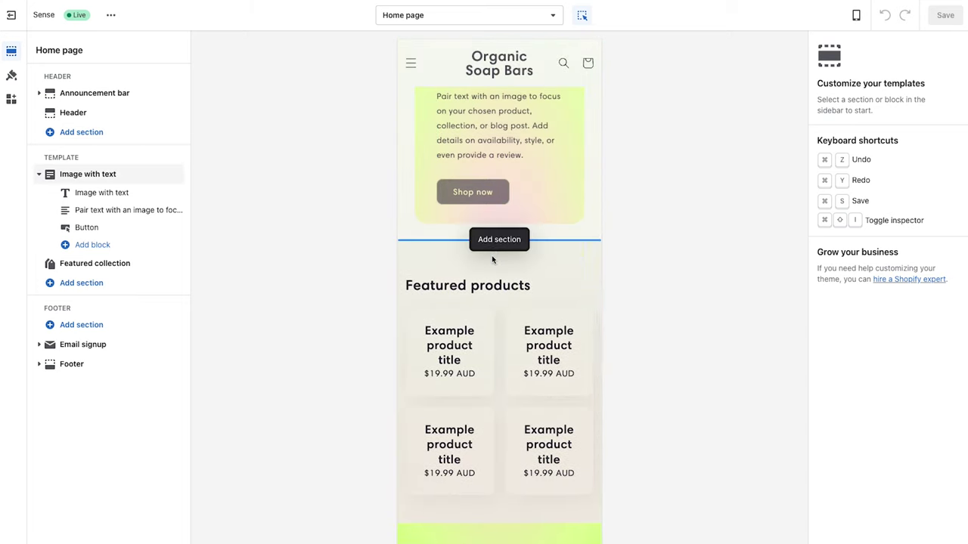
pyautogui.scroll(3, 493, 265)
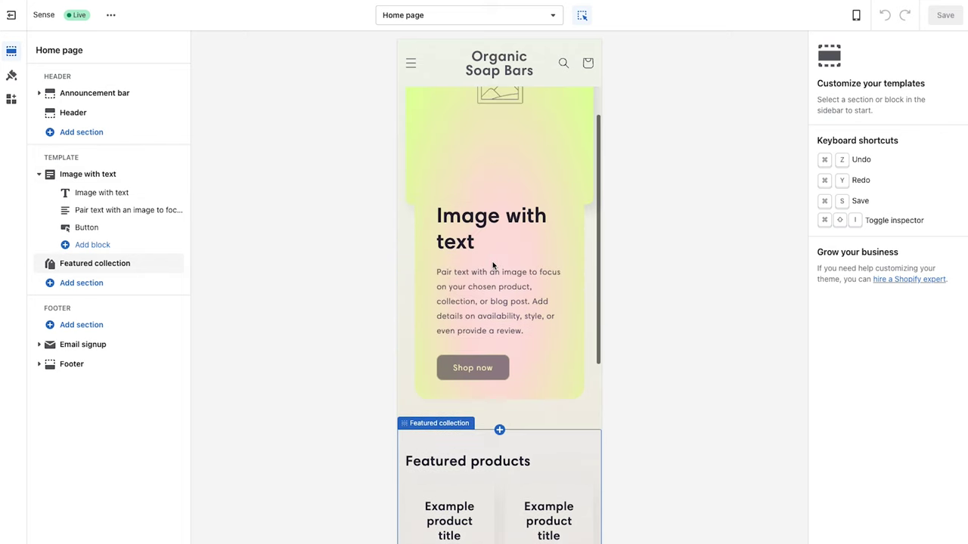
pyautogui.scroll(1, 493, 265)
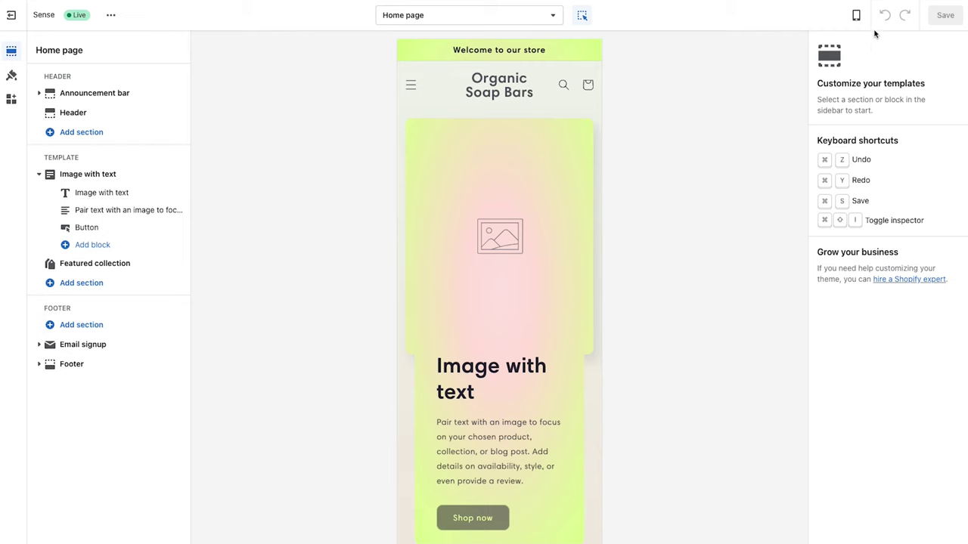
pyautogui.click(856, 17)
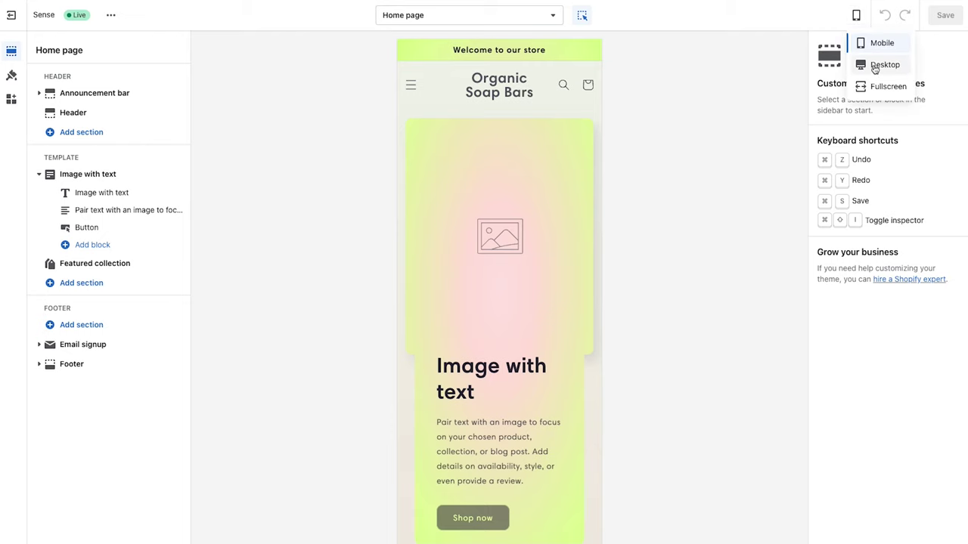
pyautogui.click(886, 68)
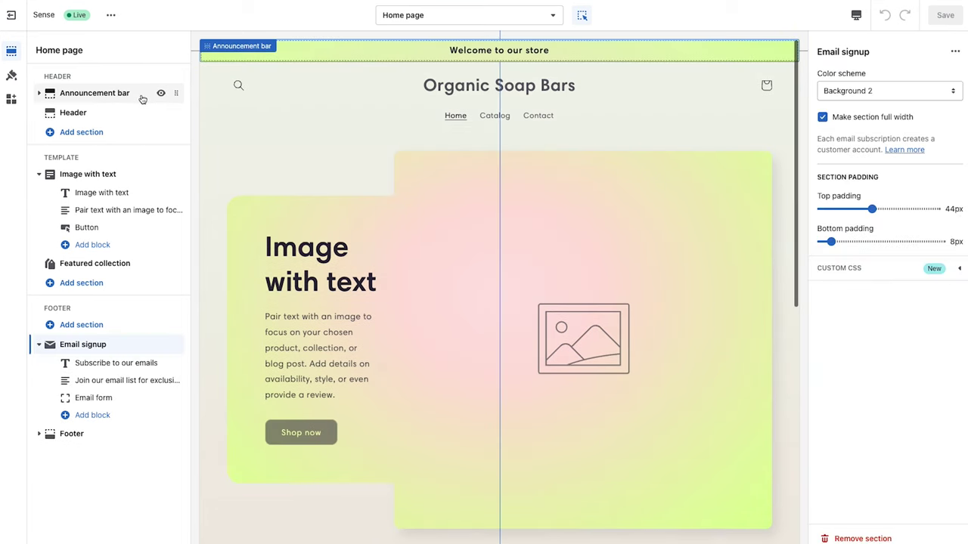
# - Replace the announcement bar's text with "Save 10% on your first order ♡ Use code WELCOME10"
pyautogui.click(142, 99)
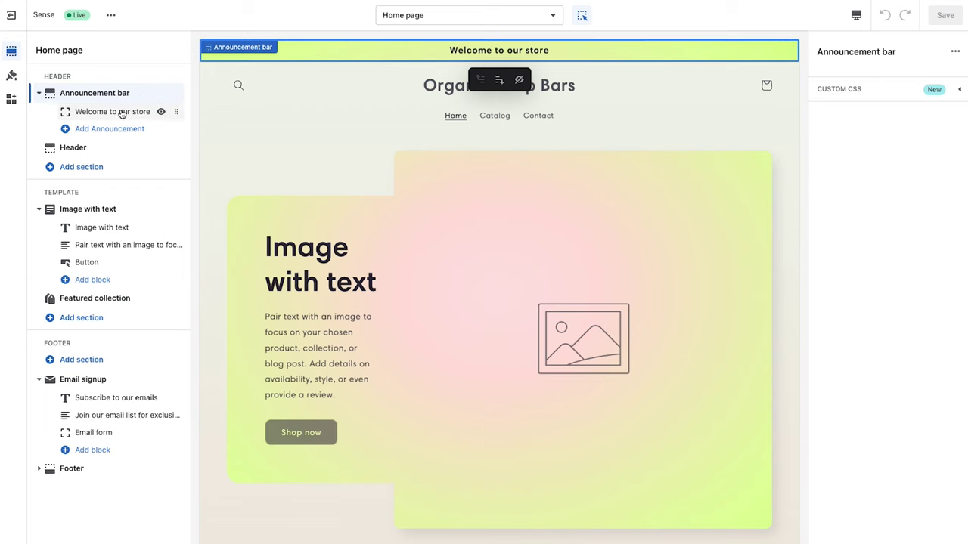
pyautogui.click(121, 113)
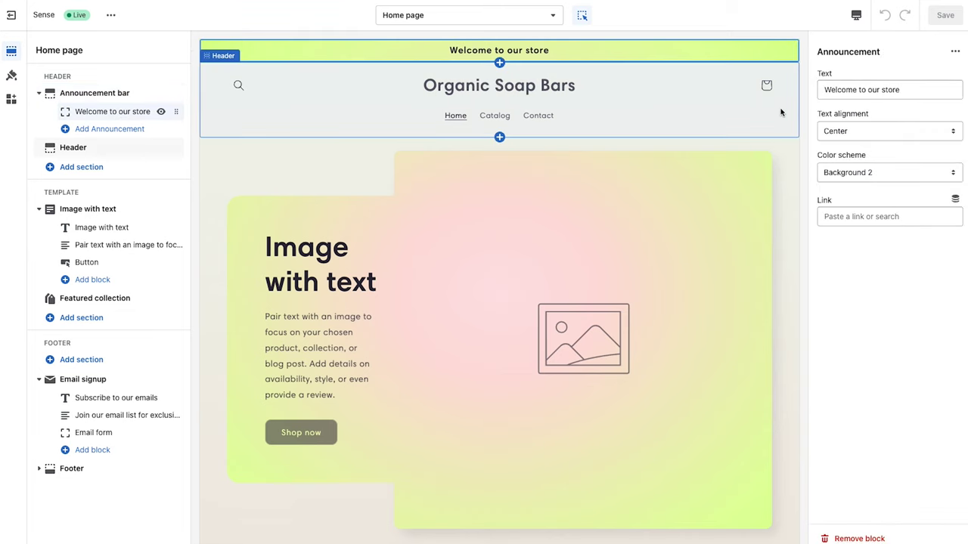
pyautogui.click(900, 90)
pyautogui.hotkey('ctrl', 'a')
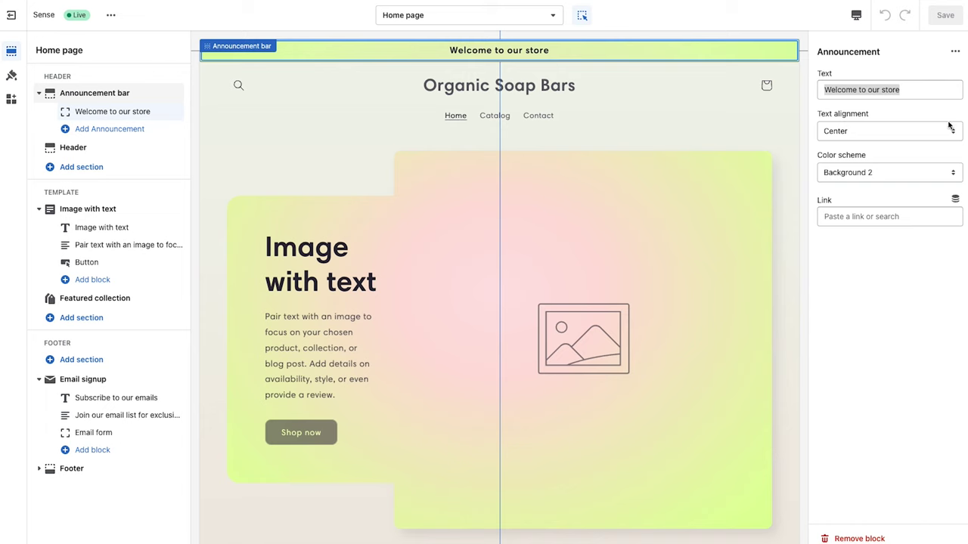
pyautogui.tripleClick(915, 89)
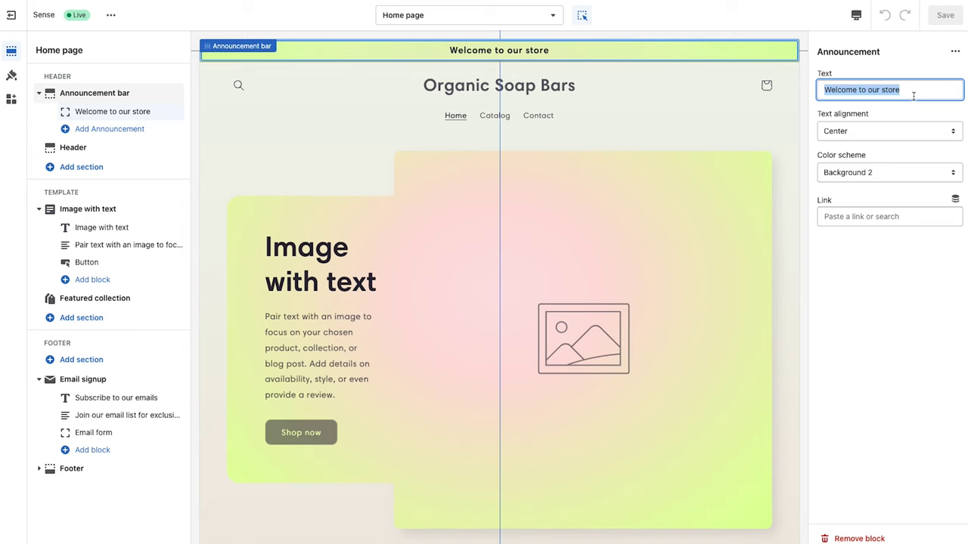
pyautogui.write('Save 10% on your first order ♡ Use code WELCOME10')
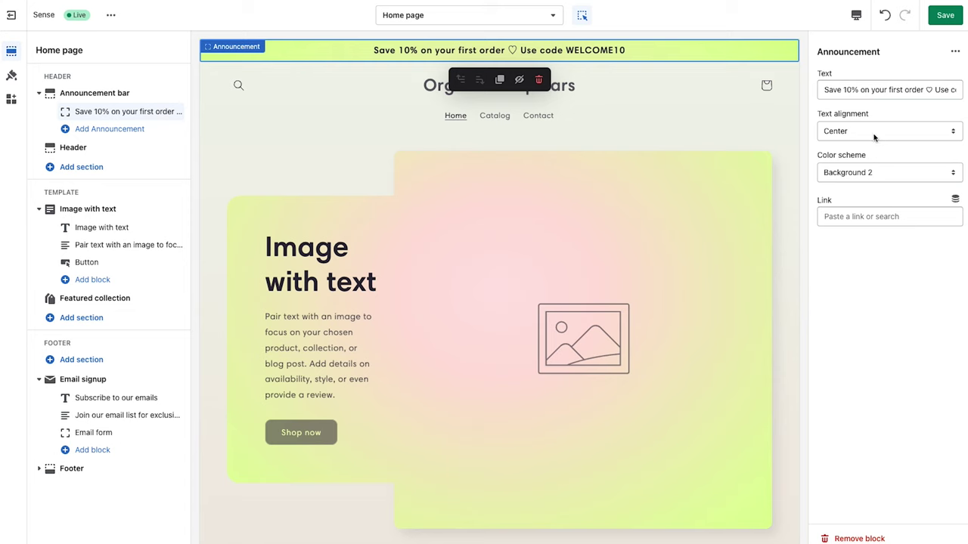
# - Try the Background 1, Accent 2 and Inverse color schemes on the announcement, and return it to Background 2
pyautogui.click(889, 173)
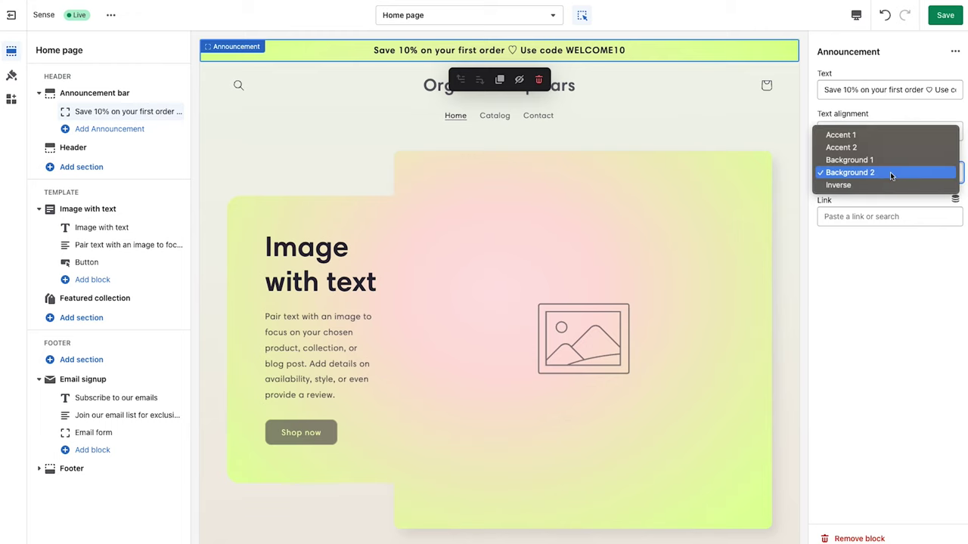
pyautogui.click(882, 159)
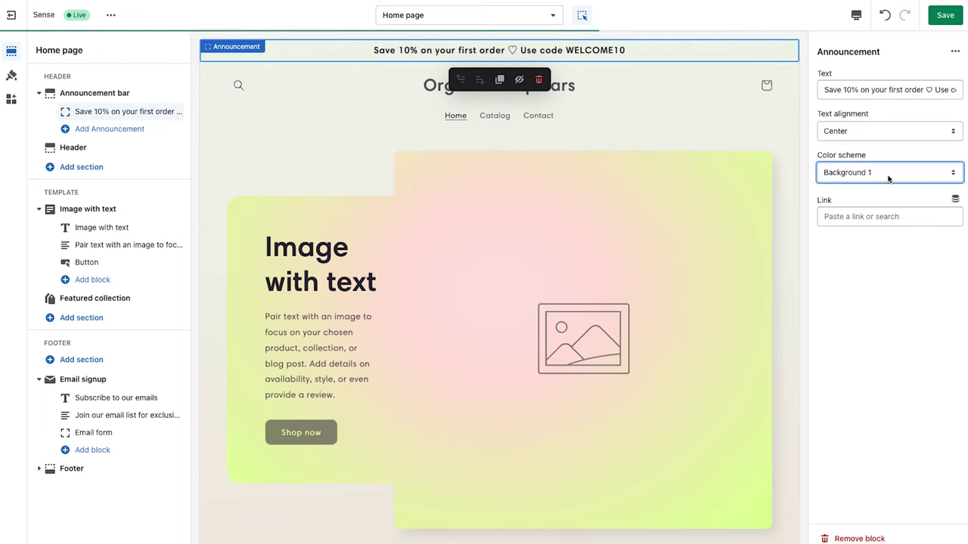
pyautogui.click(889, 176)
pyautogui.click(882, 161)
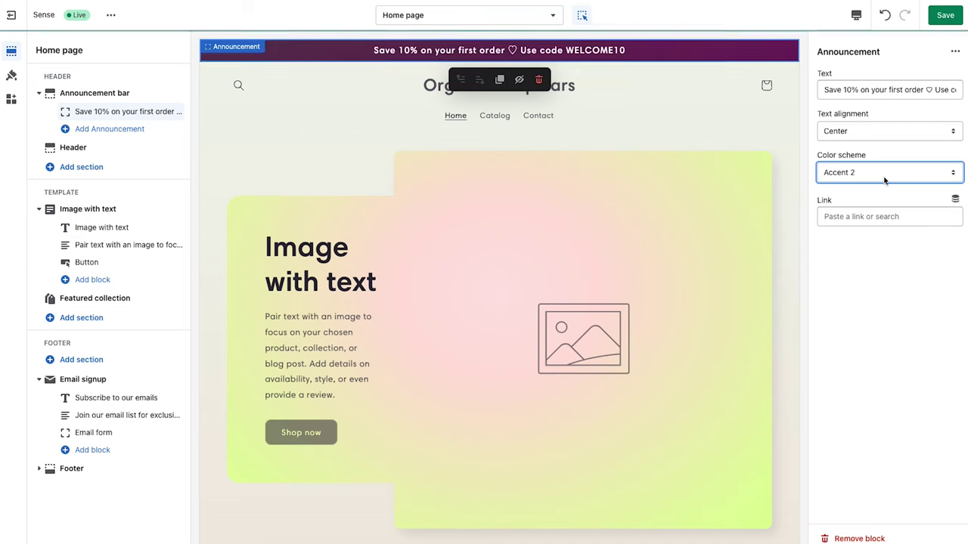
pyautogui.click(884, 180)
pyautogui.click(881, 210)
pyautogui.click(877, 174)
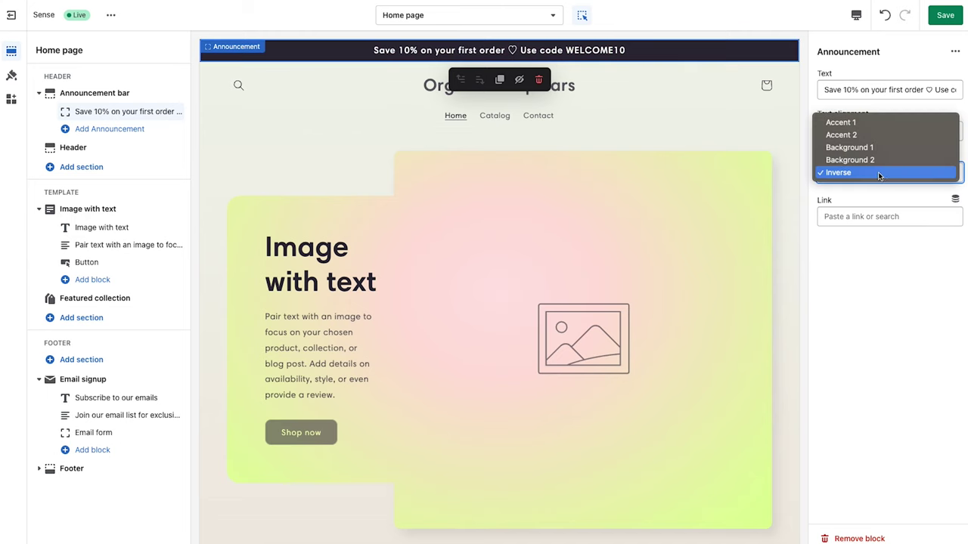
pyautogui.click(883, 159)
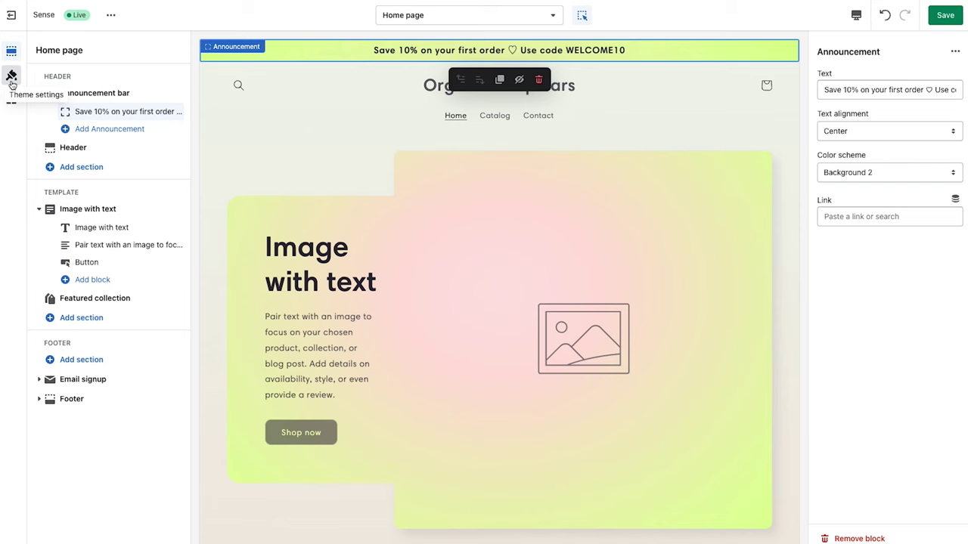
# - Open the color options in the theme-wide settings
pyautogui.click(11, 77)
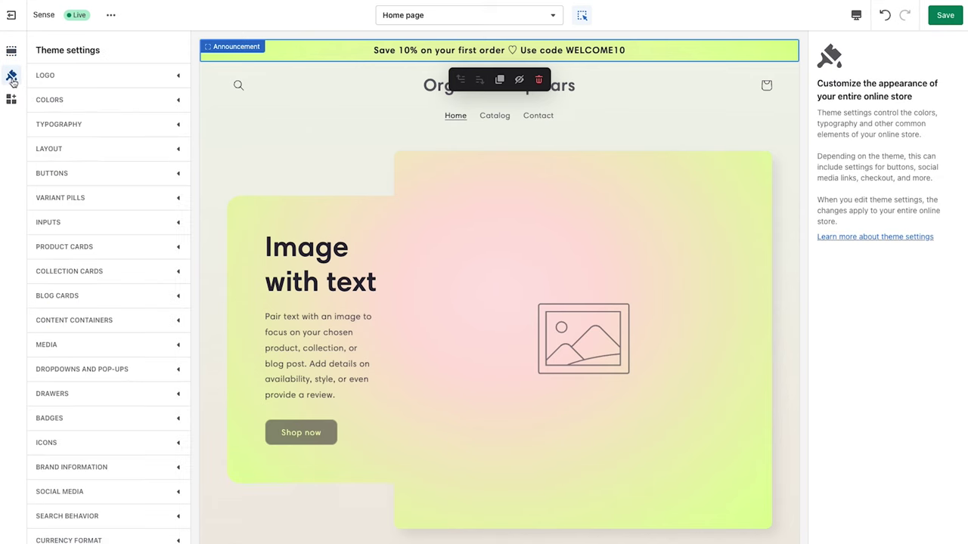
pyautogui.click(90, 98)
pyautogui.scroll(-1, 60, 213)
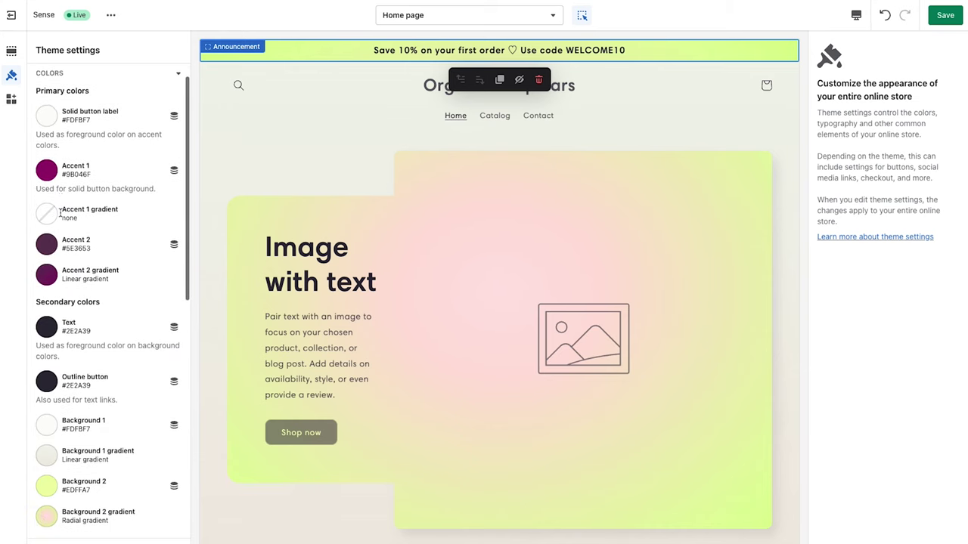
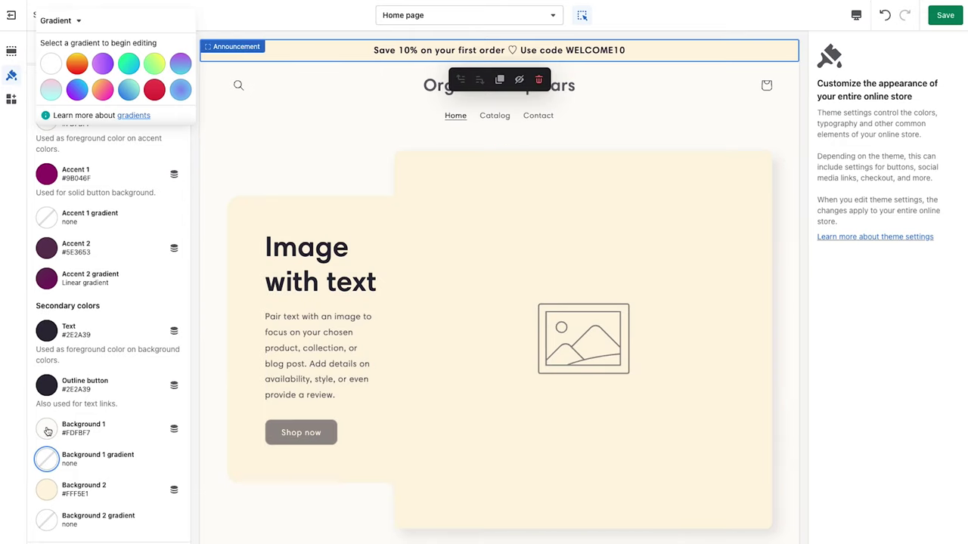
# - Set the theme's Background 1 color to #FFFFFF
pyautogui.click(46, 429)
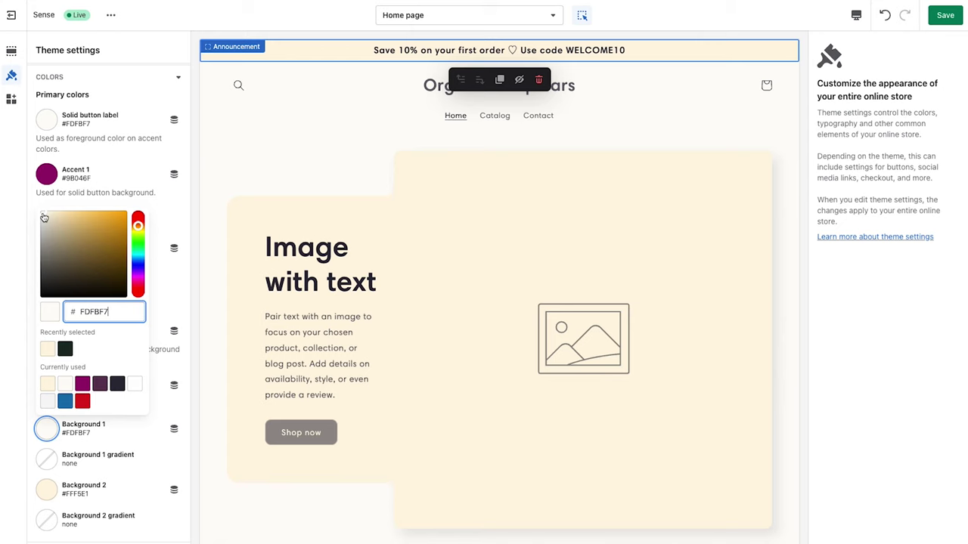
pyautogui.hotkey('ctrl', 'a')
pyautogui.write('FFFFFF')
pyautogui.click(30, 200)
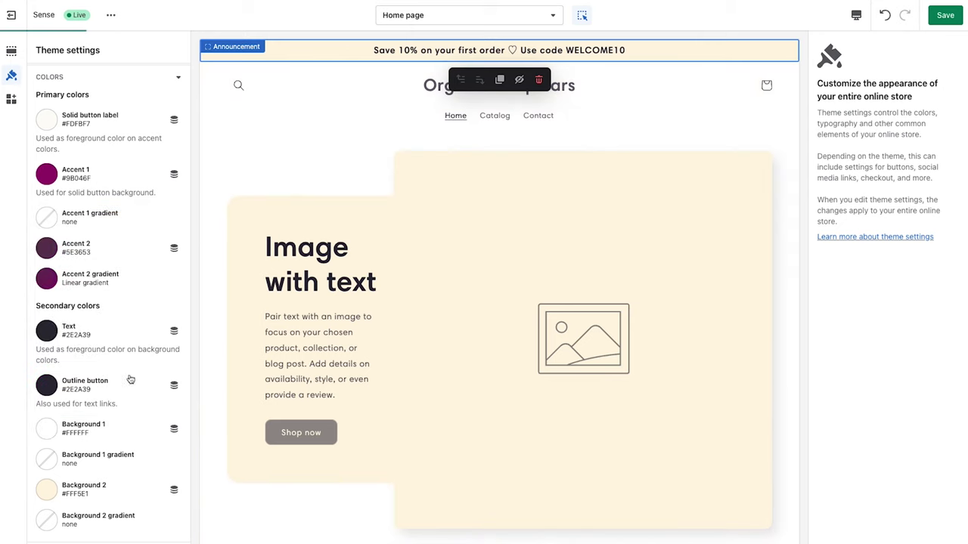
# - Set the theme's Text color under the secondary colors to #192C25
pyautogui.scroll(-1, 113, 386)
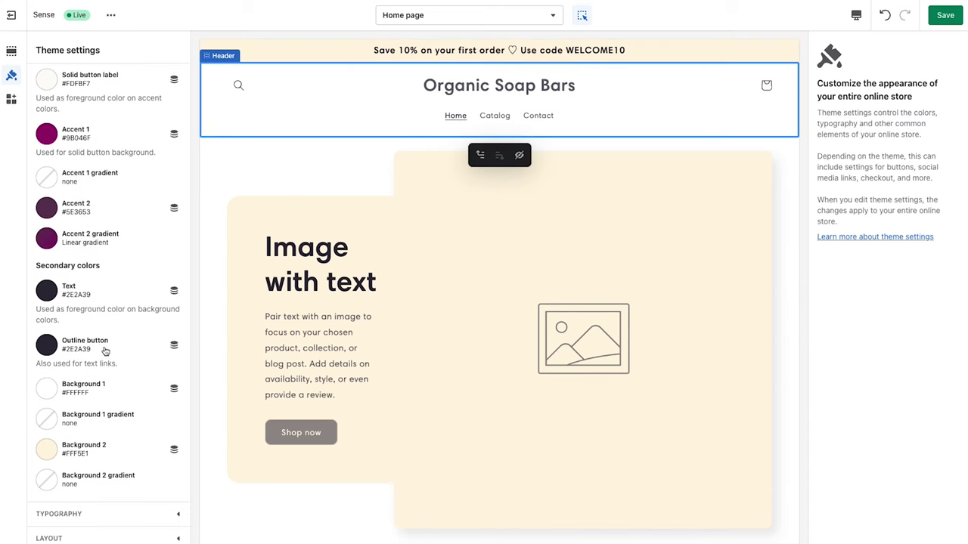
pyautogui.click(46, 291)
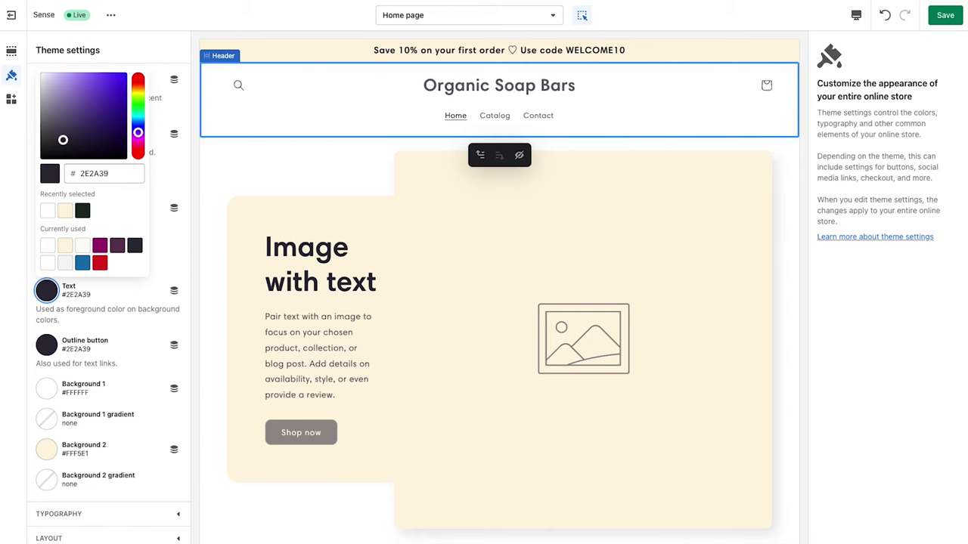
pyautogui.click(142, 175)
pyautogui.write('192C25')
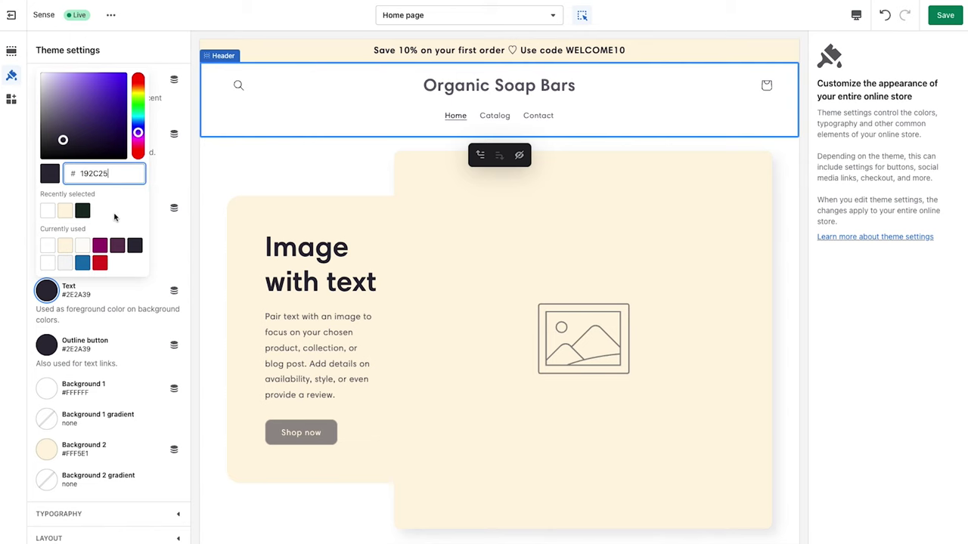
pyautogui.press('Return')
pyautogui.click(176, 264)
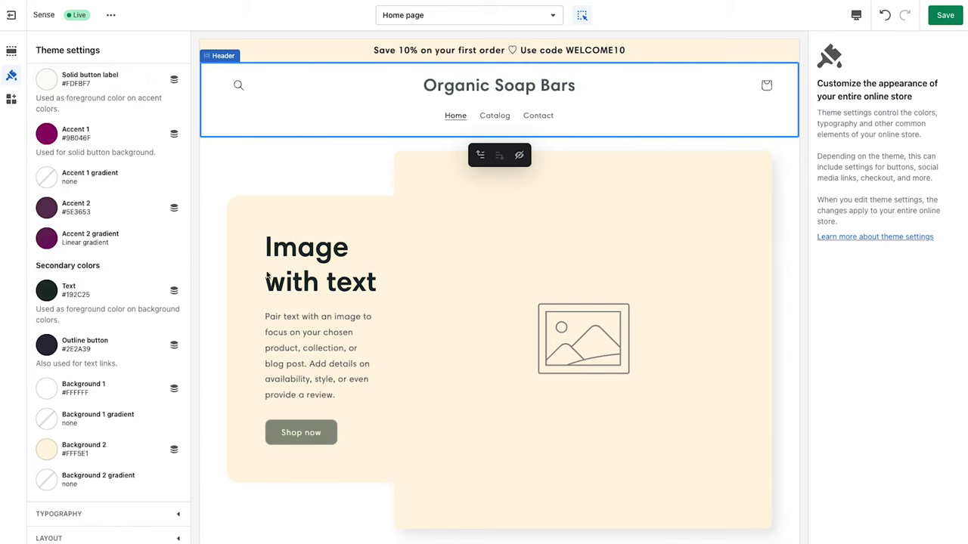
# - Set both the Accent 1 and Accent 2 primary colors to the recently used dark green #192C25
pyautogui.scroll(1, 159, 235)
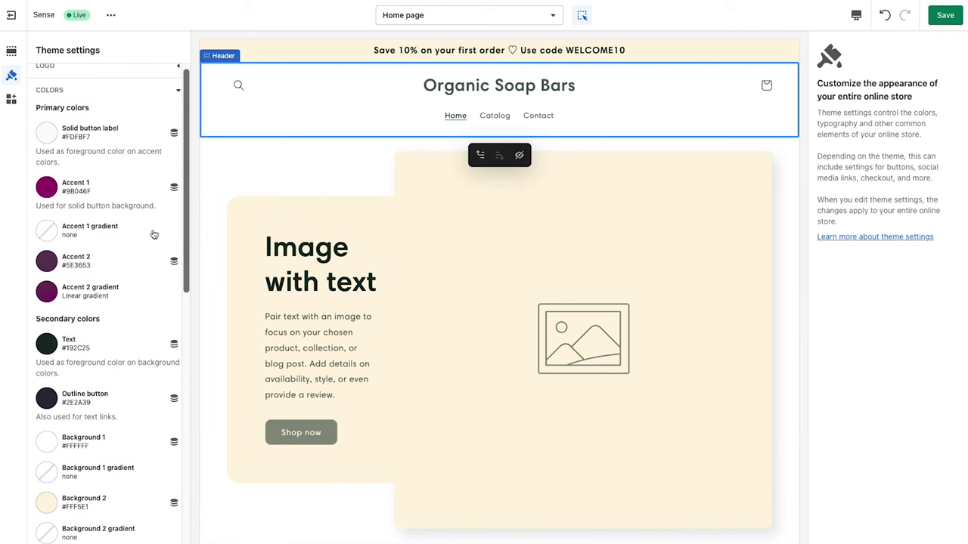
pyautogui.click(47, 187)
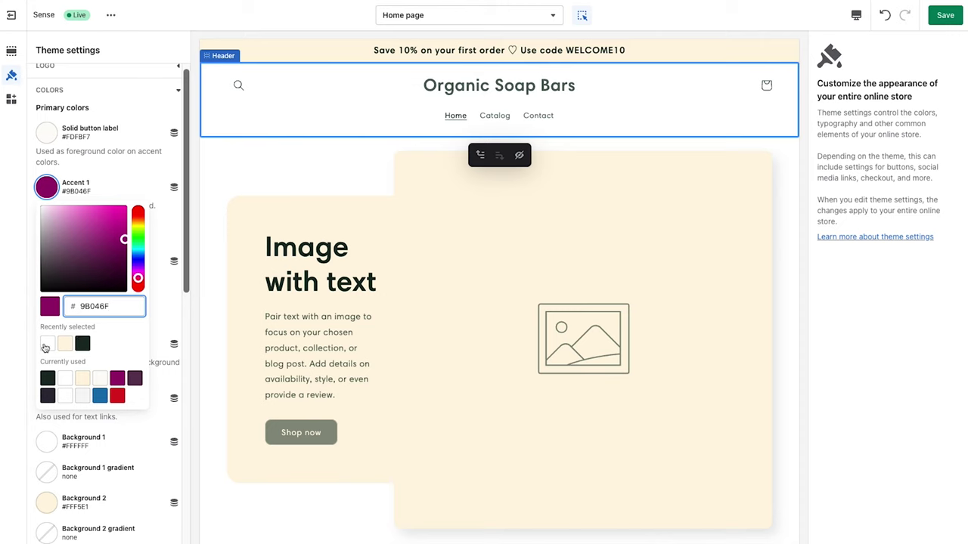
pyautogui.click(83, 343)
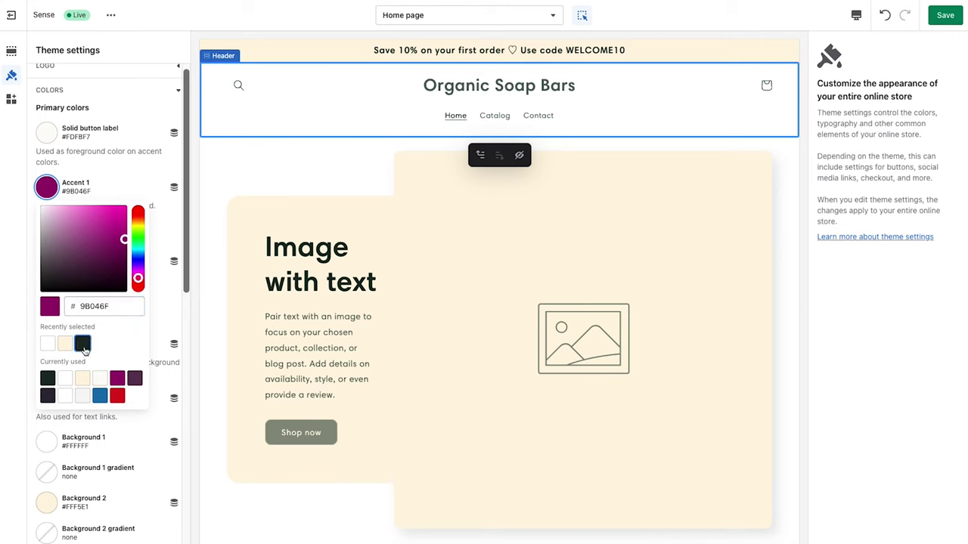
pyautogui.click(168, 307)
pyautogui.click(45, 262)
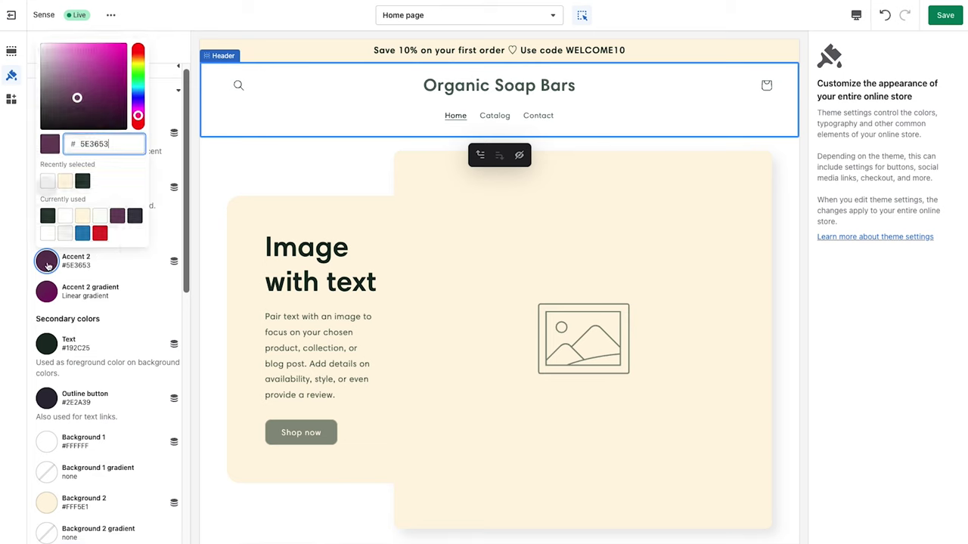
pyautogui.click(84, 181)
pyautogui.click(274, 72)
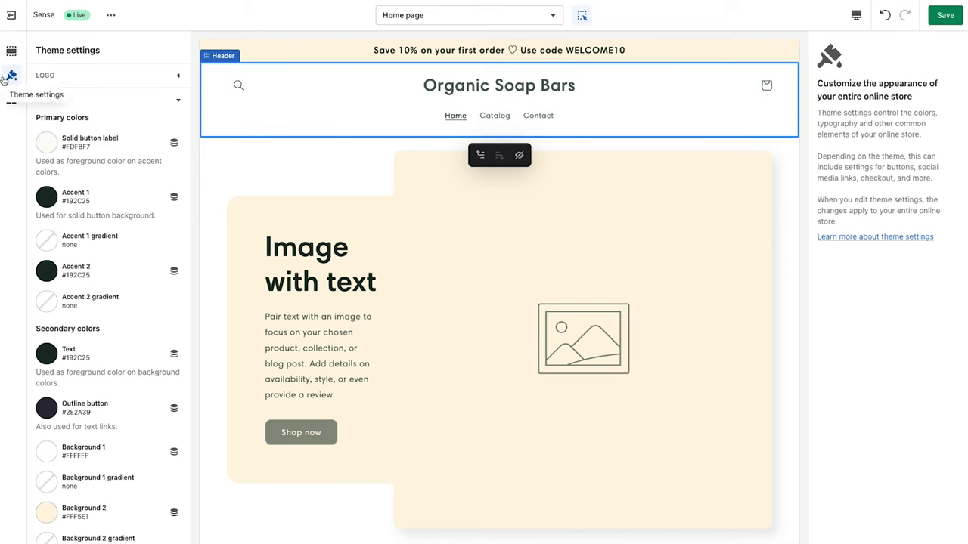
# - Add the Primary_logo image as the theme's logo and set the desktop logo width to 200 px
pyautogui.click(156, 75)
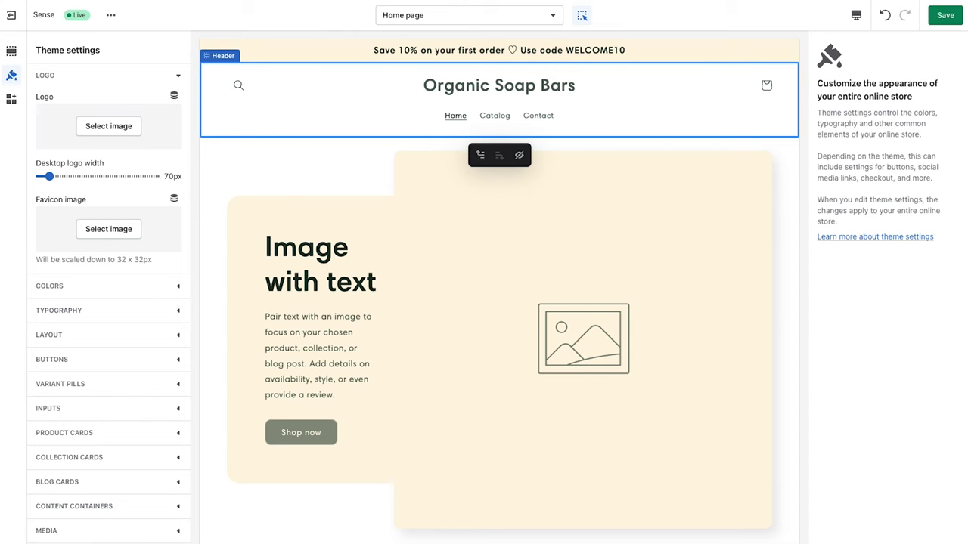
pyautogui.moveTo(254, 231); pyautogui.dragTo(127, 145)
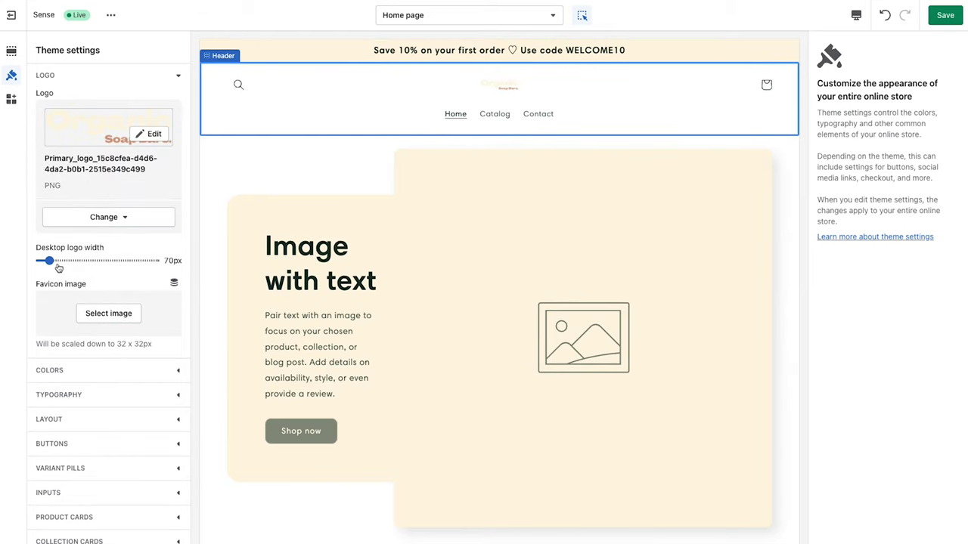
pyautogui.moveTo(47, 261); pyautogui.dragTo(106, 260)
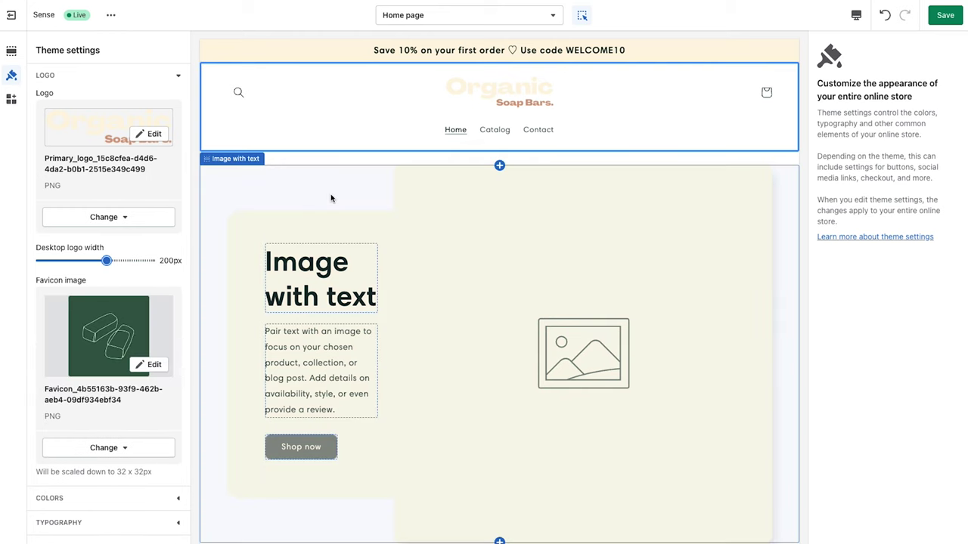
# - Set the header's color scheme to Inverse and its desktop logo position to Middle center
pyautogui.click(414, 105)
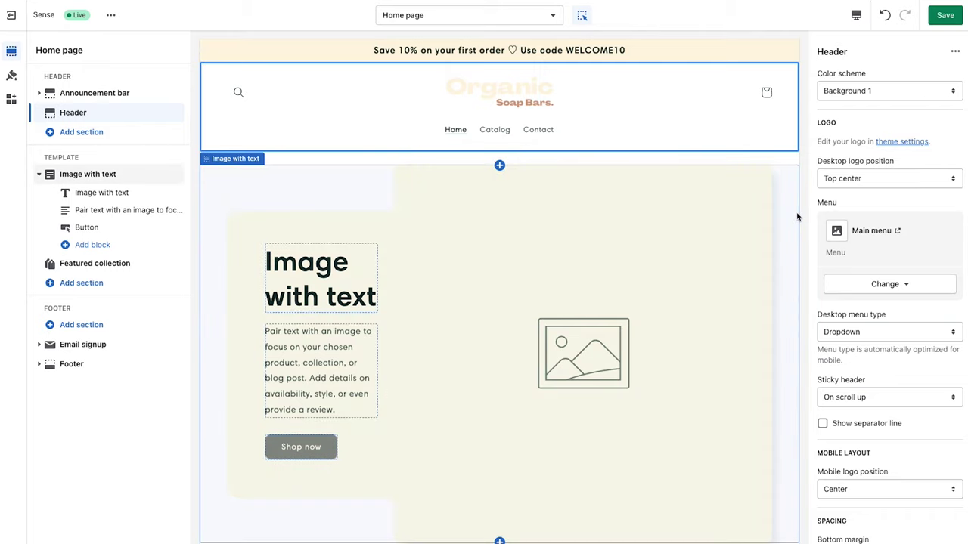
pyautogui.click(902, 91)
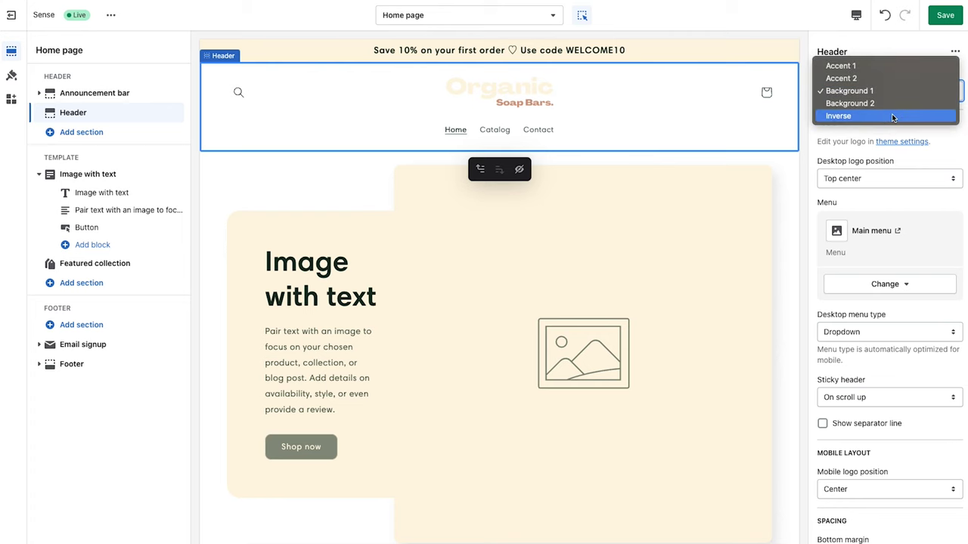
pyautogui.click(894, 114)
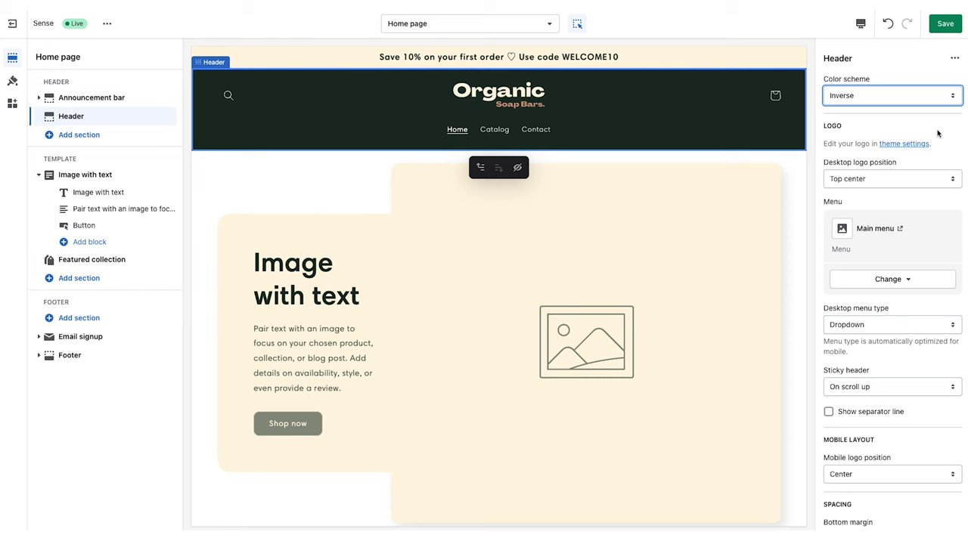
pyautogui.scroll(-1, 936, 133)
pyautogui.click(912, 165)
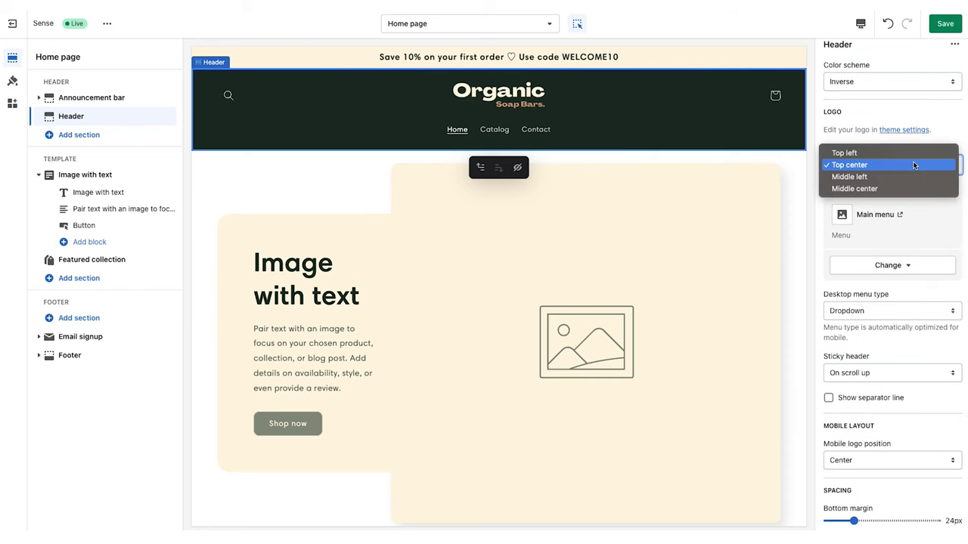
pyautogui.click(892, 189)
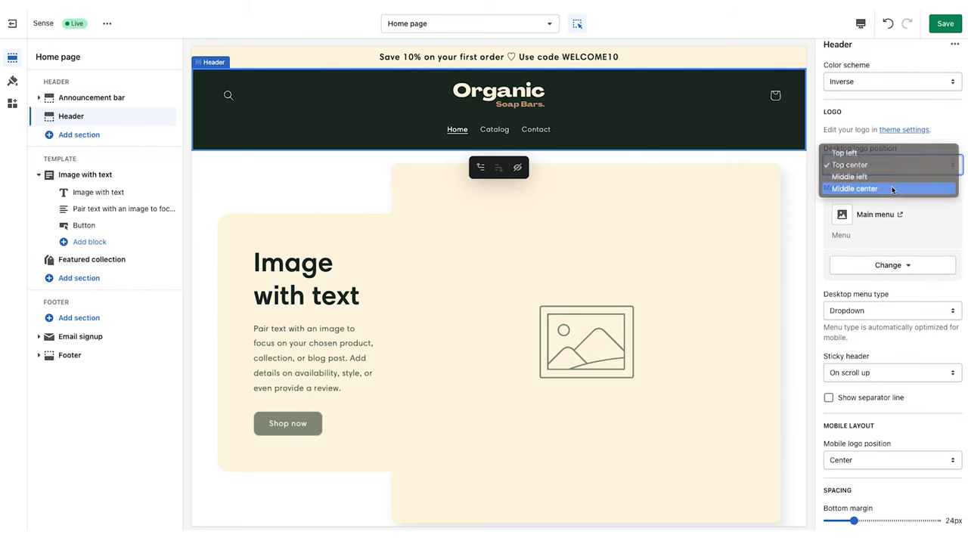
# - Choose Dropdown as the header's desktop menu type
pyautogui.scroll(-2, 892, 190)
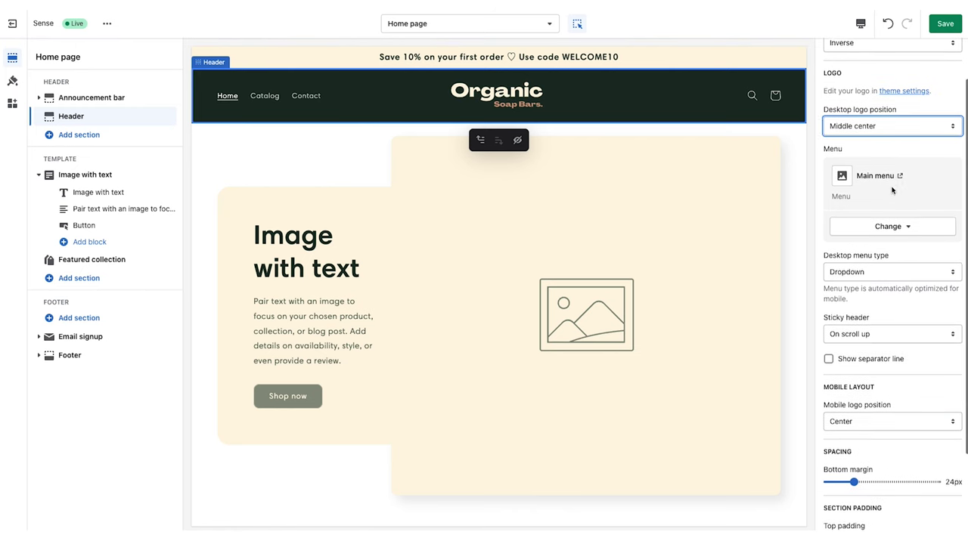
pyautogui.scroll(-2, 929, 242)
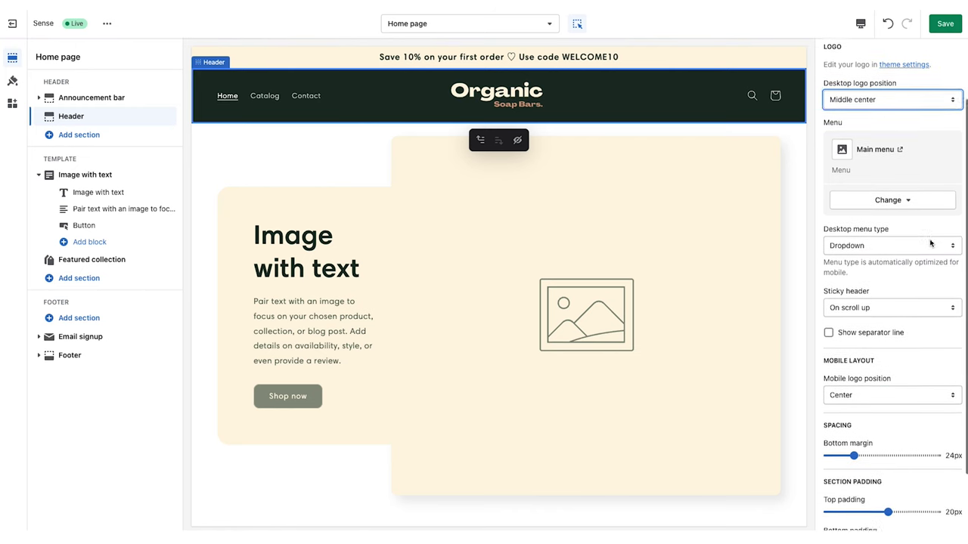
pyautogui.click(926, 239)
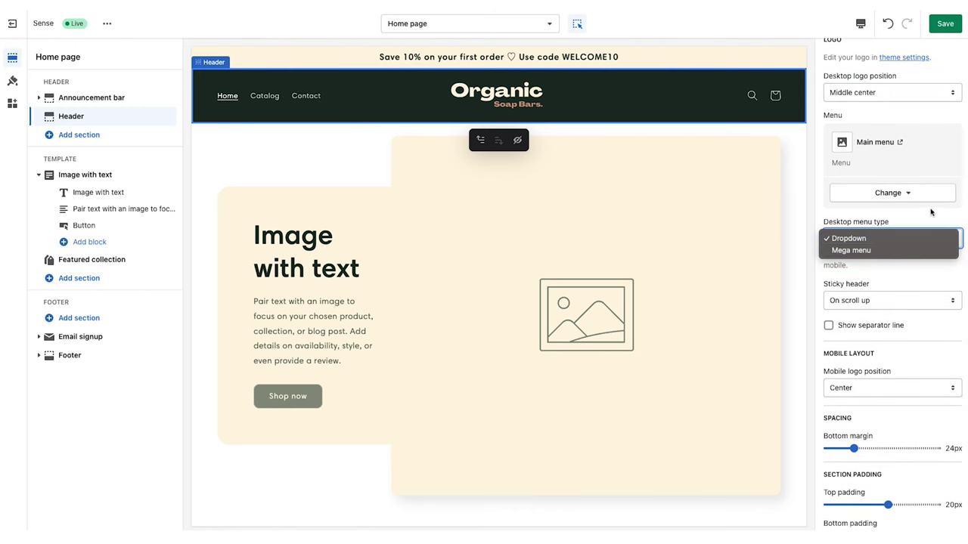
pyautogui.click(918, 238)
# - Set the header's sticky behavior to Always, reduce logo size, and check it by scrolling through the home page preview
pyautogui.scroll(-3, 930, 213)
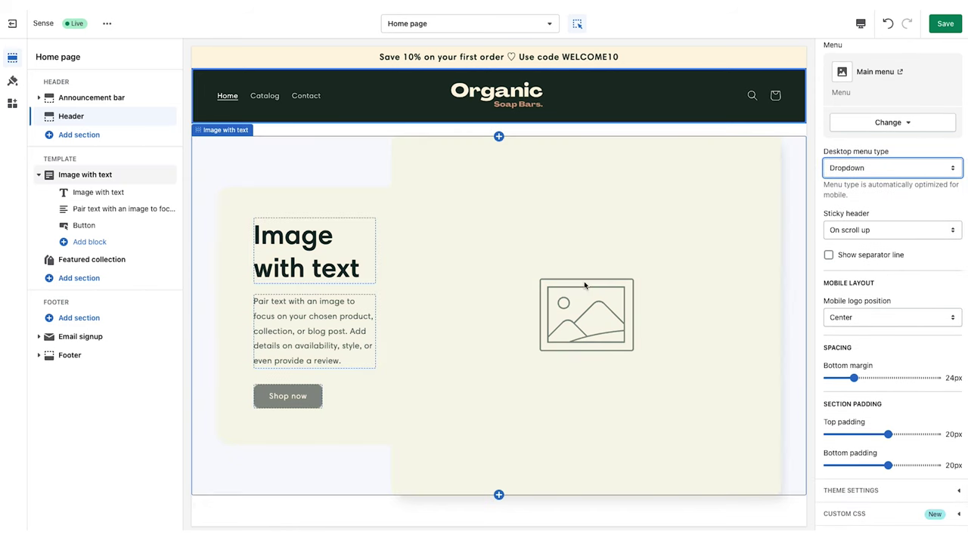
pyautogui.scroll(-4, 583, 285)
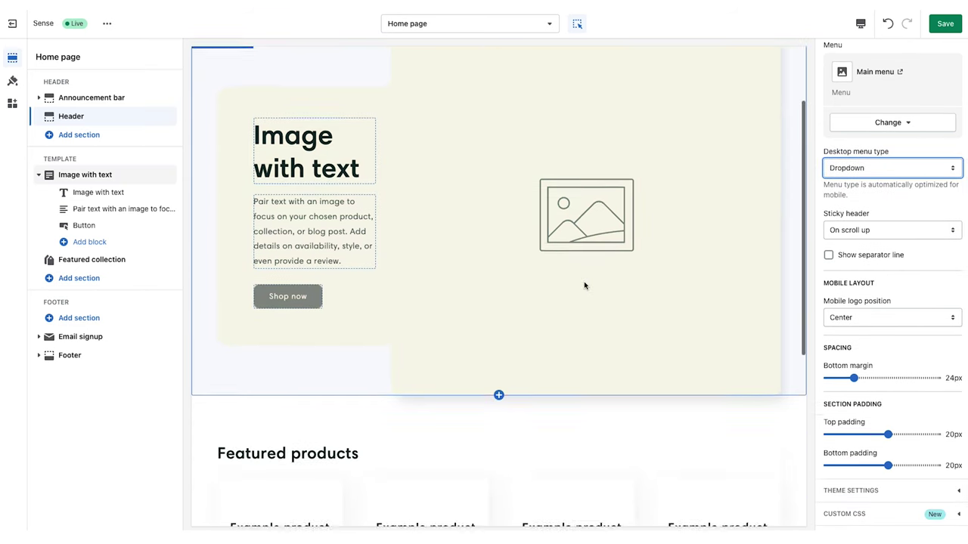
pyautogui.scroll(-1, 583, 285)
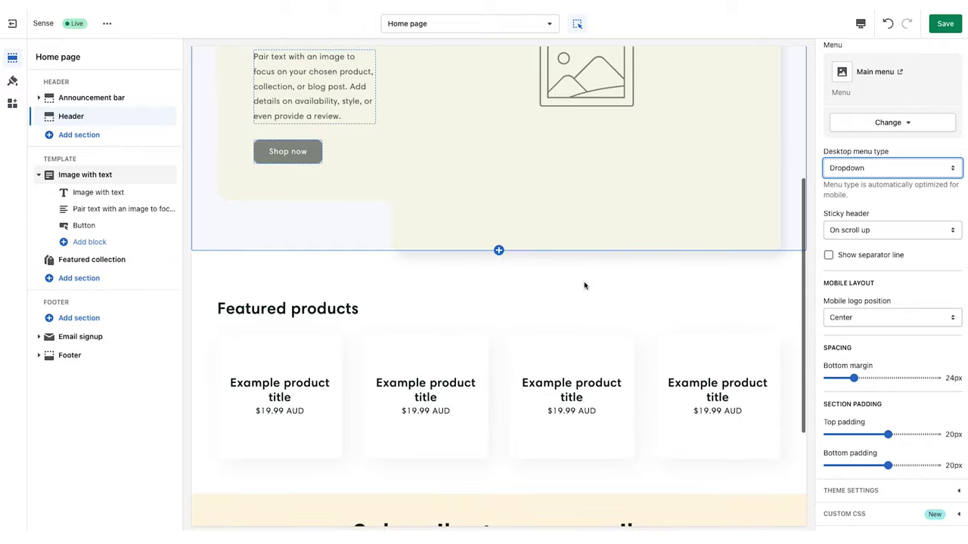
pyautogui.scroll(4, 583, 285)
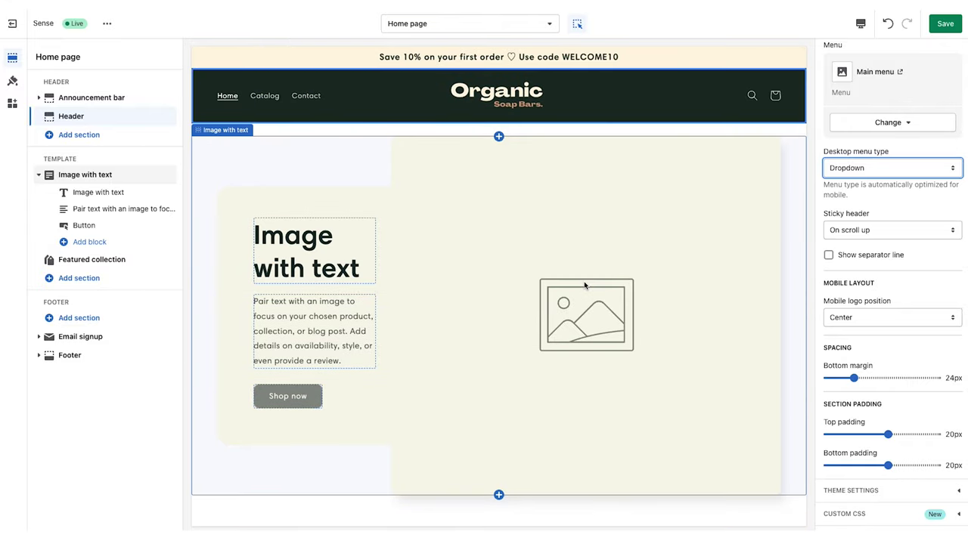
pyautogui.click(925, 231)
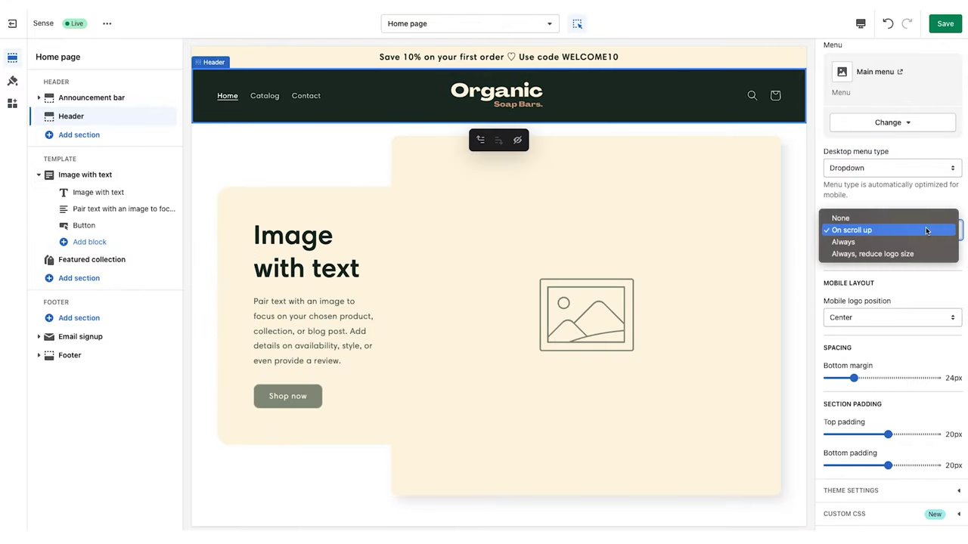
pyautogui.click(873, 256)
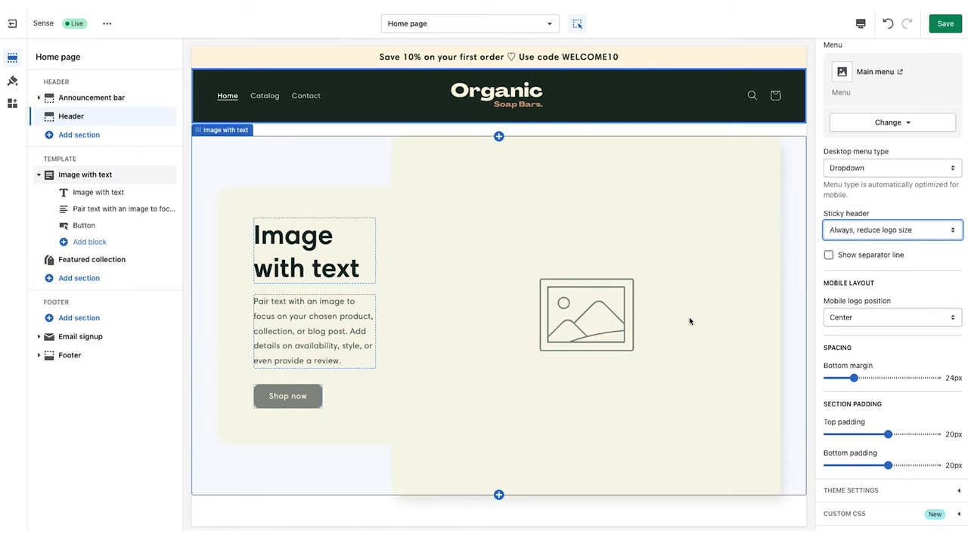
pyautogui.scroll(-3, 688, 322)
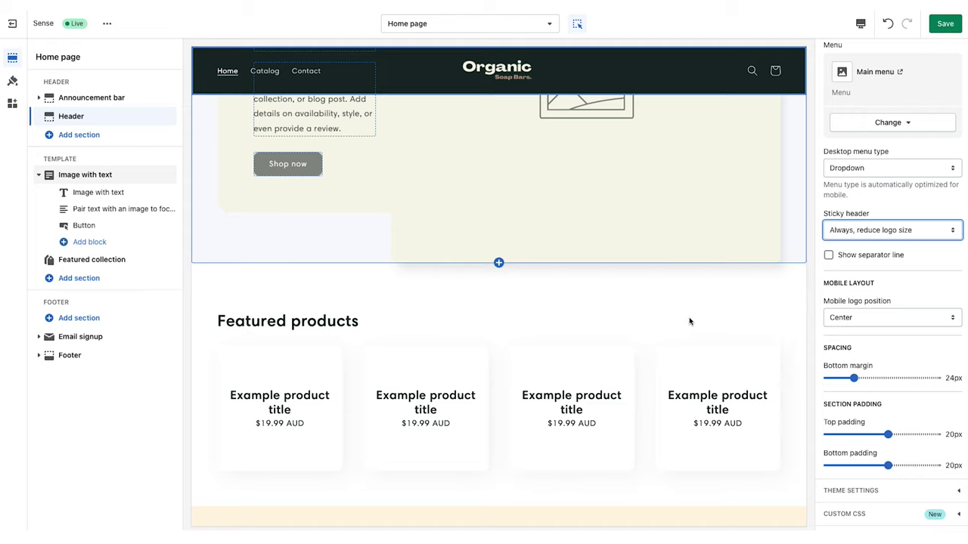
pyautogui.scroll(3, 689, 321)
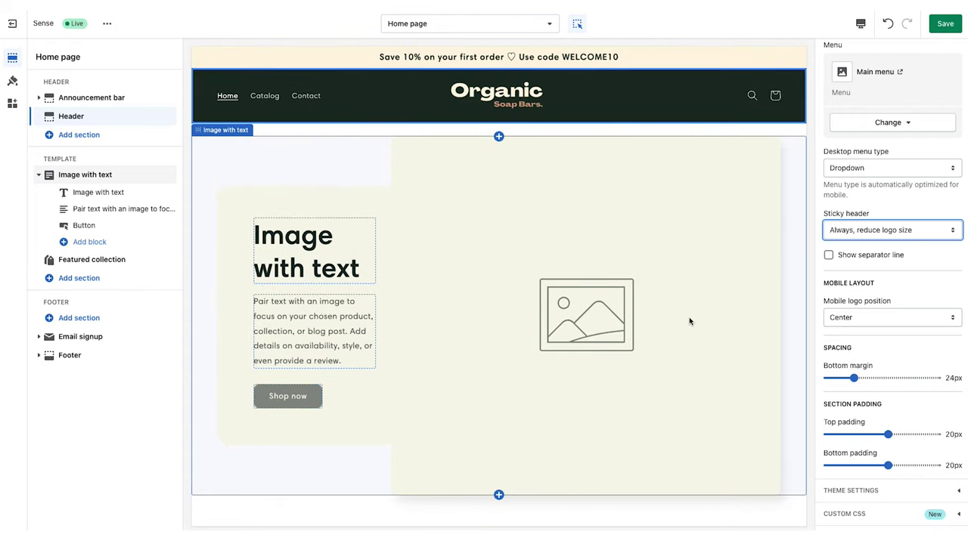
pyautogui.scroll(-1, 689, 321)
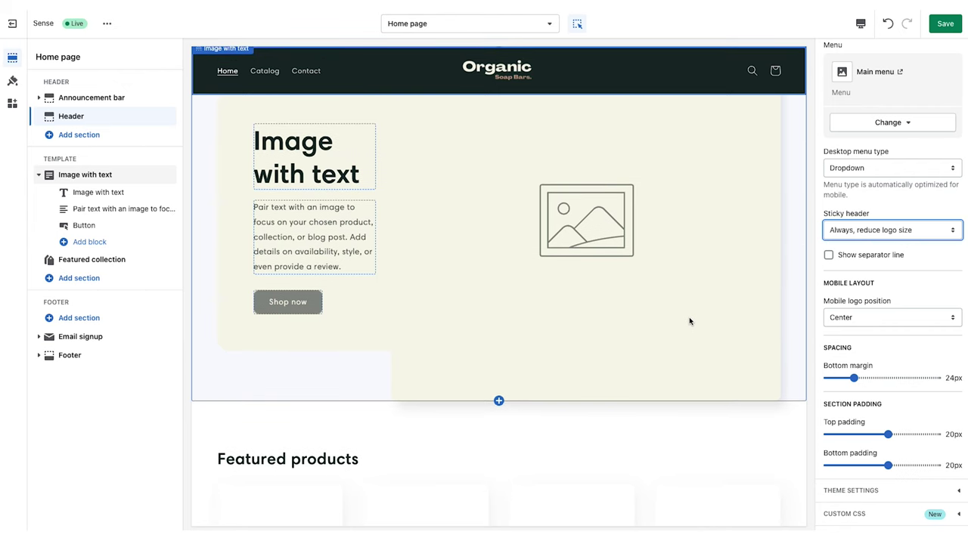
pyautogui.scroll(1, 689, 321)
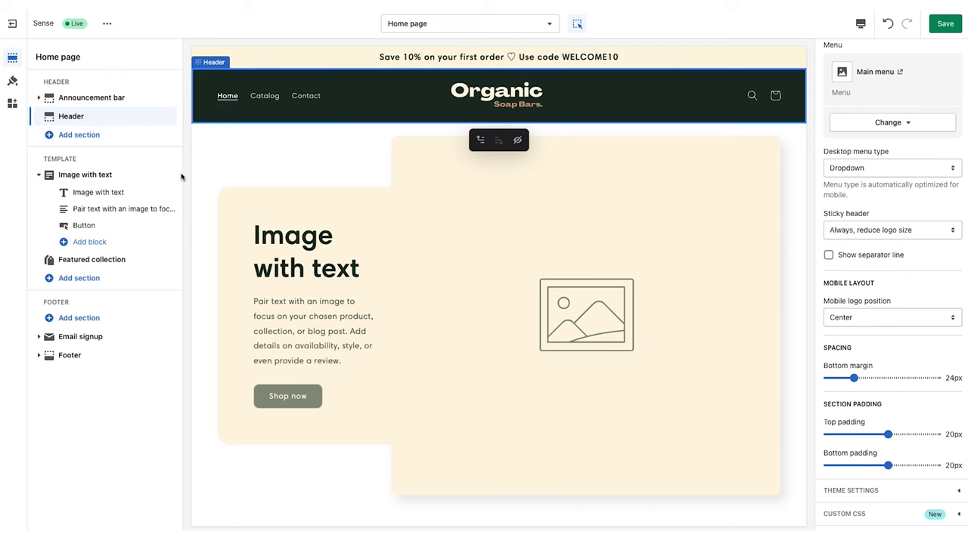
# - Hide the Image with text section on the home page and show it again
pyautogui.moveTo(176, 175)
pyautogui.mouseDown()
pyautogui.moveTo(166, 203)
pyautogui.moveTo(172, 173)
pyautogui.mouseUp()
pyautogui.click(154, 176)
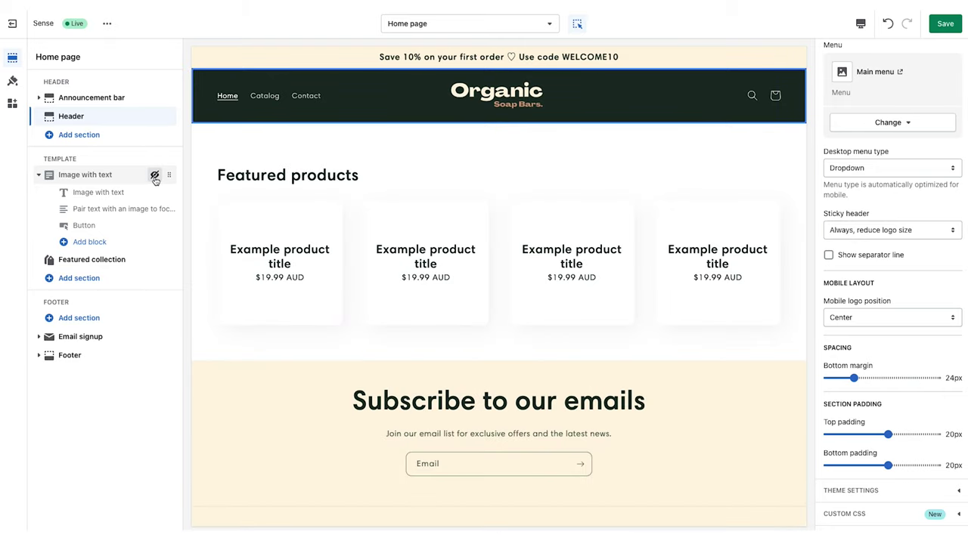
pyautogui.click(155, 176)
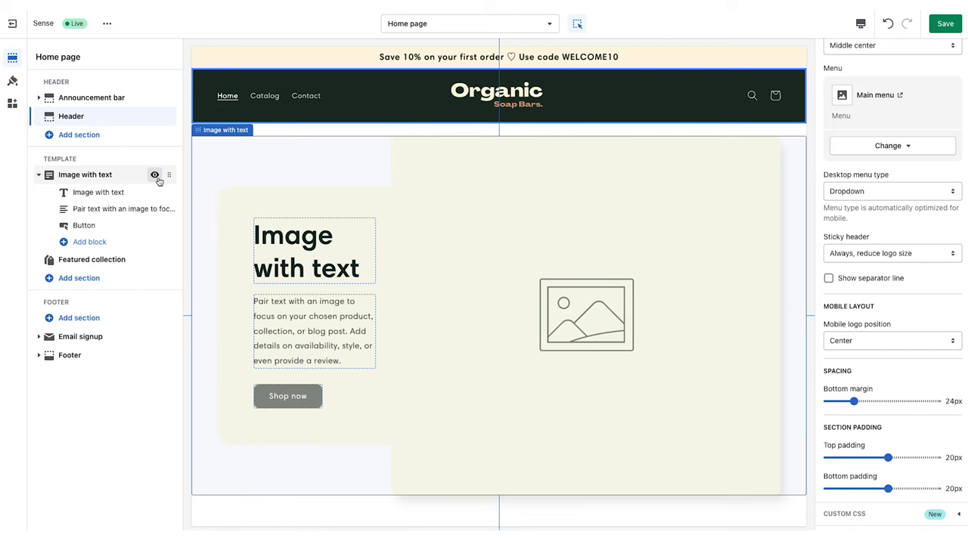
# - Remove the Image with text section from the home page template
pyautogui.click(136, 180)
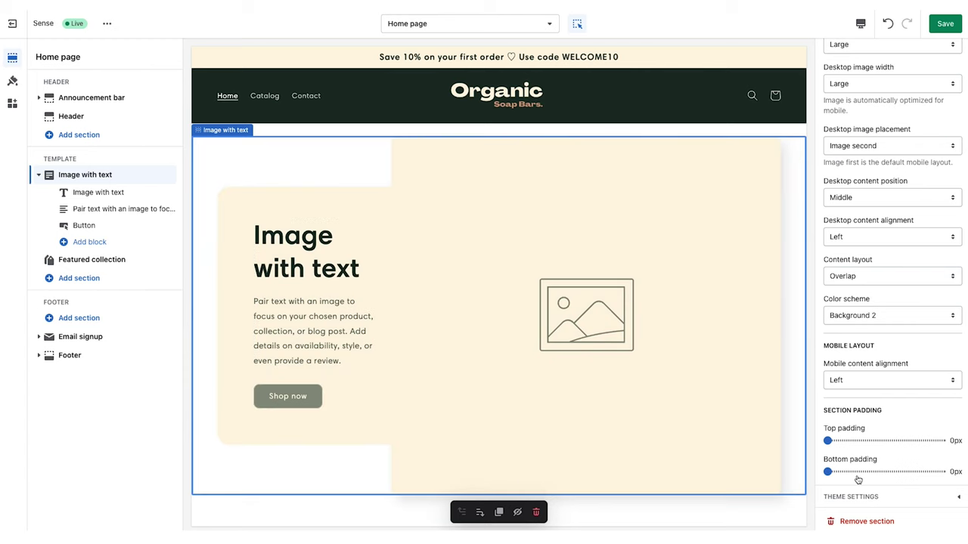
pyautogui.click(862, 521)
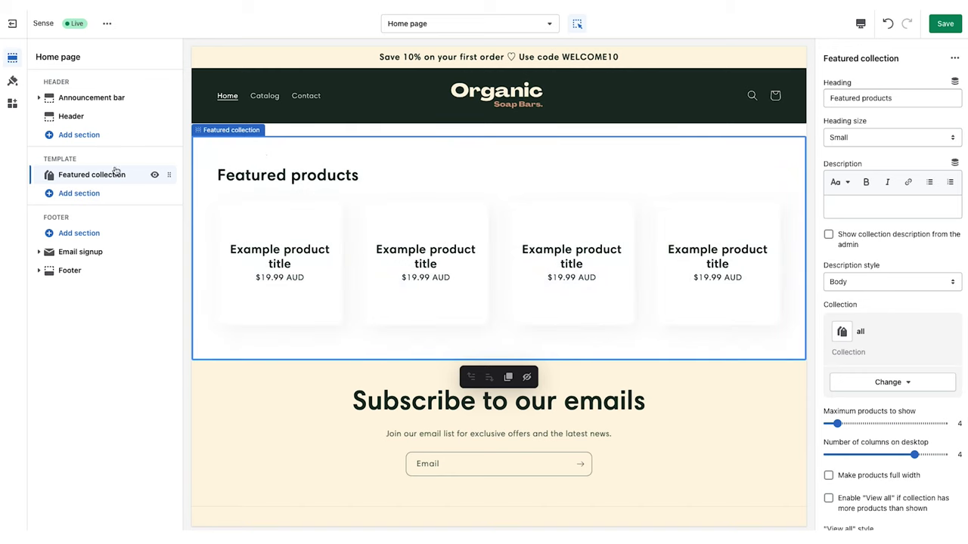
# - Duplicate the Featured collection section and delete the copy
pyautogui.click(955, 60)
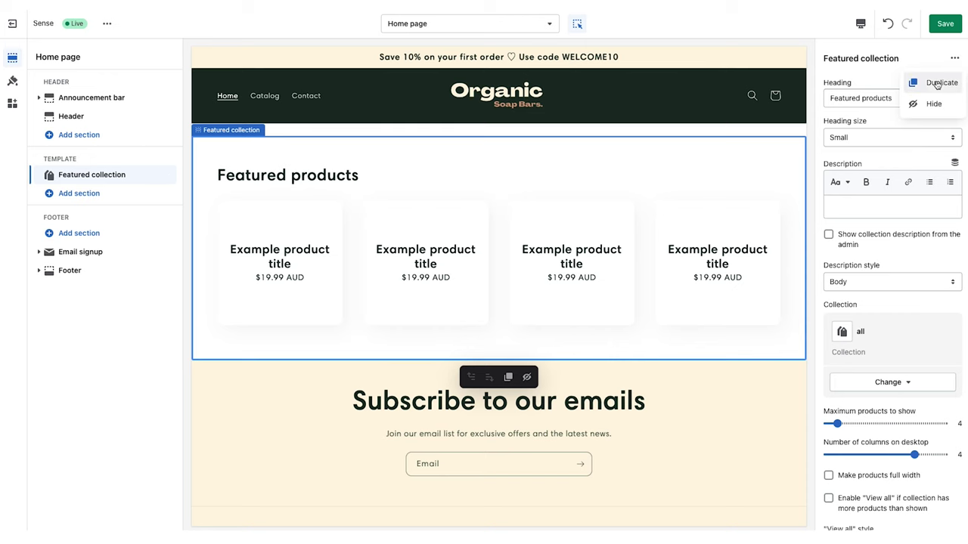
pyautogui.click(937, 83)
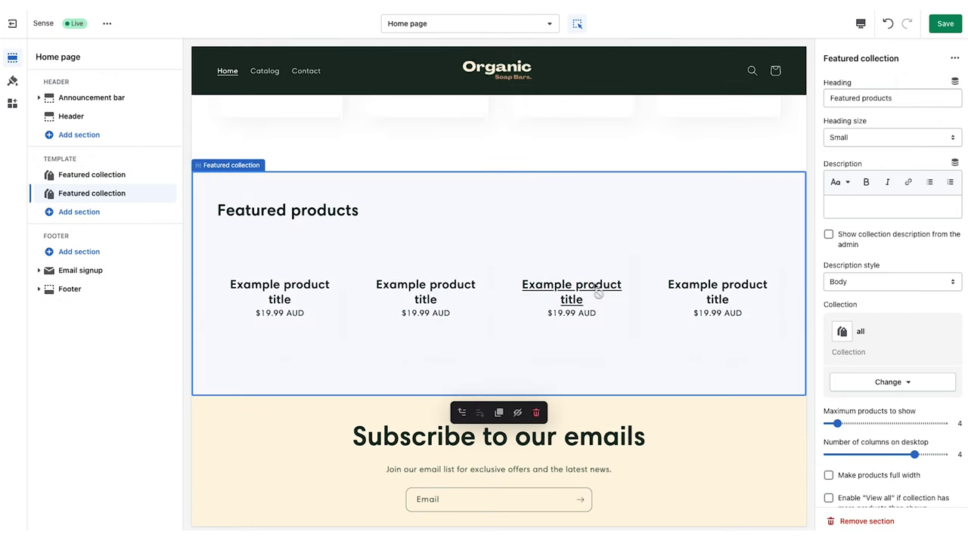
pyautogui.click(536, 413)
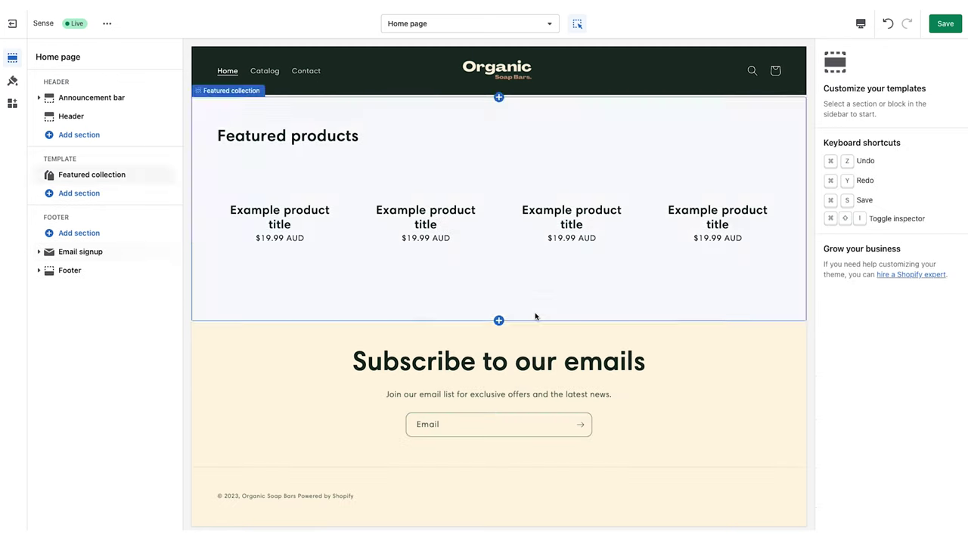
# - Add a new Image with text section to the template and move it above the Featured collection section
pyautogui.click(136, 196)
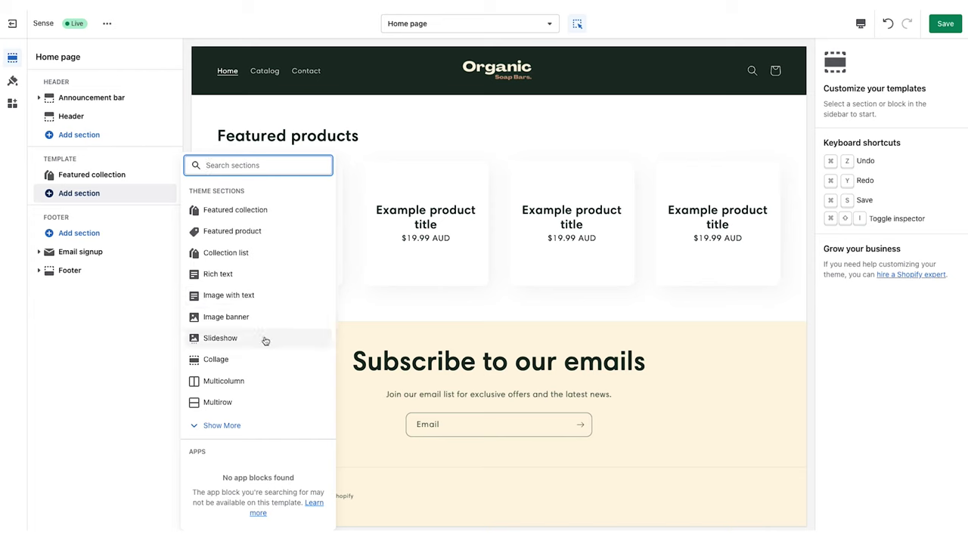
pyautogui.click(273, 301)
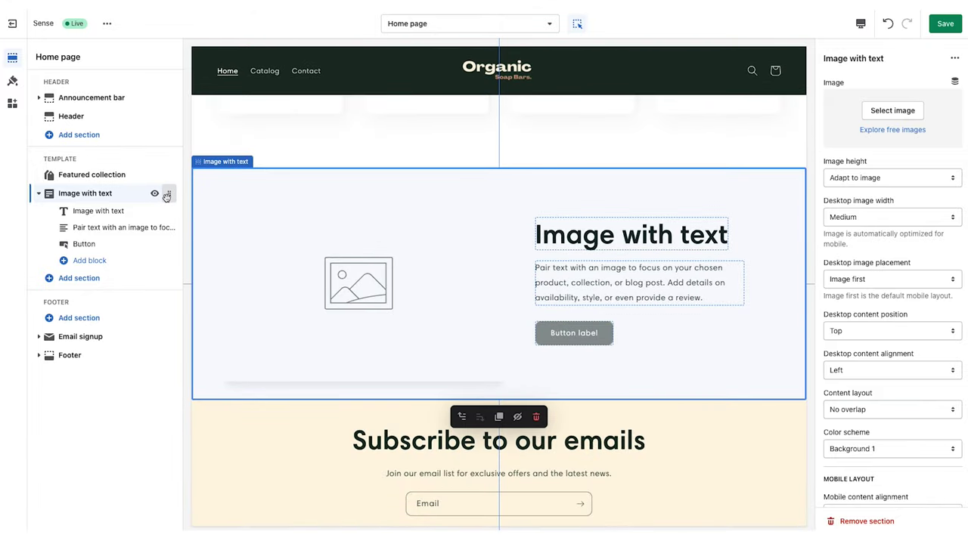
pyautogui.moveTo(166, 195); pyautogui.dragTo(169, 175)
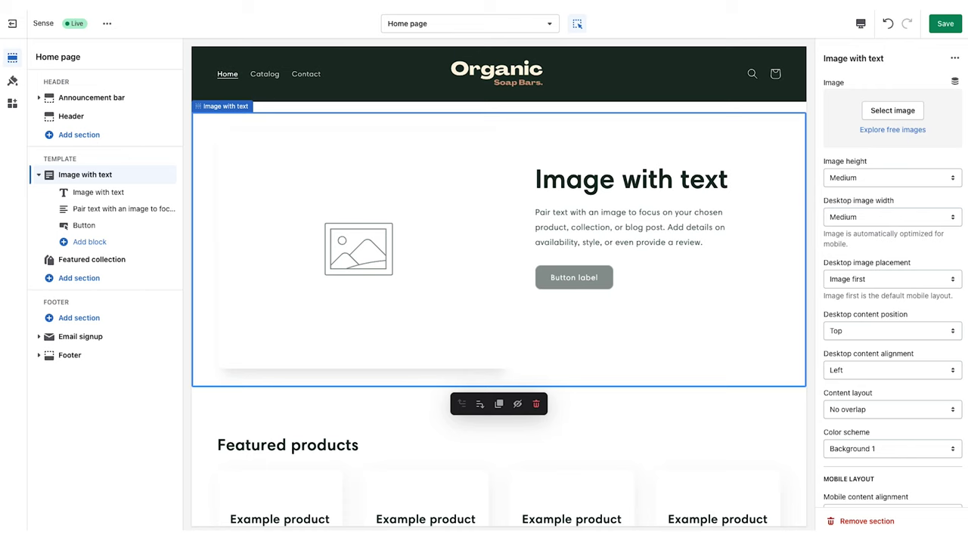
# - Add the hero-1 soap image to the Image with text section and set the image height to Adapt to image
pyautogui.moveTo(967, 173); pyautogui.dragTo(913, 130)
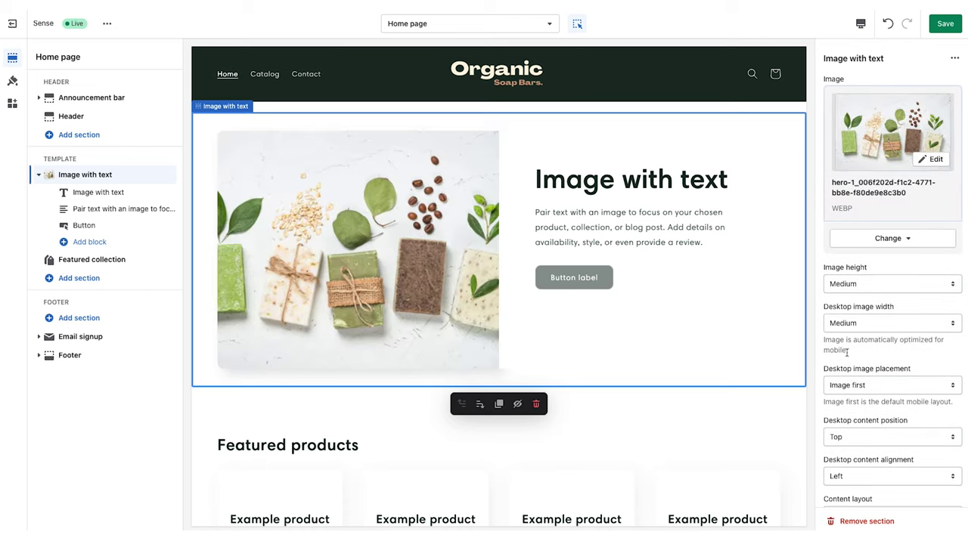
pyautogui.click(877, 287)
pyautogui.click(877, 260)
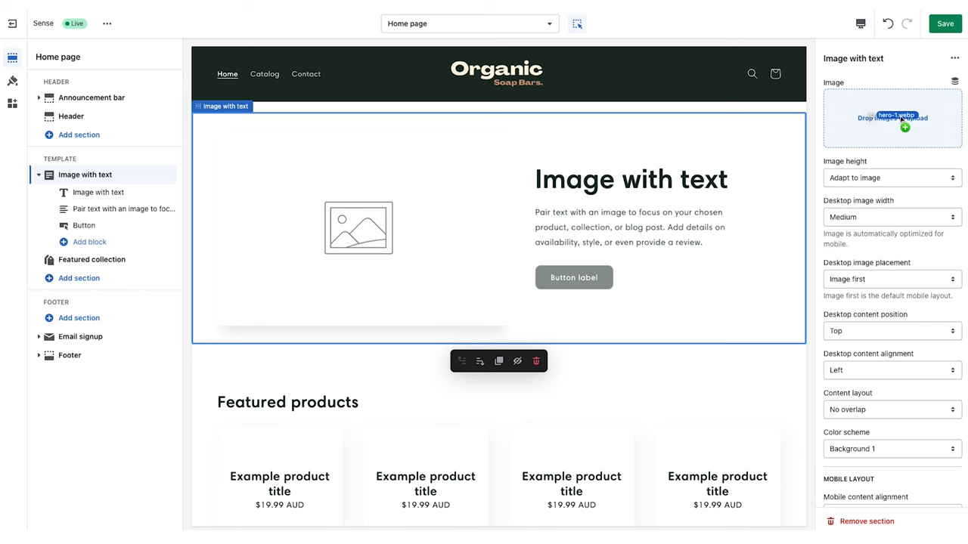
# - Upload hero-1.webp as the image of the Image with text section and set the image height to Medium
pyautogui.moveTo(875, 119); pyautogui.dragTo(887, 128)
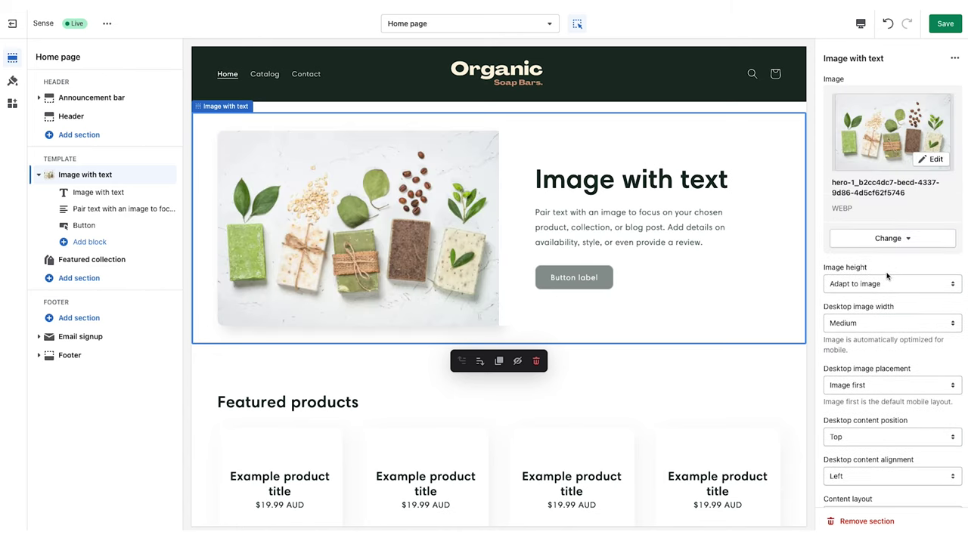
pyautogui.click(887, 277)
pyautogui.click(868, 300)
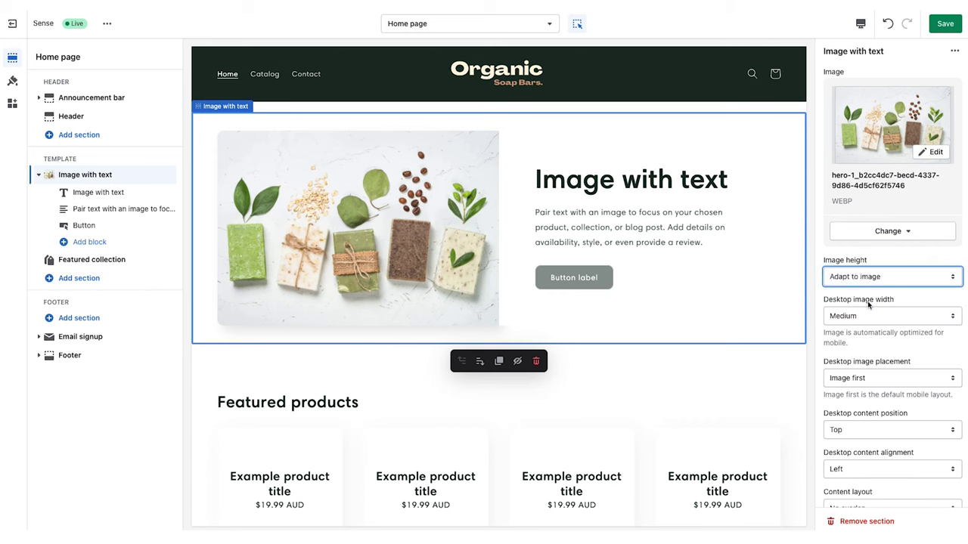
# - Set the Image with text section's desktop image width to Large and its desktop image placement to Image second
pyautogui.scroll(-1, 869, 295)
pyautogui.click(873, 279)
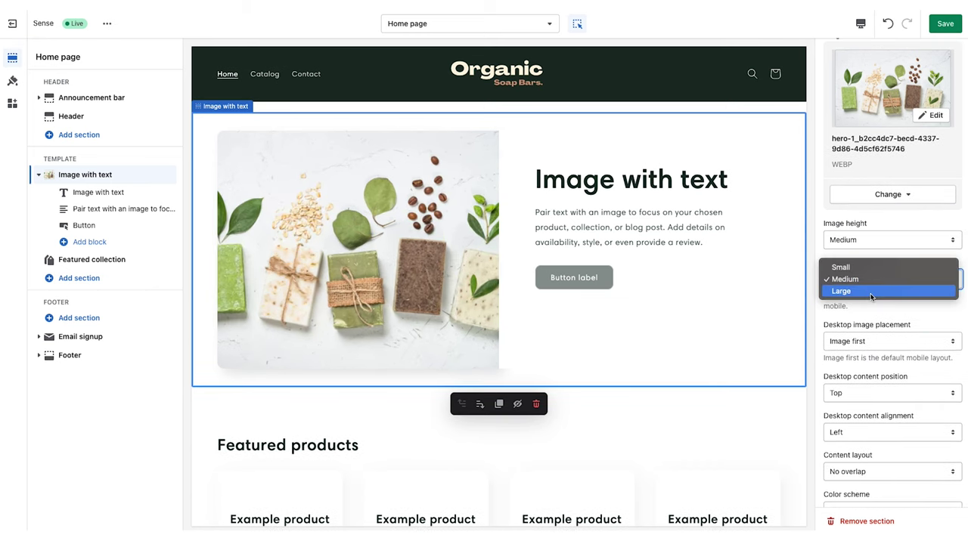
pyautogui.click(870, 291)
pyautogui.click(875, 341)
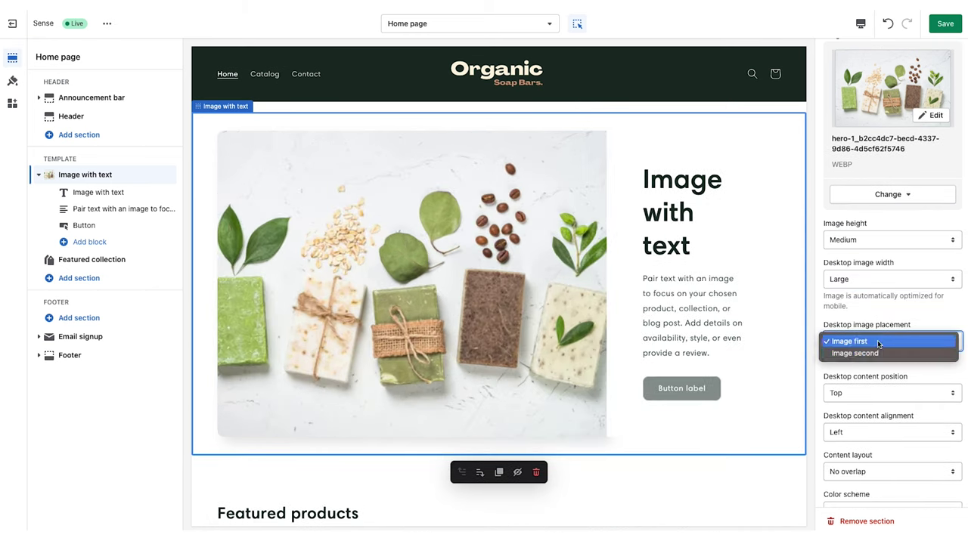
pyautogui.press('Escape')
pyautogui.press('Down')
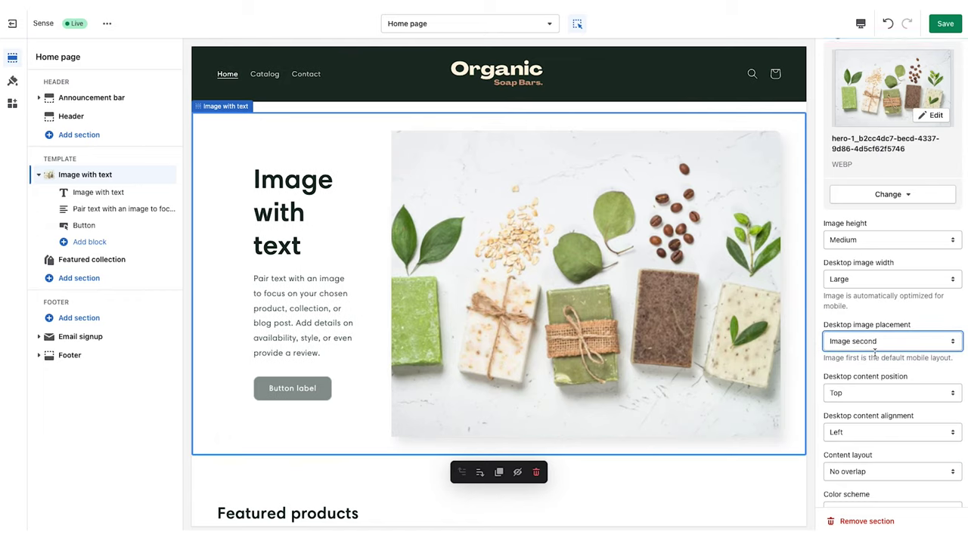
# - Set the Image with text section's desktop content position to Middle and its content layout to Overlap
pyautogui.scroll(-1, 873, 348)
pyautogui.click(869, 333)
pyautogui.click(854, 343)
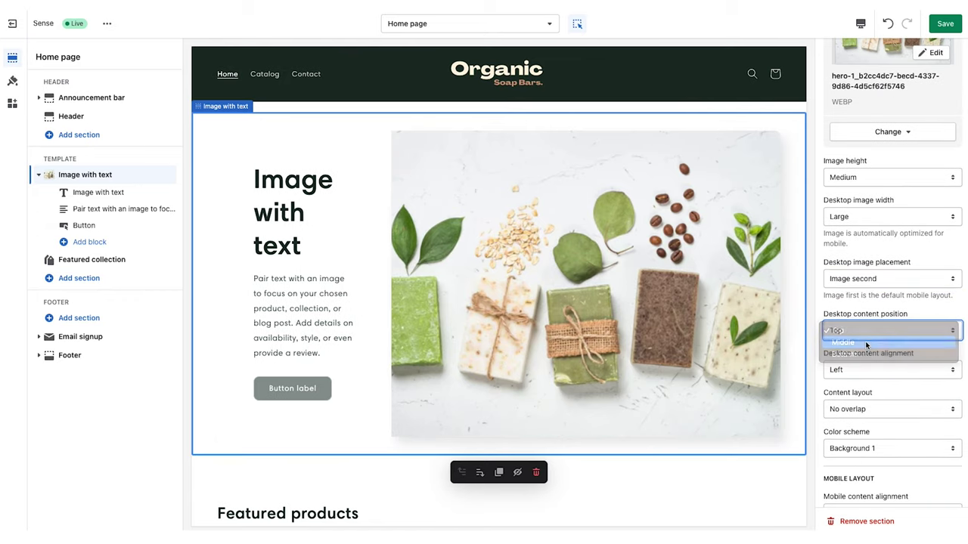
pyautogui.scroll(-1, 859, 382)
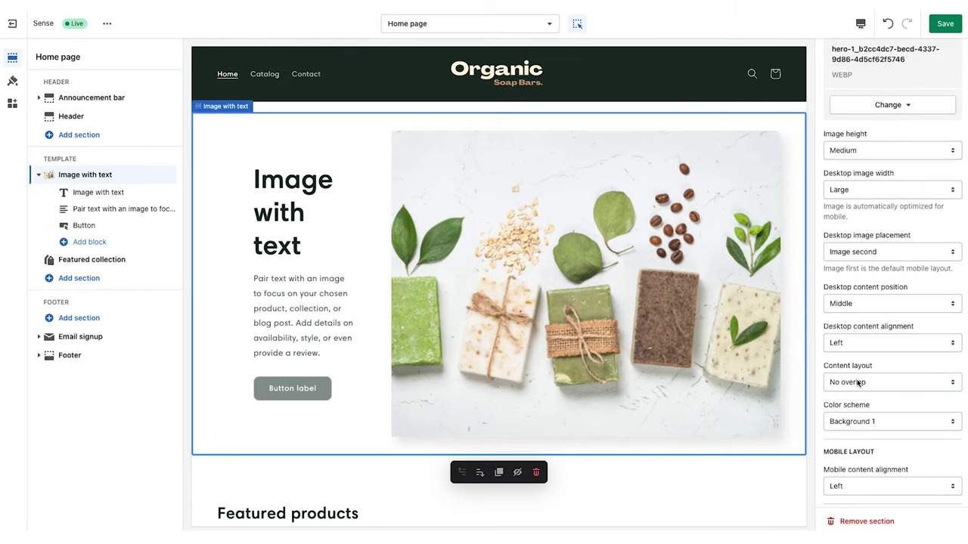
pyautogui.click(859, 383)
pyautogui.click(847, 394)
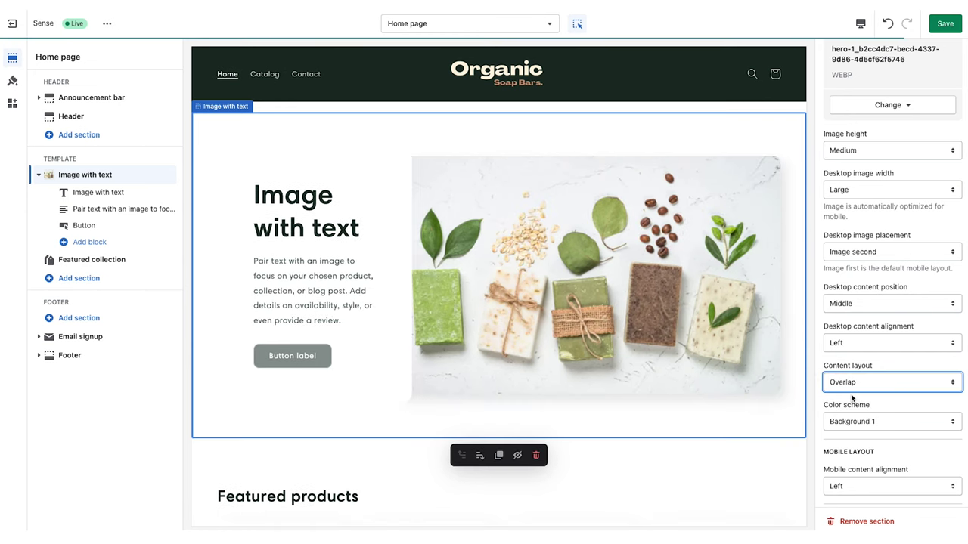
# - Set the Image with text section's color scheme to Background 2
pyautogui.scroll(-1, 884, 396)
pyautogui.click(888, 392)
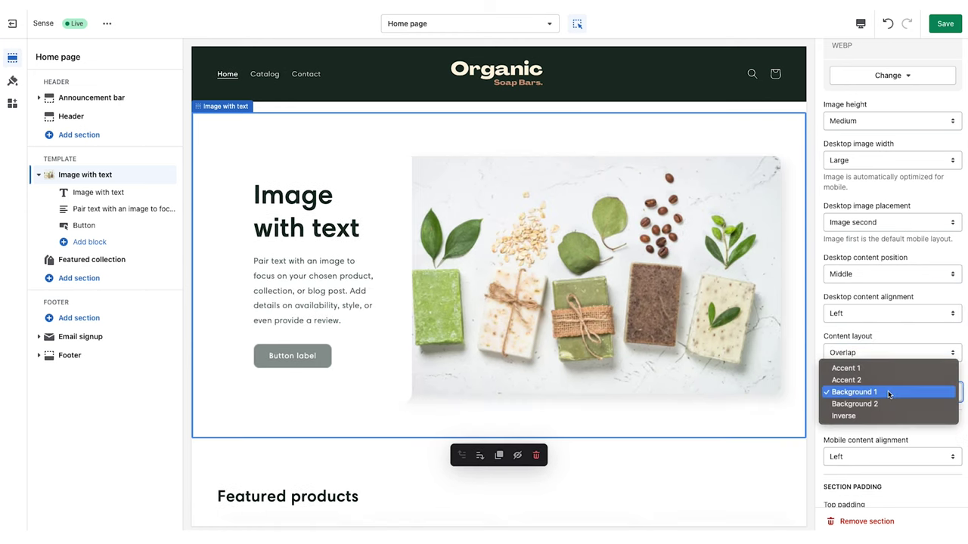
pyautogui.click(887, 403)
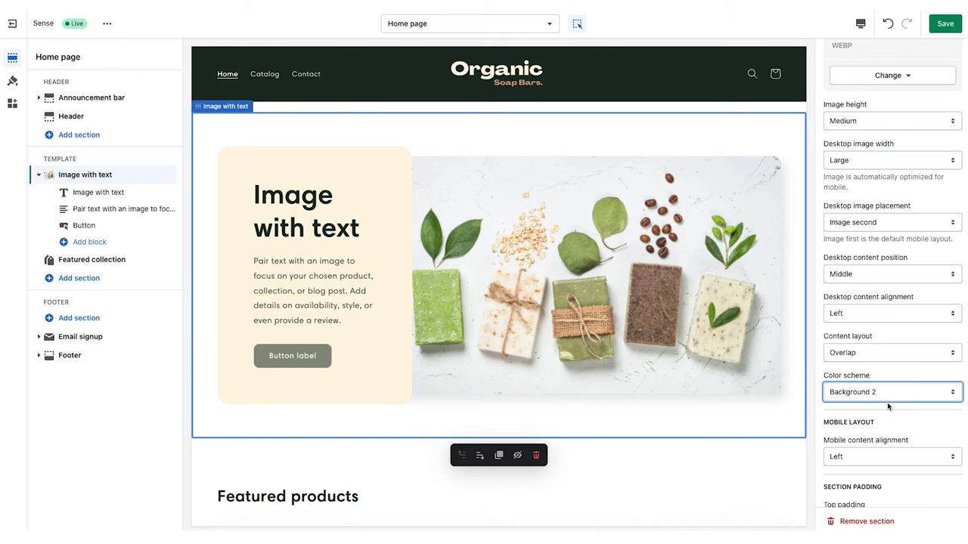
# - Change the Image with text section's heading to "Your Skin's Organic Oasis" and set the heading size to Small
pyautogui.click(143, 192)
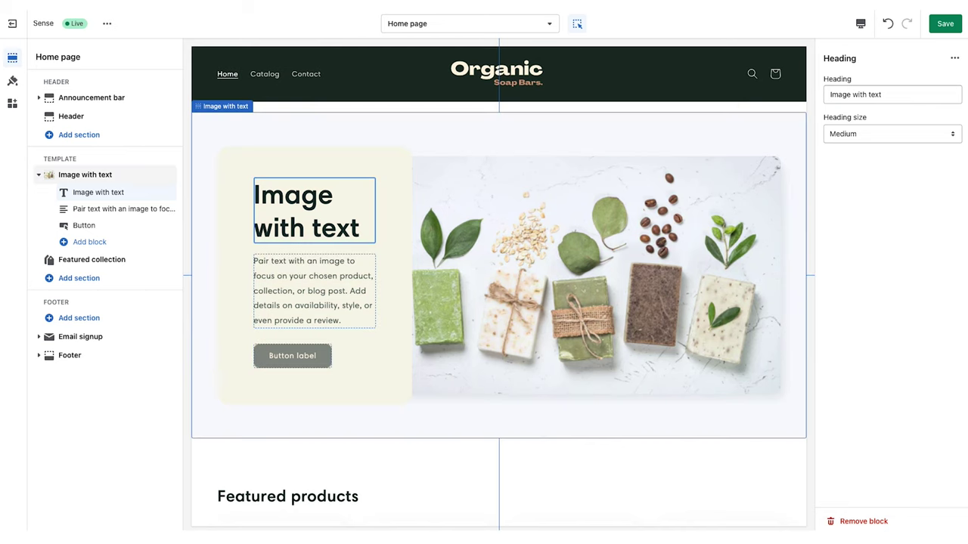
pyautogui.click(915, 94)
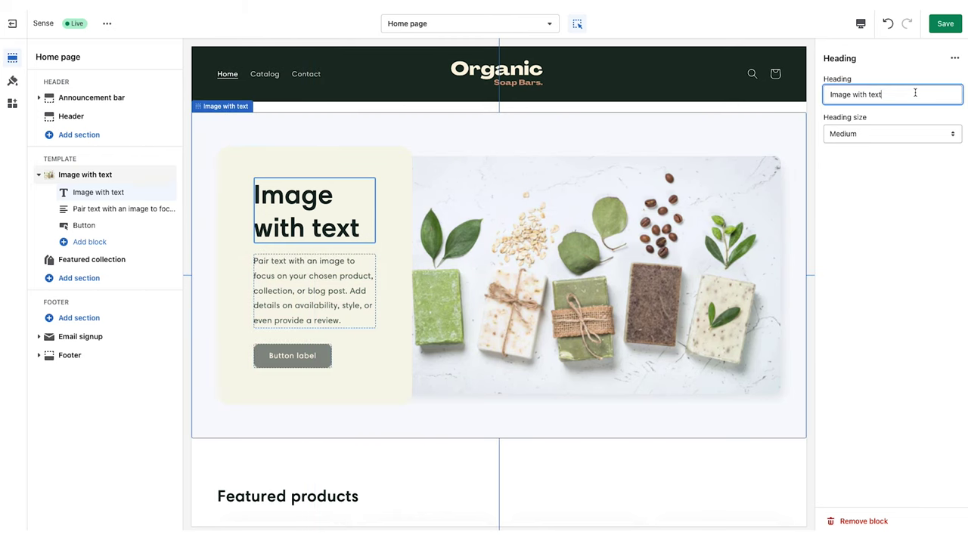
pyautogui.hotkey('ctrl', 'a')
pyautogui.write("Your Skin's Organic Oasis")
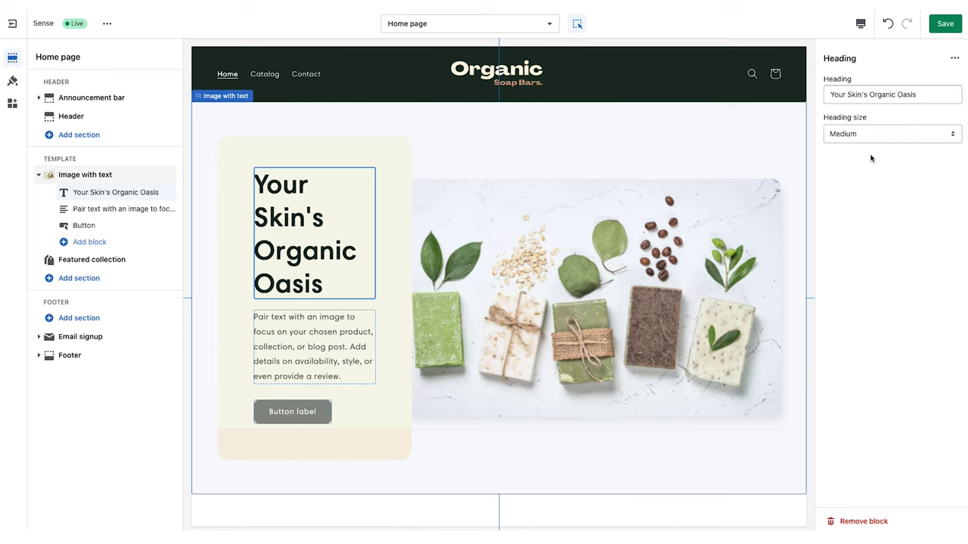
pyautogui.click(882, 134)
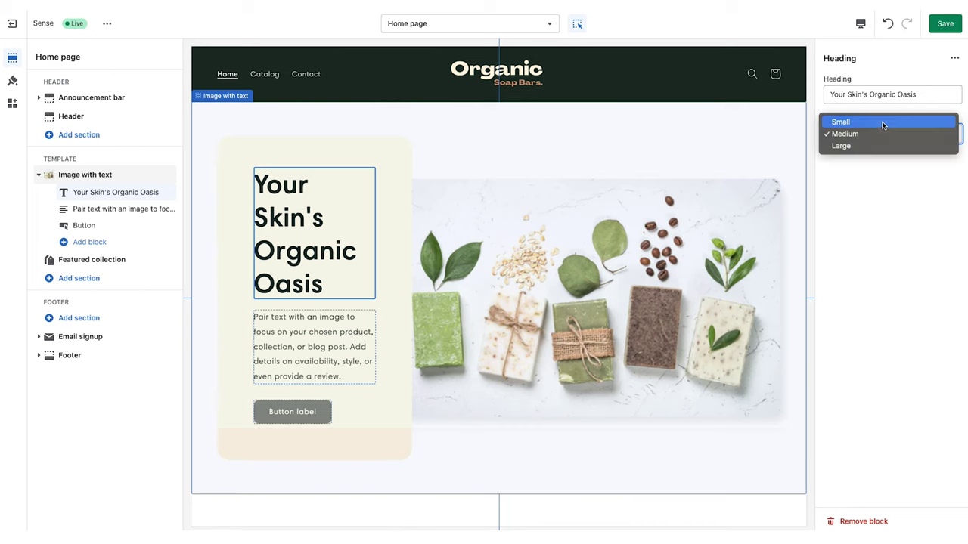
pyautogui.click(881, 121)
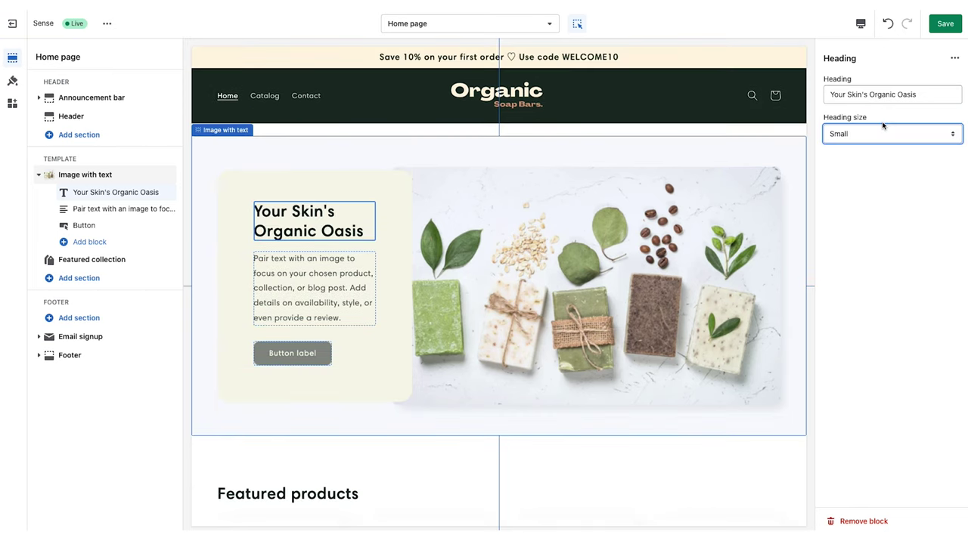
# - Replace the Image with text section's body text with "Handcrafted with organic ingredients, providing a nourishing escape for your senses."
pyautogui.click(314, 287)
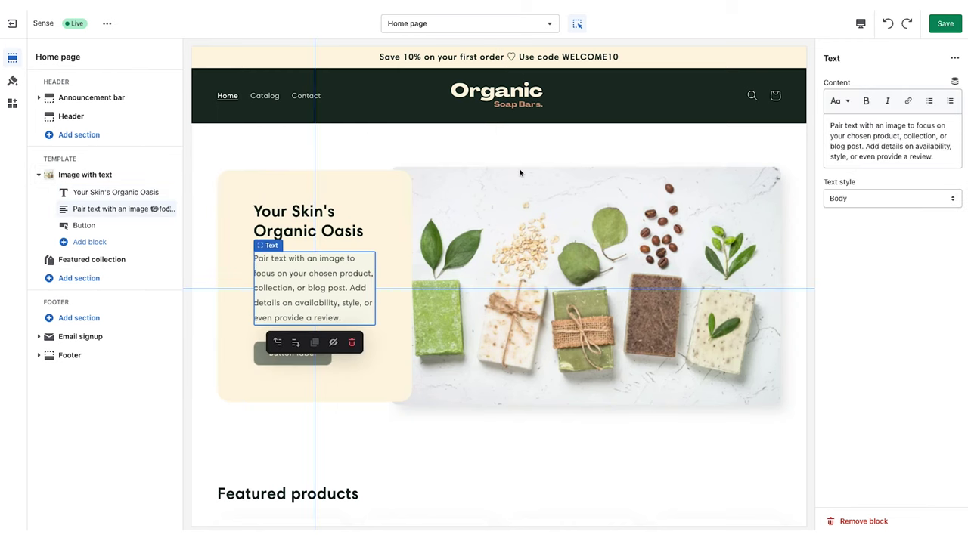
pyautogui.hotkey('ctrl', 'a')
pyautogui.write('Handcrafted with organic ingredients, providing a nourishing escape for your senses.')
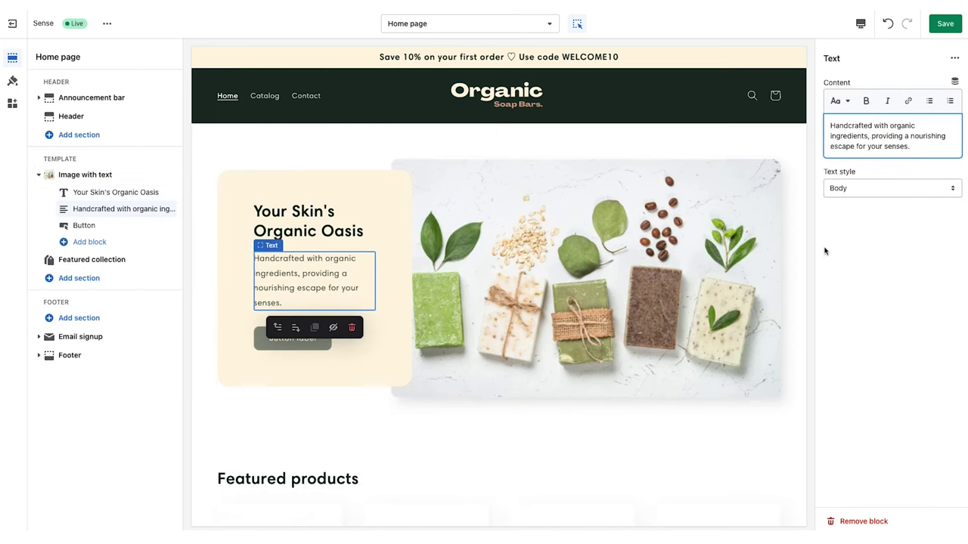
# - Set the label of the Image with text section's button to "Shop now"
pyautogui.click(299, 369)
pyautogui.click(103, 228)
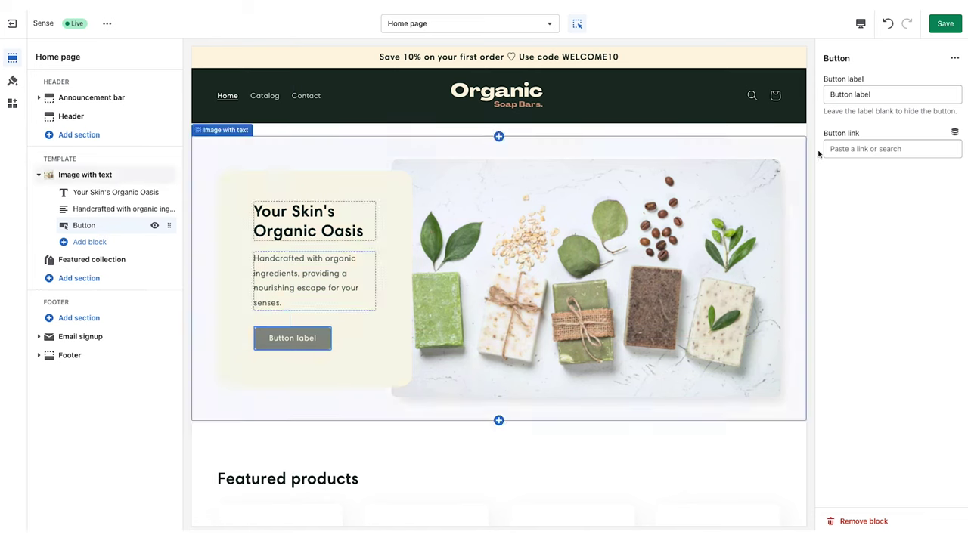
pyautogui.click(898, 90)
pyautogui.hotkey('ctrl', 'a')
pyautogui.write('Shop now')
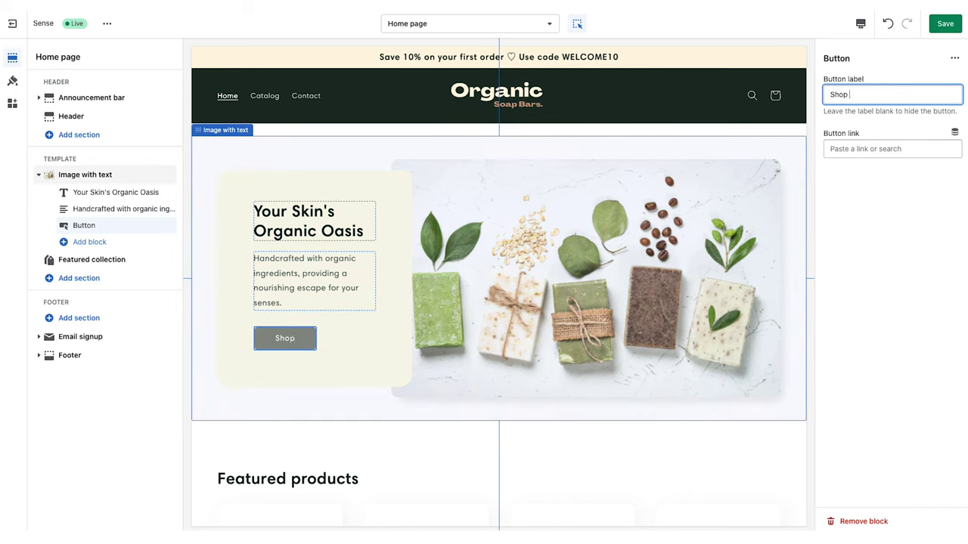
# - Link the Shop now button to All products and save the theme changes
pyautogui.click(927, 150)
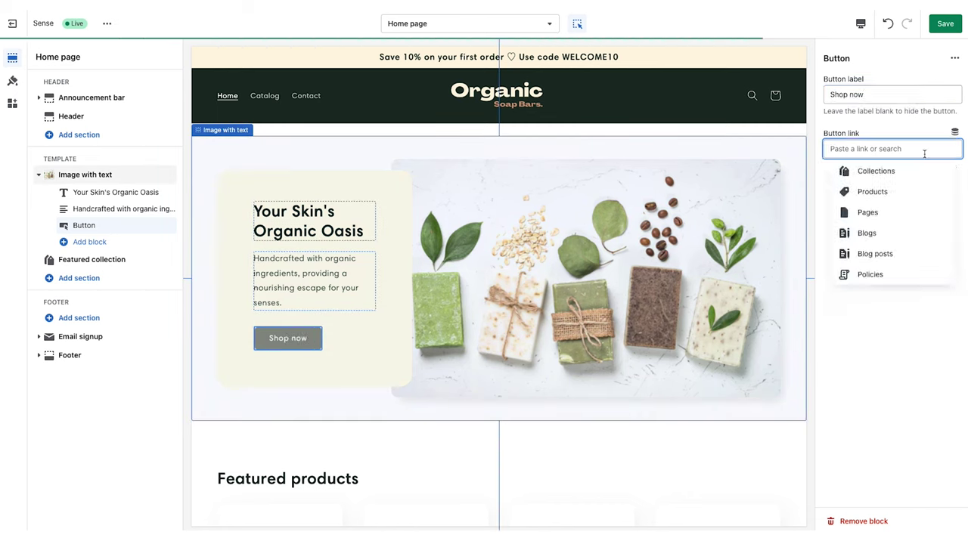
pyautogui.click(889, 200)
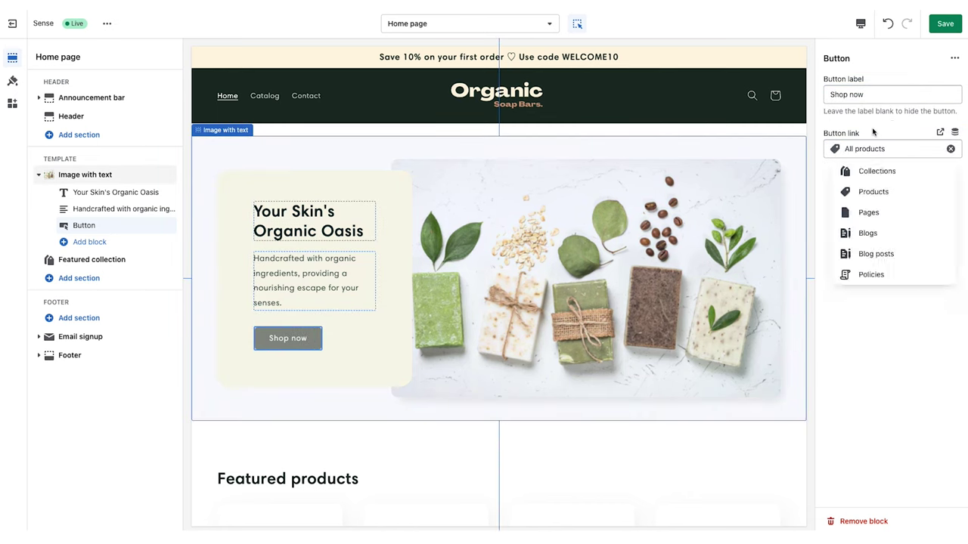
pyautogui.click(946, 27)
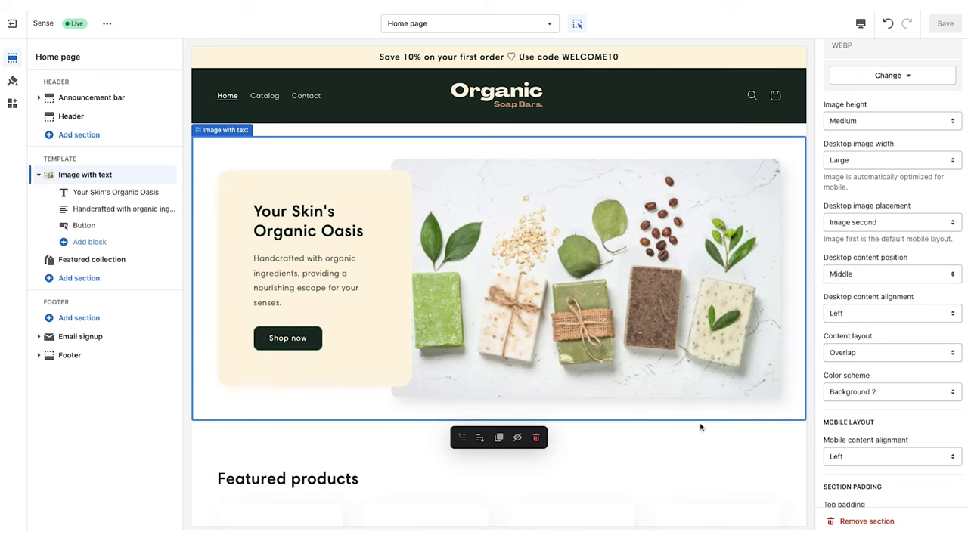
# - Change the Featured collection section's heading to "Discover our new range" and save the theme changes
pyautogui.scroll(-3, 700, 427)
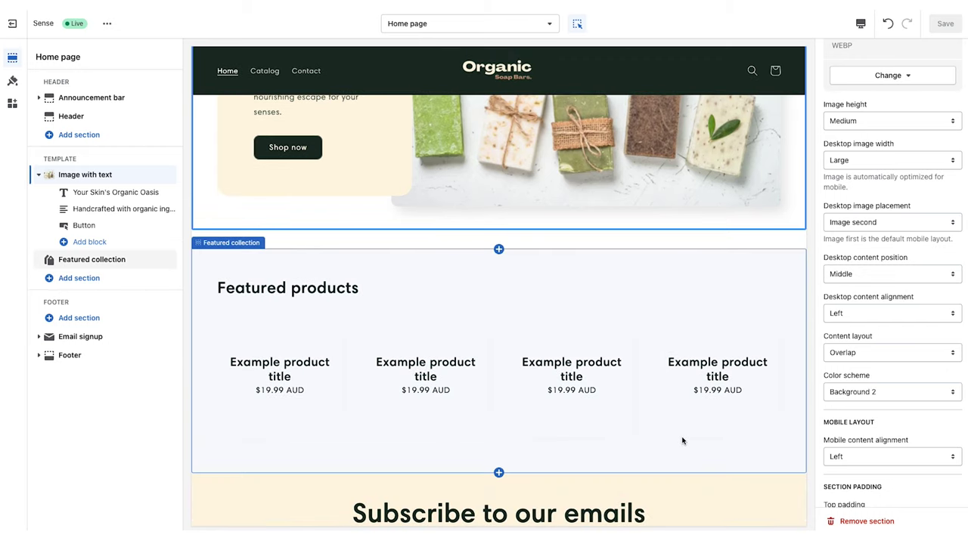
pyautogui.click(682, 441)
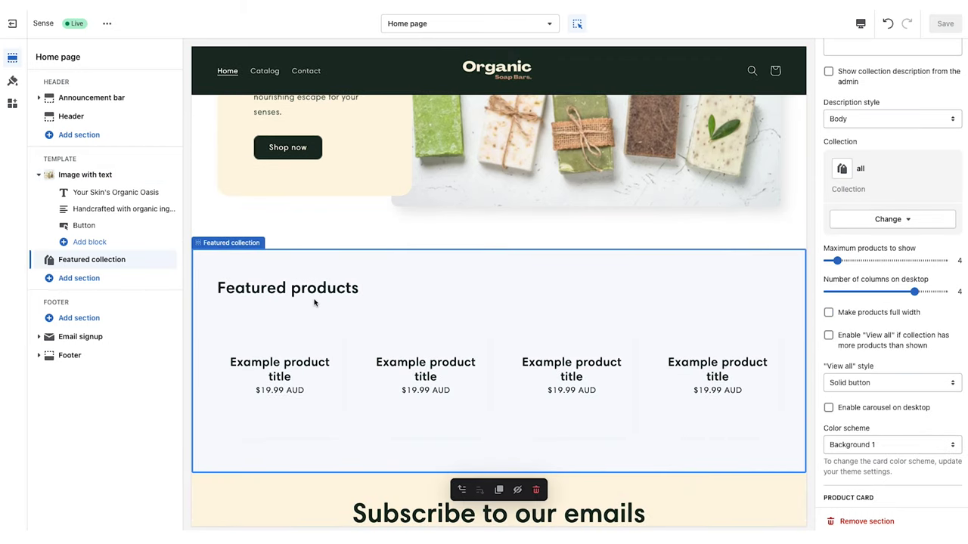
pyautogui.scroll(5, 894, 94)
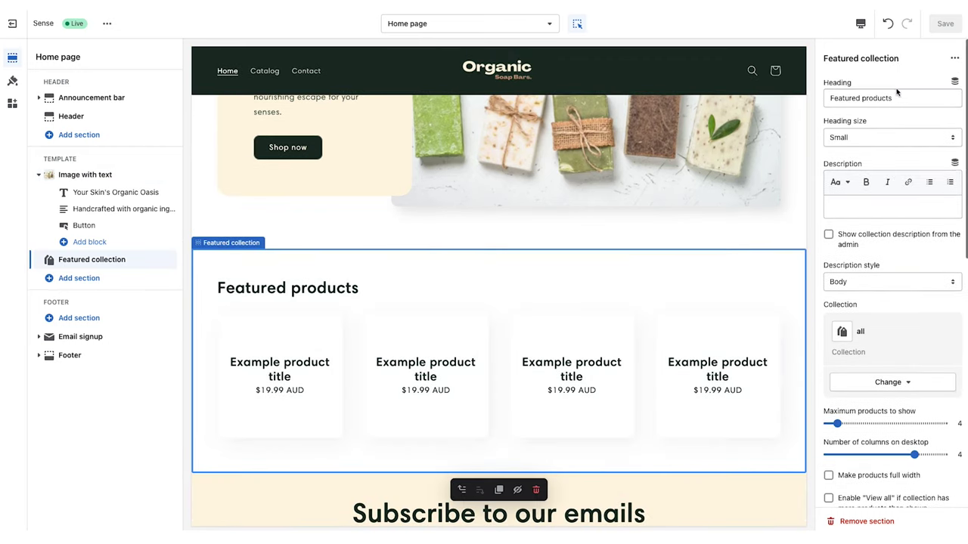
pyautogui.click(893, 98)
pyautogui.hotkey('ctrl', 'a')
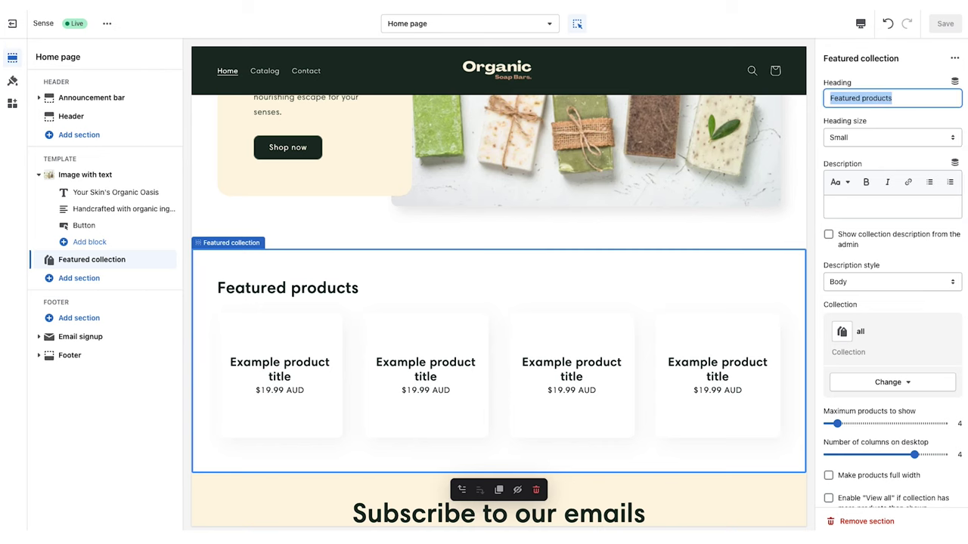
pyautogui.write('Discov')
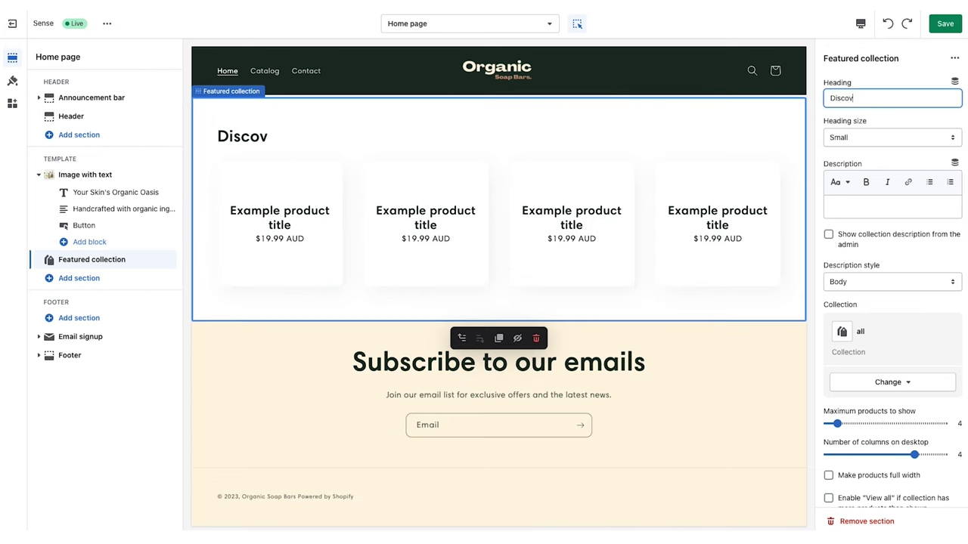
pyautogui.write('er our new ')
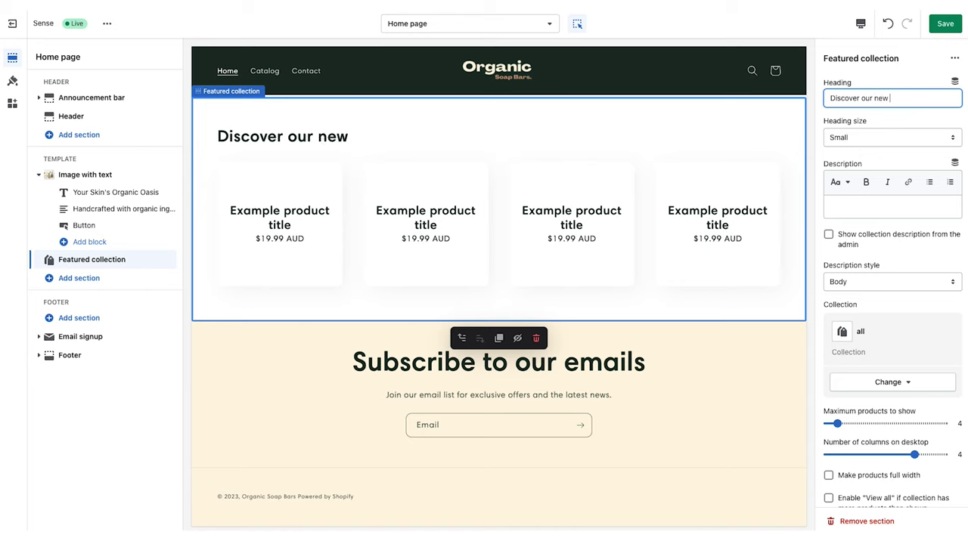
pyautogui.write('range')
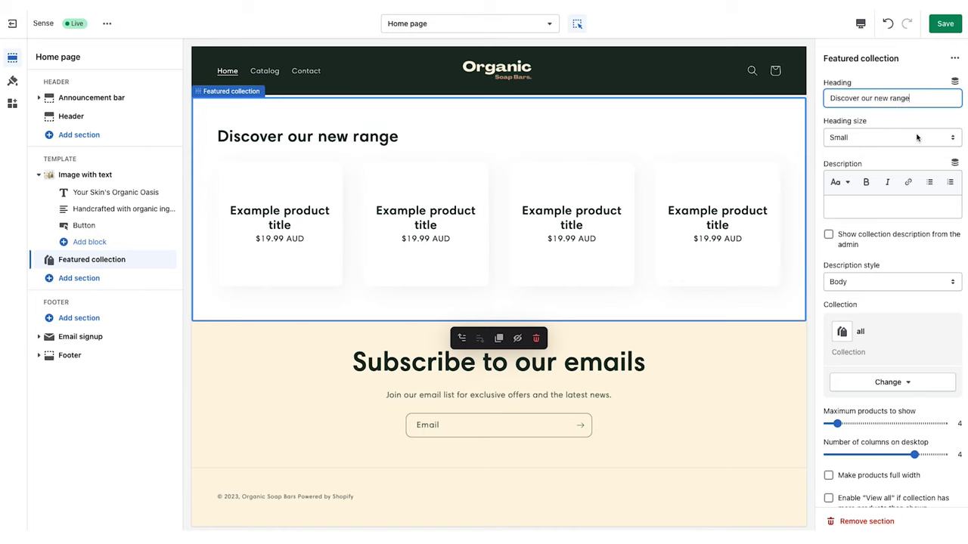
pyautogui.click(885, 207)
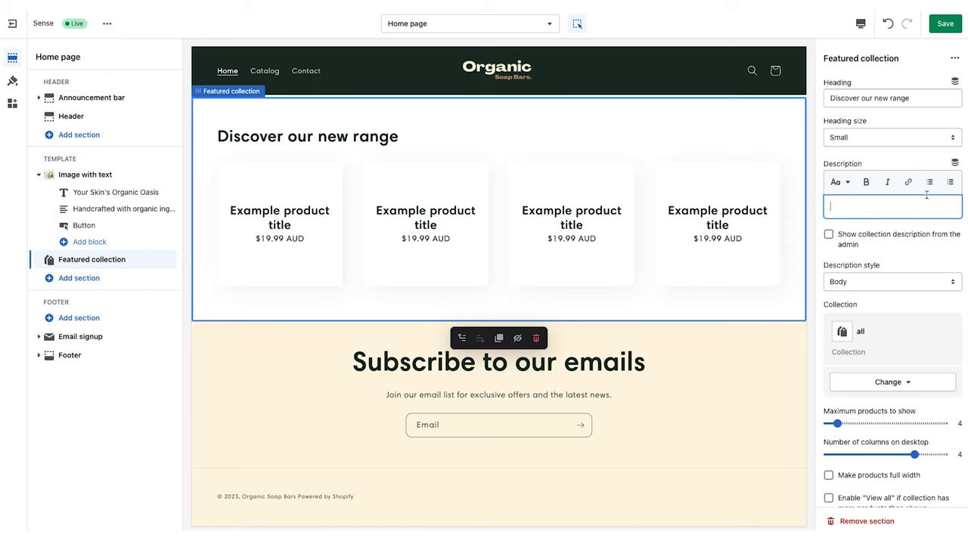
pyautogui.scroll(-2, 911, 270)
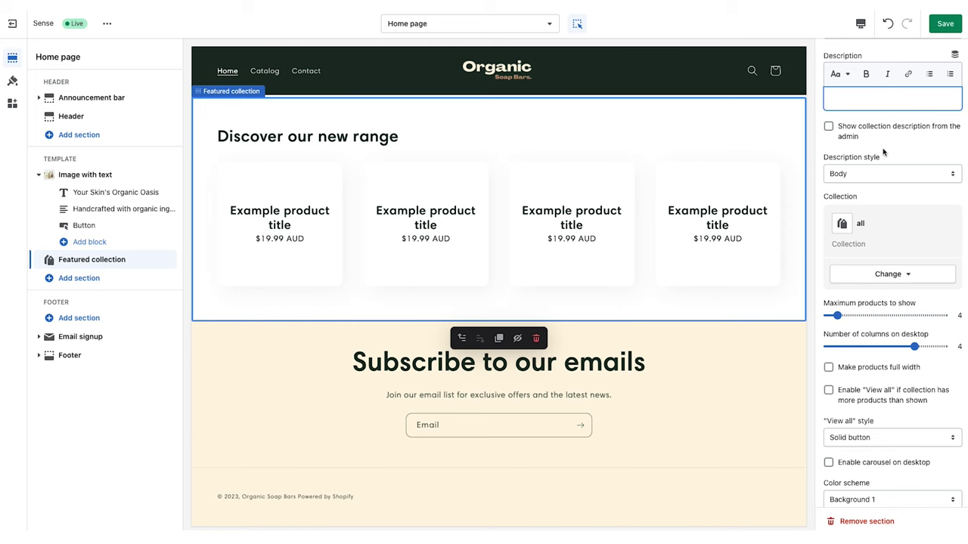
pyautogui.click(949, 25)
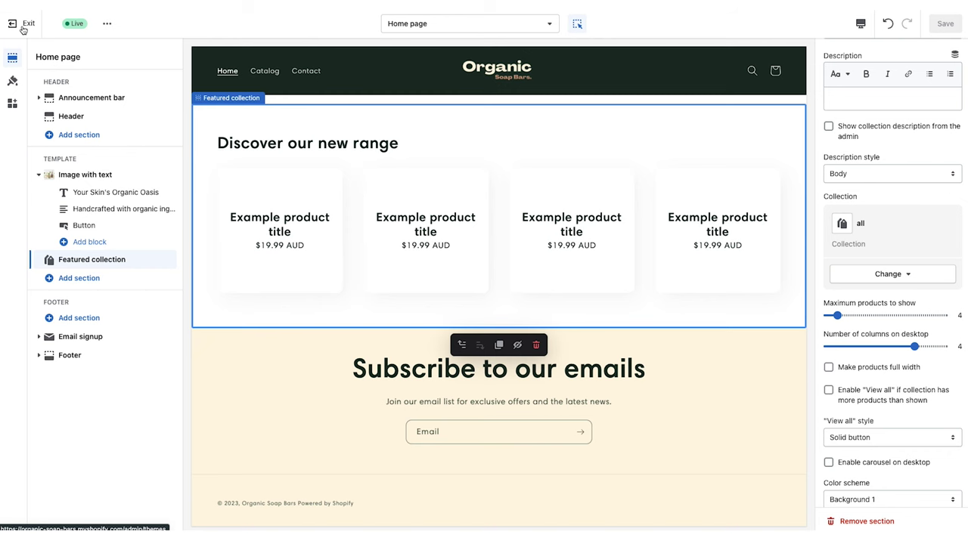
# - Open the store admin in a new browser tab and start adding a new product
pyautogui.rightClick(27, 28)
pyautogui.click(57, 34)
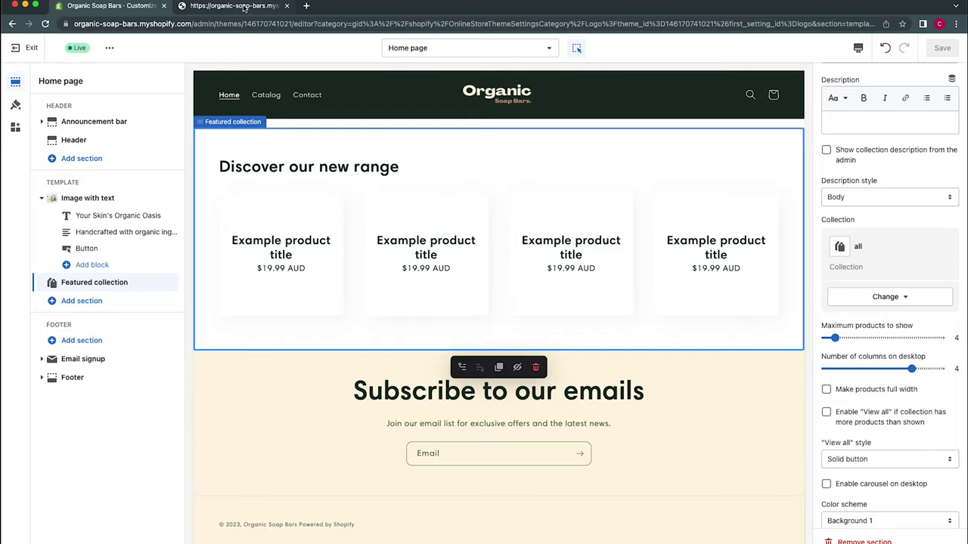
pyautogui.click(243, 7)
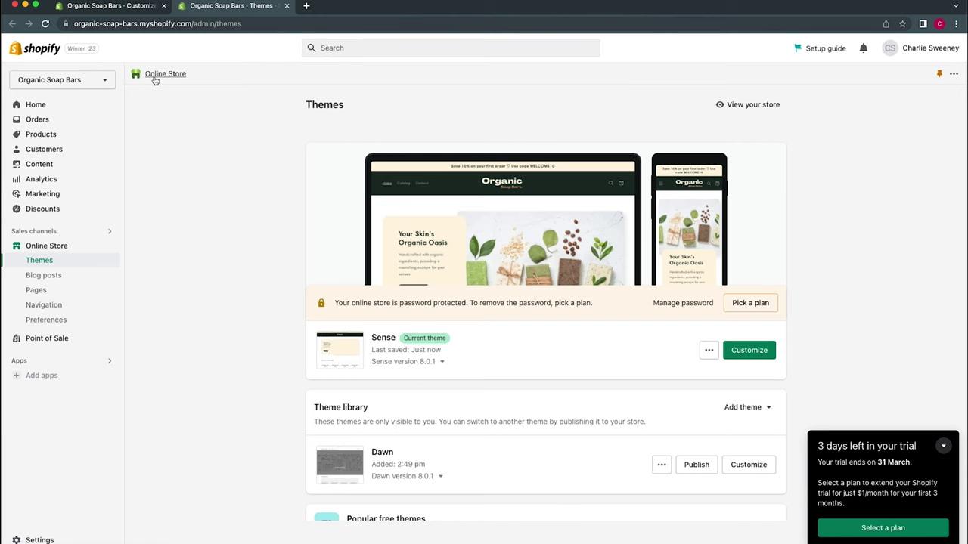
pyautogui.click(94, 135)
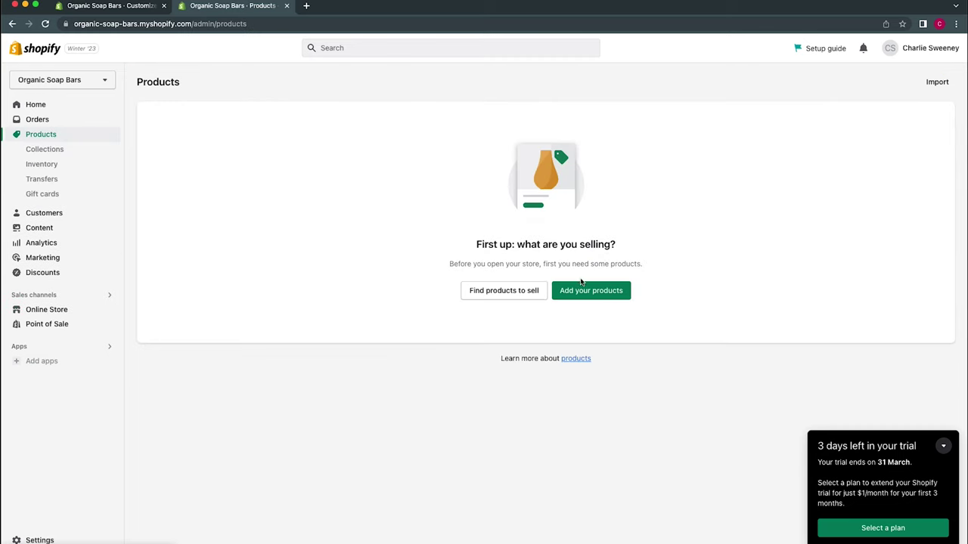
pyautogui.click(595, 294)
pyautogui.click(509, 134)
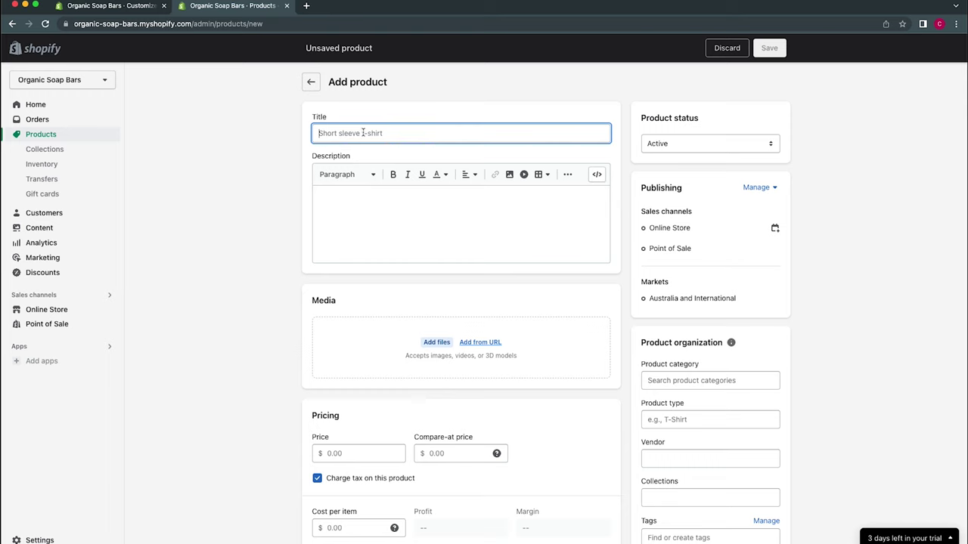
# - Set the new product's inventory quantity at the shop location to 10
pyautogui.scroll(-3, 369, 235)
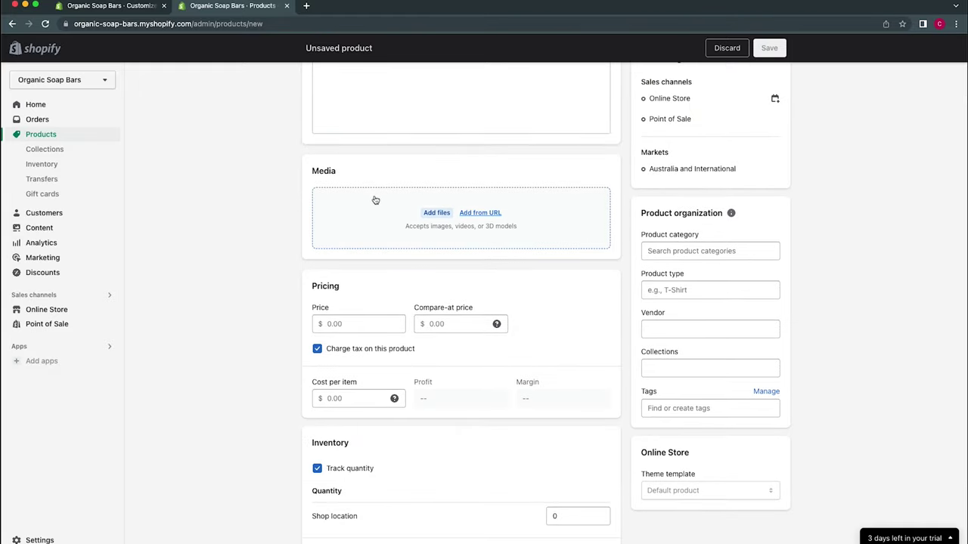
pyautogui.scroll(-3, 374, 200)
pyautogui.click(347, 172)
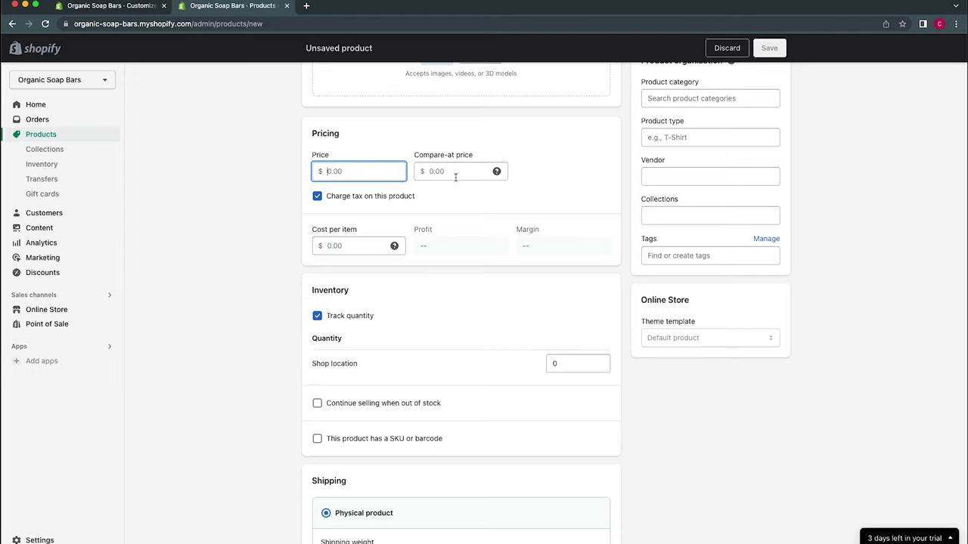
pyautogui.scroll(-3, 512, 250)
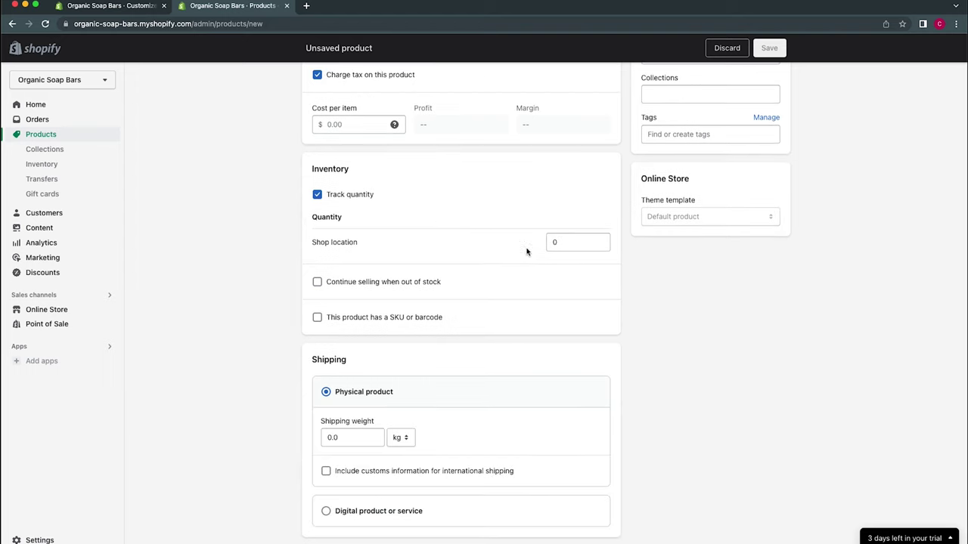
pyautogui.click(549, 242)
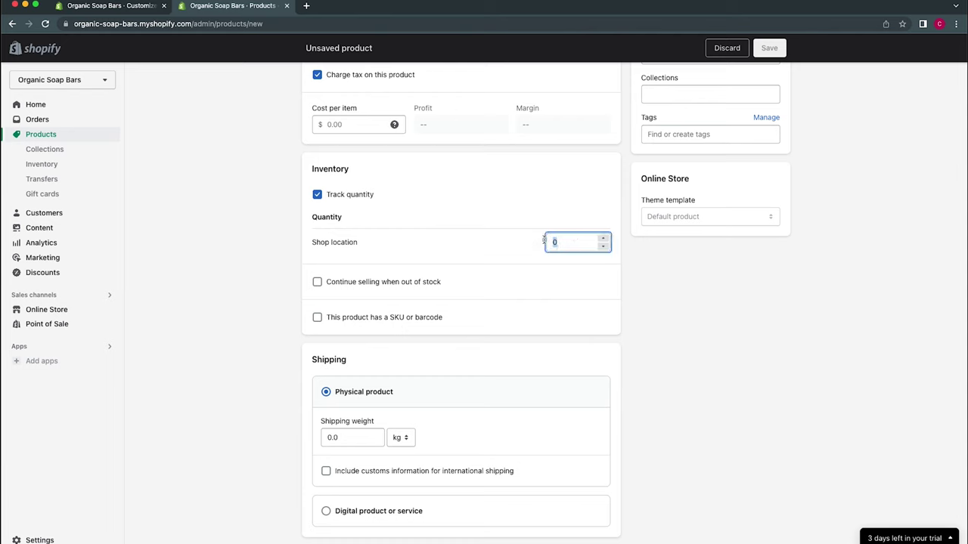
pyautogui.write('1')
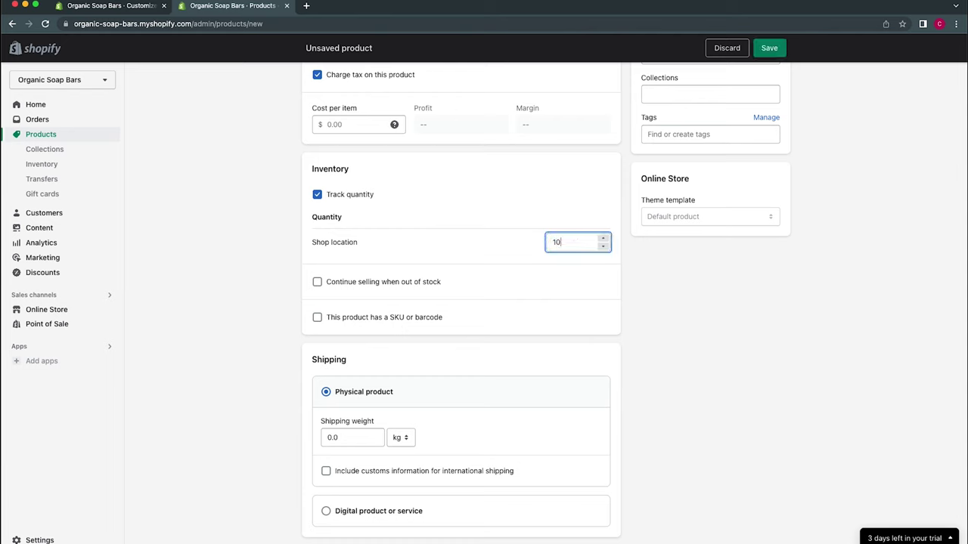
pyautogui.click(490, 264)
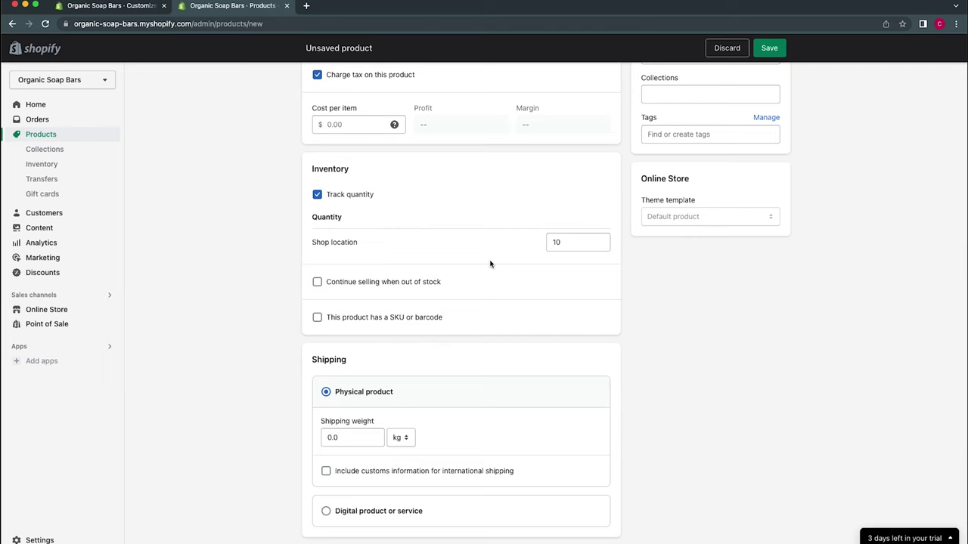
# - Title the new product "Nourishing Trio" and open its description for editing
pyautogui.scroll(-5, 490, 264)
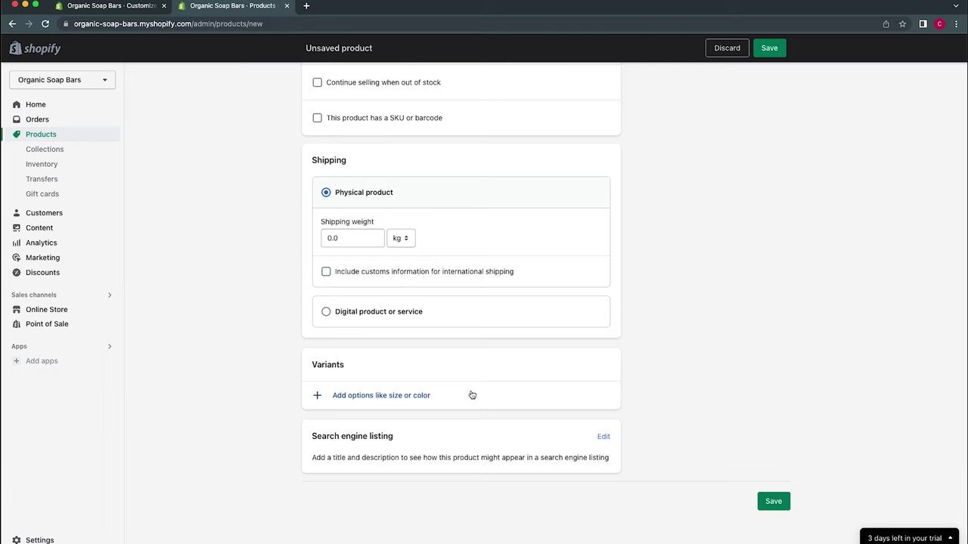
pyautogui.scroll(15, 471, 395)
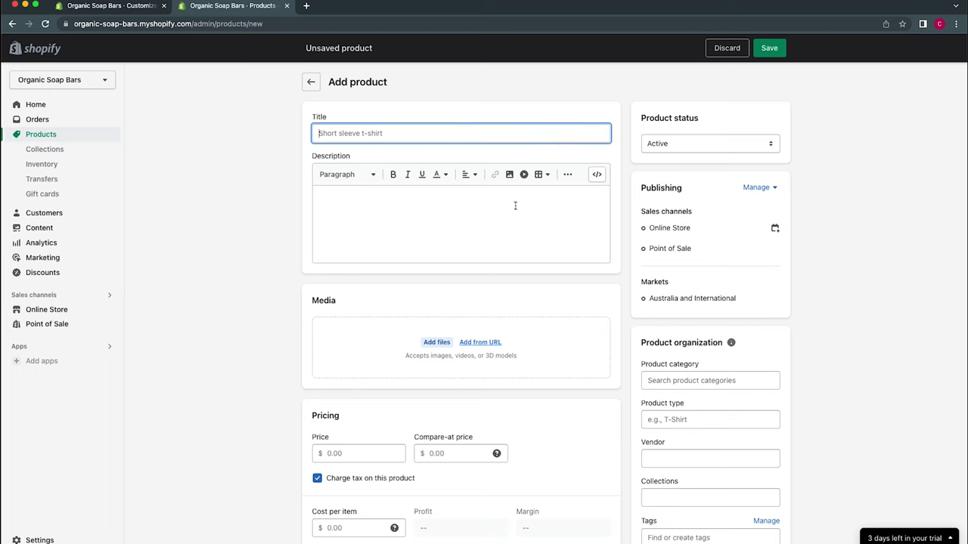
pyautogui.write('Nourishing Trio')
pyautogui.click(514, 206)
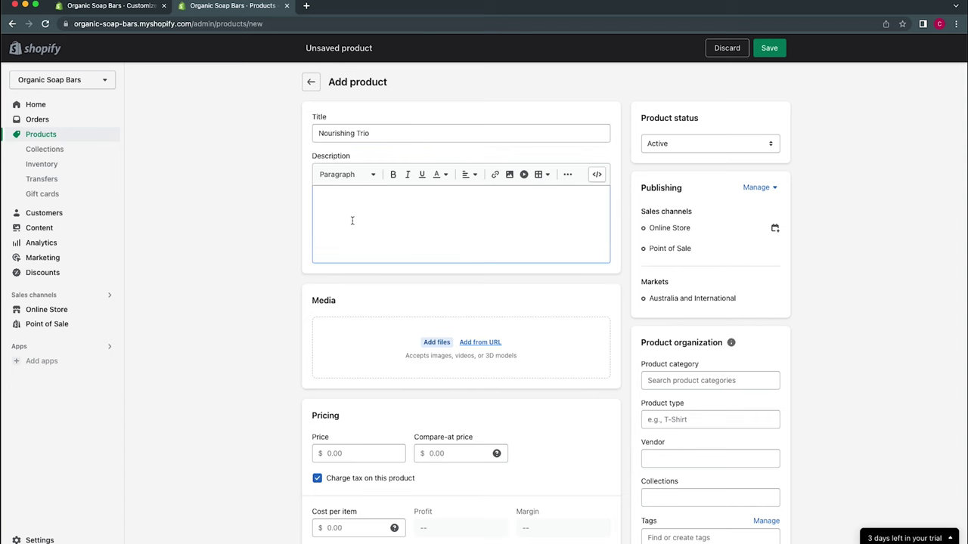
# - Enter the description "Crafted with organic ingredients for pure indulgence, providing a luxurious & nourishing escape for your senses." and add handmade-soap.jpg as product media
pyautogui.write('Crafted with organic ingredients for pure indulgence, providing a luxurious & nourishing escape for your senses.')
pyautogui.scroll(-3, 330, 285)
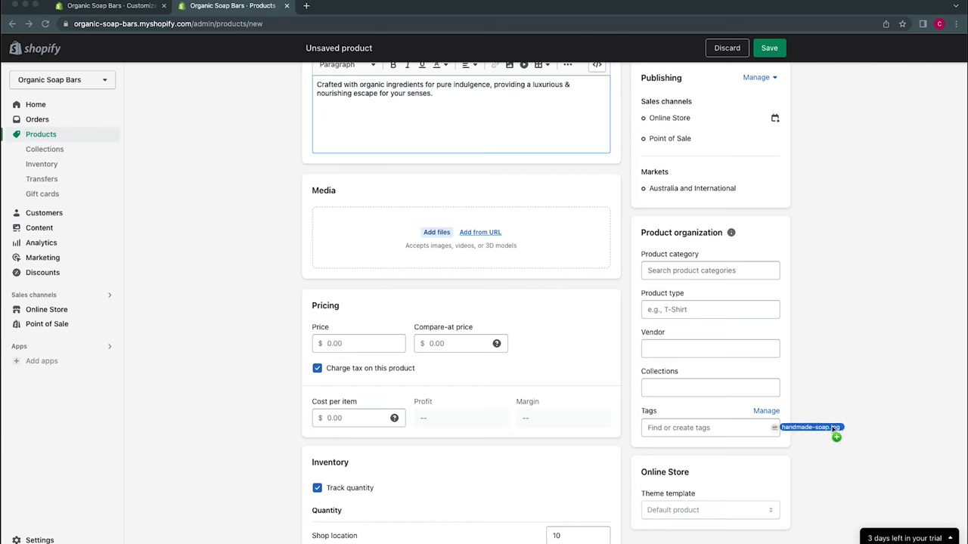
pyautogui.moveTo(834, 434); pyautogui.dragTo(536, 244)
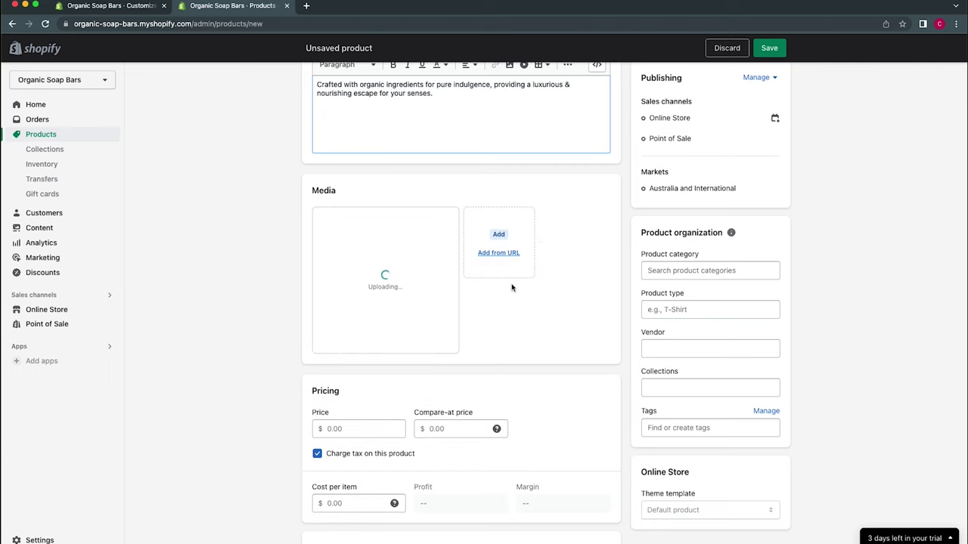
# - Set the Nourishing Trio product's price to $35.00
pyautogui.scroll(-1, 491, 363)
pyautogui.click(374, 406)
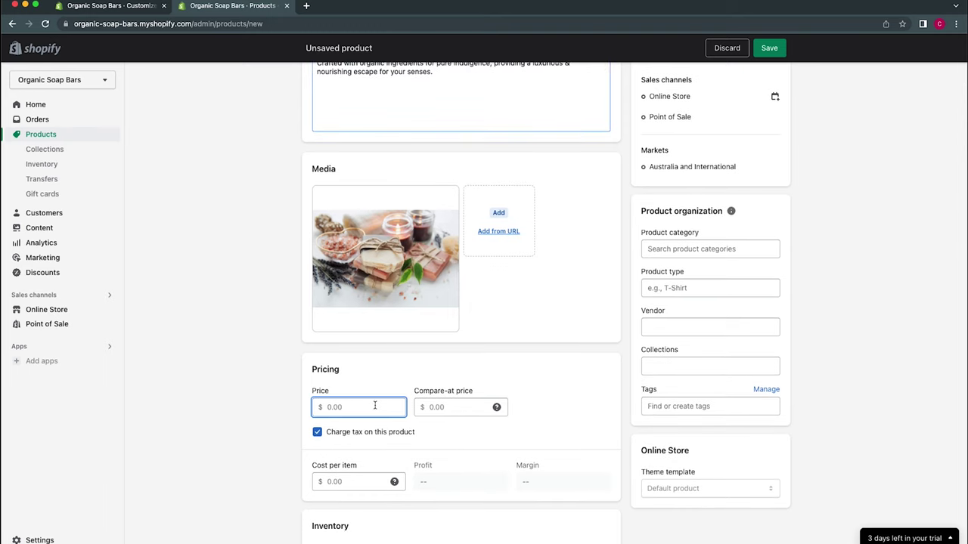
pyautogui.write('35')
pyautogui.click(391, 387)
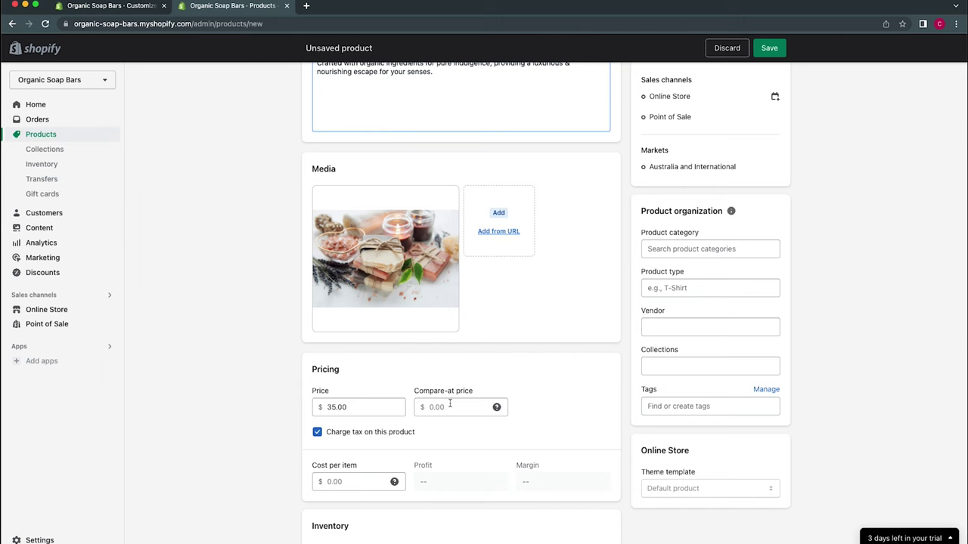
# - Mark the Nourishing Trio product as having a SKU or barcode, and save the product
pyautogui.scroll(-3, 546, 419)
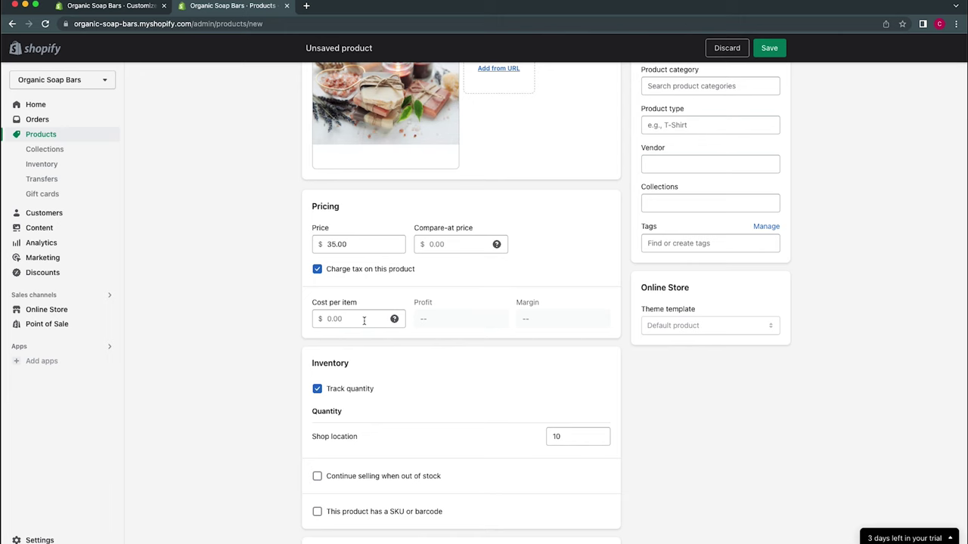
pyautogui.scroll(-2, 565, 344)
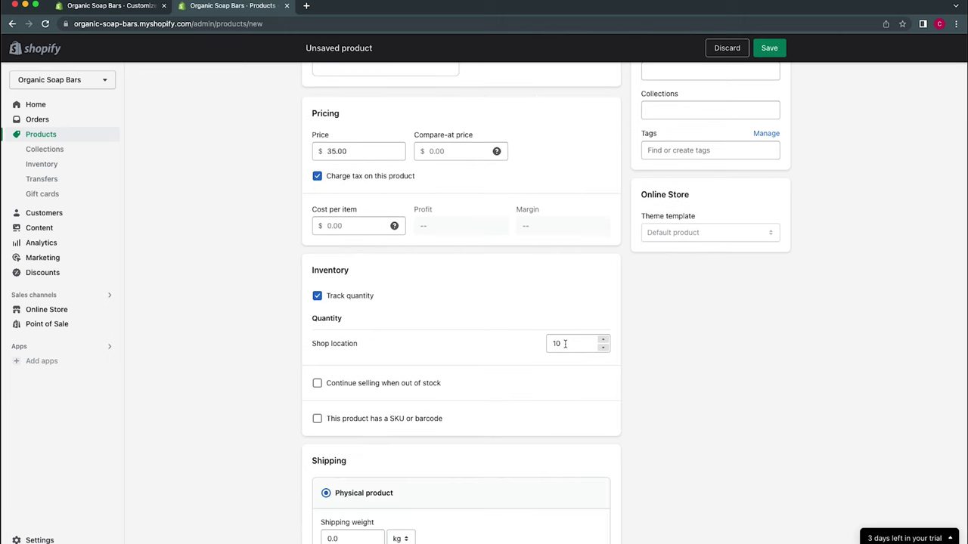
pyautogui.scroll(-1, 565, 344)
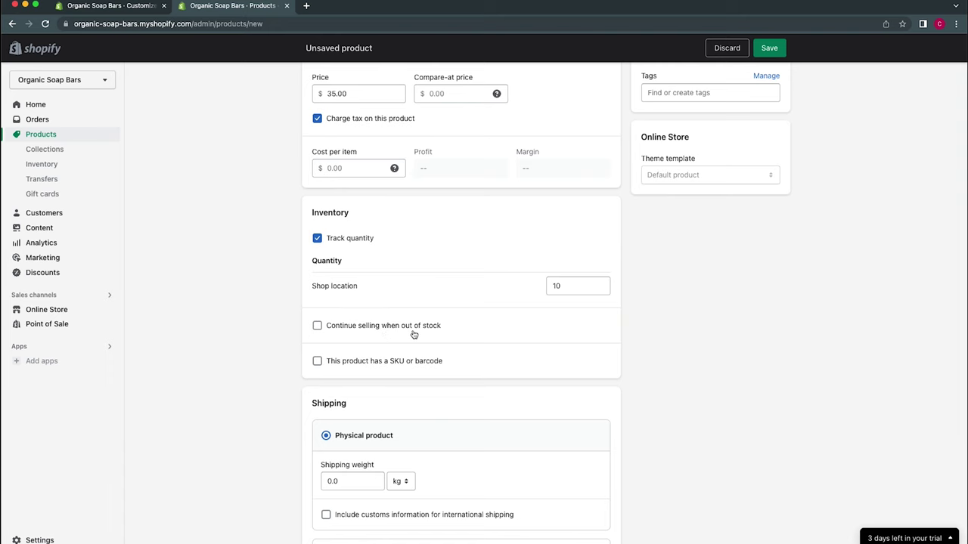
pyautogui.scroll(-1, 414, 334)
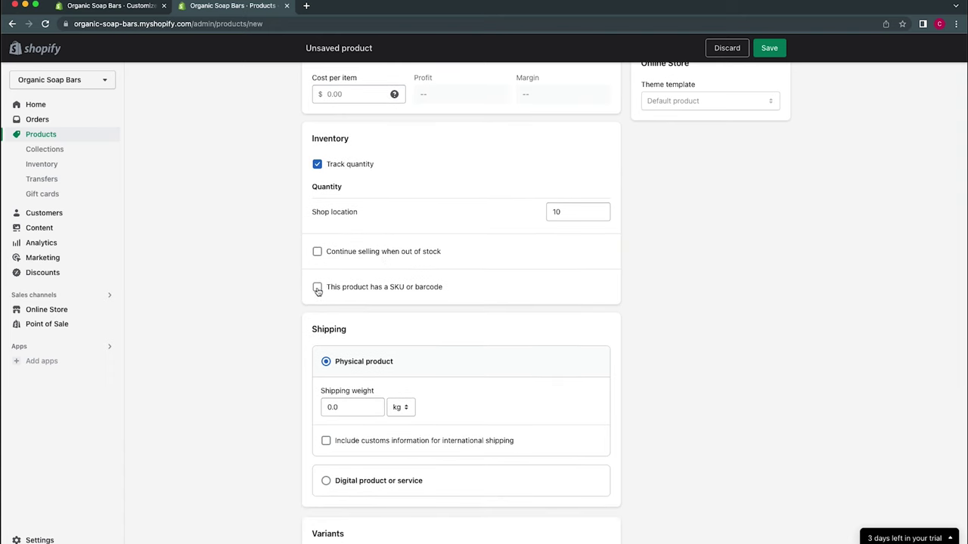
pyautogui.click(317, 289)
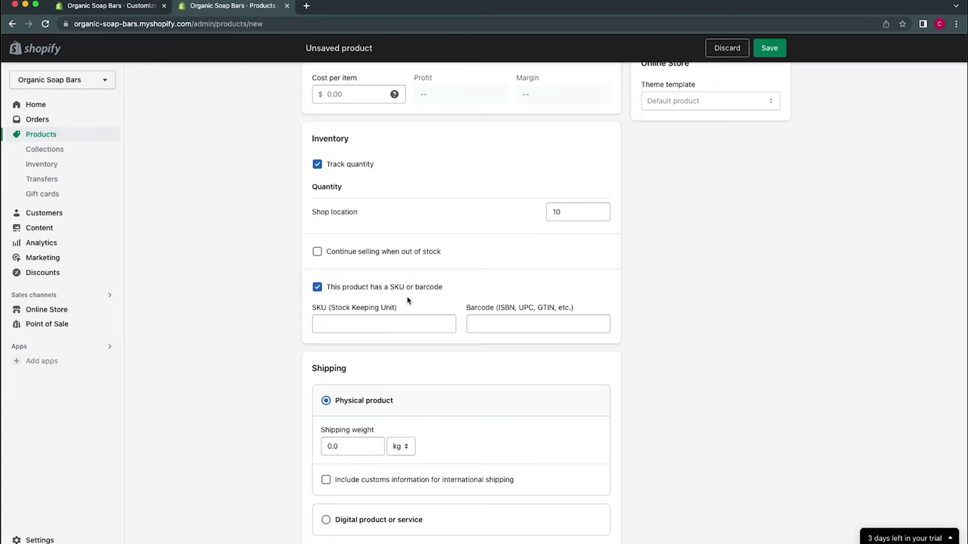
pyautogui.scroll(-2, 407, 301)
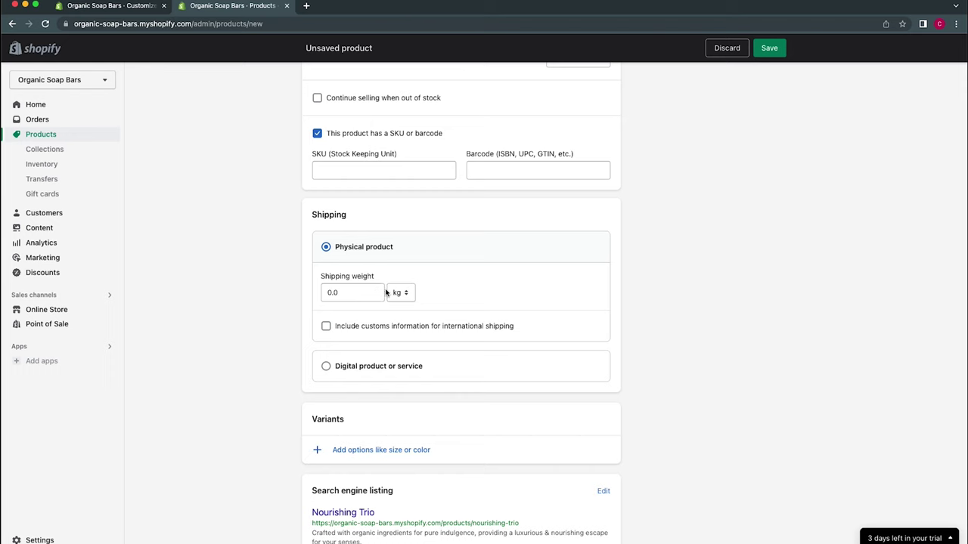
pyautogui.scroll(-1, 383, 370)
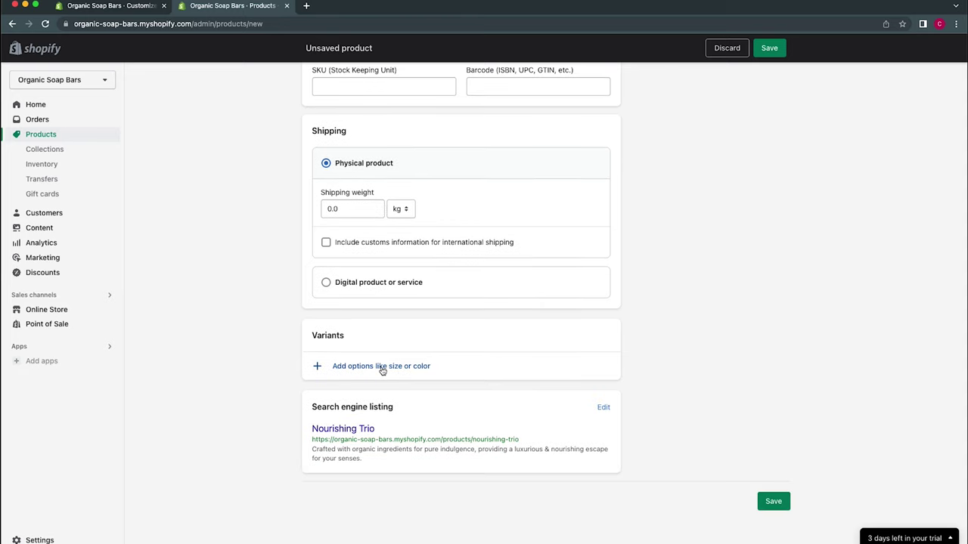
pyautogui.click(773, 504)
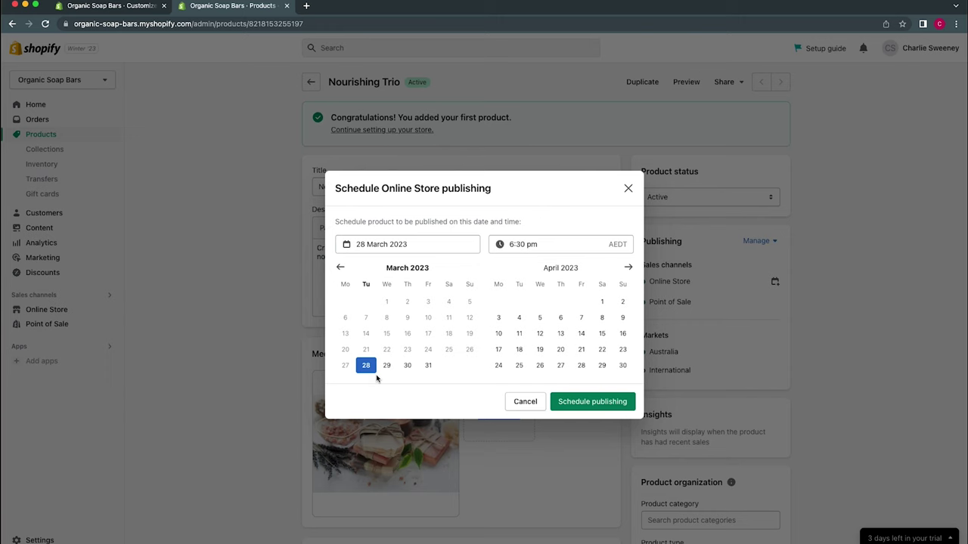
pyautogui.click(523, 403)
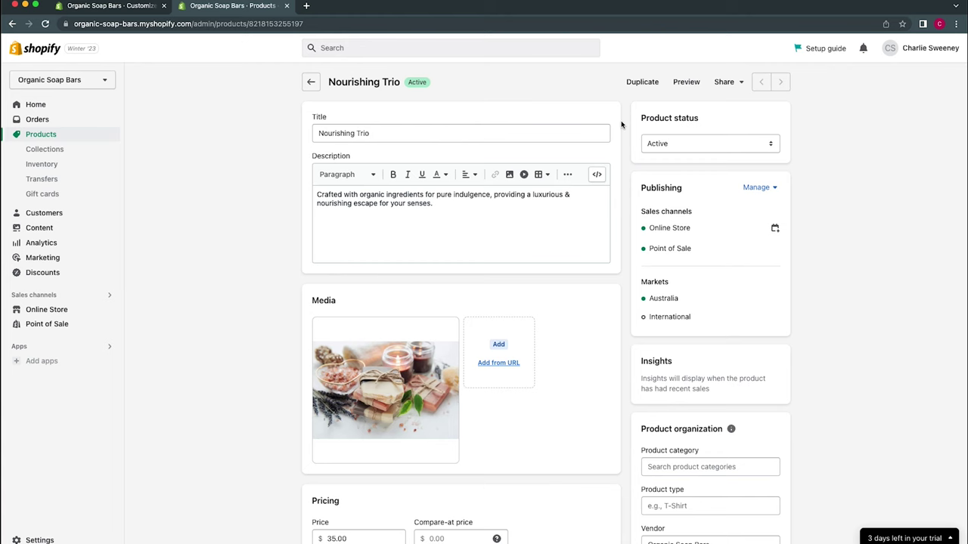
pyautogui.click(651, 81)
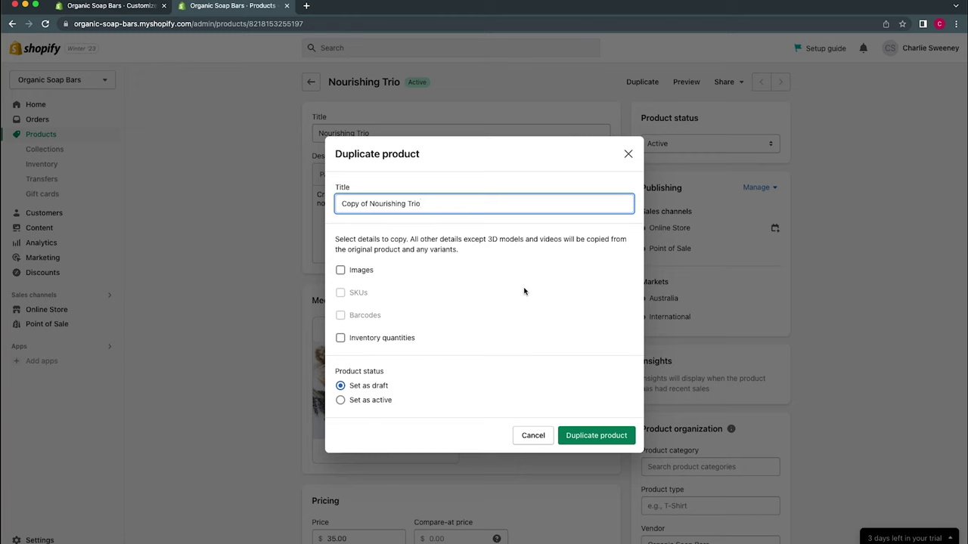
pyautogui.click(523, 437)
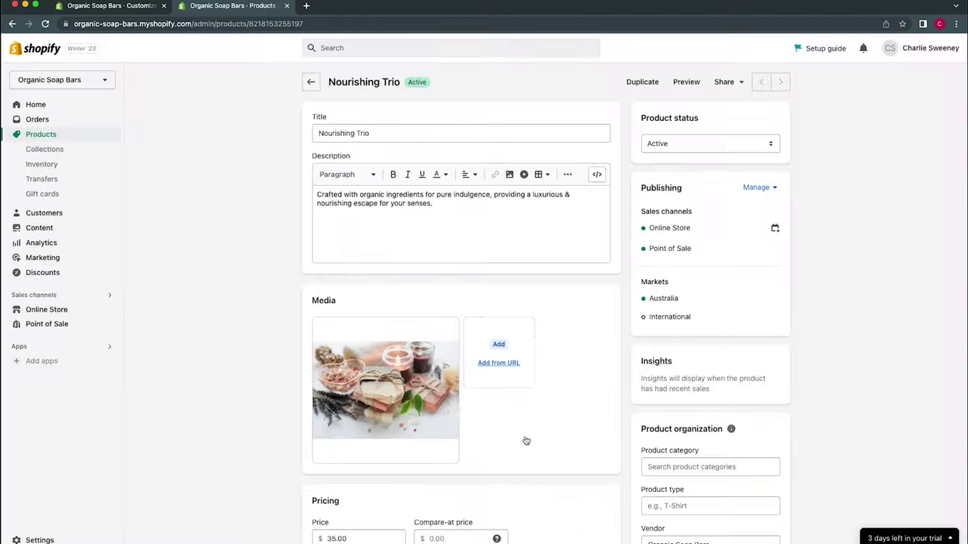
# - Leave the saved product, start adding another one and title it "Essential Bundle"
pyautogui.click(310, 85)
pyautogui.click(935, 84)
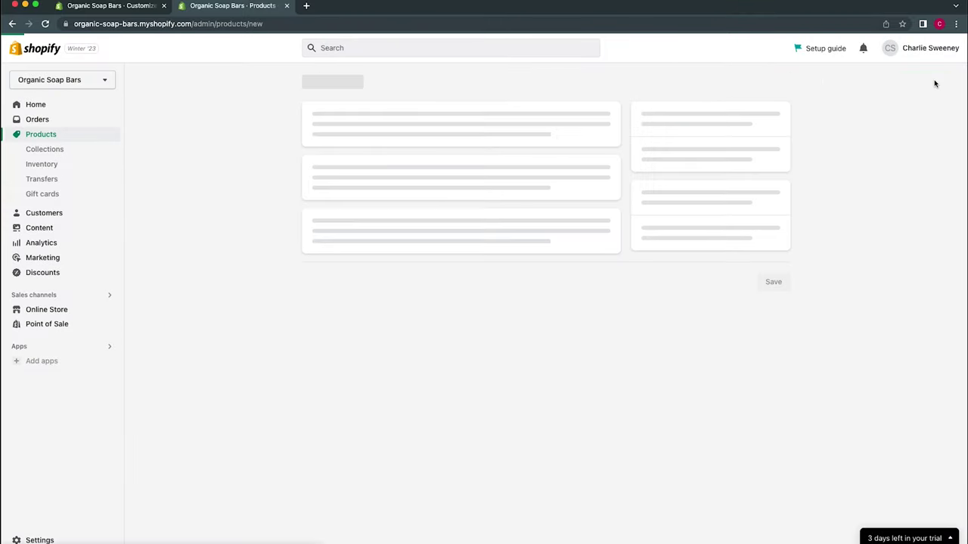
pyautogui.click(444, 137)
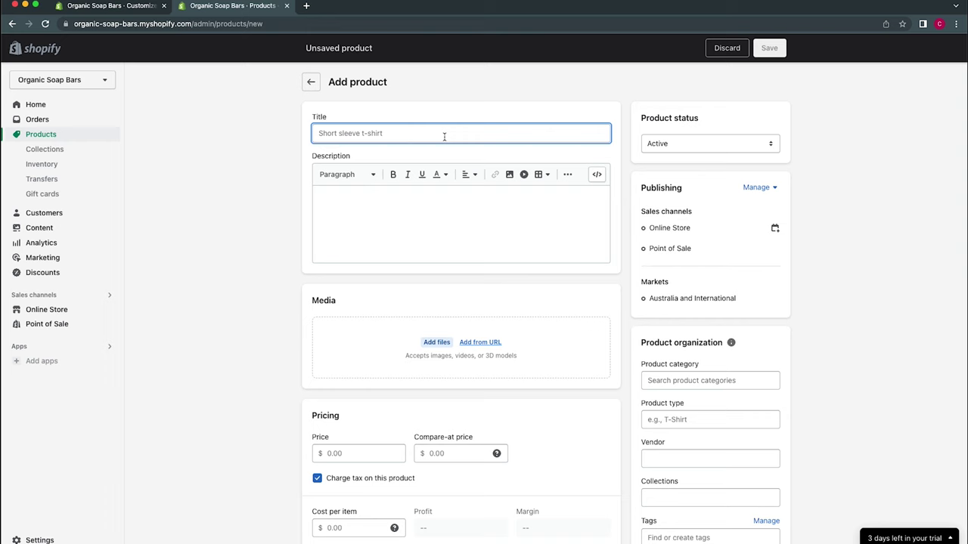
pyautogui.write('Essential Bundle')
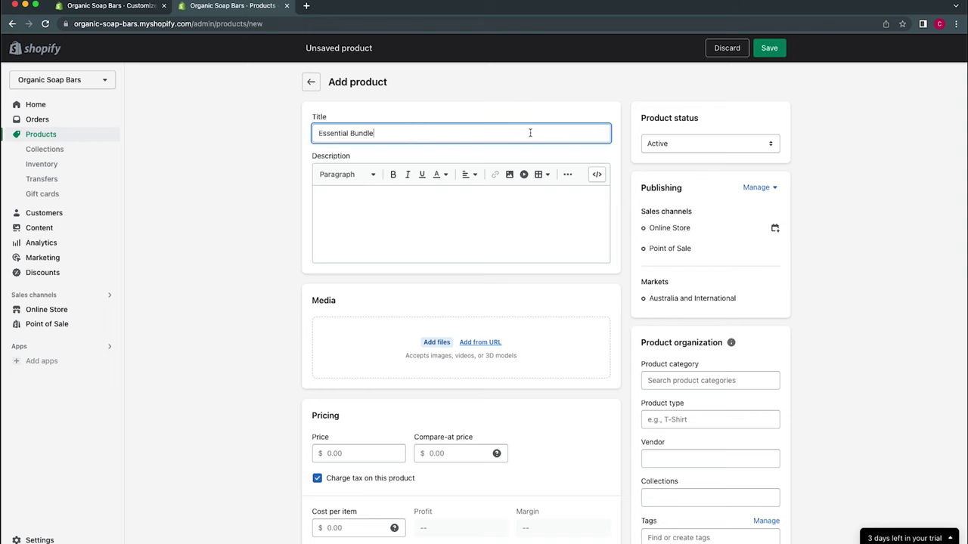
# - Describe it as "Crafted with organic ingredients for pure indulgence, providing a luxurious & nourishing escape for your senses." and add the soap-and-oil image as media
pyautogui.click(488, 221)
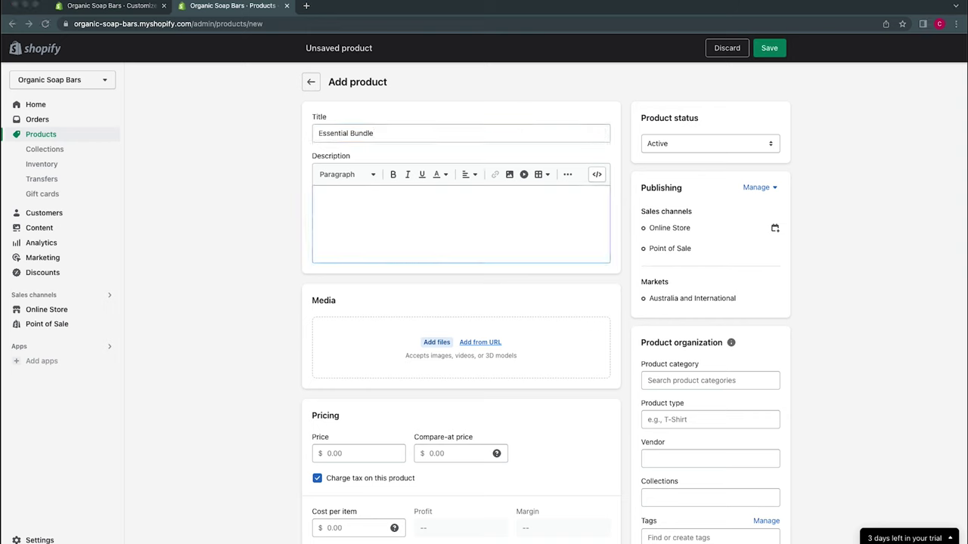
pyautogui.write('Crafted with organic ingredients for pure indulgence, providing a luxurious & nourishing escape for your senses.')
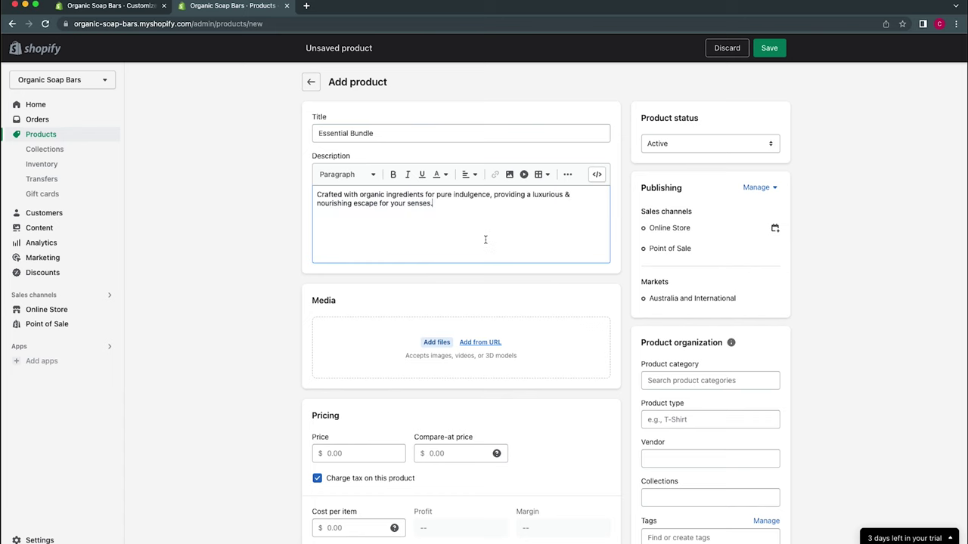
pyautogui.scroll(-2, 485, 239)
pyautogui.moveTo(964, 473); pyautogui.dragTo(484, 272)
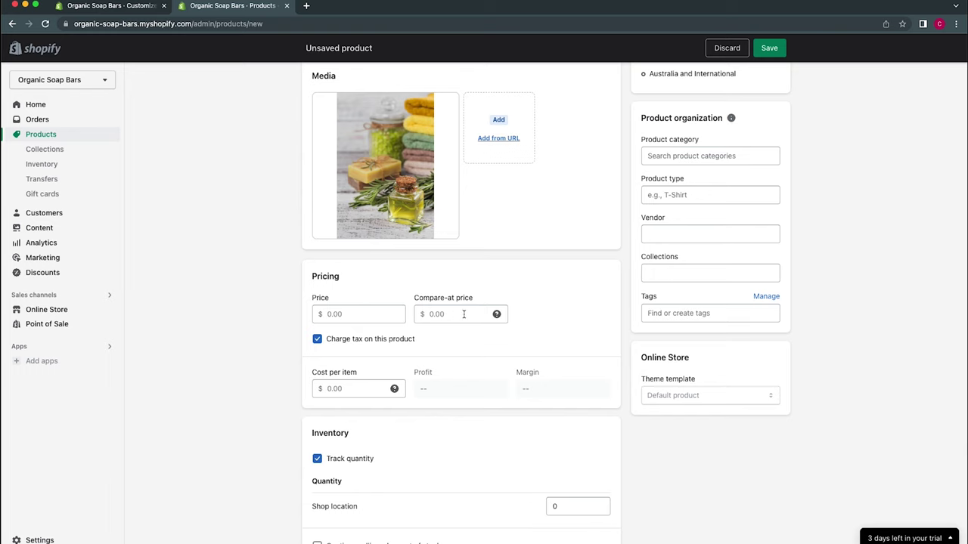
# - Set the Essential Bundle product's price to $50.00
pyautogui.click(391, 317)
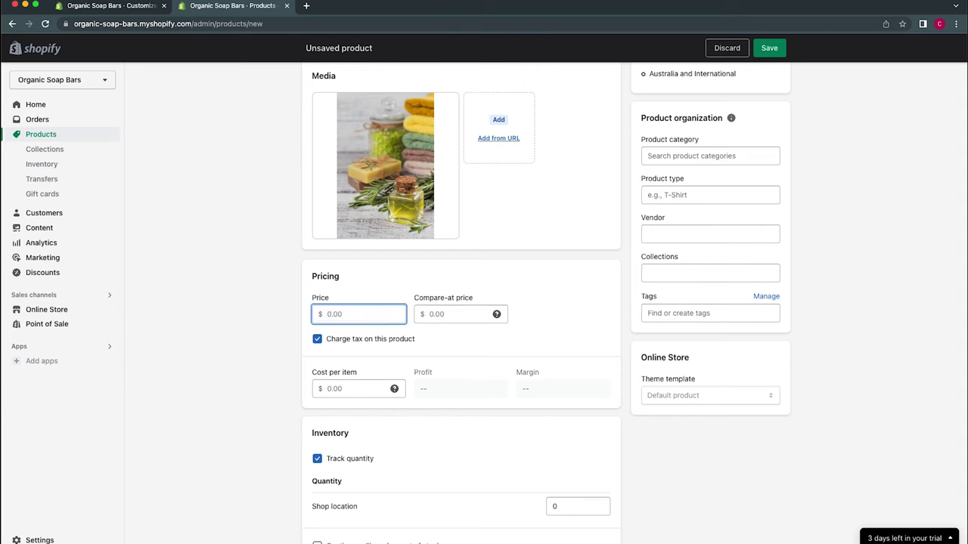
pyautogui.write('50')
pyautogui.click(382, 289)
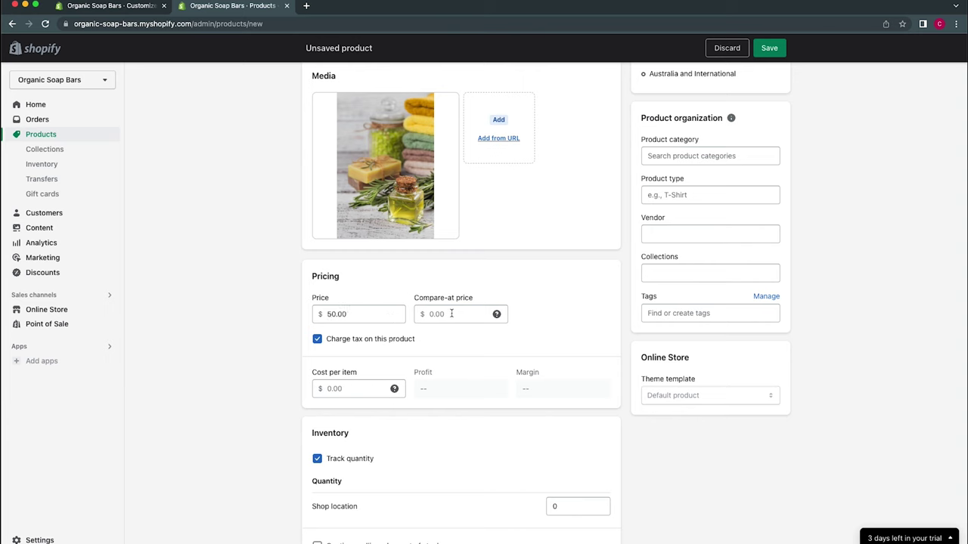
# - Put the Essential Bundle on sale with a price of $30.00 and a compare-at price of $50.00
pyautogui.click(331, 313)
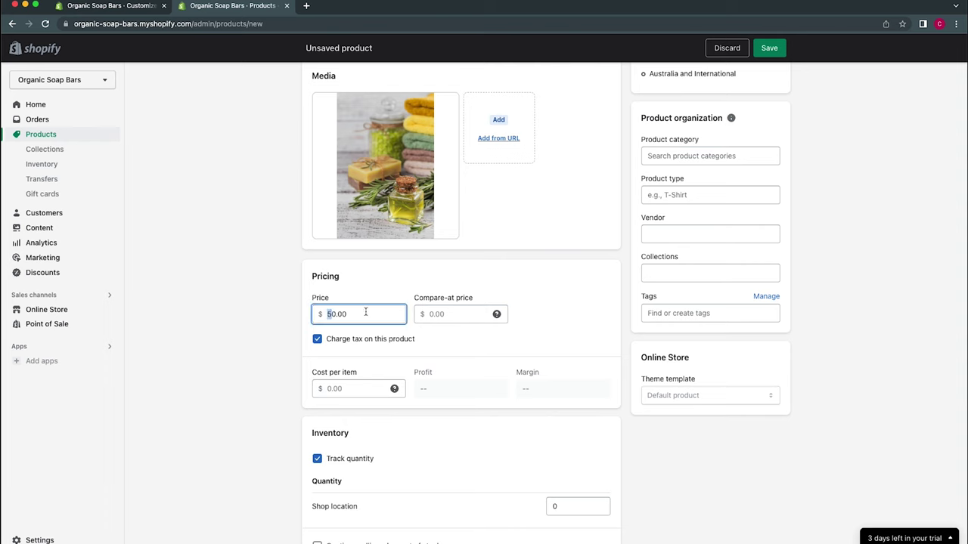
pyautogui.press('BackSpace')
pyautogui.write('3')
pyautogui.click(449, 313)
pyautogui.write('50')
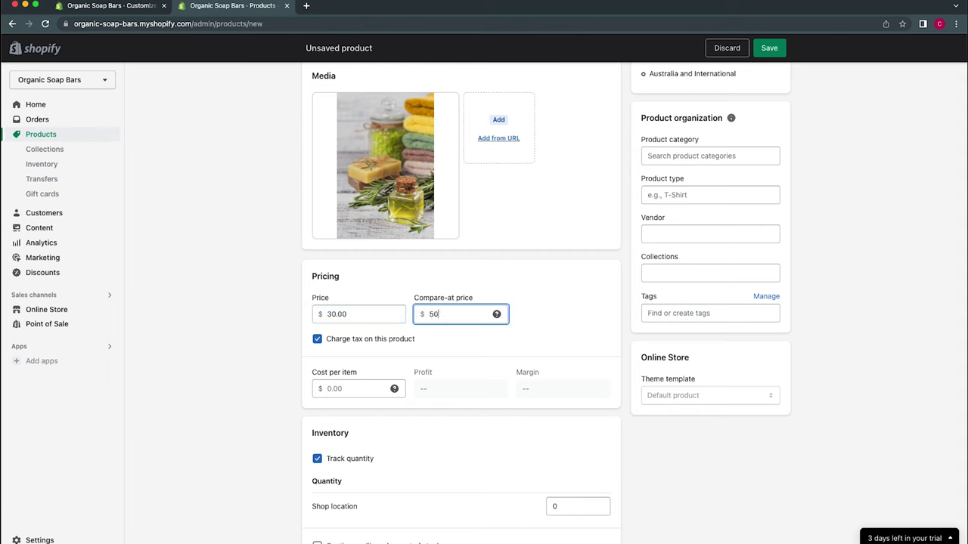
pyautogui.click(445, 269)
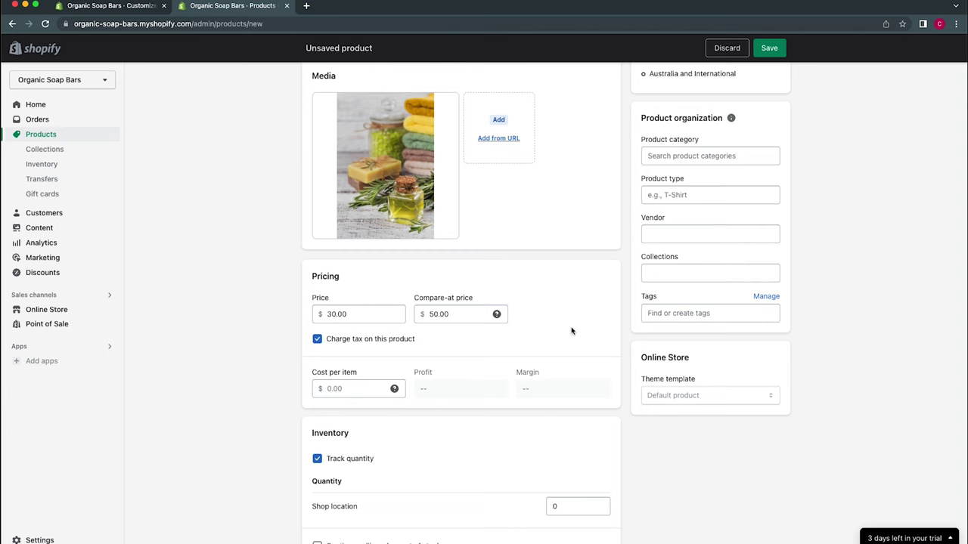
# - Set the Essential Bundle's inventory quantity at the shop location to 10
pyautogui.scroll(-5, 572, 331)
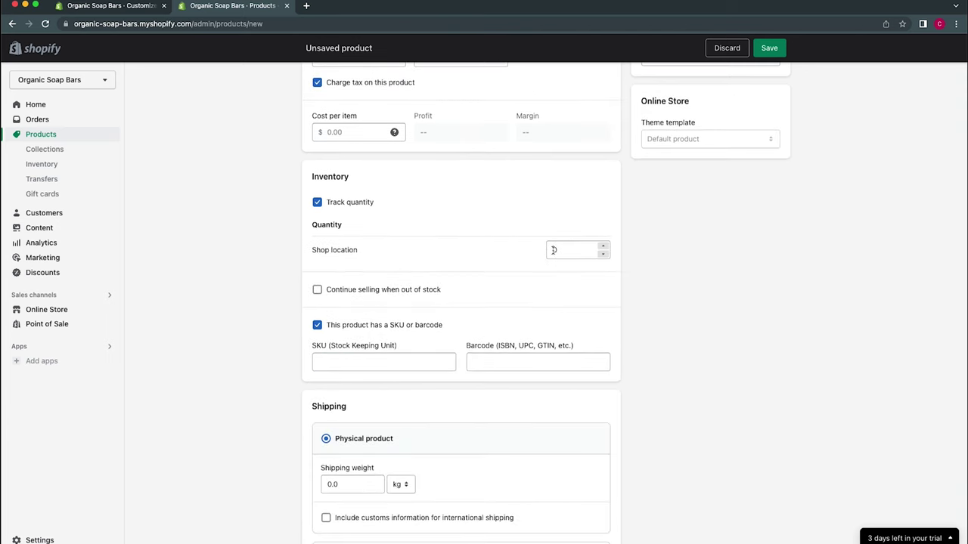
pyautogui.click(553, 250)
pyautogui.write('10')
pyautogui.click(529, 285)
# - Add a Size option with the values 50ml and 150ml to the Essential Bundle's variants
pyautogui.scroll(-3, 414, 364)
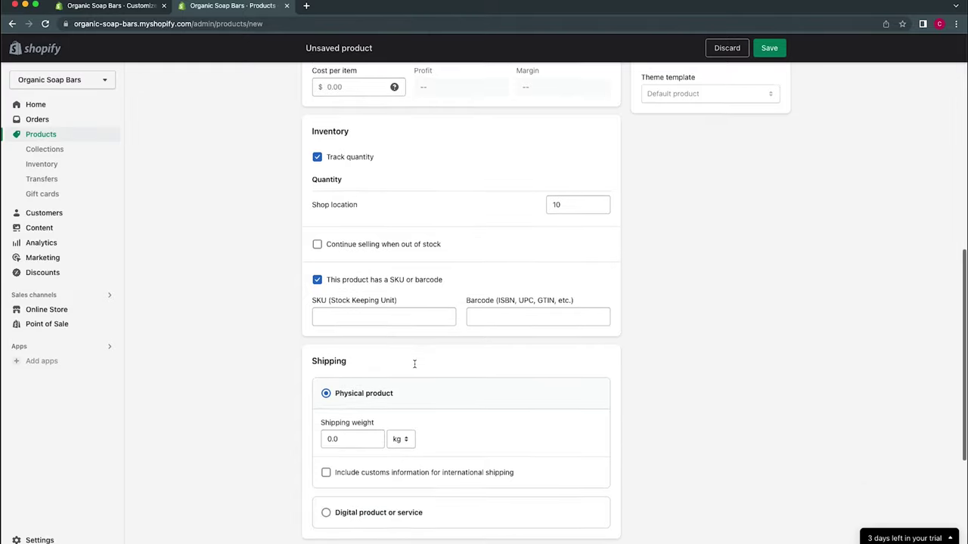
pyautogui.scroll(-2, 415, 367)
pyautogui.click(391, 368)
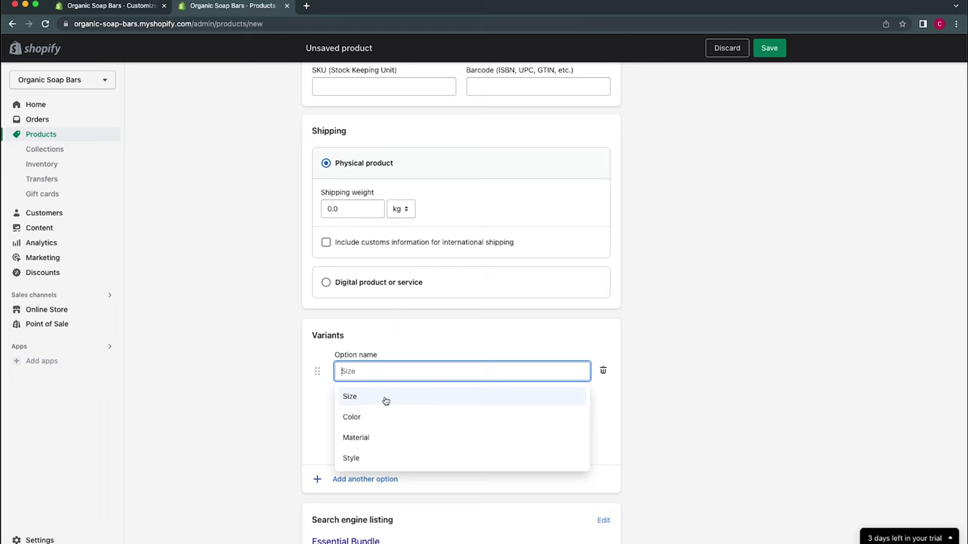
pyautogui.click(385, 399)
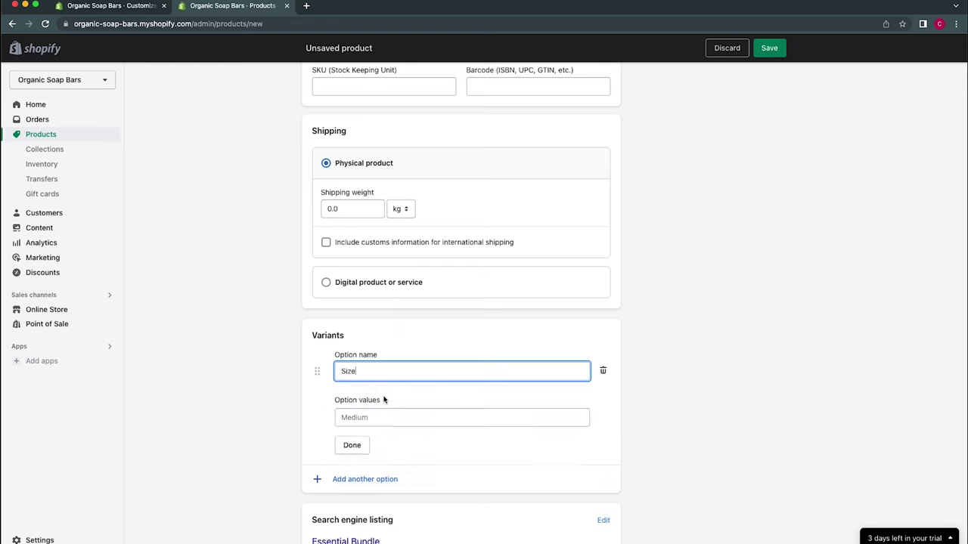
pyautogui.click(384, 417)
pyautogui.write('50ml')
pyautogui.click(394, 439)
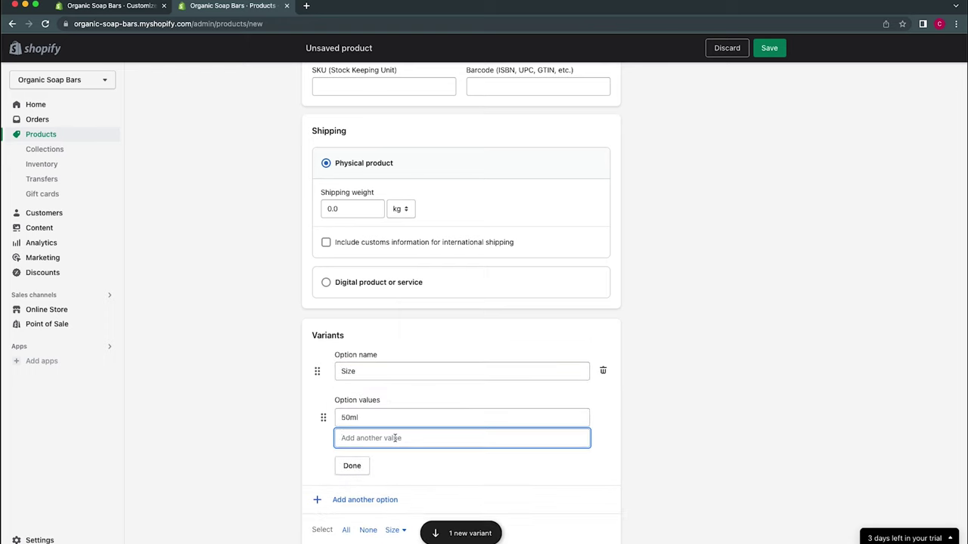
pyautogui.write('150')
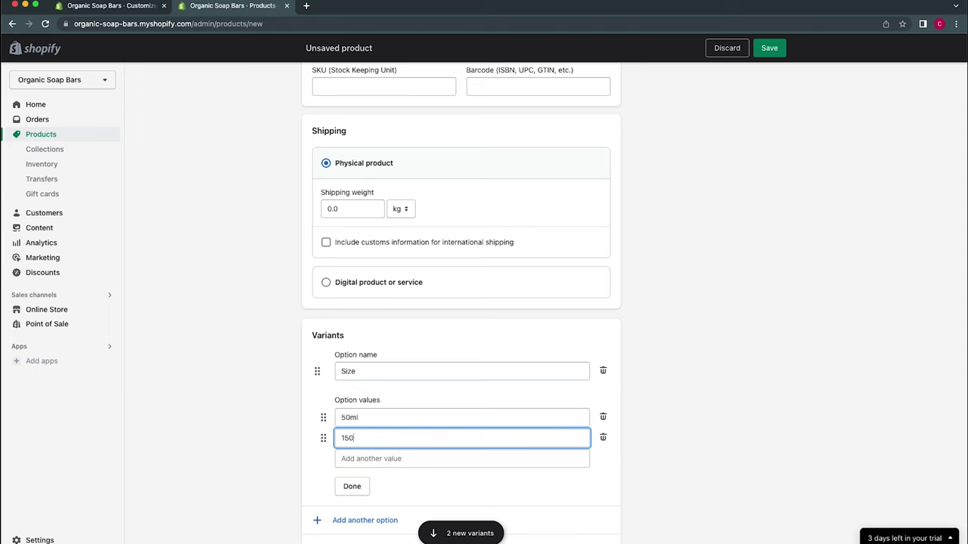
pyautogui.write('ml')
pyautogui.click(351, 487)
# - Set the 150ml variant's price to $45 and save the Essential Bundle product
pyautogui.doubleClick(461, 506)
pyautogui.scroll(-1, 417, 486)
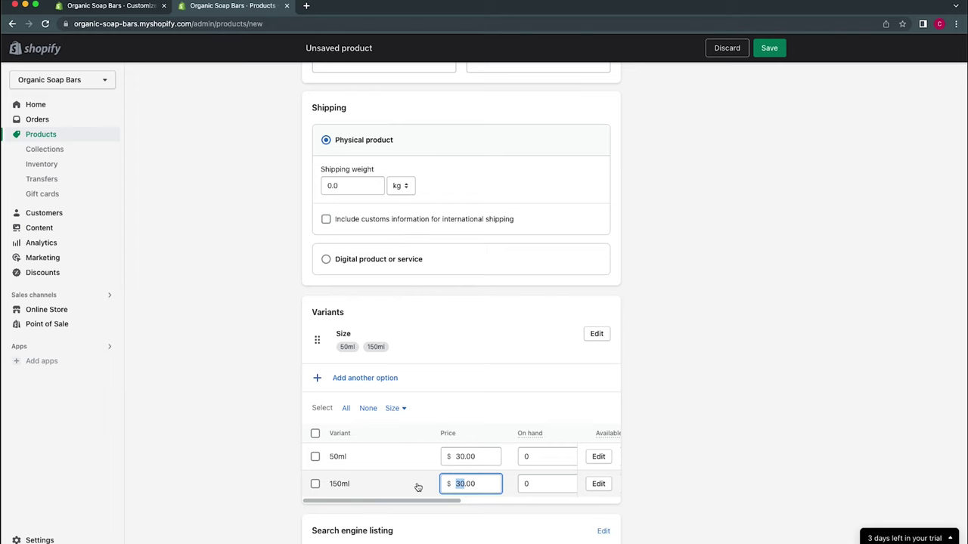
pyautogui.write('45')
pyautogui.click(560, 512)
pyautogui.click(768, 48)
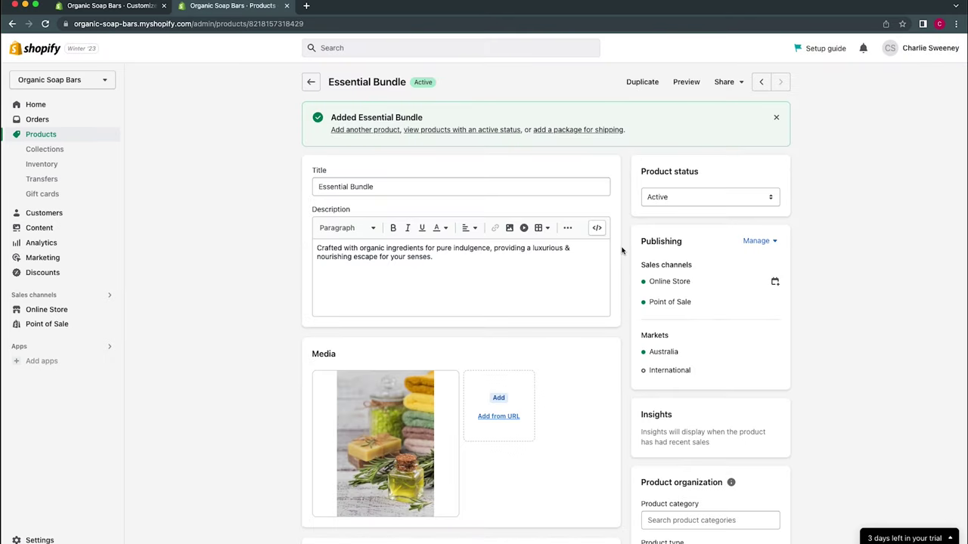
pyautogui.scroll(-5, 622, 251)
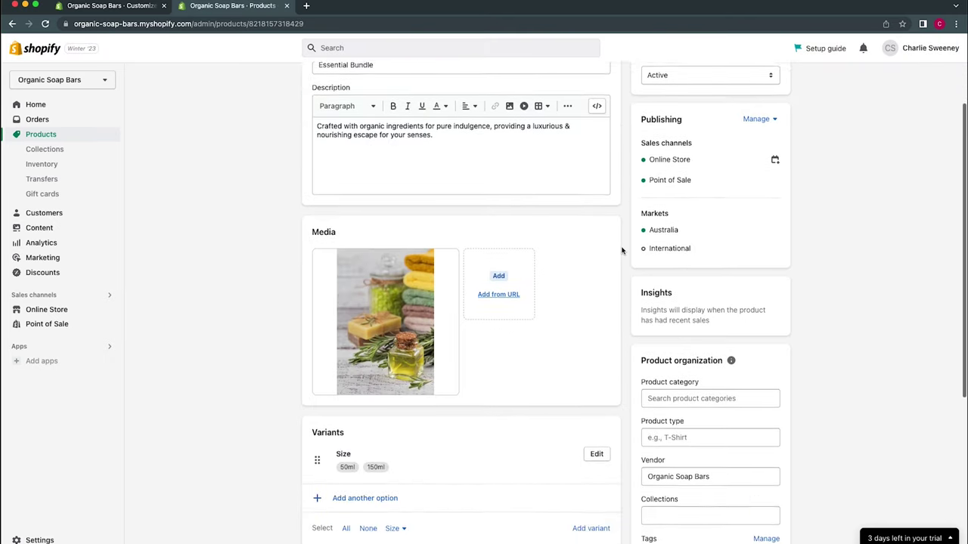
# - Set the compare-at price of the Essential Bundle's 150ml variant to $70.00, save it and return to the product list
pyautogui.scroll(-1, 622, 250)
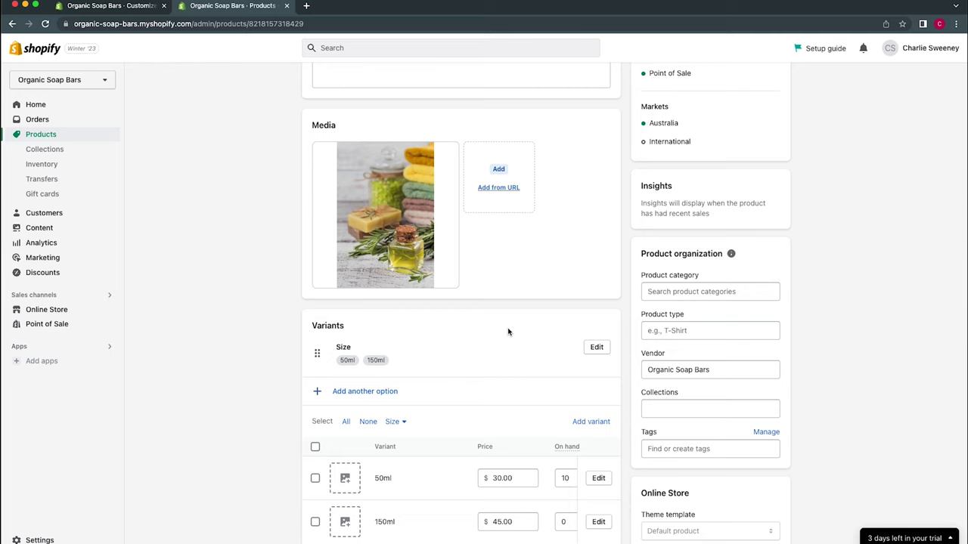
pyautogui.scroll(-2, 509, 332)
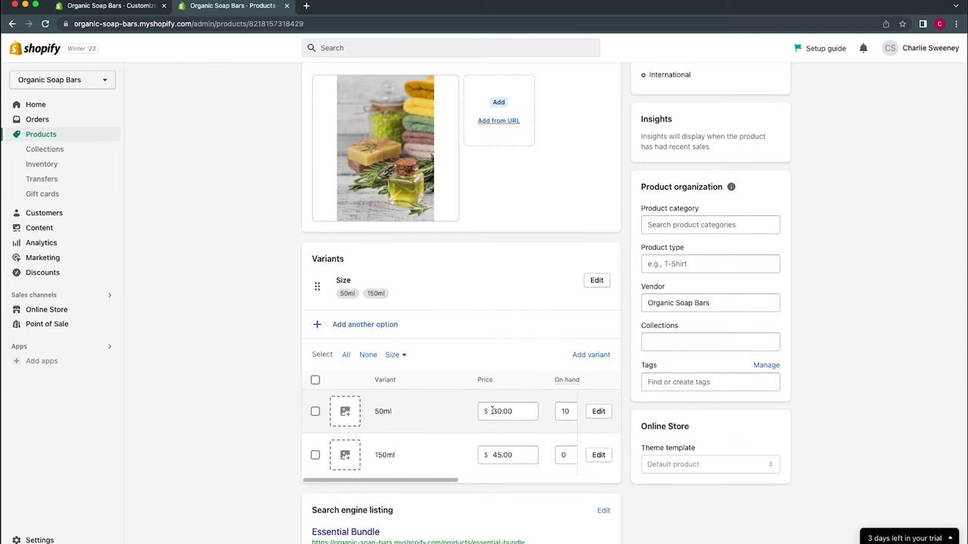
pyautogui.hscroll(5, 502, 412)
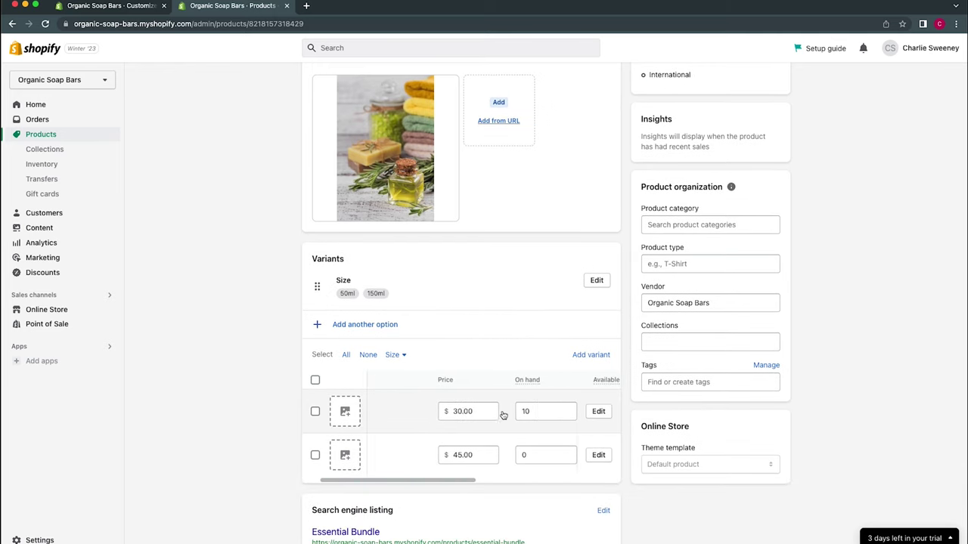
pyautogui.hscroll(-5, 502, 411)
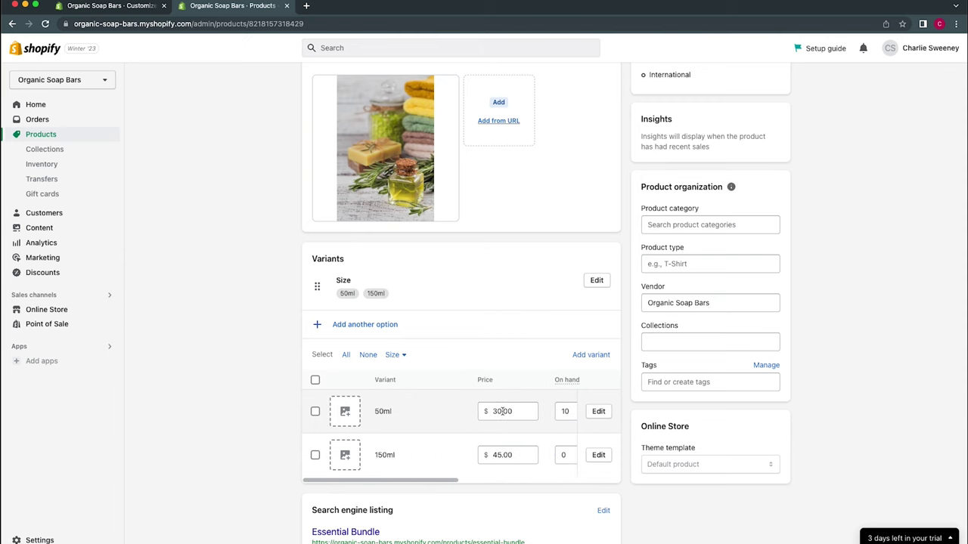
pyautogui.click(598, 457)
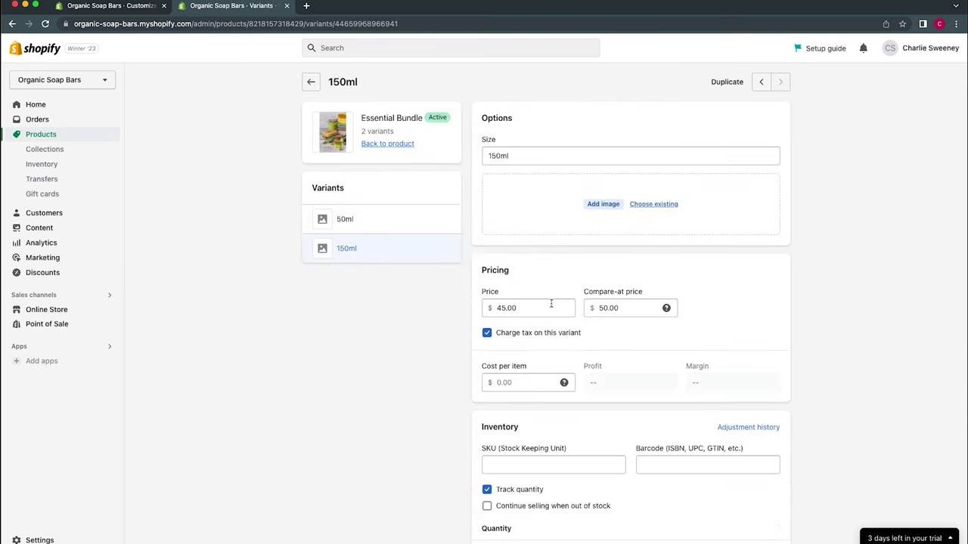
pyautogui.click(604, 307)
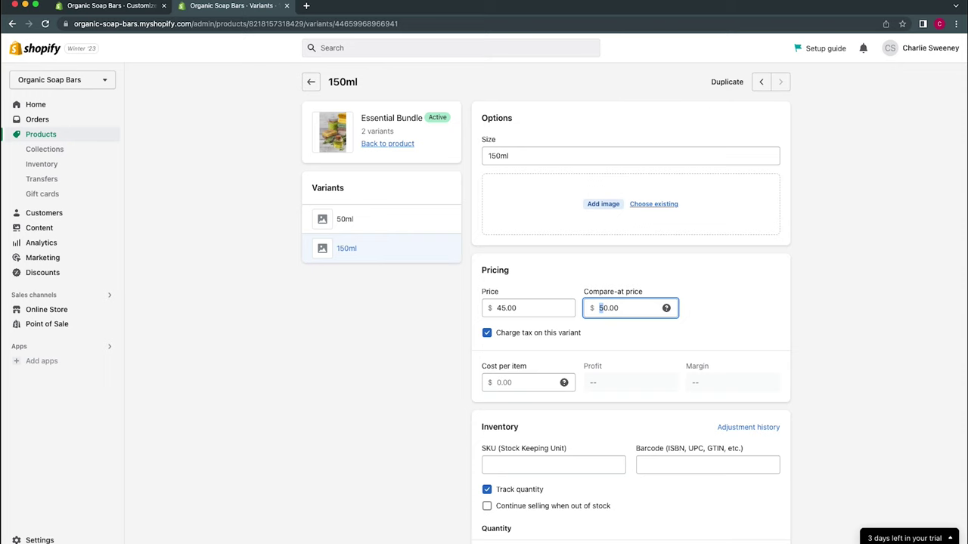
pyautogui.write('7')
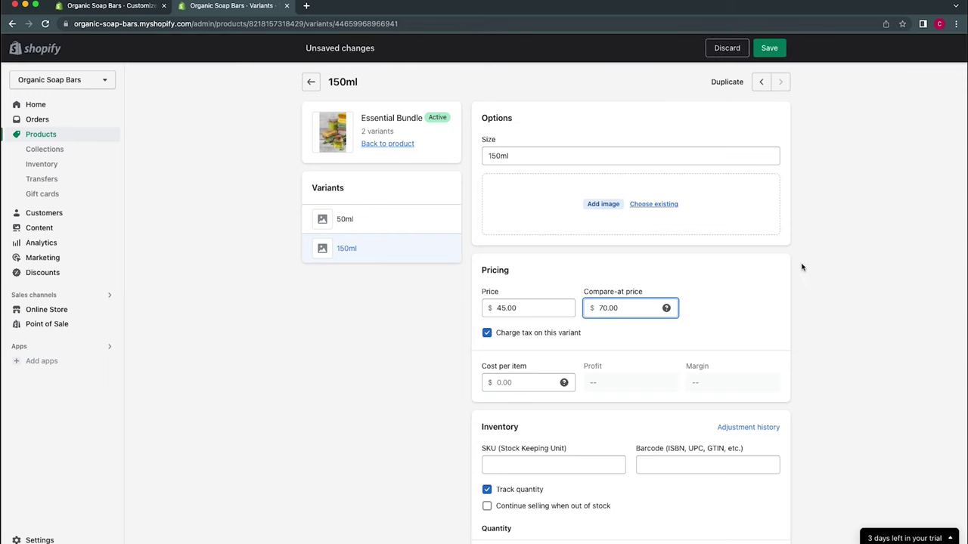
pyautogui.press('super+s')
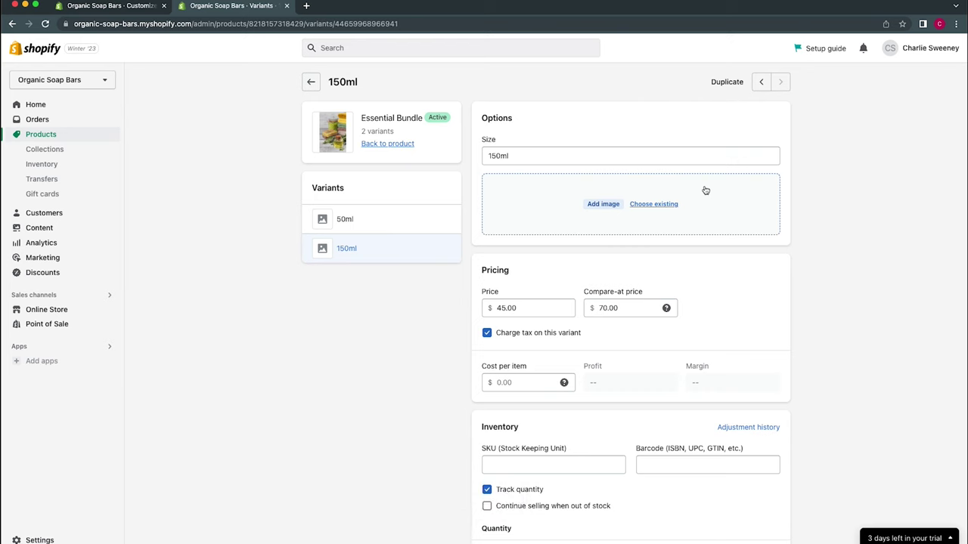
pyautogui.click(395, 225)
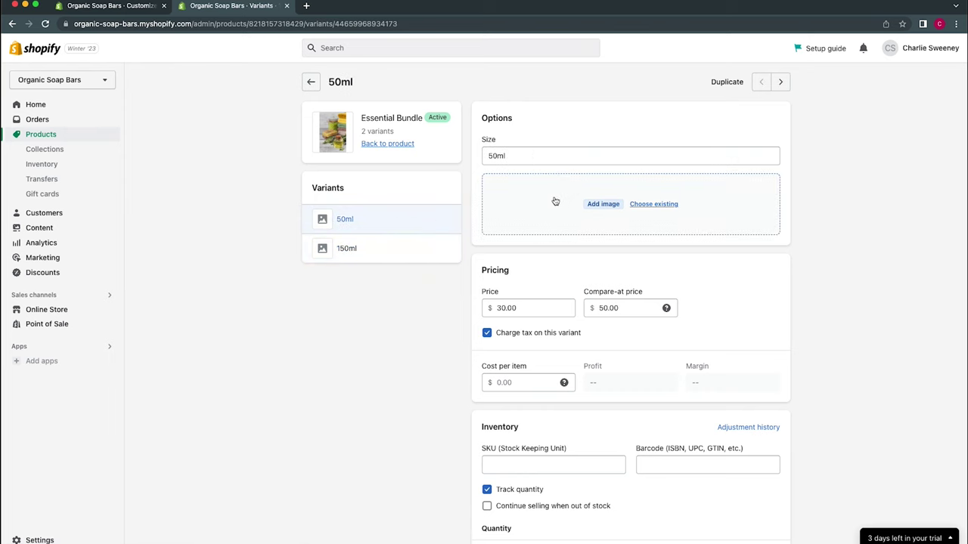
pyautogui.click(400, 252)
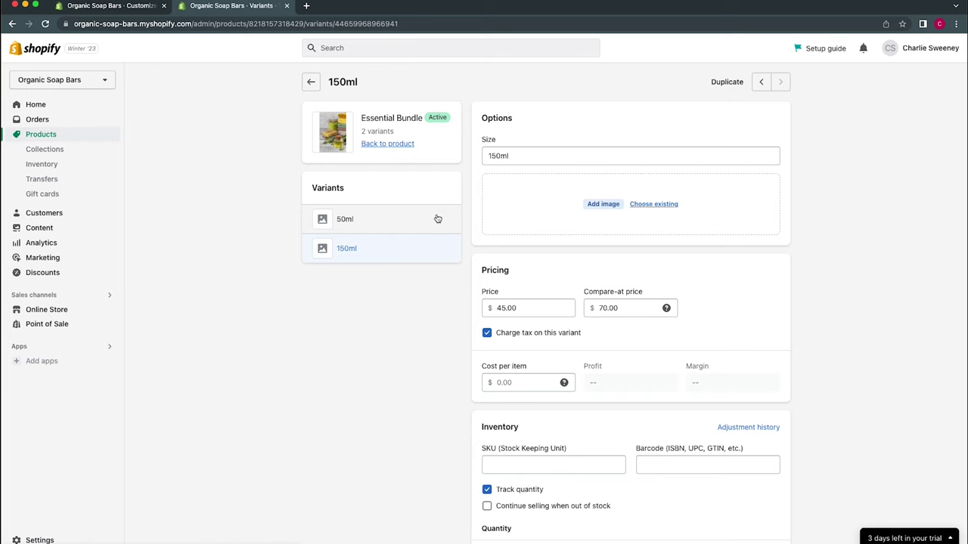
pyautogui.click(310, 82)
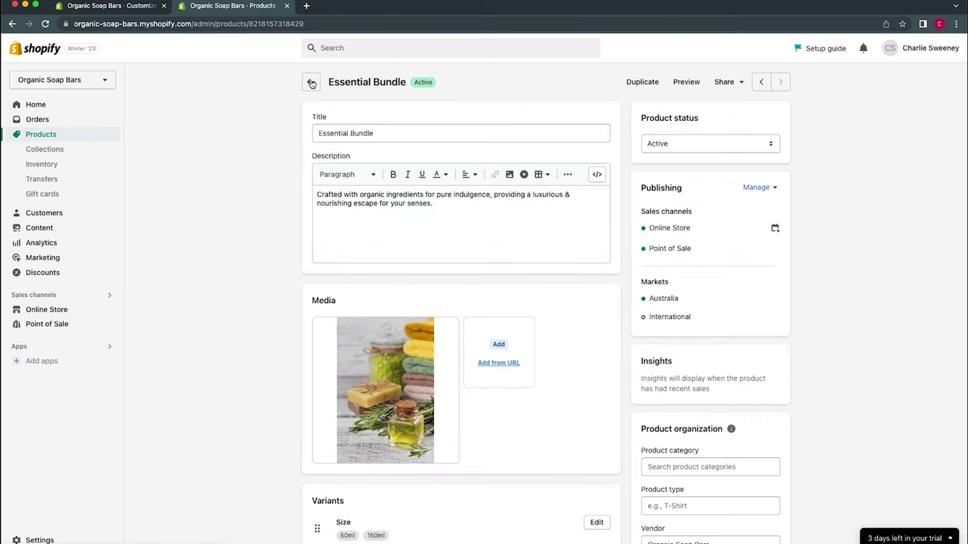
pyautogui.click(311, 83)
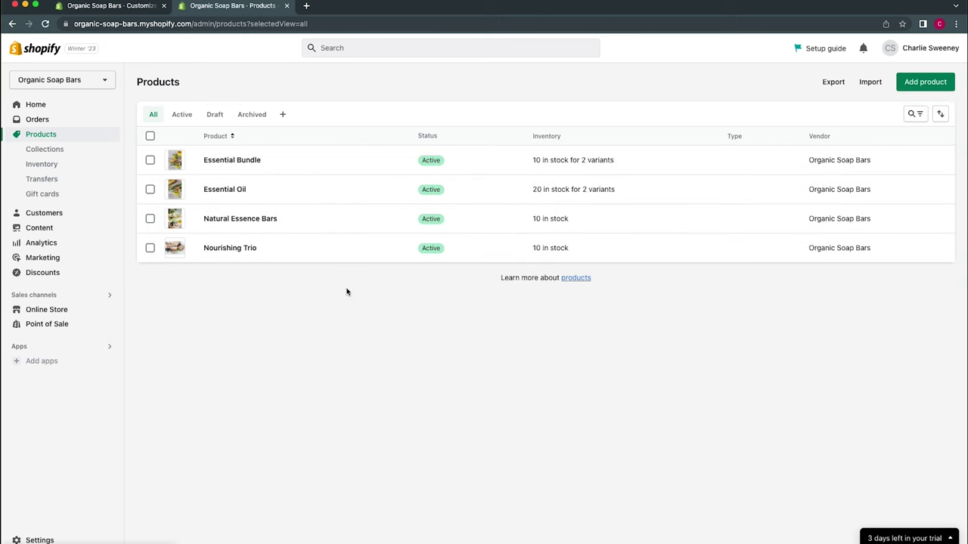
# - Delete the Home page collection from the store's collections
pyautogui.click(85, 149)
pyautogui.click(150, 161)
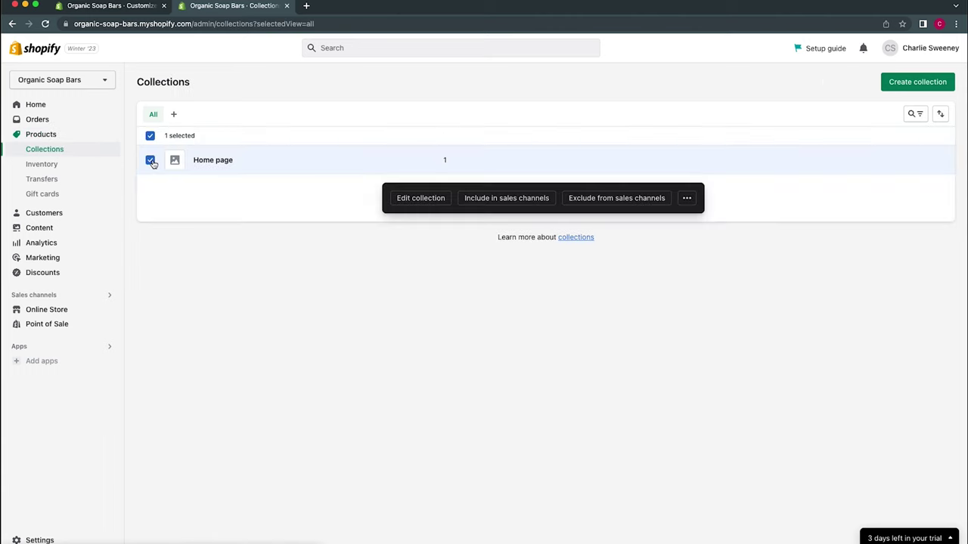
pyautogui.click(686, 198)
pyautogui.click(672, 221)
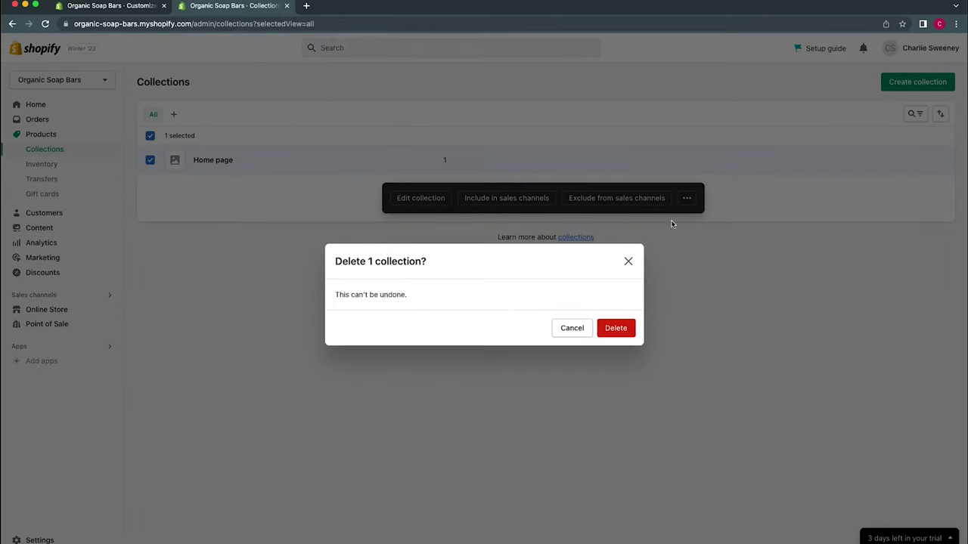
pyautogui.click(616, 328)
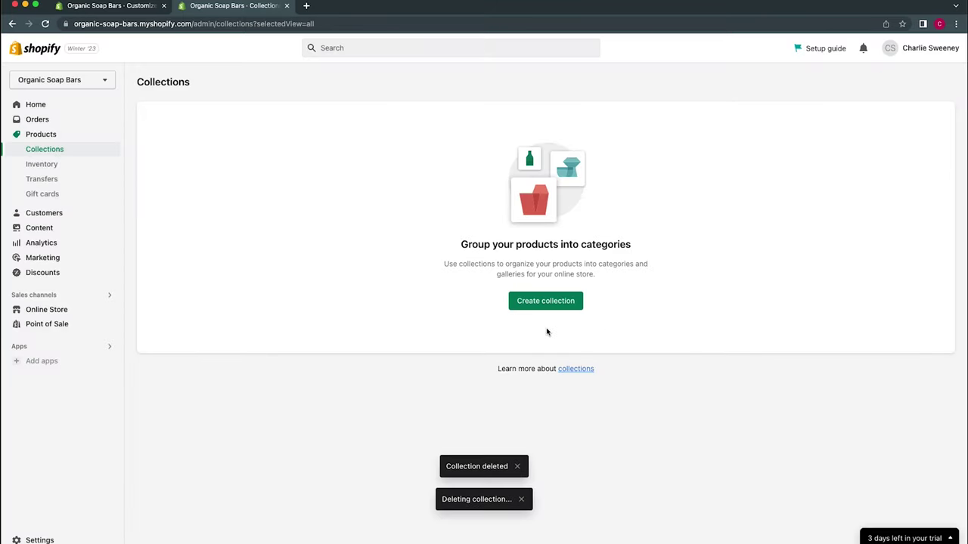
# - Start a Natural Essence collection with a soap bars image, described as "Crafted with organic ingredients for pure indulgence, providing a luxurious & nourishing escape for your senses."
pyautogui.click(549, 302)
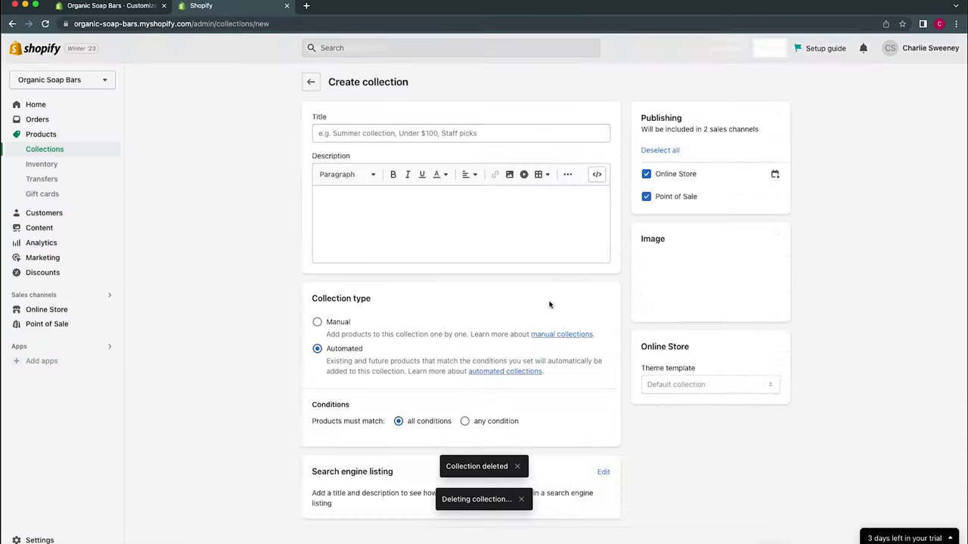
pyautogui.click(495, 133)
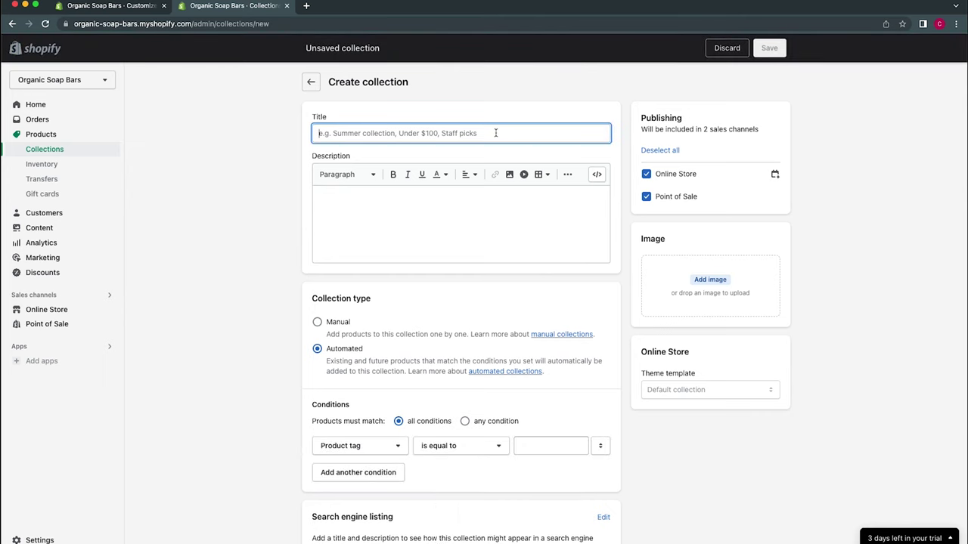
pyautogui.write('Natural')
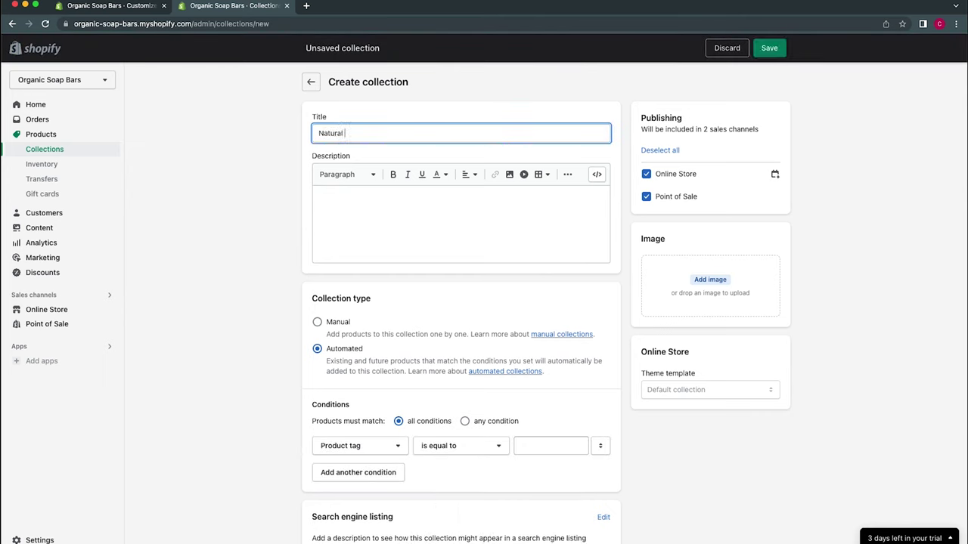
pyautogui.write(' Essence')
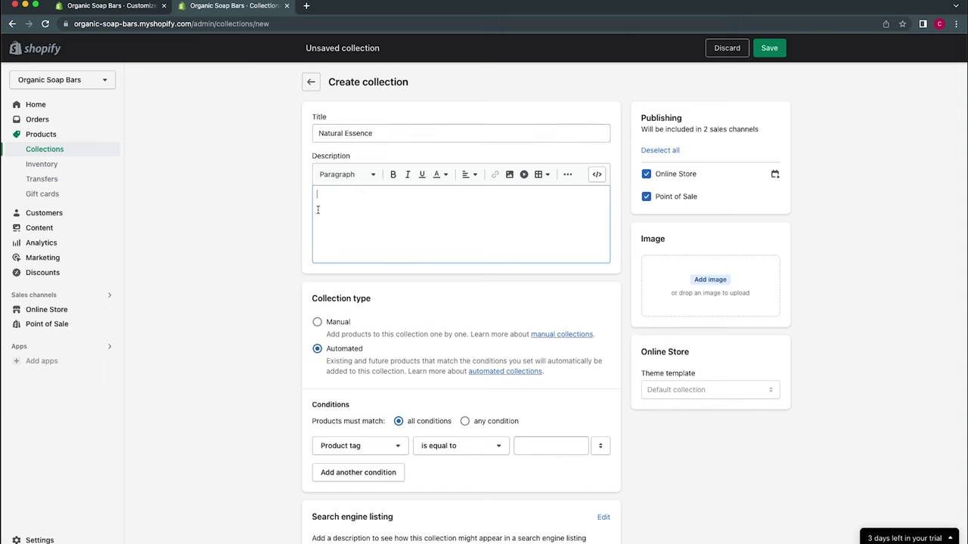
pyautogui.write('Crafted with organic ingredients for pure indulgence, providing a luxurious & nourishing escape for your senses.')
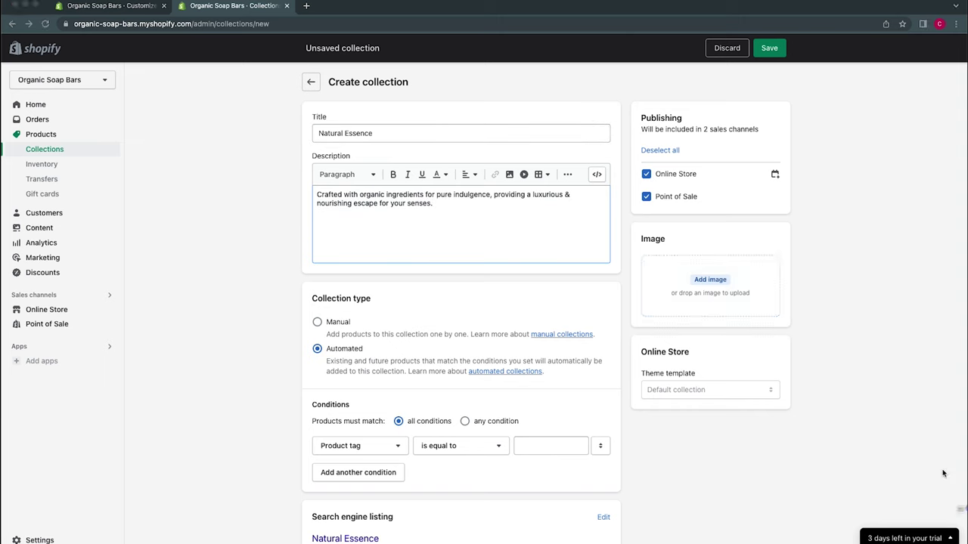
pyautogui.moveTo(874, 407); pyautogui.dragTo(693, 281)
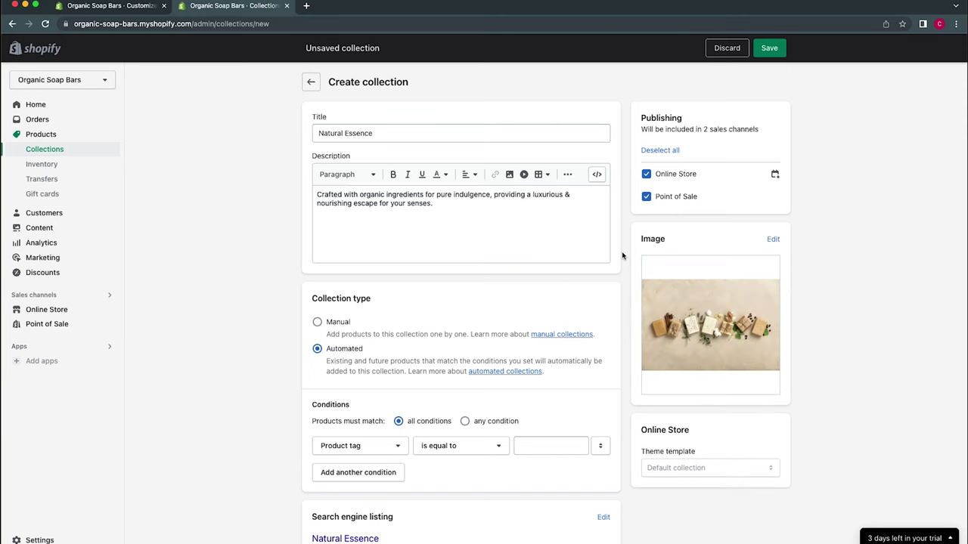
# - Make the collection Automated with the condition that the product tag is equal to Natural Essence, and save the collection
pyautogui.scroll(-3, 623, 255)
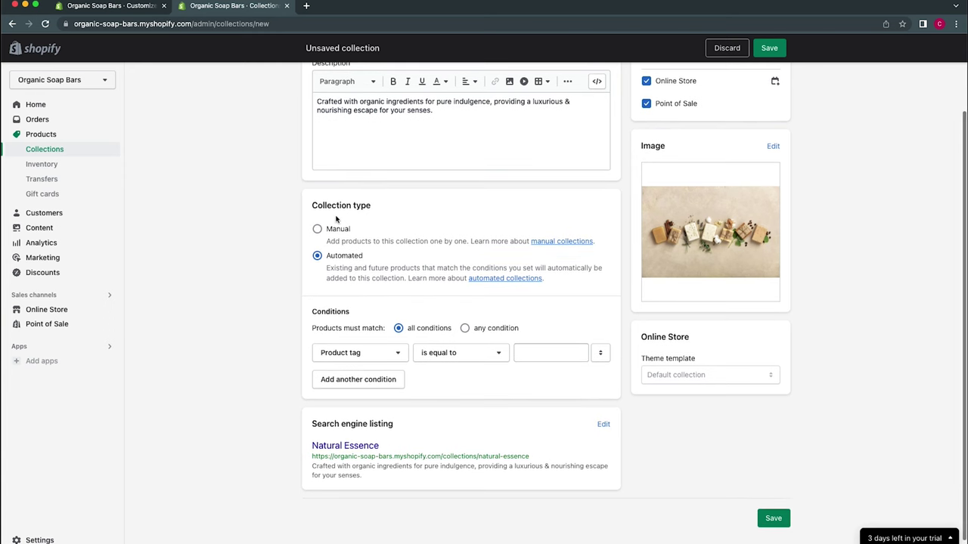
pyautogui.click(330, 230)
pyautogui.click(332, 336)
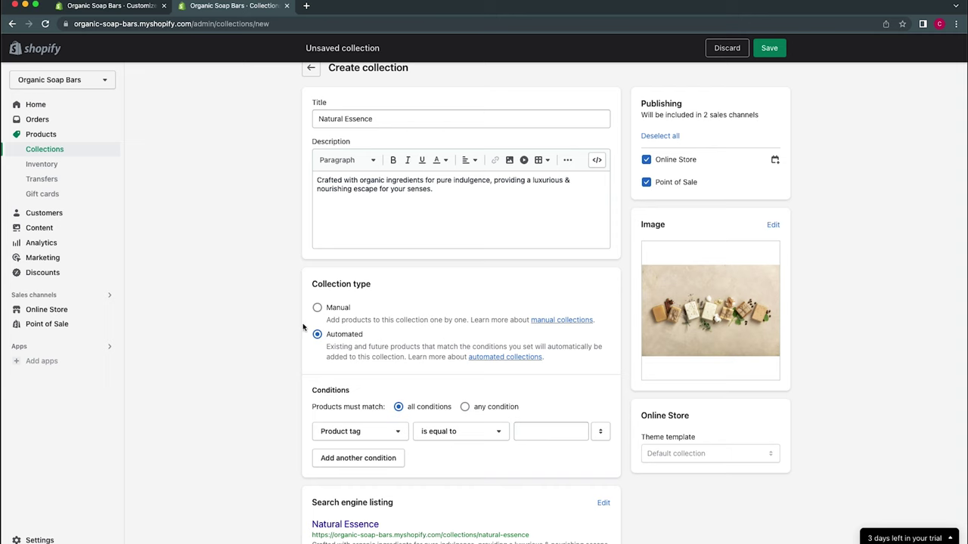
pyautogui.scroll(-1, 303, 326)
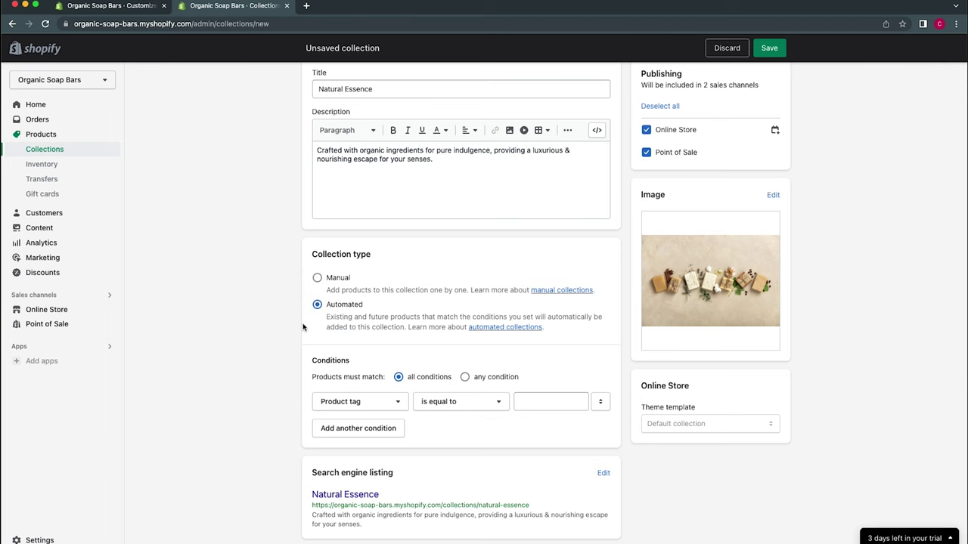
pyautogui.scroll(-1, 302, 326)
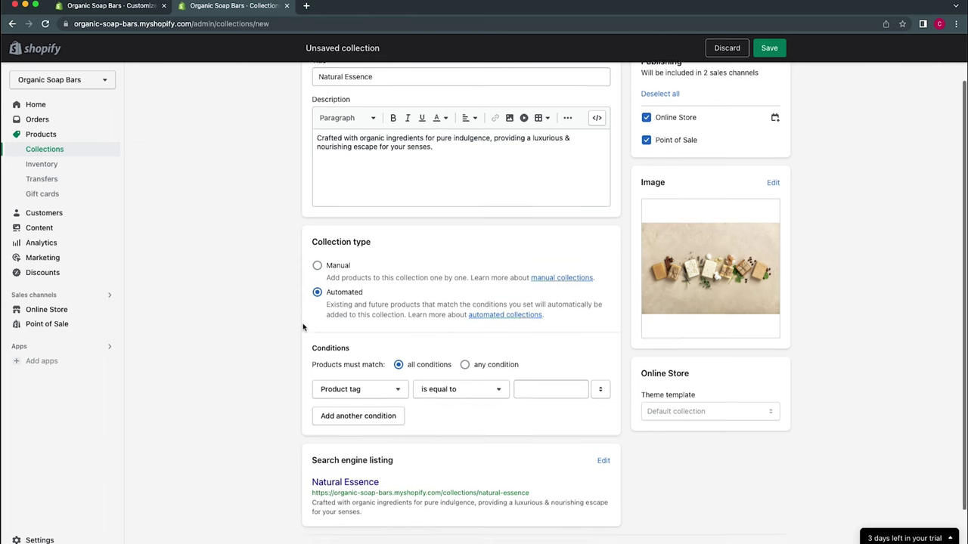
pyautogui.press('Return')
pyautogui.write('Na')
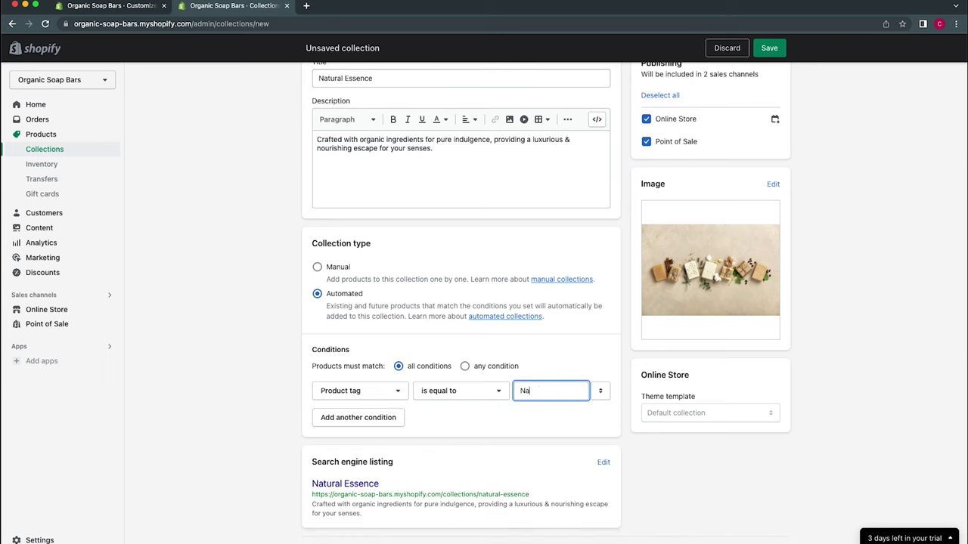
pyautogui.write('tural Essence')
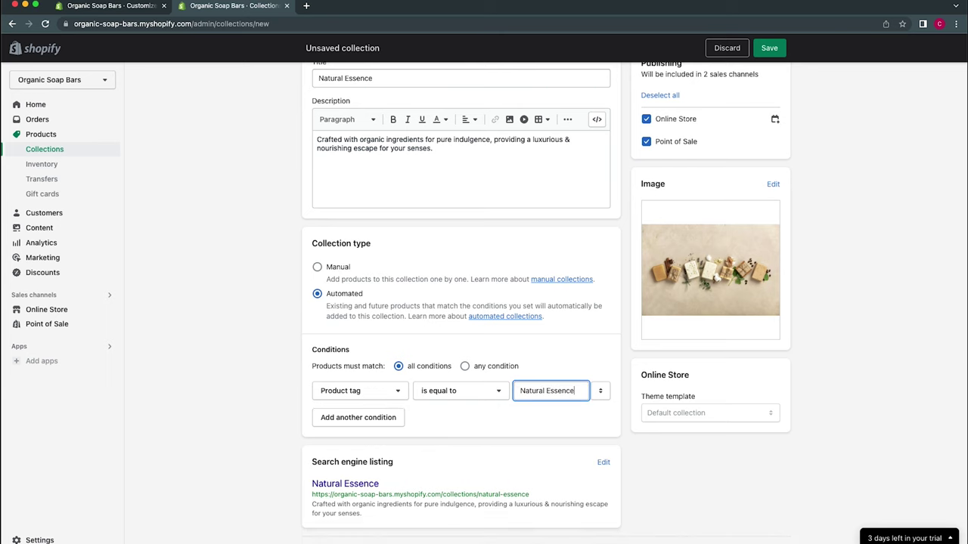
pyautogui.click(769, 47)
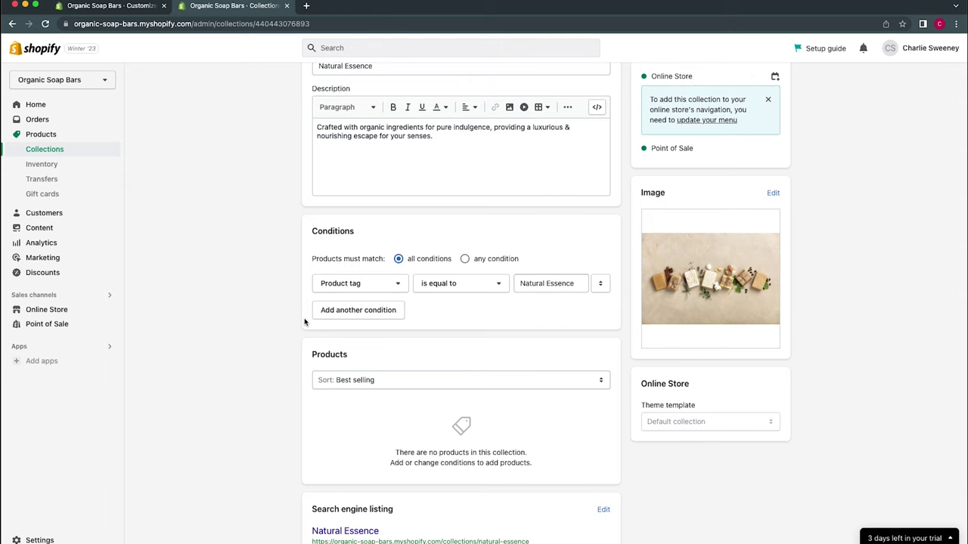
# - Add the tag Natural Essence to the Natural Essence Bars product and save it
pyautogui.click(52, 135)
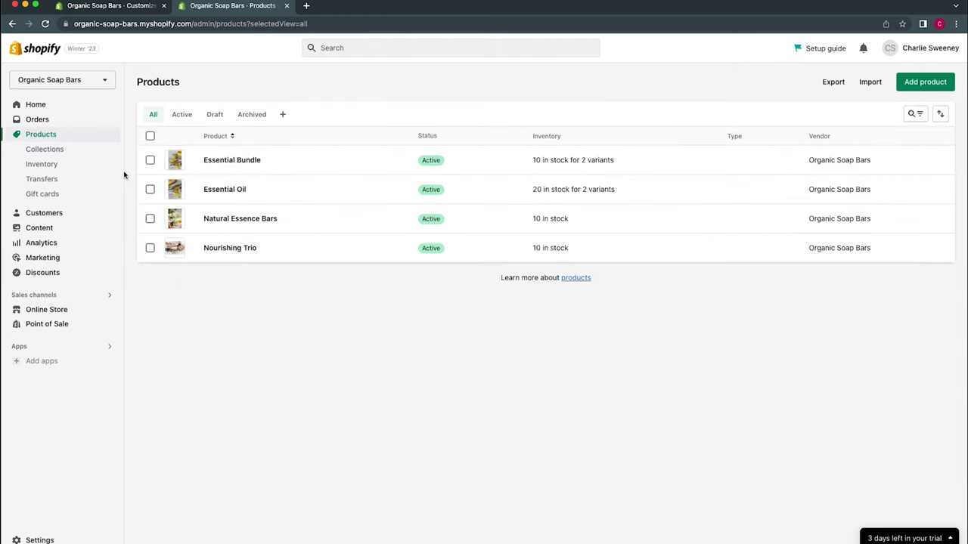
pyautogui.click(343, 218)
pyautogui.scroll(-5, 702, 416)
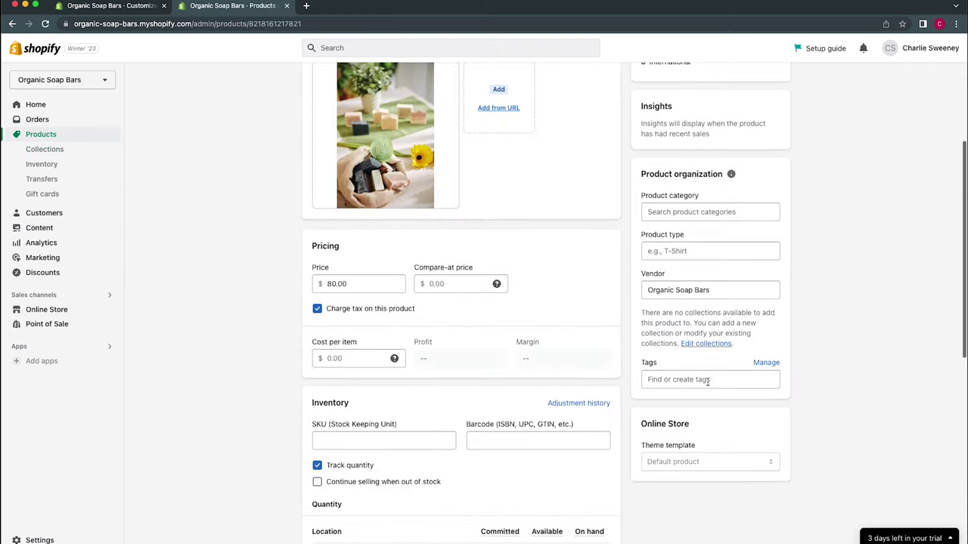
pyautogui.click(707, 381)
pyautogui.write('Natur')
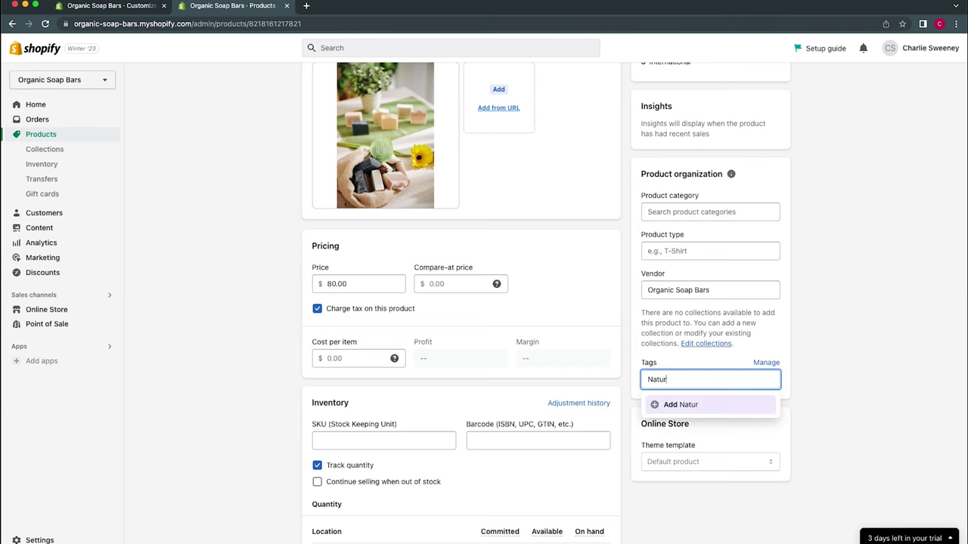
pyautogui.write('al Essence')
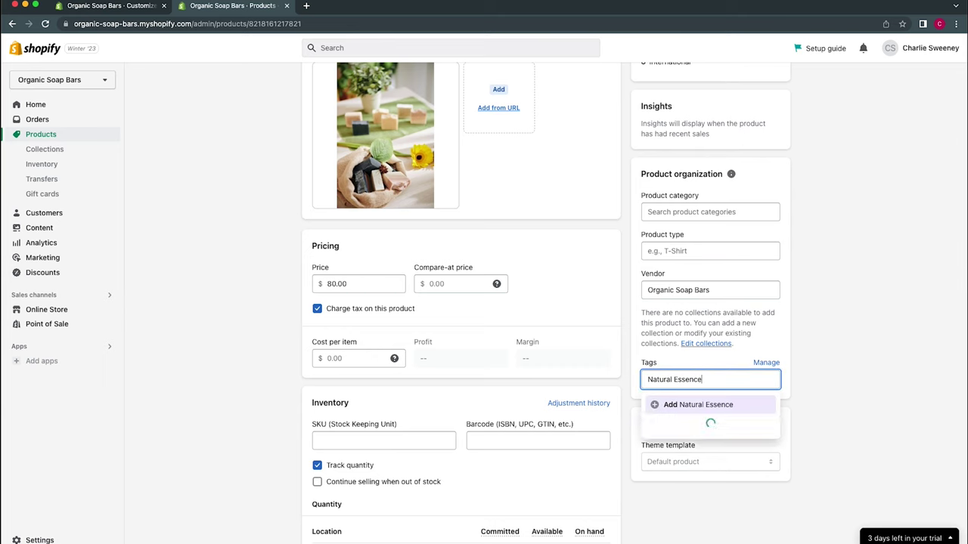
pyautogui.click(713, 404)
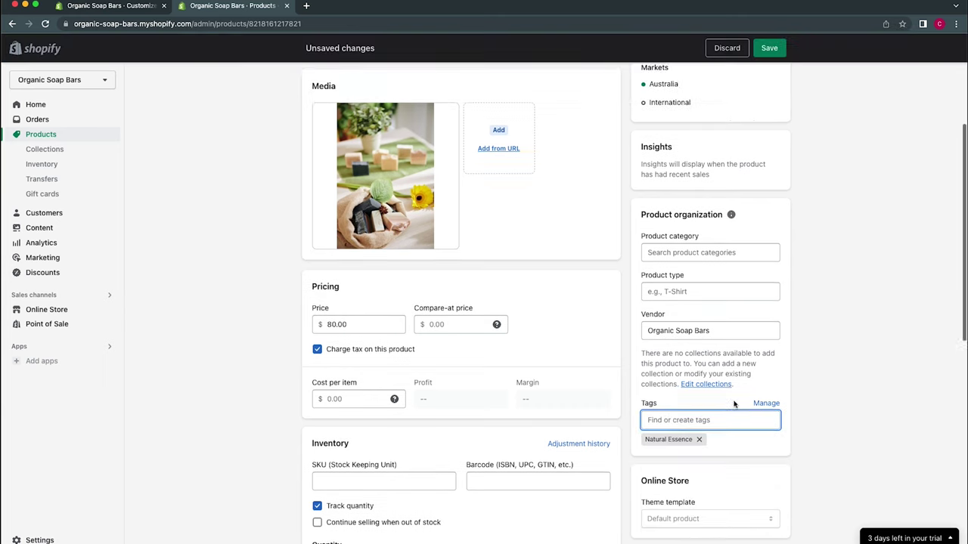
pyautogui.click(772, 48)
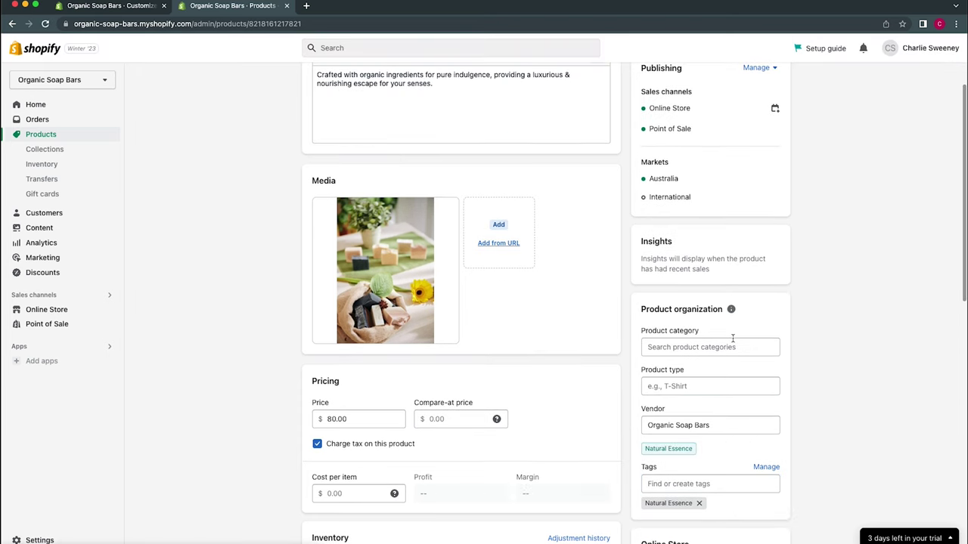
pyautogui.moveTo(648, 451)
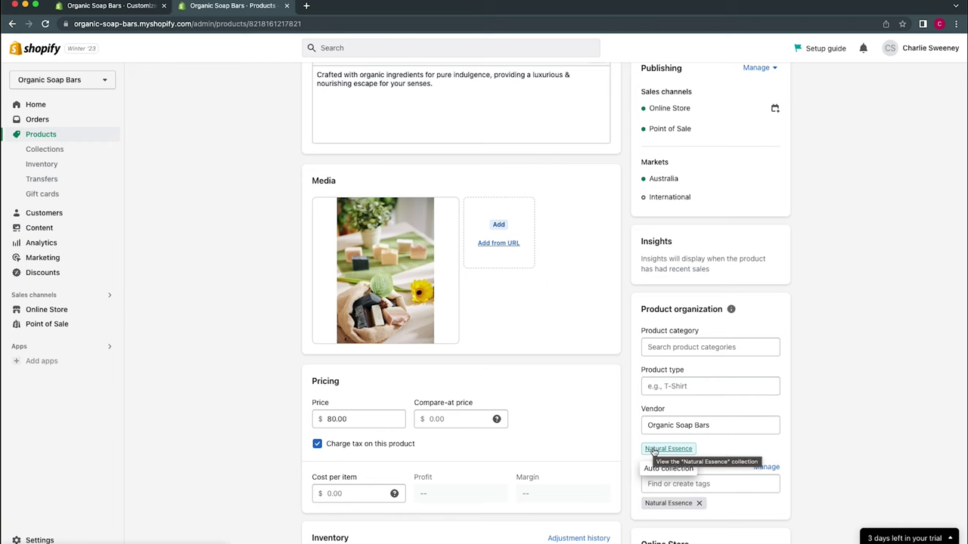
# - Start a Handmade Bars collection with a soap-making image, described as "Crafted with organic ingredients for pure indulgence, providing a luxurious & nourishing escape for your senses."
pyautogui.scroll(-1, 827, 386)
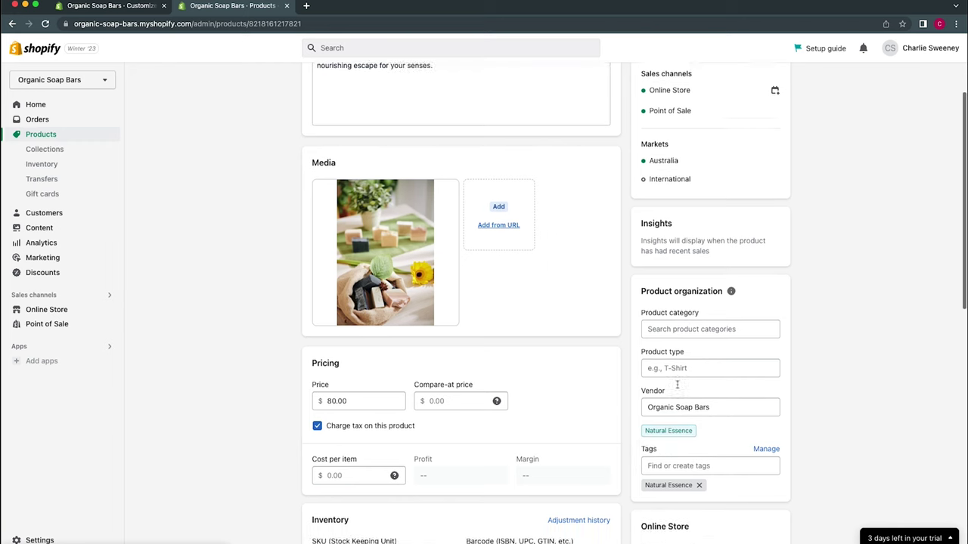
pyautogui.scroll(2, 756, 363)
pyautogui.scroll(2, 165, 226)
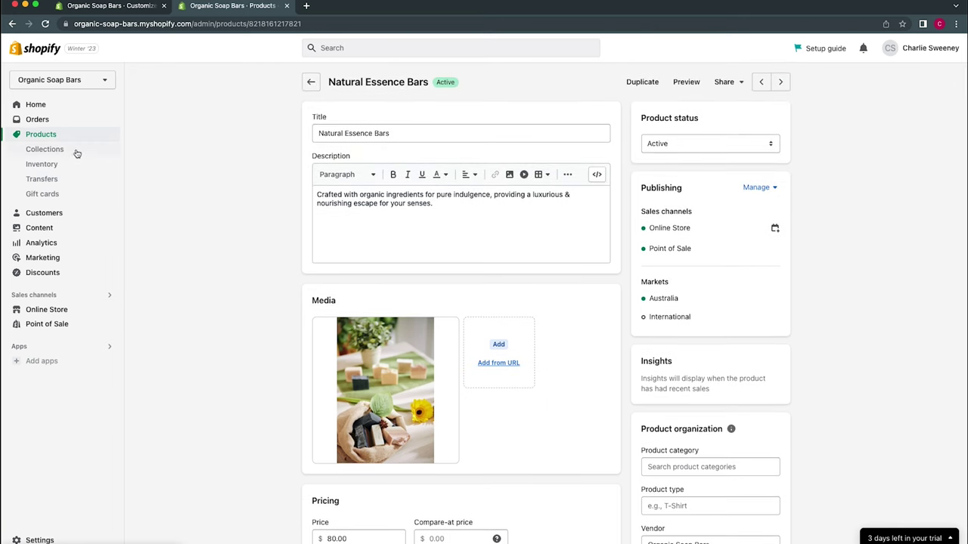
pyautogui.click(76, 153)
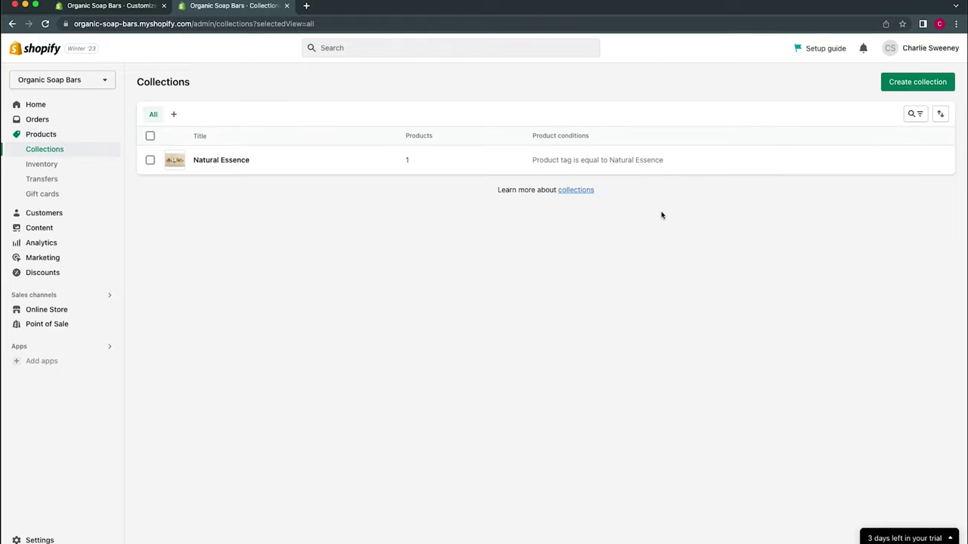
pyautogui.click(914, 81)
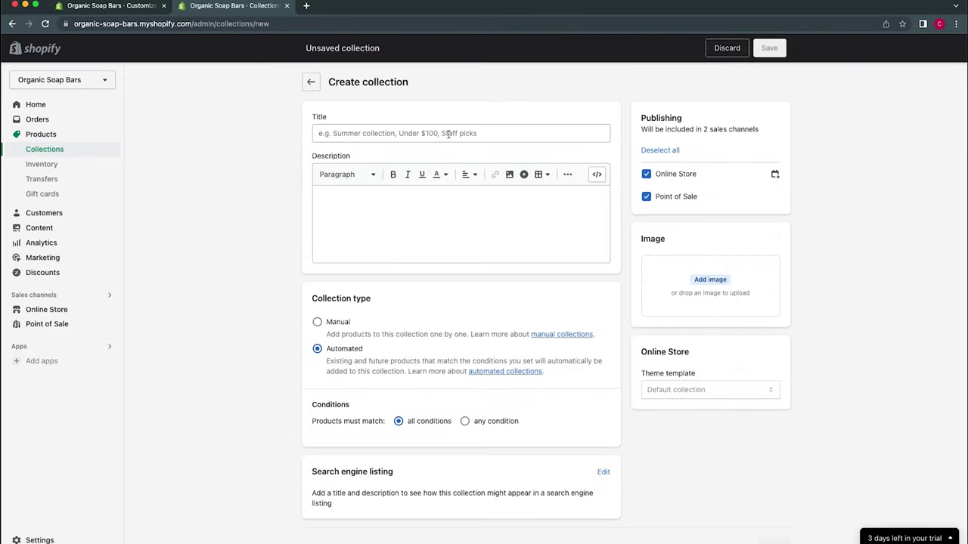
pyautogui.click(445, 133)
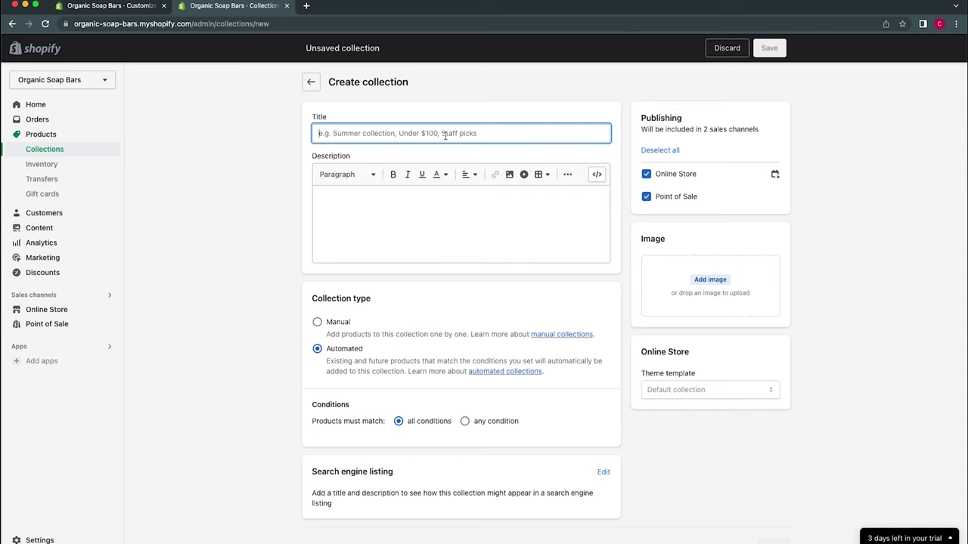
pyautogui.write('Handmade Ba')
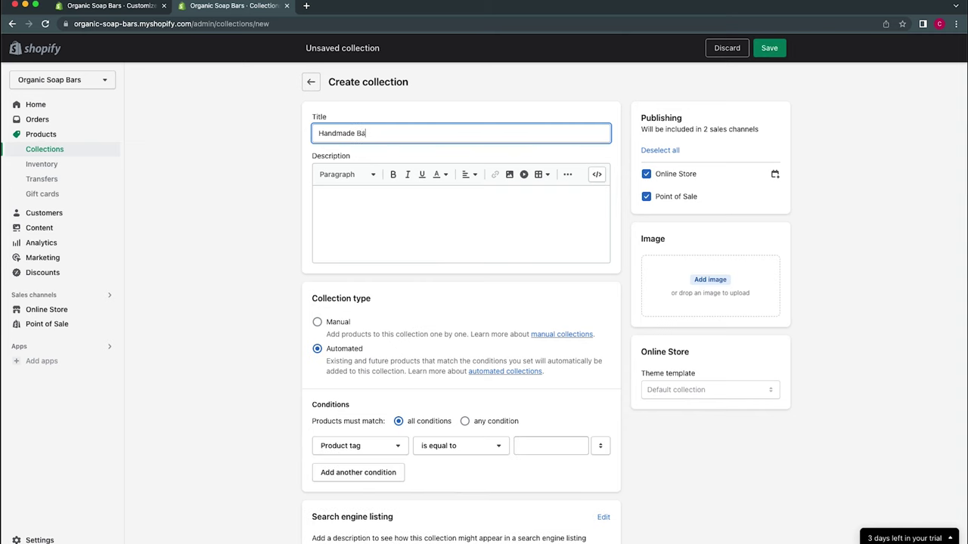
pyautogui.write('rs')
pyautogui.click(456, 222)
pyautogui.write('Crafted with organic ingredients for pure indulgence, providing a luxurious & nourishing escape for your senses.')
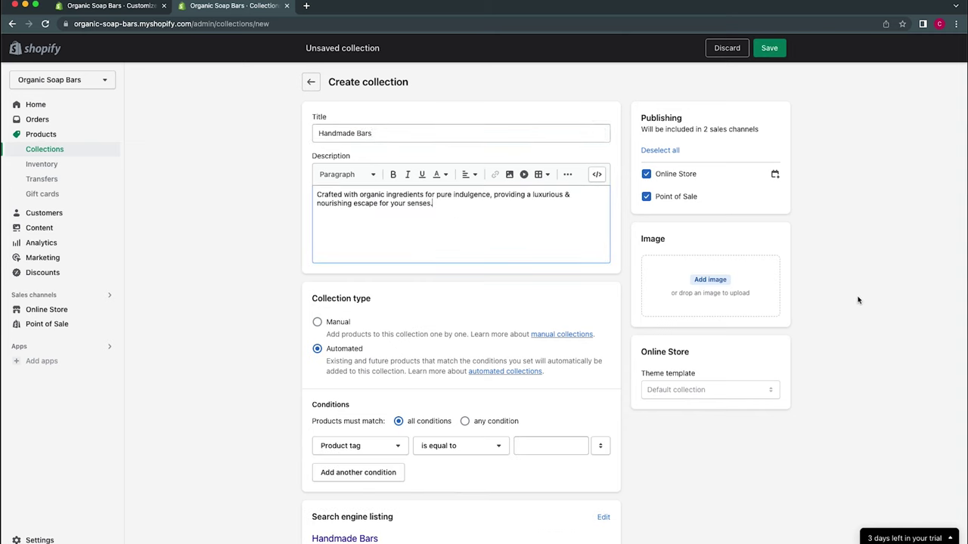
pyautogui.moveTo(926, 489); pyautogui.dragTo(723, 287)
# - Set the collection's condition to product tag is equal to Handmade, and save the collection
pyautogui.scroll(-1, 537, 430)
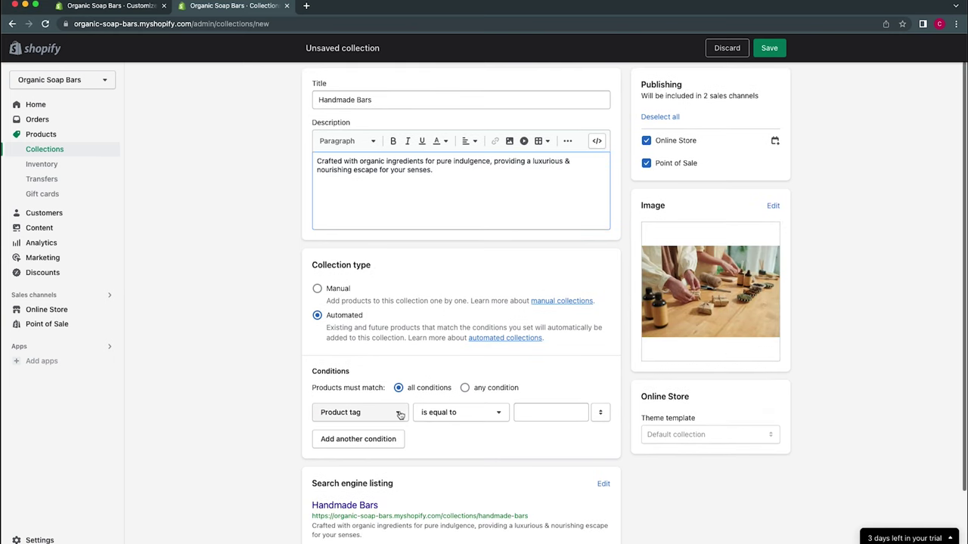
pyautogui.click(531, 412)
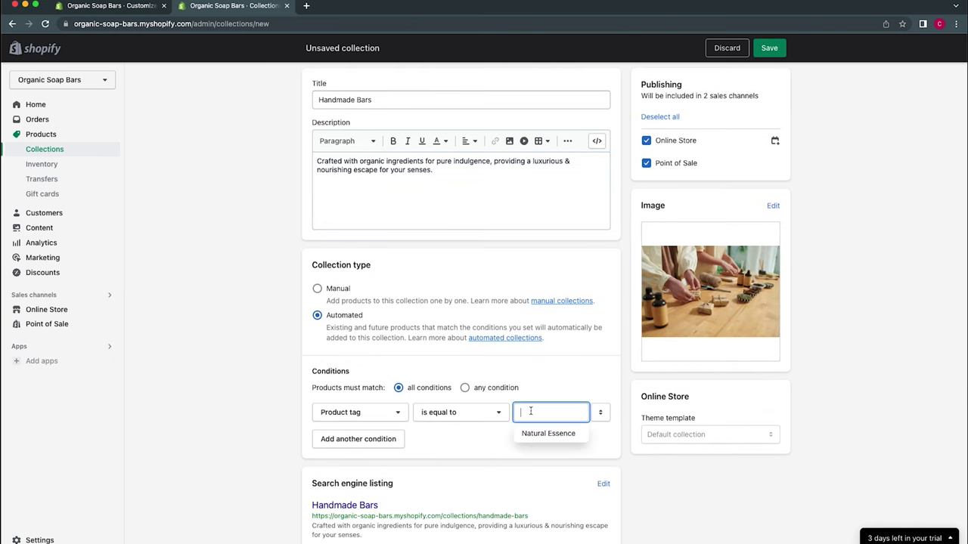
pyautogui.write('Handmade')
pyautogui.click(766, 49)
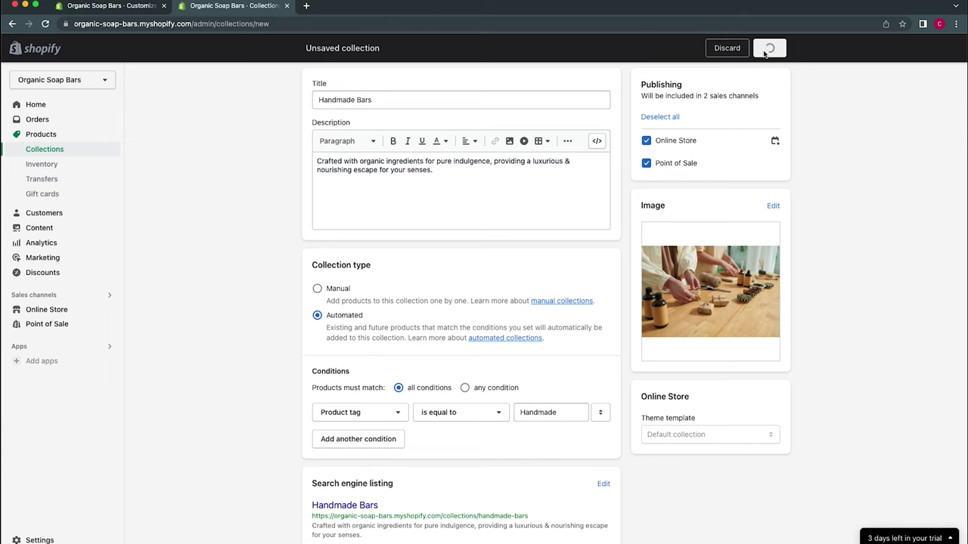
# - Add a new tag Handmade to all four products in the product list at once and save it
pyautogui.click(104, 136)
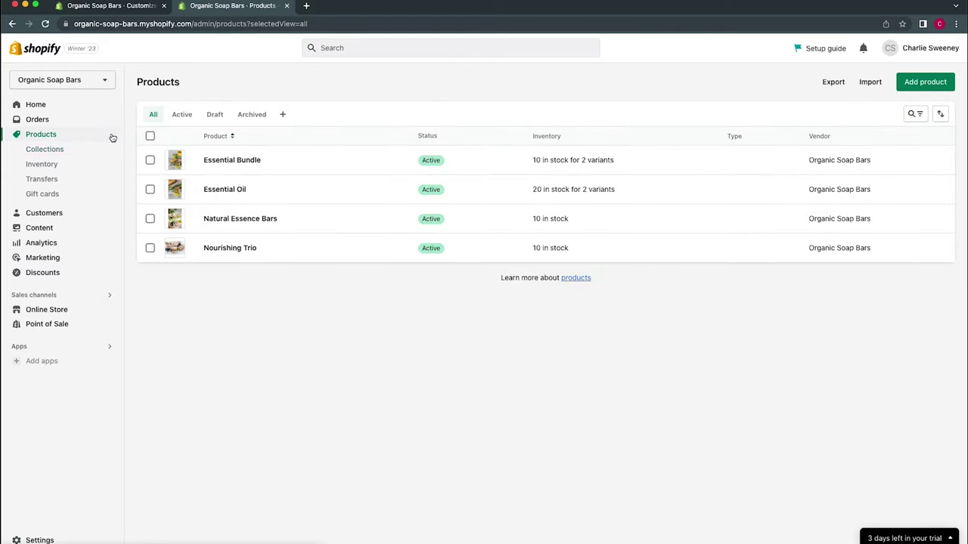
pyautogui.click(150, 137)
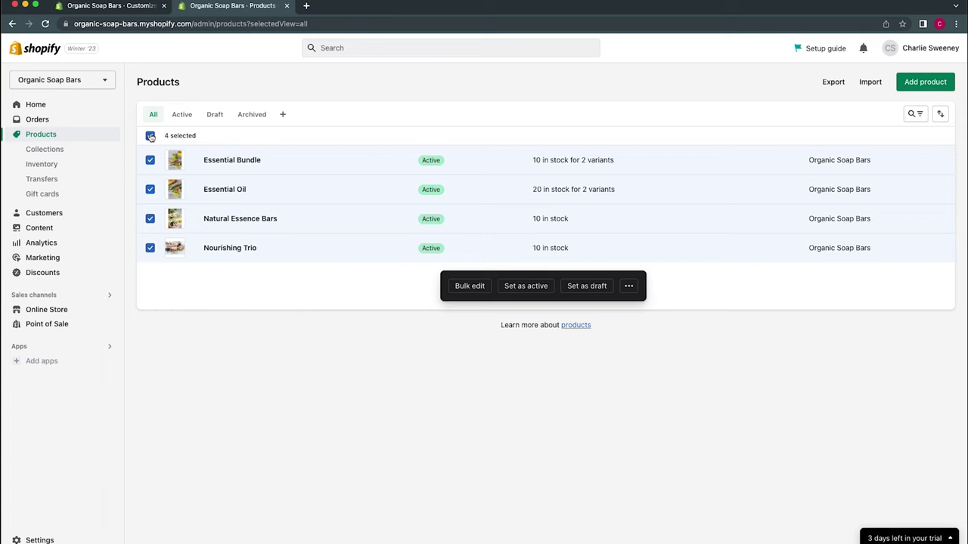
pyautogui.click(151, 219)
pyautogui.click(151, 189)
pyautogui.click(149, 136)
pyautogui.click(150, 137)
pyautogui.click(149, 159)
pyautogui.click(149, 189)
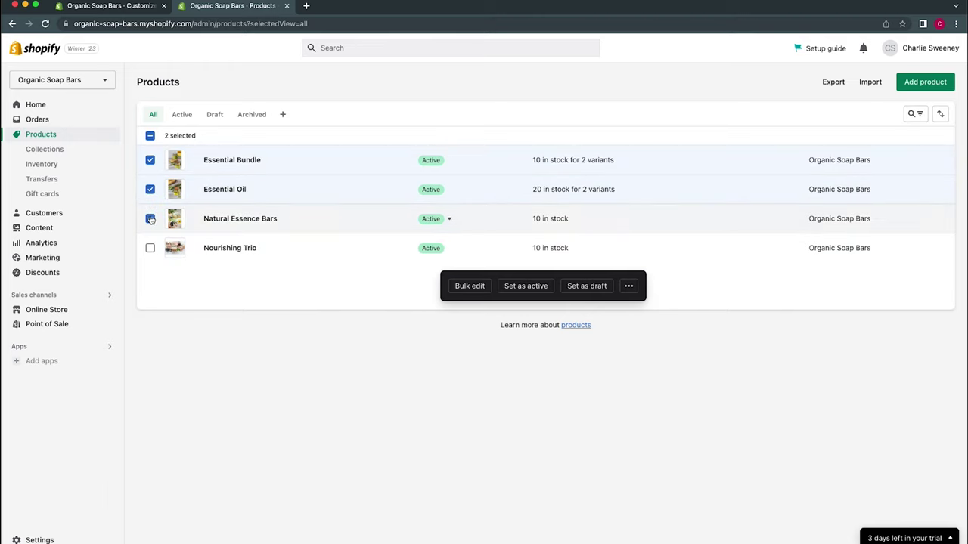
pyautogui.click(151, 218)
pyautogui.click(150, 248)
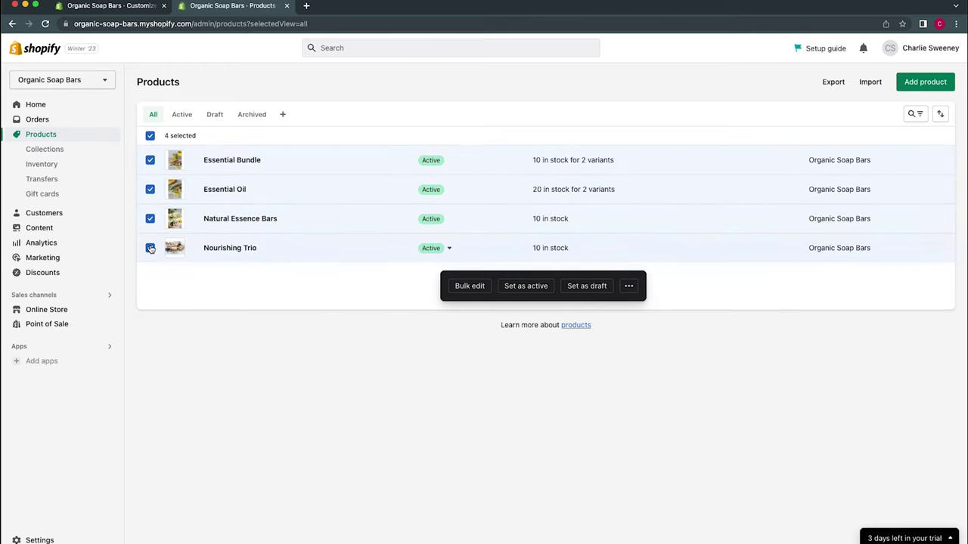
pyautogui.click(629, 287)
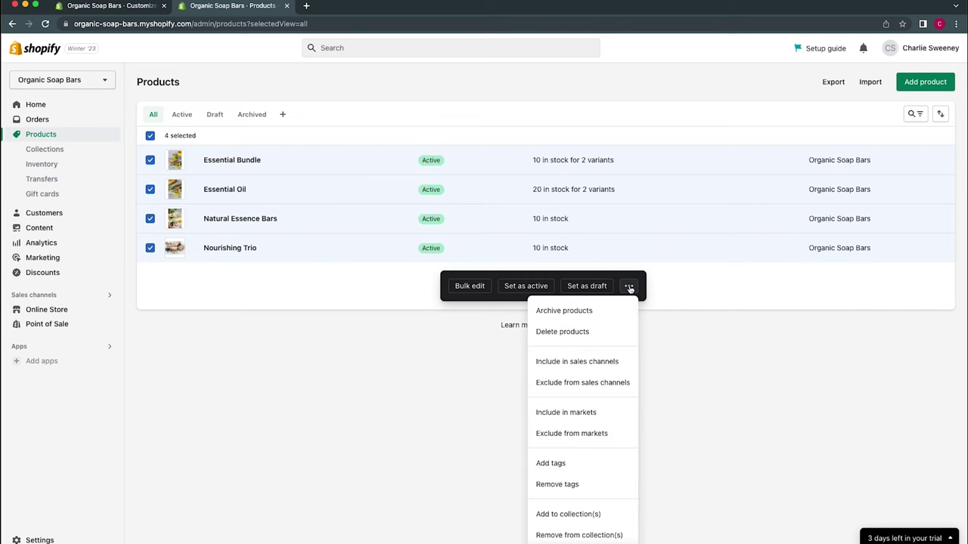
pyautogui.click(595, 466)
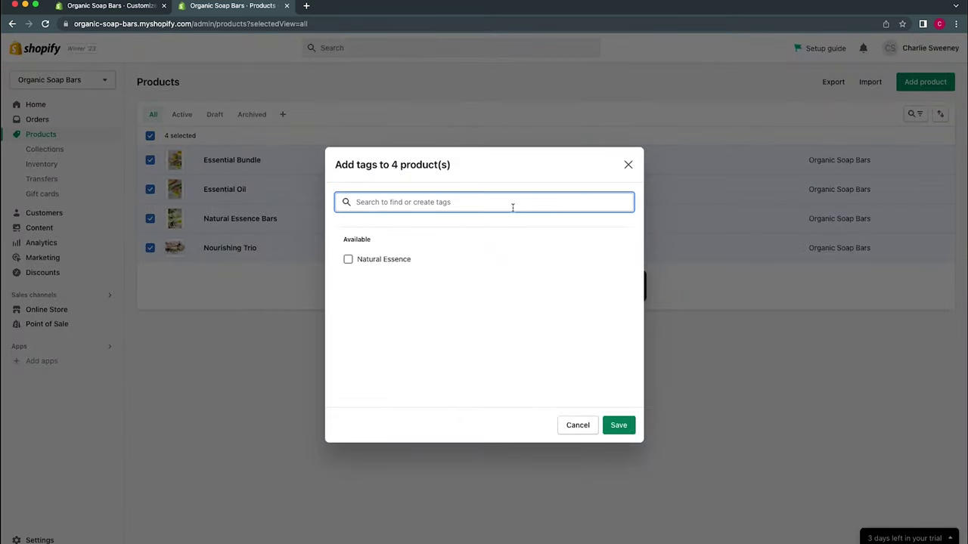
pyautogui.write('Handmade')
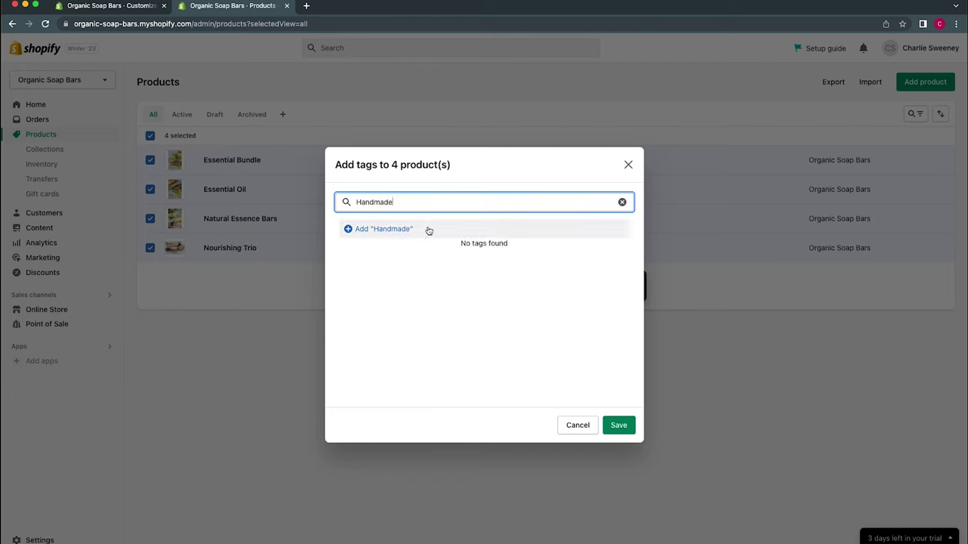
pyautogui.click(428, 230)
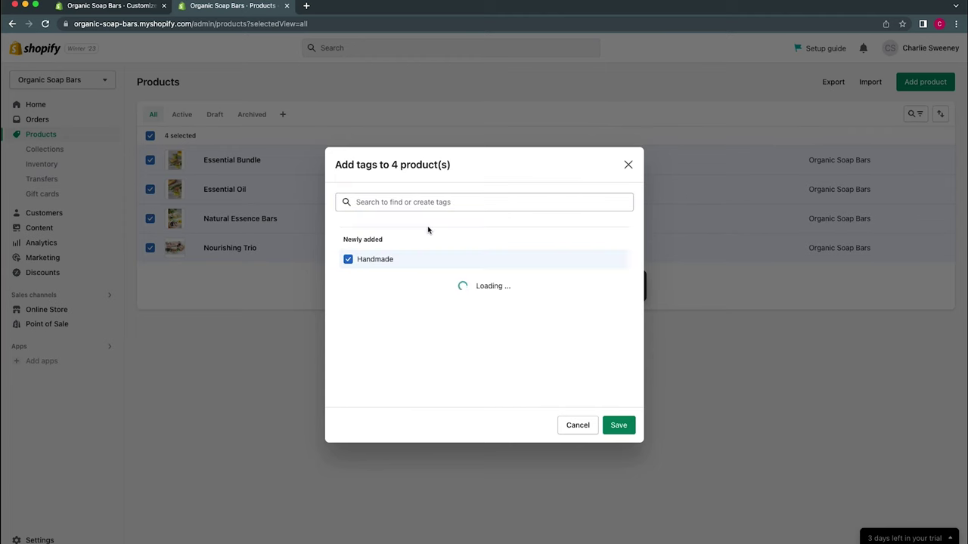
pyautogui.click(614, 424)
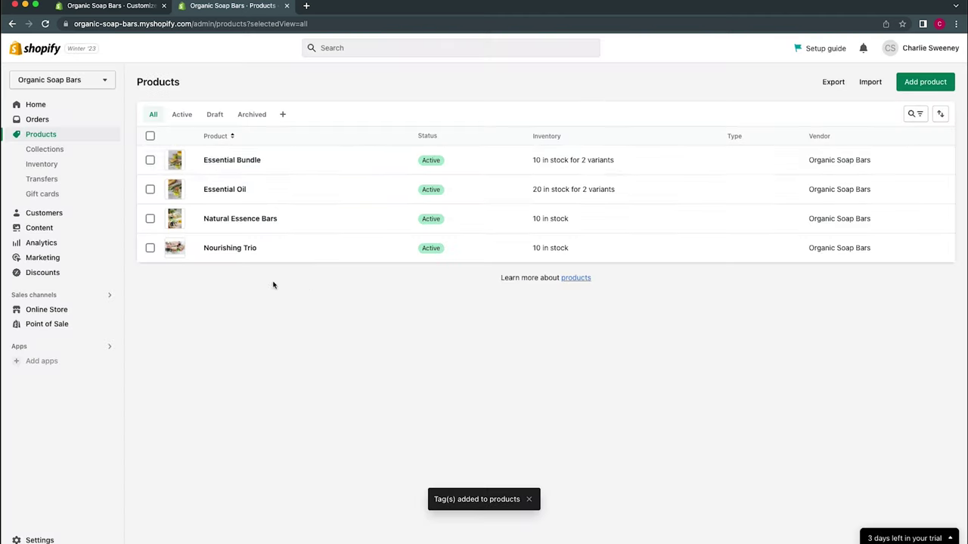
# - In the theme editor, preview Natural Essence in the home page's Featured collection section and switch the section to Handmade Bars
pyautogui.click(93, 150)
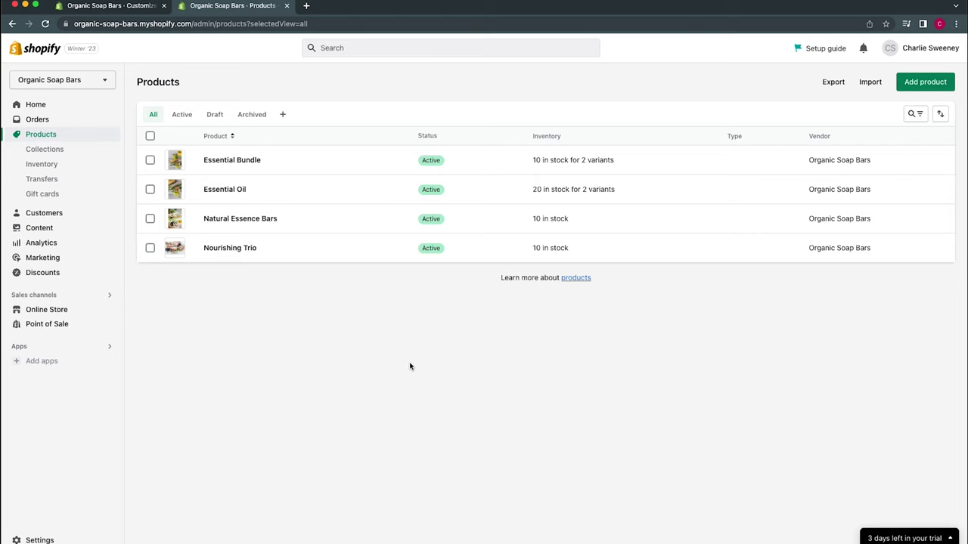
pyautogui.click(125, 9)
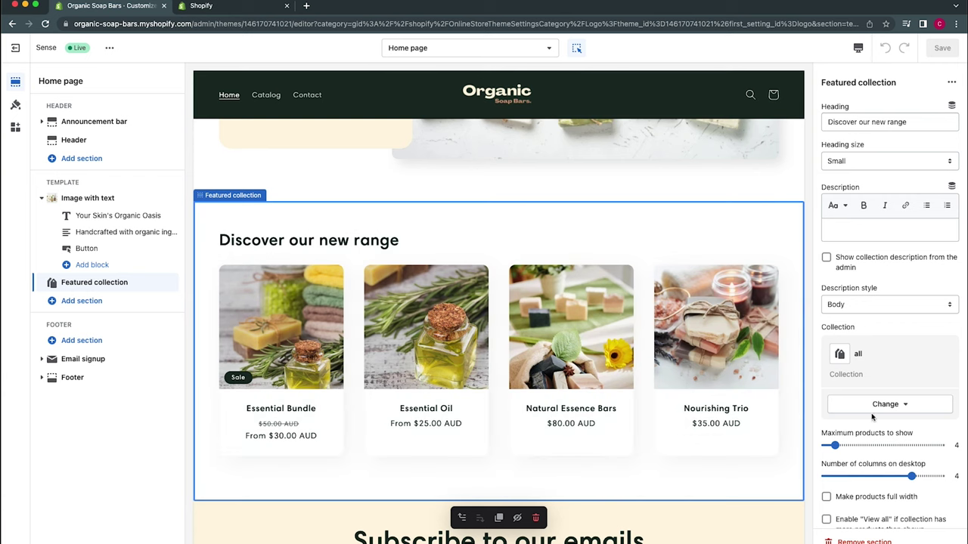
pyautogui.click(897, 405)
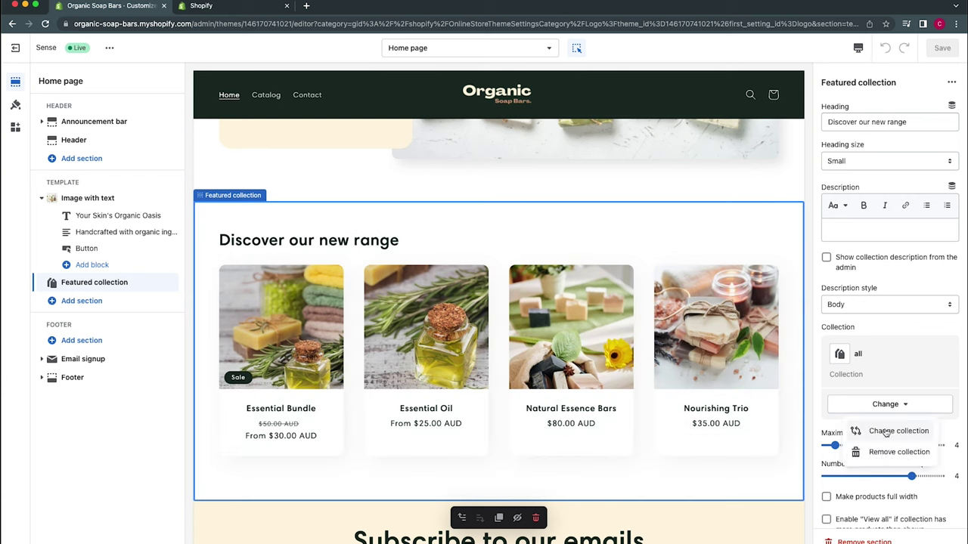
pyautogui.click(886, 431)
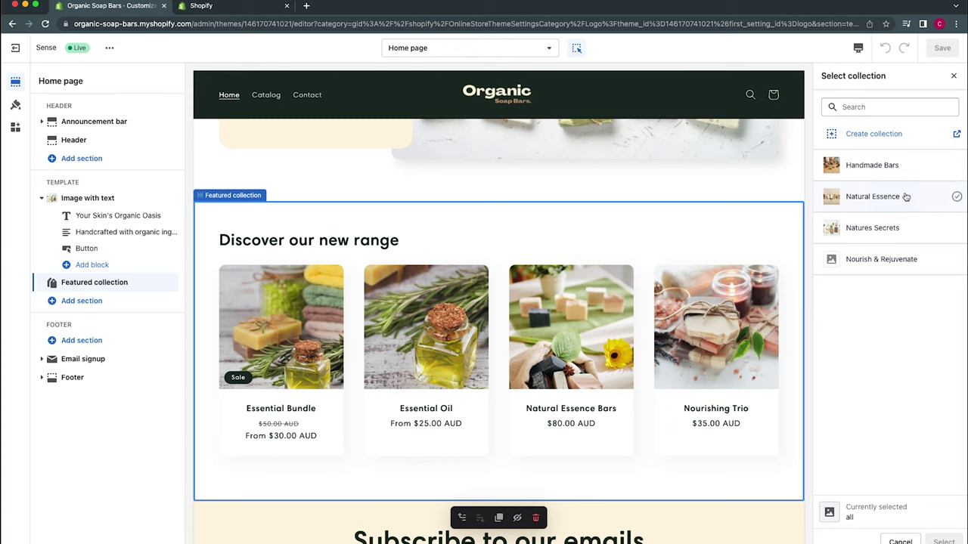
pyautogui.click(905, 197)
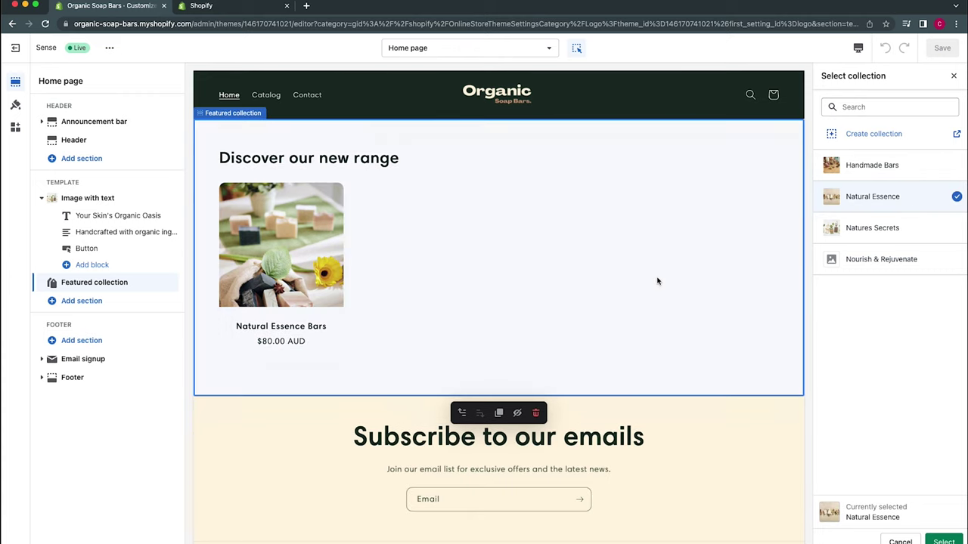
pyautogui.scroll(1, 657, 279)
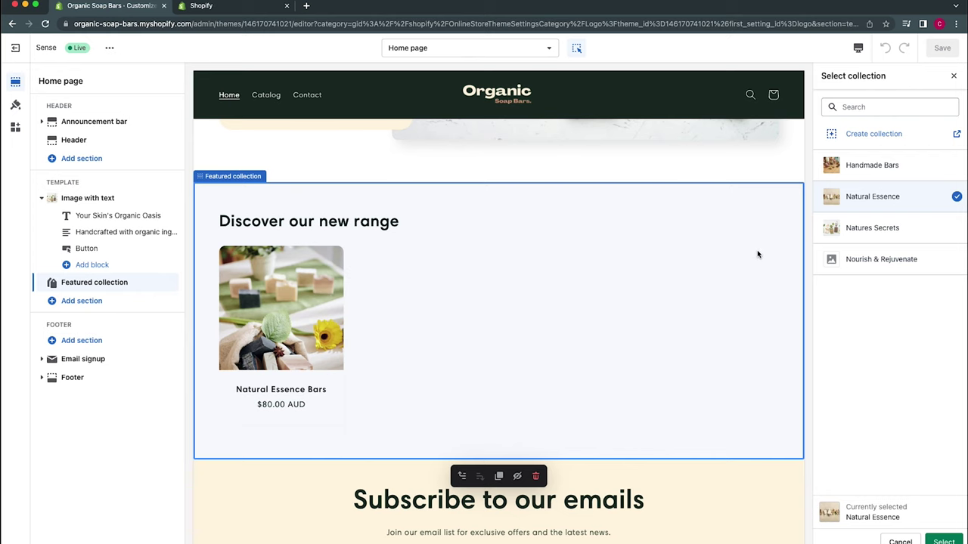
pyautogui.click(907, 168)
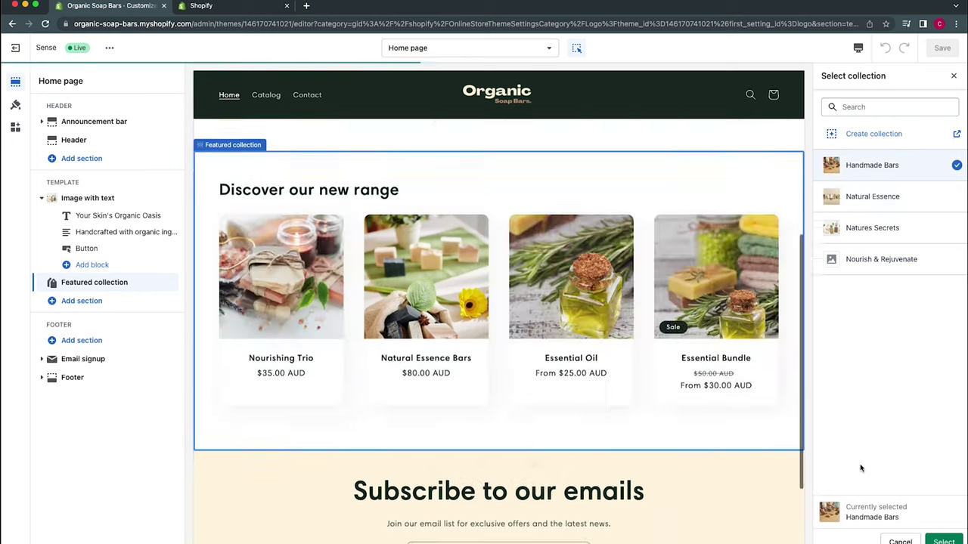
pyautogui.click(922, 170)
pyautogui.click(925, 169)
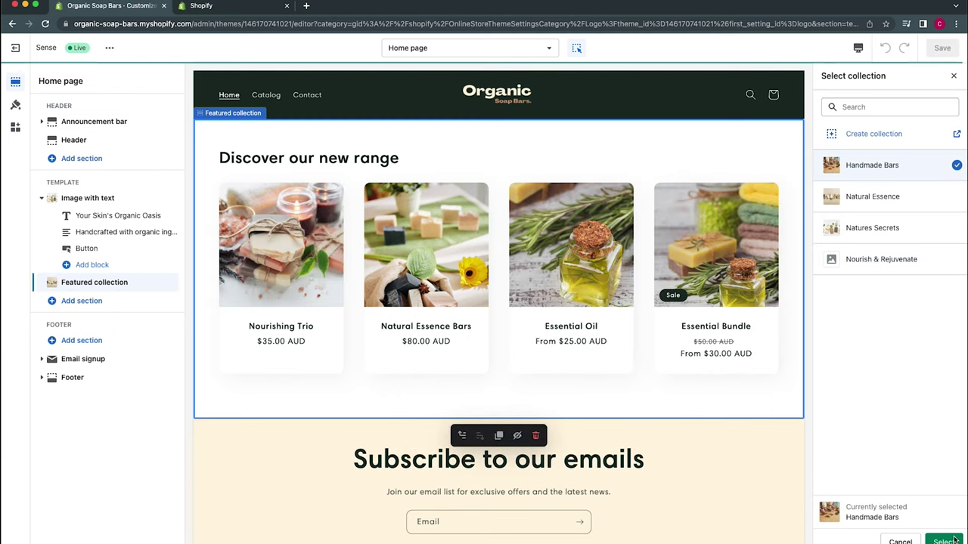
pyautogui.click(952, 540)
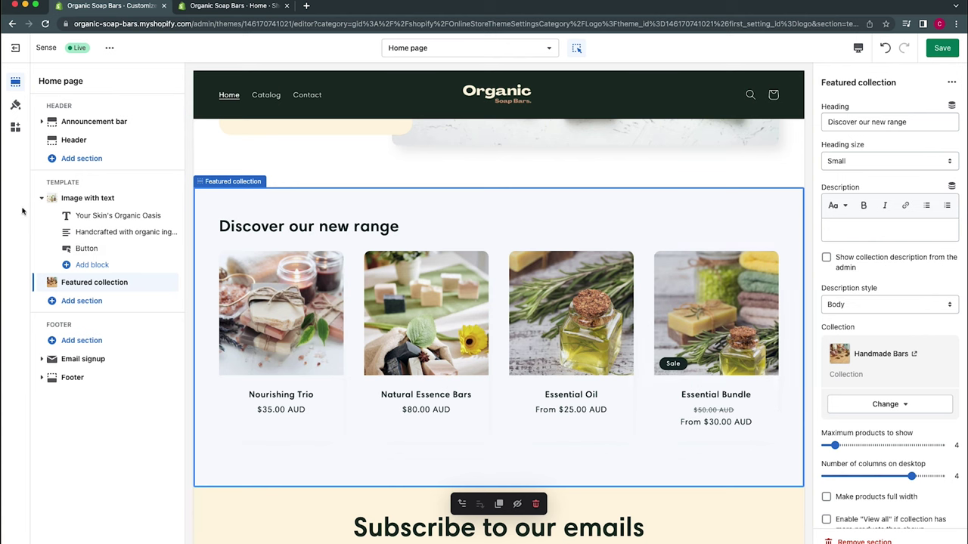
# - Add a Rich text section below the Featured collection on the home page and remove its Buttons block
pyautogui.click(147, 302)
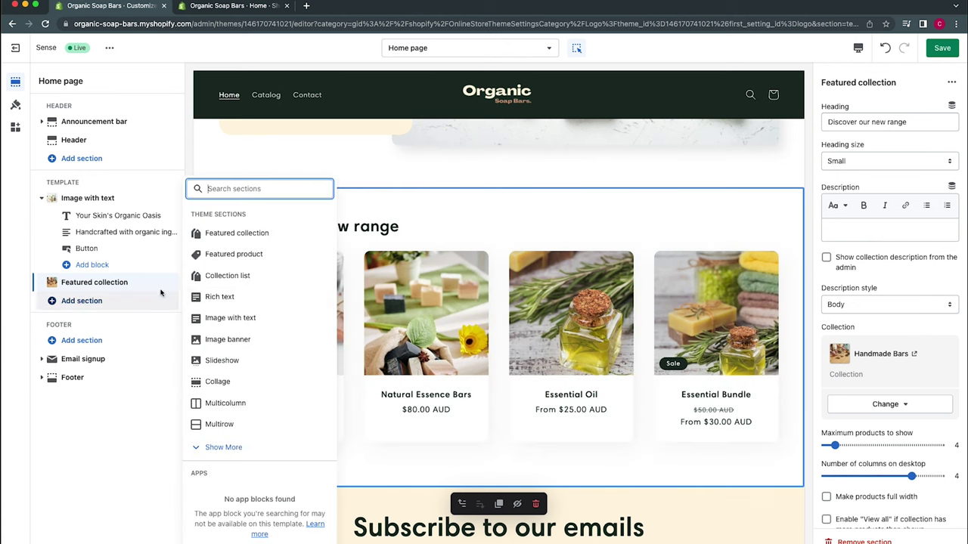
pyautogui.click(291, 302)
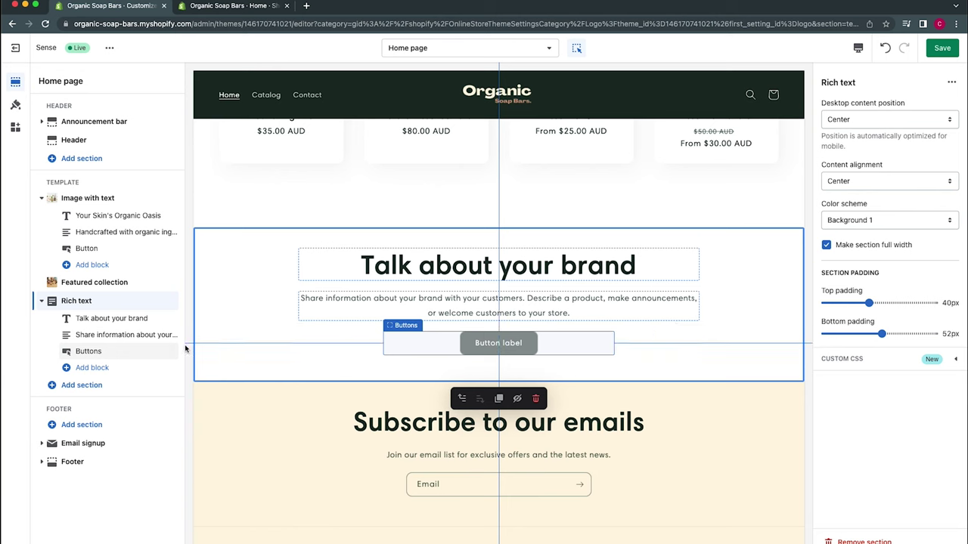
pyautogui.moveTo(170, 351)
pyautogui.mouseDown()
pyautogui.moveTo(170, 328)
pyautogui.moveTo(177, 358)
pyautogui.mouseUp()
pyautogui.click(112, 370)
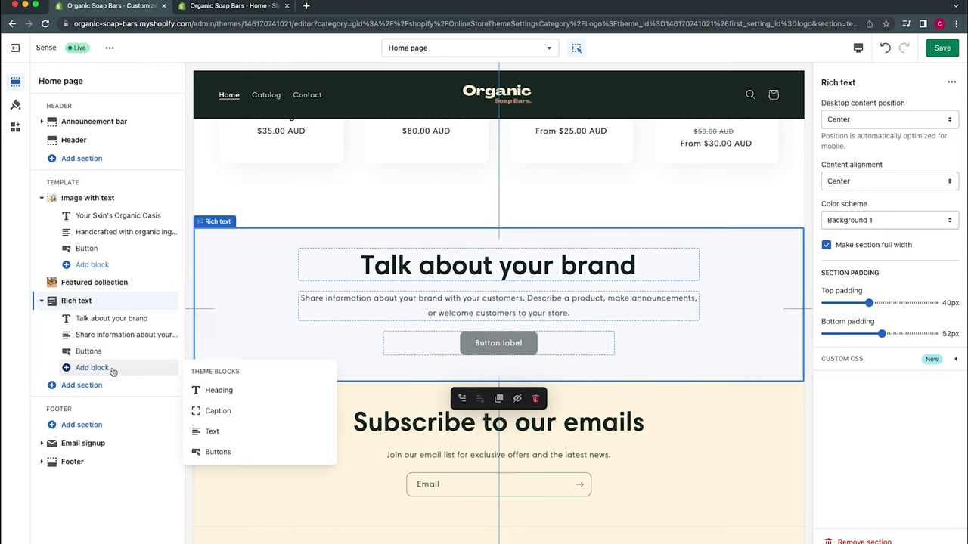
pyautogui.click(113, 351)
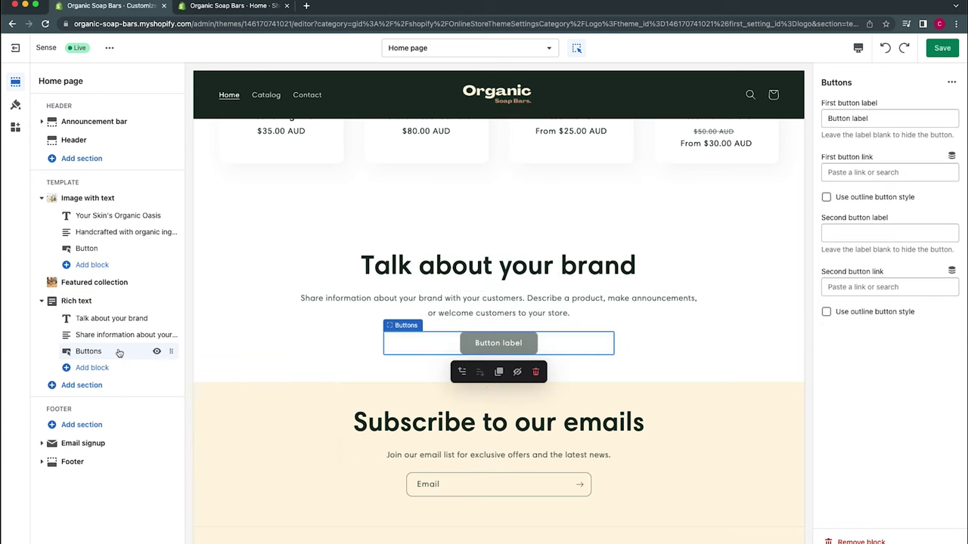
pyautogui.click(535, 373)
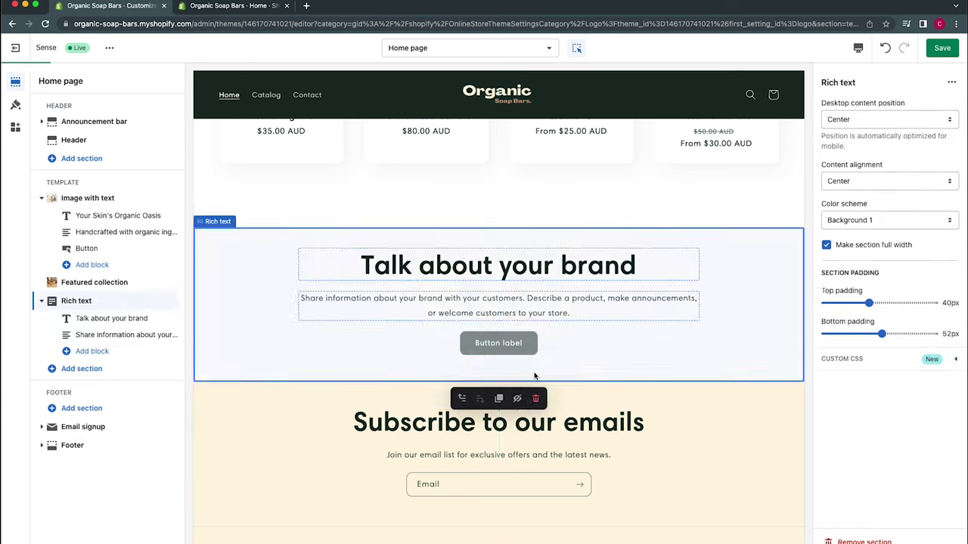
# - Replace the Rich text heading with a customer testimonial starting "I've been using organic soap bars for a few months now" and set its size to Small
pyautogui.click(609, 271)
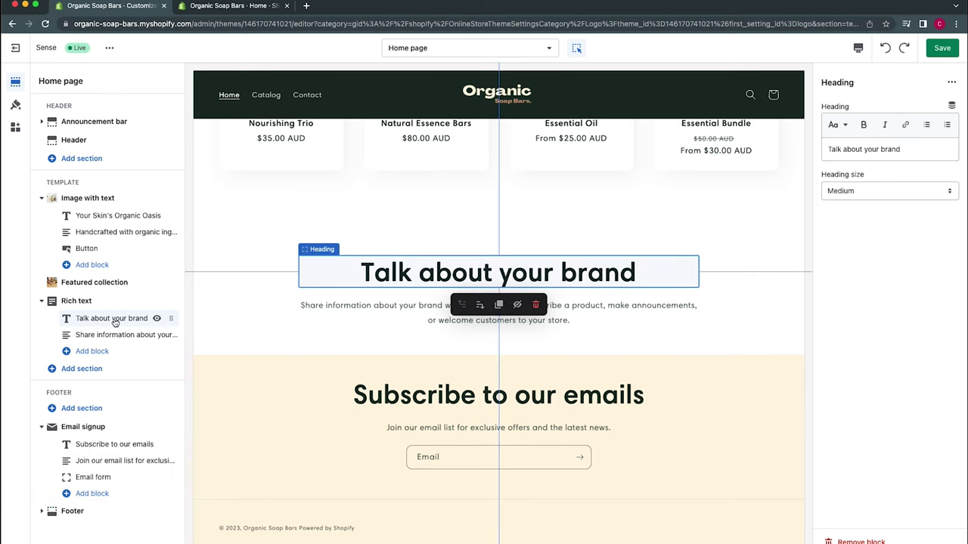
pyautogui.tripleClick(880, 149)
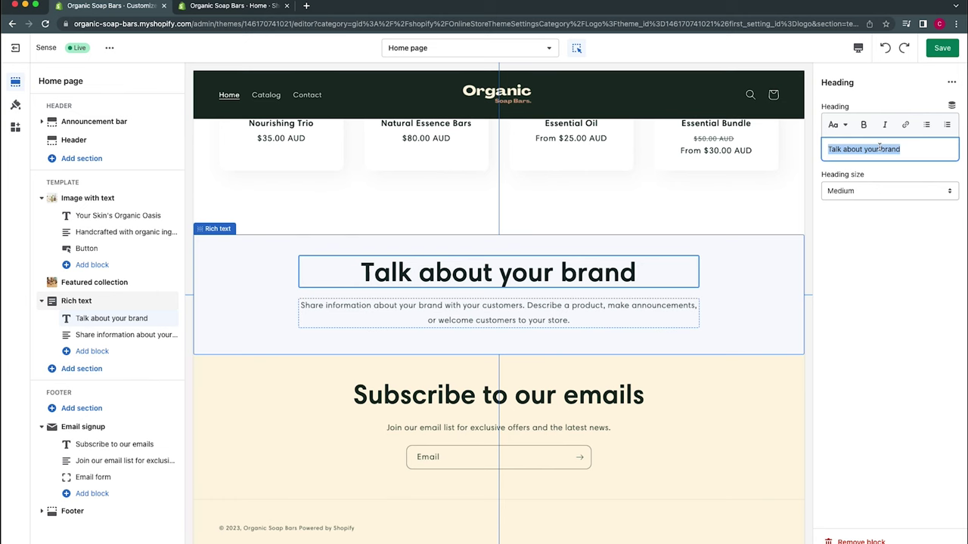
pyautogui.write('"I\'ve been using  organic soap bars for a few months now, & I can\'t express how much I love them! My skin feels nourished after each use."')
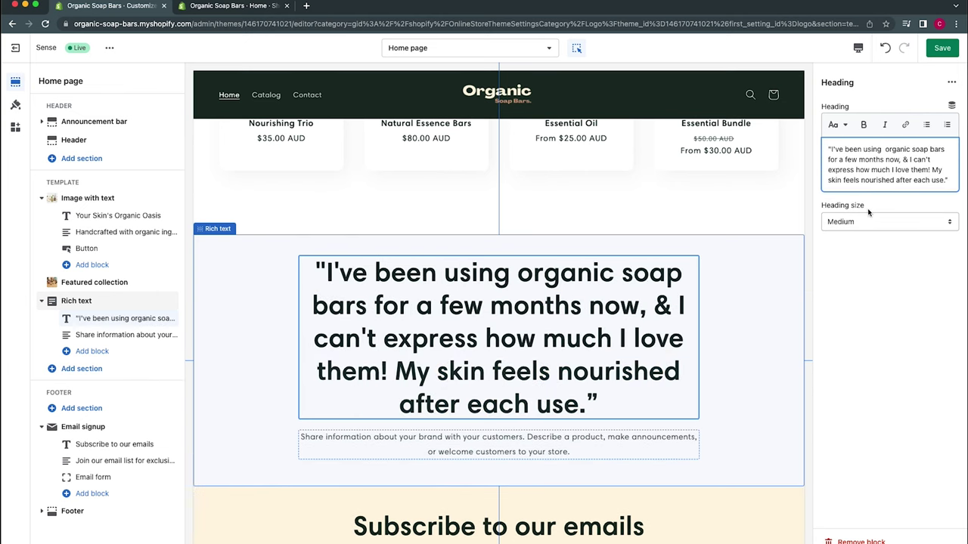
pyautogui.click(863, 219)
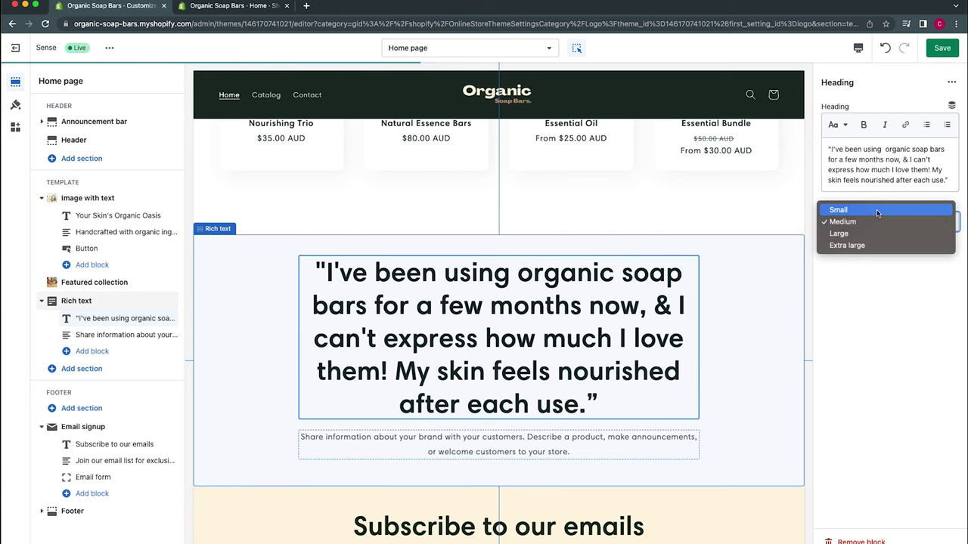
pyautogui.click(877, 211)
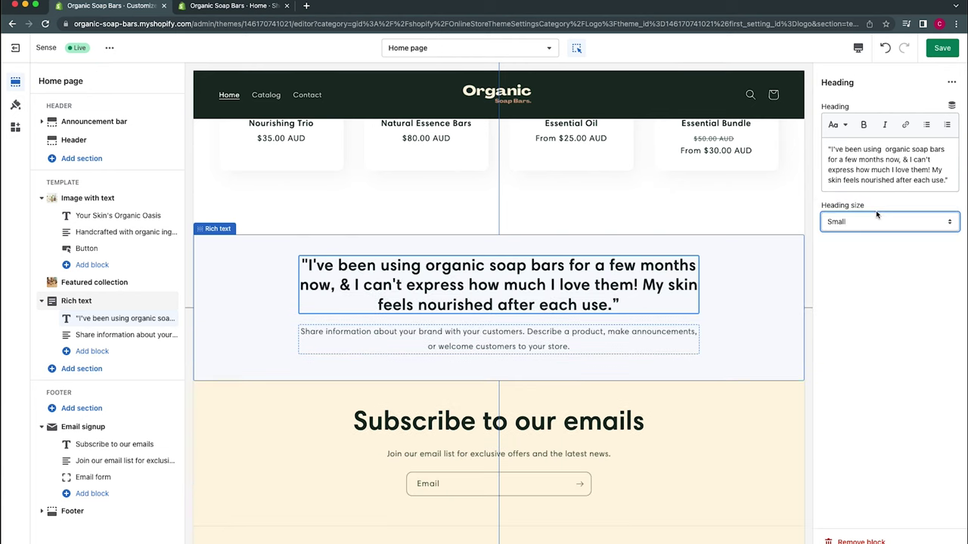
# - Replace the description in the Rich text section's Text block with the reviewer's name
pyautogui.click(565, 340)
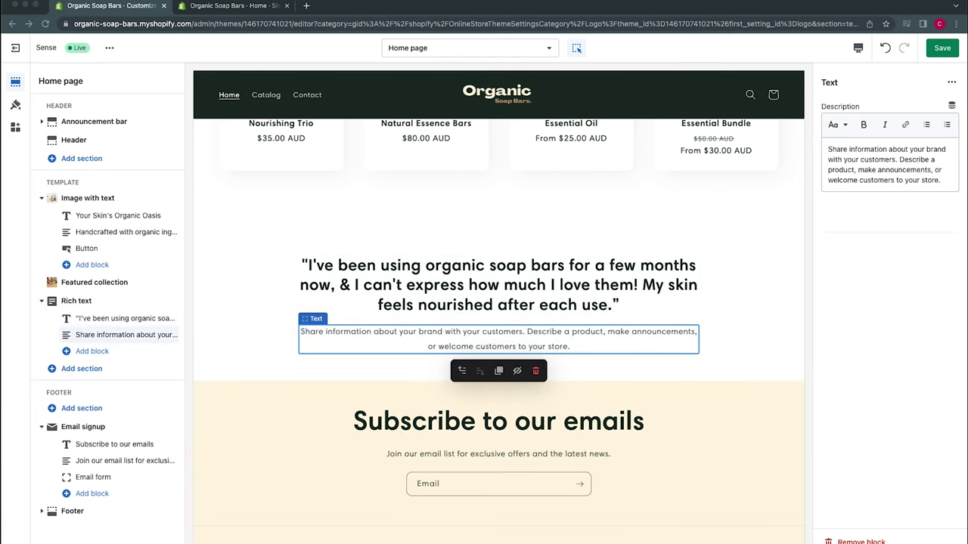
pyautogui.click(909, 180)
pyautogui.hotkey('ctrl', 'a')
pyautogui.write('Samantha J')
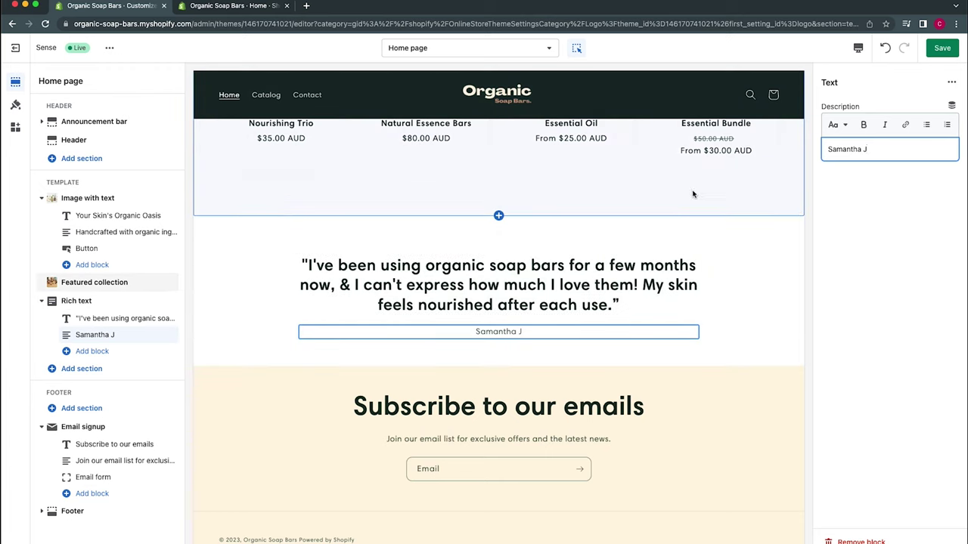
# - Set the Rich text section's color scheme to Background 2 and check the section in the home page preview
pyautogui.click(740, 304)
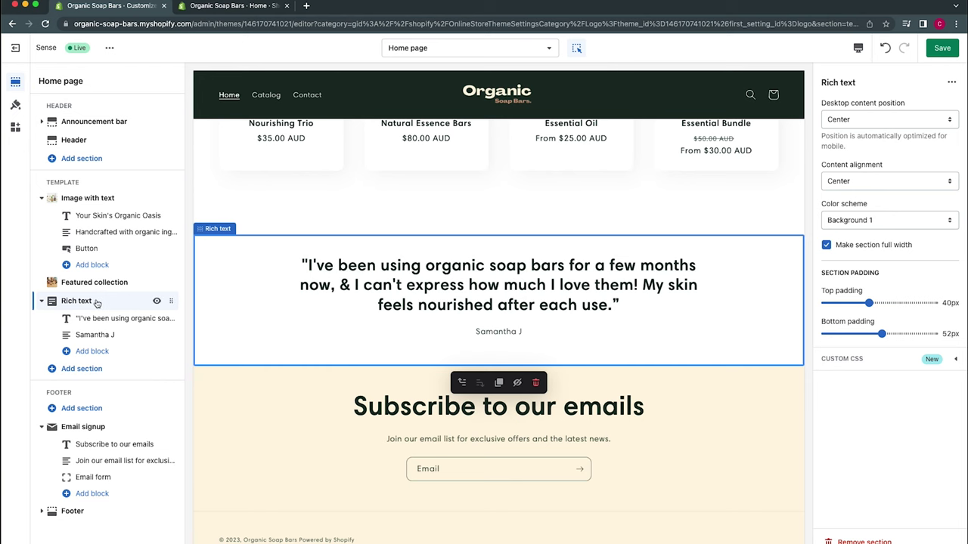
pyautogui.click(934, 220)
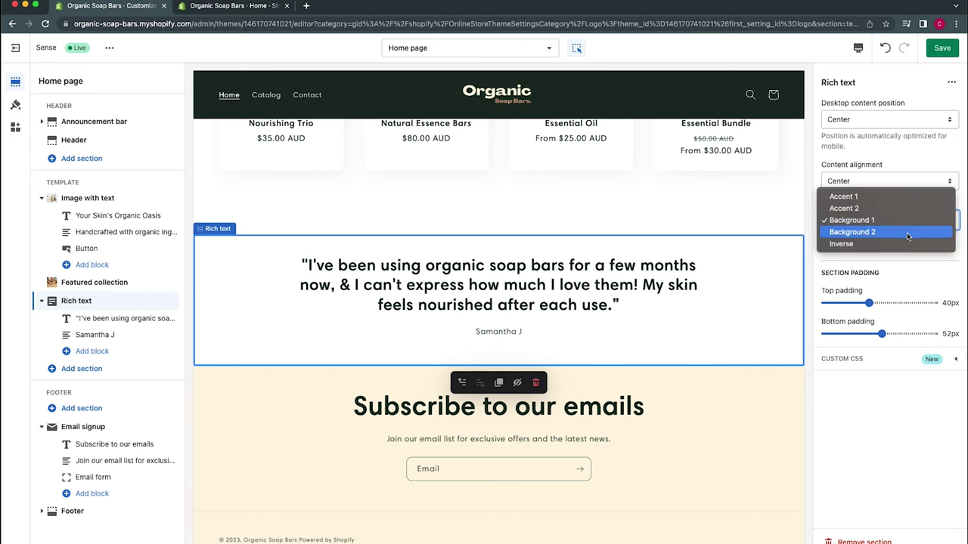
pyautogui.click(908, 231)
pyautogui.click(771, 195)
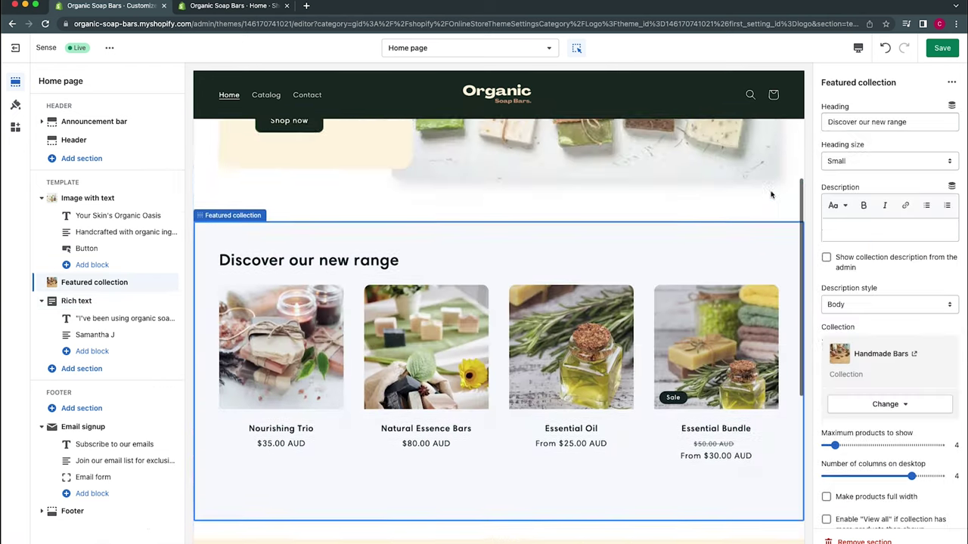
pyautogui.scroll(-3, 771, 195)
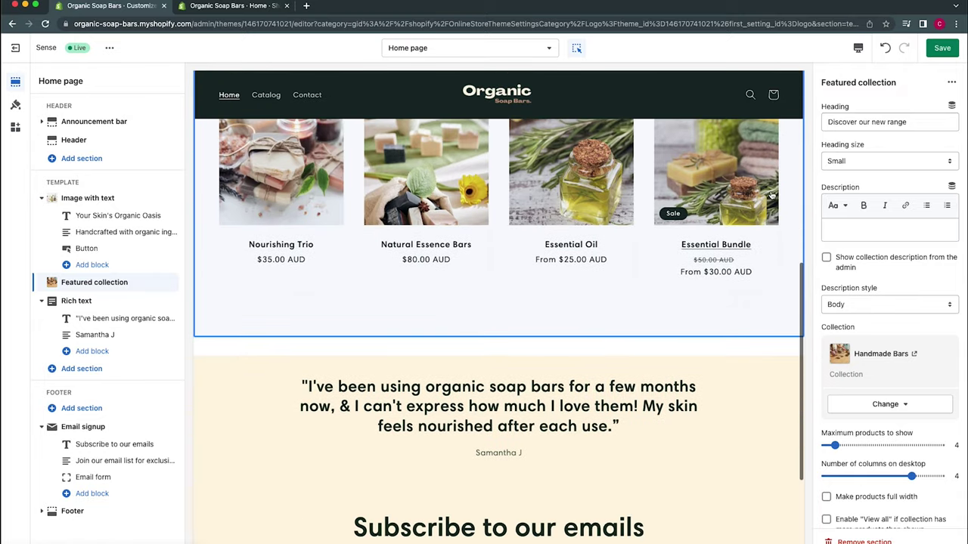
pyautogui.moveTo(521, 452)
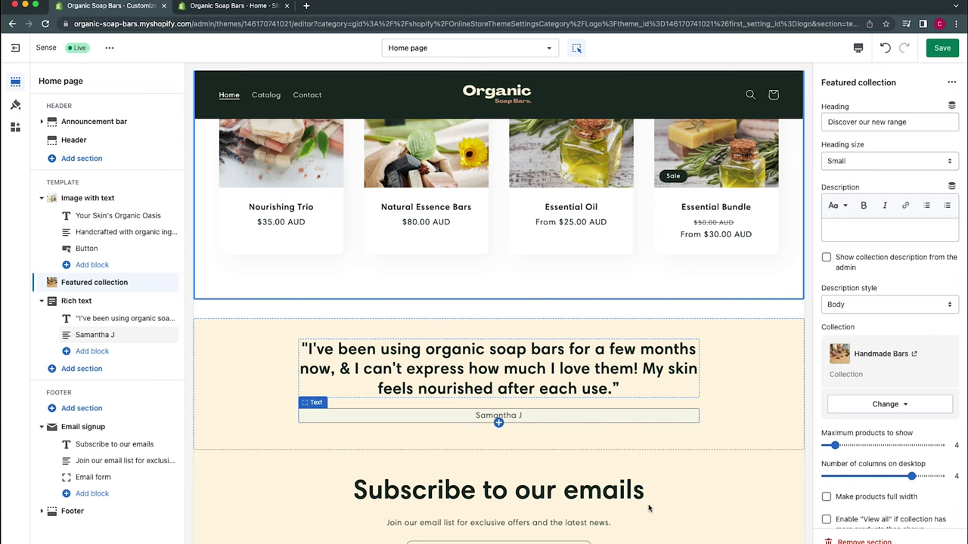
pyautogui.click(330, 325)
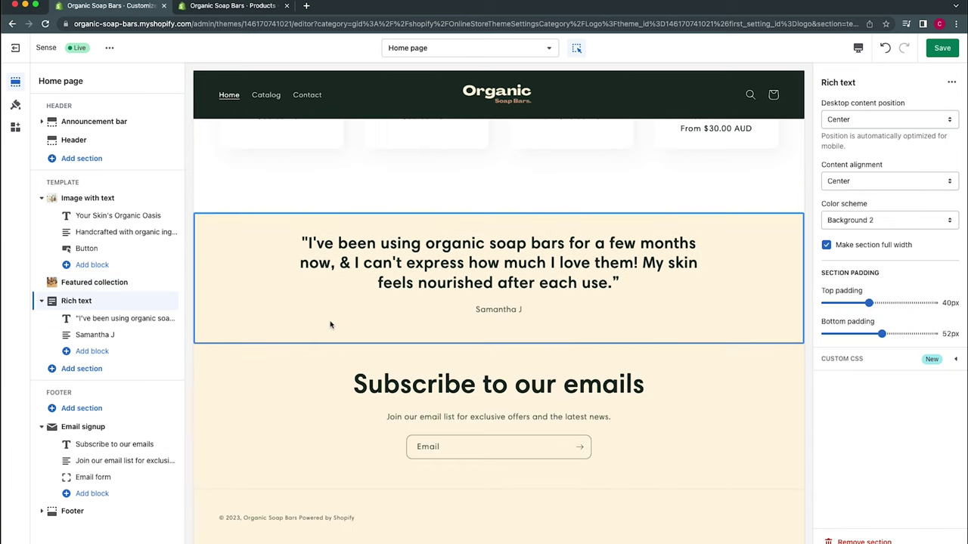
# - Add a Collage section below the Rich text section and remove its Collection and Image blocks
pyautogui.click(137, 372)
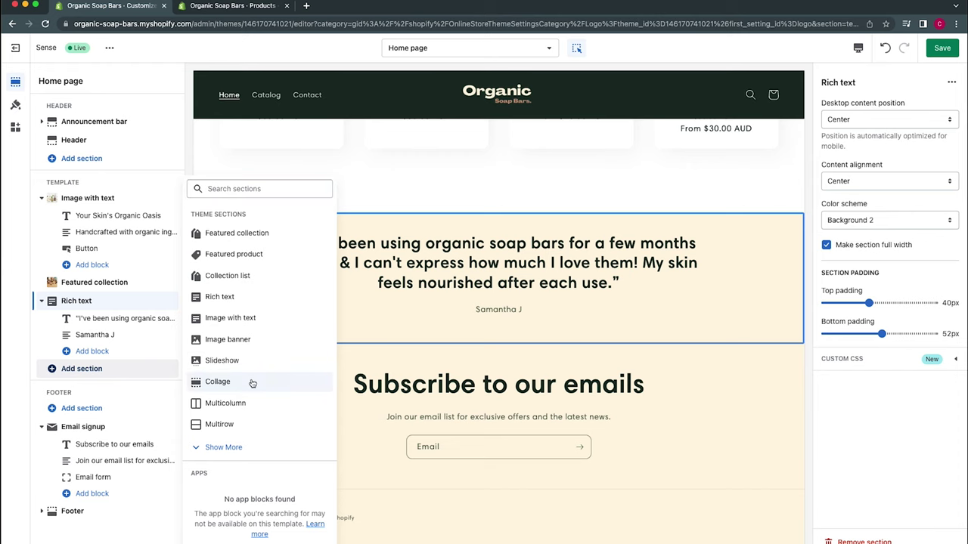
pyautogui.click(253, 382)
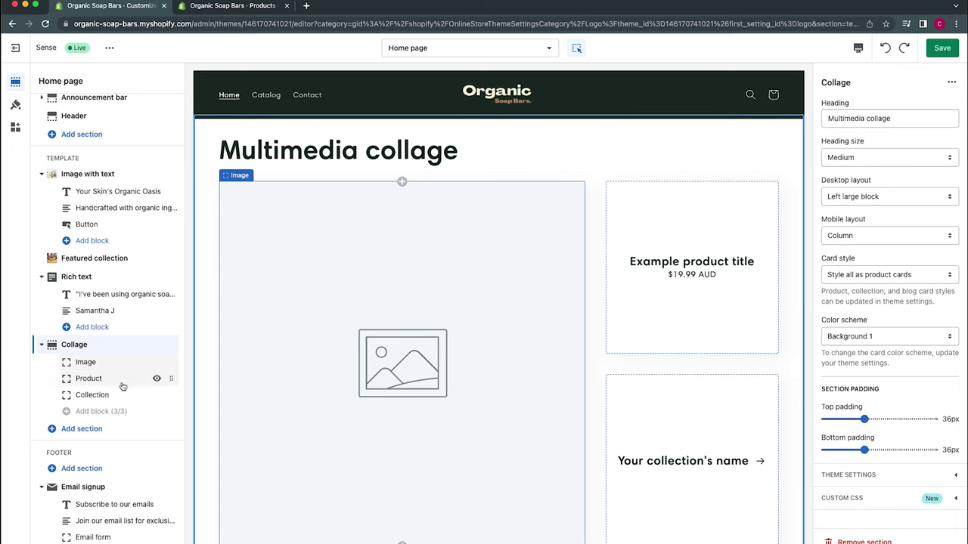
pyautogui.click(100, 395)
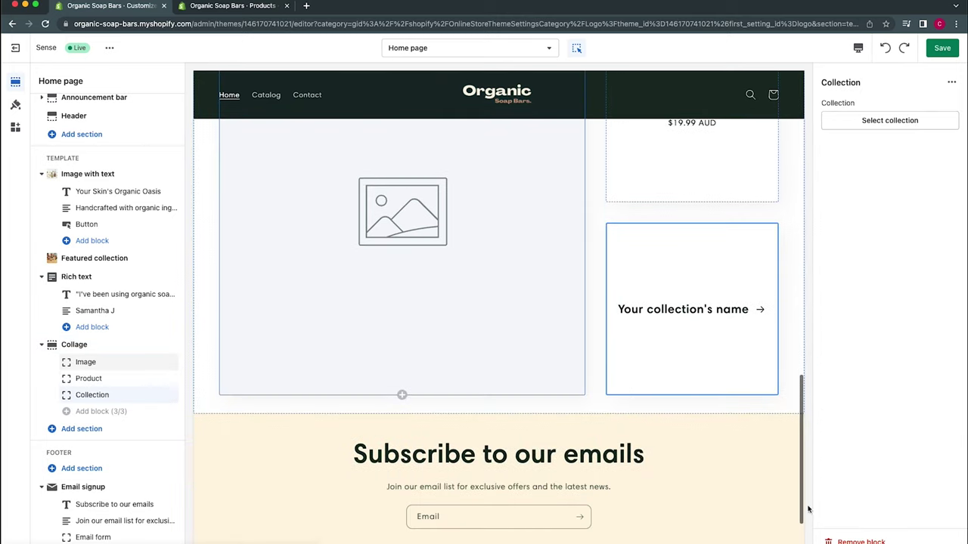
pyautogui.click(858, 541)
pyautogui.click(123, 345)
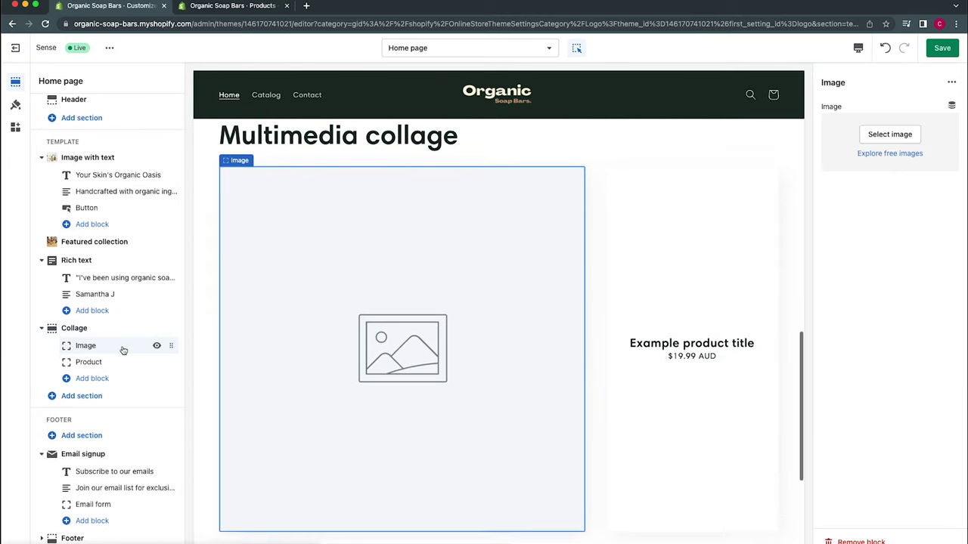
pyautogui.click(860, 540)
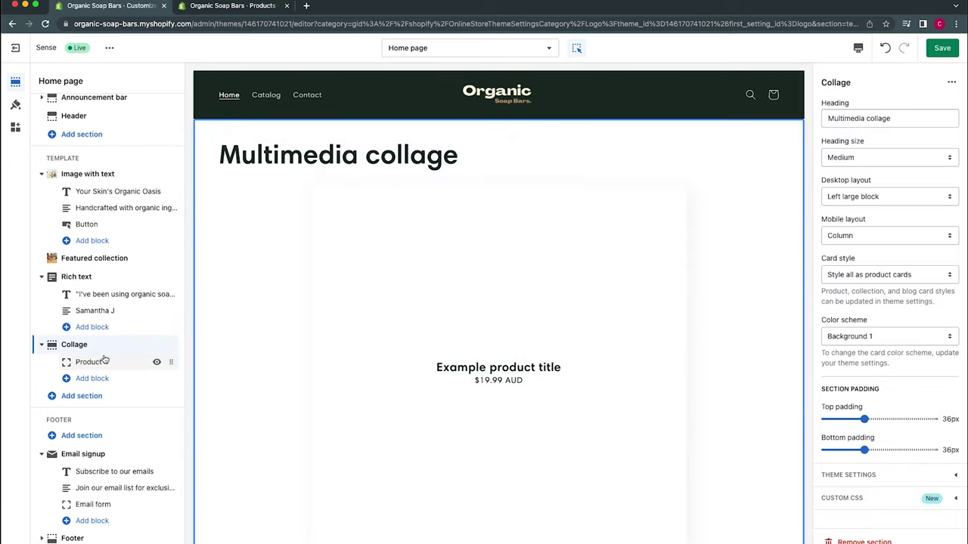
# - Assign Natural Essence Bars to the Collage section's remaining Product block
pyautogui.click(122, 362)
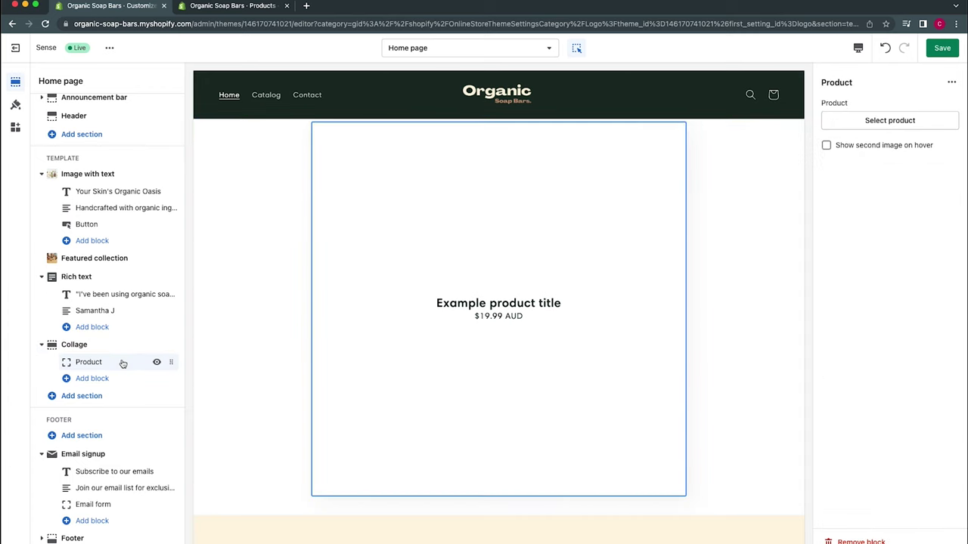
pyautogui.click(898, 122)
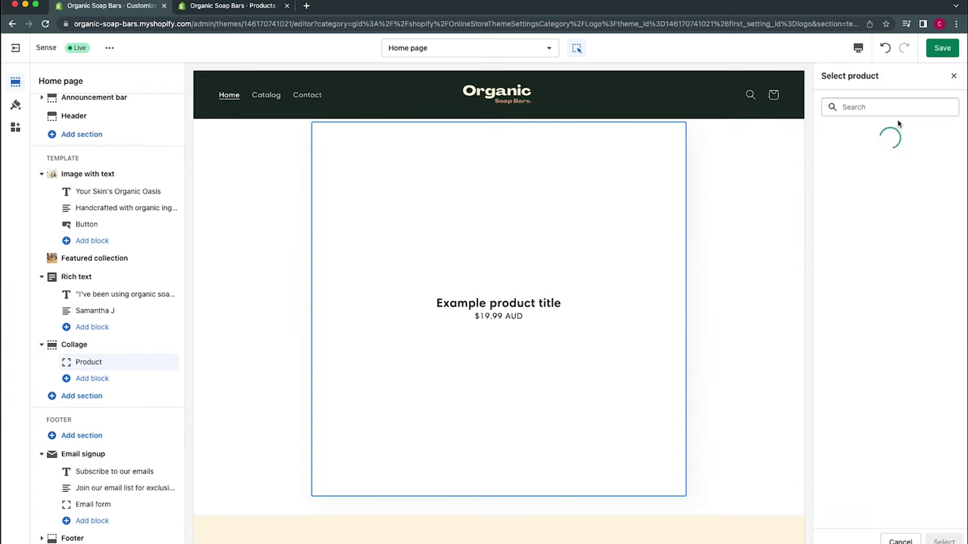
pyautogui.click(871, 230)
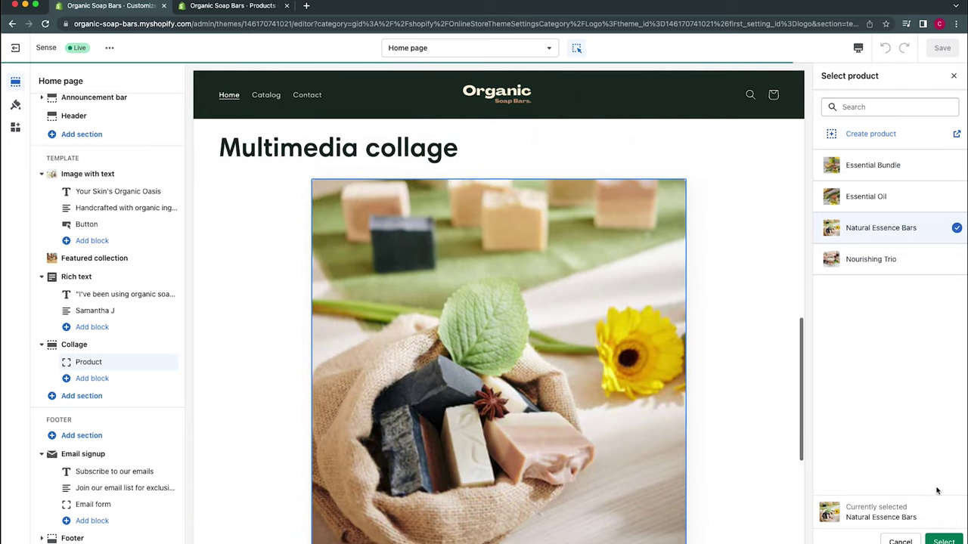
pyautogui.click(942, 538)
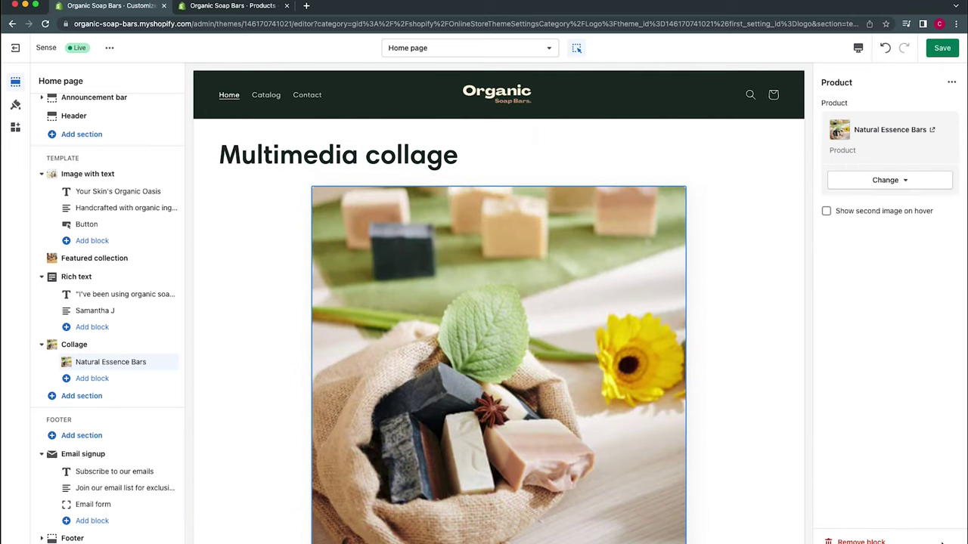
# - Add a second Product block to the Collage section and assign Essential Bundle to it
pyautogui.click(118, 378)
pyautogui.click(225, 421)
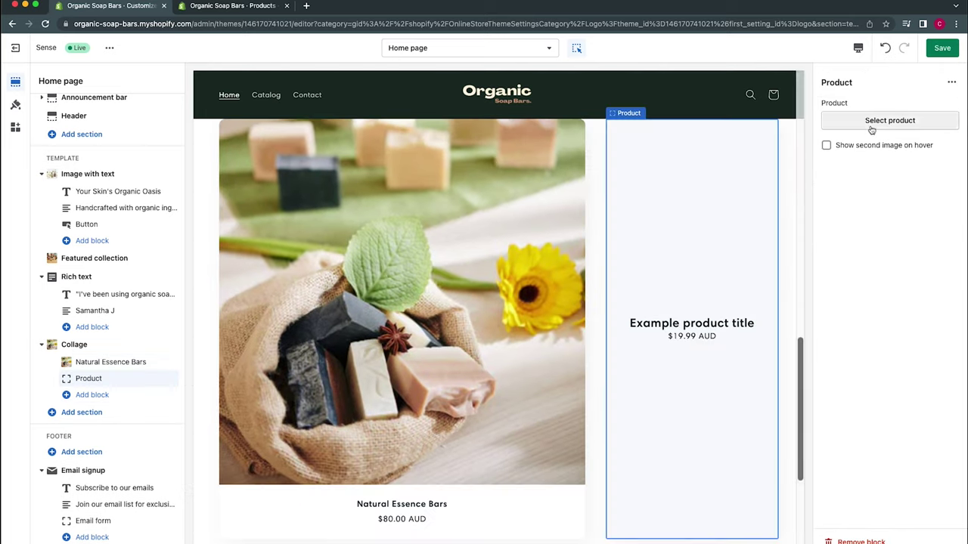
pyautogui.click(874, 125)
pyautogui.click(871, 166)
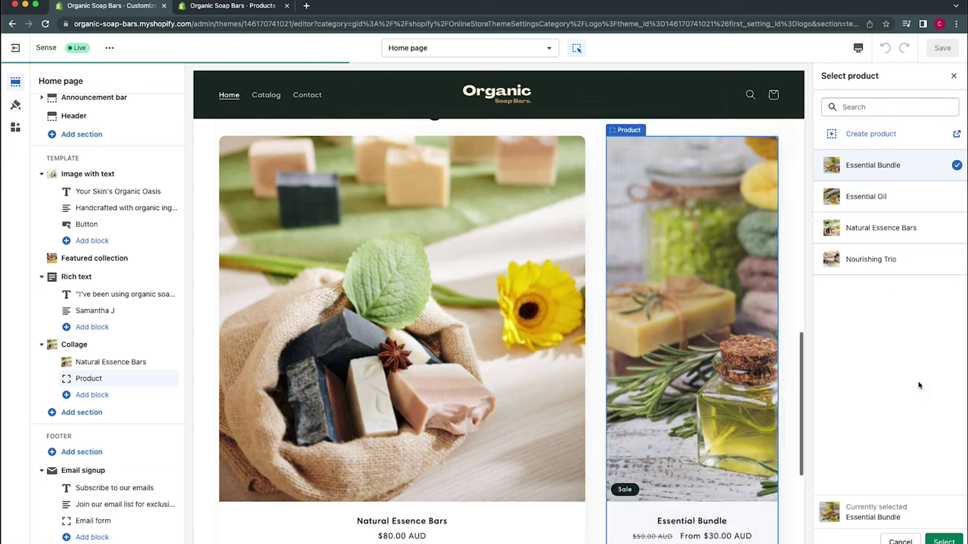
pyautogui.click(111, 376)
# - Add a third Product block to the Collage section, assign Nourishing Trio to it, and review the collage in the preview
pyautogui.click(112, 378)
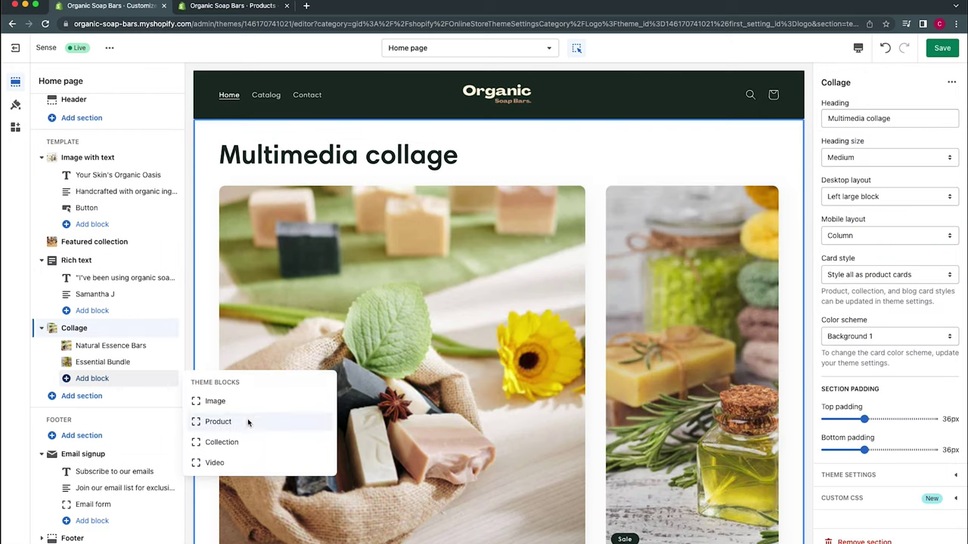
pyautogui.click(248, 422)
pyautogui.click(911, 127)
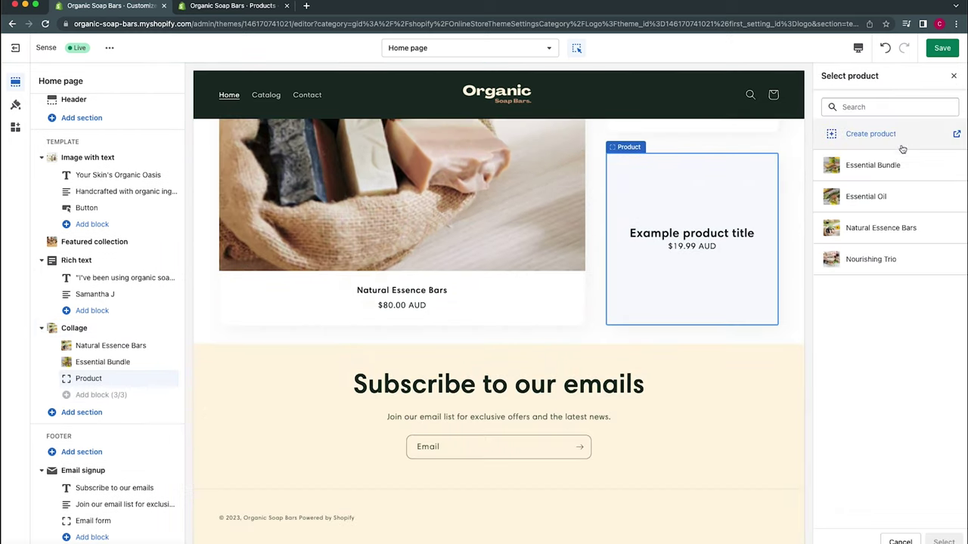
pyautogui.click(898, 262)
pyautogui.click(943, 541)
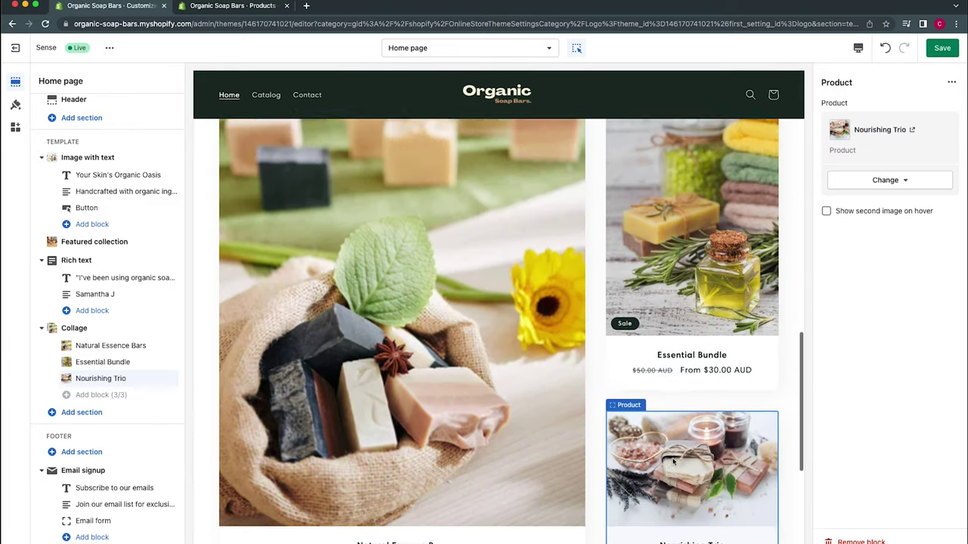
pyautogui.scroll(2, 673, 463)
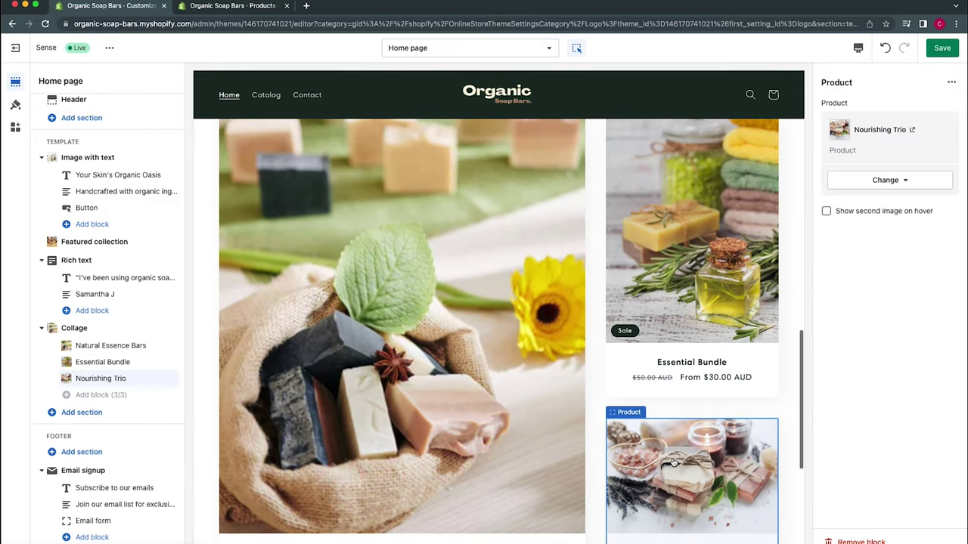
pyautogui.scroll(1, 673, 463)
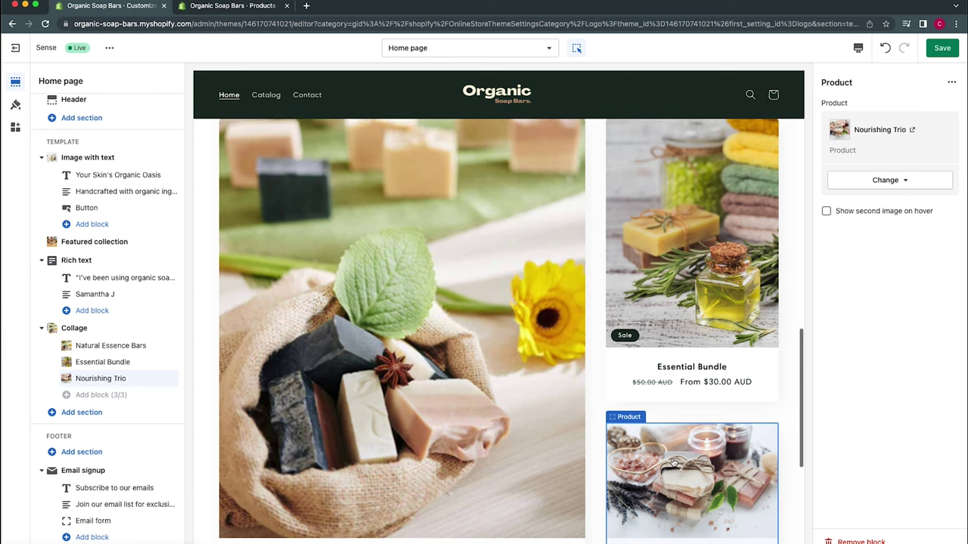
pyautogui.scroll(1, 673, 463)
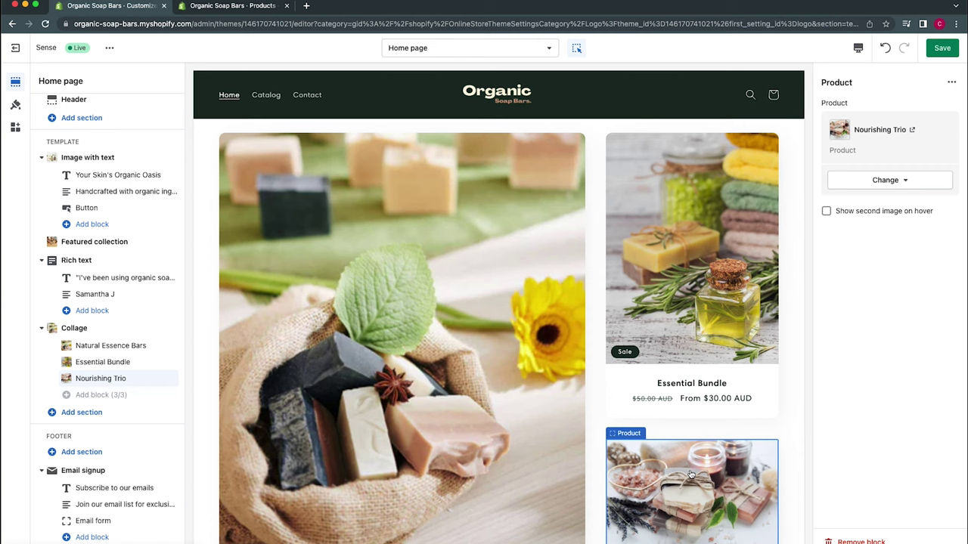
# - Try a different order of the Collage section's product blocks and move Natural Essence Bars back to first place
pyautogui.scroll(-1, 690, 475)
pyautogui.moveTo(169, 378); pyautogui.dragTo(173, 362)
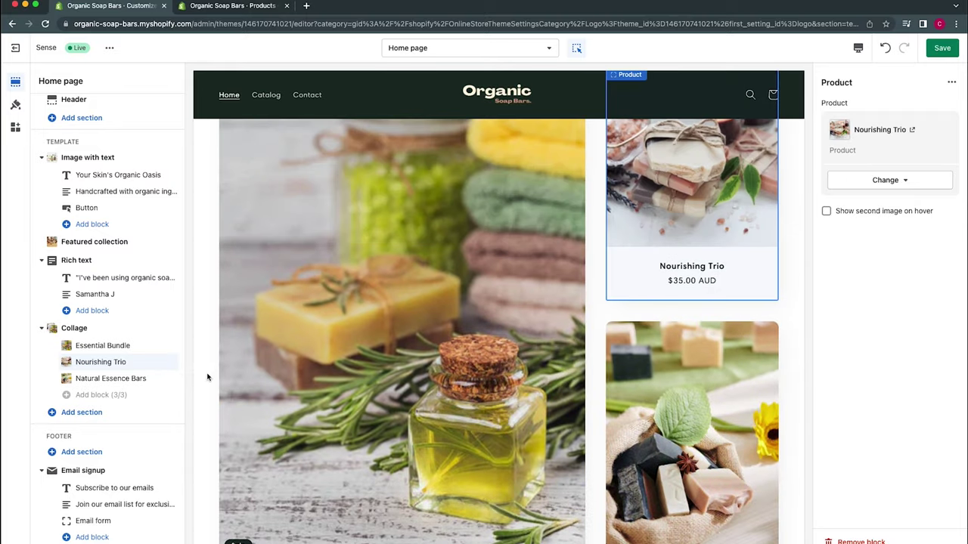
pyautogui.moveTo(171, 378); pyautogui.dragTo(167, 346)
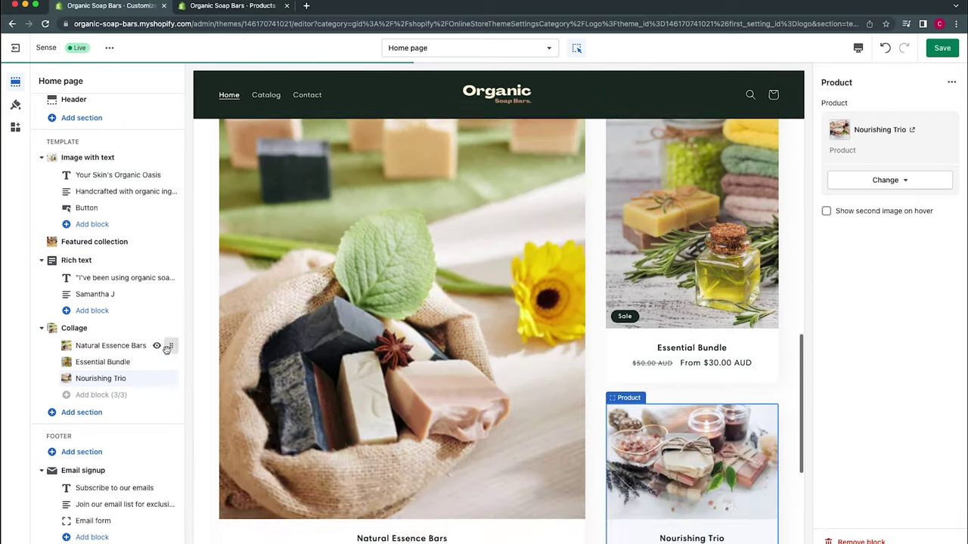
# - Clear the Collage section's heading and review the section between the testimonial and the email signup
pyautogui.scroll(3, 411, 420)
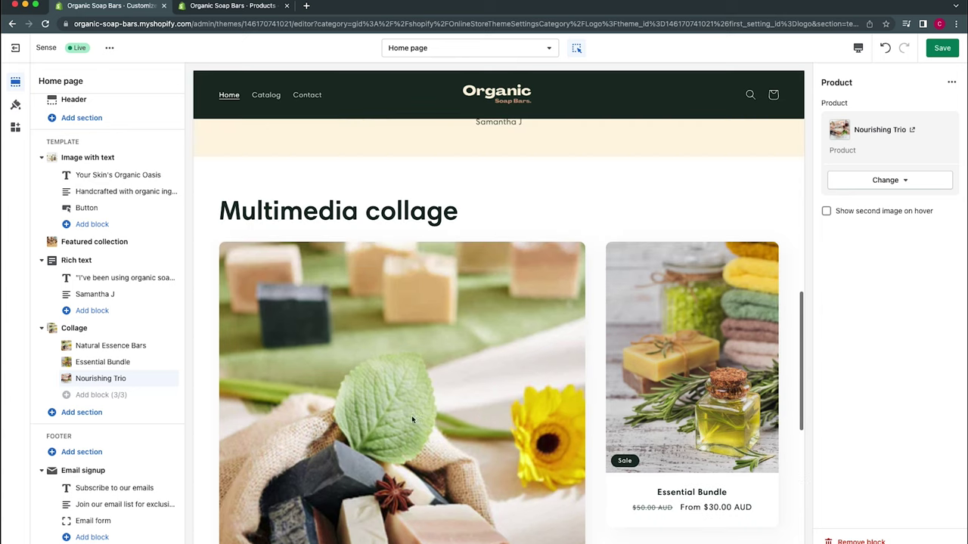
pyautogui.click(496, 217)
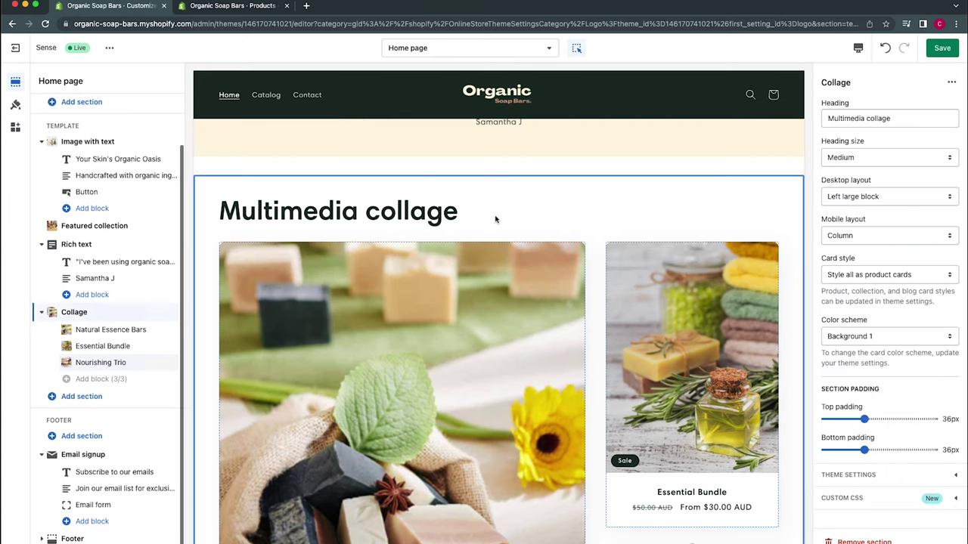
pyautogui.tripleClick(916, 118)
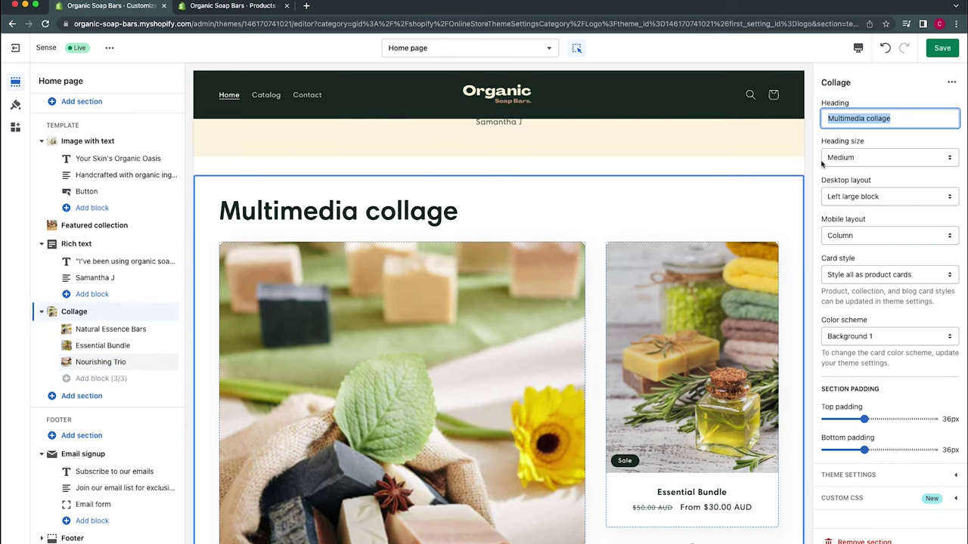
pyautogui.press('BackSpace')
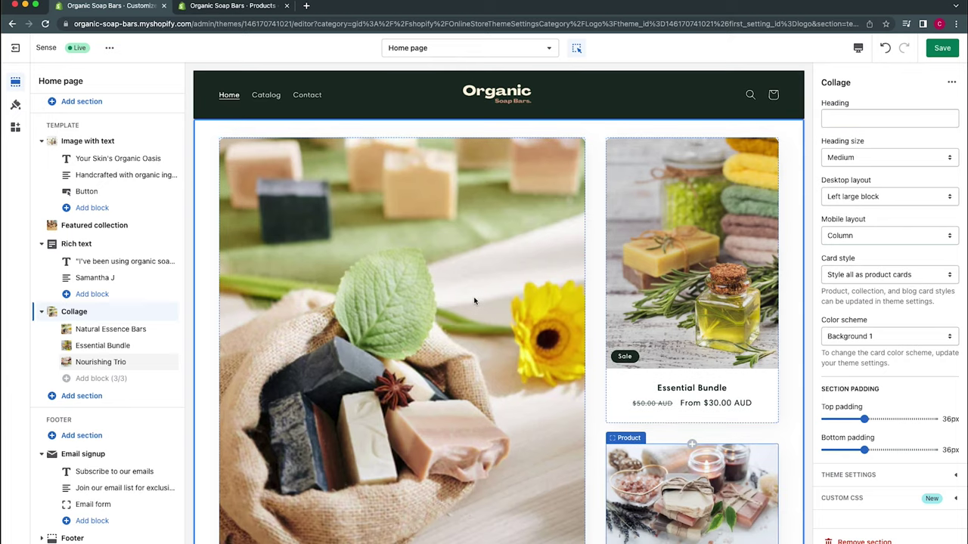
pyautogui.scroll(1, 474, 301)
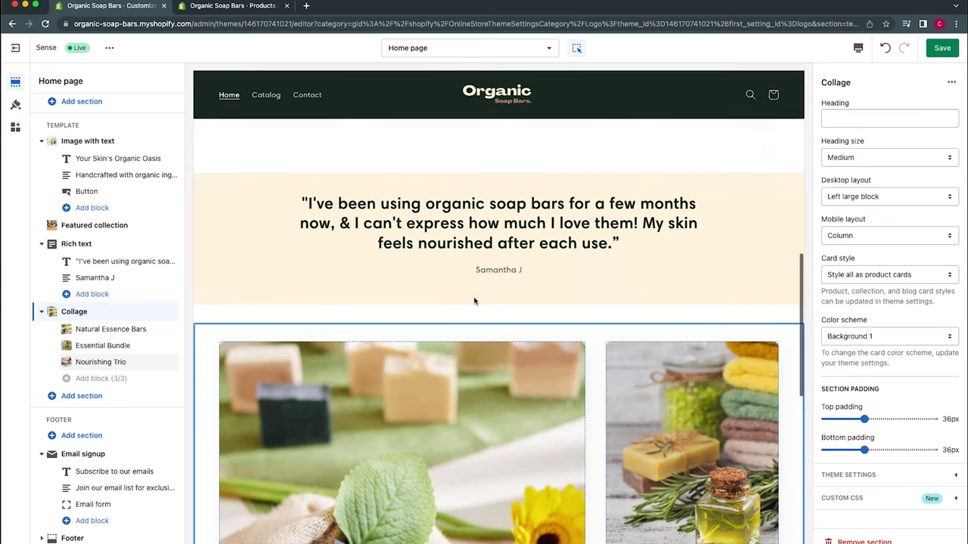
pyautogui.scroll(-5, 499, 363)
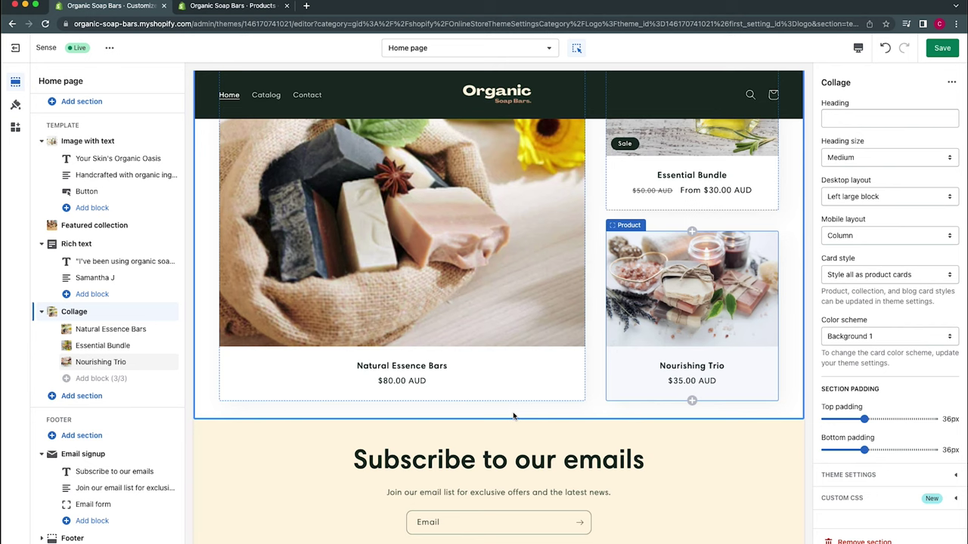
# - Add a Multicolumn section below the Collage section and clear its heading
pyautogui.click(114, 401)
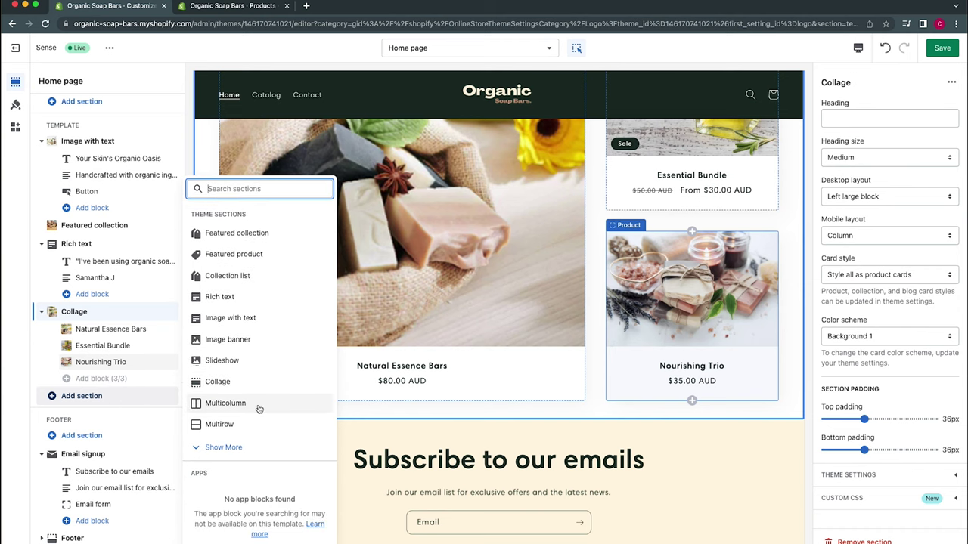
pyautogui.click(258, 409)
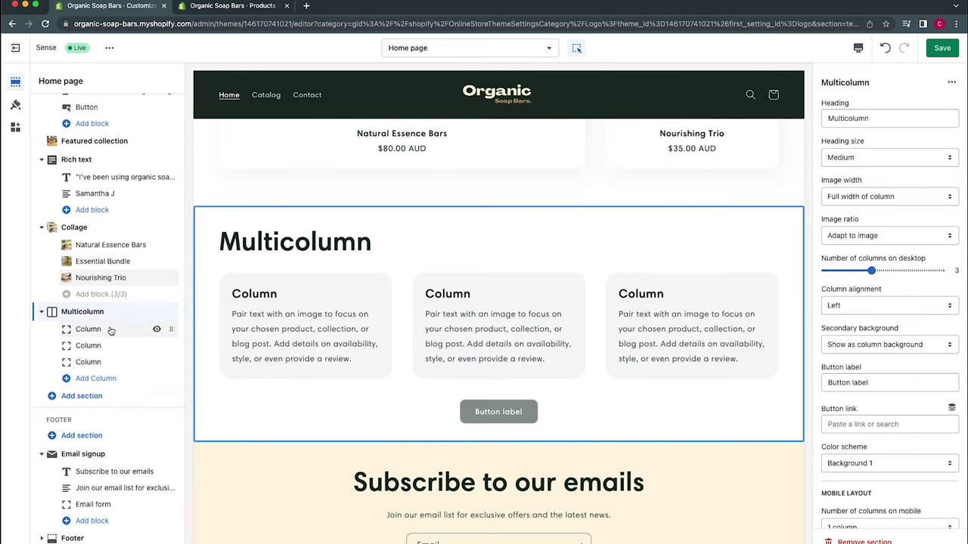
pyautogui.click(111, 331)
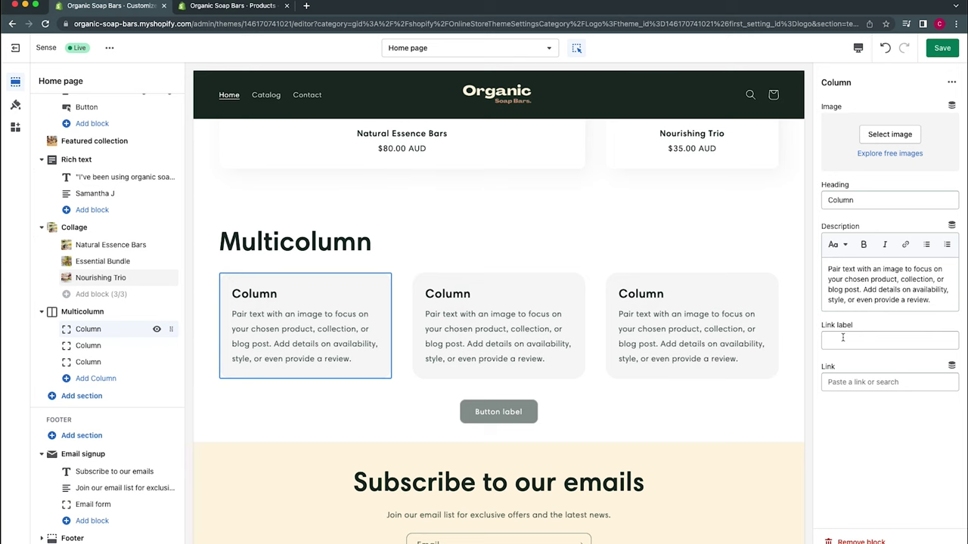
pyautogui.click(108, 317)
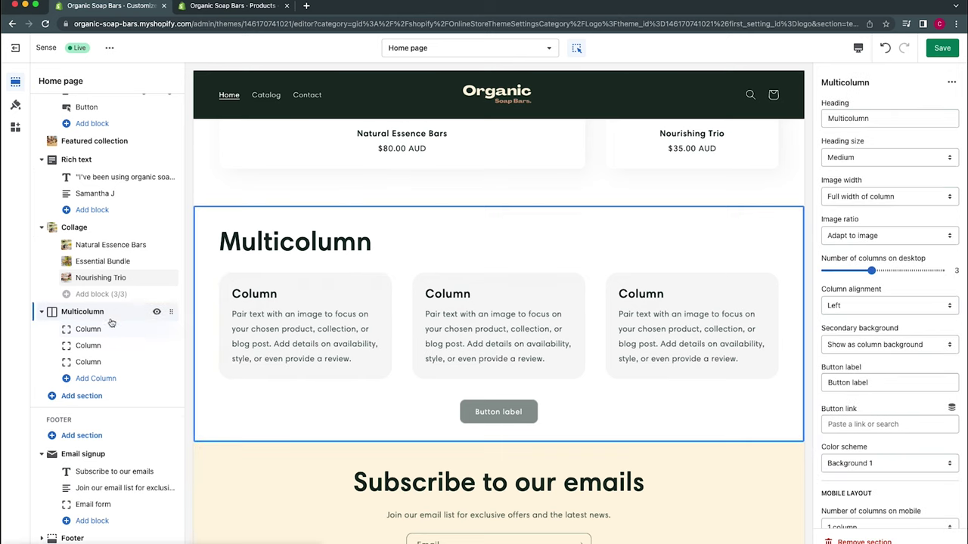
pyautogui.click(889, 117)
pyautogui.doubleClick(895, 118)
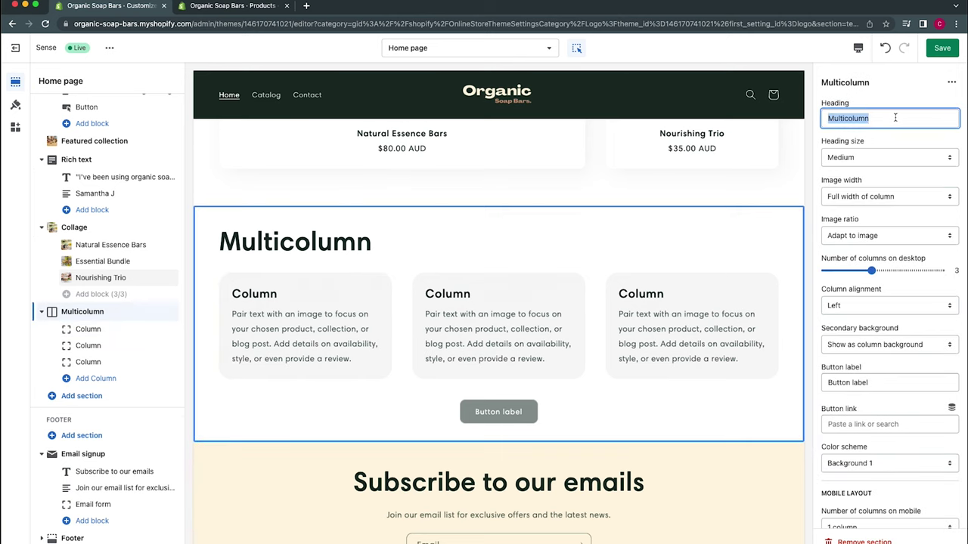
pyautogui.press('BackSpace')
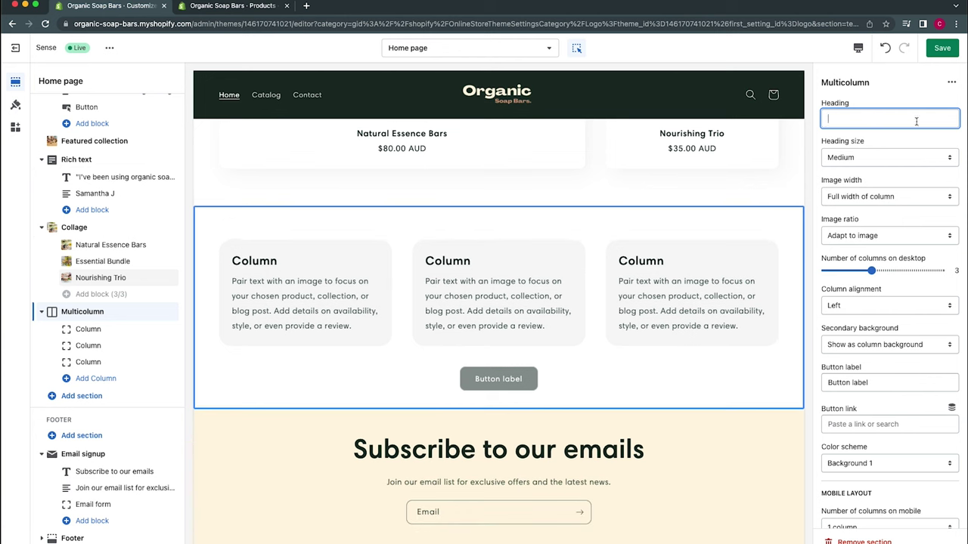
# - Set the Multicolumn section to 4 columns on desktop and its column alignment to Center
pyautogui.scroll(-1, 931, 226)
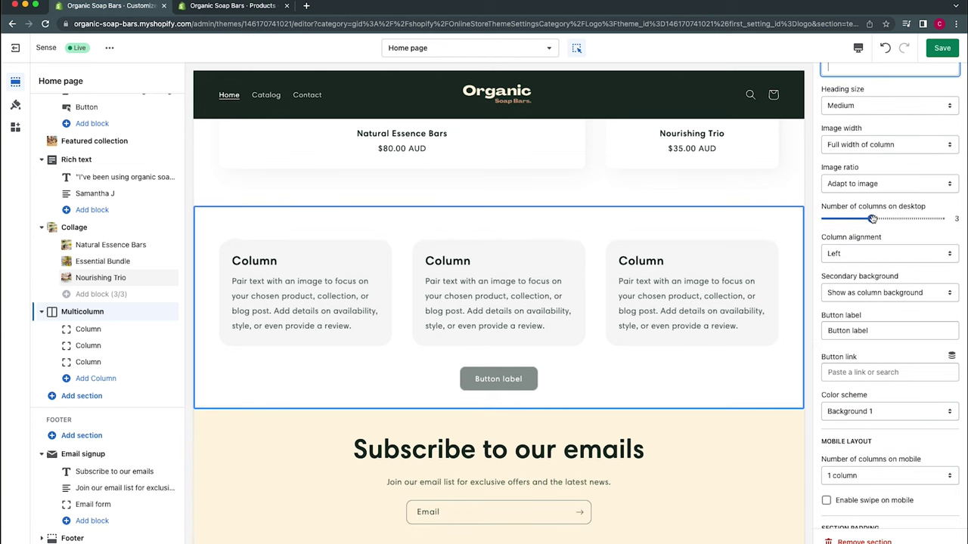
pyautogui.moveTo(872, 218); pyautogui.dragTo(894, 218)
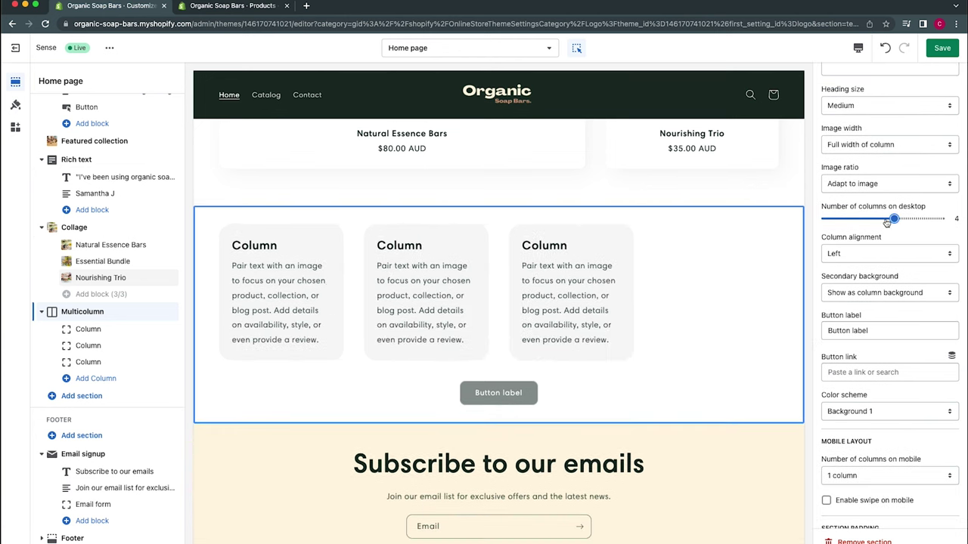
pyautogui.click(900, 257)
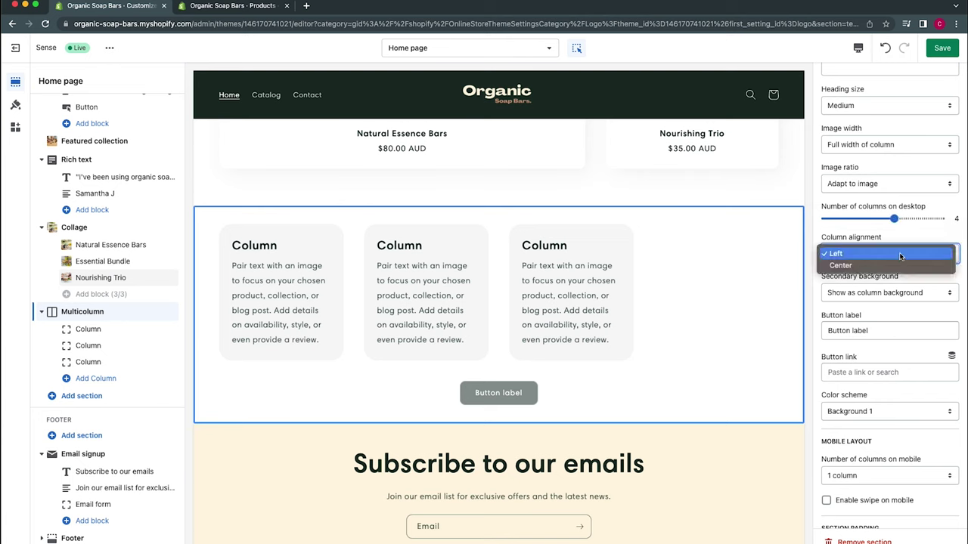
pyautogui.click(894, 263)
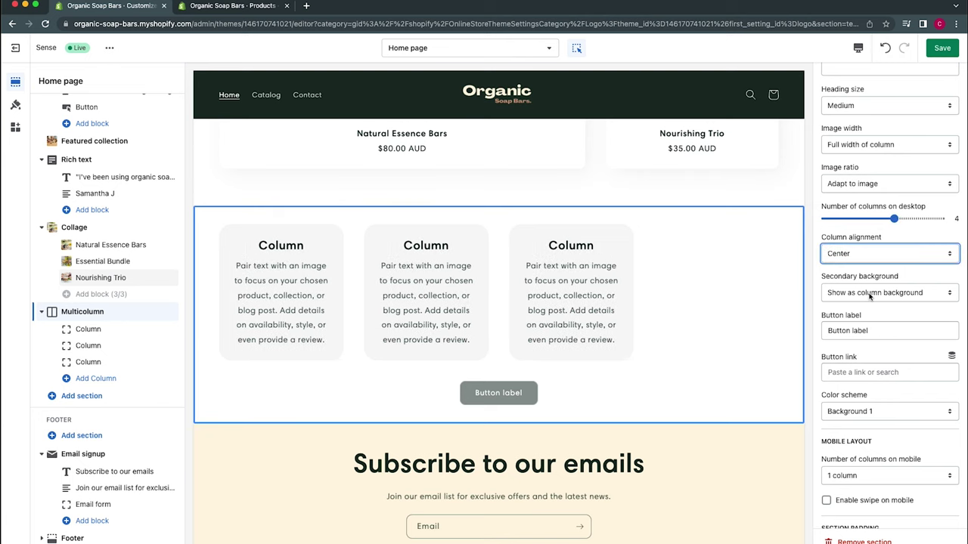
# - Set the Multicolumn section's secondary background to None and clear its button label
pyautogui.click(870, 295)
pyautogui.click(869, 281)
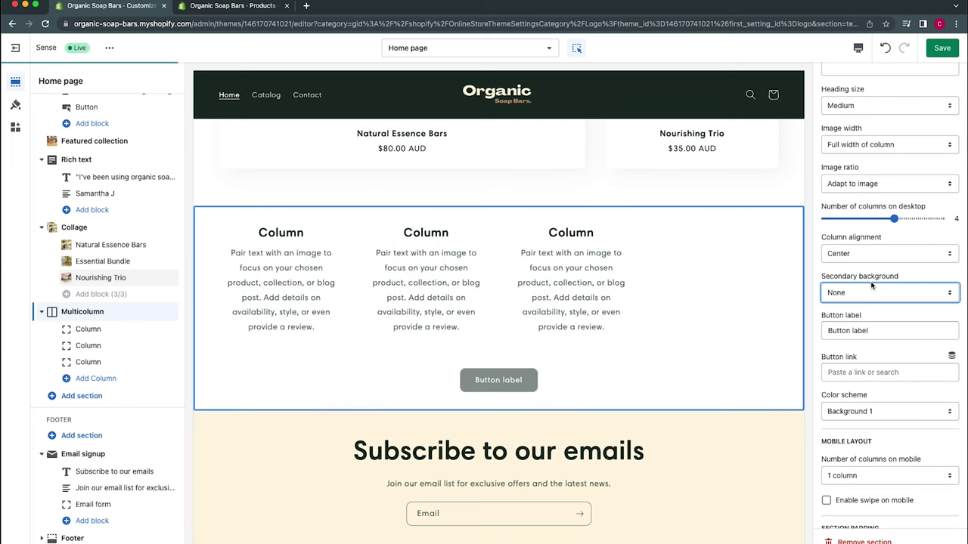
pyautogui.press('Tab')
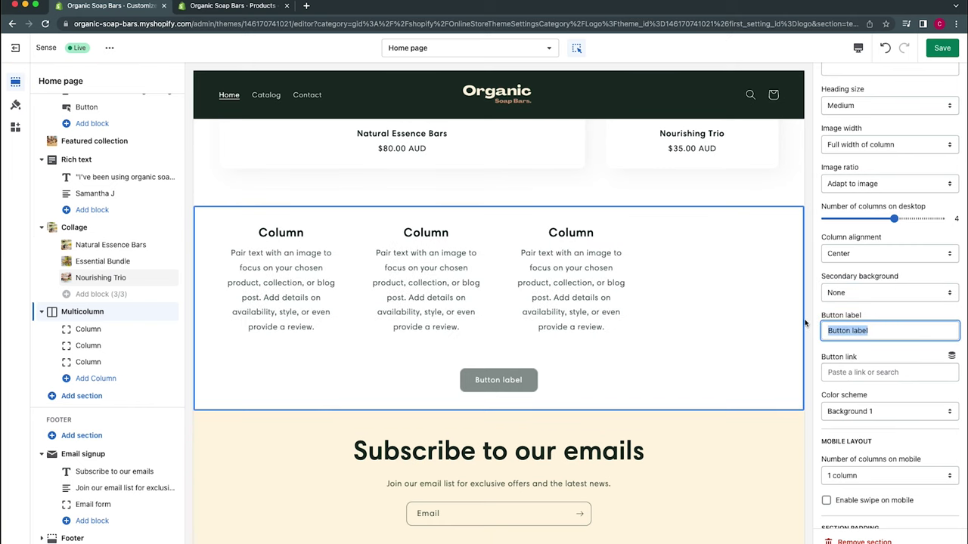
pyautogui.press('BackSpace')
pyautogui.scroll(-1, 871, 371)
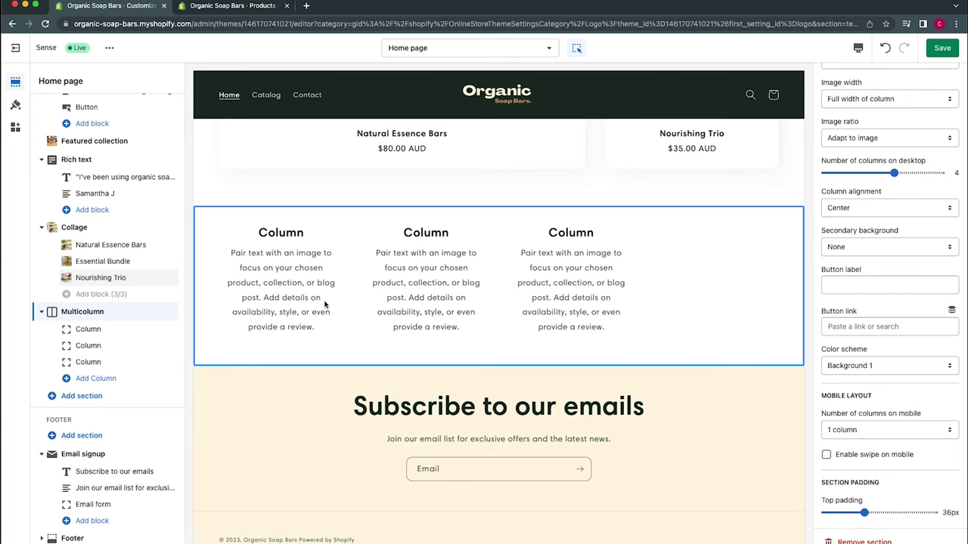
# - Give the first column the vegan-icon image, the heading Vegan and the description "Our entire collection is vegan and cruelty free."
pyautogui.click(88, 328)
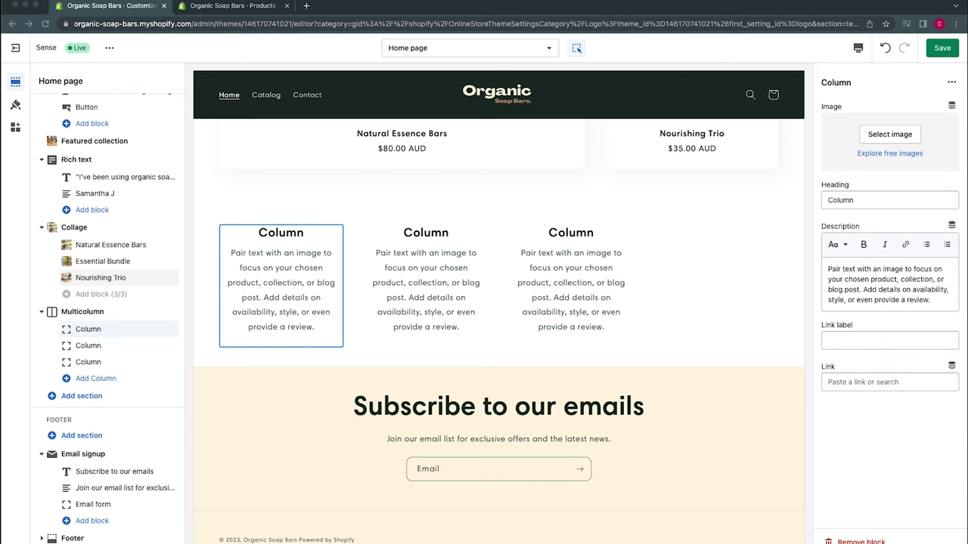
pyautogui.moveTo(966, 276); pyautogui.dragTo(888, 140)
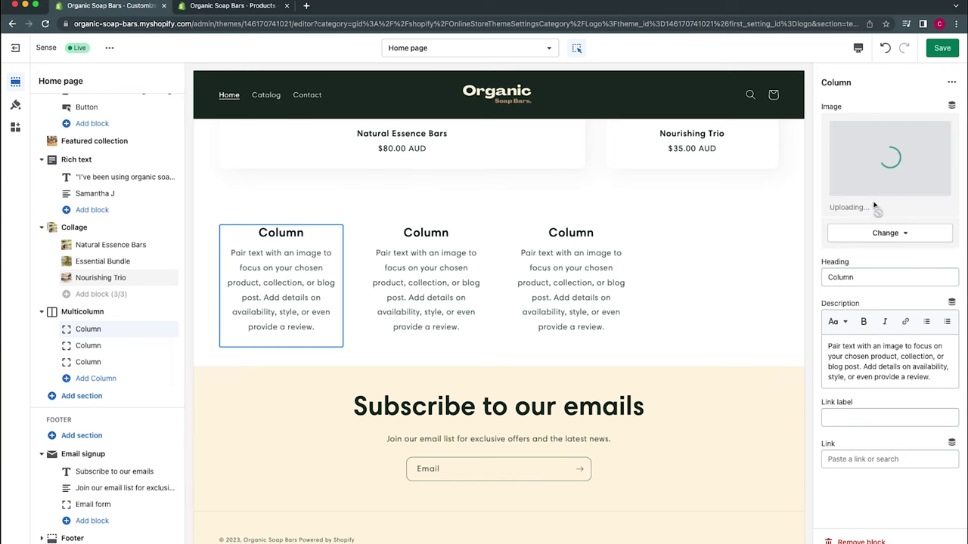
pyautogui.tripleClick(869, 275)
pyautogui.write('Vegan')
pyautogui.tripleClick(893, 363)
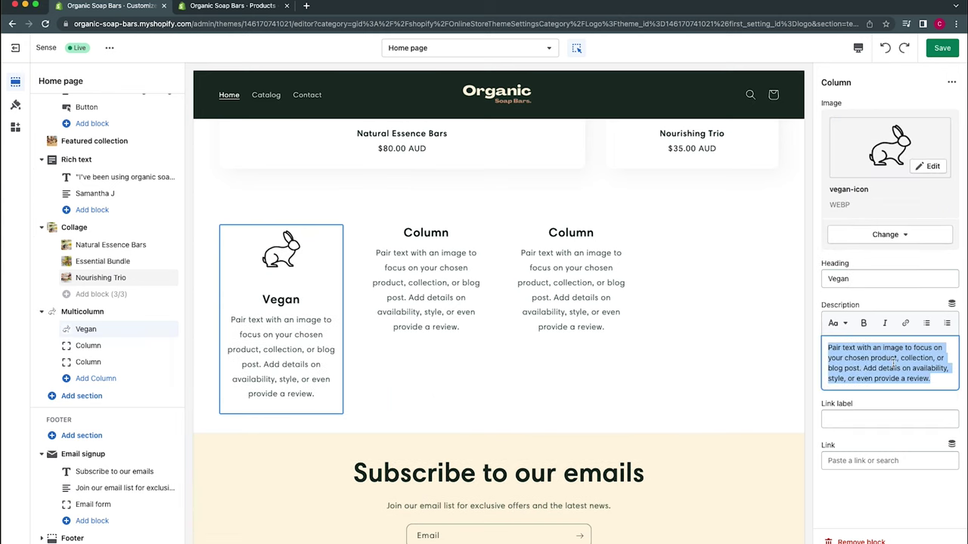
pyautogui.write('Our entire collection is vegan and cruelty free.')
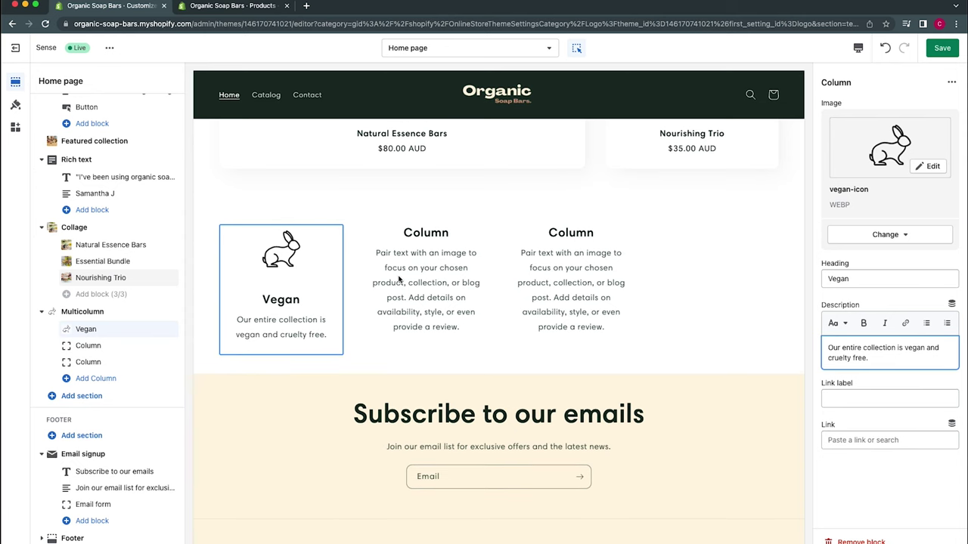
# - Fill in the second and third columns as Natural and Recyclable, and add a fourth column for Compostable
pyautogui.click(371, 280)
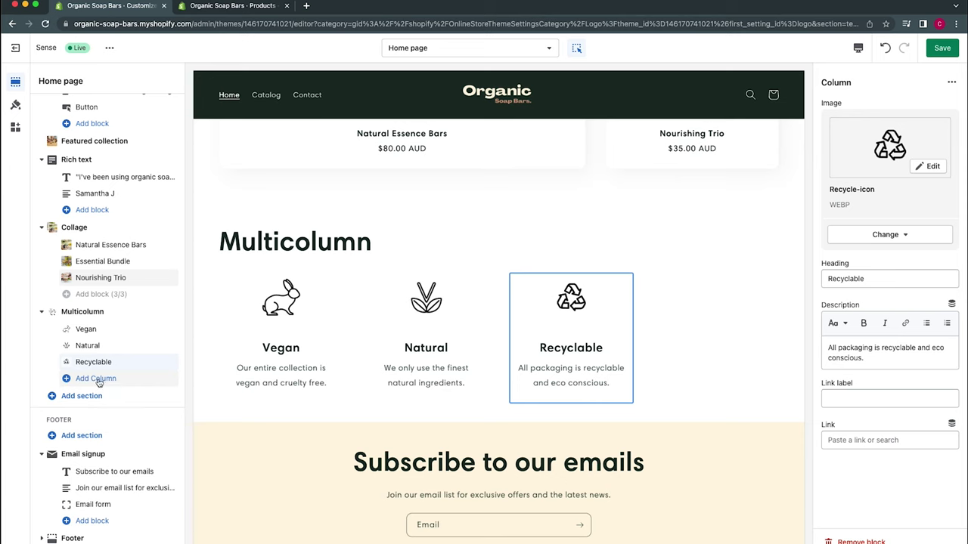
pyautogui.click(96, 378)
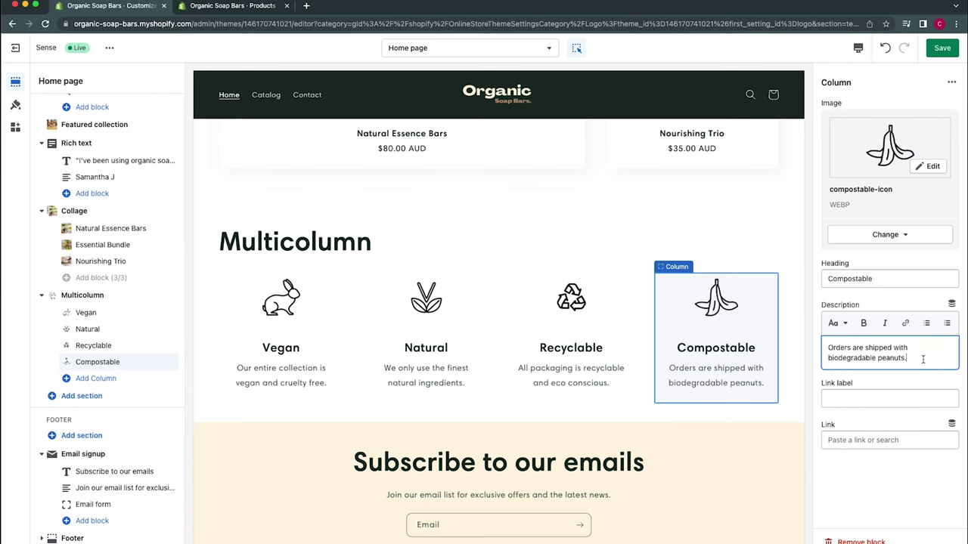
# - Remove the Multicolumn heading above the four icon columns
pyautogui.click(477, 265)
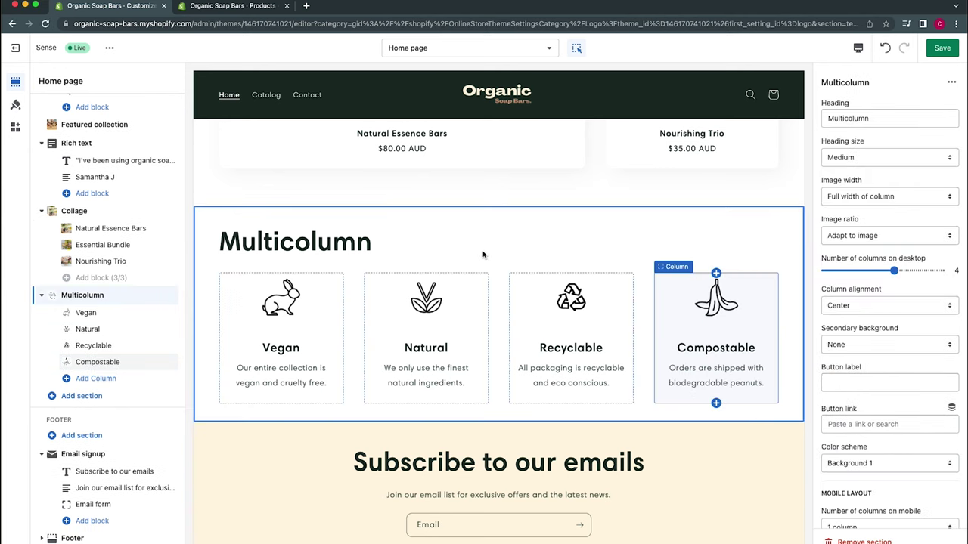
pyautogui.click(914, 119)
pyautogui.hotkey('ctrl', 'a')
pyautogui.press('BackSpace')
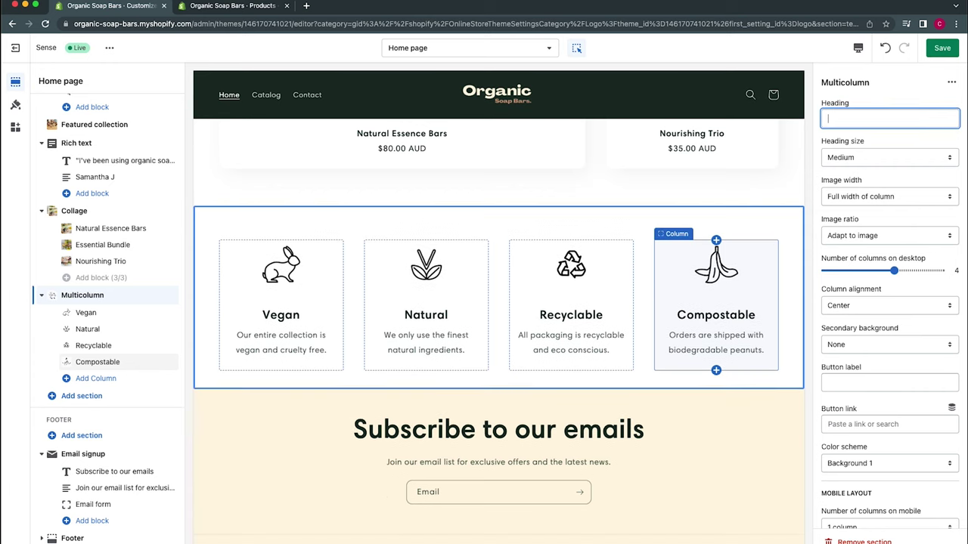
pyautogui.click(102, 295)
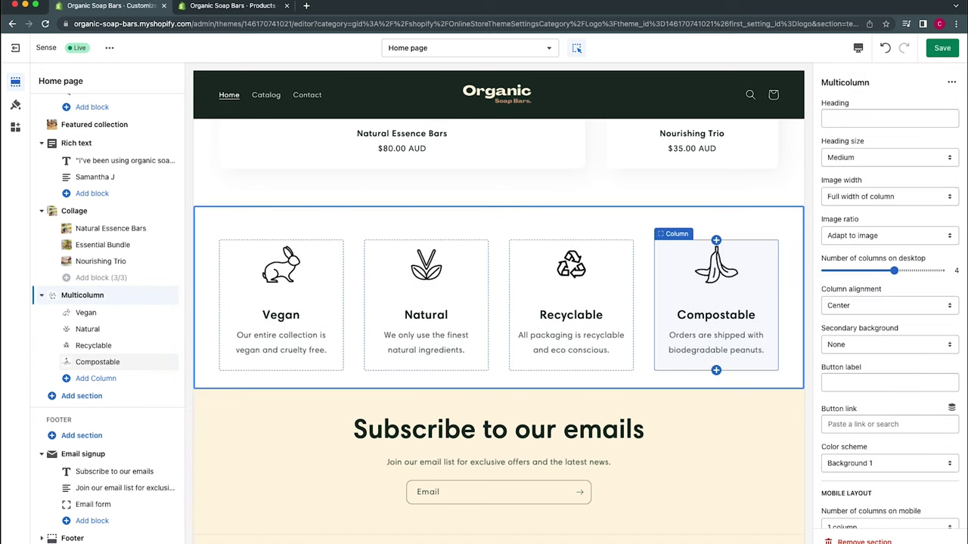
pyautogui.click(514, 374)
pyautogui.click(510, 388)
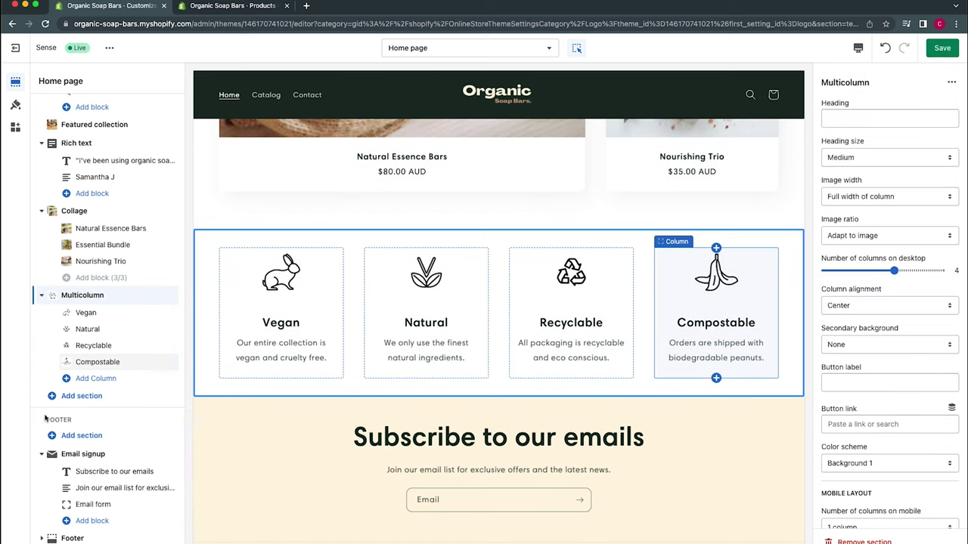
# - Add a Collection list section below the Multicolumn section and assign Handmade Bars to its first Collection block
pyautogui.click(83, 396)
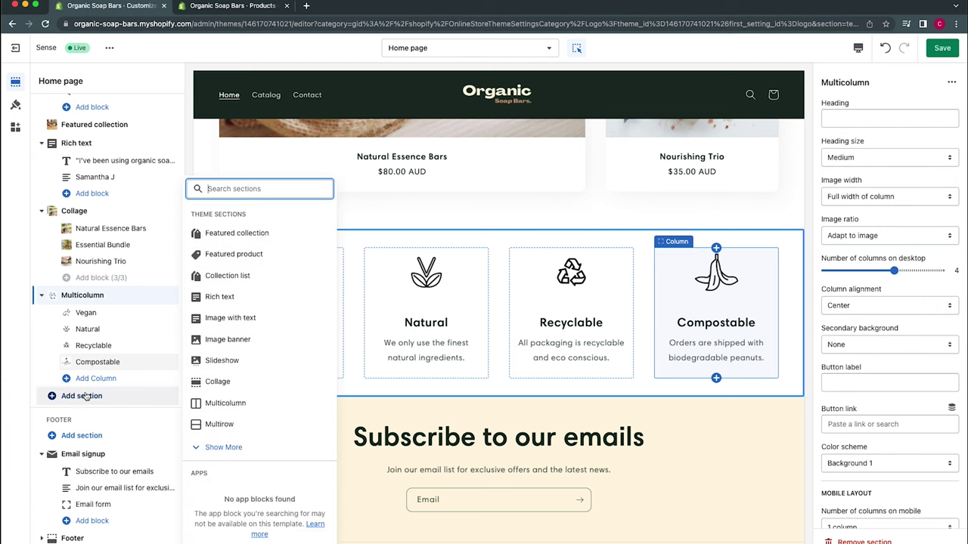
pyautogui.click(303, 279)
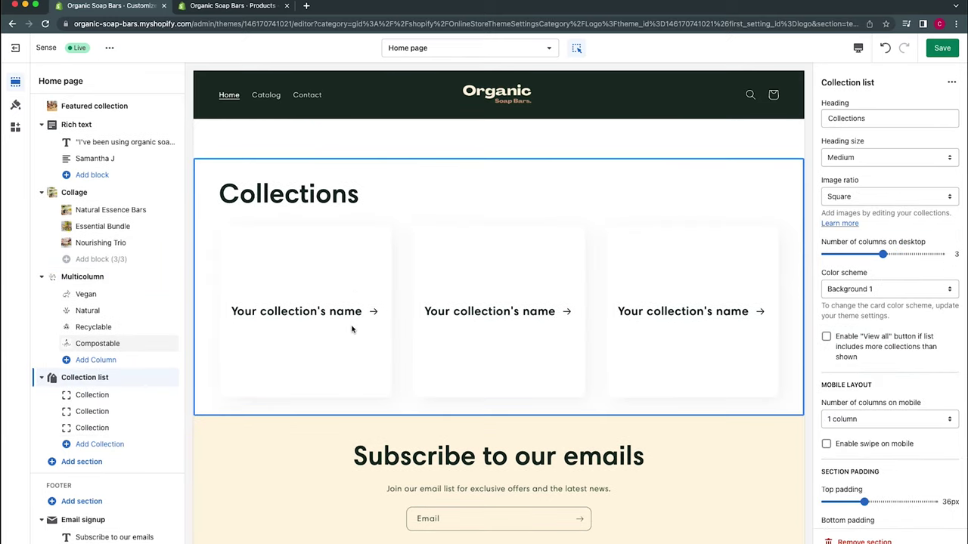
pyautogui.click(102, 396)
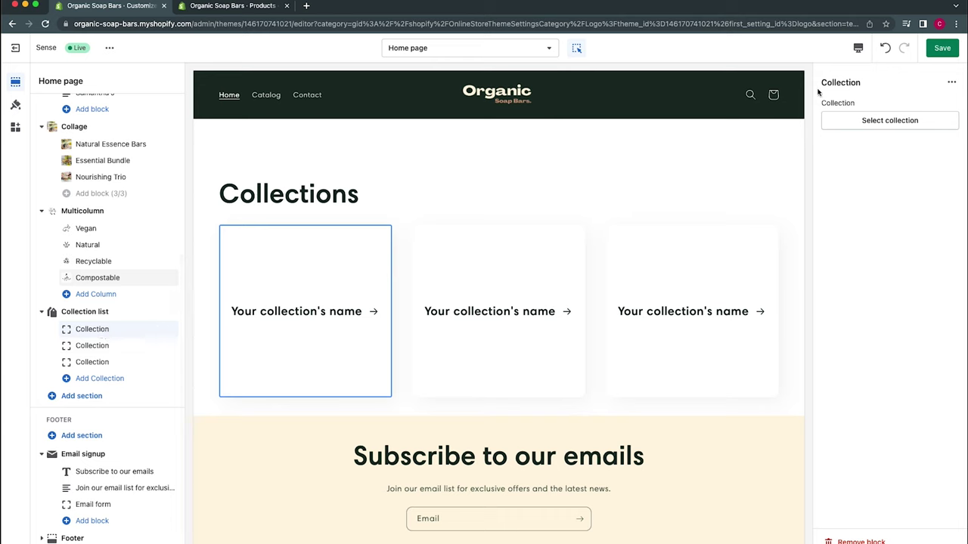
pyautogui.click(852, 120)
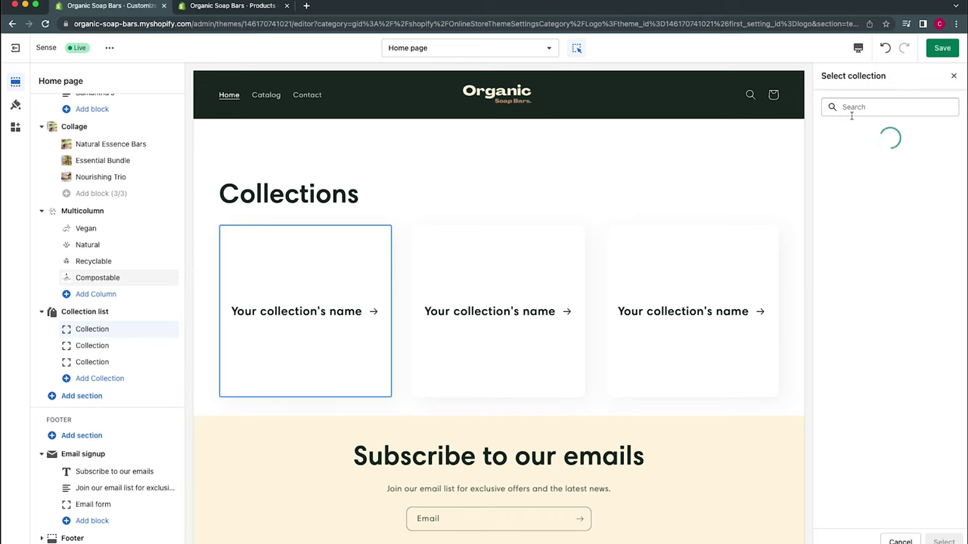
pyautogui.click(902, 166)
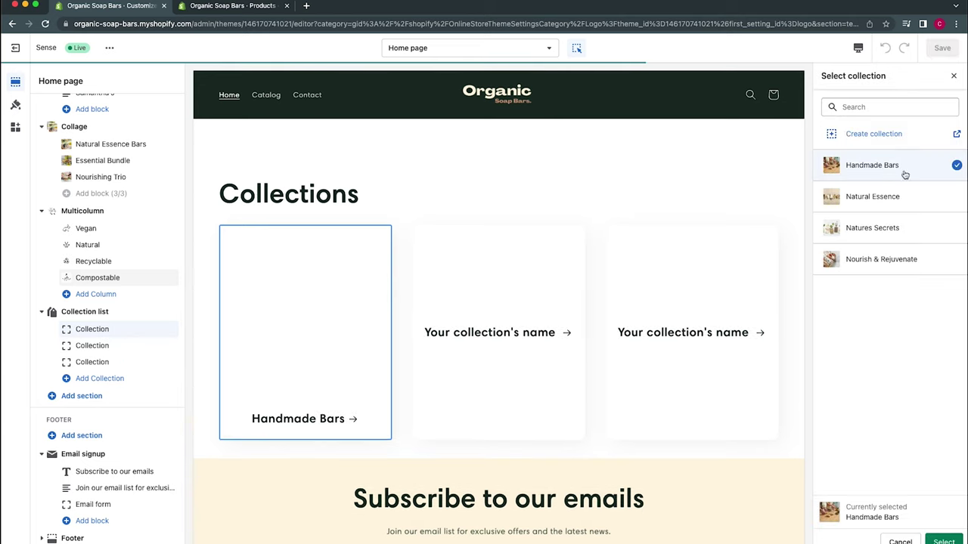
pyautogui.click(943, 542)
# - Assign Natural Essence and Natures Secrets to the remaining Collection blocks and add a fourth block for Nourish & Rejuvenate
pyautogui.click(97, 346)
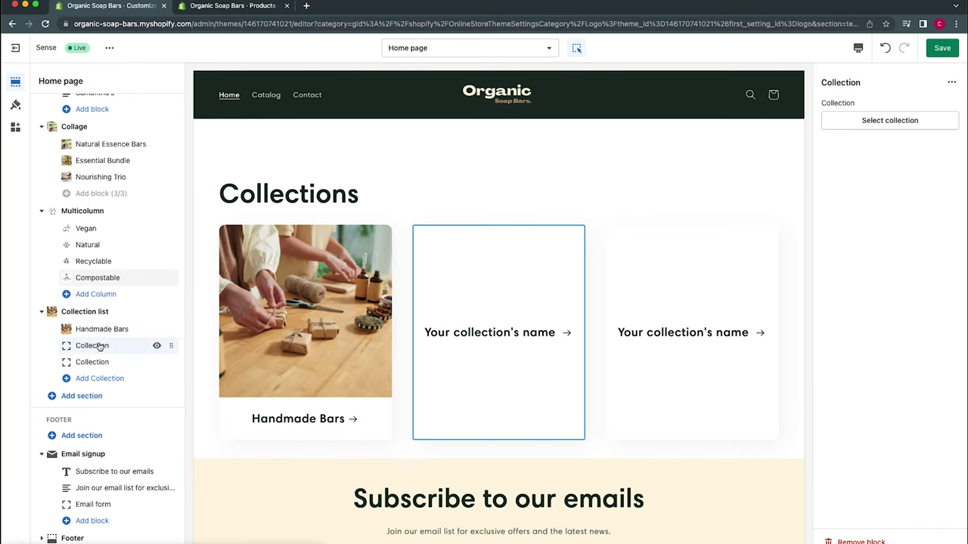
pyautogui.click(908, 121)
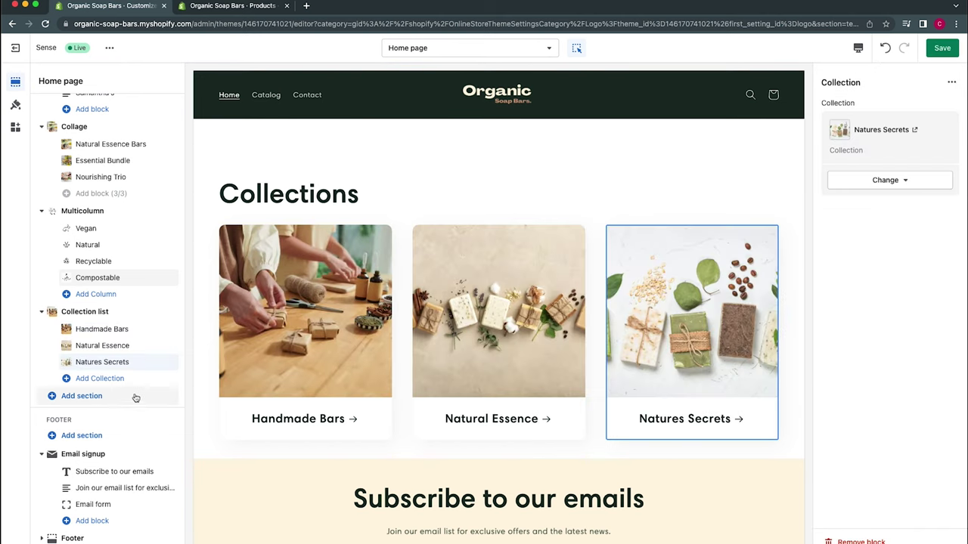
pyautogui.click(125, 380)
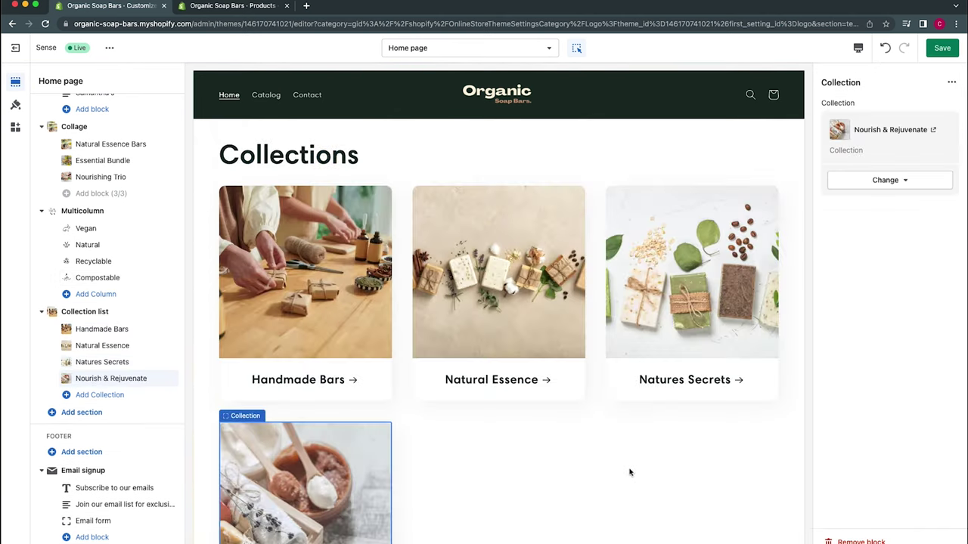
# - Try the Collection list section with 4 and with 2 columns on desktop
pyautogui.click(629, 472)
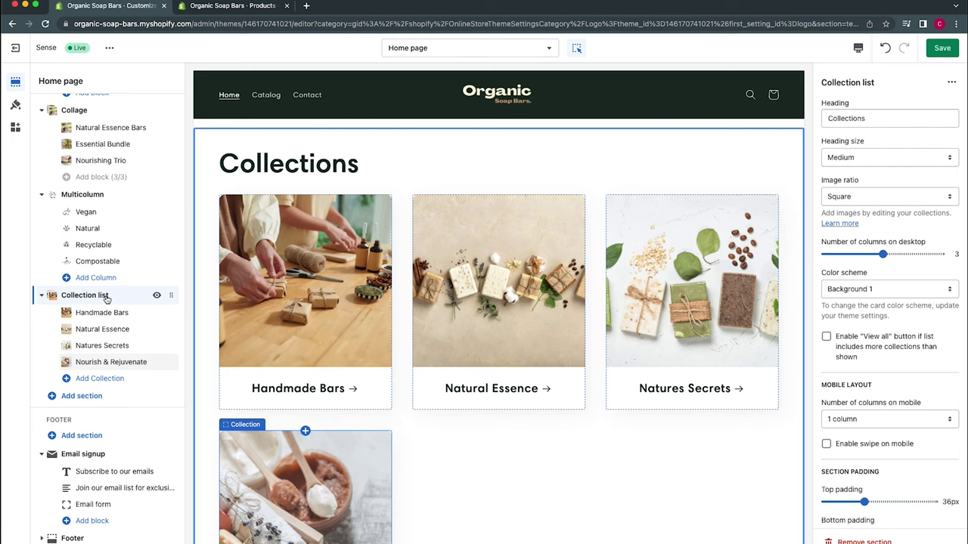
pyautogui.click(883, 254)
pyautogui.moveTo(882, 254); pyautogui.dragTo(911, 254)
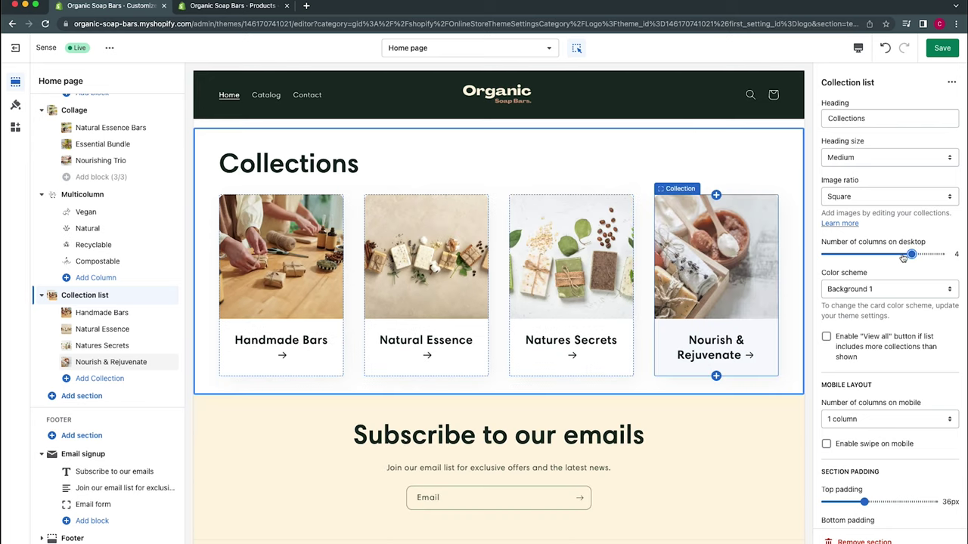
pyautogui.moveTo(909, 254); pyautogui.dragTo(854, 254)
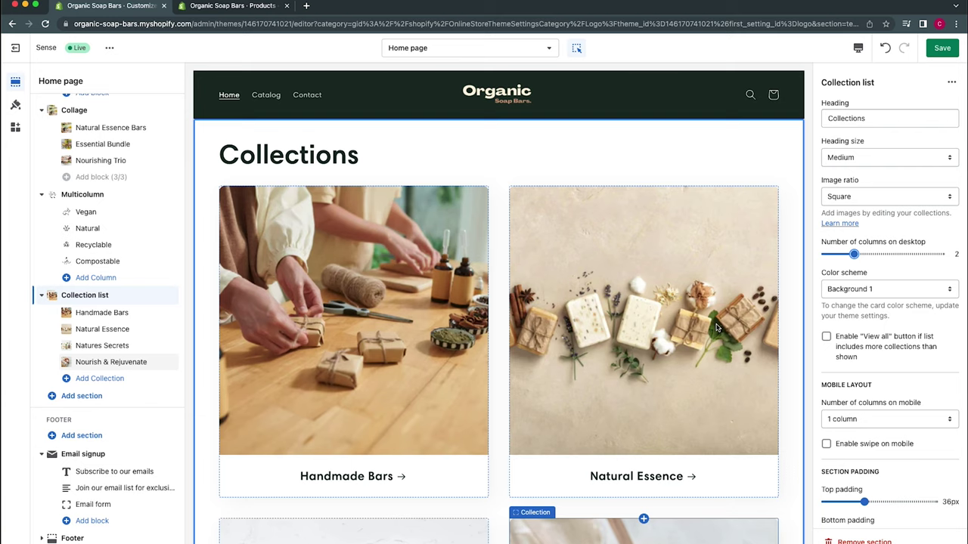
pyautogui.scroll(-4, 716, 326)
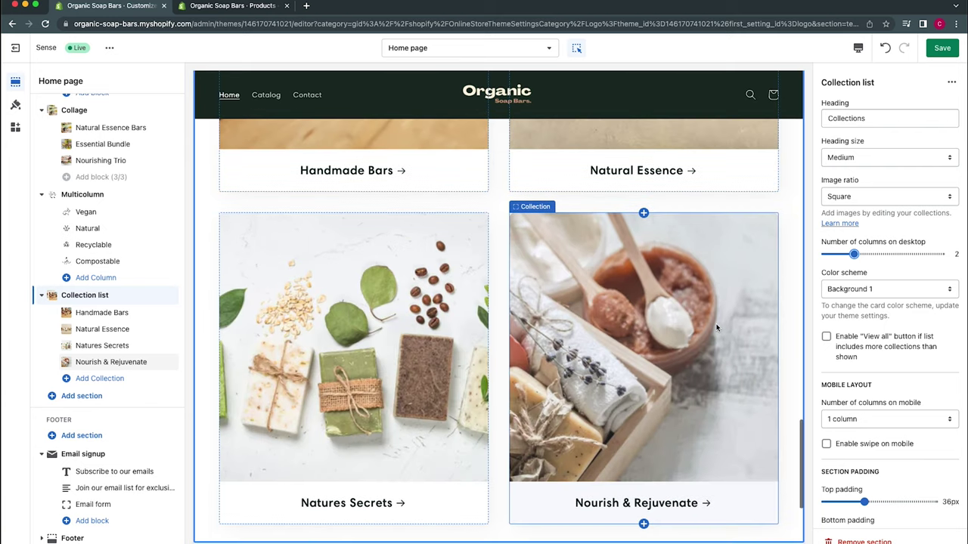
pyautogui.scroll(1, 716, 327)
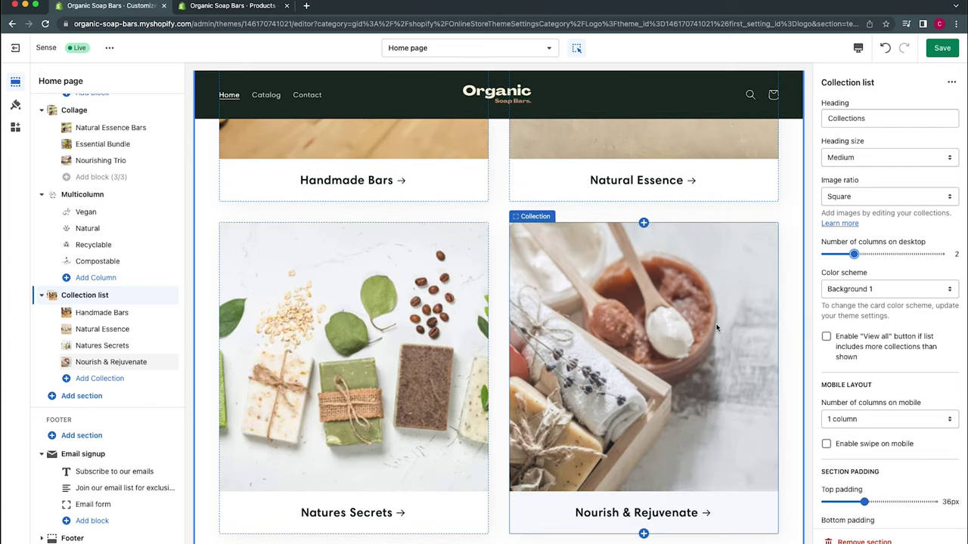
# - Remove the Natures Secrets block from the Collection list and set its desktop columns to 3, keeping the Square image ratio
pyautogui.click(441, 312)
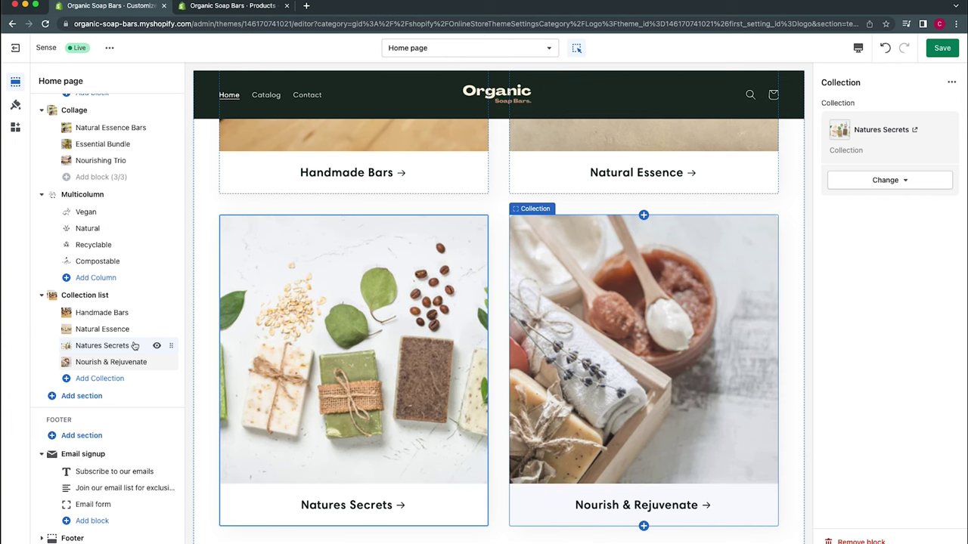
pyautogui.click(860, 542)
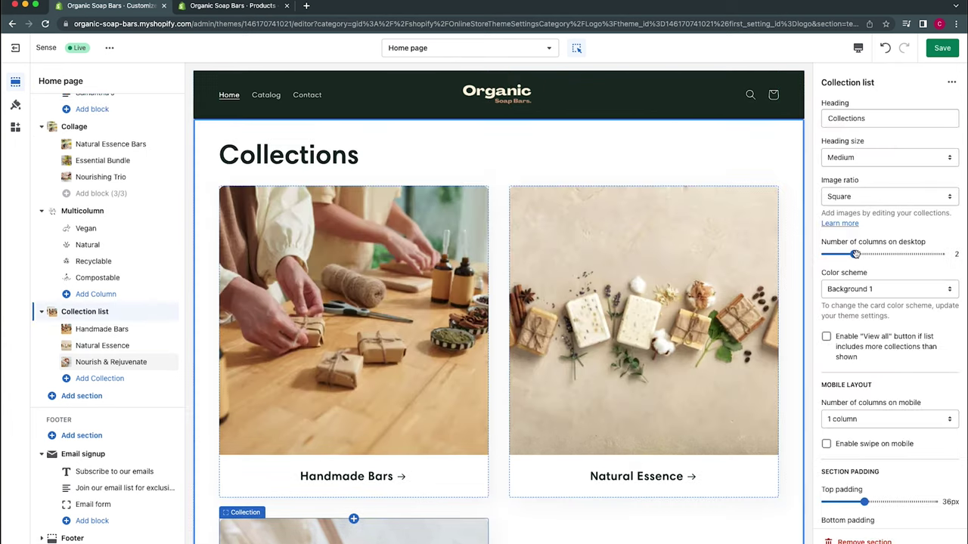
pyautogui.moveTo(855, 254); pyautogui.dragTo(882, 254)
pyautogui.click(906, 198)
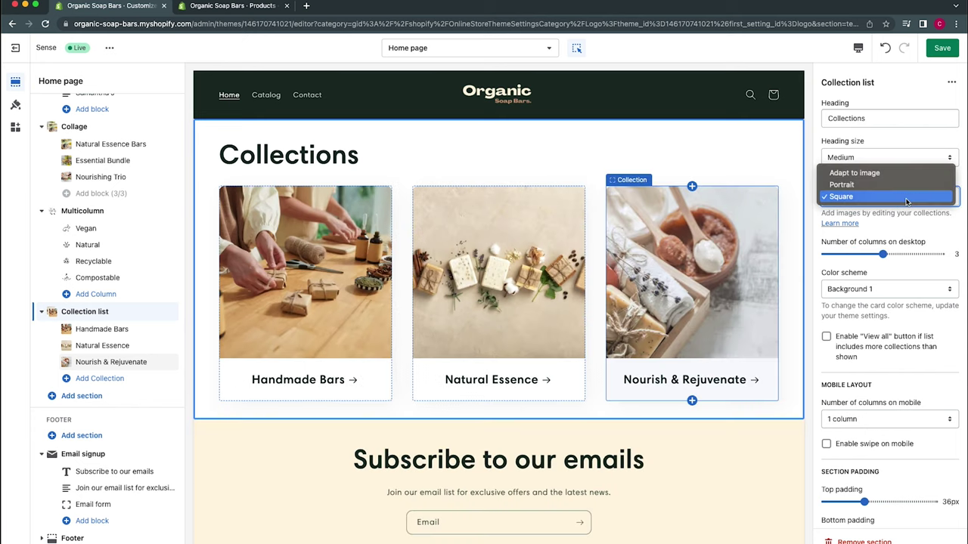
pyautogui.click(906, 199)
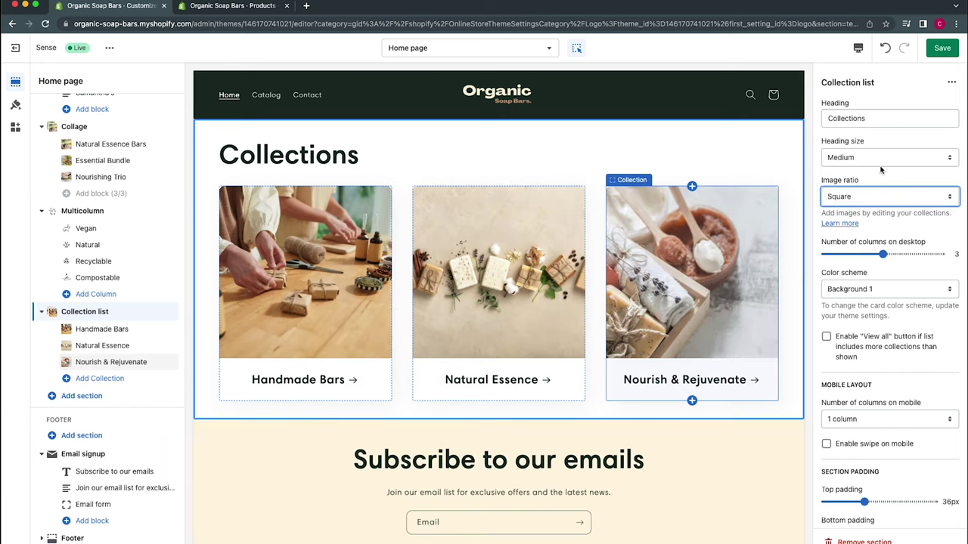
# - Clear the Collection list section's heading and review the section together with the Multicolumn icons above it
pyautogui.click(884, 117)
pyautogui.hotkey('ctrl', 'a')
pyautogui.press('BackSpace')
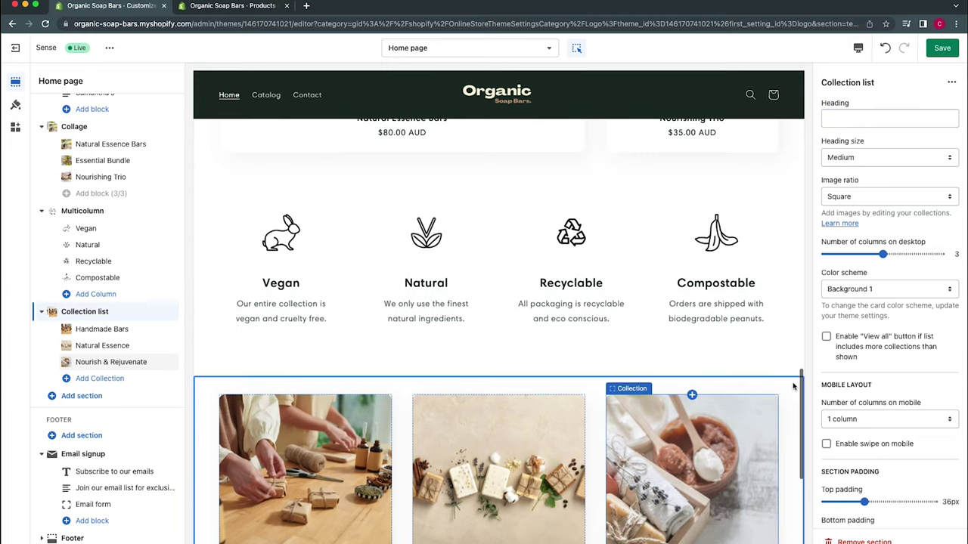
pyautogui.scroll(3, 793, 386)
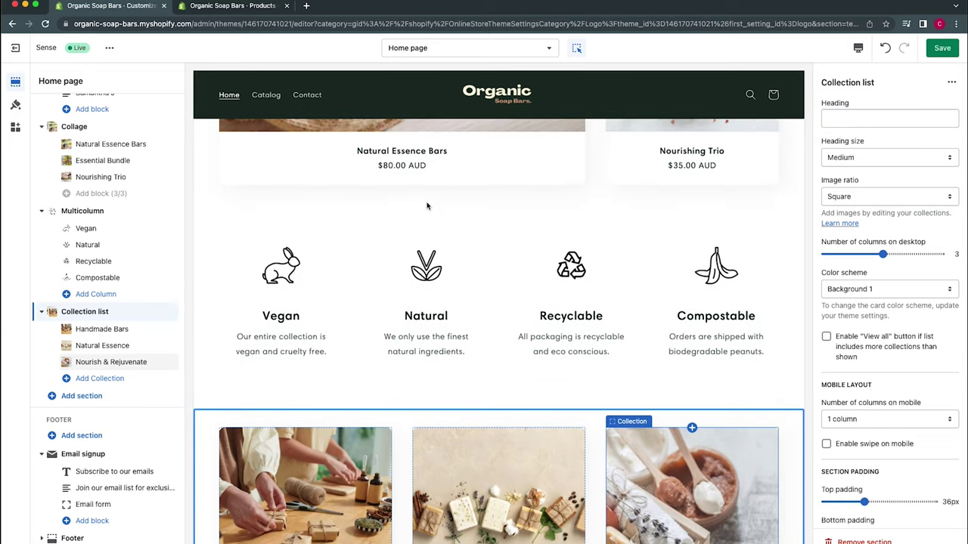
pyautogui.scroll(-6, 495, 433)
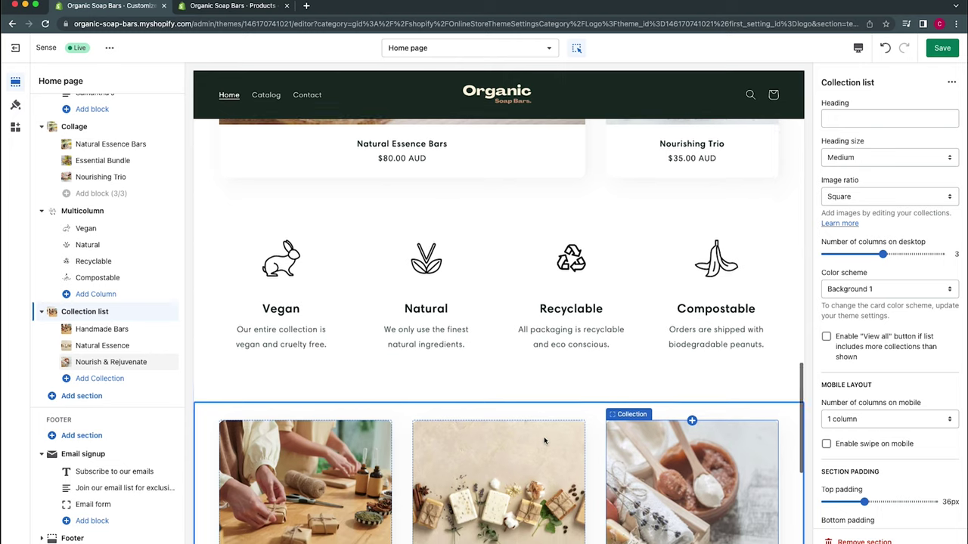
pyautogui.scroll(2, 701, 440)
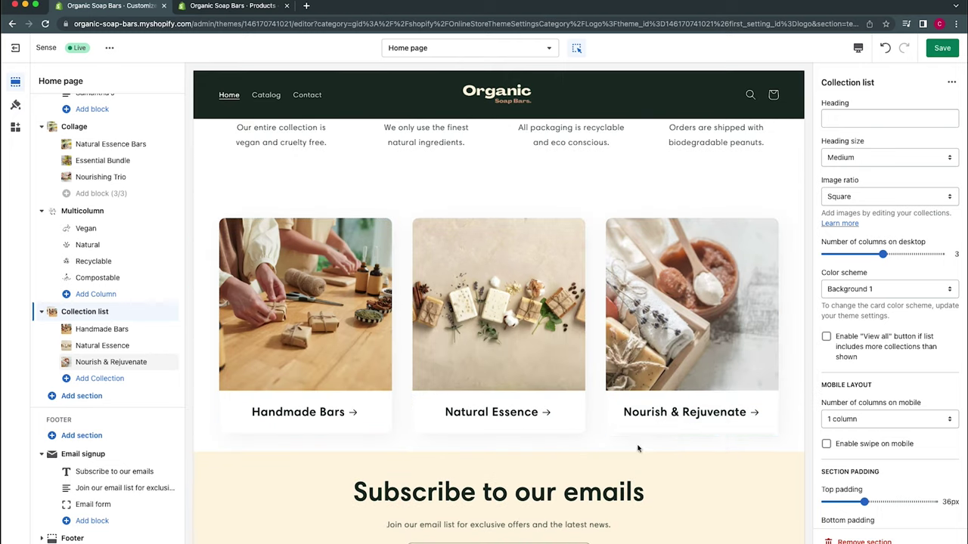
pyautogui.scroll(-1, 643, 446)
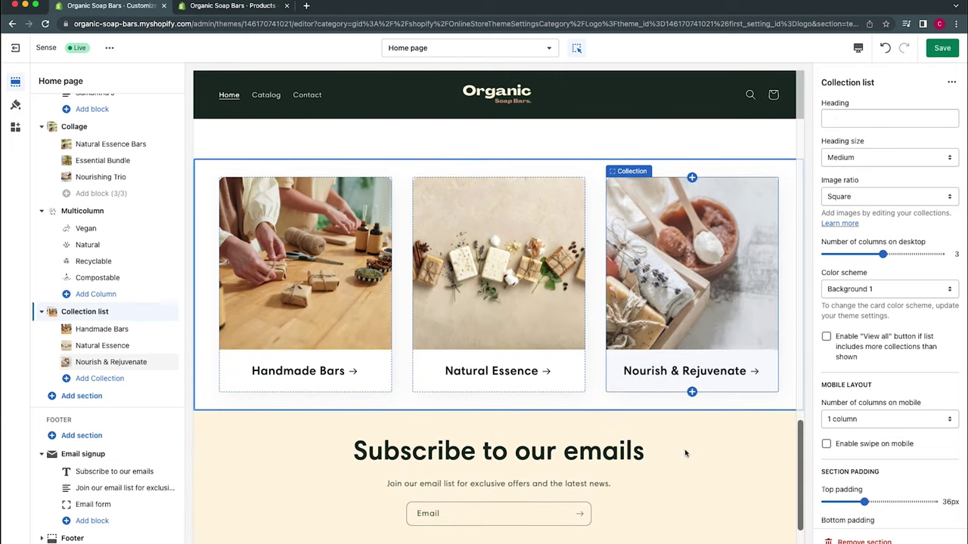
# - Set the Collection list section's bottom padding to 72px and save the theme
pyautogui.scroll(-2, 868, 465)
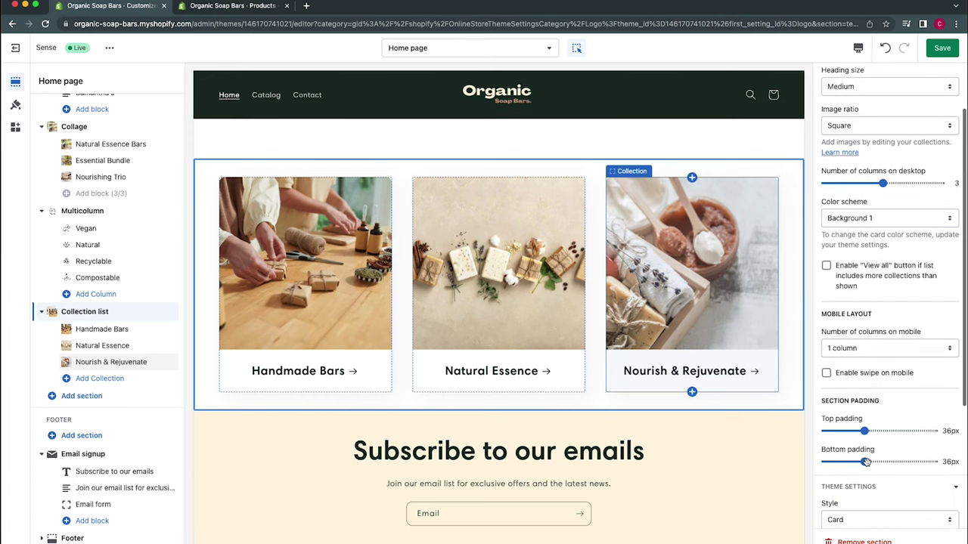
pyautogui.click(866, 462)
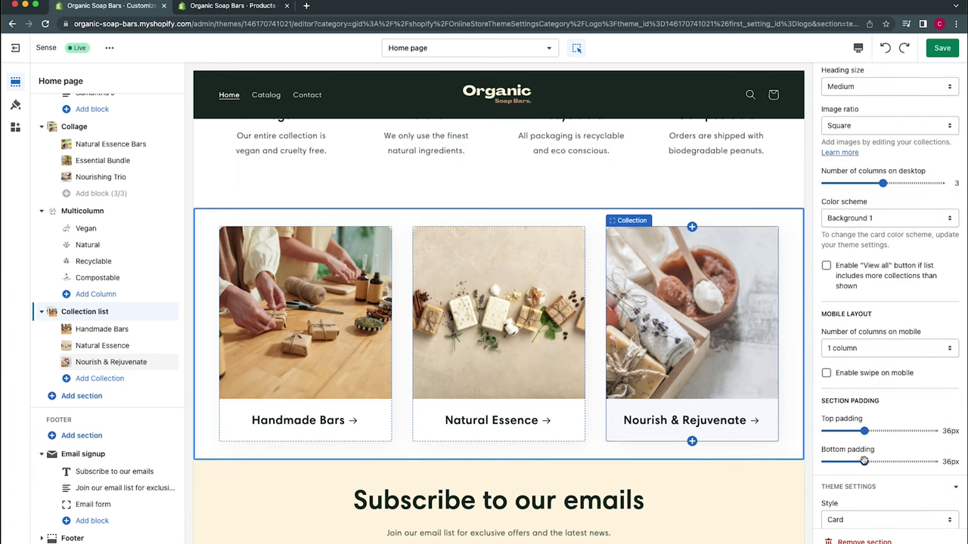
pyautogui.moveTo(864, 462); pyautogui.dragTo(921, 462)
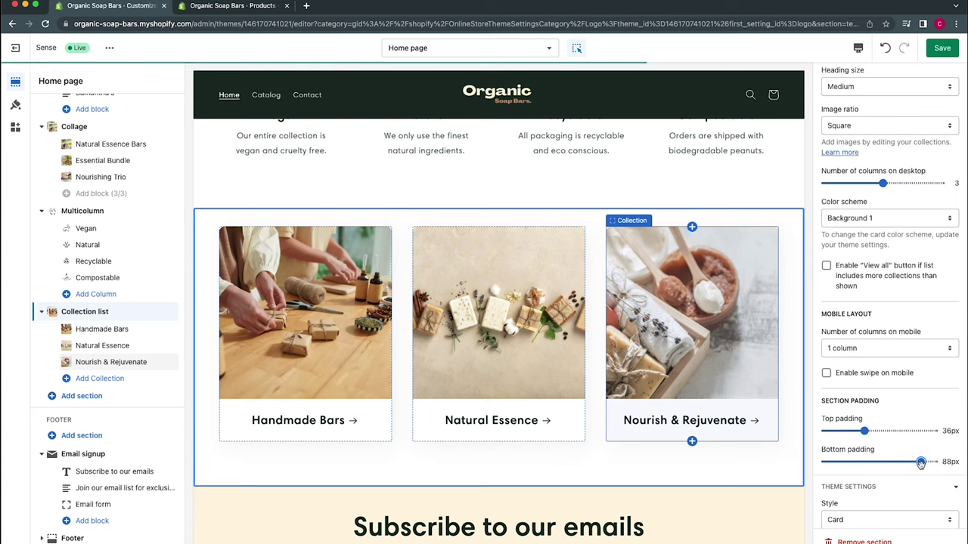
pyautogui.moveTo(921, 462)
pyautogui.mouseDown()
pyautogui.moveTo(892, 462)
pyautogui.moveTo(905, 462)
pyautogui.mouseUp()
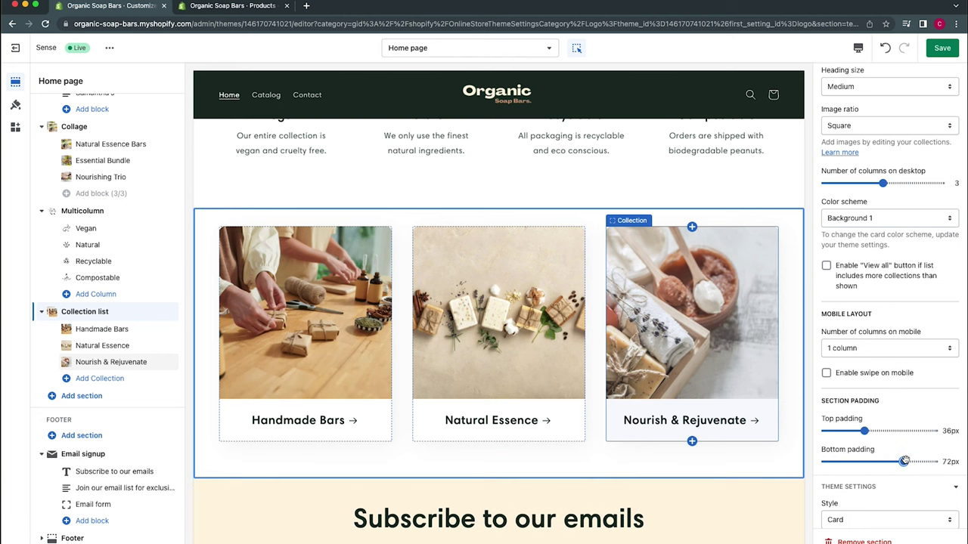
pyautogui.press('super+s')
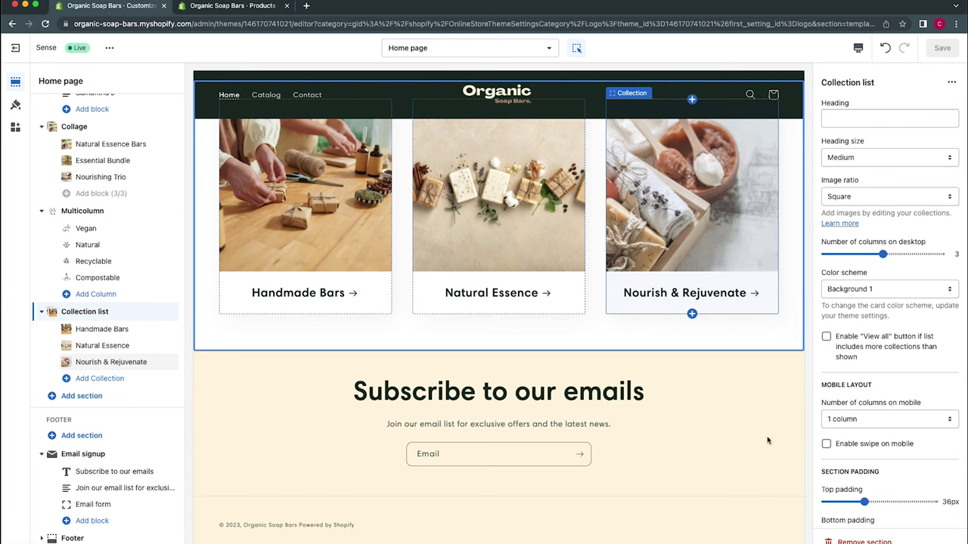
# - Try placing the Email signup subheading below the email form, and return it to its place under the heading
pyautogui.click(767, 441)
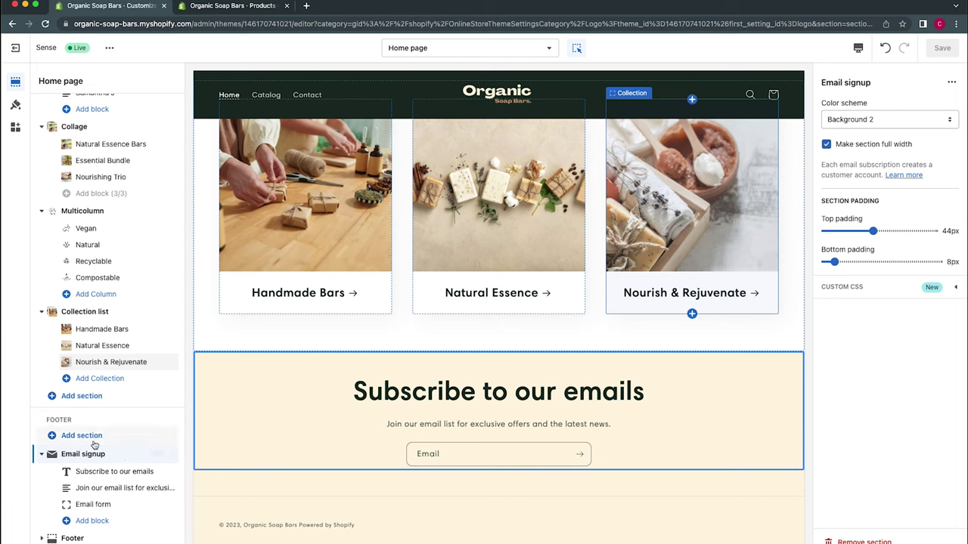
pyautogui.click(125, 472)
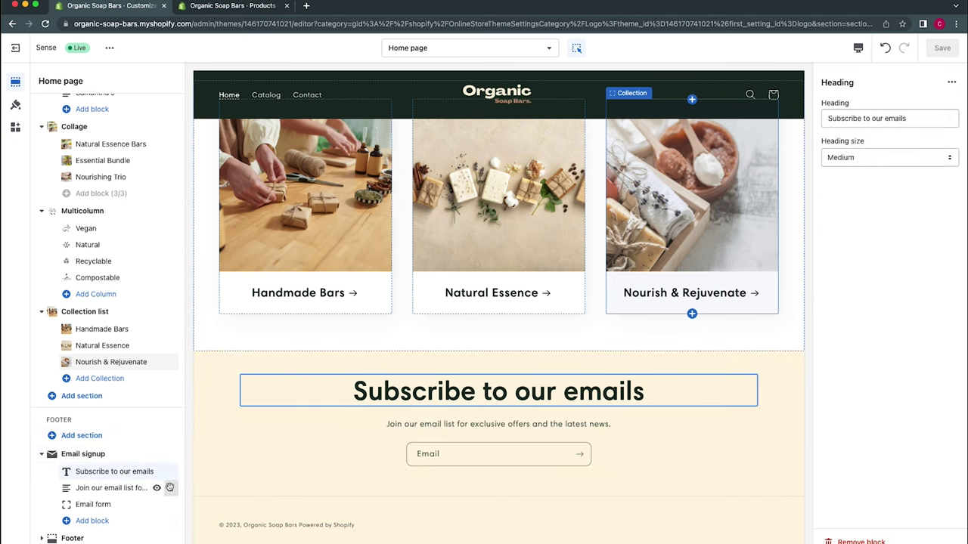
pyautogui.moveTo(169, 488)
pyautogui.mouseDown()
pyautogui.moveTo(174, 502)
pyautogui.moveTo(164, 501)
pyautogui.mouseUp()
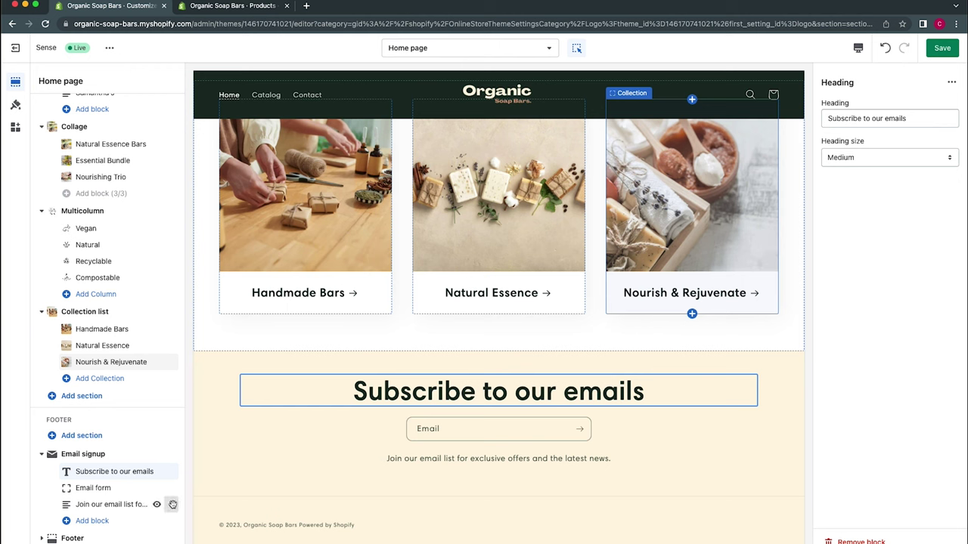
pyautogui.moveTo(169, 504); pyautogui.dragTo(171, 488)
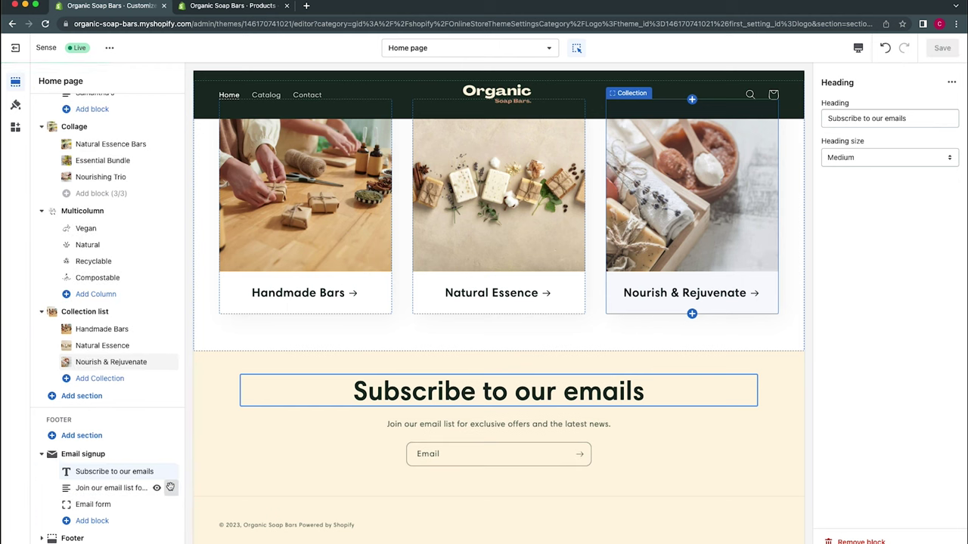
# - Change the Email signup heading to "Get 10% off your first order" and check the subheading's text
pyautogui.click(911, 118)
pyautogui.press('super+a')
pyautogui.write('Get 10% off your first order')
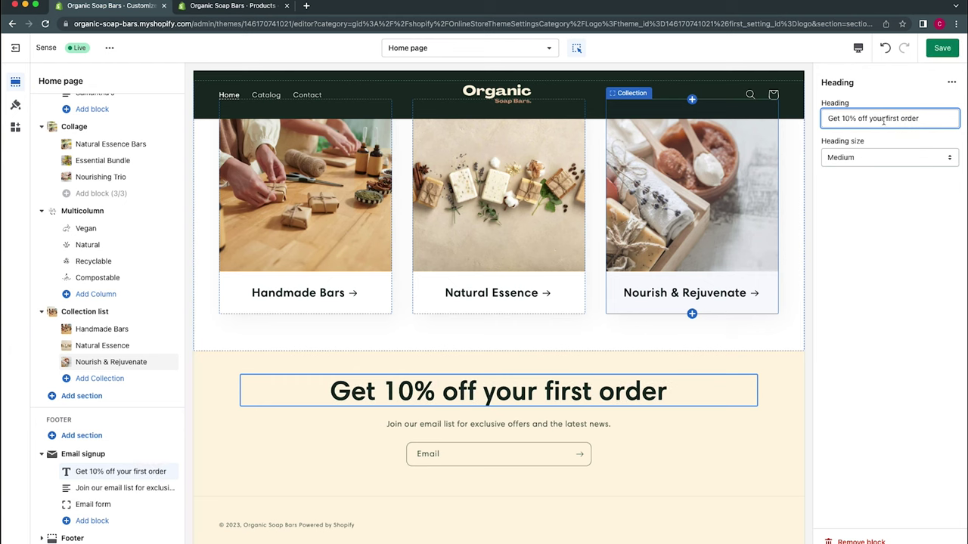
pyautogui.click(591, 427)
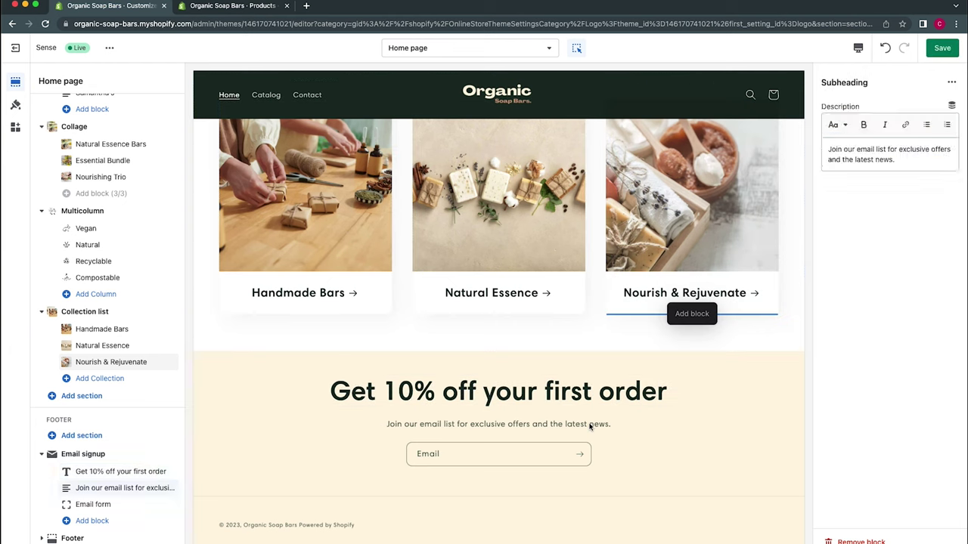
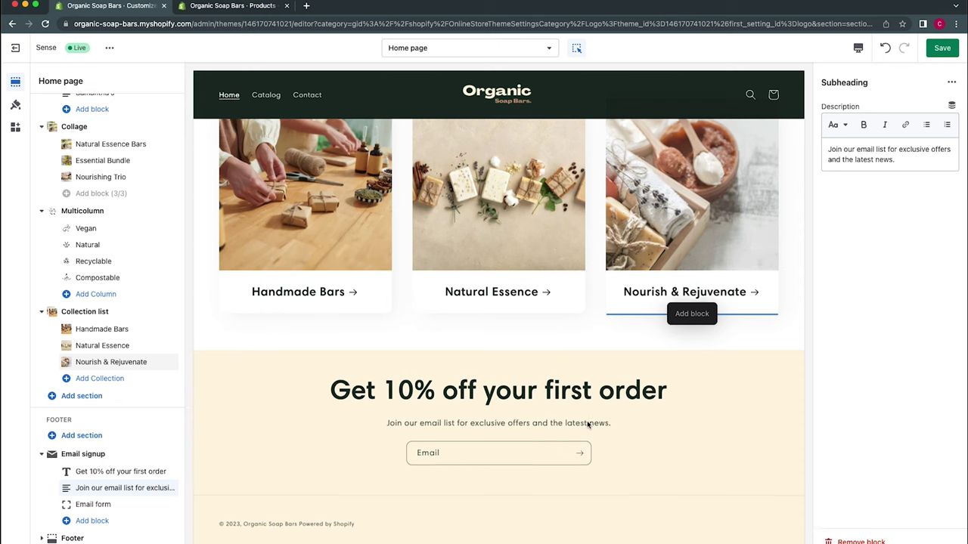
pyautogui.scroll(-1, 622, 449)
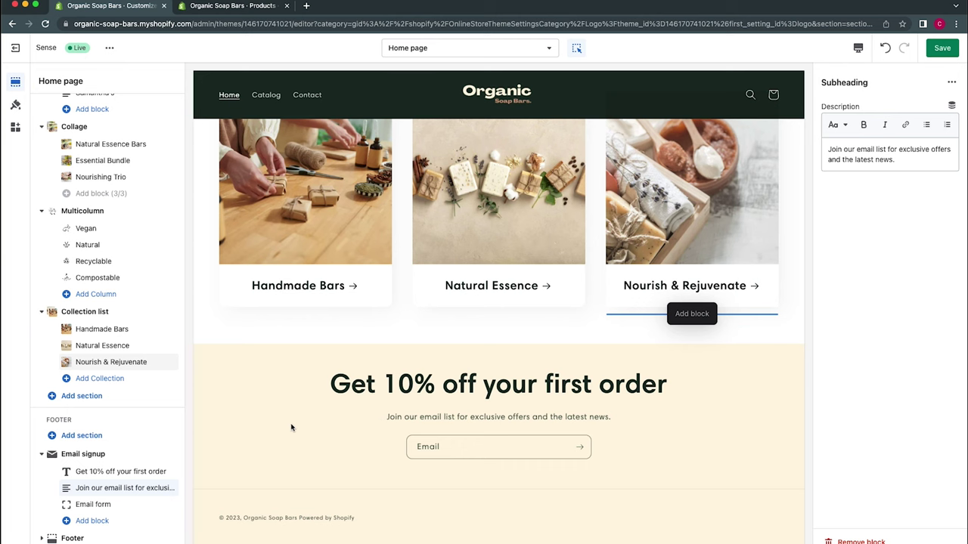
# - Add an Image block to the Footer section and assign the Secondary_logo image to it
pyautogui.click(120, 461)
pyautogui.scroll(-1, 125, 492)
pyautogui.click(130, 522)
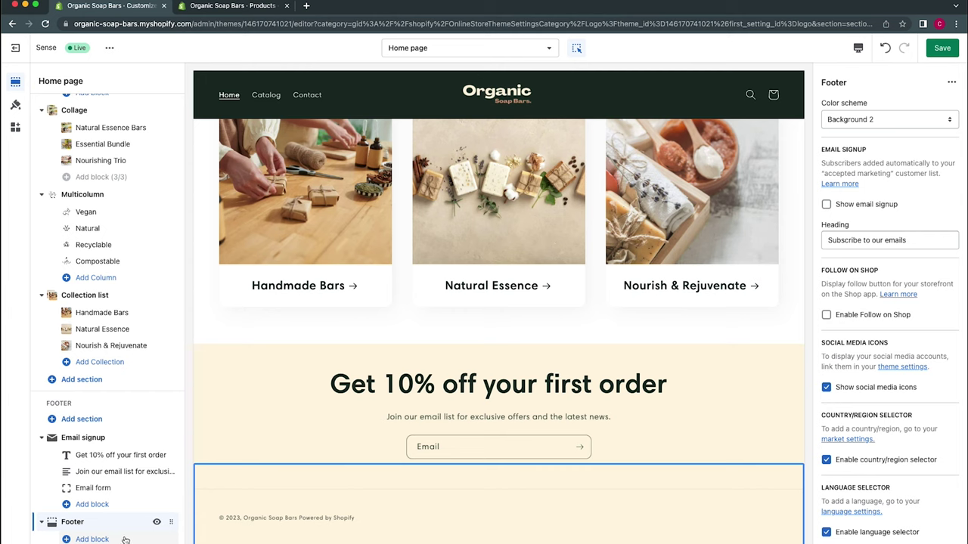
pyautogui.click(93, 539)
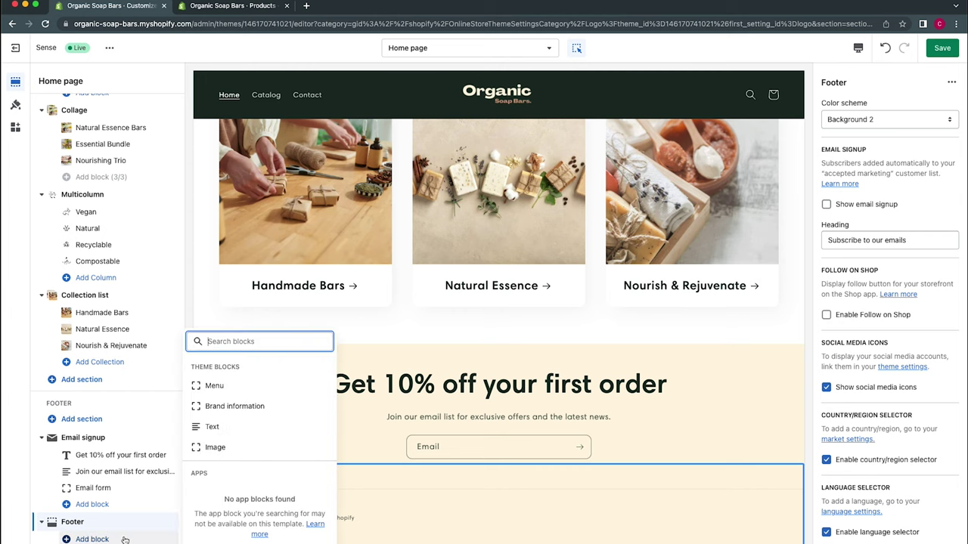
pyautogui.click(216, 446)
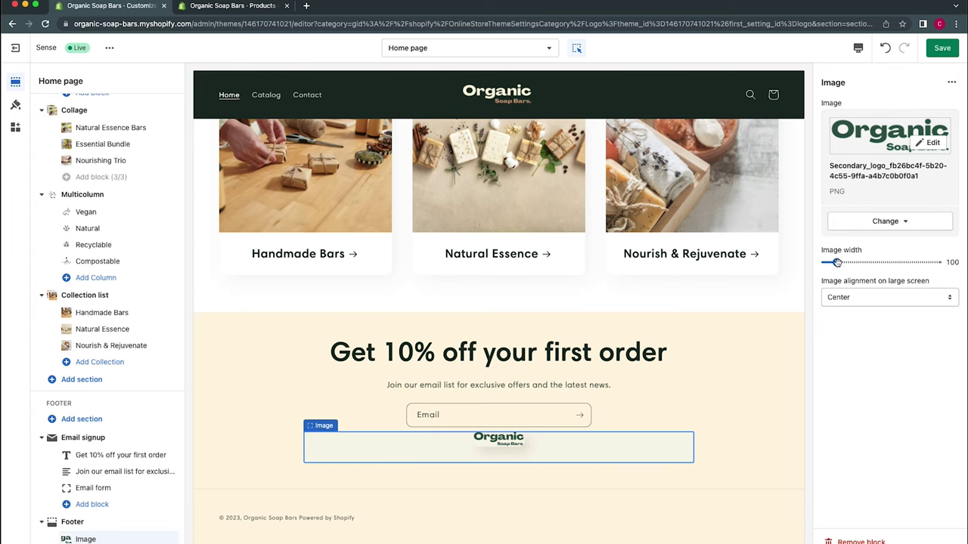
# - Set the footer logo's image width to 200 and its large-screen alignment to Left
pyautogui.moveTo(837, 261); pyautogui.dragTo(859, 262)
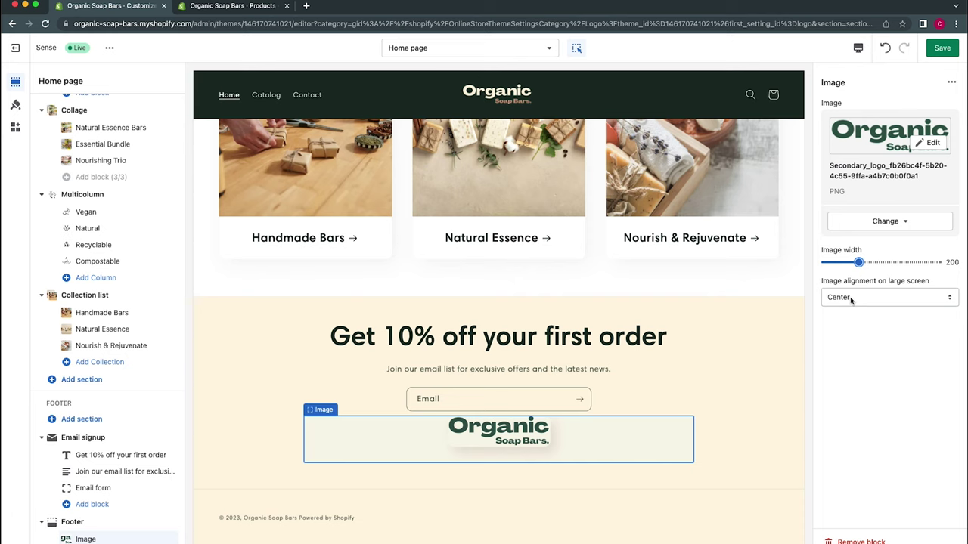
pyautogui.click(851, 298)
pyautogui.click(835, 286)
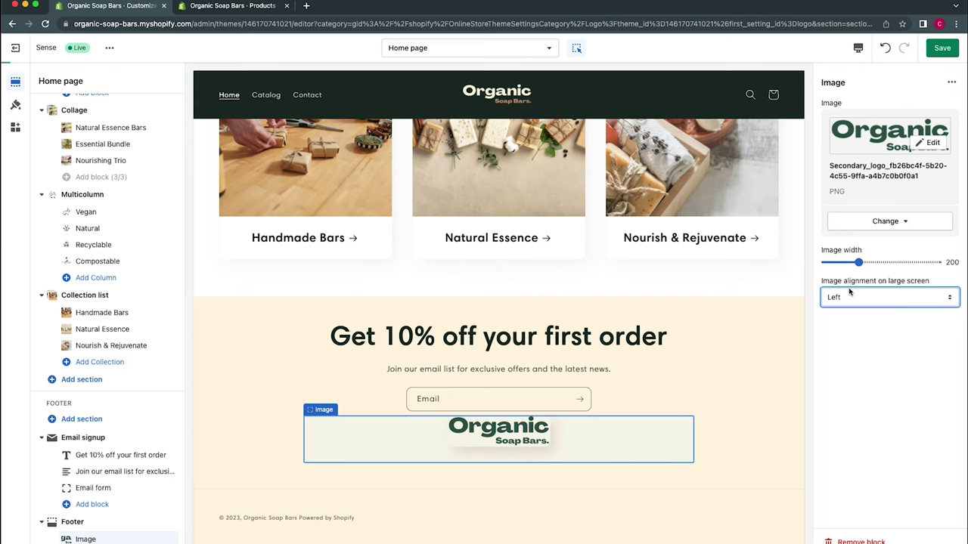
# - Add a Menu block to the Footer section beneath its Image block
pyautogui.scroll(-1, 116, 530)
pyautogui.click(116, 538)
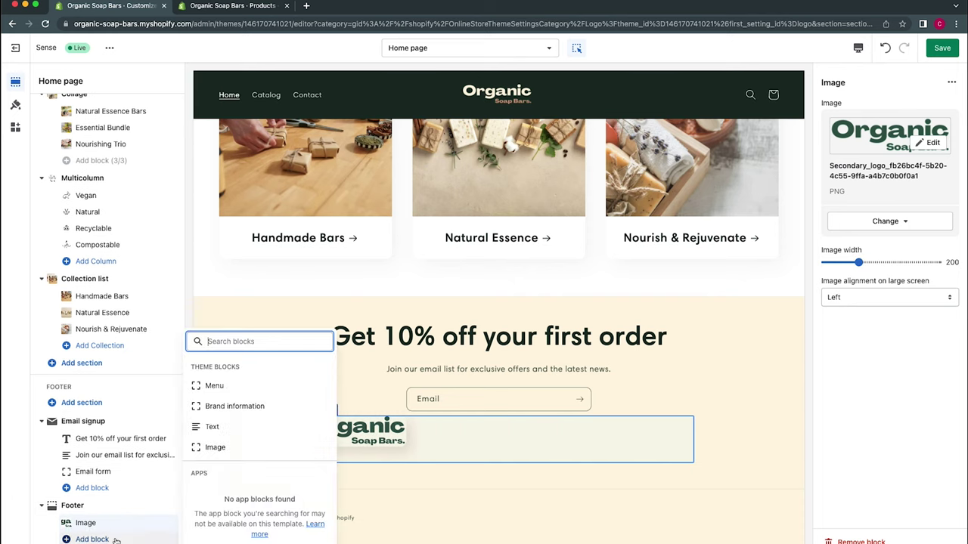
pyautogui.click(277, 394)
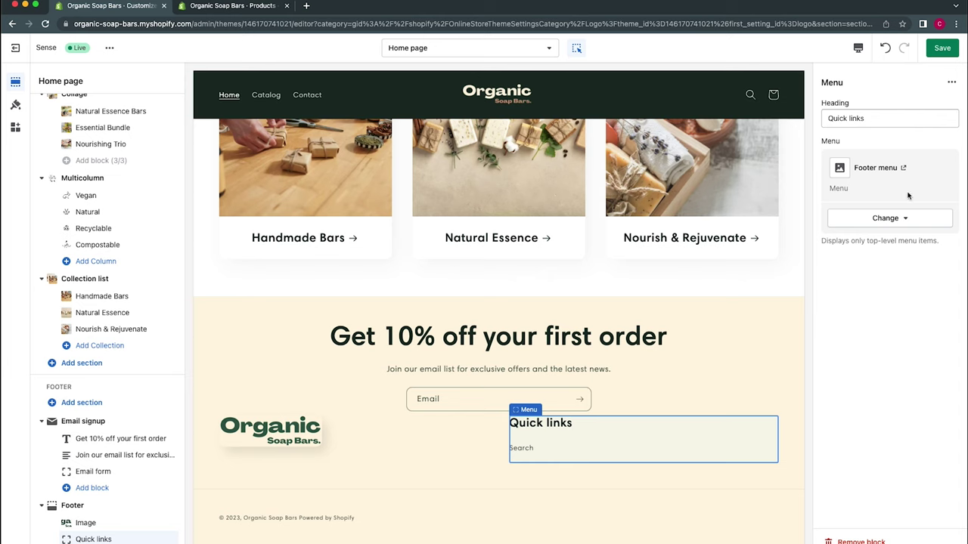
# - Add a second Menu block to the Footer section and change its heading to "Contact us"
pyautogui.scroll(-1, 114, 488)
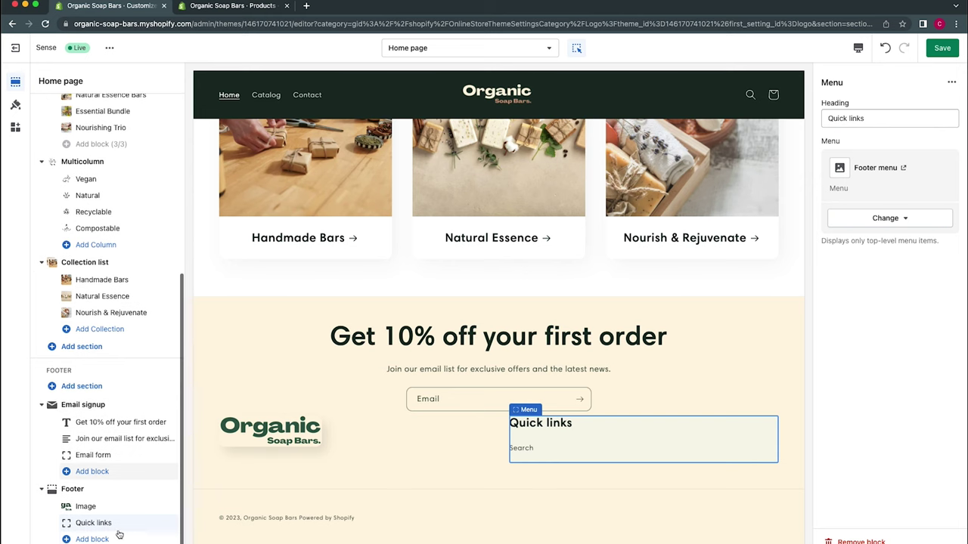
pyautogui.click(102, 539)
pyautogui.click(214, 386)
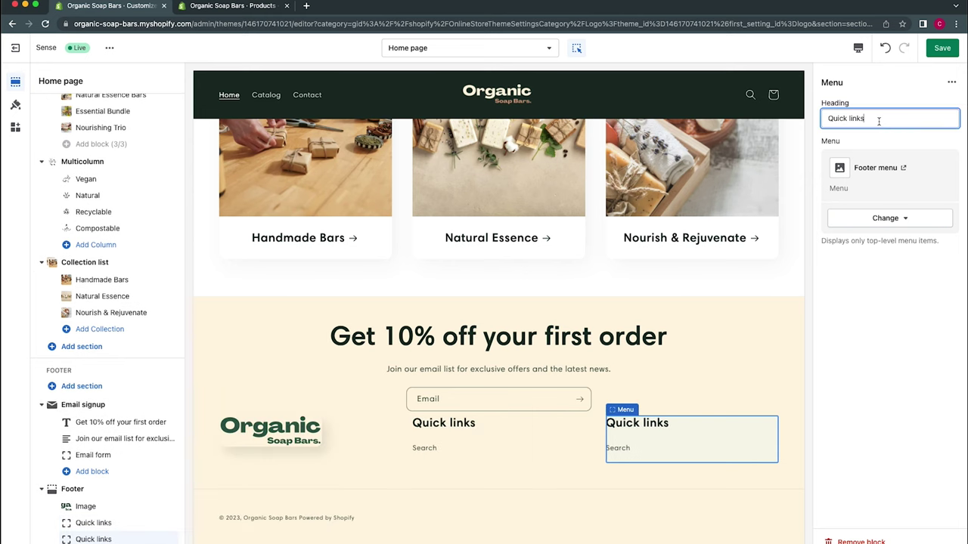
pyautogui.tripleClick(869, 118)
pyautogui.write('Contact us')
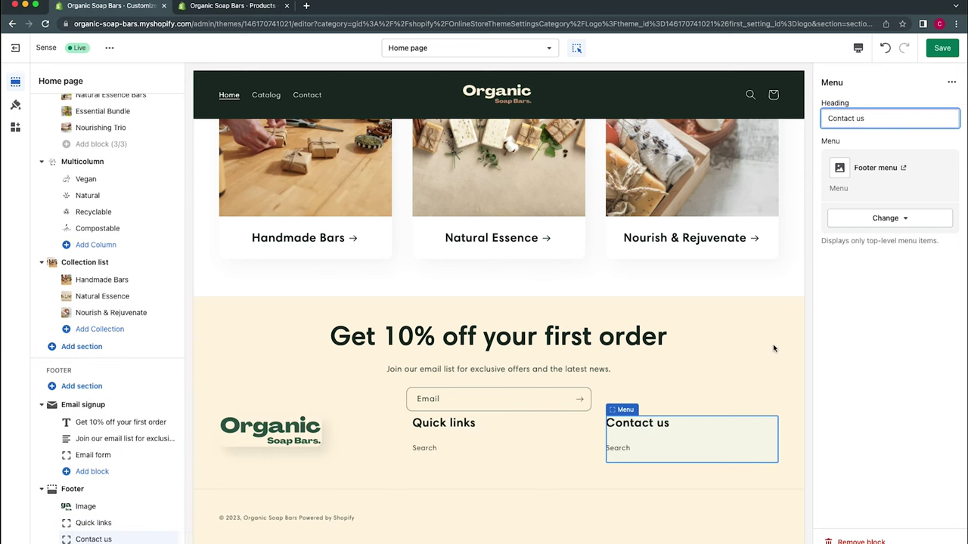
# - Add a Text block to the Footer section and change its heading to "Australian Made"
pyautogui.scroll(-1, 114, 454)
pyautogui.click(92, 539)
pyautogui.click(253, 368)
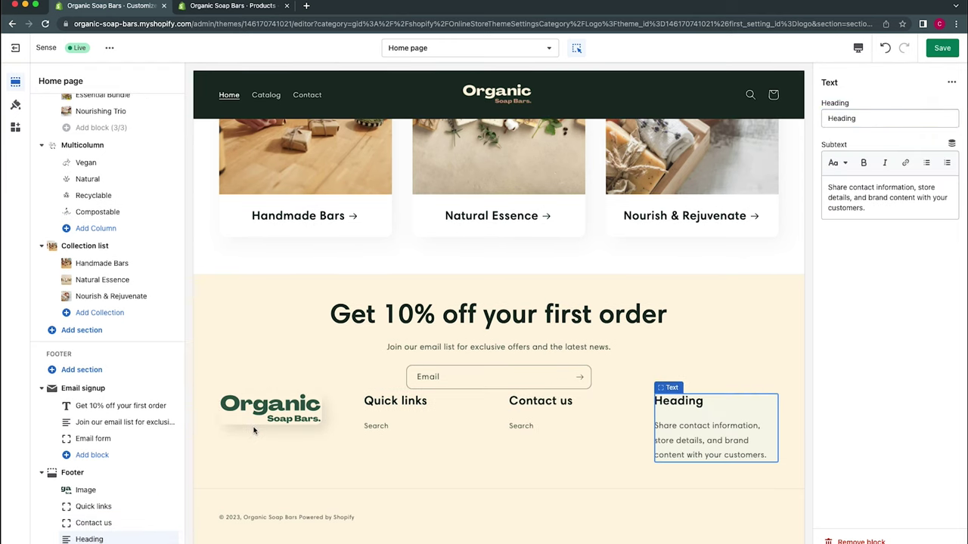
pyautogui.tripleClick(893, 119)
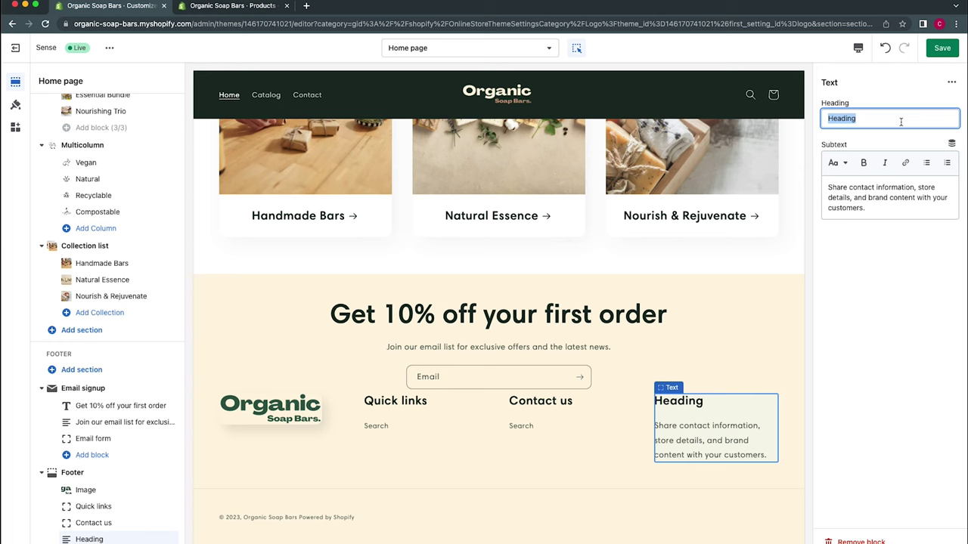
pyautogui.write('Australian ')
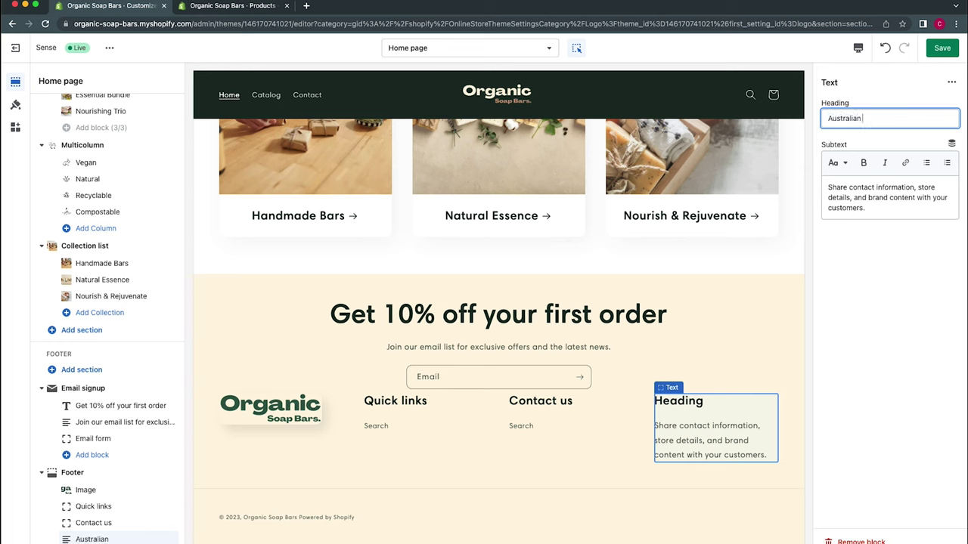
pyautogui.write('Made')
# - Replace the footer Text block's subtext with "Crafted with organic ingredients, providing a luxurious & nourishing escape for your senses."
pyautogui.tripleClick(892, 212)
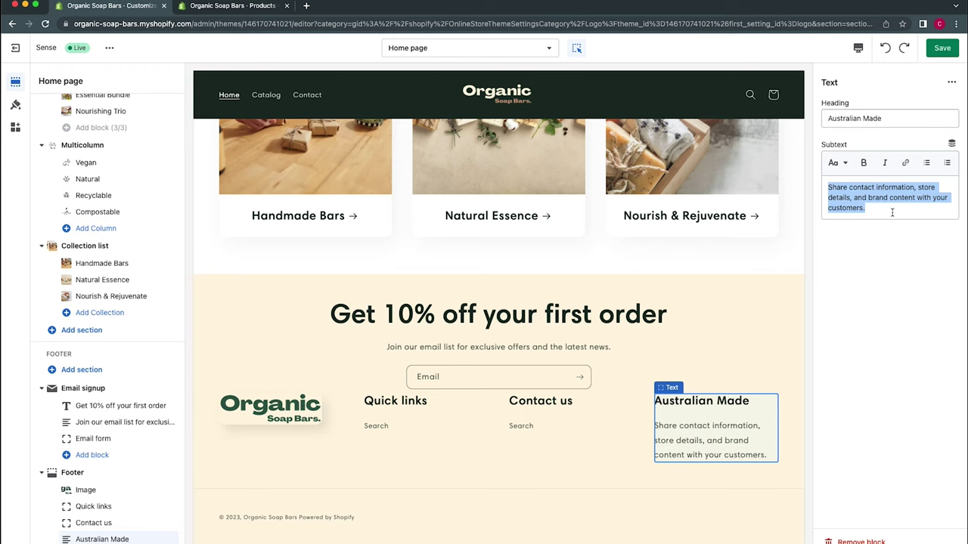
pyautogui.write('Crafted with organic ingredients, providing a luxurious & nourishing escape for your senses.')
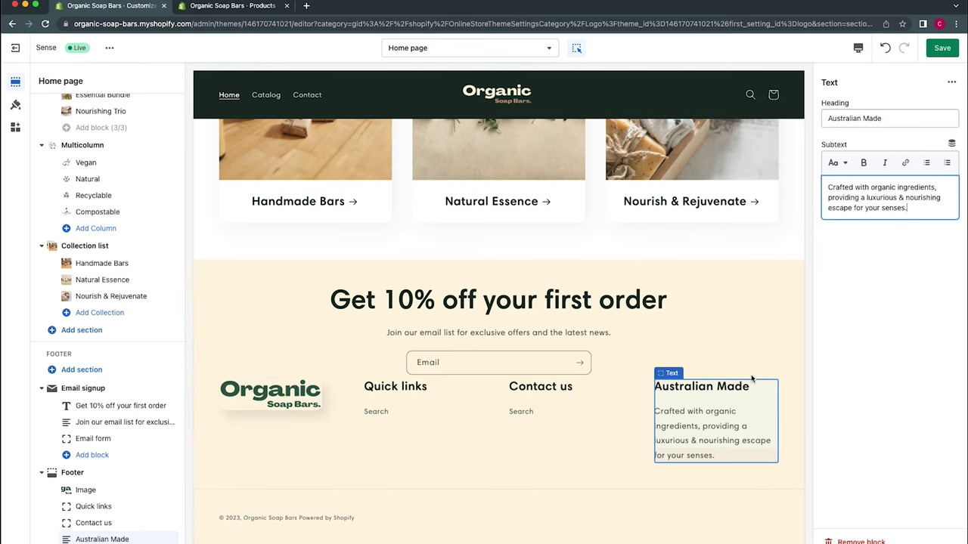
pyautogui.click(905, 269)
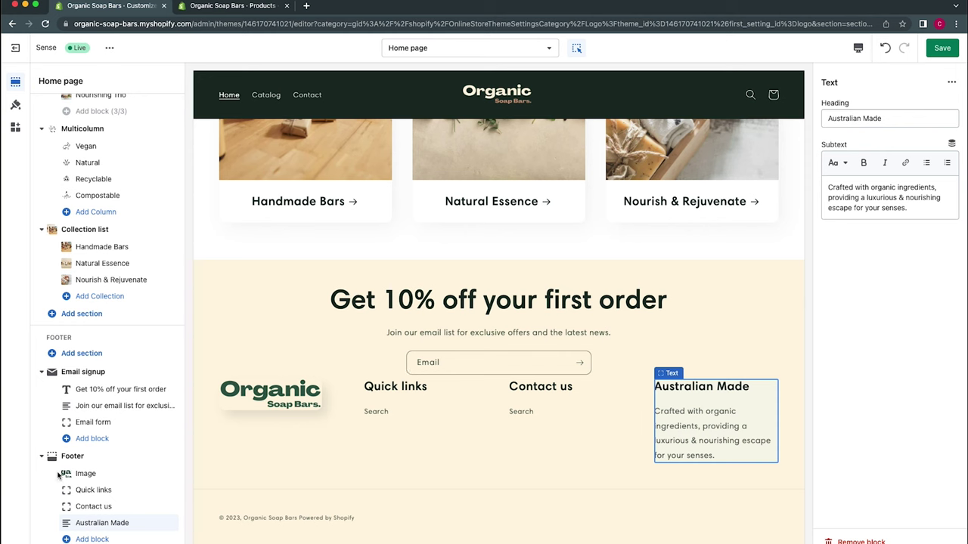
# - Try a 60px top margin on the Footer section, return it to 0px, and set the top padding to 68px
pyautogui.click(103, 460)
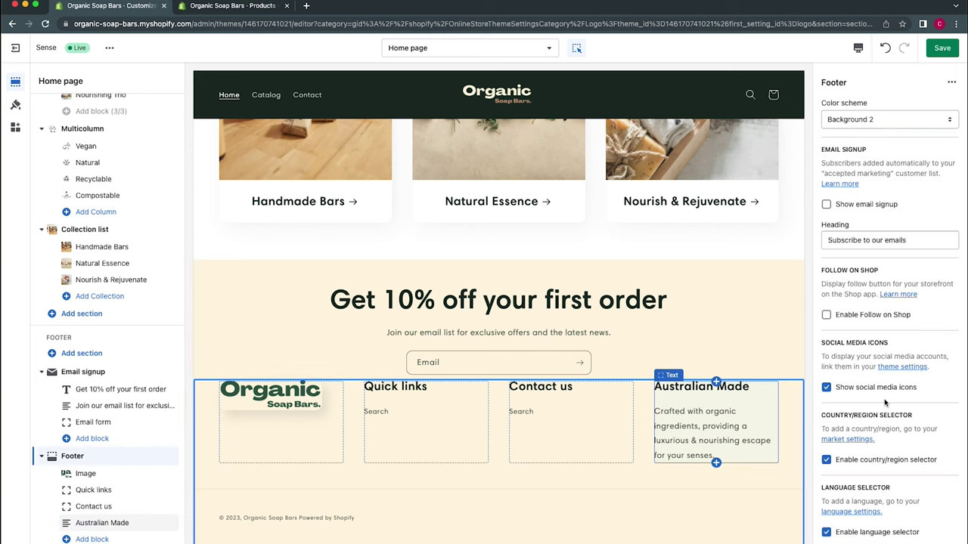
pyautogui.scroll(-5, 884, 403)
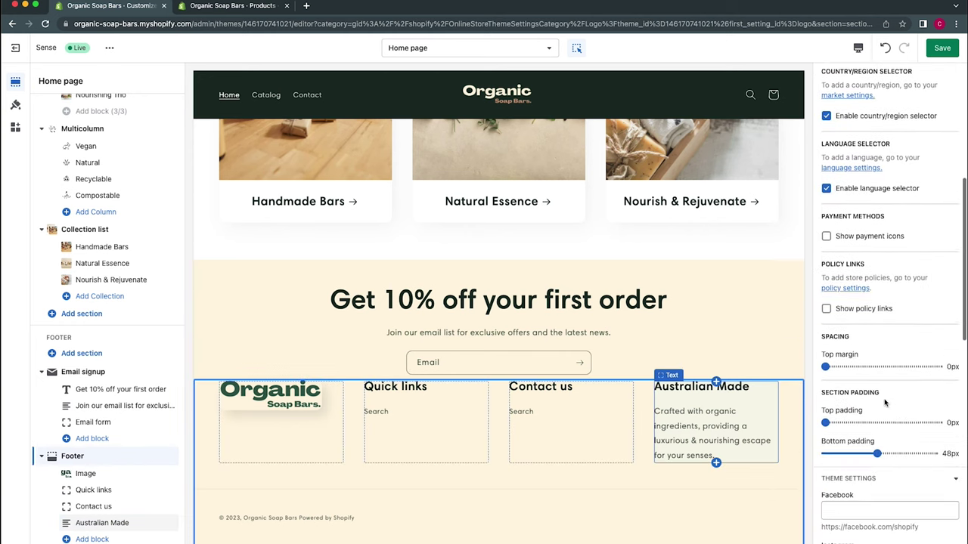
pyautogui.scroll(-1, 884, 403)
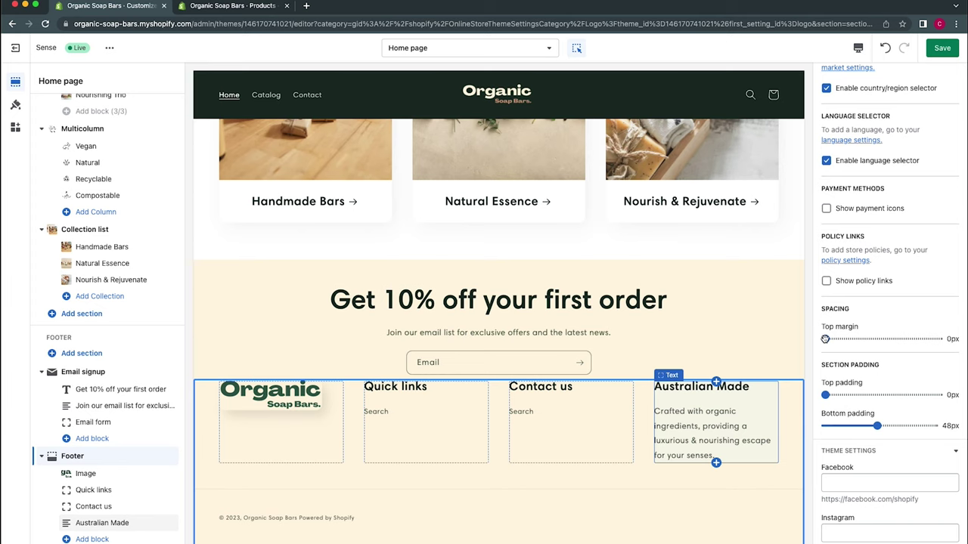
pyautogui.moveTo(828, 338); pyautogui.dragTo(891, 339)
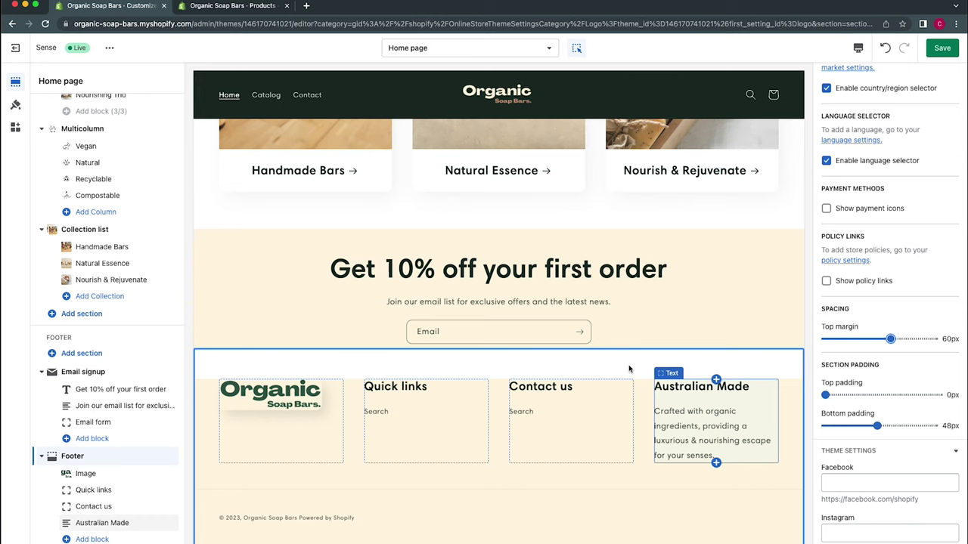
pyautogui.moveTo(895, 340); pyautogui.dragTo(886, 394)
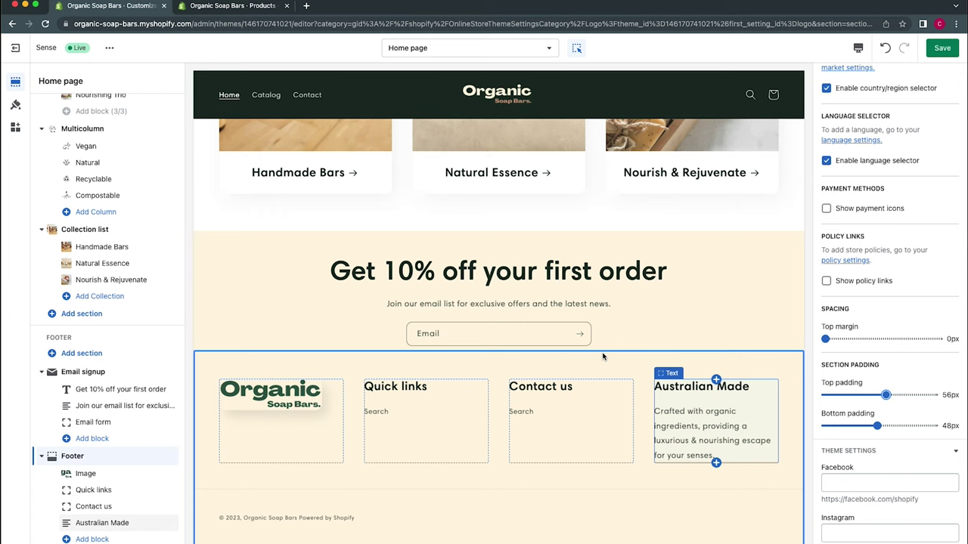
pyautogui.moveTo(886, 394); pyautogui.dragTo(898, 395)
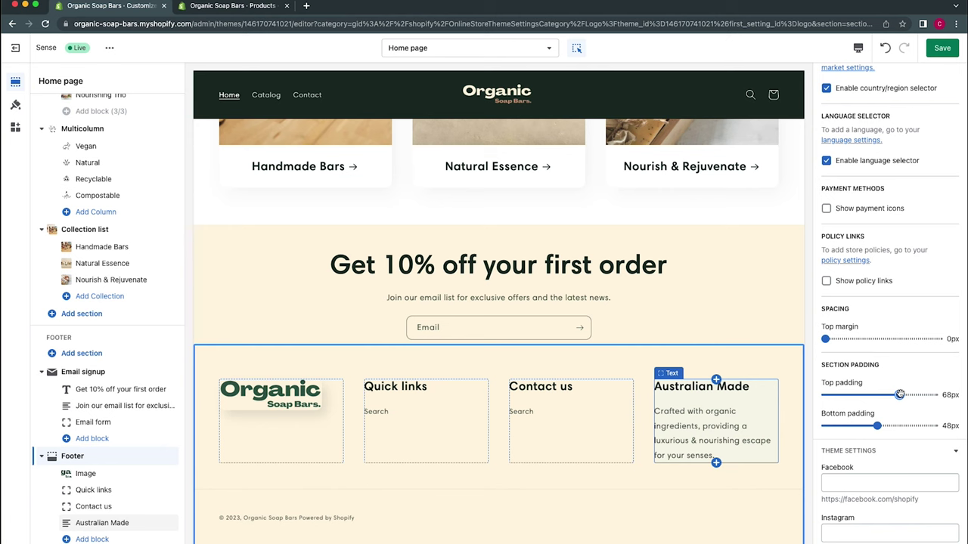
# - Try showing the Footer section's own email signup, and turn it off again
pyautogui.scroll(4, 910, 307)
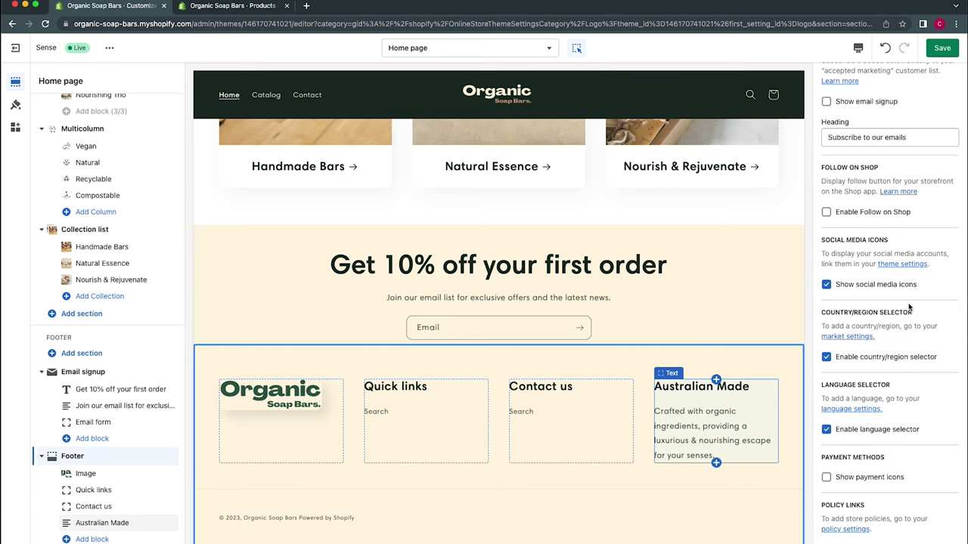
pyautogui.scroll(2, 910, 307)
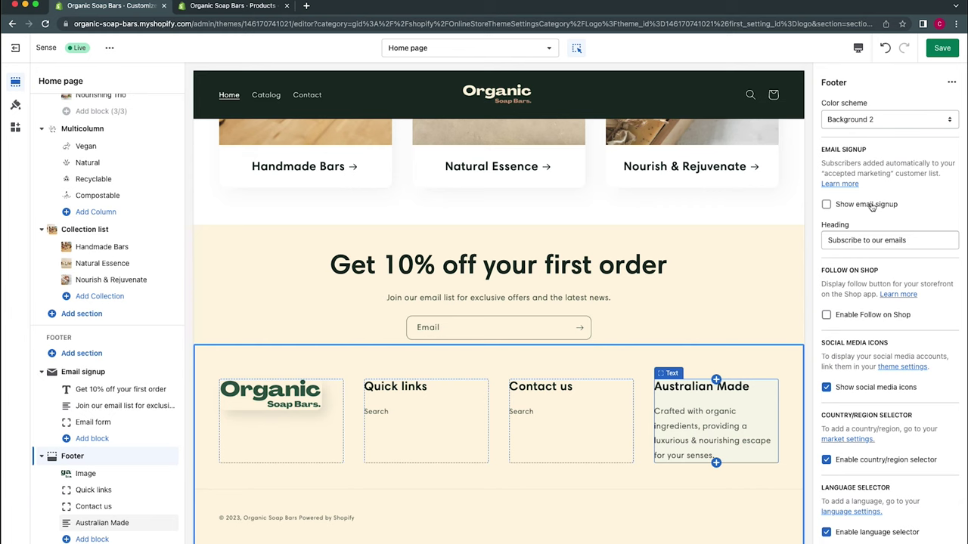
pyautogui.click(869, 206)
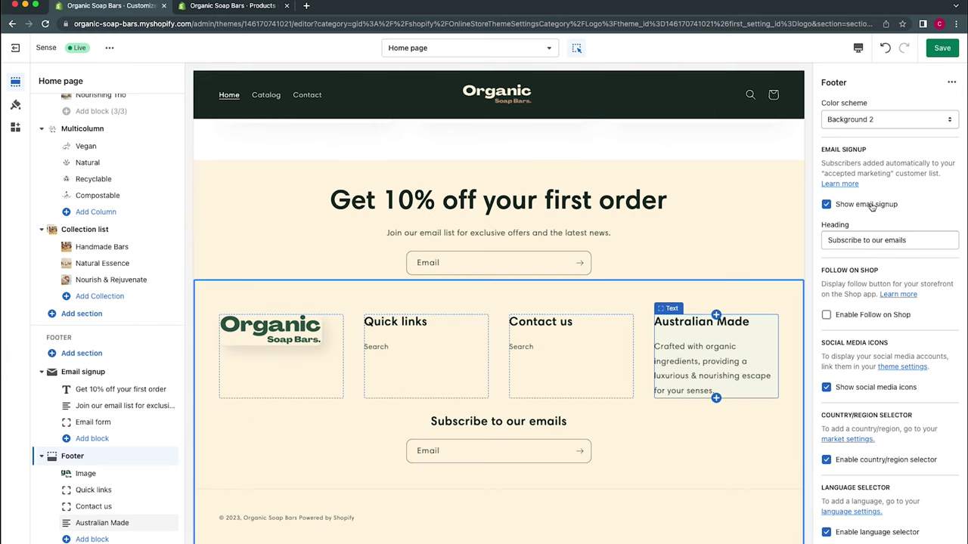
pyautogui.click(861, 212)
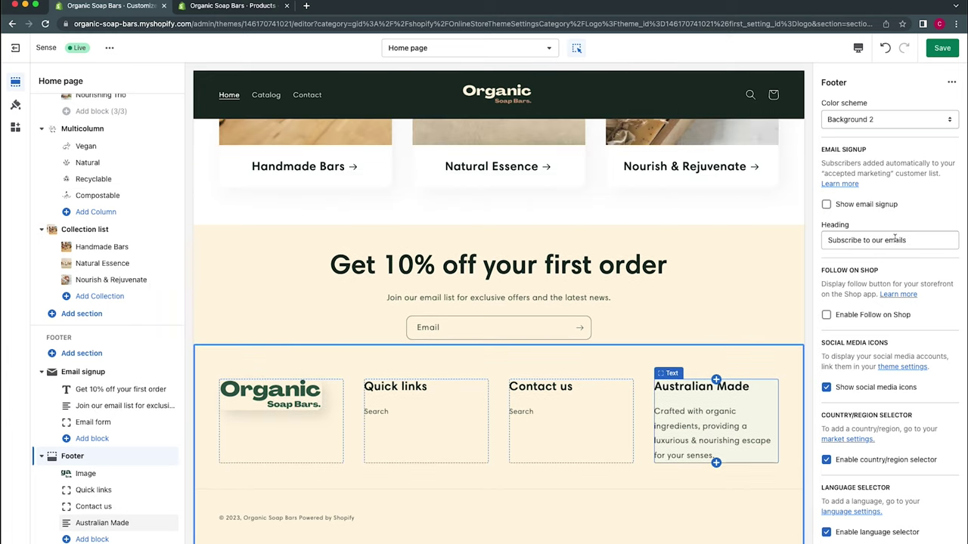
# - Enable the payment icons and policy links in the Footer section's settings
pyautogui.scroll(-3, 871, 342)
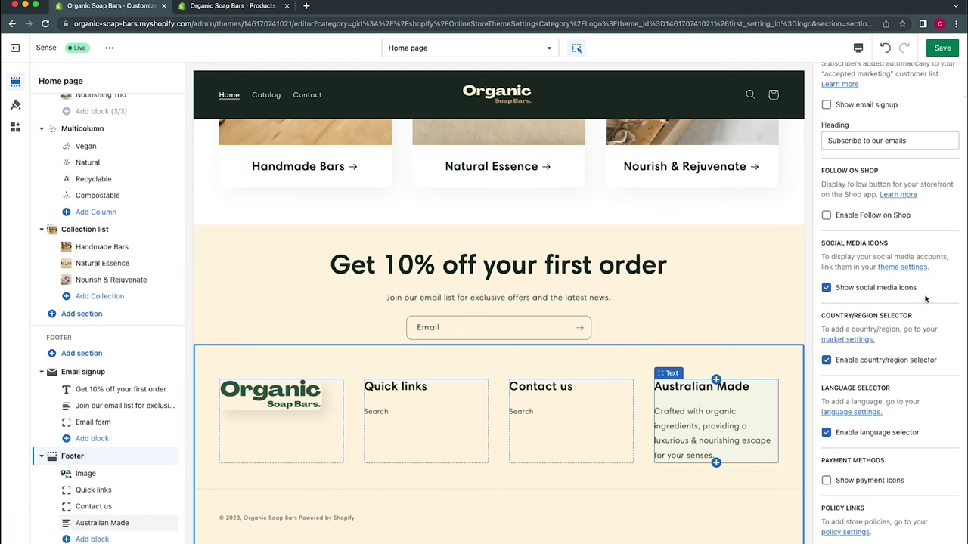
pyautogui.scroll(-4, 923, 298)
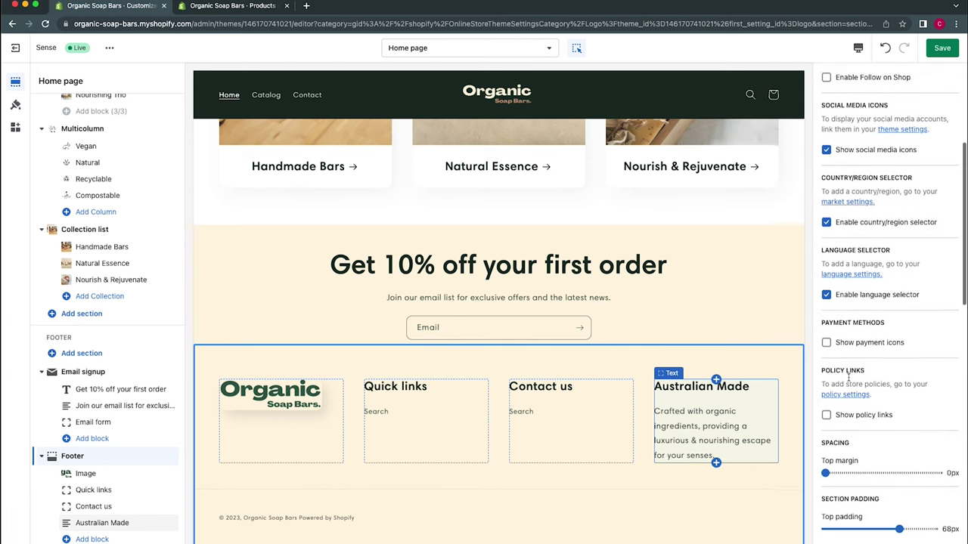
pyautogui.click(826, 341)
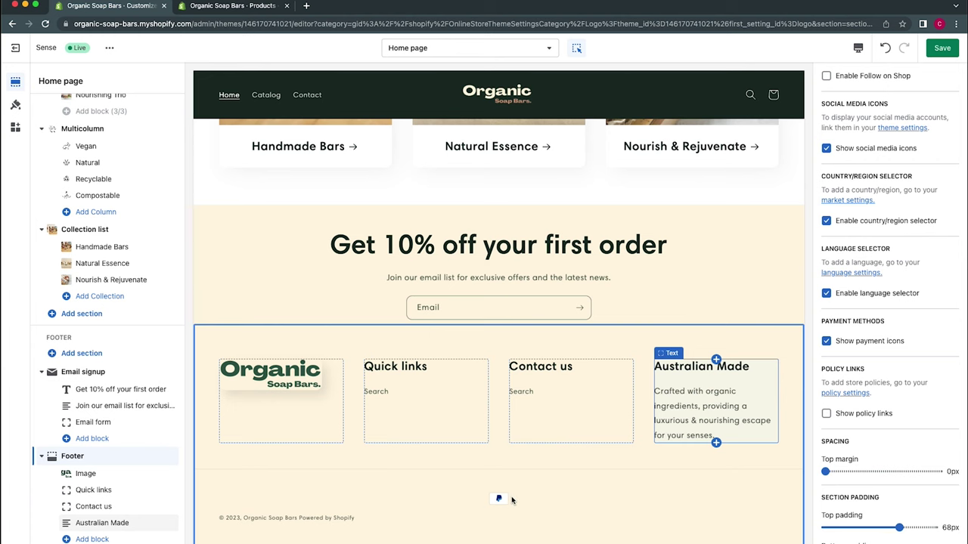
pyautogui.scroll(-1, 930, 399)
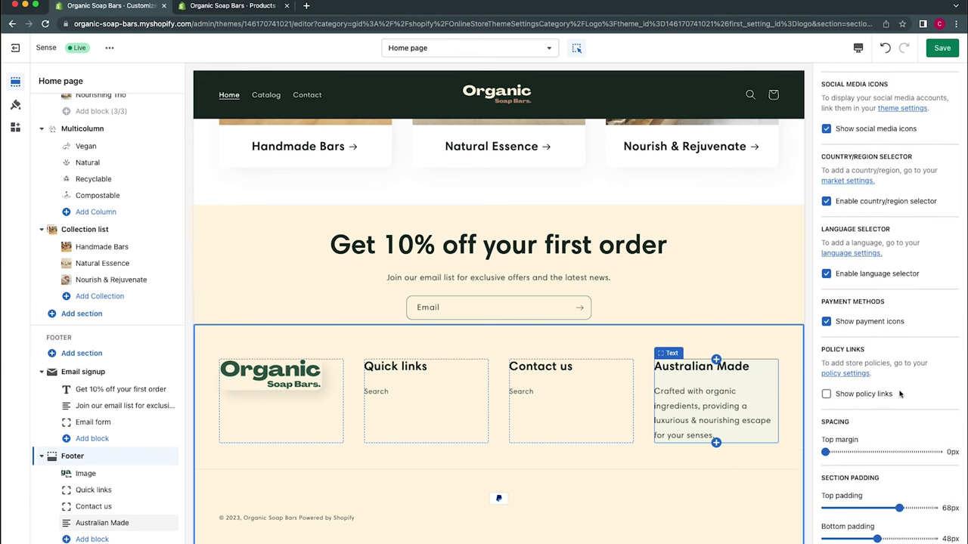
pyautogui.click(871, 395)
# - Enter "#" as the Facebook, Instagram, YouTube and TikTok links in the footer's theme settings, and save the theme
pyautogui.scroll(-5, 899, 340)
pyautogui.click(890, 290)
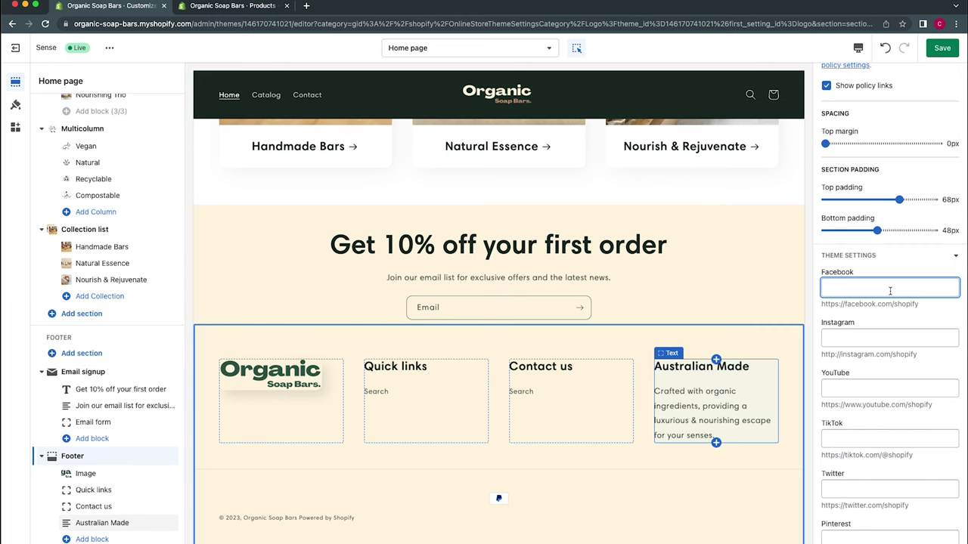
pyautogui.write('#')
pyautogui.click(875, 338)
pyautogui.write('#')
pyautogui.click(862, 388)
pyautogui.write('#')
pyautogui.click(855, 439)
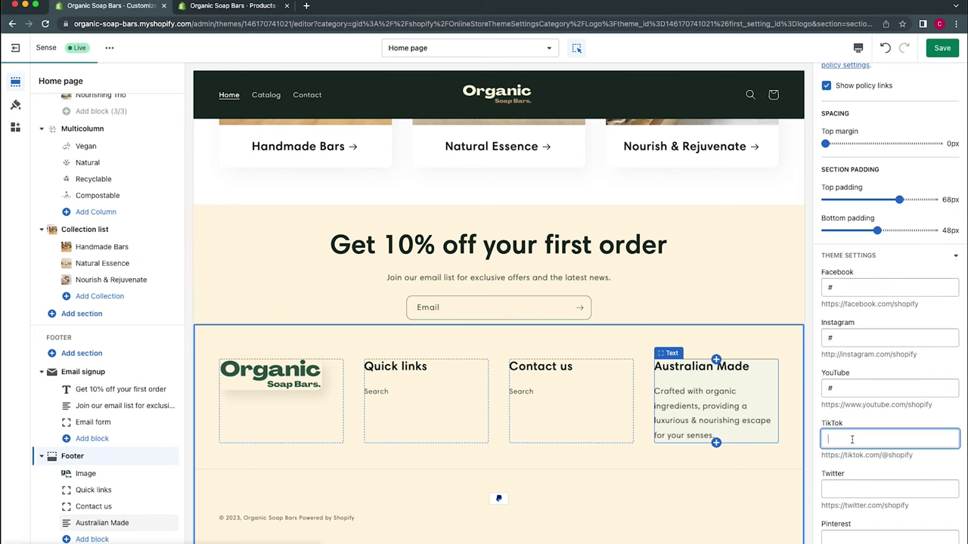
pyautogui.write('#')
pyautogui.click(901, 418)
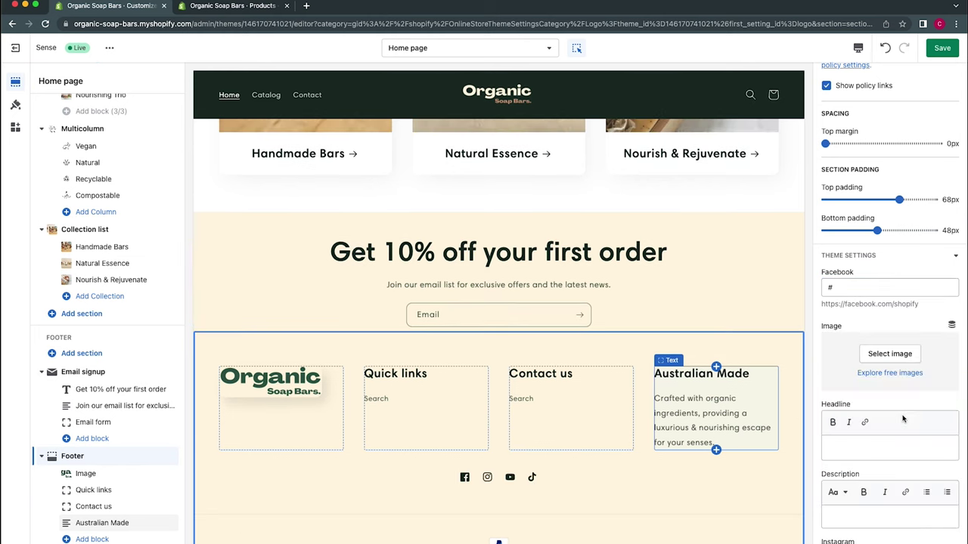
pyautogui.scroll(-3, 902, 418)
pyautogui.click(881, 500)
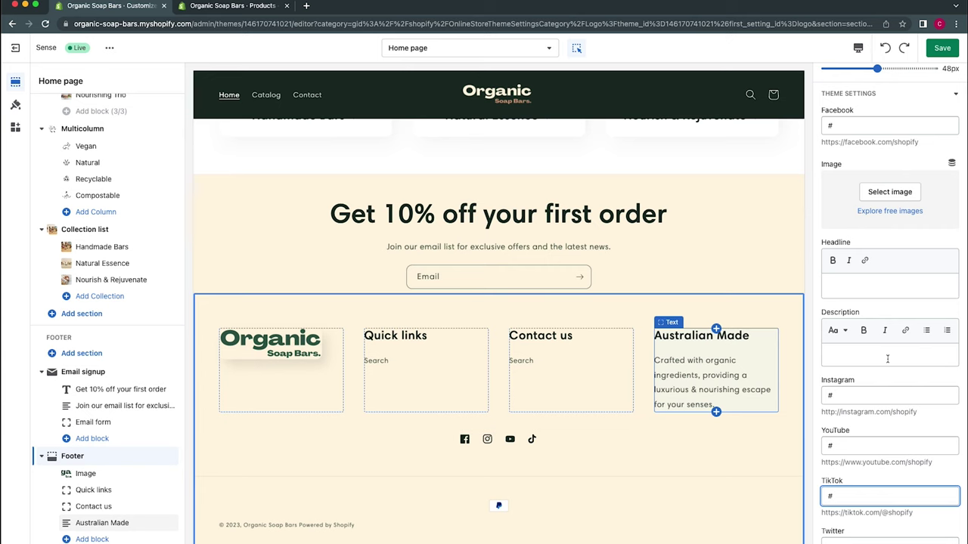
pyautogui.click(947, 51)
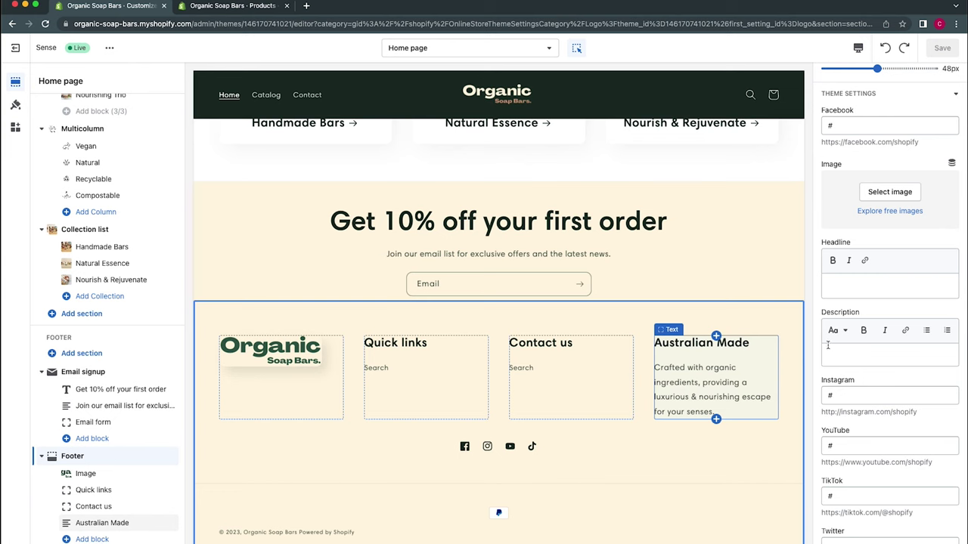
pyautogui.scroll(15, 828, 345)
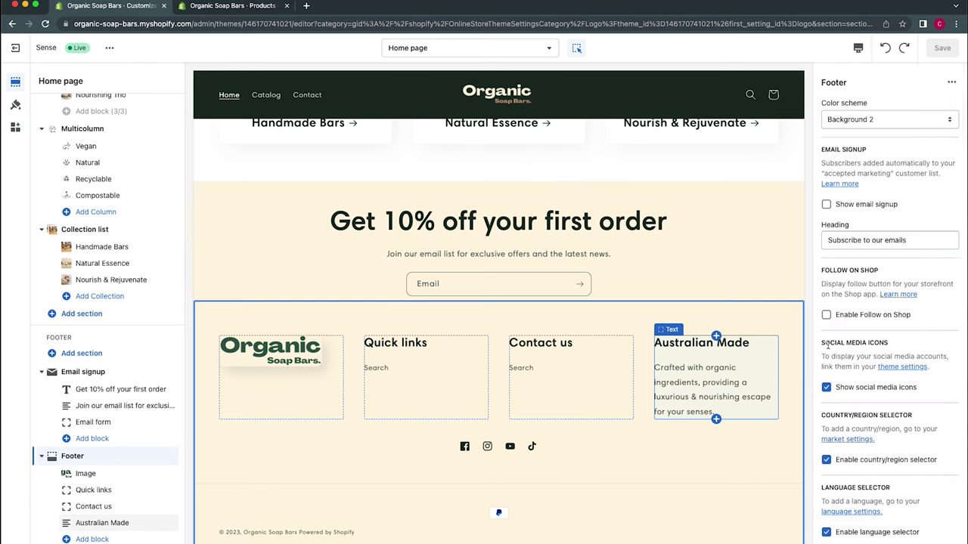
pyautogui.scroll(-5, 828, 345)
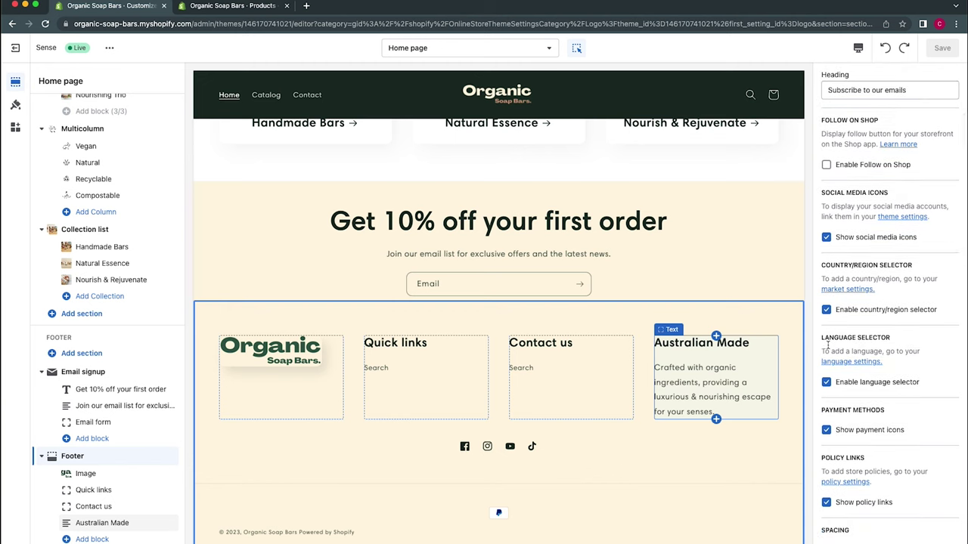
# - Switch to the store admin and open the store's policy settings
pyautogui.scroll(-1, 828, 345)
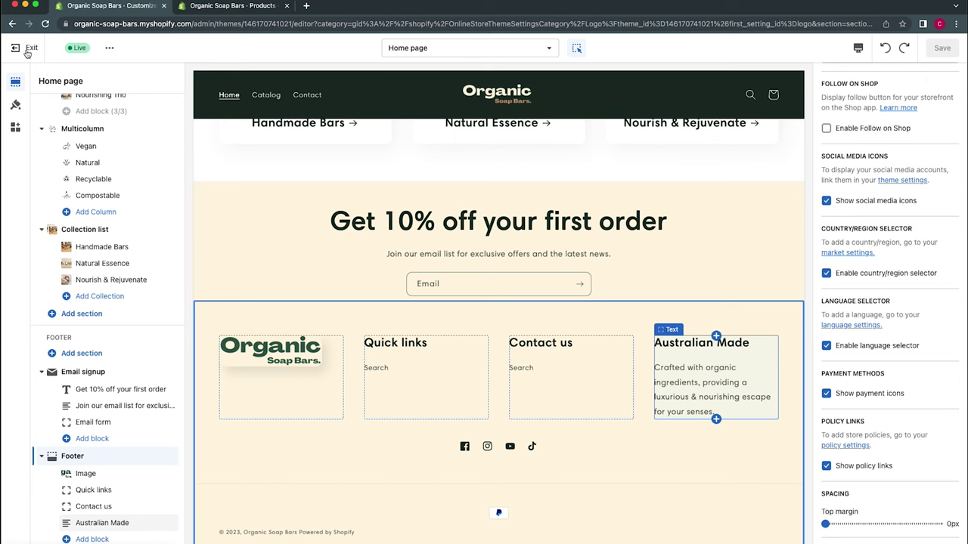
pyautogui.rightClick(27, 51)
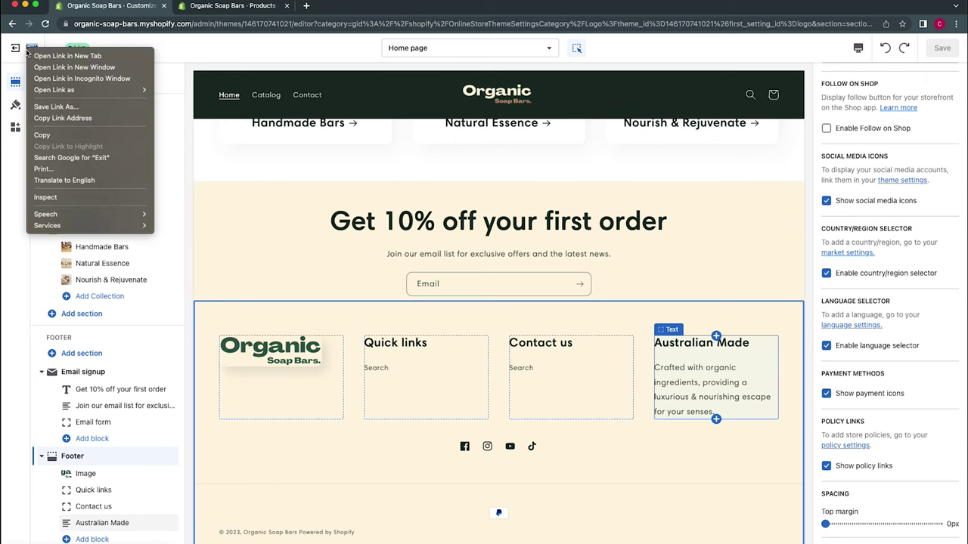
pyautogui.click(172, 50)
pyautogui.click(238, 7)
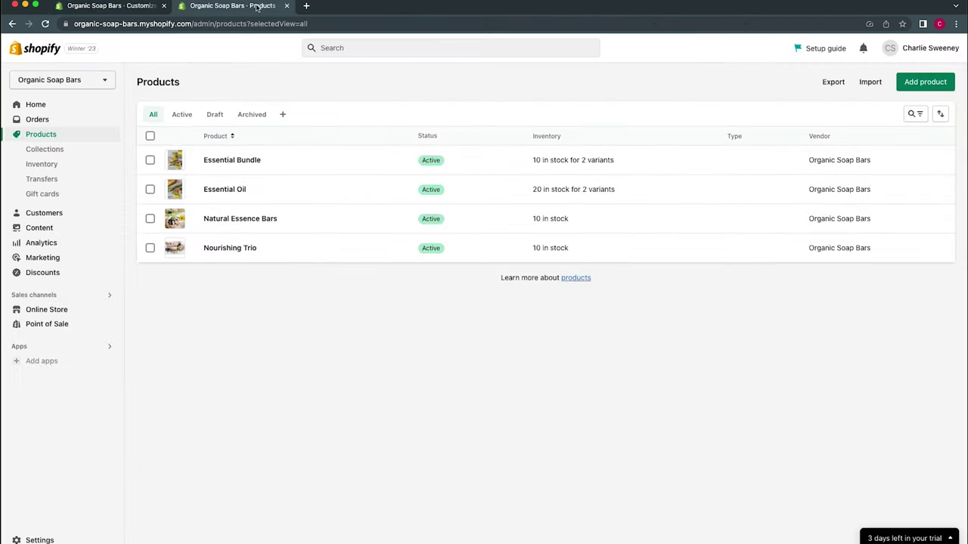
pyautogui.click(38, 540)
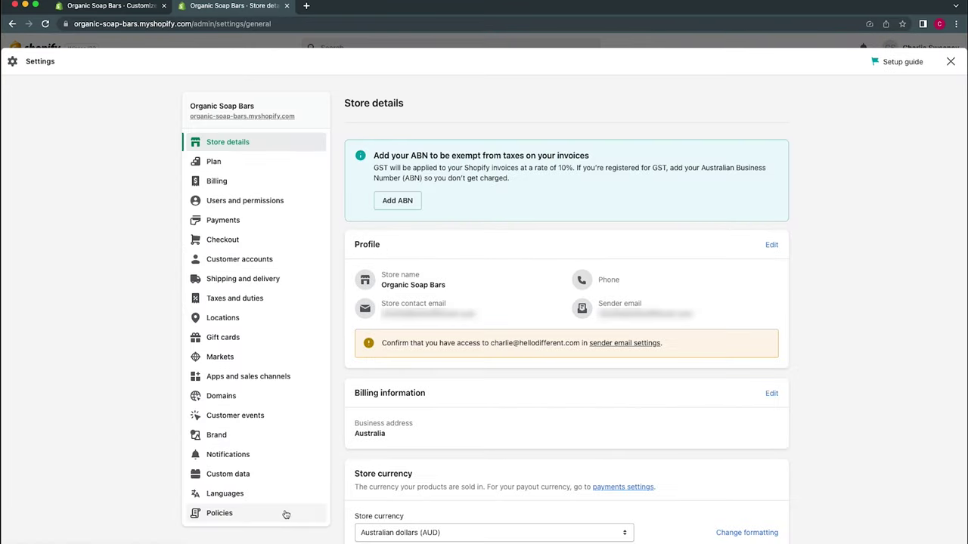
pyautogui.click(286, 514)
# - Examine the available store policy sections, from the refund policy to the contact information note on European Union sales
pyautogui.scroll(-5, 400, 287)
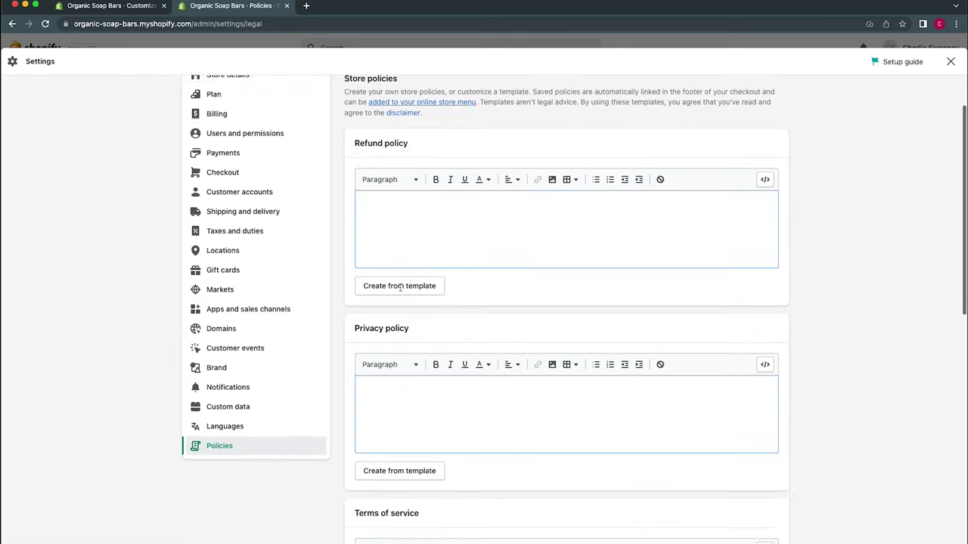
pyautogui.click(400, 287)
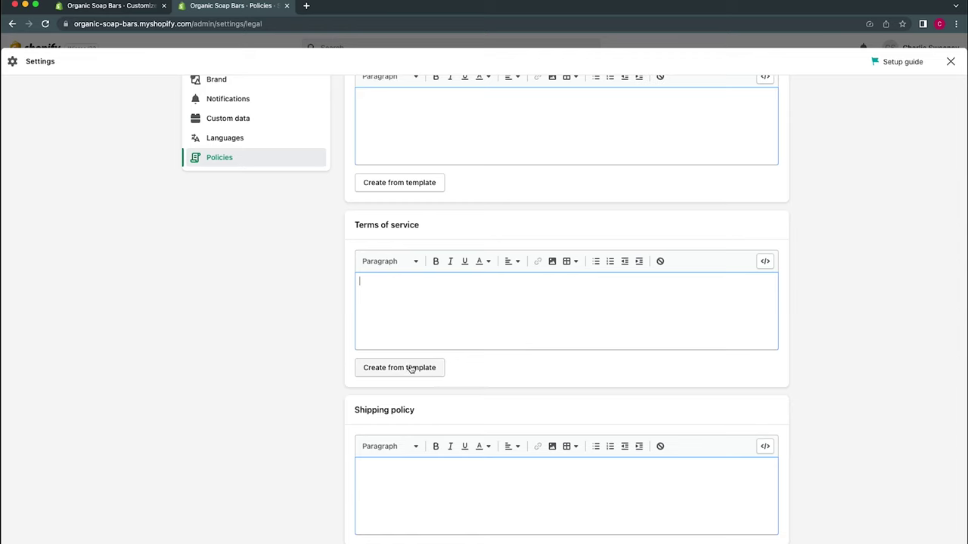
pyautogui.scroll(-4, 410, 368)
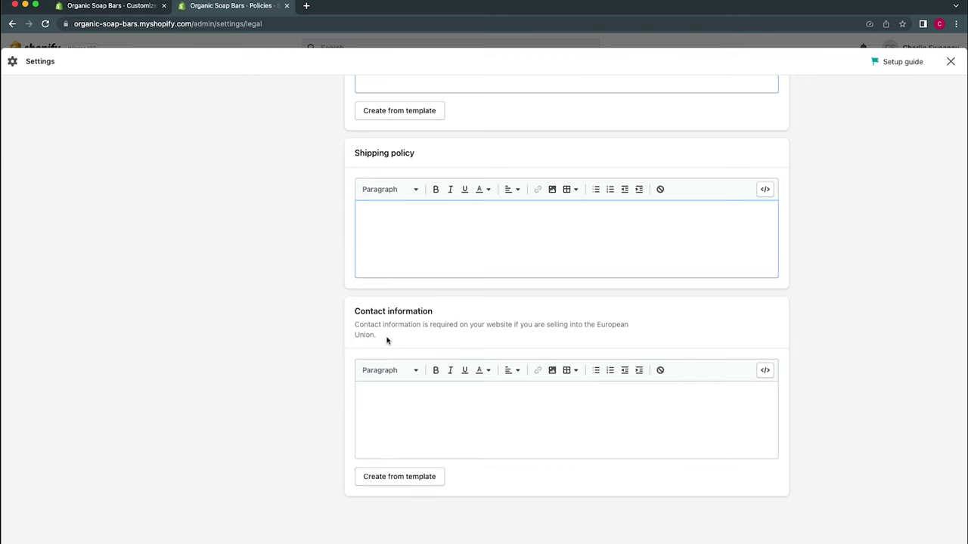
pyautogui.moveTo(386, 338); pyautogui.dragTo(355, 325)
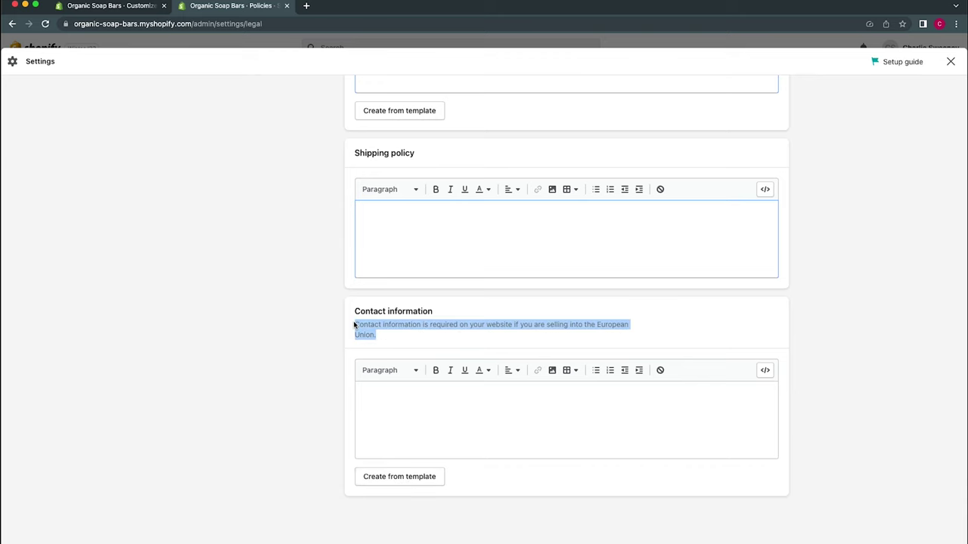
pyautogui.click(356, 324)
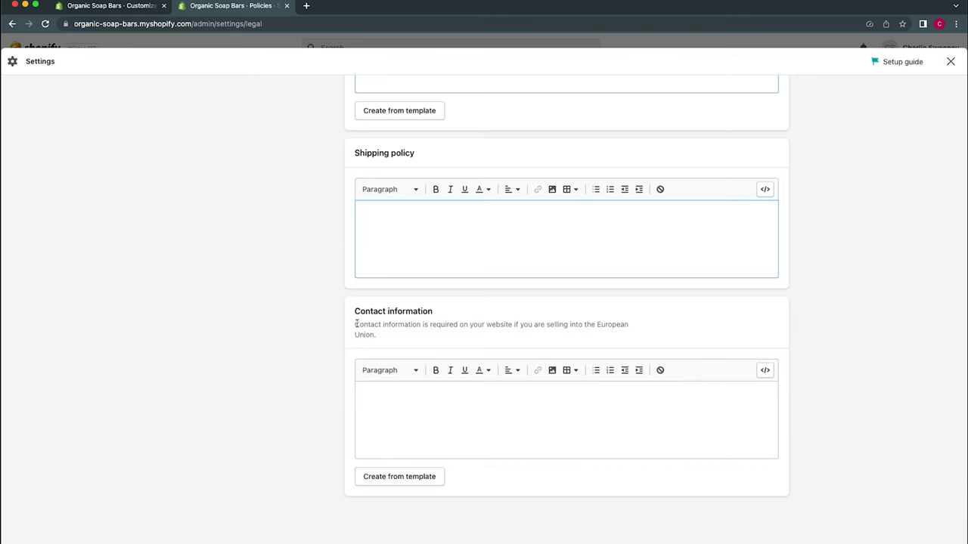
pyautogui.scroll(8, 331, 271)
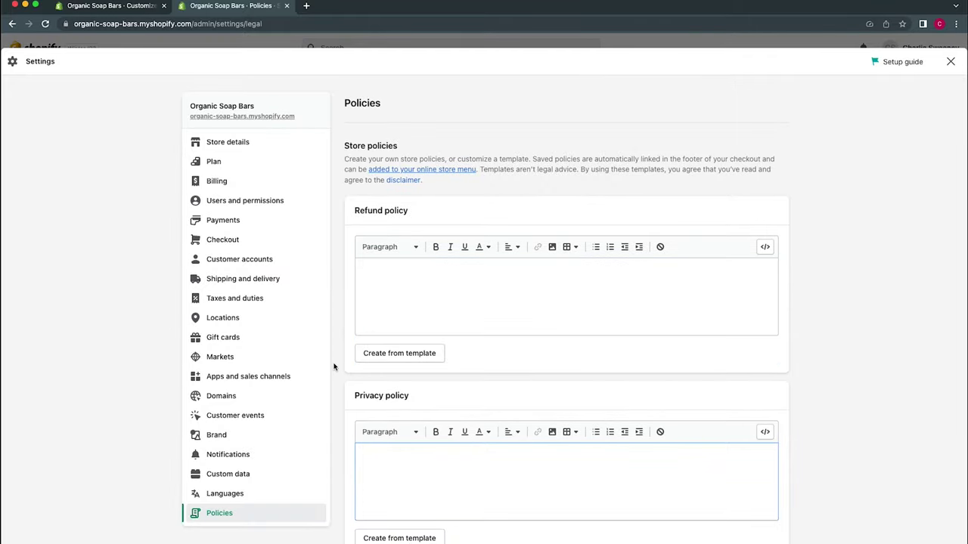
# - Create the refund policy from the template and review its return address placeholder and European Union cooling off section
pyautogui.click(397, 353)
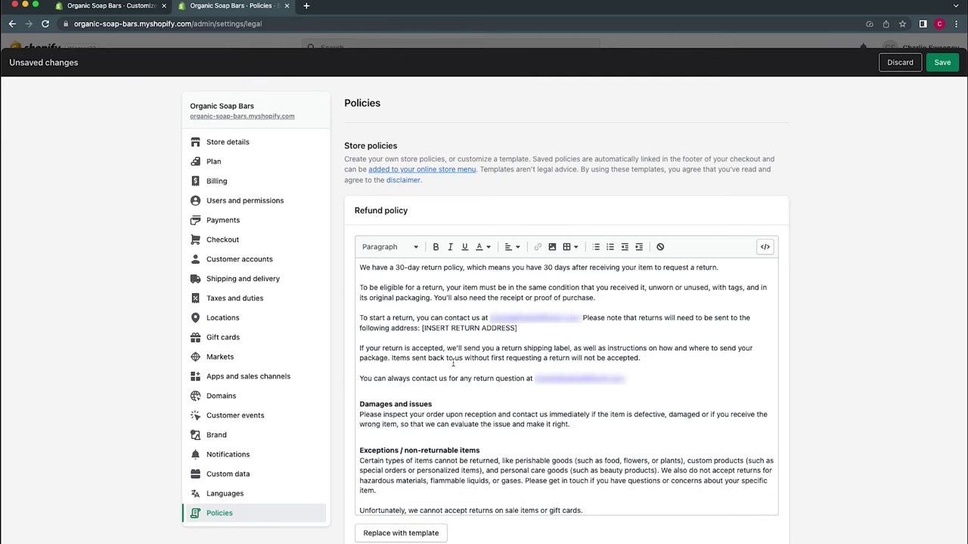
pyautogui.moveTo(423, 329); pyautogui.dragTo(546, 328)
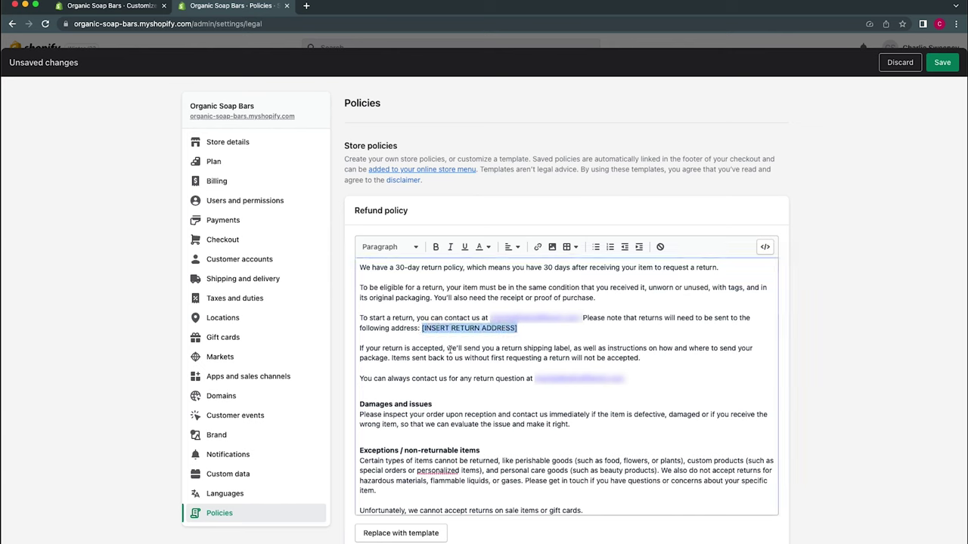
pyautogui.scroll(-4, 450, 350)
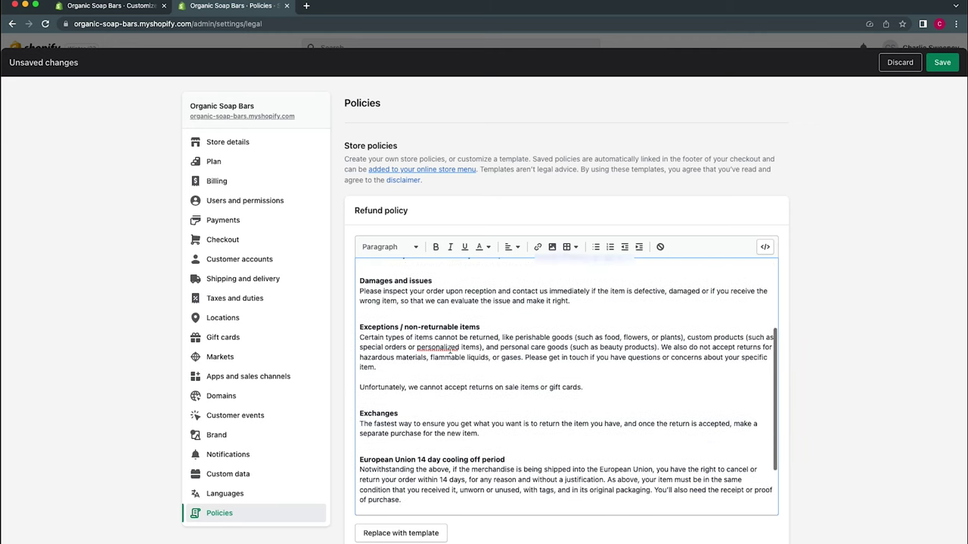
pyautogui.moveTo(359, 458)
pyautogui.mouseDown()
pyautogui.moveTo(571, 469)
pyautogui.moveTo(537, 457)
pyautogui.moveTo(358, 457)
pyautogui.mouseUp()
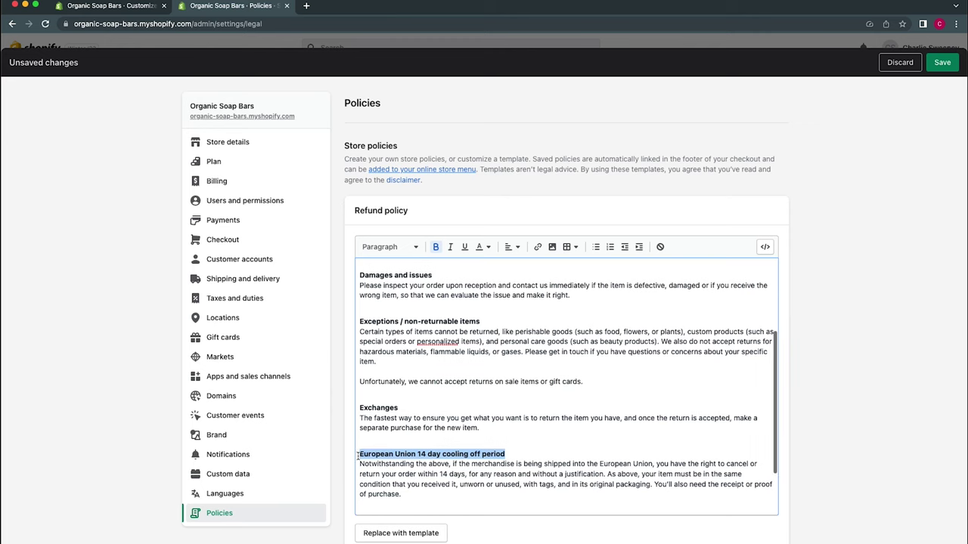
pyautogui.click(344, 458)
# - Create the privacy policy from the template and review it through to the Last updated date placeholder
pyautogui.scroll(-3, 342, 461)
pyautogui.scroll(-3, 342, 461)
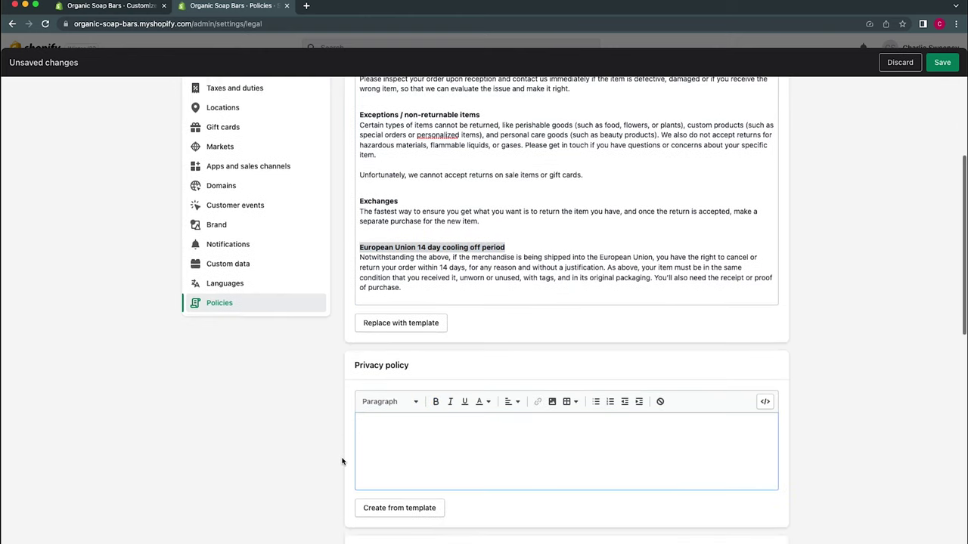
pyautogui.click(401, 447)
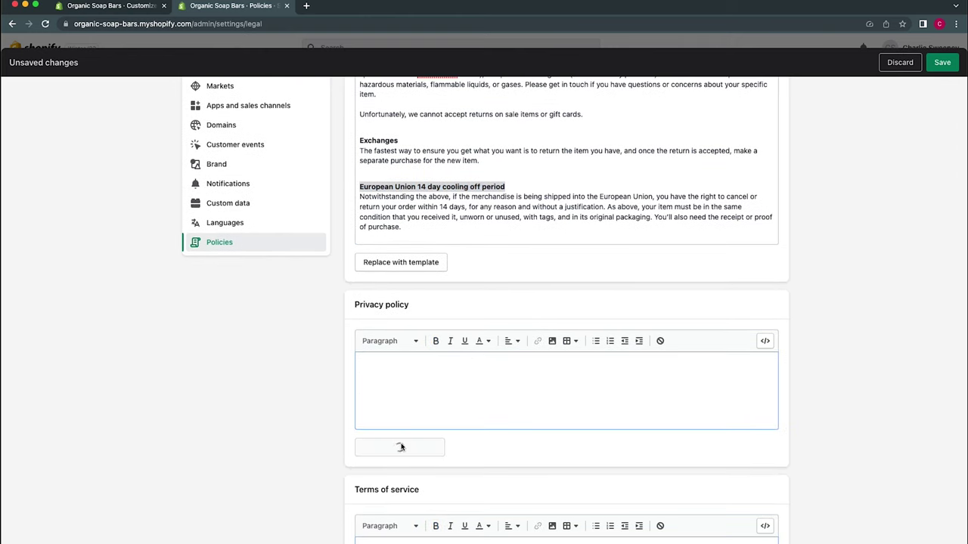
pyautogui.scroll(-2, 529, 393)
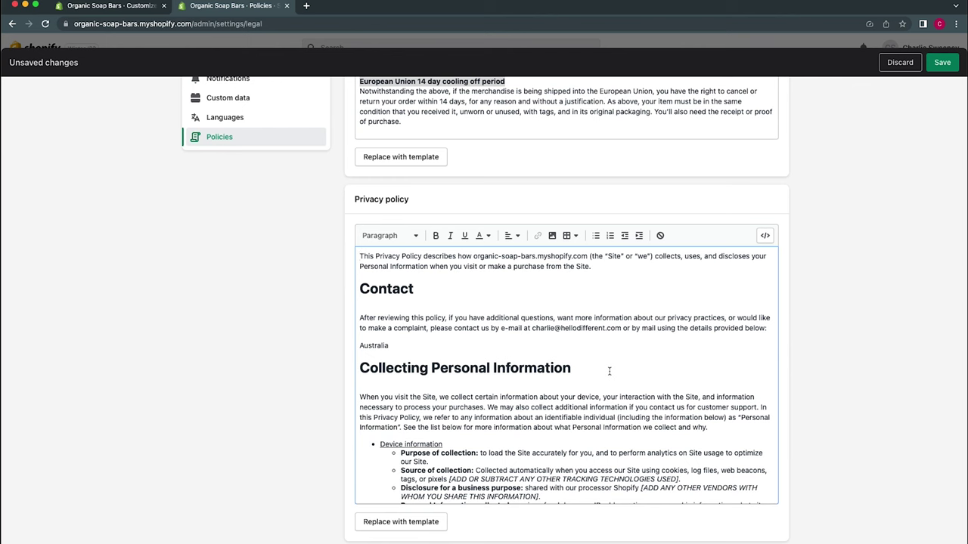
pyautogui.scroll(-10, 609, 372)
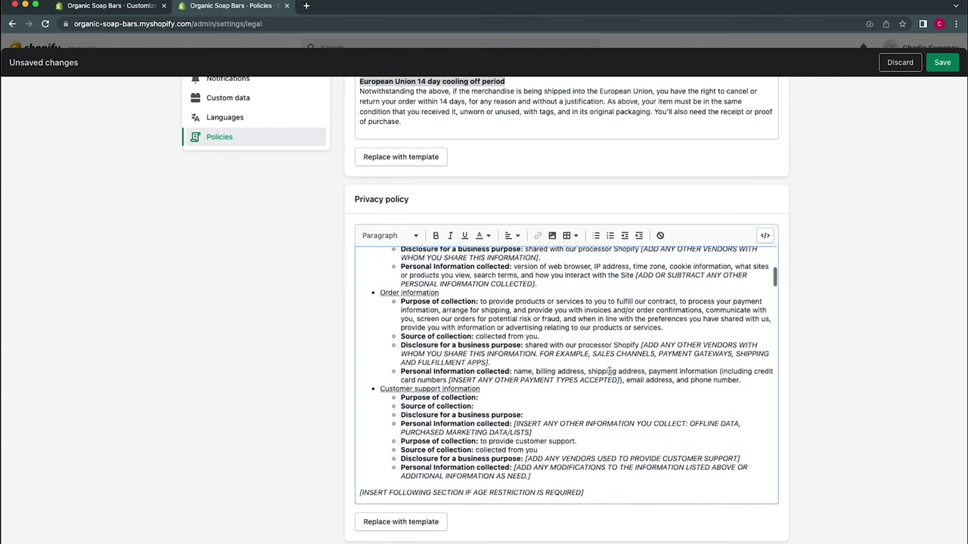
pyautogui.scroll(-10, 609, 371)
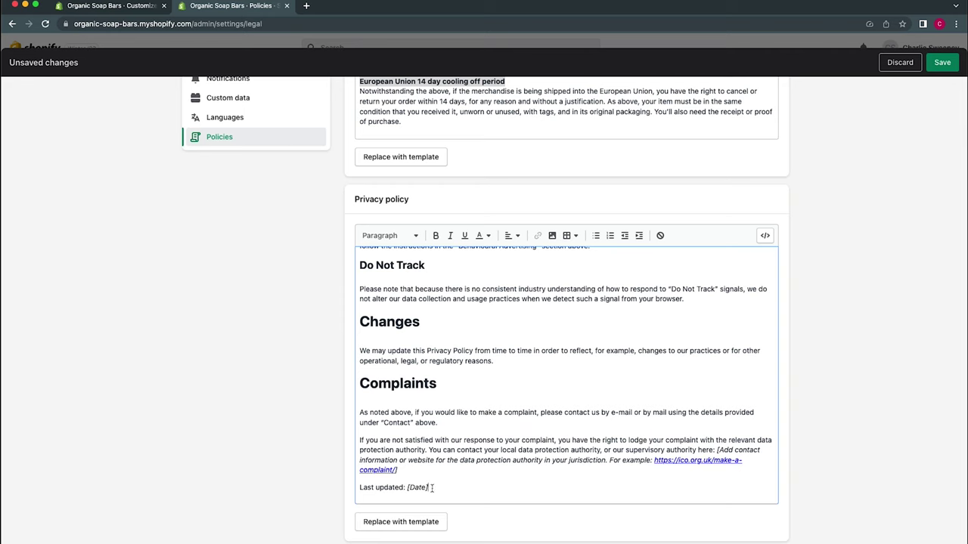
pyautogui.moveTo(430, 488); pyautogui.dragTo(408, 488)
# - Create the terms of service from the template and check the store name in its overview
pyautogui.scroll(-5, 330, 462)
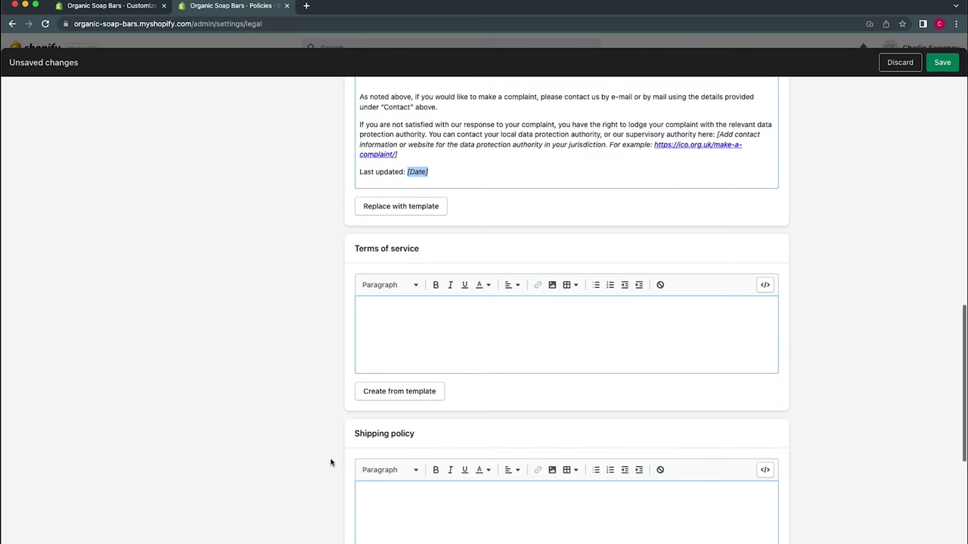
pyautogui.click(406, 392)
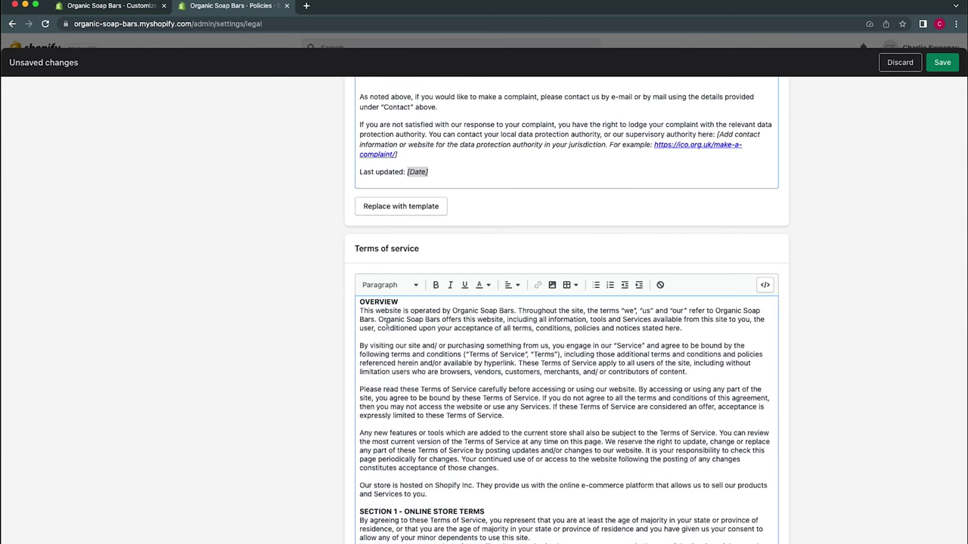
pyautogui.moveTo(378, 319); pyautogui.dragTo(440, 319)
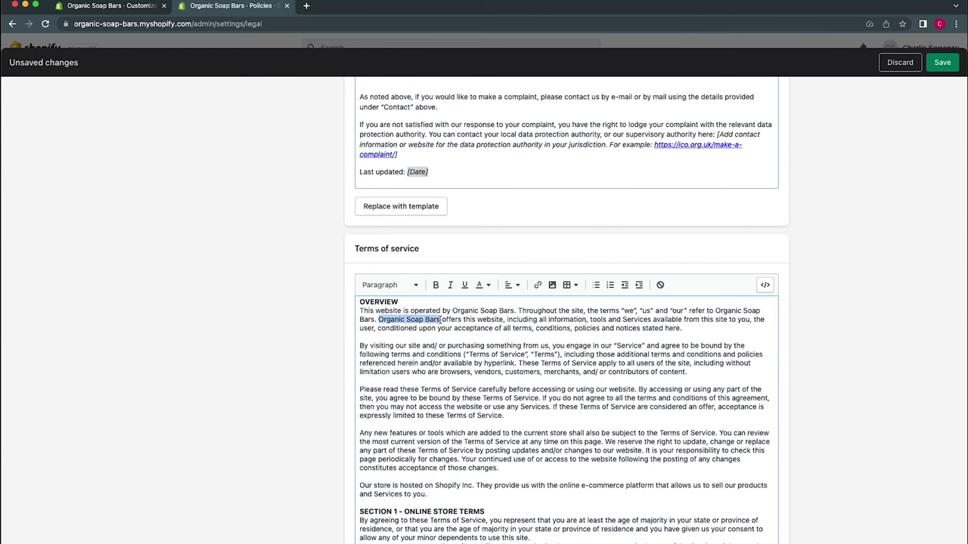
pyautogui.click(378, 319)
pyautogui.moveTo(378, 319); pyautogui.dragTo(440, 320)
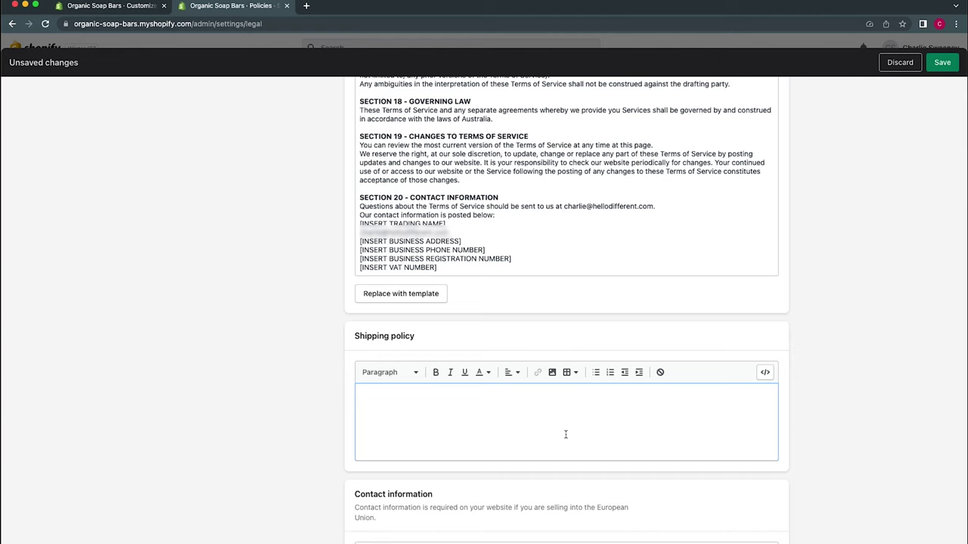
# - Create the contact information policy from the template and save the store policies
pyautogui.scroll(-5, 565, 434)
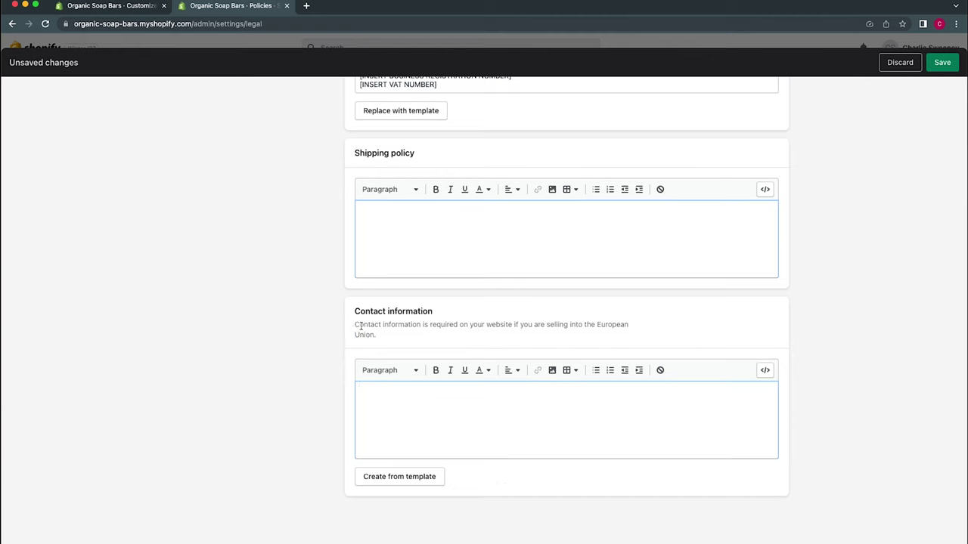
pyautogui.press('Tab')
pyautogui.click(396, 477)
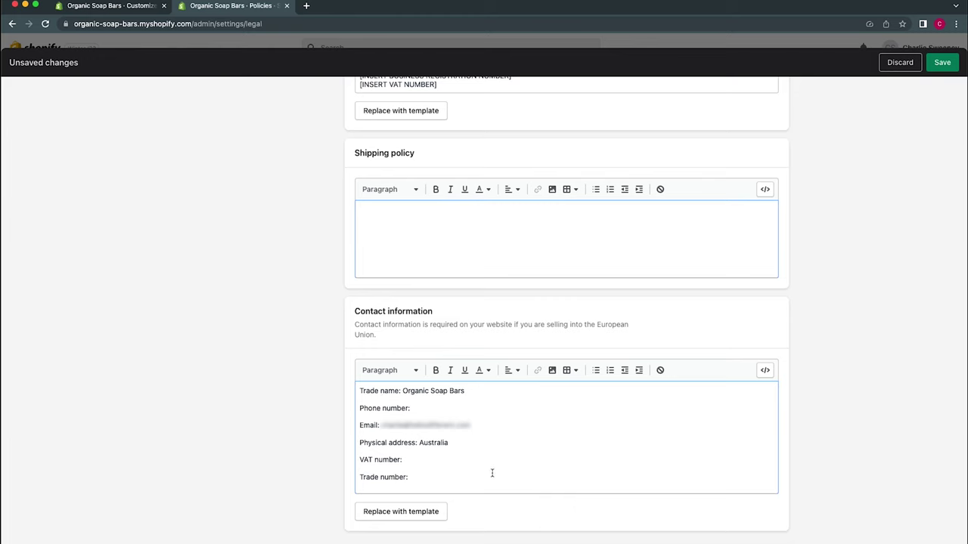
pyautogui.scroll(-1, 491, 473)
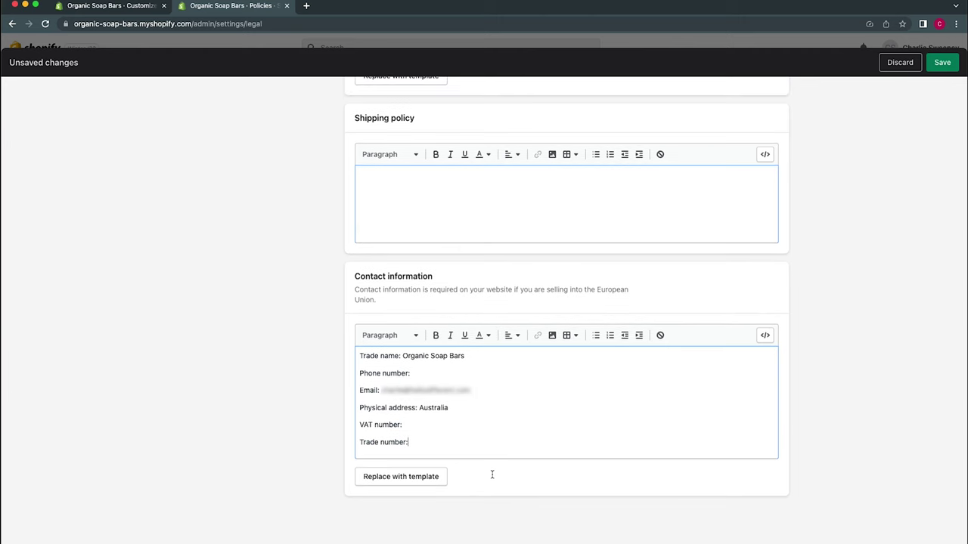
pyautogui.scroll(6, 491, 475)
pyautogui.click(942, 62)
pyautogui.scroll(-6, 166, 408)
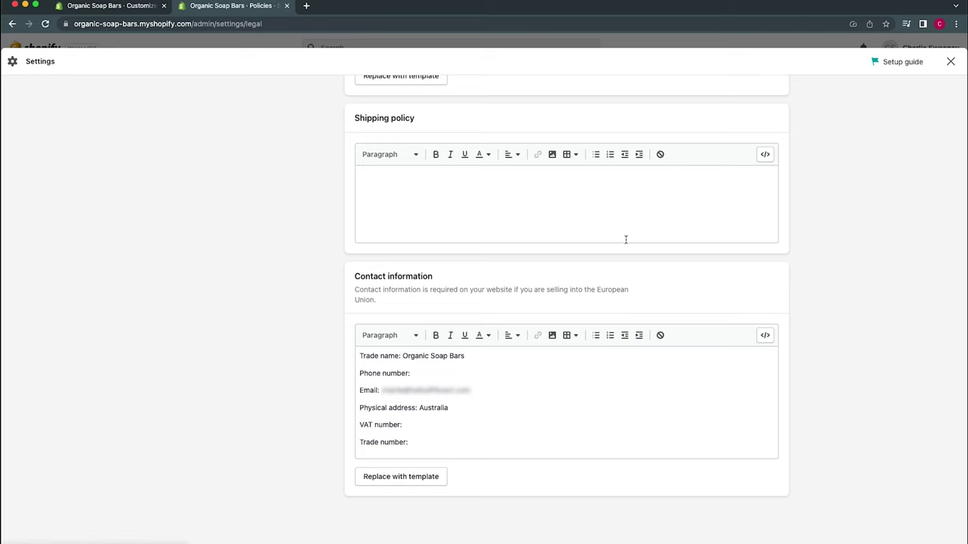
# - Remove the Search item from the online store's Footer menu and check the footer's Quick links block in the theme editor
pyautogui.click(951, 62)
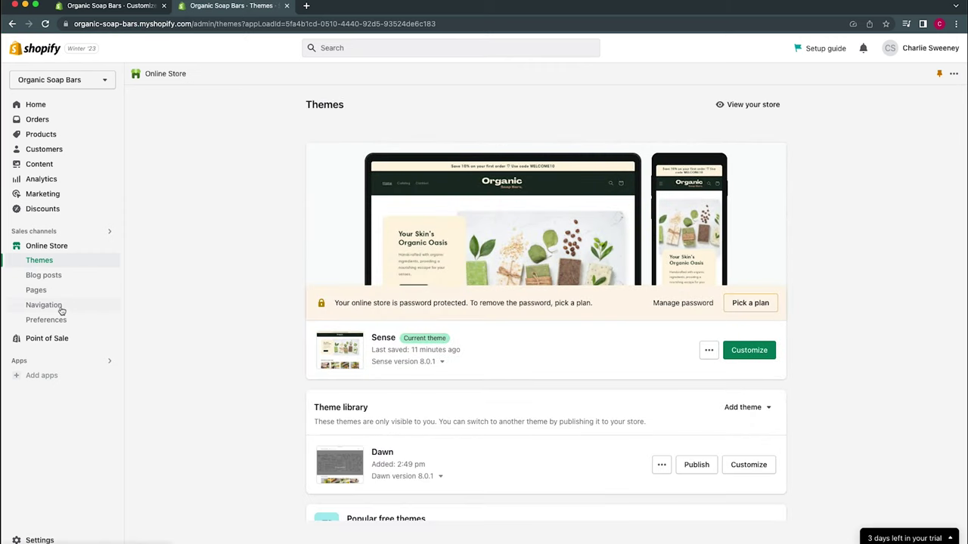
pyautogui.click(90, 307)
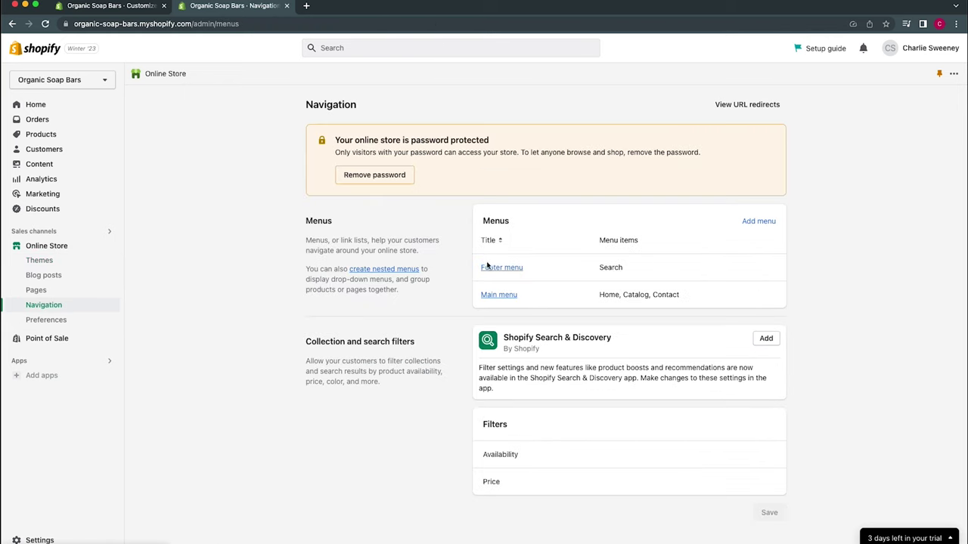
pyautogui.click(501, 269)
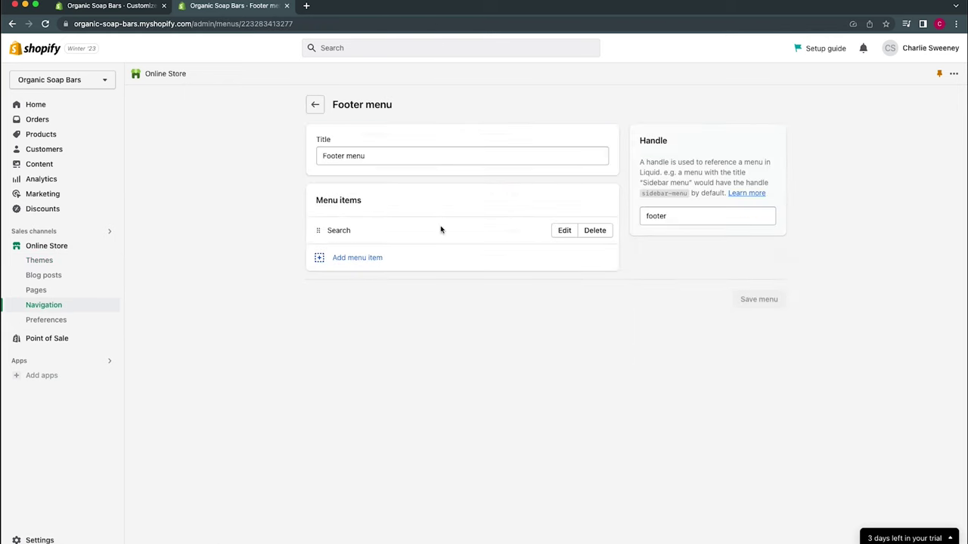
pyautogui.click(595, 233)
pyautogui.click(613, 328)
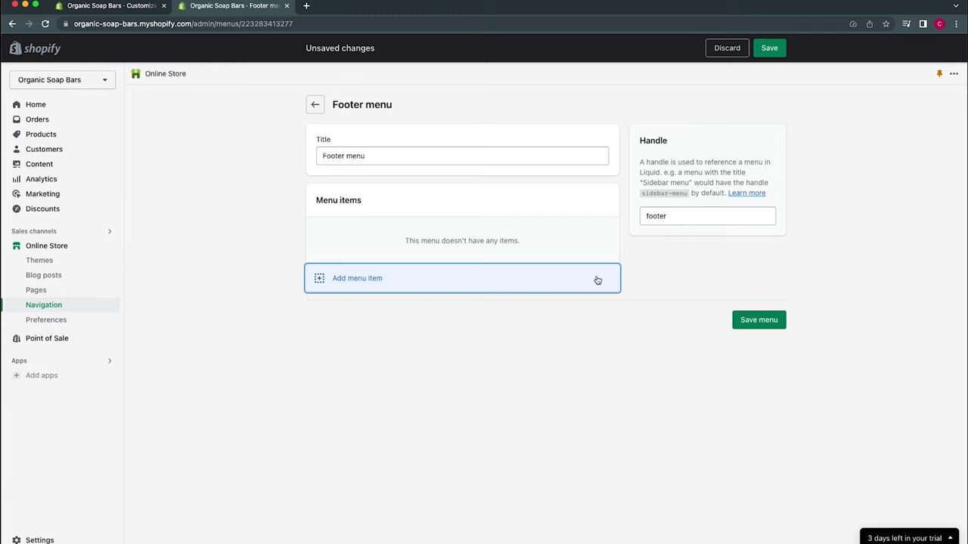
pyautogui.click(133, 12)
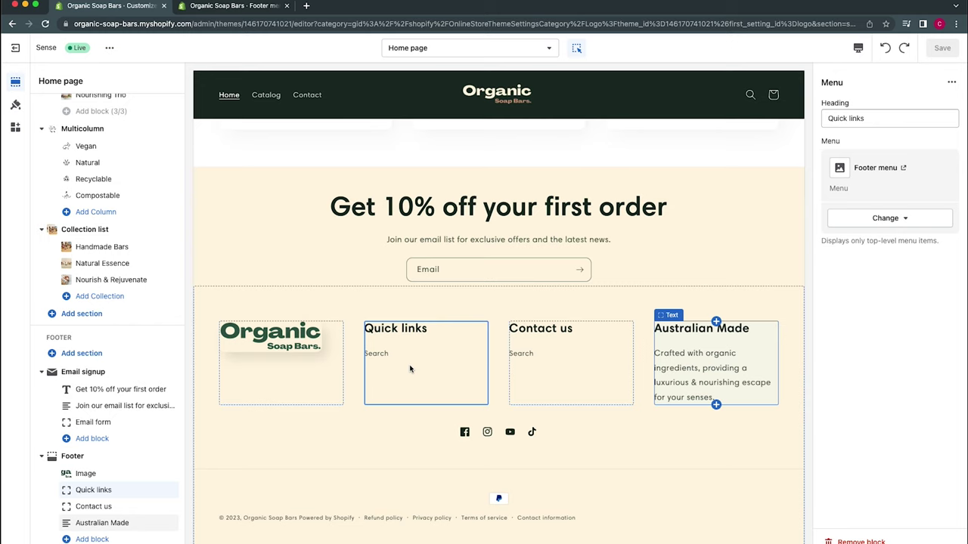
pyautogui.hotkey('ctrl', 'Tab')
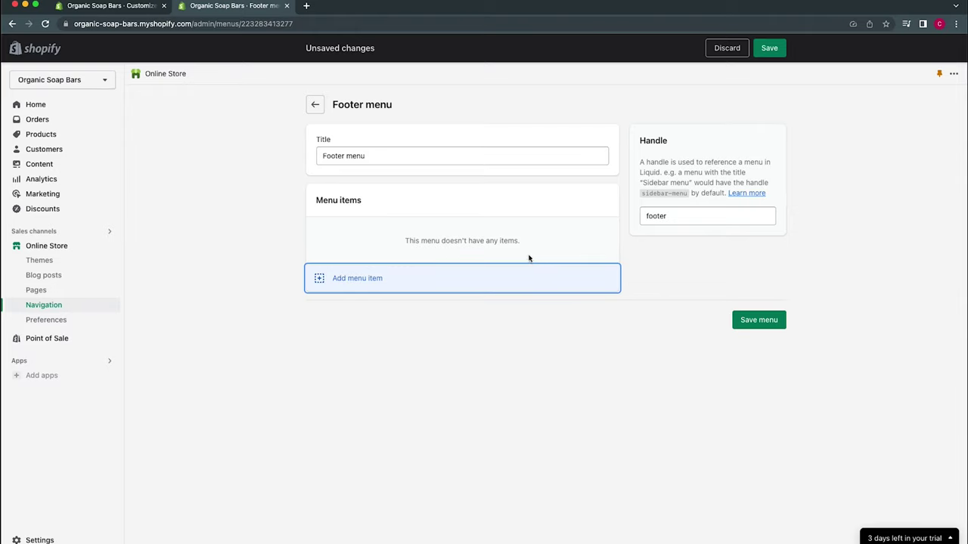
pyautogui.click(419, 281)
pyautogui.write('About')
pyautogui.click(803, 160)
pyautogui.write('about')
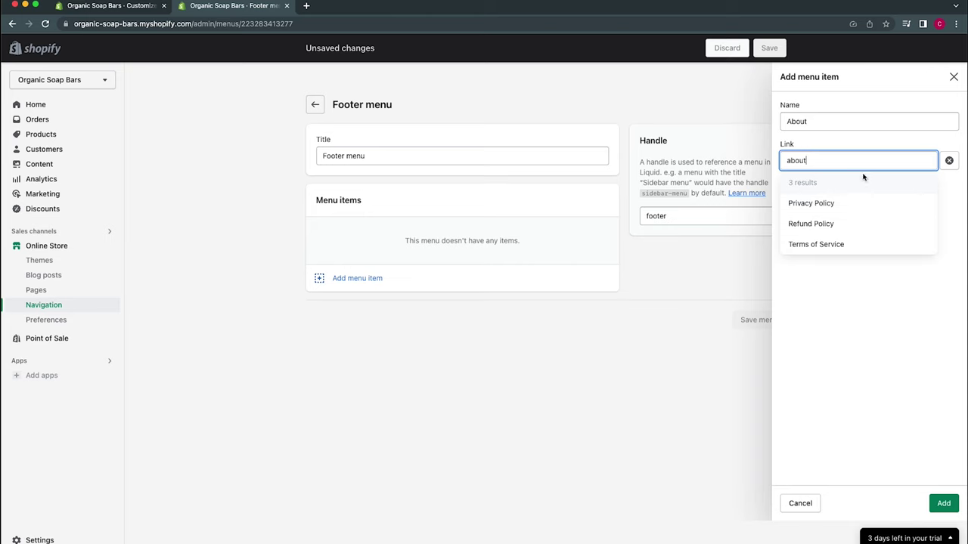
pyautogui.click(954, 83)
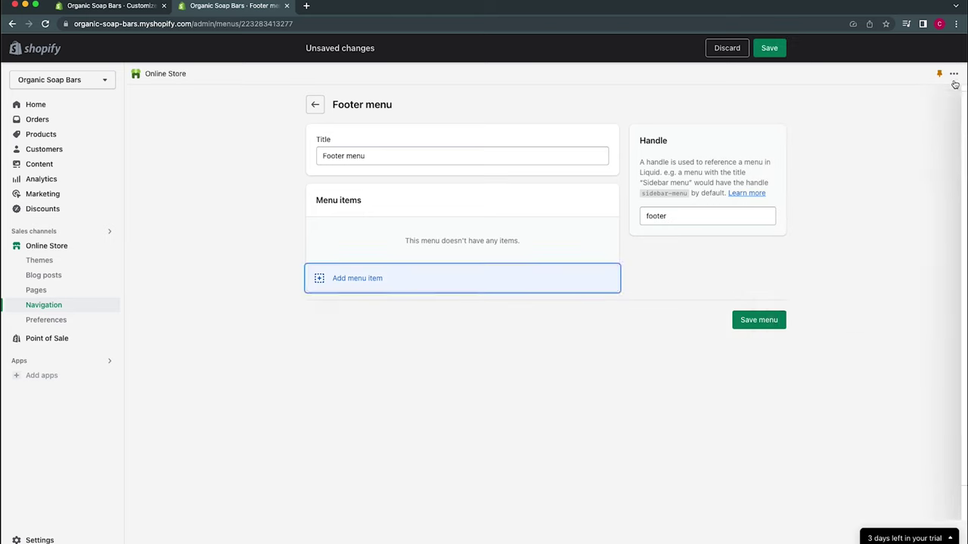
# - Save the emptied Footer menu, then create and save a store page titled "Our Story"
pyautogui.click(755, 321)
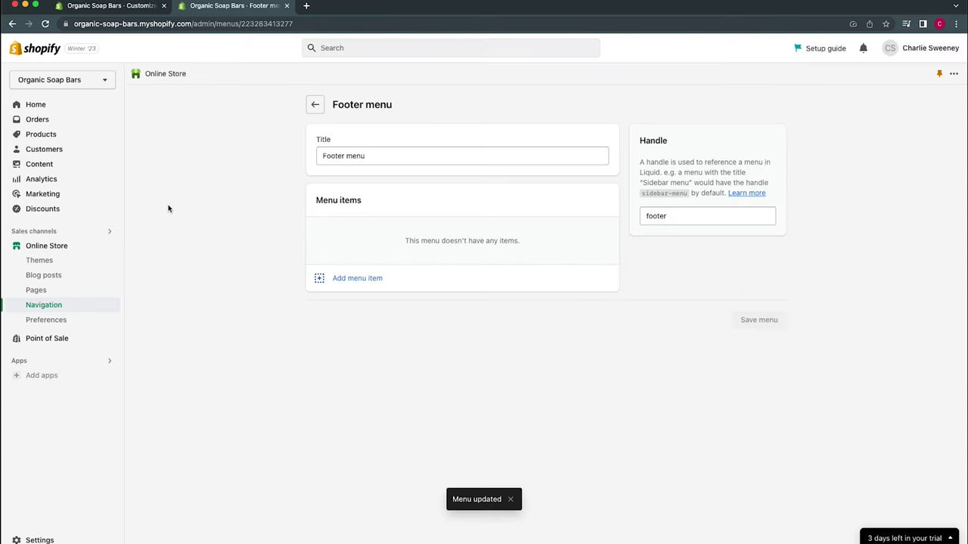
pyautogui.click(83, 294)
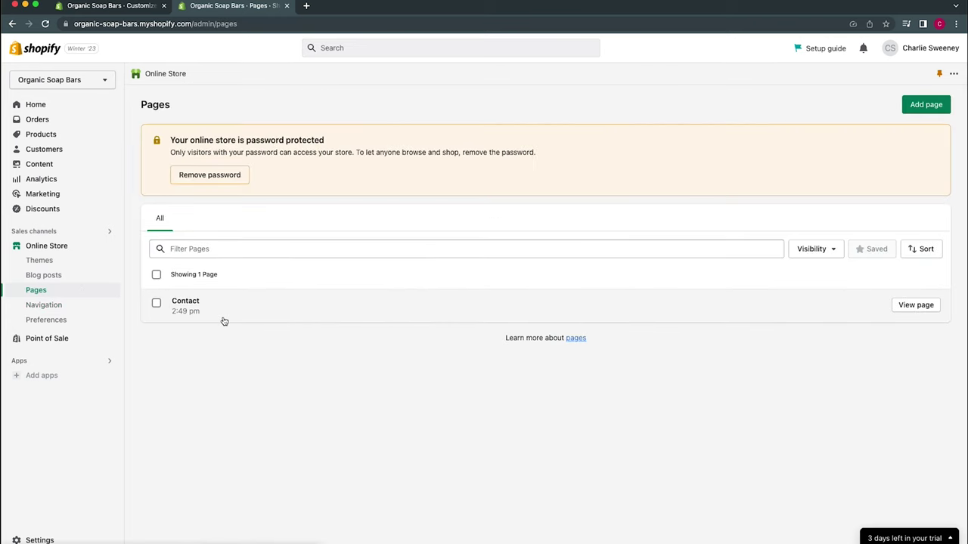
pyautogui.click(933, 105)
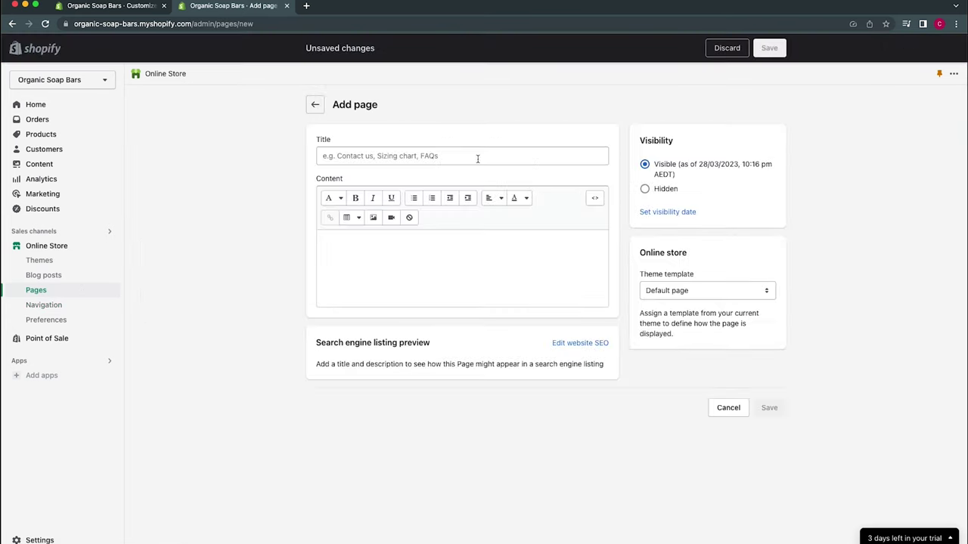
pyautogui.click(470, 155)
pyautogui.write('Our Story')
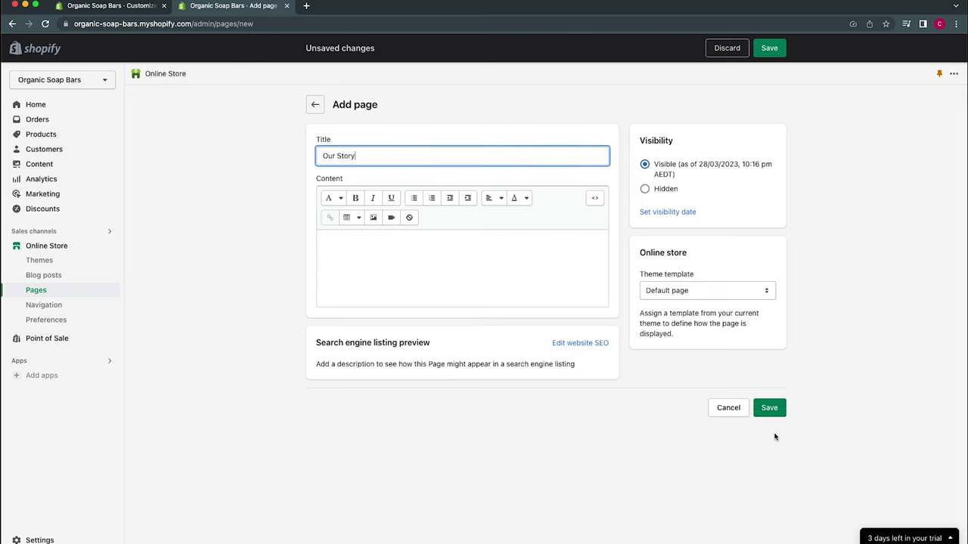
pyautogui.click(769, 407)
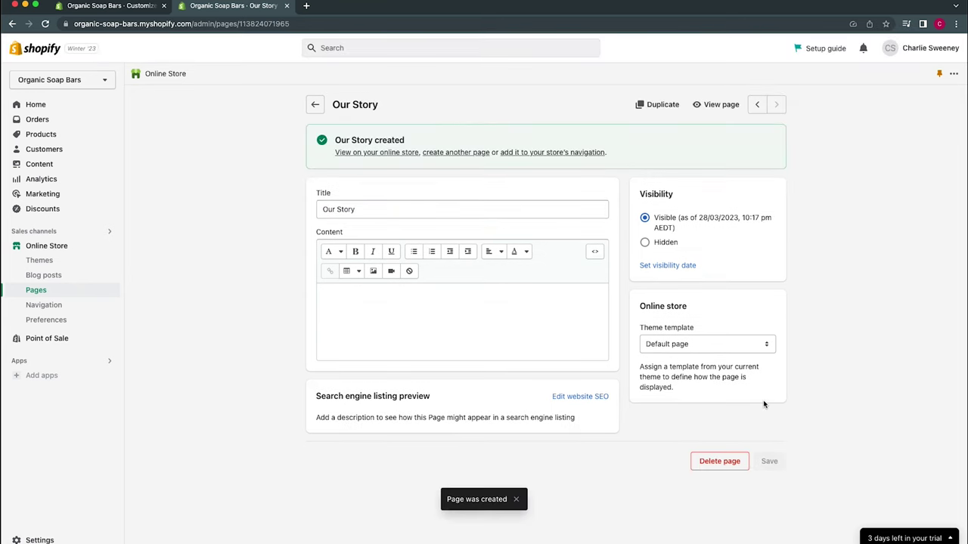
# - Create another store page titled "FAQs" and save it
pyautogui.click(460, 154)
pyautogui.write('FAQ')
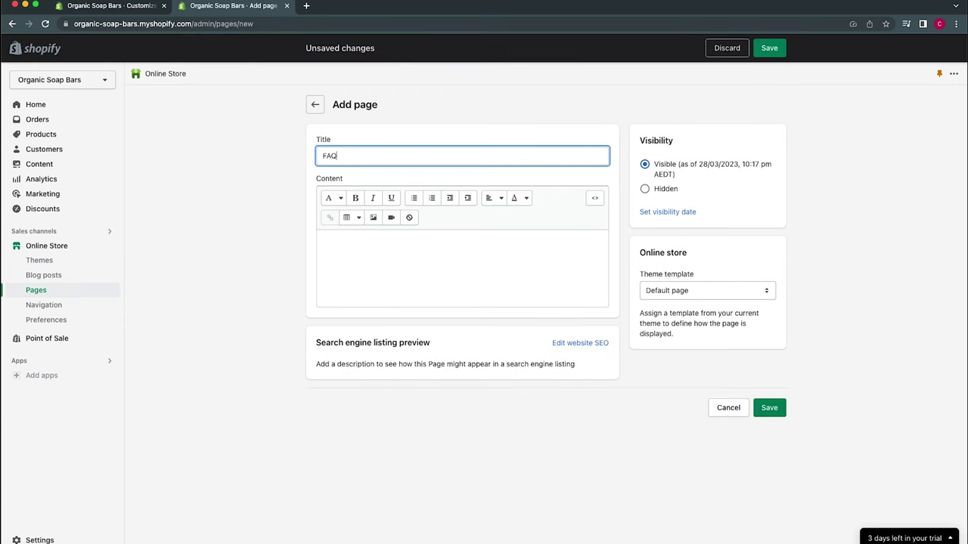
pyautogui.write('s')
pyautogui.click(769, 408)
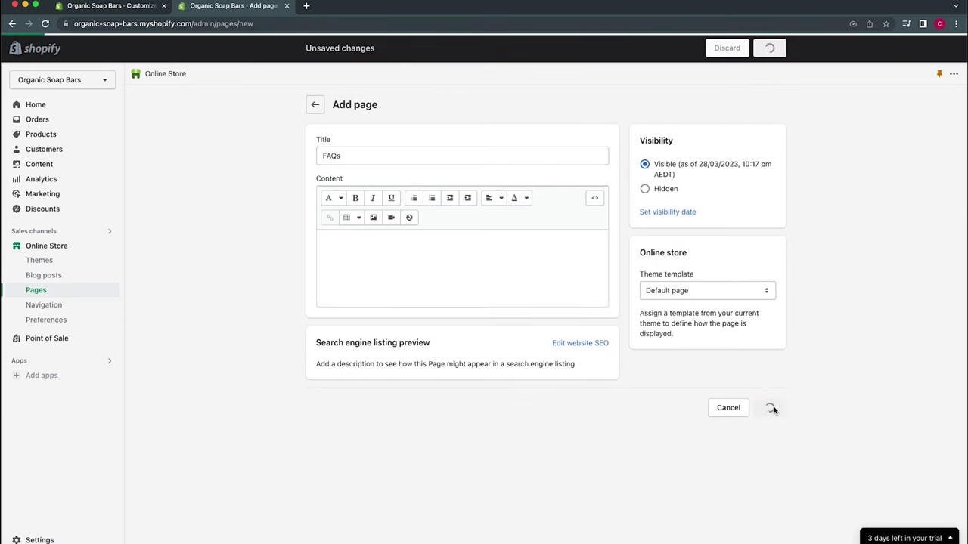
# - Add an "Our Story" item to the Footer menu, linked to the Our Story page
pyautogui.click(78, 308)
pyautogui.click(510, 264)
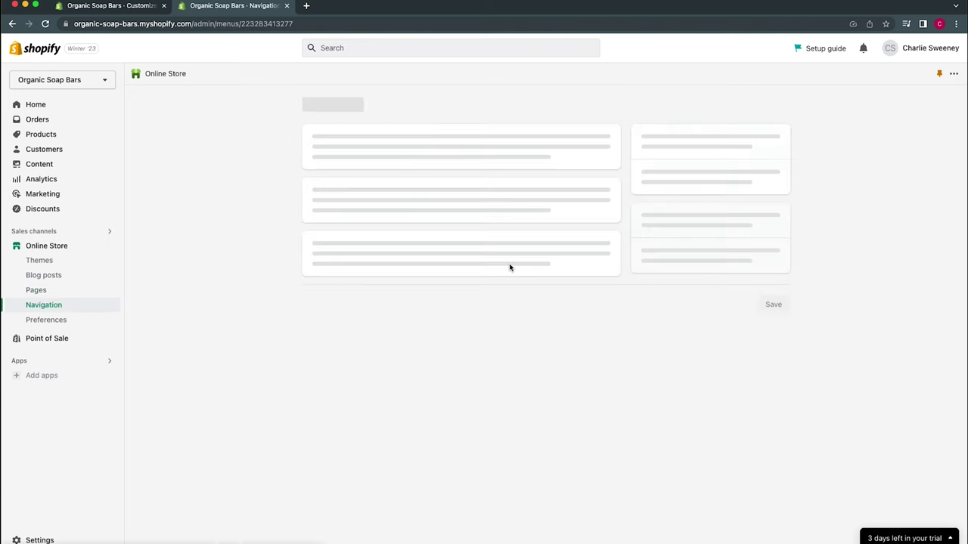
pyautogui.click(511, 271)
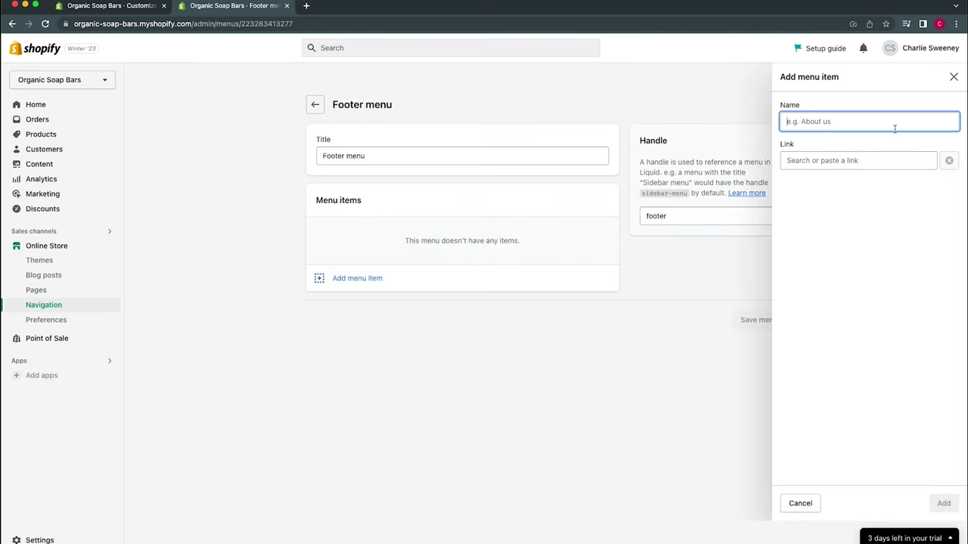
pyautogui.write('Our Story')
pyautogui.press('Tab')
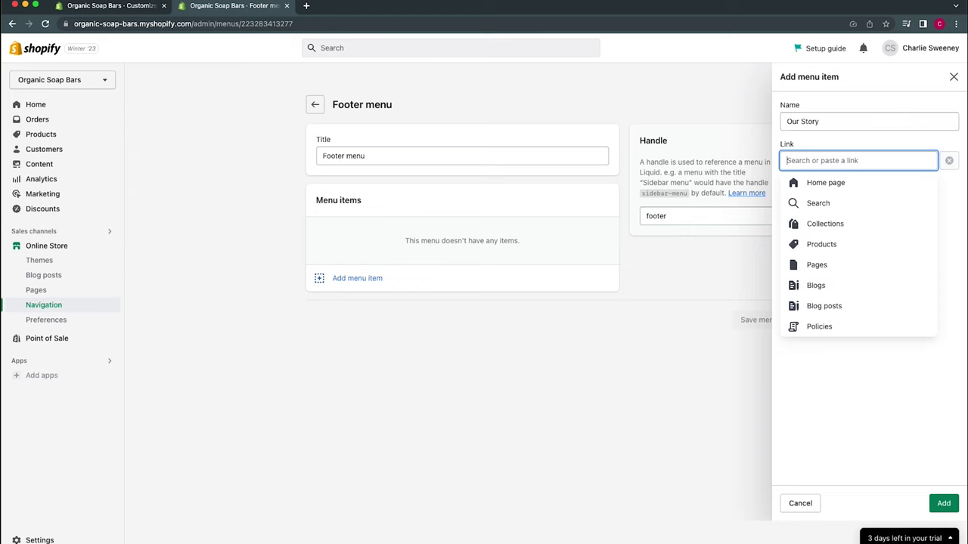
pyautogui.write('our')
pyautogui.click(845, 189)
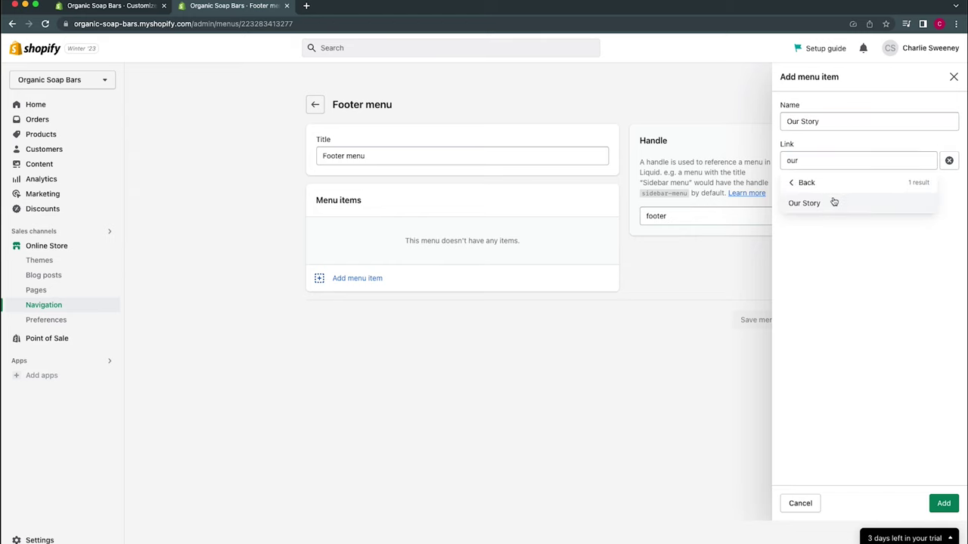
pyautogui.click(833, 202)
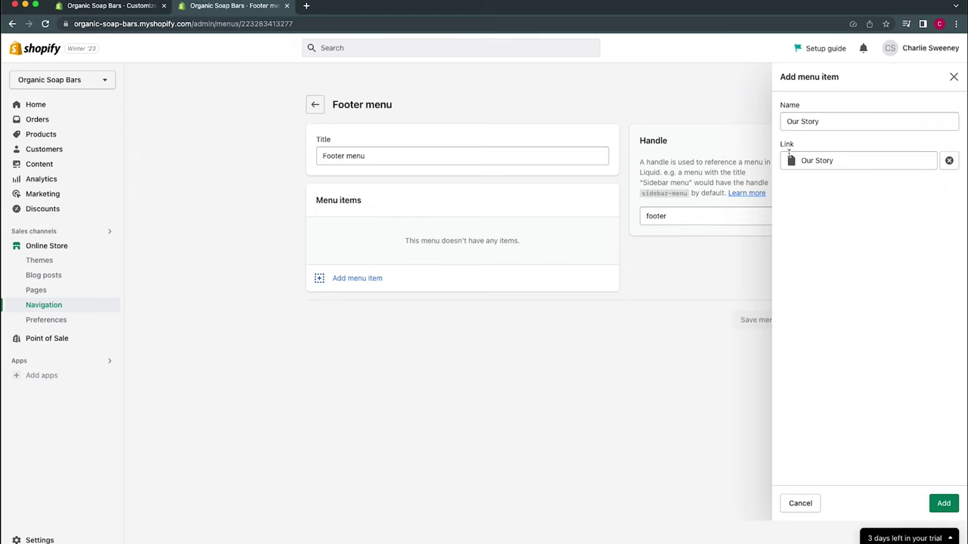
pyautogui.click(942, 504)
# - Add a "FAQs" item to the Footer menu, linked to the FAQs page
pyautogui.click(491, 264)
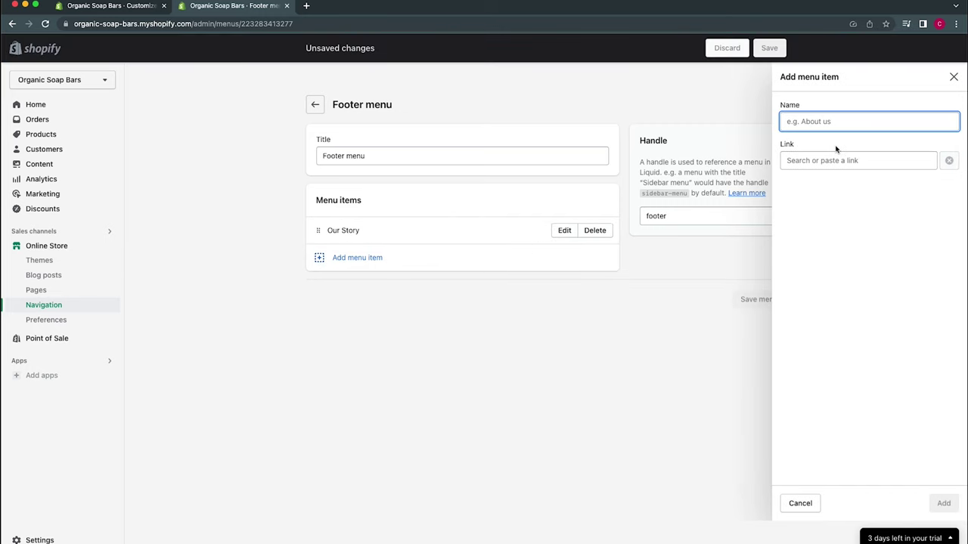
pyautogui.write('FAQs')
pyautogui.press('Tab')
pyautogui.write('FAQ')
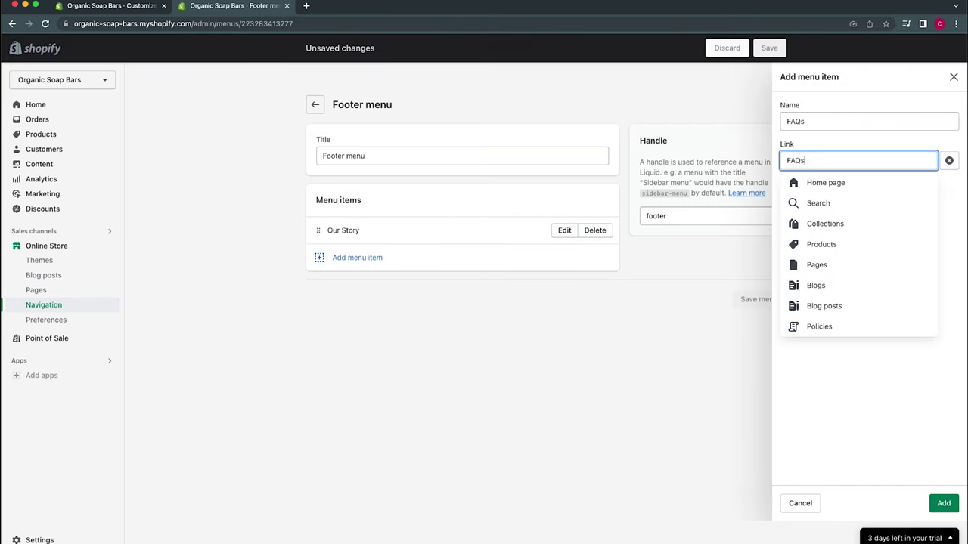
pyautogui.click(815, 203)
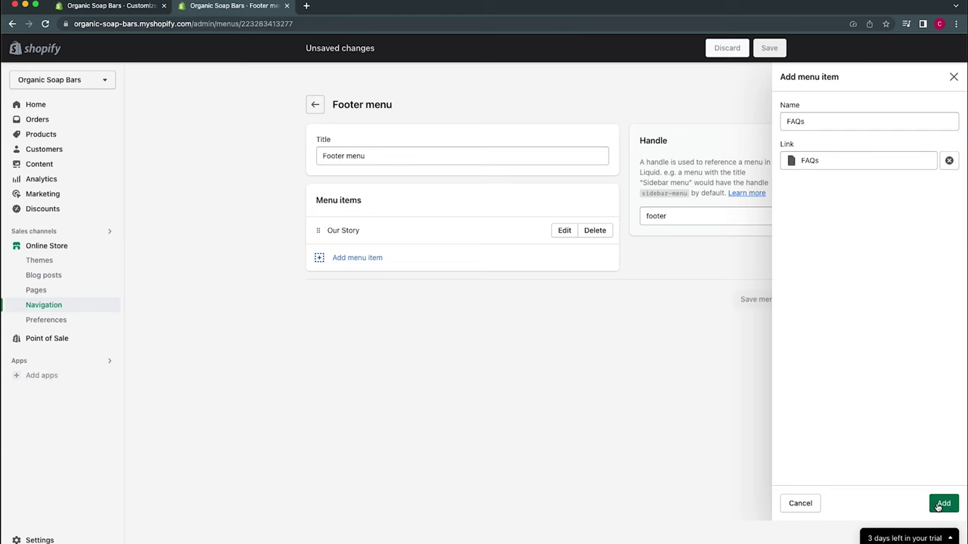
pyautogui.click(943, 505)
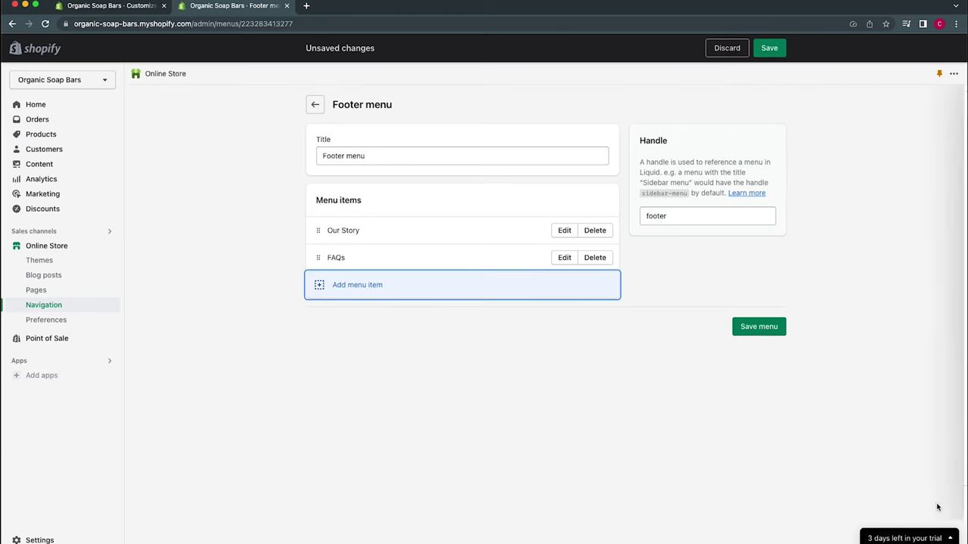
# - Add a "Shop All" item to the Footer menu, linked to All products
pyautogui.click(514, 285)
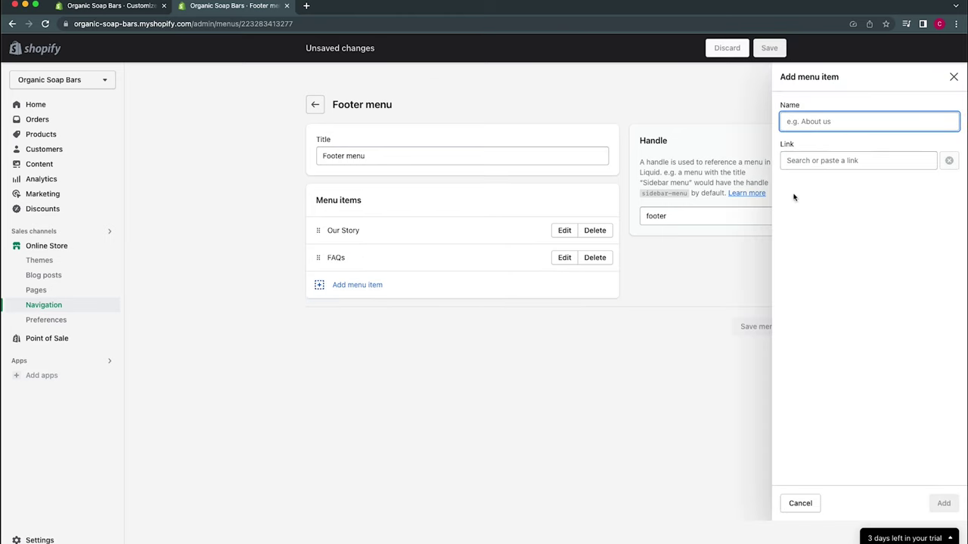
pyautogui.write('Shop All')
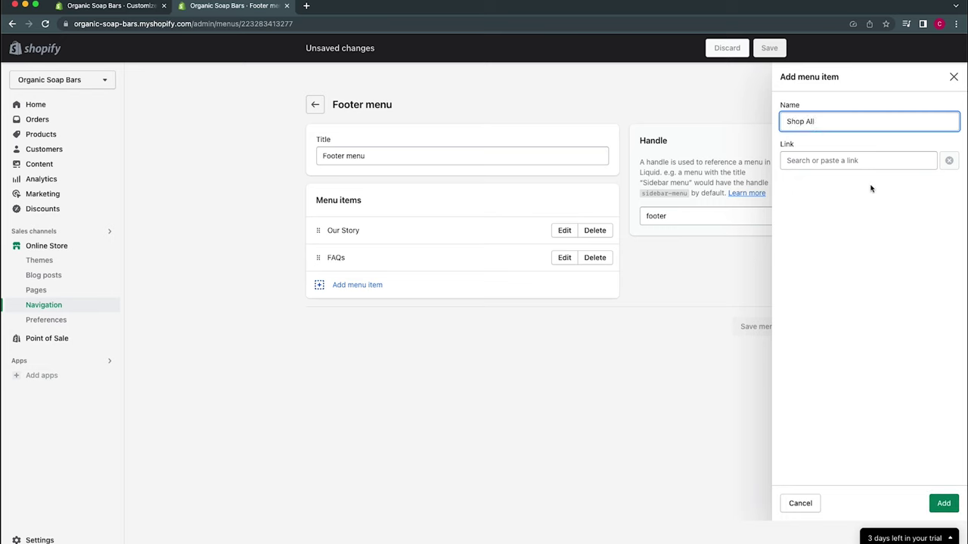
pyautogui.click(871, 161)
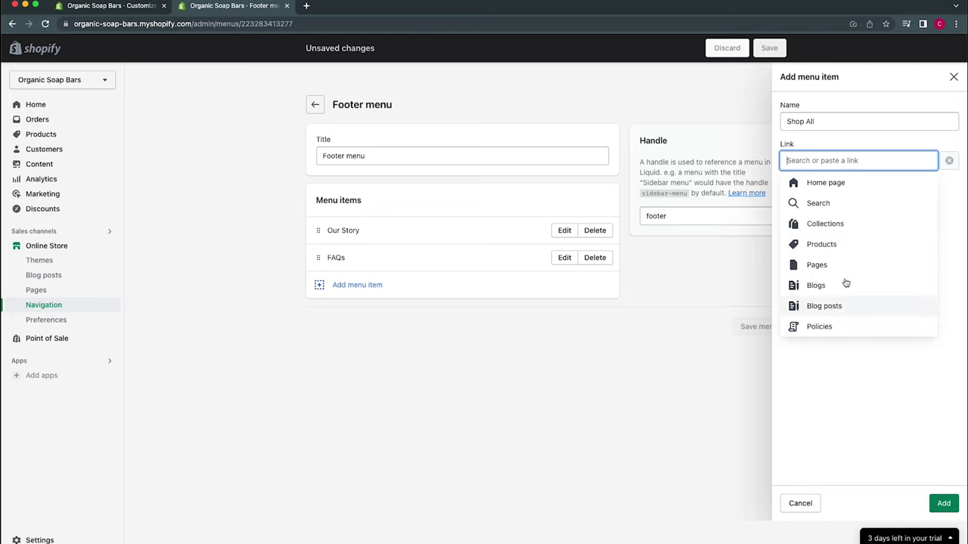
pyautogui.click(864, 244)
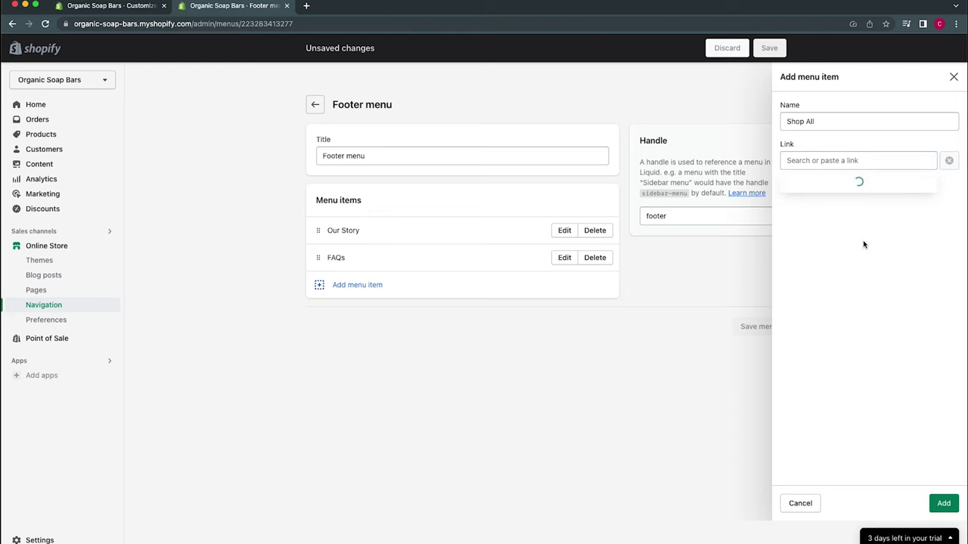
pyautogui.click(873, 205)
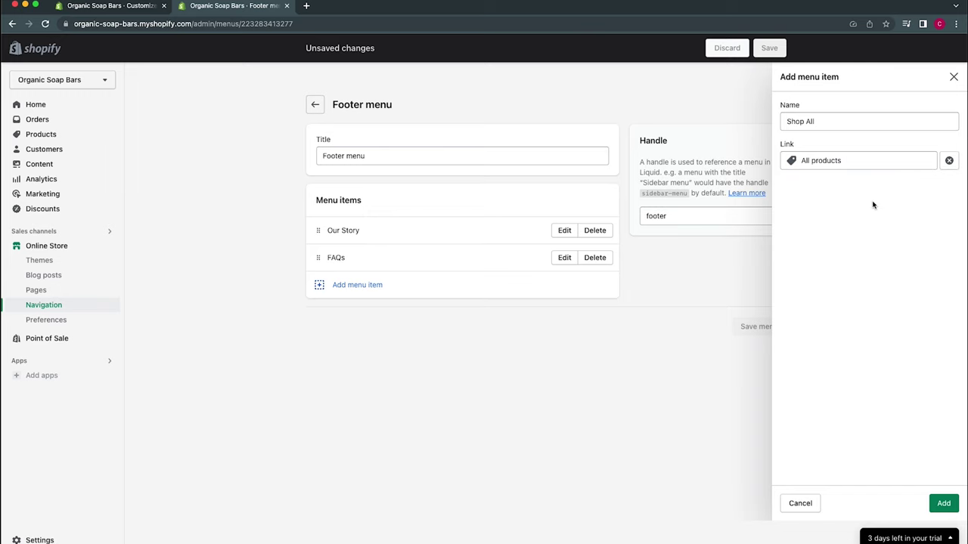
pyautogui.click(944, 503)
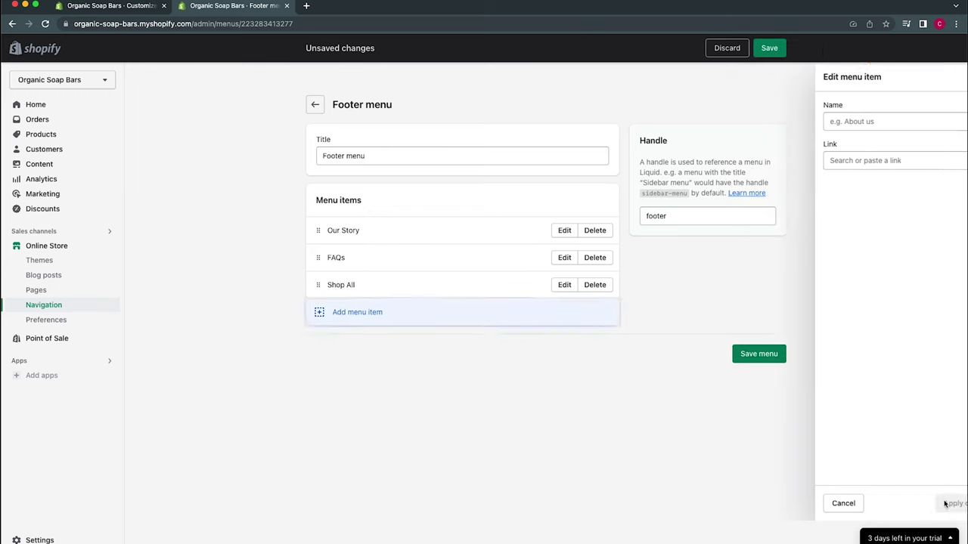
# - Add a "Blog" item to the Footer menu, linked to the News blog
pyautogui.click(557, 317)
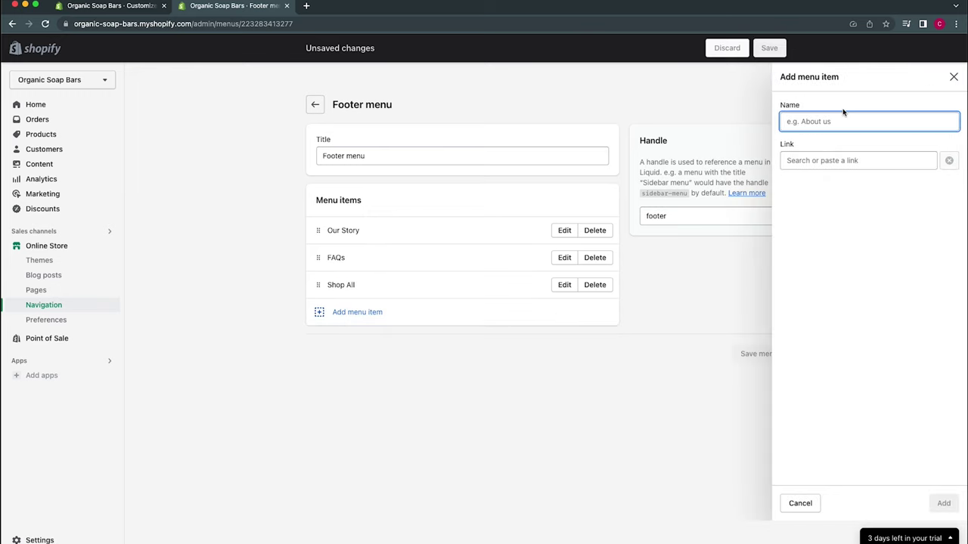
pyautogui.write('Blog')
pyautogui.click(845, 166)
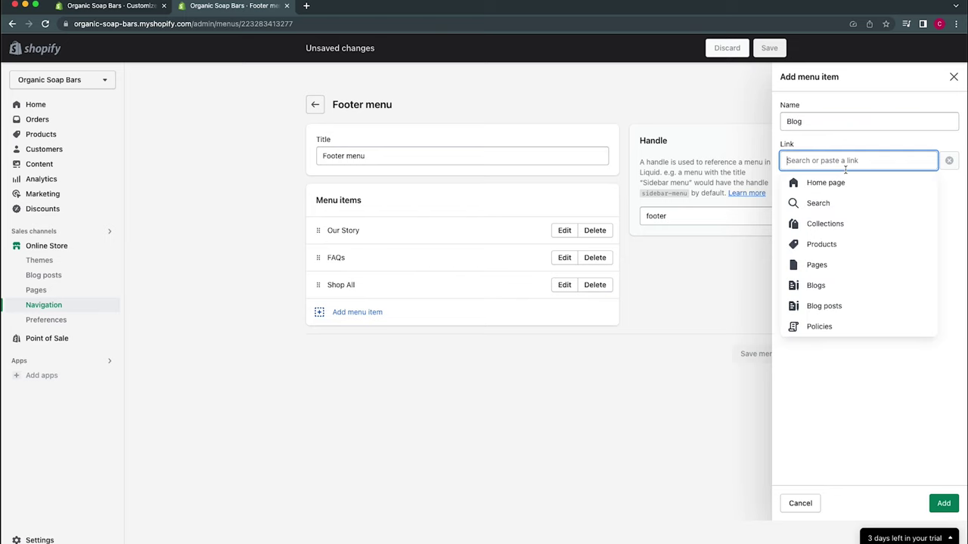
pyautogui.click(812, 286)
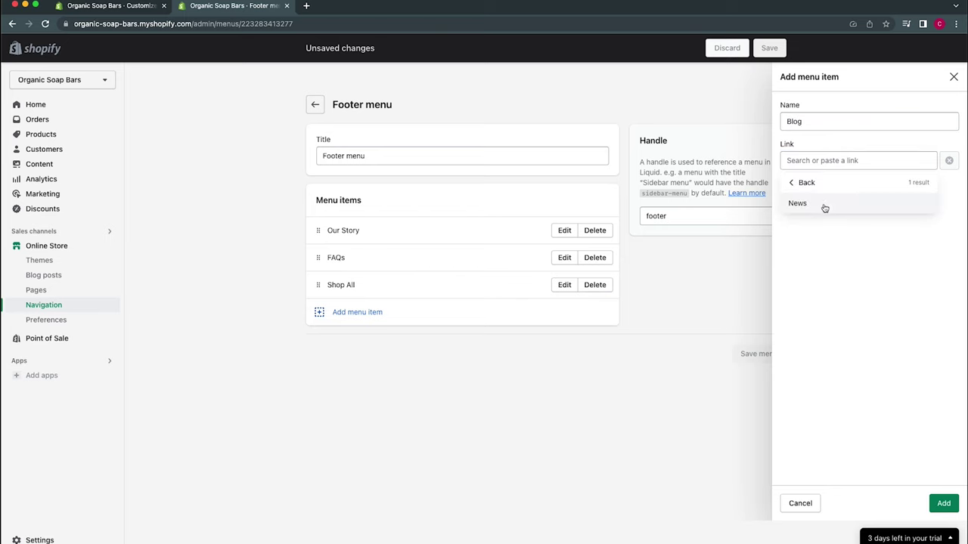
pyautogui.click(824, 207)
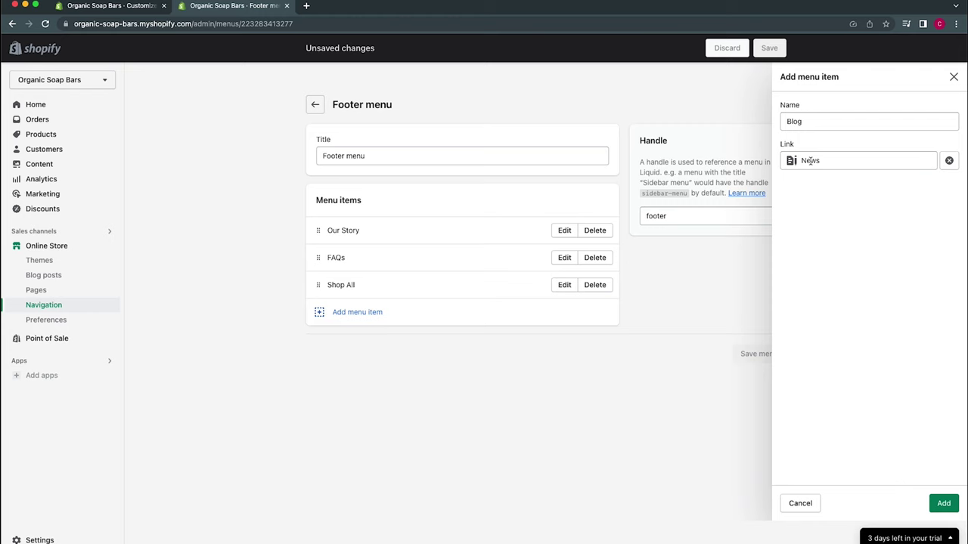
pyautogui.press('Return')
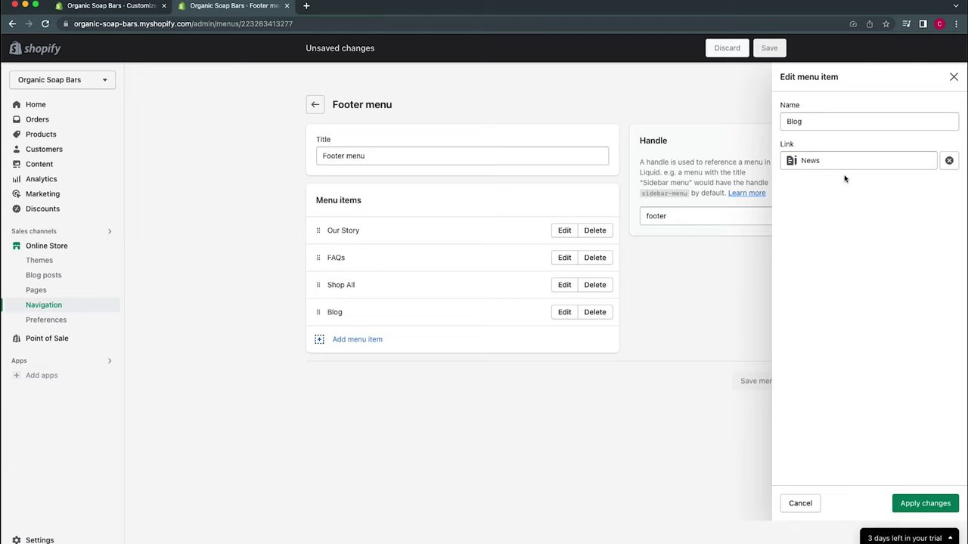
pyautogui.click(926, 504)
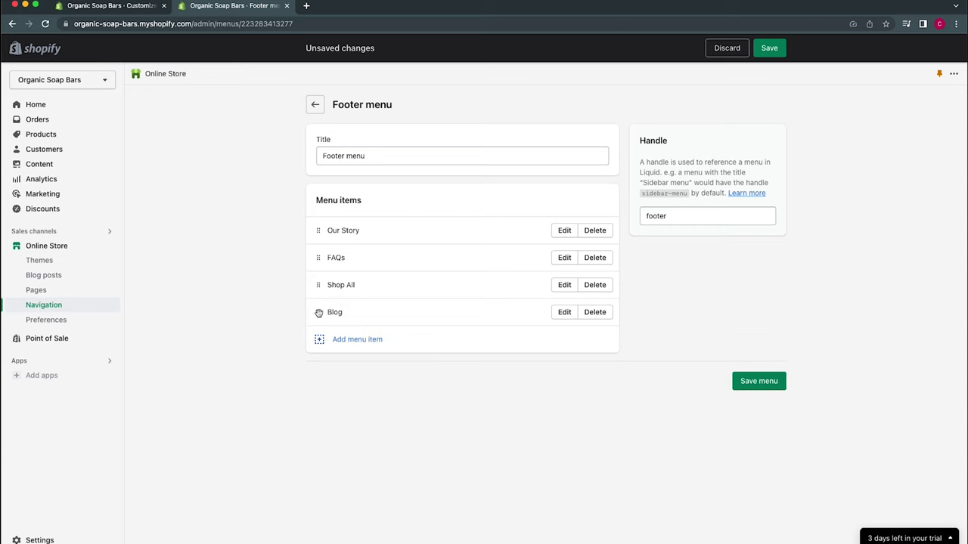
# - Move the FAQs item below Blog in the Footer menu, save the menu and return to the navigation overview
pyautogui.moveTo(318, 258); pyautogui.dragTo(316, 298)
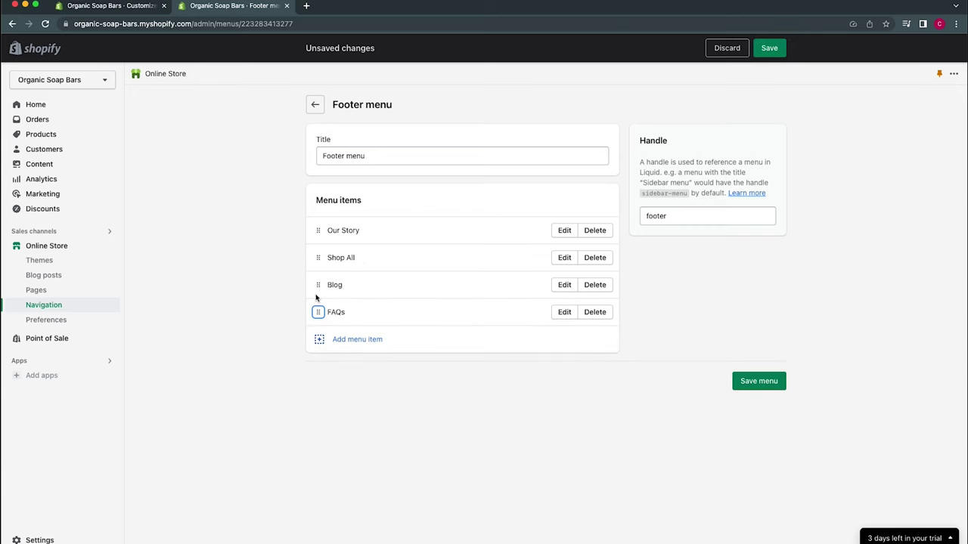
pyautogui.click(759, 381)
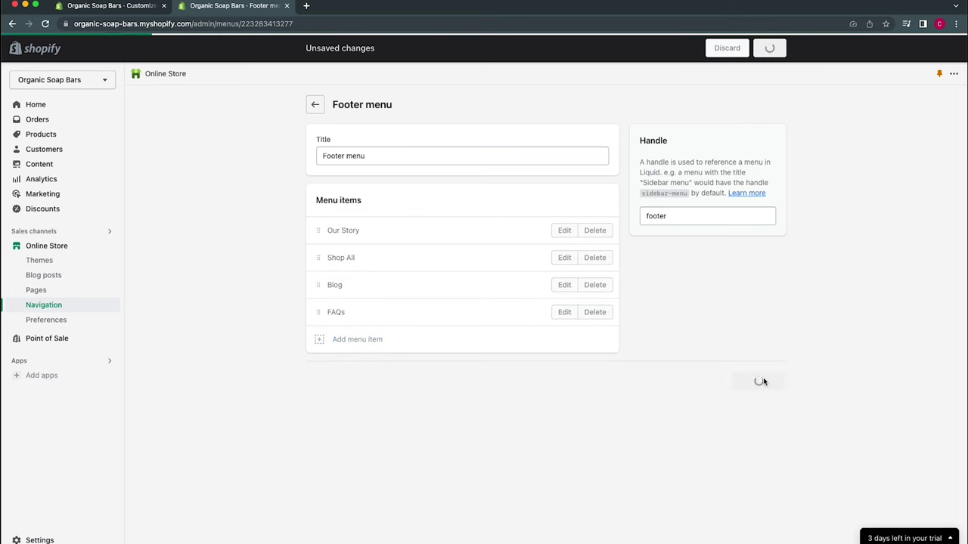
pyautogui.click(318, 104)
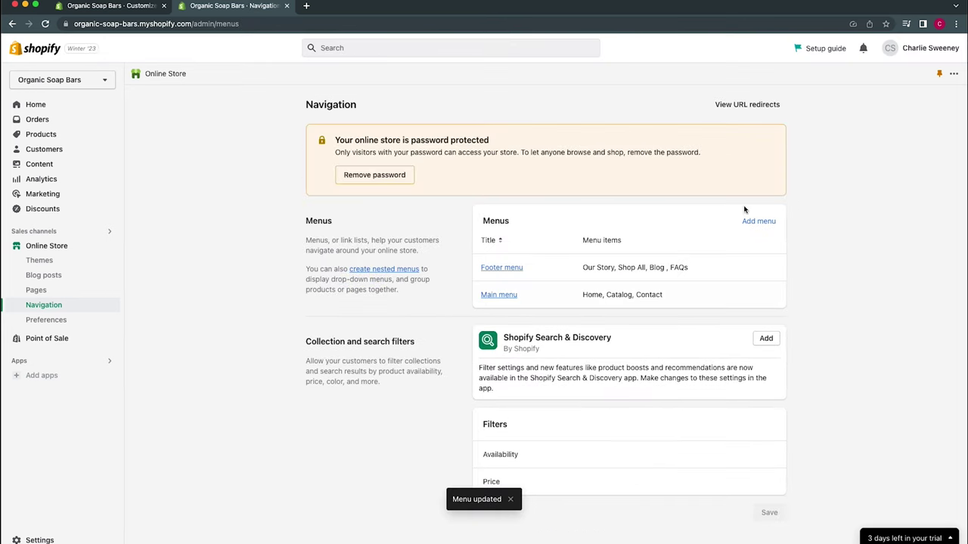
# - Start a new navigation menu and title it "Footer Menu #2"
pyautogui.click(758, 221)
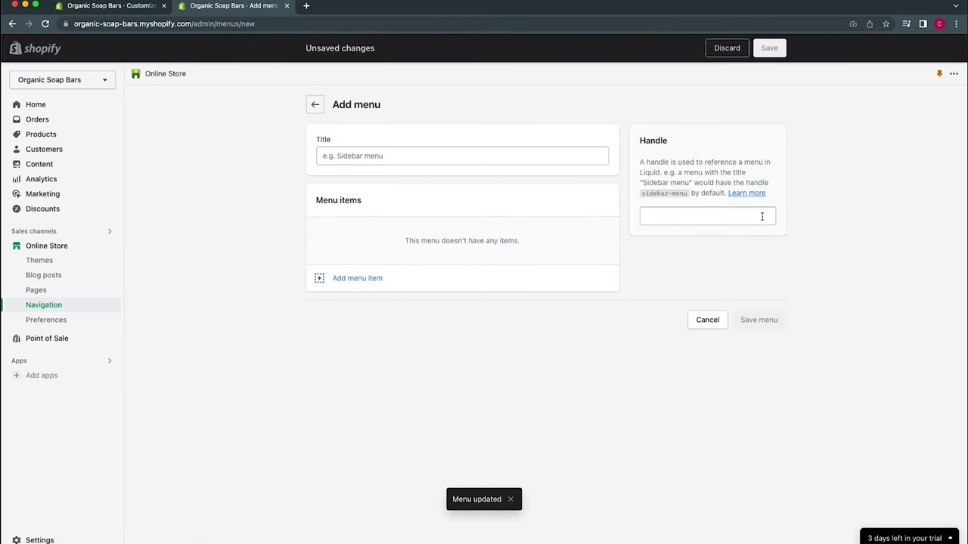
pyautogui.click(571, 159)
pyautogui.write('Foote')
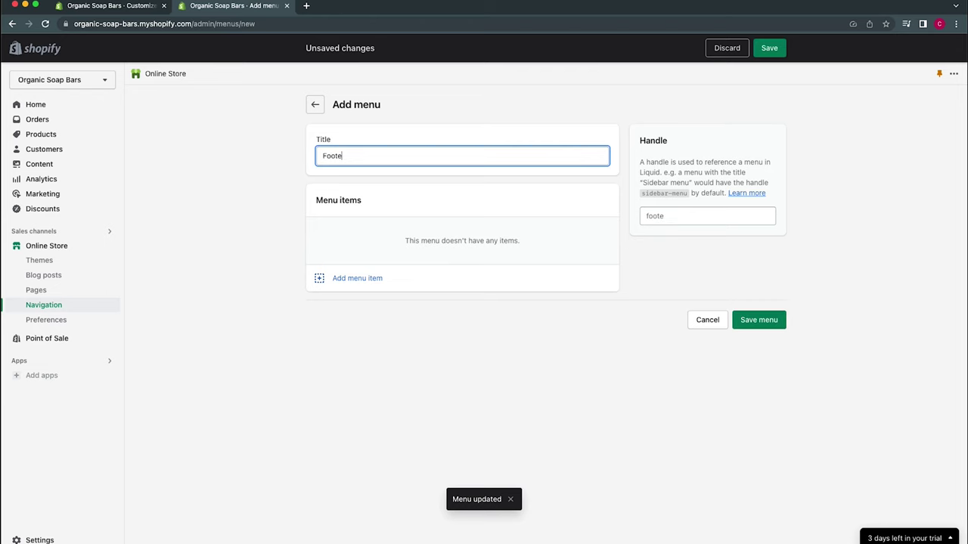
pyautogui.write('r Menu #2')
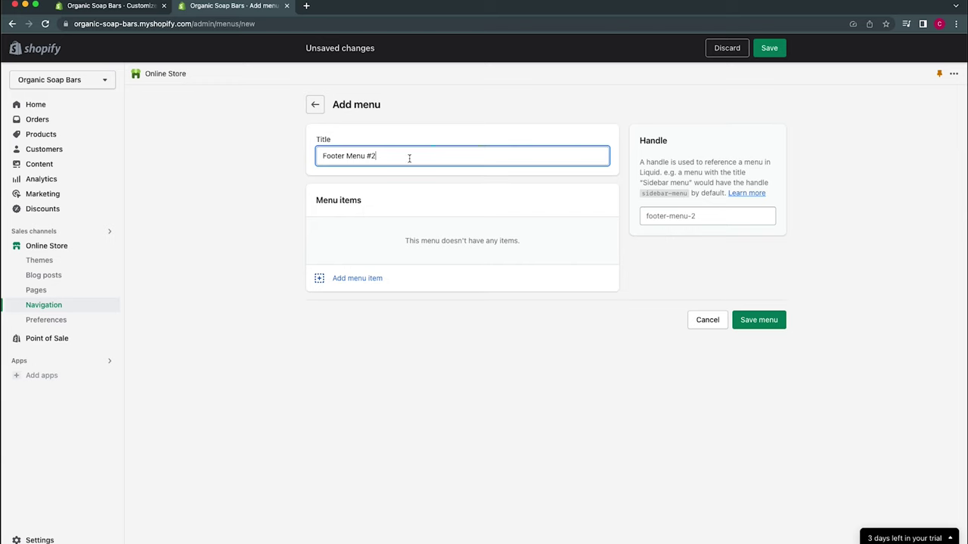
pyautogui.click(384, 167)
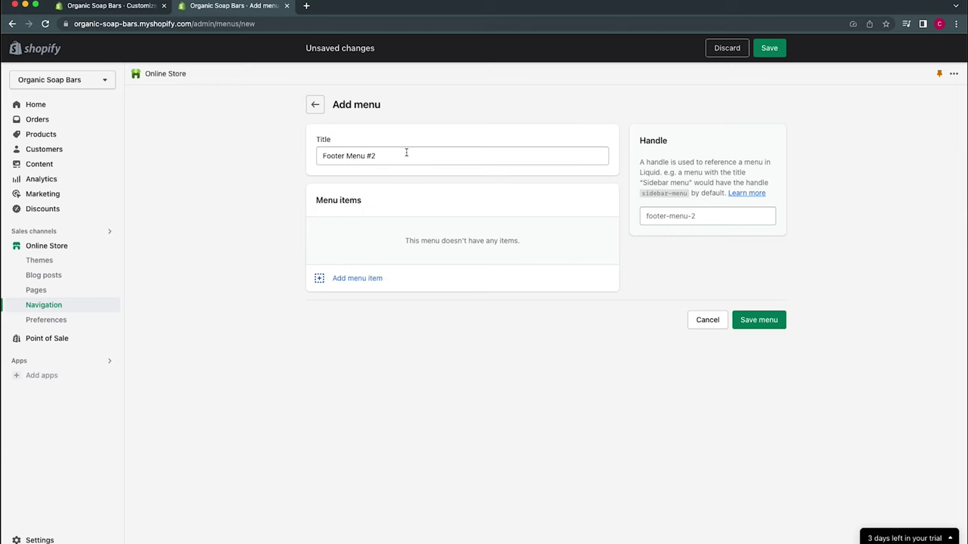
# - Add a "Contact" item to Footer Menu #2, linked to the Contact page
pyautogui.click(400, 282)
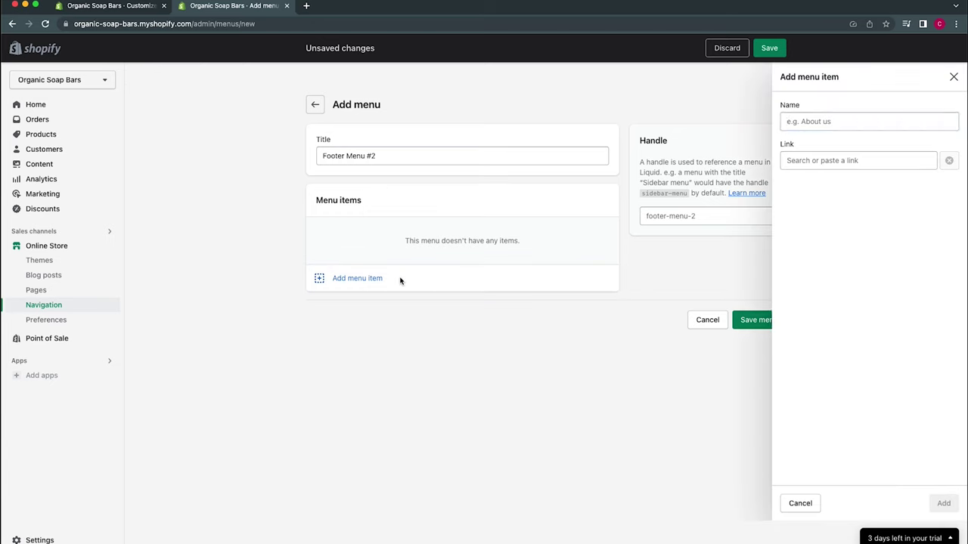
pyautogui.write('Contact')
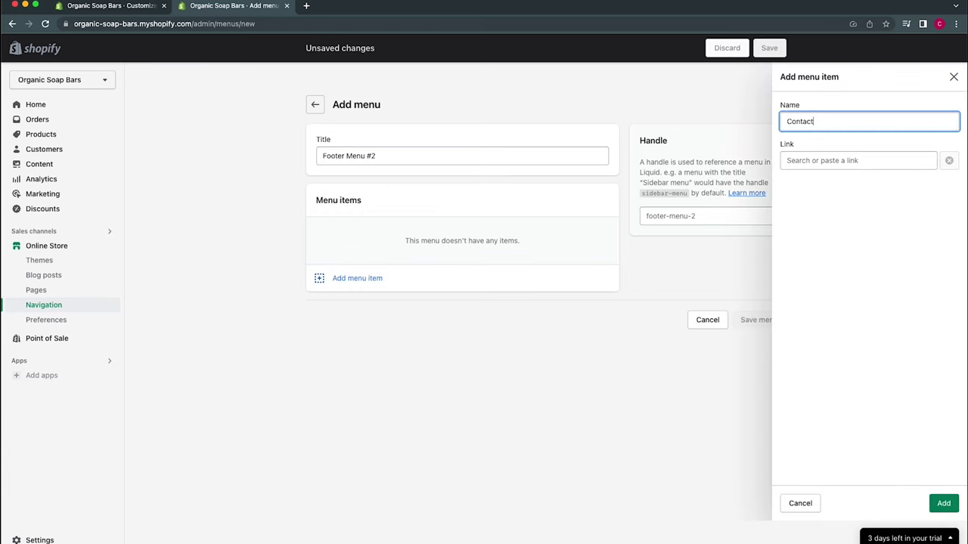
pyautogui.press('Tab')
pyautogui.click(852, 269)
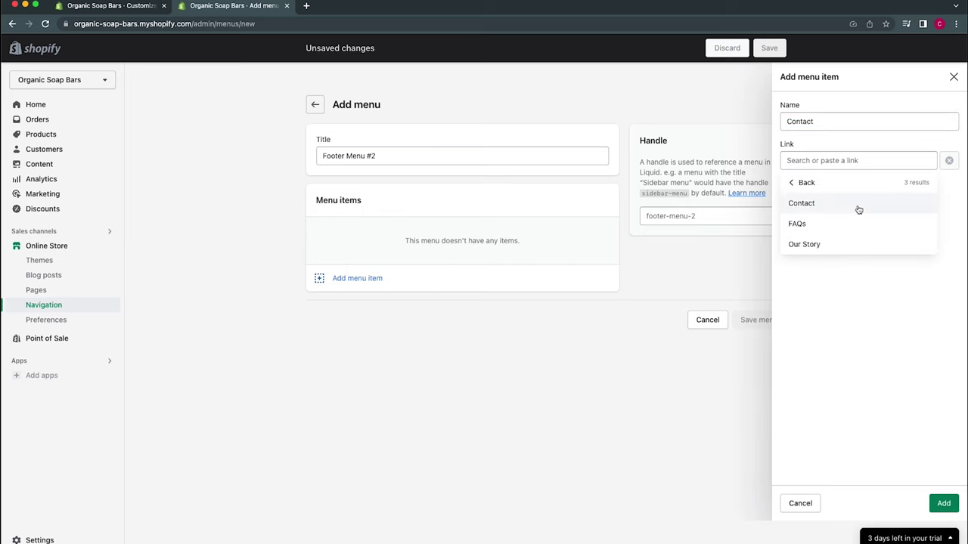
pyautogui.click(858, 209)
pyautogui.click(944, 503)
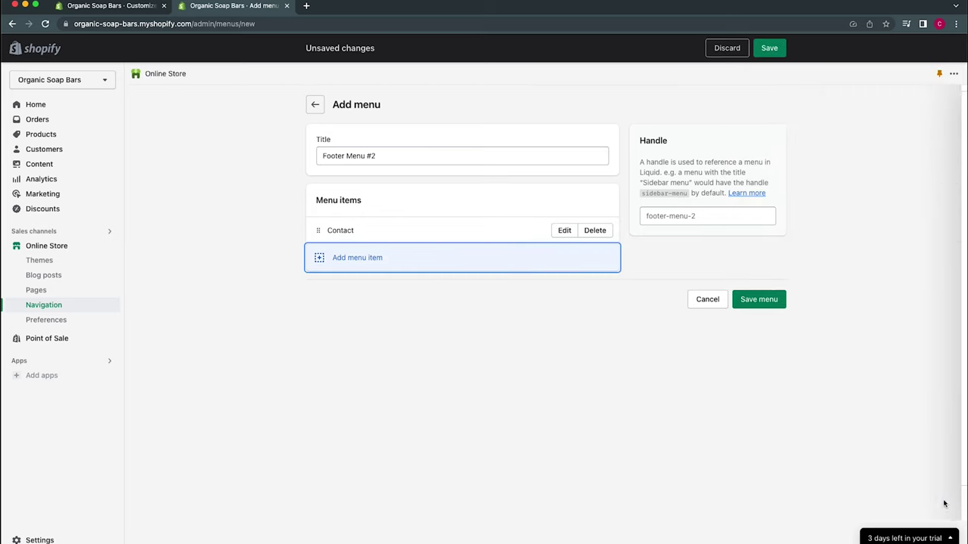
# - Add a menu item named with the store's phone number, prefixed with "+", and link it to that number using "tel:"
pyautogui.click(514, 264)
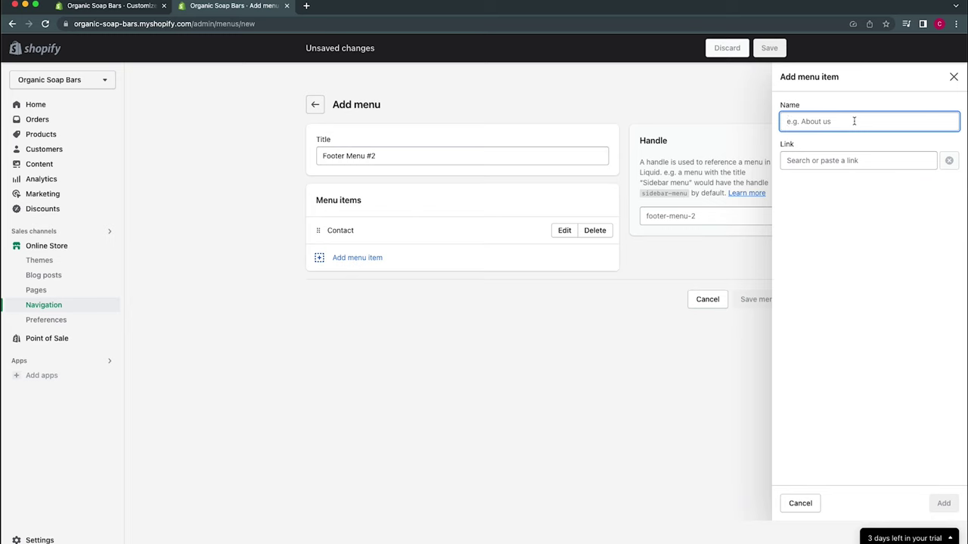
pyautogui.press('super+v')
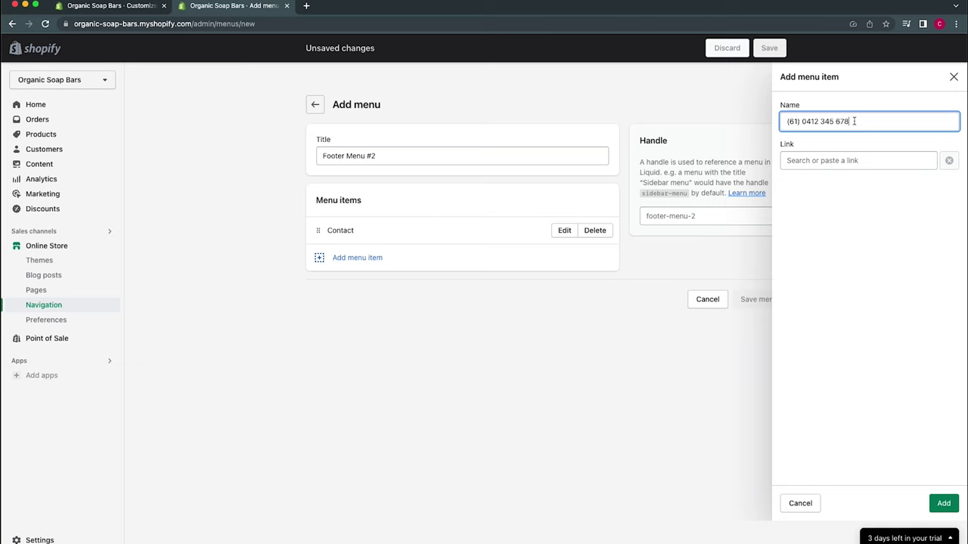
pyautogui.click(787, 121)
pyautogui.write('+')
pyautogui.click(797, 160)
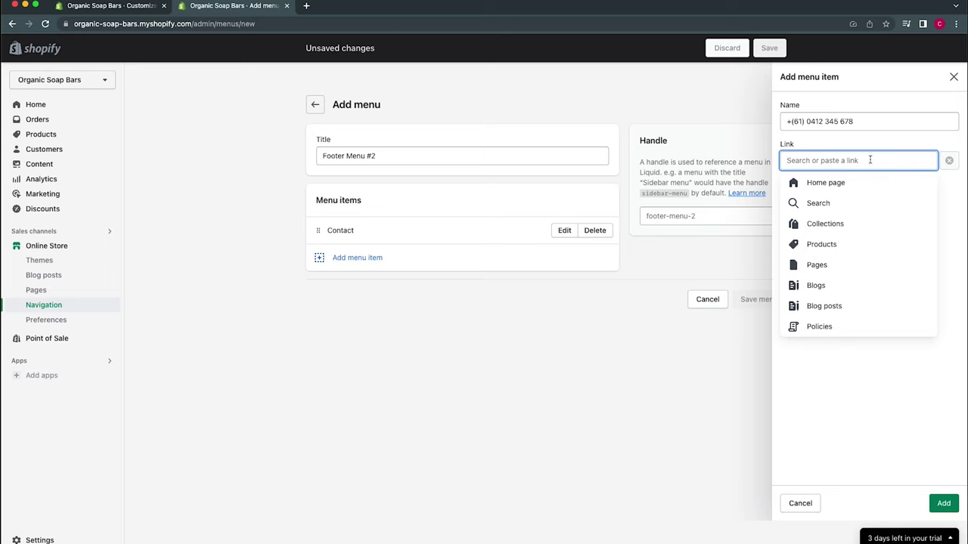
pyautogui.write('tel')
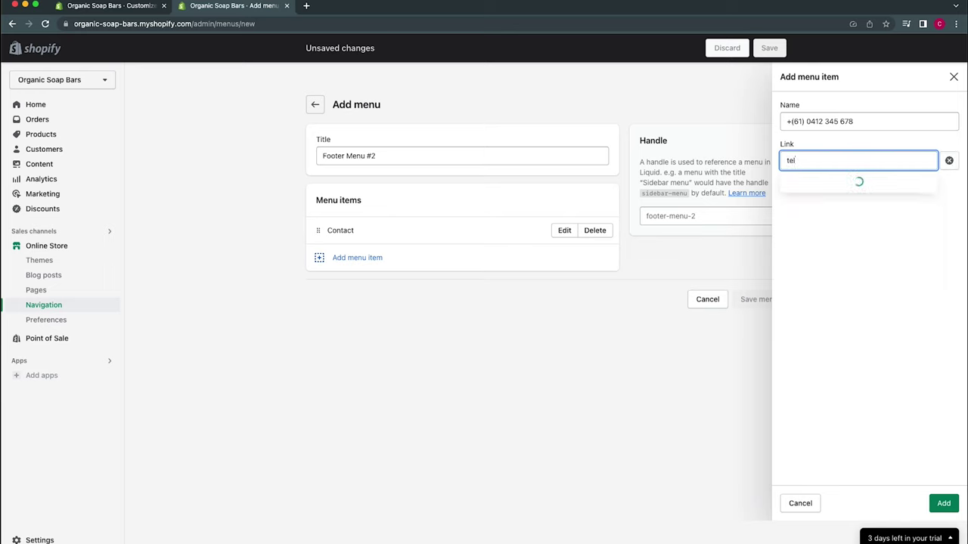
pyautogui.write(':')
pyautogui.press('super+v')
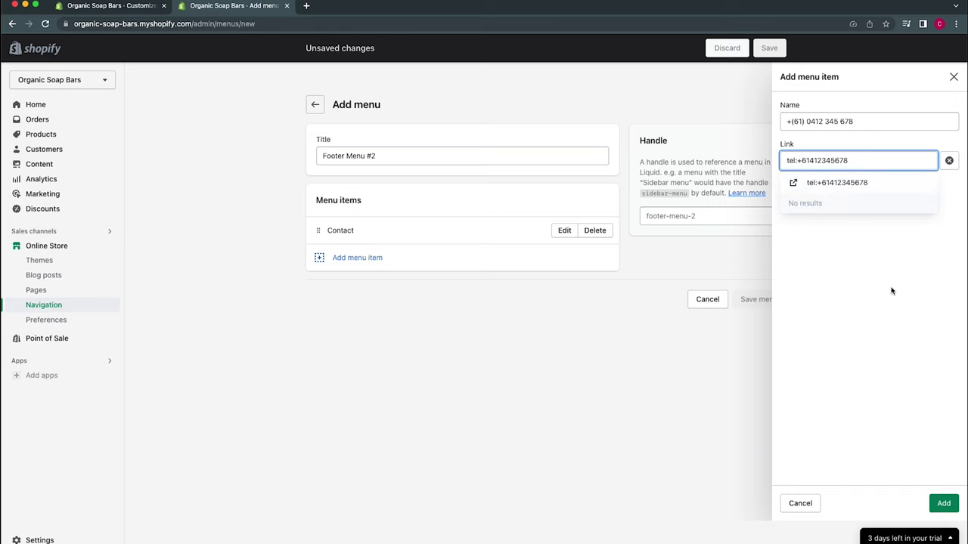
pyautogui.click(890, 188)
pyautogui.click(944, 503)
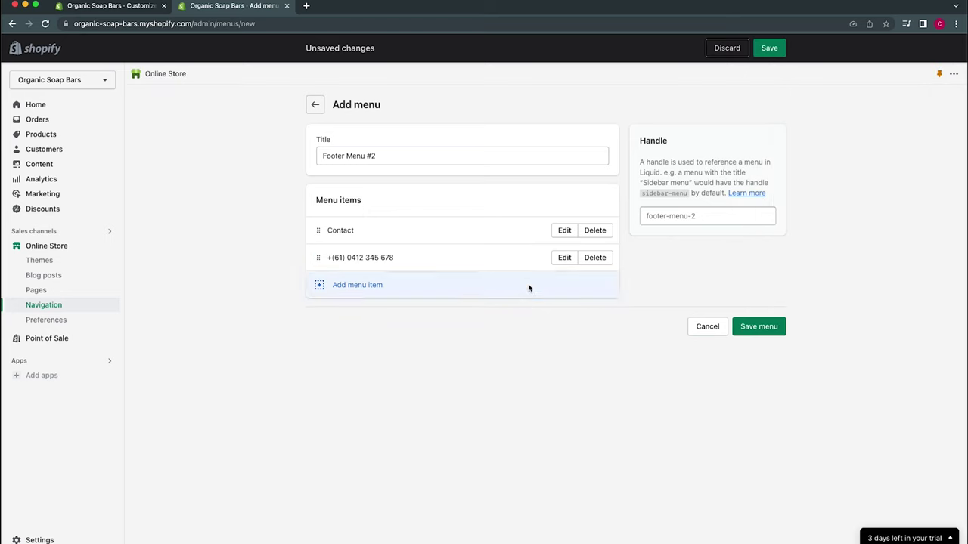
# - Add a menu item named with the store's contact e-mail and link it to that address using "mailto:"
pyautogui.click(529, 287)
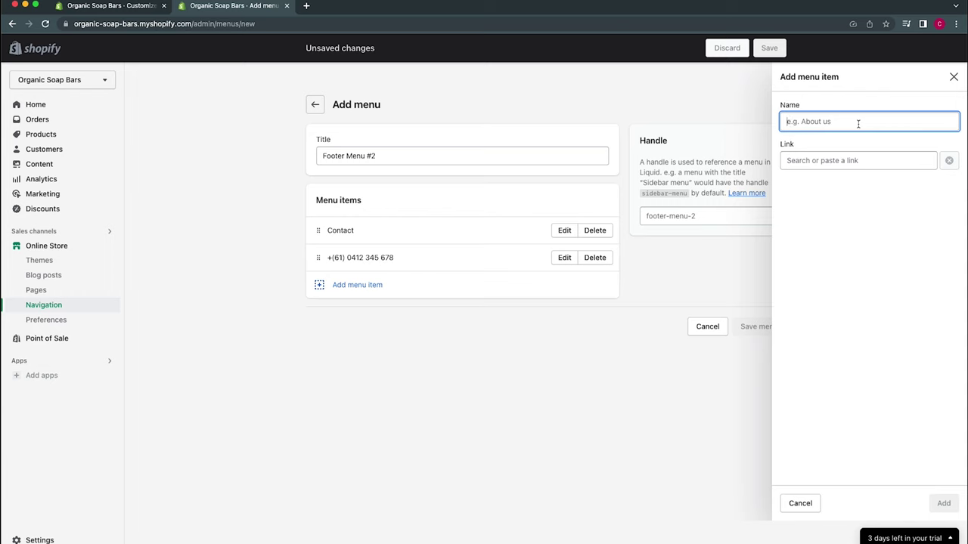
pyautogui.press('super+v')
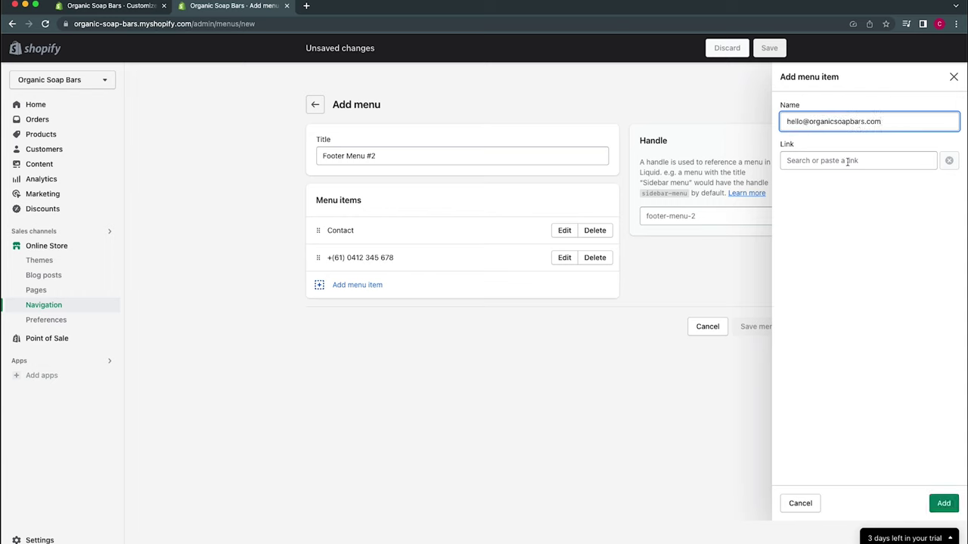
pyautogui.click(847, 161)
pyautogui.write('mailto')
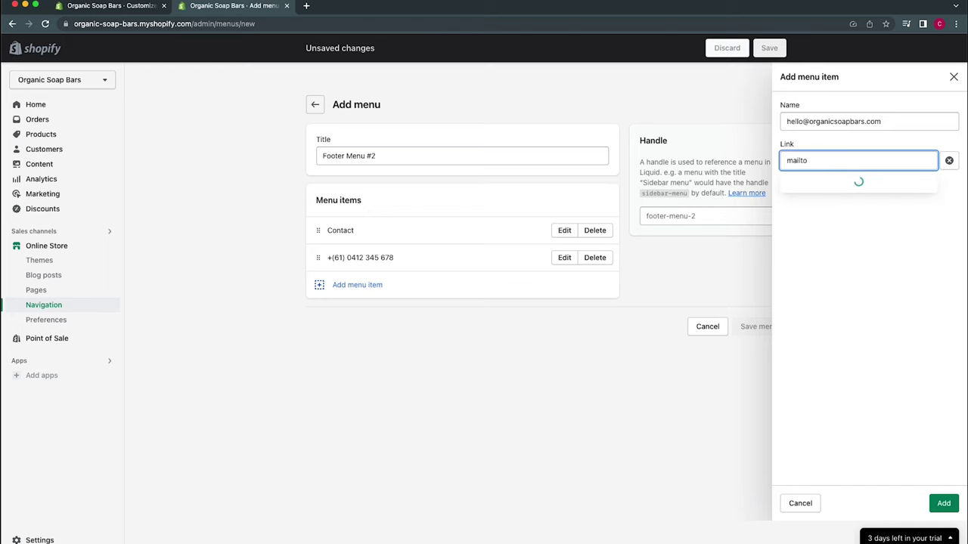
pyautogui.write(':')
pyautogui.press('super+v')
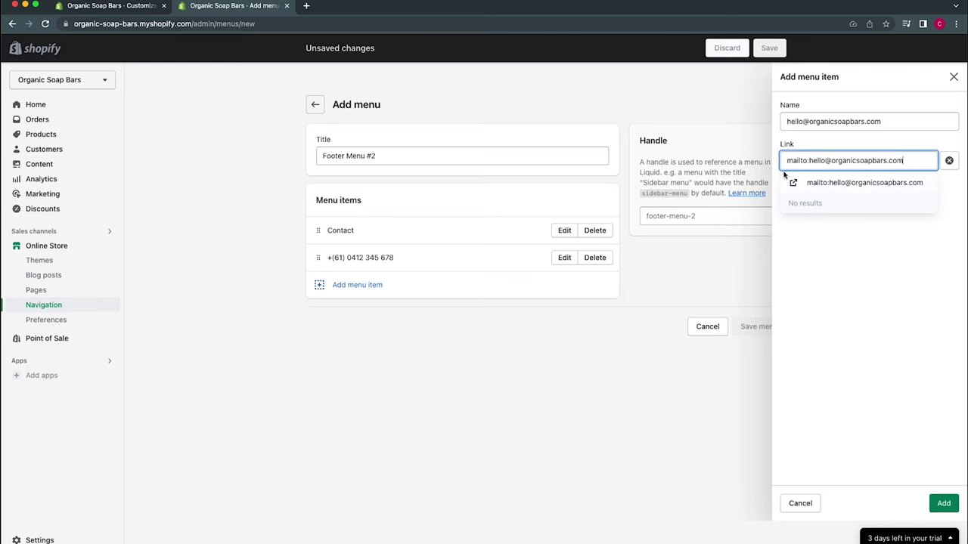
pyautogui.click(839, 183)
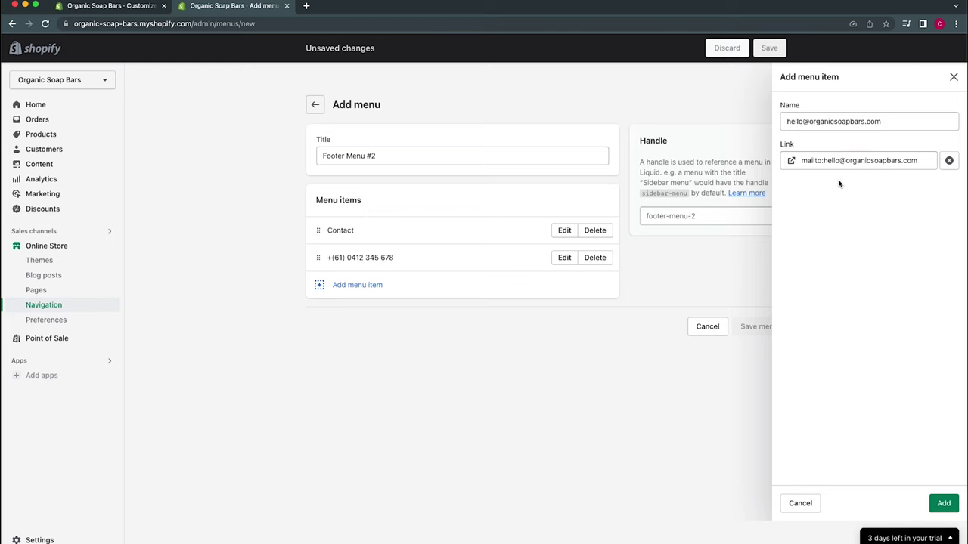
pyautogui.click(945, 505)
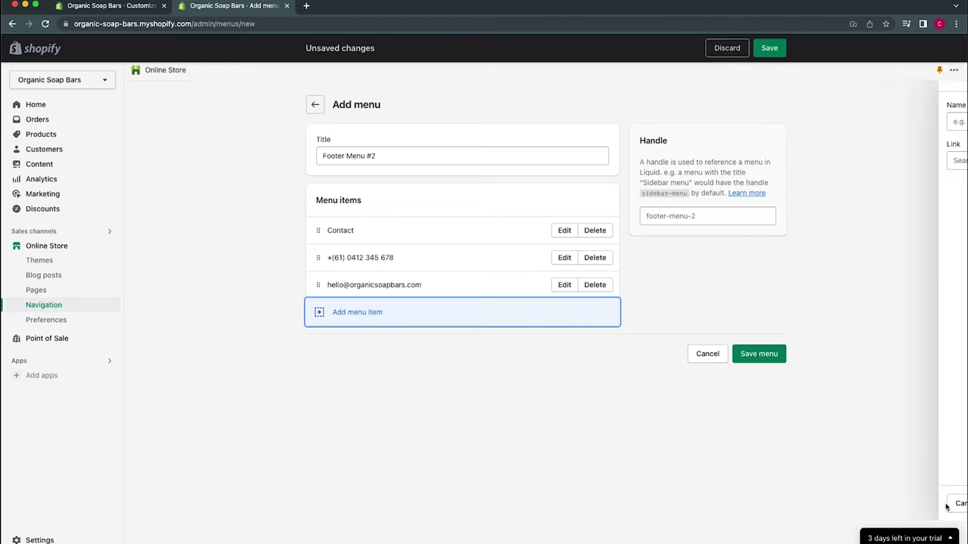
# - Save Footer Menu #2 and return to the navigation overview
pyautogui.click(760, 362)
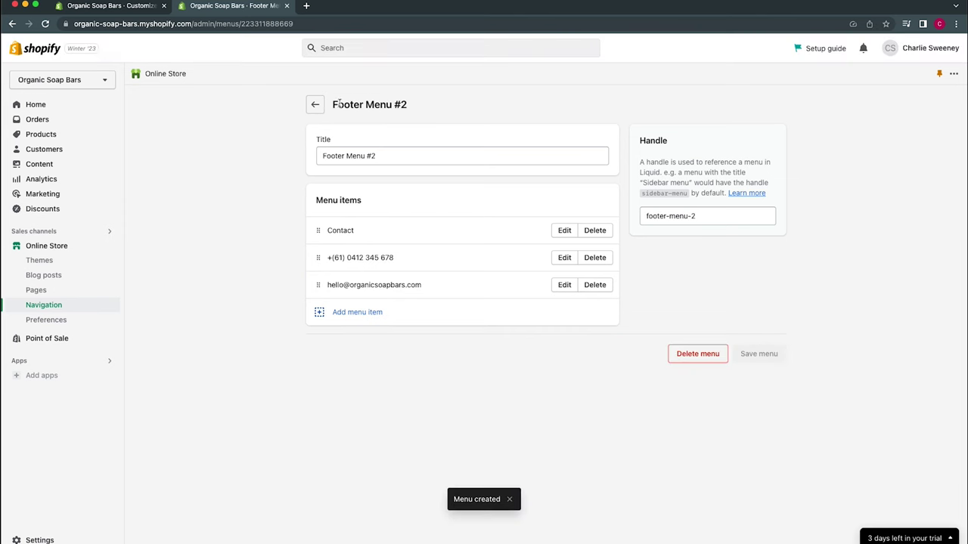
pyautogui.click(315, 105)
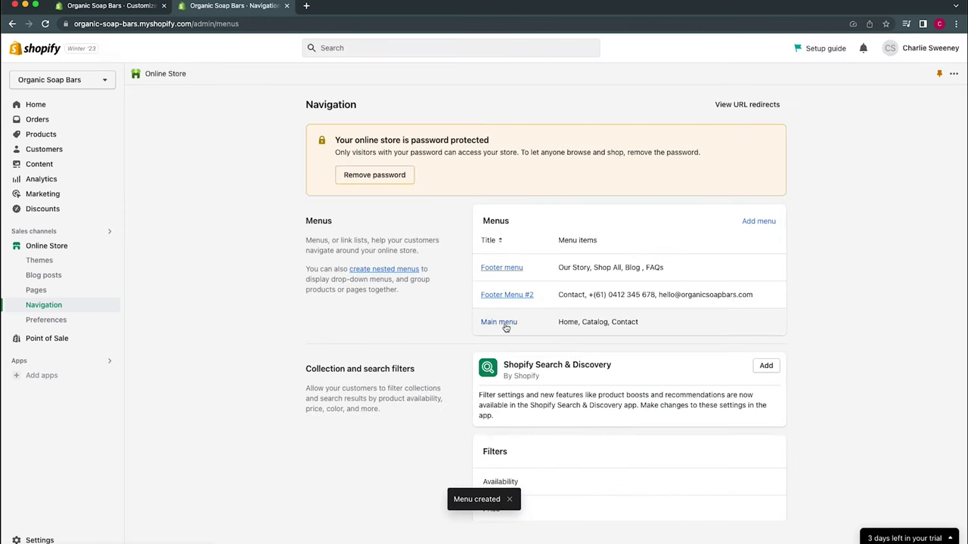
# - Open the Main menu and delete its Home and Catalog items
pyautogui.click(505, 325)
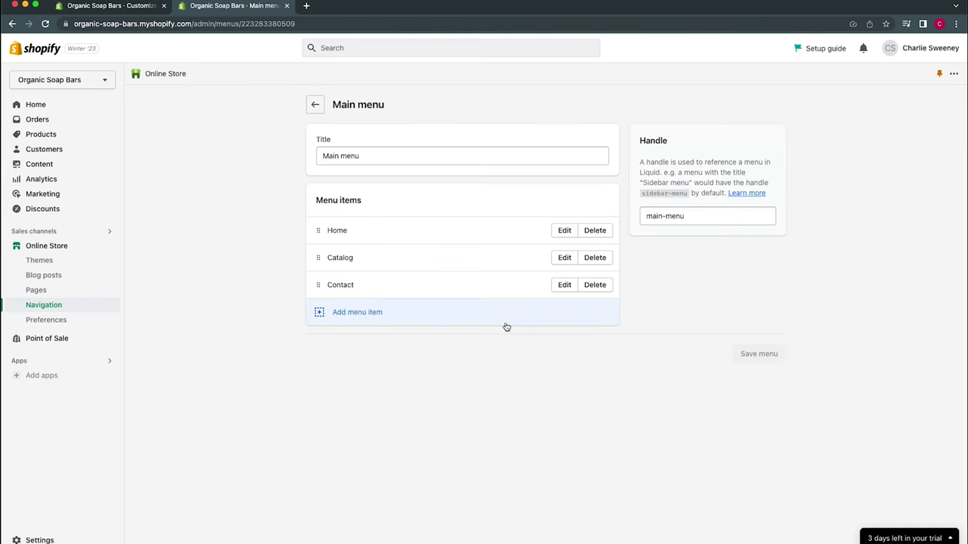
pyautogui.click(595, 232)
pyautogui.click(615, 330)
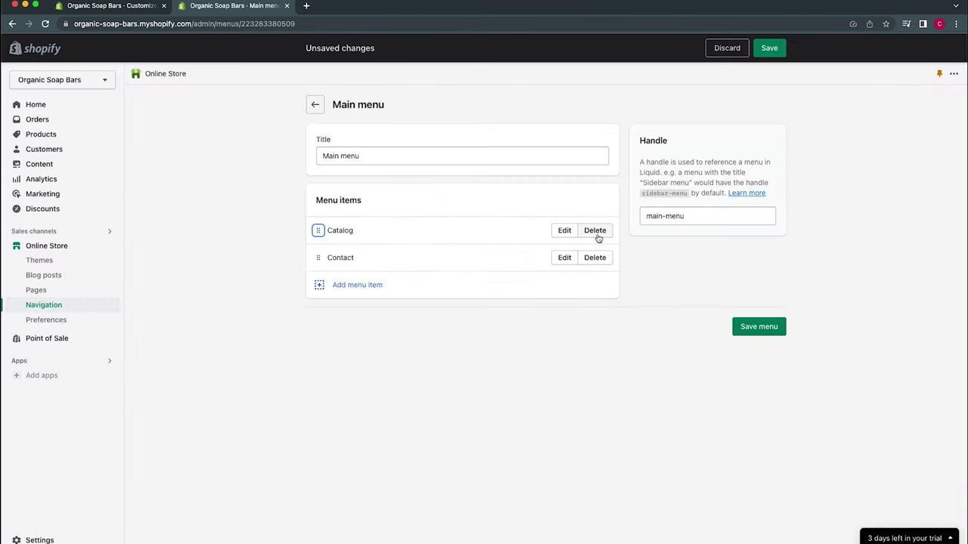
pyautogui.click(598, 237)
pyautogui.click(613, 328)
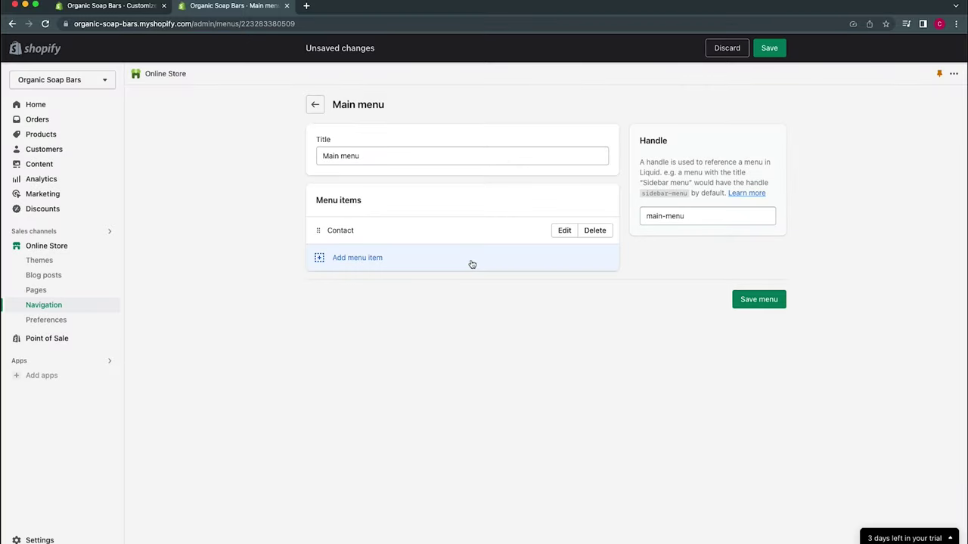
# - Add an "Our Story" item to the Main menu, linked to the Our Story page
pyautogui.click(472, 265)
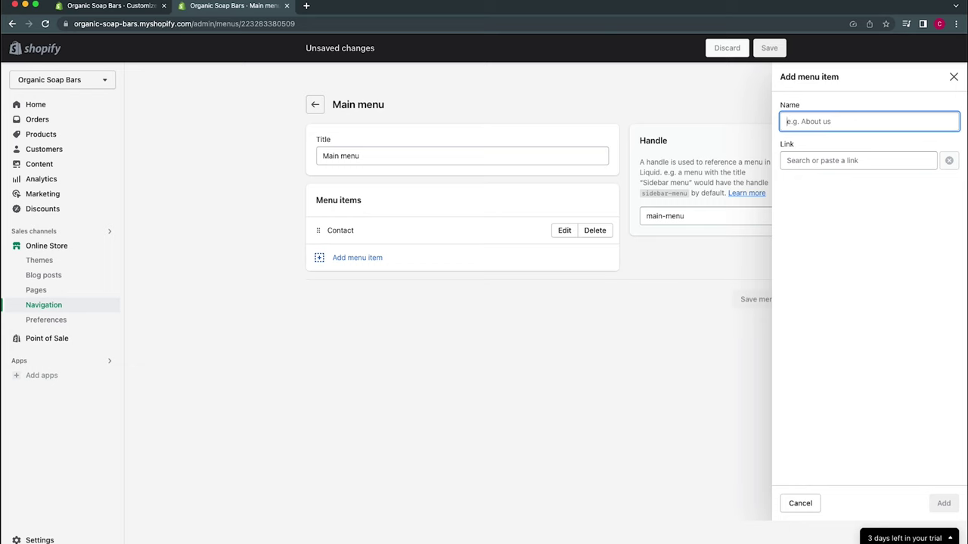
pyautogui.write('Our Story')
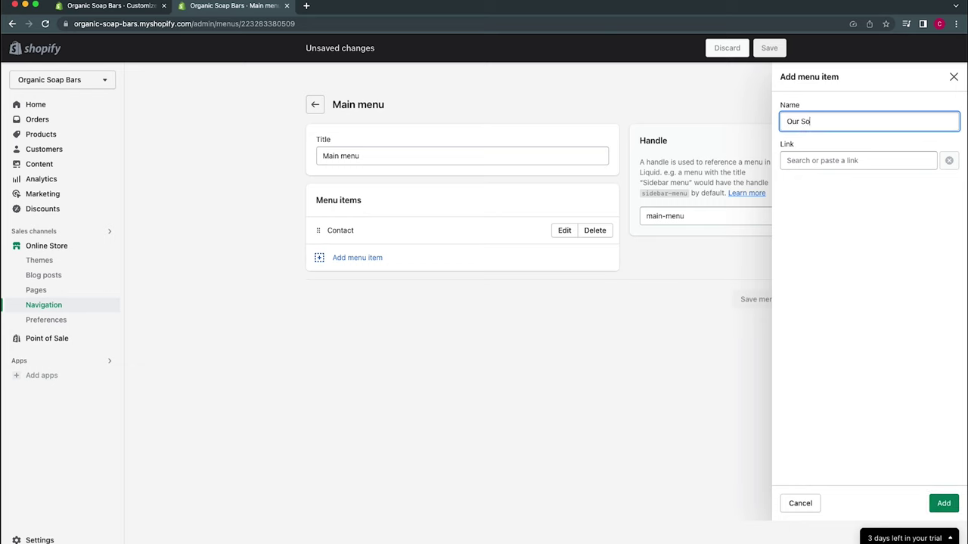
pyautogui.press('Tab')
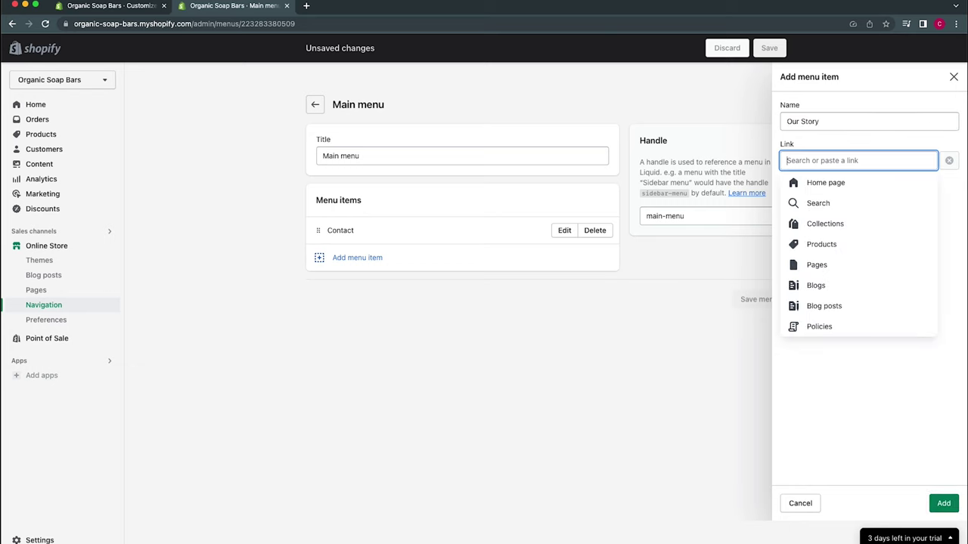
pyautogui.click(836, 264)
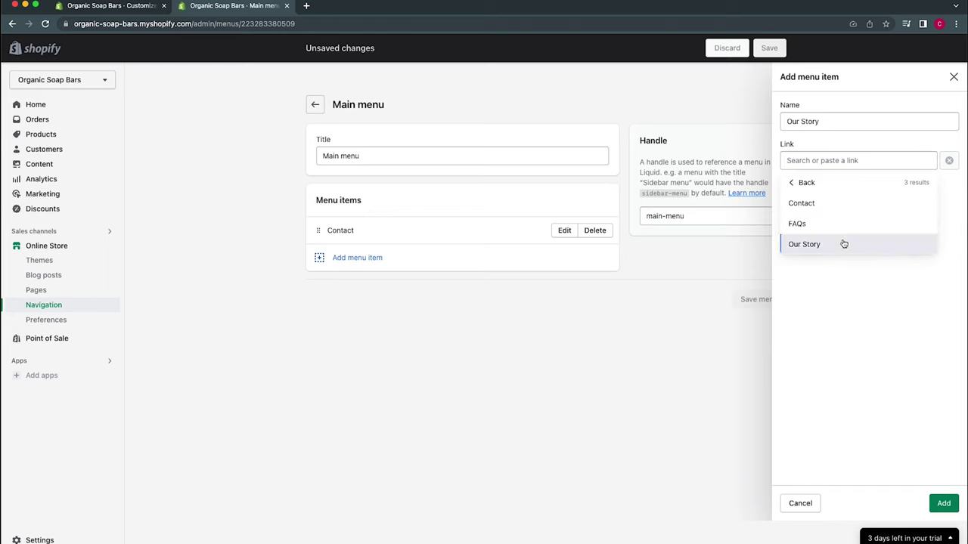
pyautogui.click(843, 244)
pyautogui.click(944, 504)
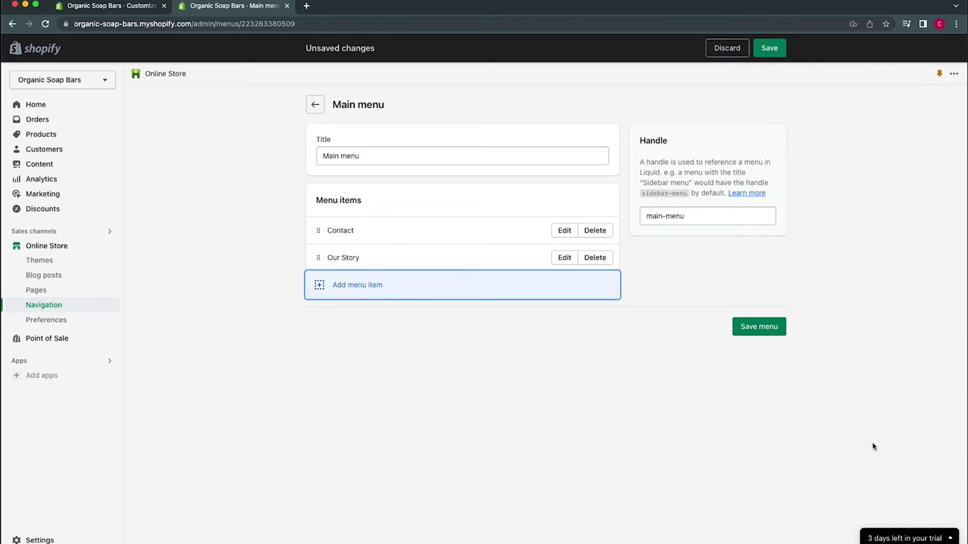
# - Add a "Shop" item to the Main menu, linked to All products
pyautogui.click(521, 287)
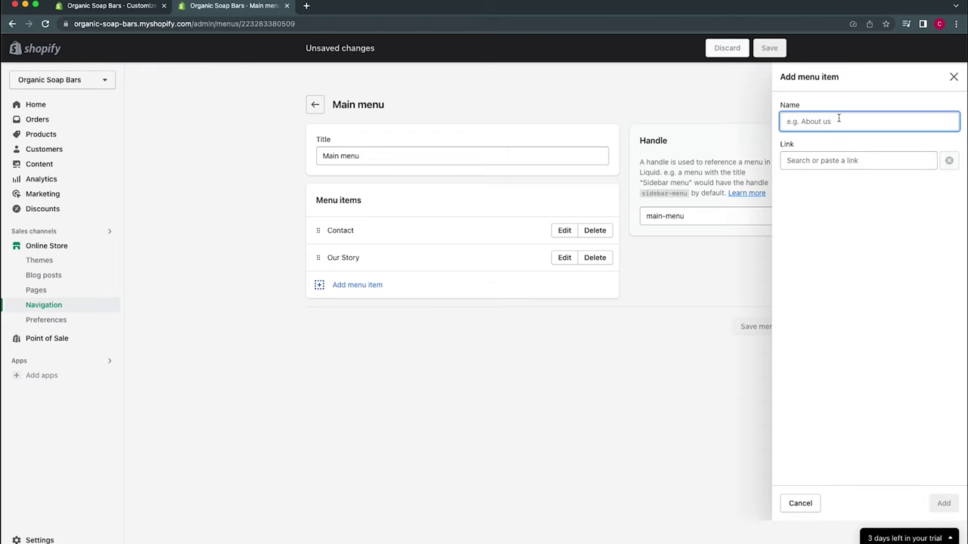
pyautogui.write('Shop')
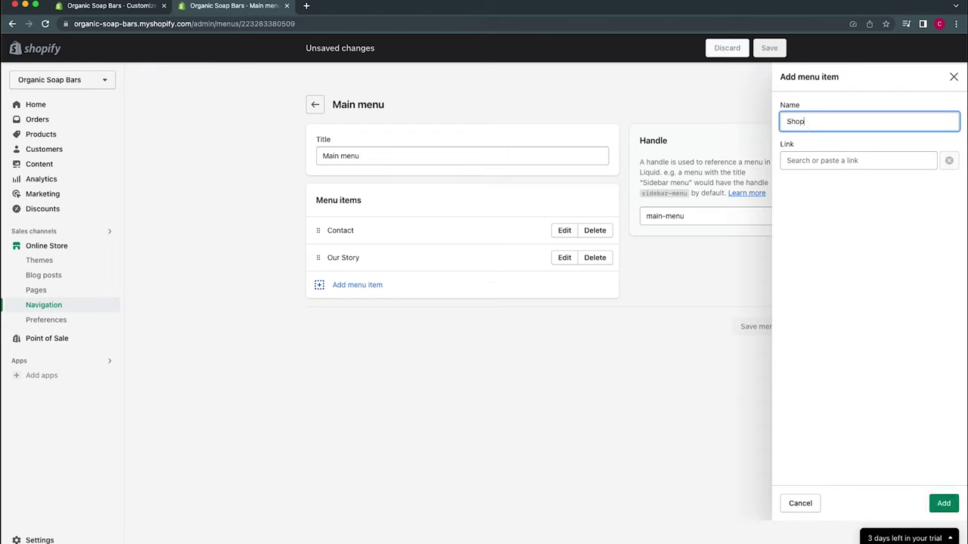
pyautogui.click(851, 160)
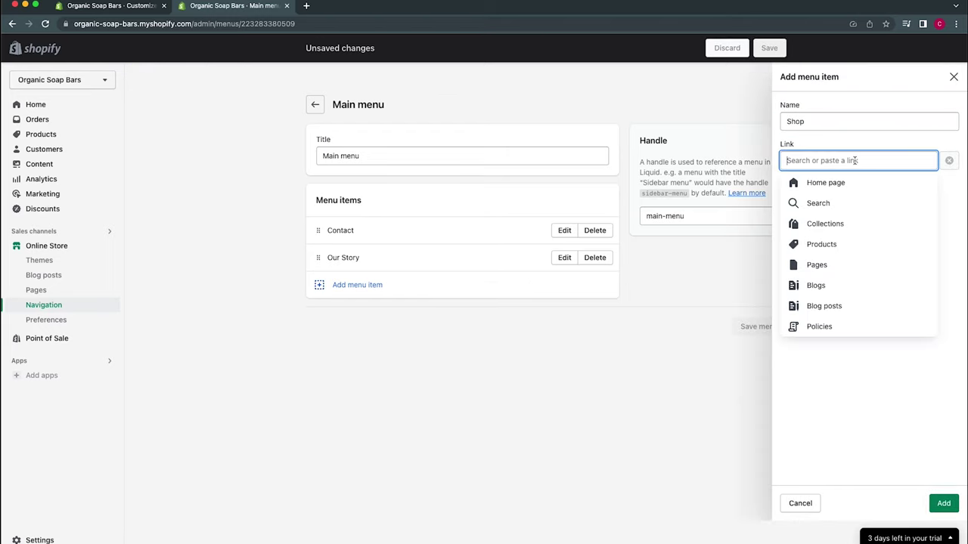
pyautogui.click(843, 248)
pyautogui.click(824, 209)
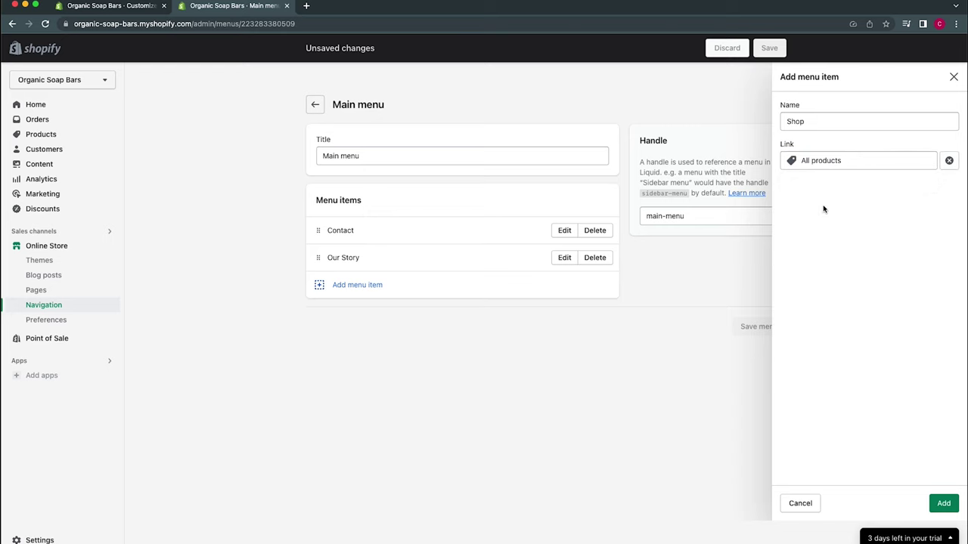
pyautogui.click(938, 500)
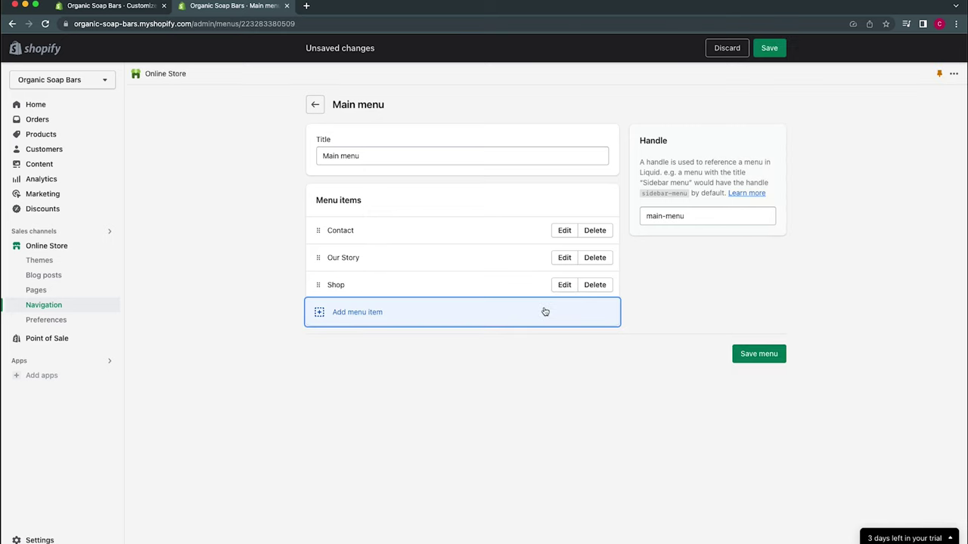
# - Add a "Handmade Bars" item to the Main menu, linked to the Handmade Bars collection
pyautogui.click(492, 317)
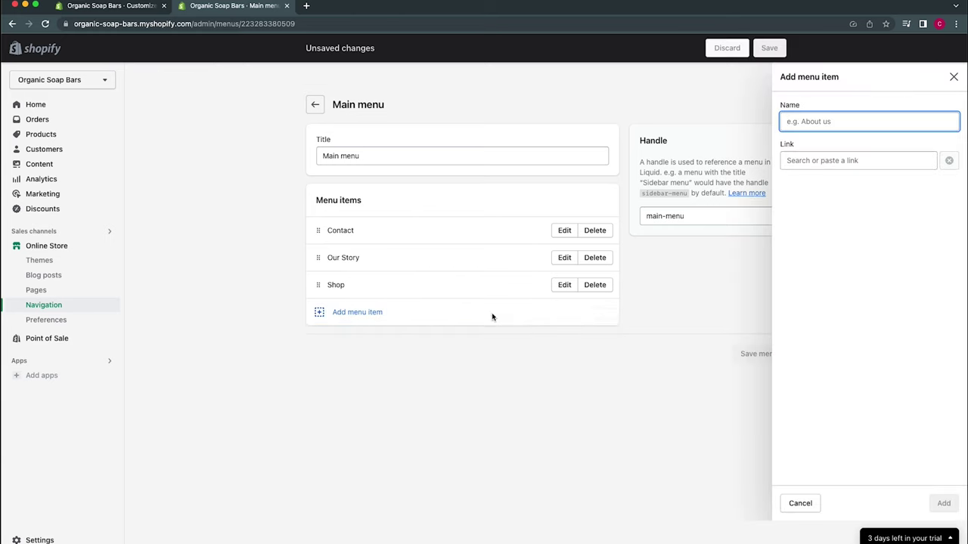
pyautogui.click(888, 164)
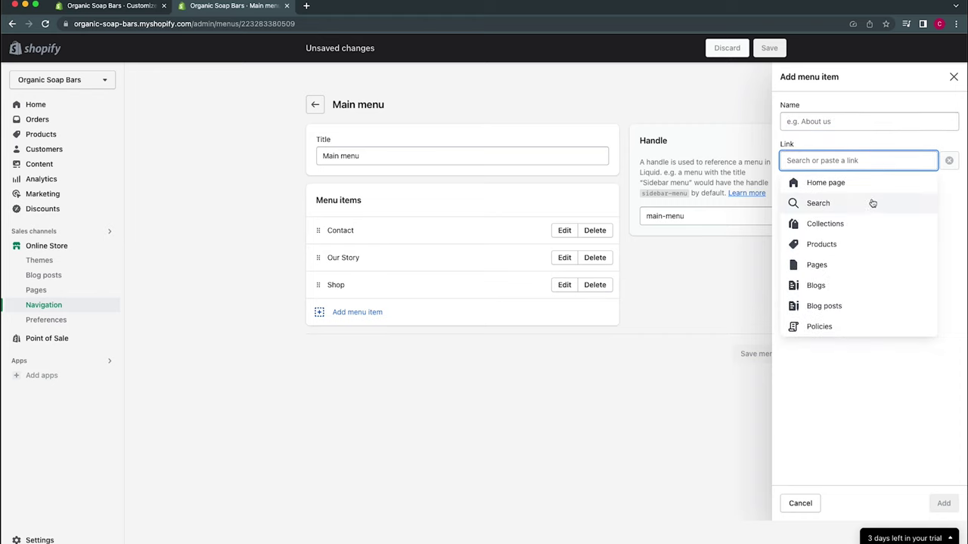
pyautogui.click(865, 222)
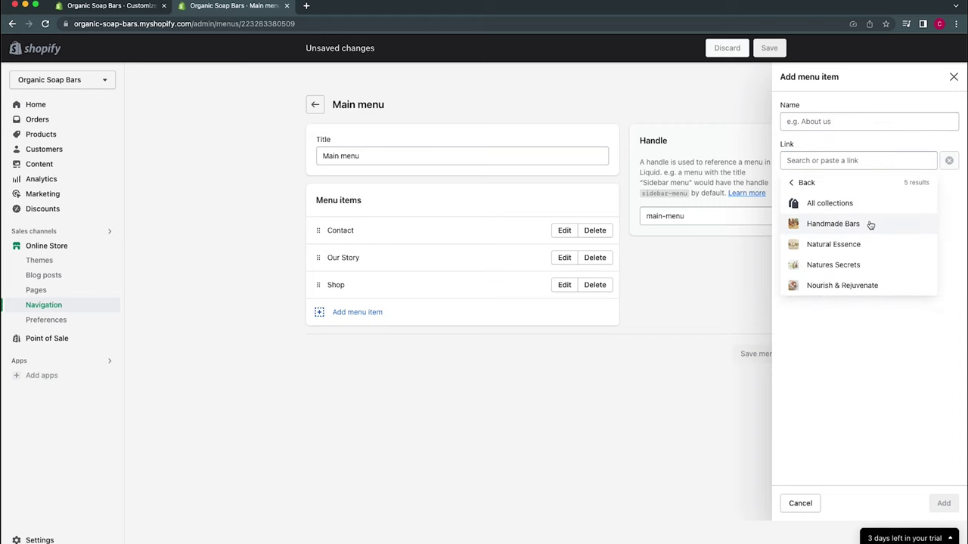
pyautogui.click(870, 224)
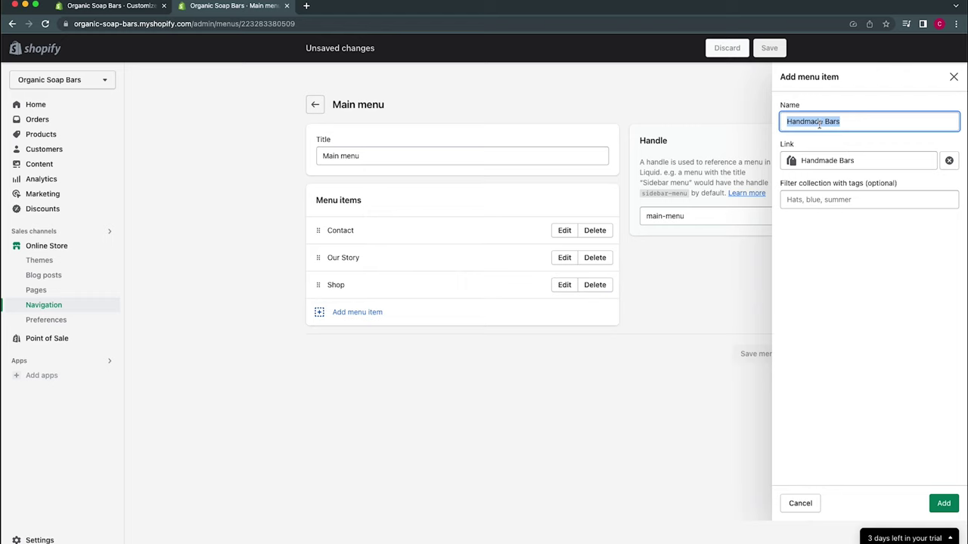
pyautogui.click(944, 503)
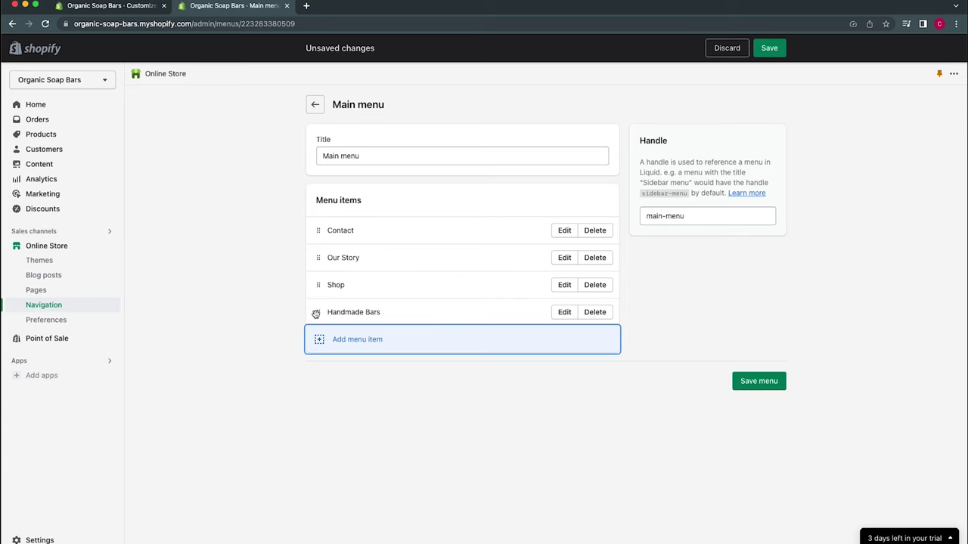
# - Nest the Handmade Bars item under Shop in the Main menu and check that the submenu collapses and expands
pyautogui.moveTo(316, 313)
pyautogui.mouseDown()
pyautogui.moveTo(311, 303)
pyautogui.moveTo(325, 311)
pyautogui.mouseUp()
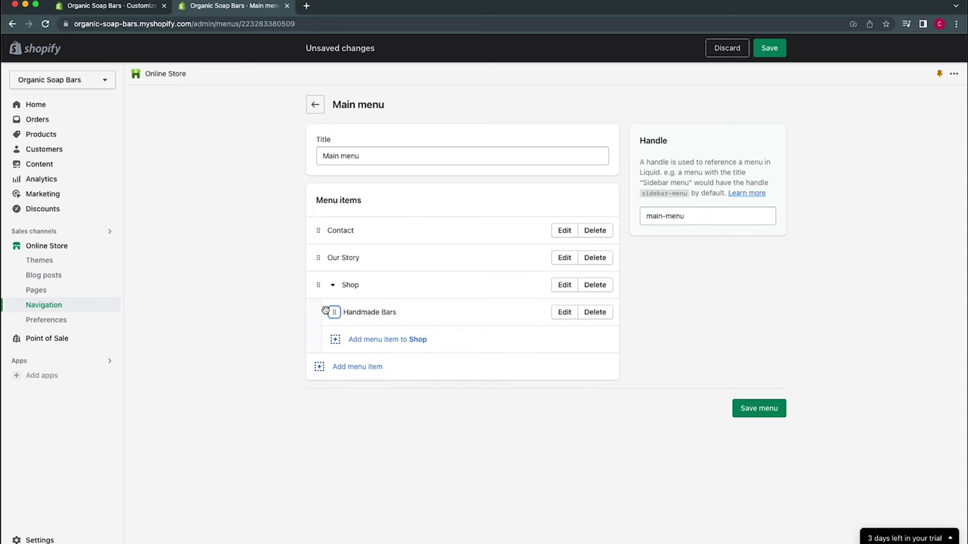
pyautogui.click(334, 286)
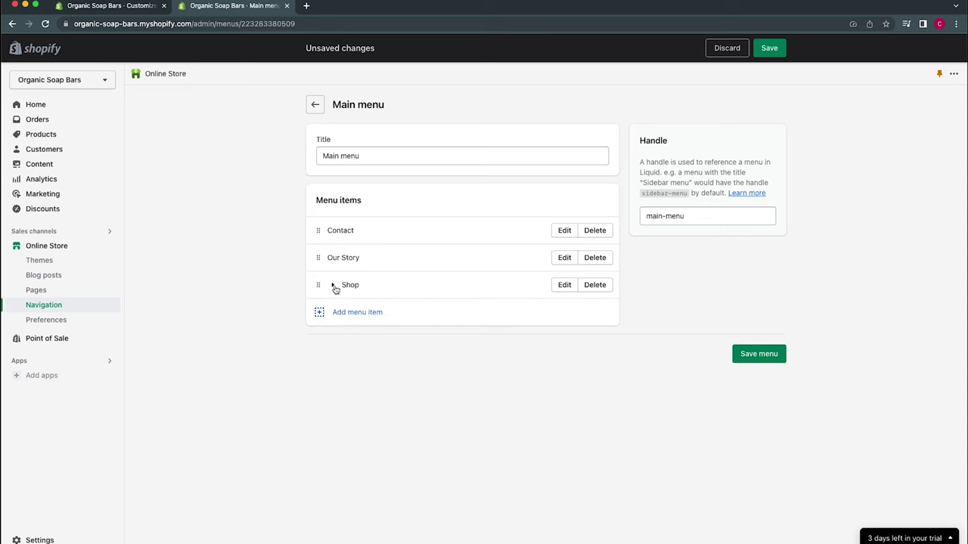
pyautogui.click(334, 287)
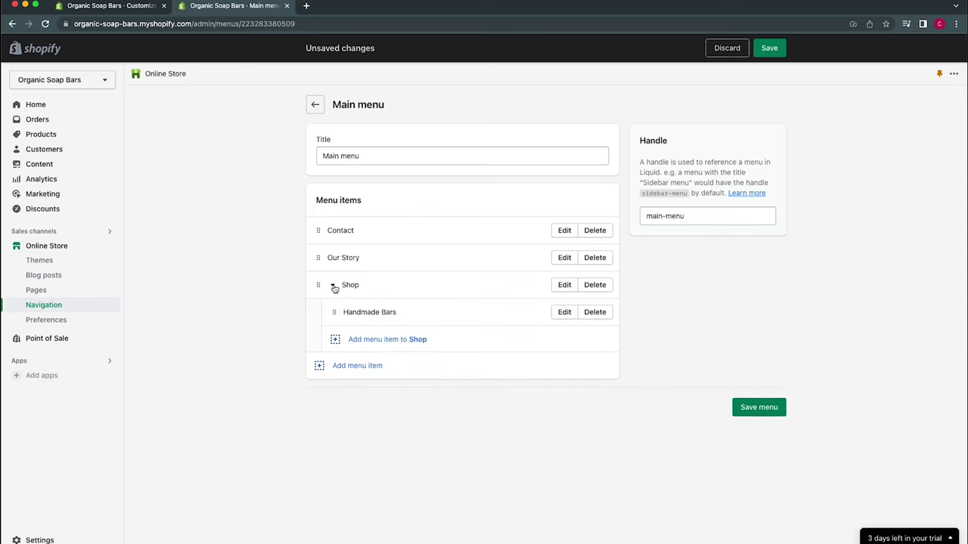
# - Add a "Natural Essence" item to the Shop submenu, linked to the Natural Essence collection
pyautogui.click(418, 340)
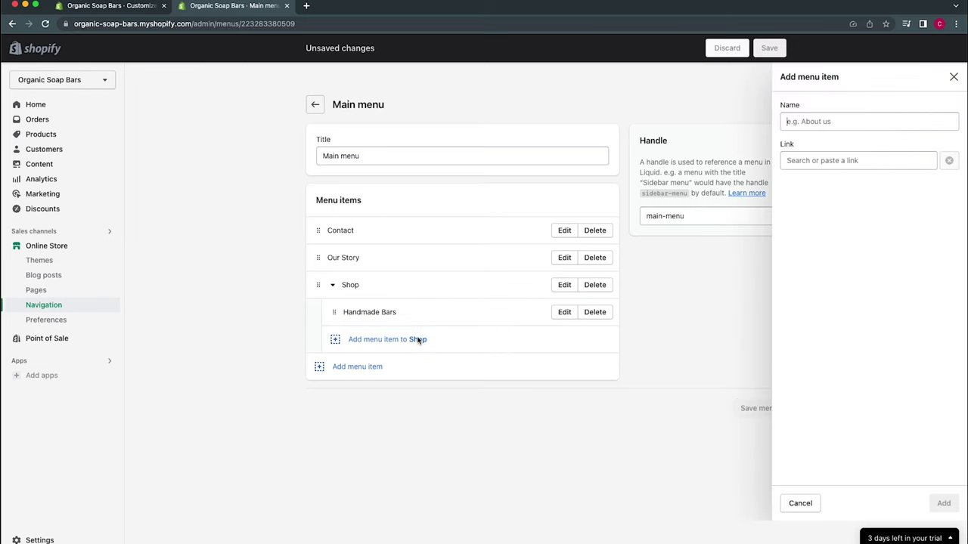
pyautogui.click(858, 160)
pyautogui.click(841, 224)
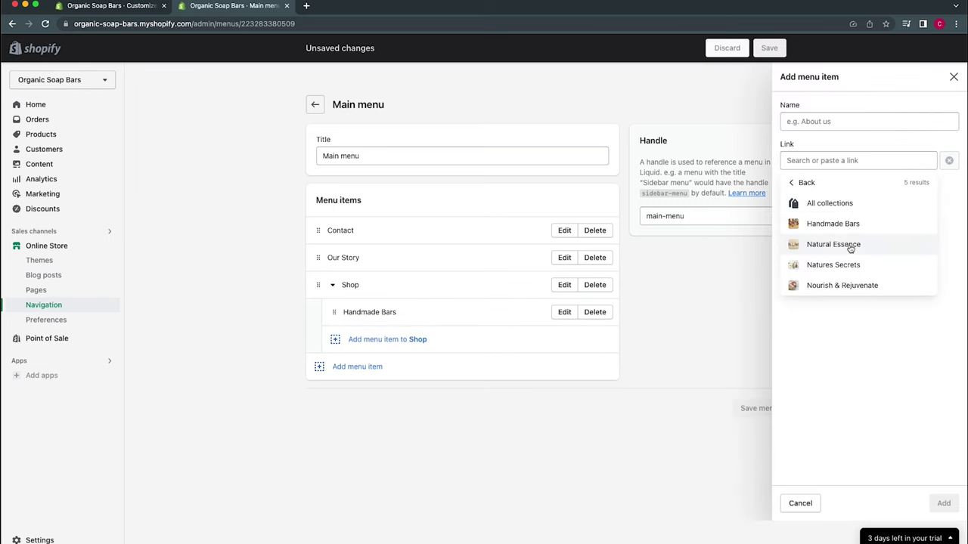
pyautogui.click(860, 249)
pyautogui.click(943, 503)
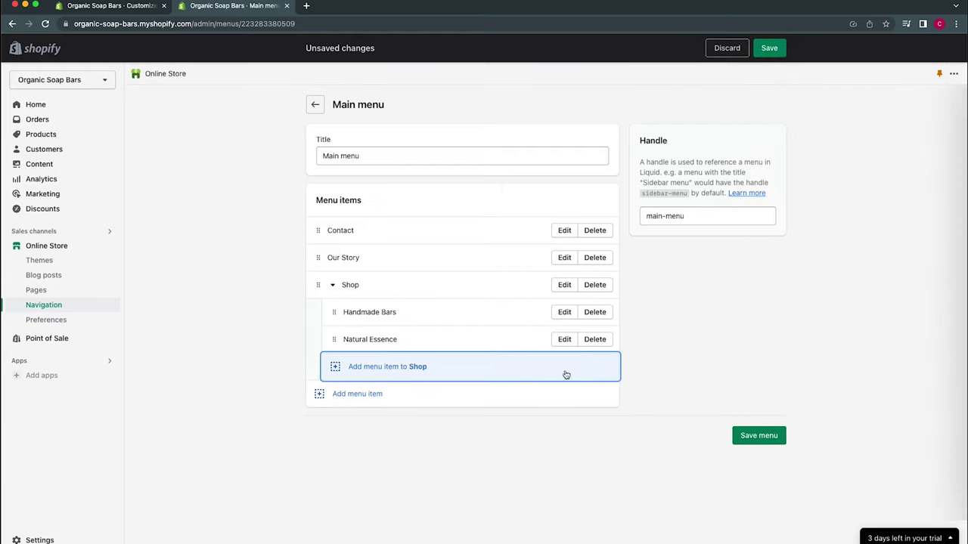
# - Add "Natures Secrets" and "Nourish & Rejuvenate" items to the Shop submenu and save the Main menu
pyautogui.click(526, 367)
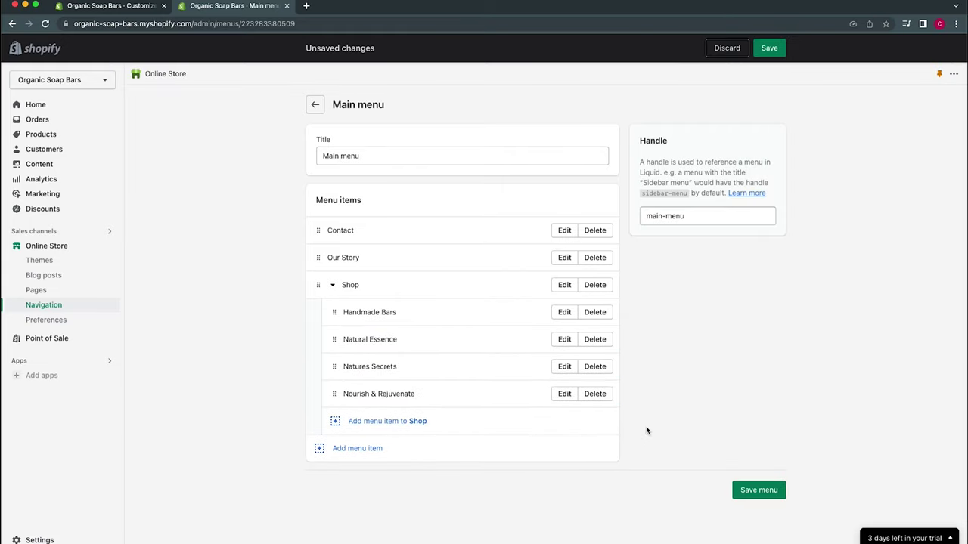
pyautogui.click(762, 490)
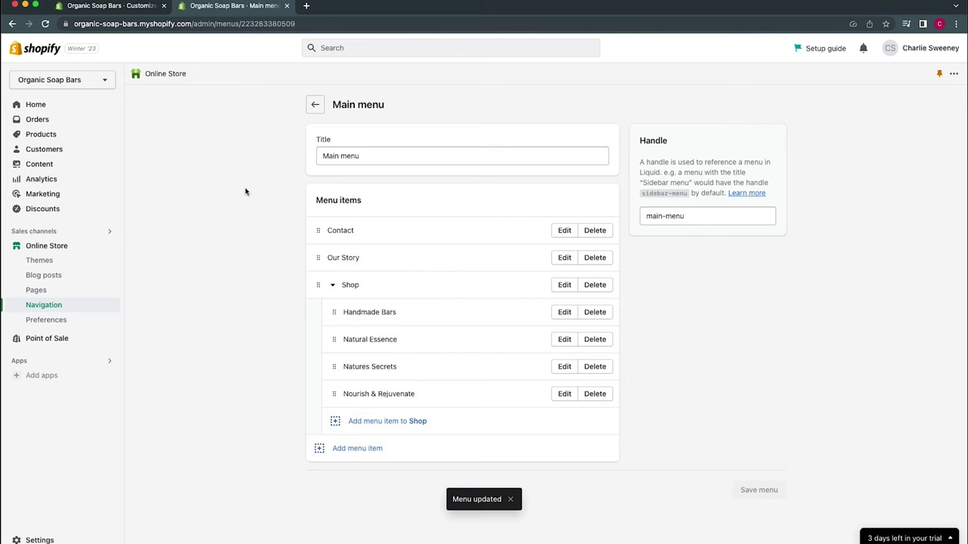
# - Switch to the theme editor, assign Footer Menu #2 to the footer's Contact us block, and save the theme
pyautogui.click(124, 8)
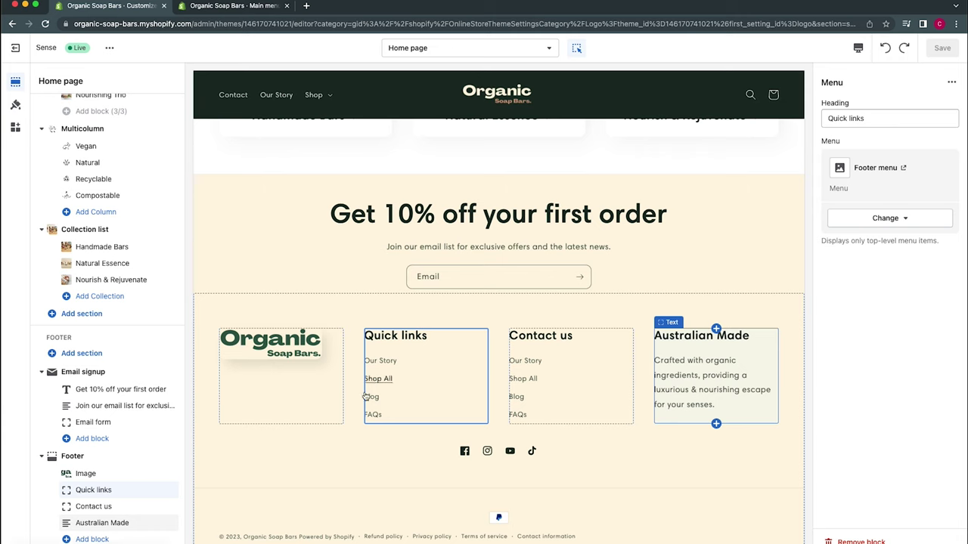
pyautogui.click(588, 388)
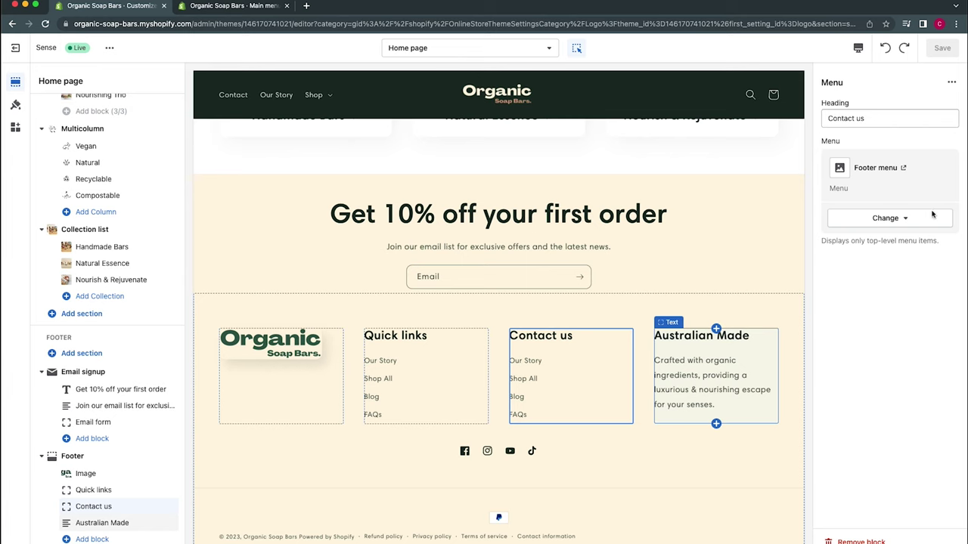
pyautogui.click(899, 219)
pyautogui.click(892, 248)
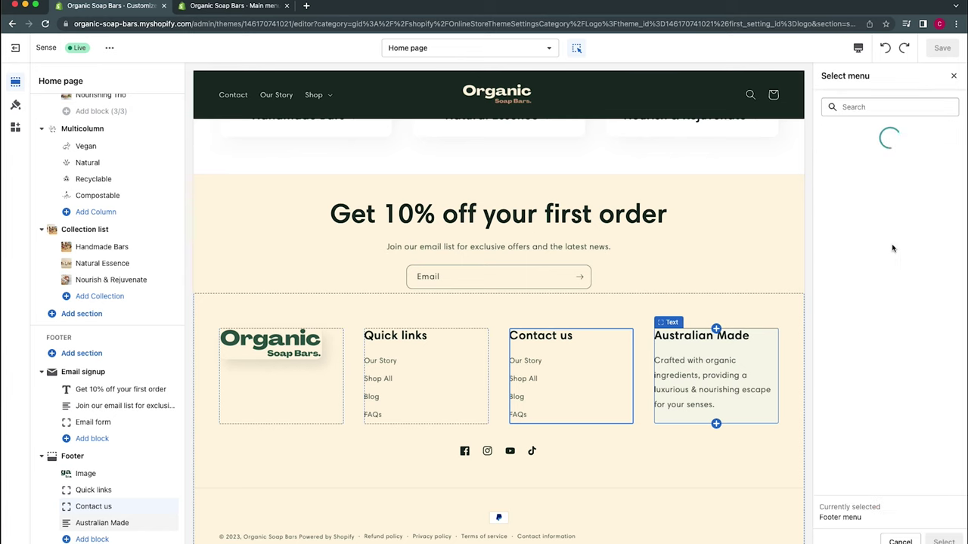
pyautogui.click(893, 201)
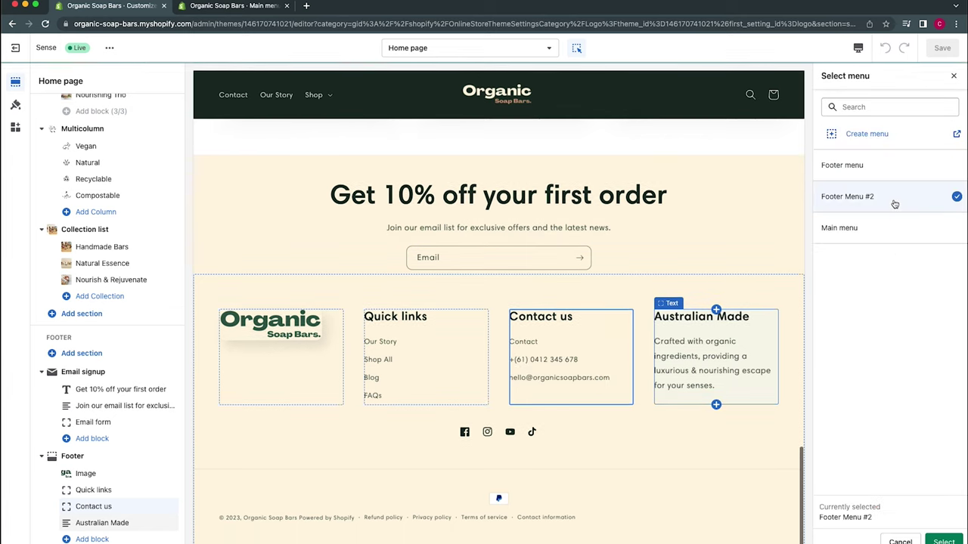
pyautogui.click(942, 540)
pyautogui.click(769, 464)
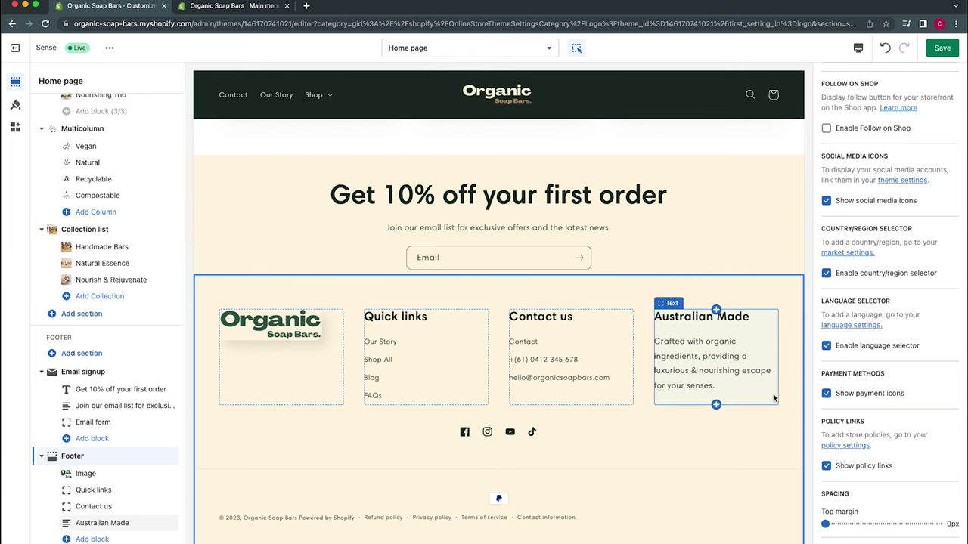
pyautogui.click(943, 50)
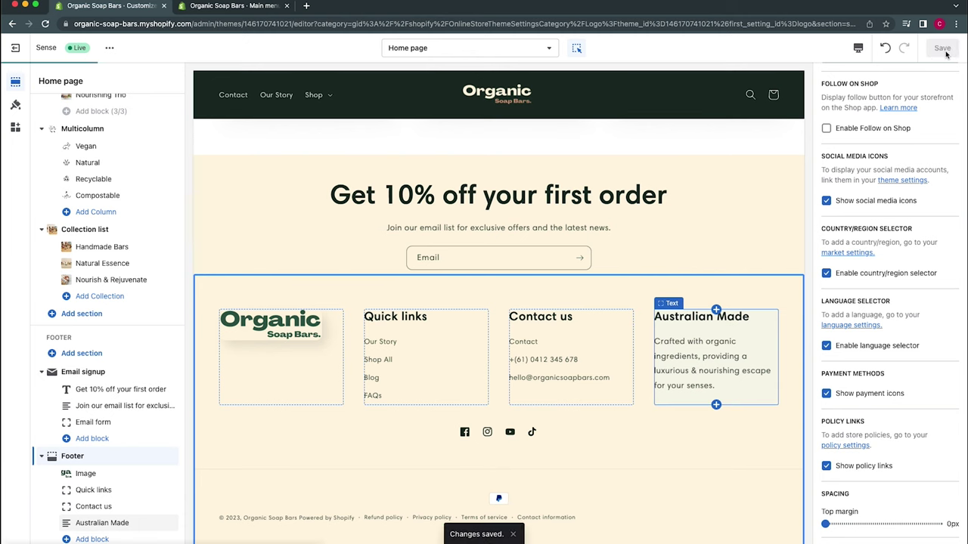
# - Check the header's Shop dropdown and review the home page sections in the preview
pyautogui.click(761, 398)
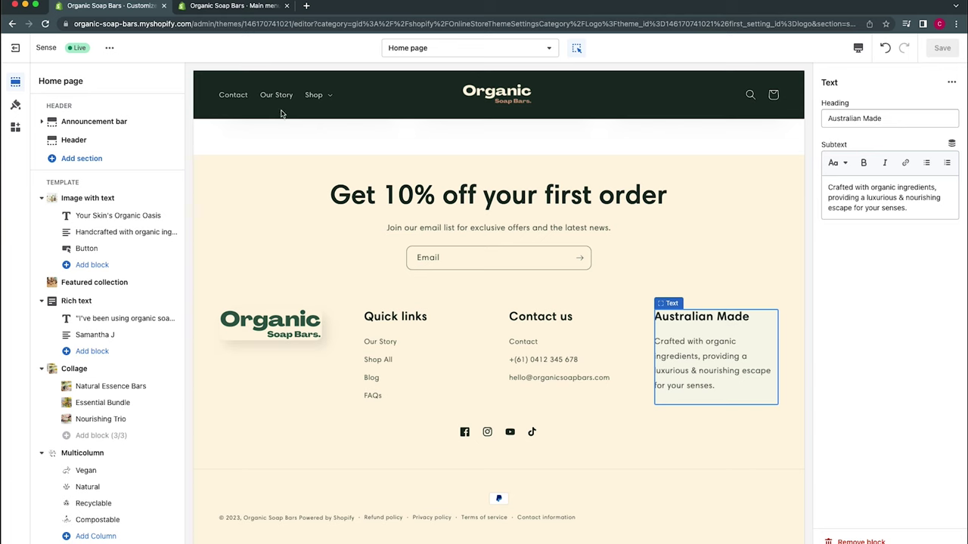
pyautogui.click(323, 105)
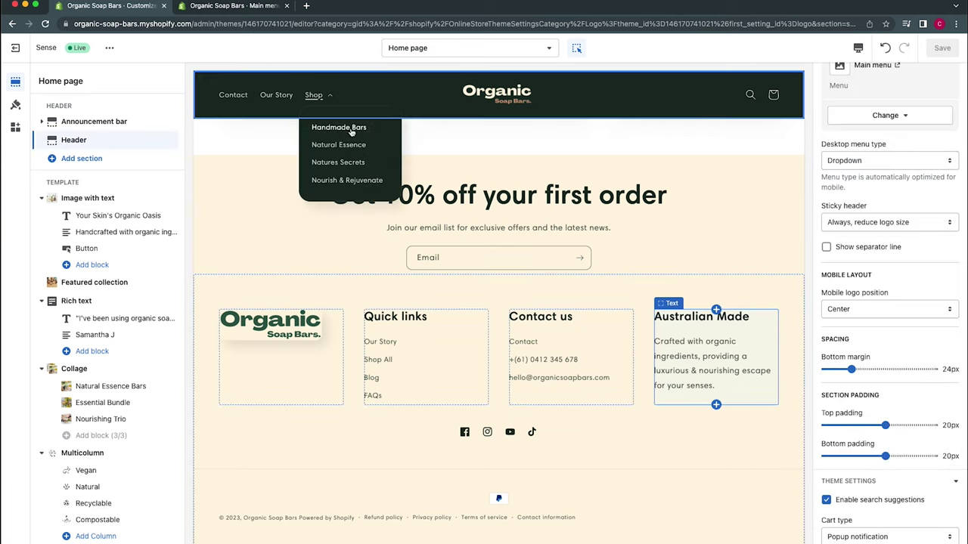
pyautogui.click(357, 258)
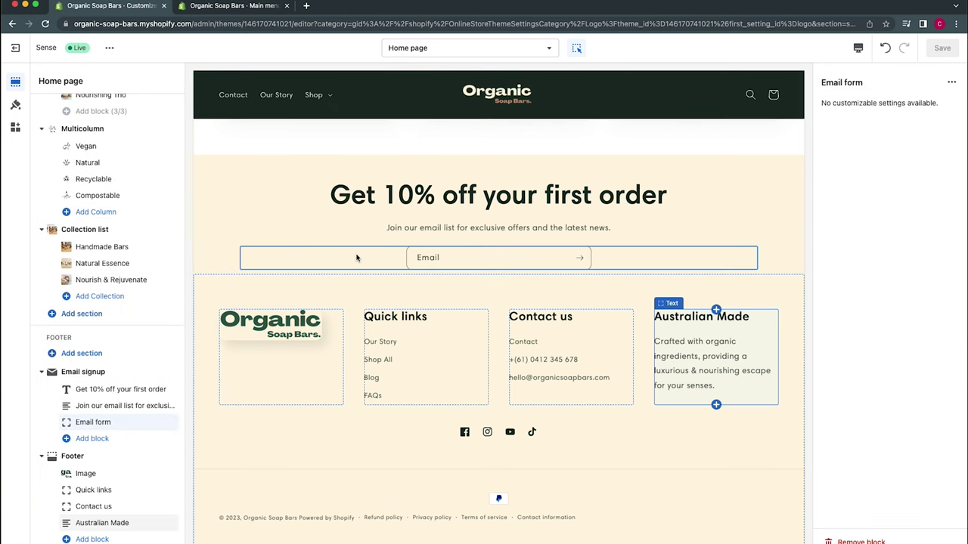
pyautogui.scroll(10, 357, 259)
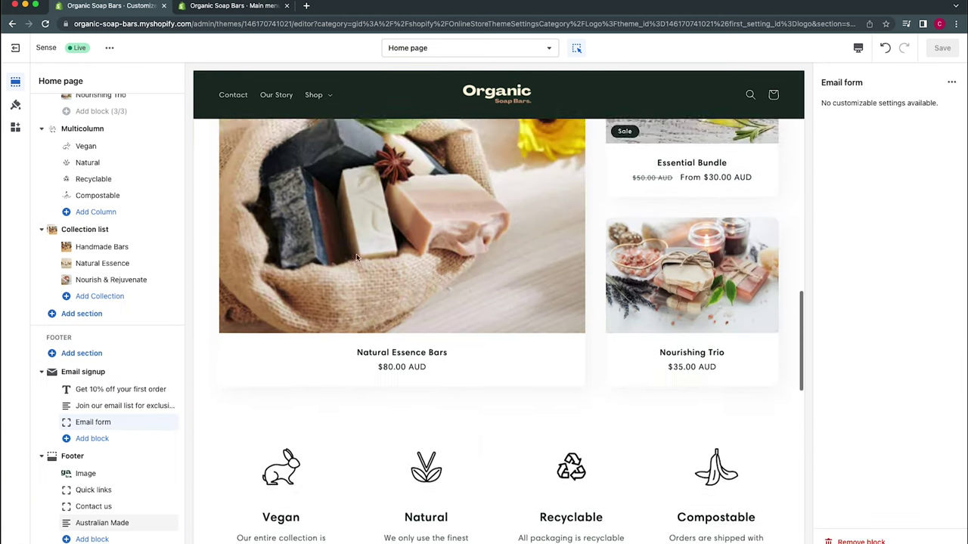
pyautogui.scroll(10, 356, 258)
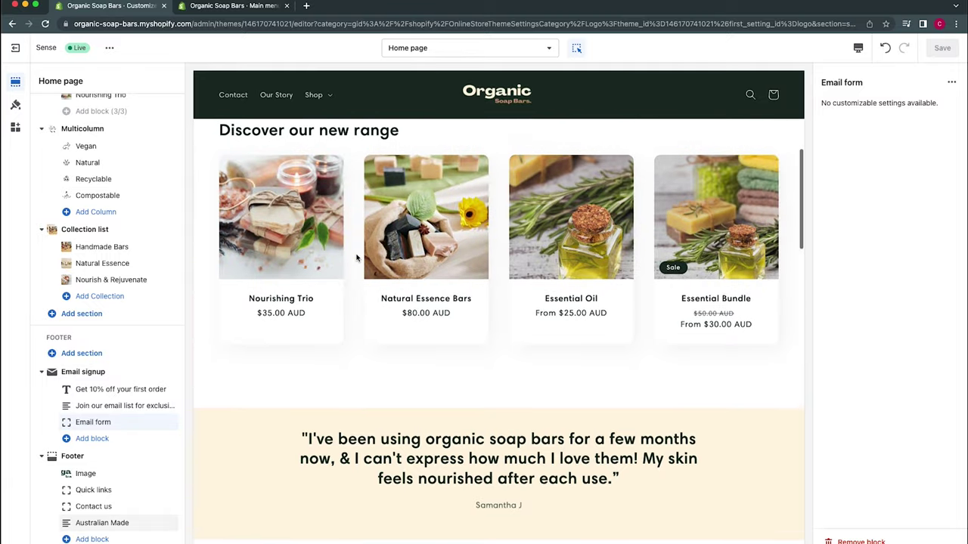
pyautogui.scroll(8, 357, 258)
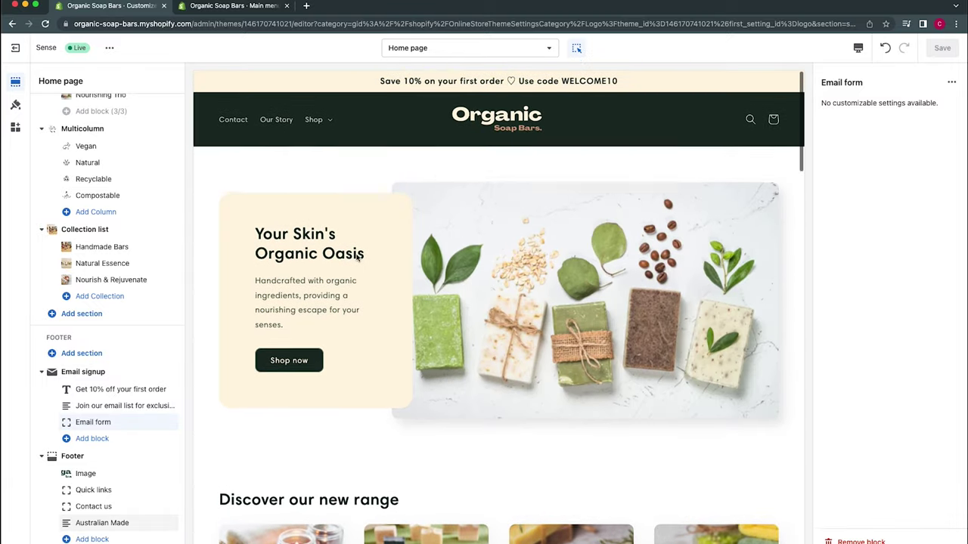
pyautogui.scroll(-4, 357, 258)
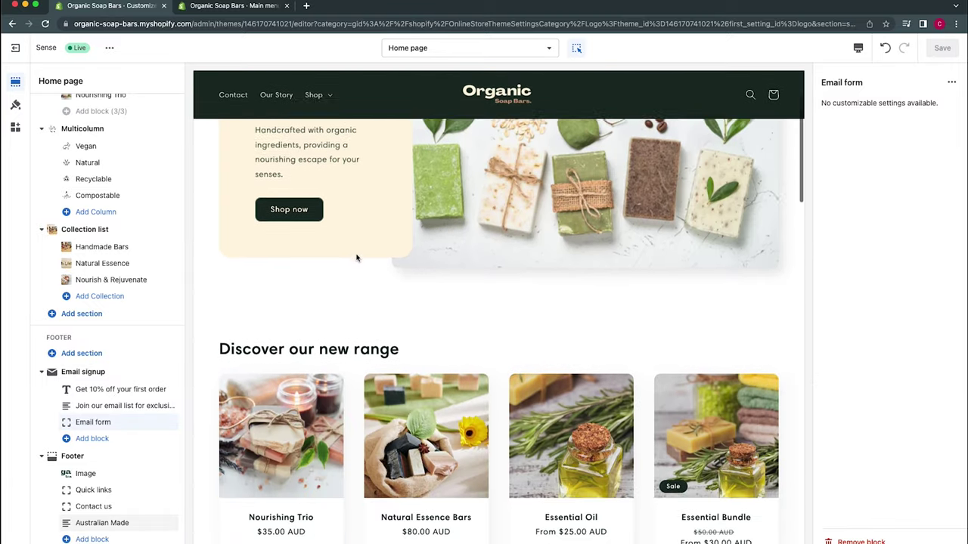
pyautogui.scroll(-6, 357, 259)
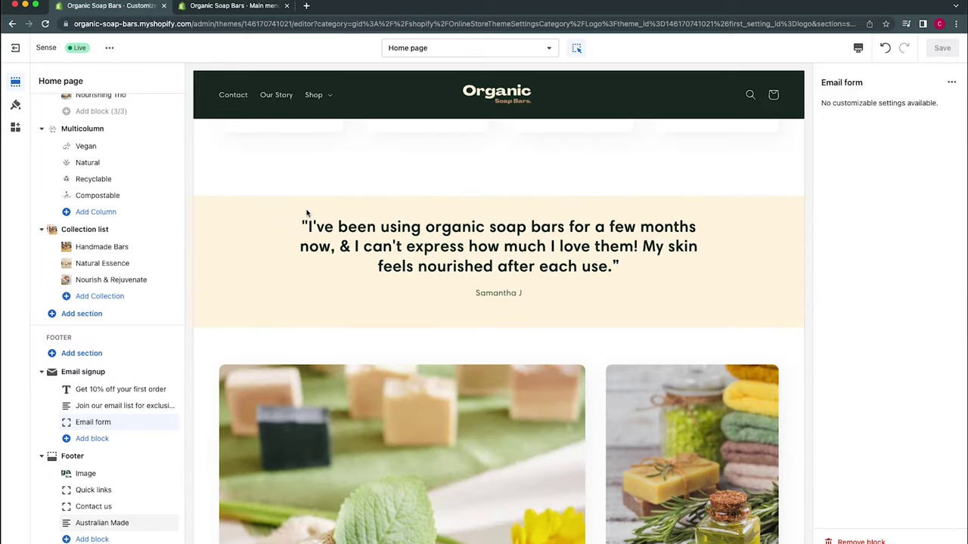
# - Set the top padding of the Rich text testimonial section to 52 px and save the theme
pyautogui.click(484, 210)
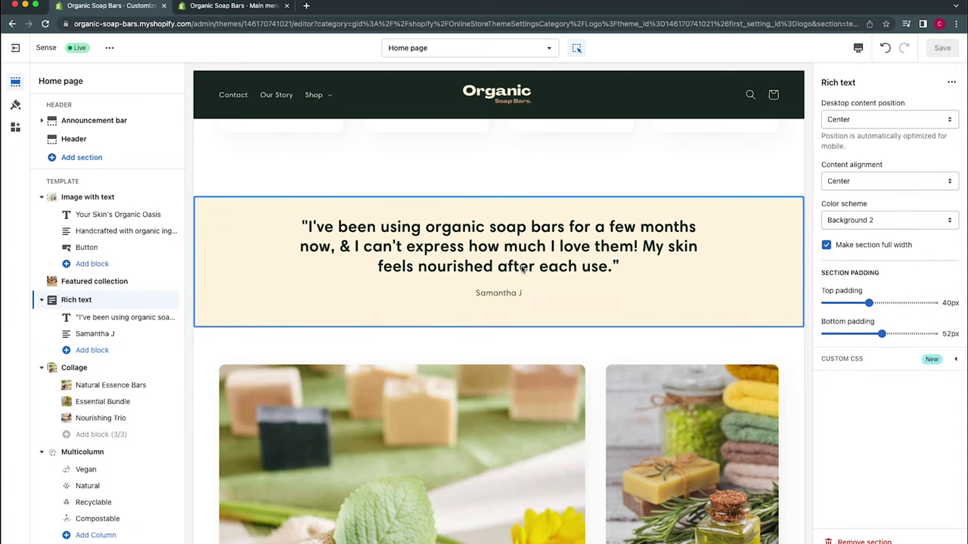
pyautogui.moveTo(868, 303); pyautogui.dragTo(881, 302)
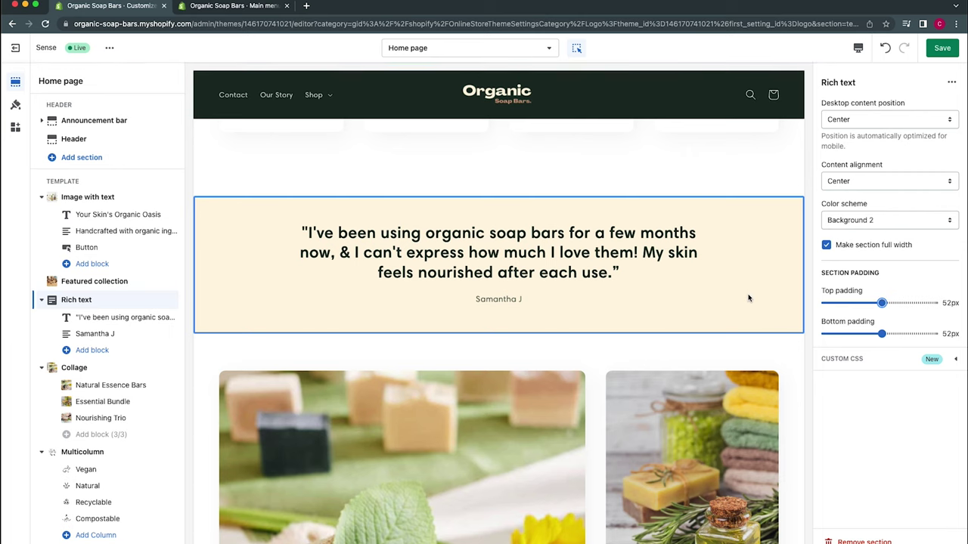
pyautogui.click(941, 48)
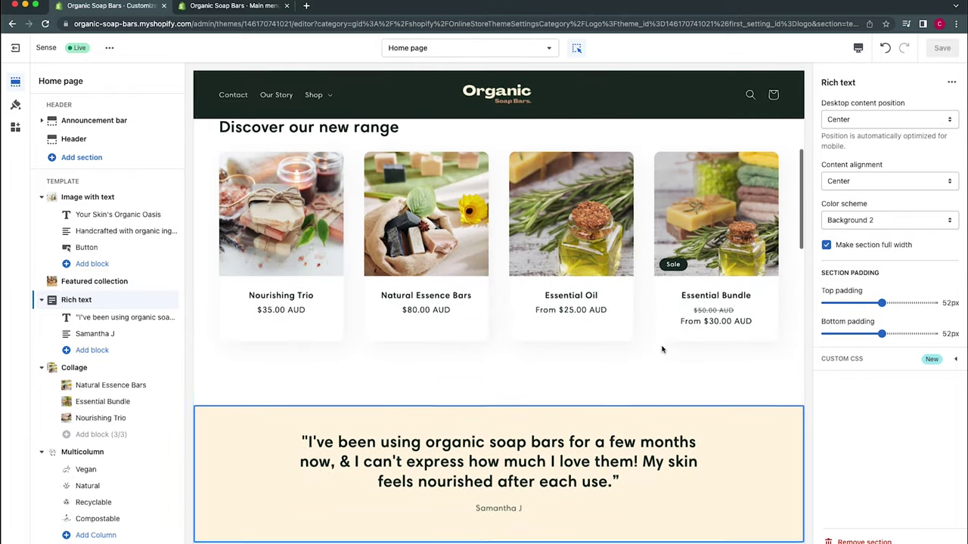
# - Reduce the Featured collection section's bottom padding to 12 px and check the spacing in the home page preview
pyautogui.click(106, 284)
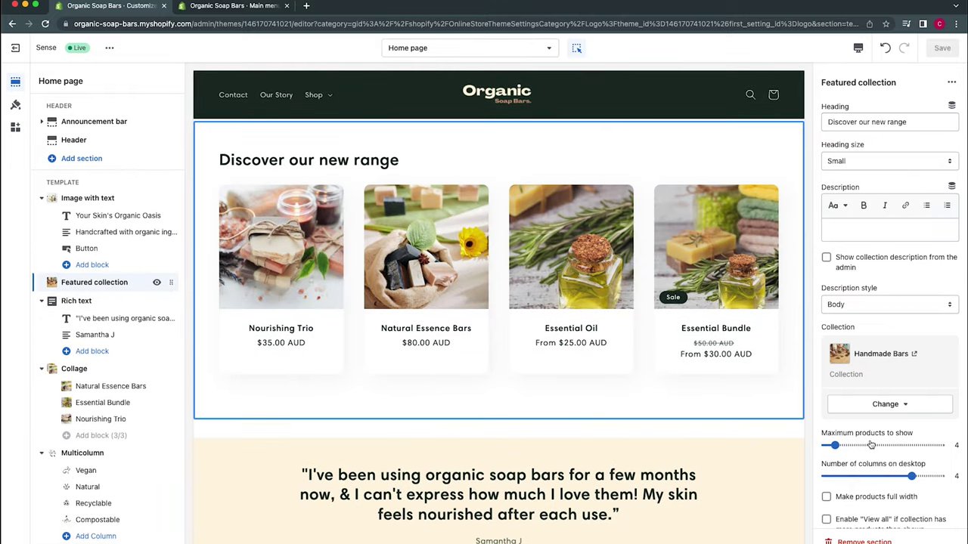
pyautogui.scroll(-6, 913, 466)
pyautogui.scroll(-3, 913, 466)
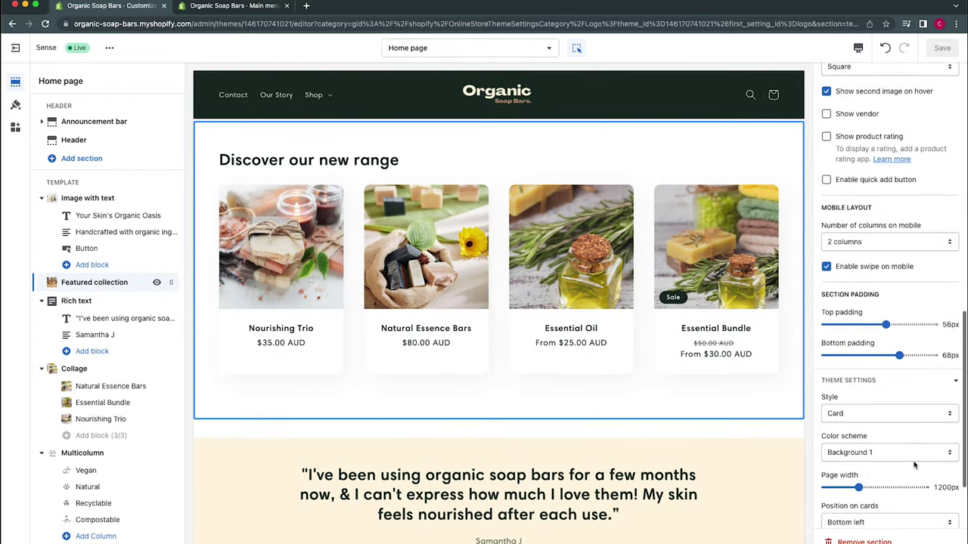
pyautogui.moveTo(898, 355); pyautogui.dragTo(838, 364)
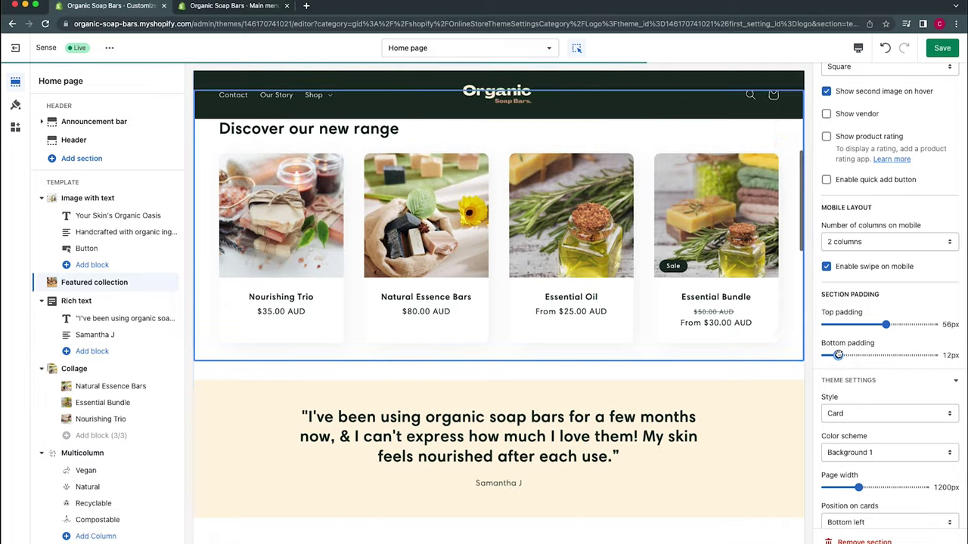
pyautogui.scroll(-2, 782, 422)
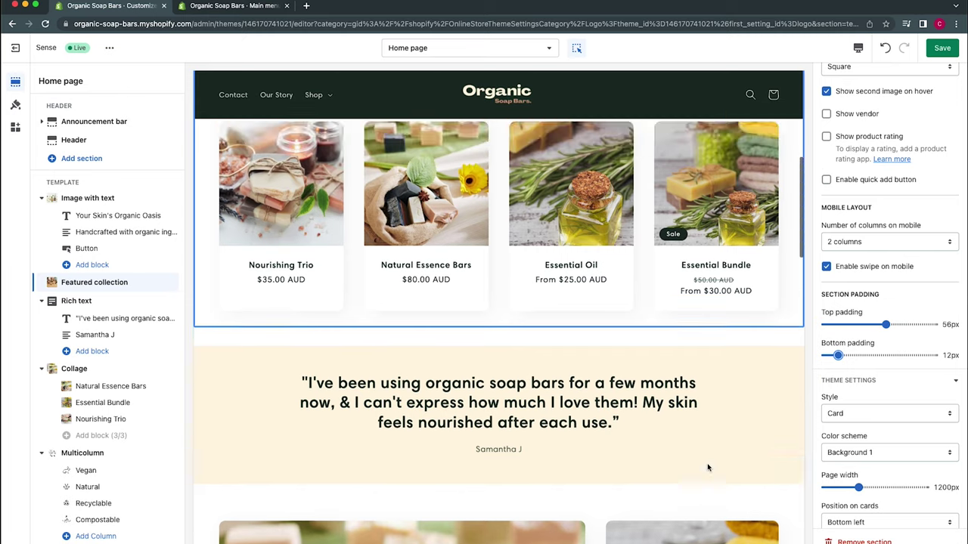
pyautogui.scroll(5, 706, 463)
pyautogui.scroll(5, 706, 464)
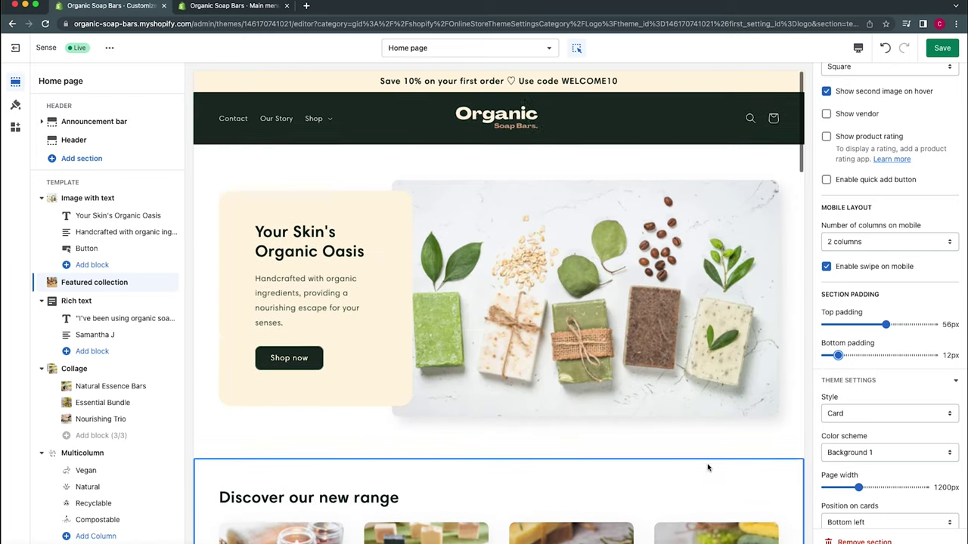
# - Save the theme and switch the editor to the Default product template
pyautogui.click(942, 48)
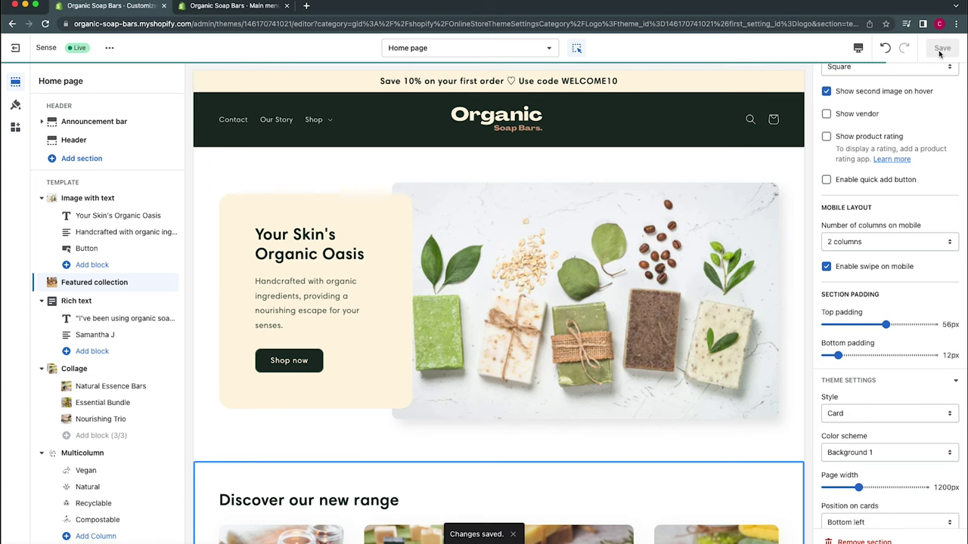
pyautogui.click(497, 52)
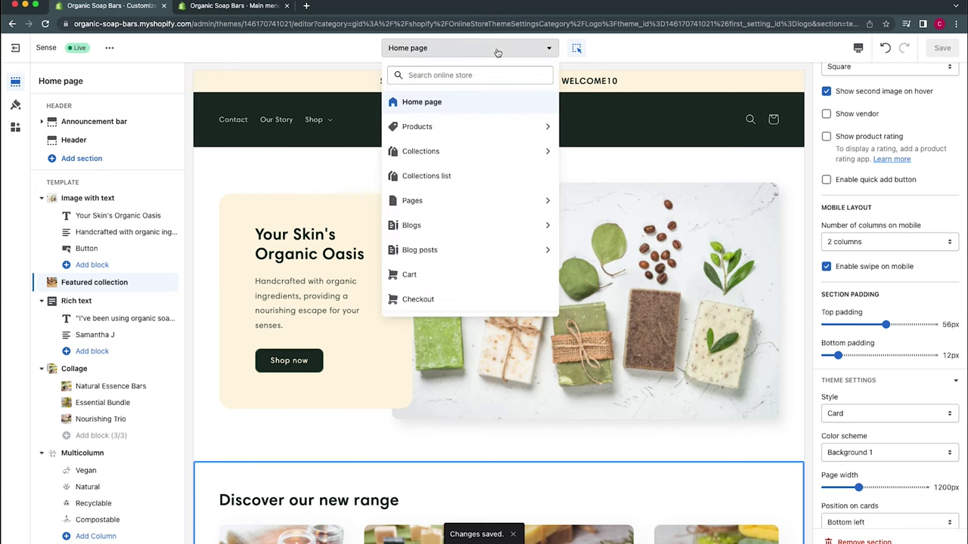
pyautogui.click(469, 133)
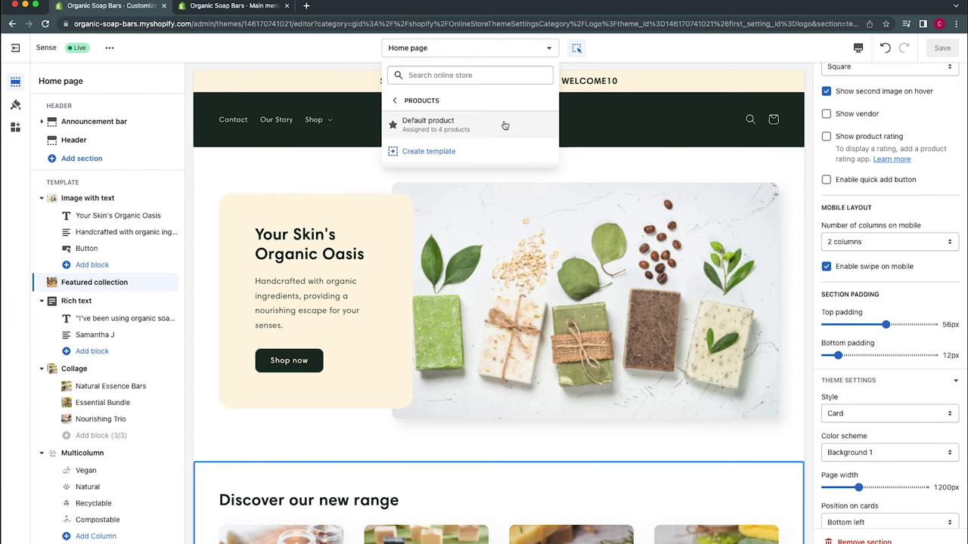
pyautogui.click(505, 125)
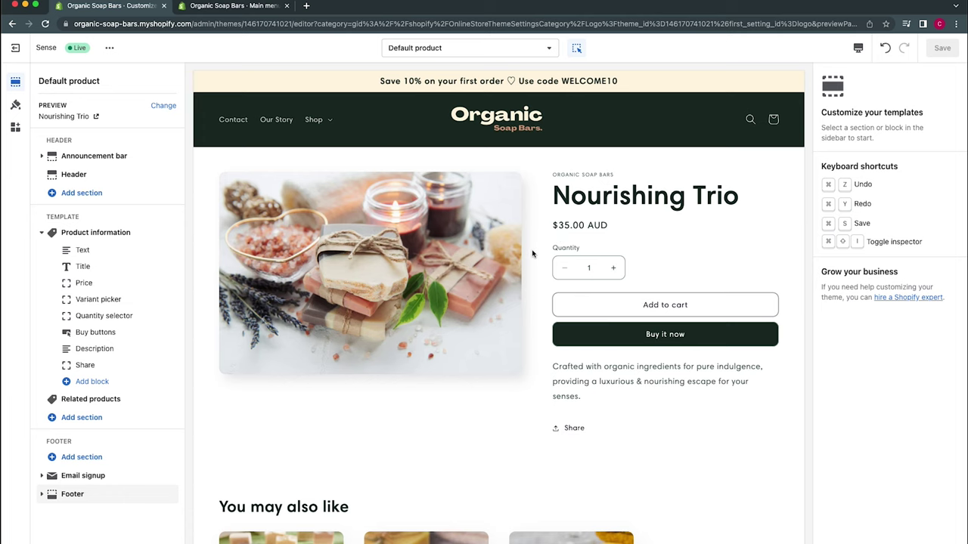
# - Review the product page preview and set the Related products section's image ratio to Square
pyautogui.scroll(-2, 532, 254)
pyautogui.scroll(2, 533, 250)
pyautogui.scroll(-4, 521, 328)
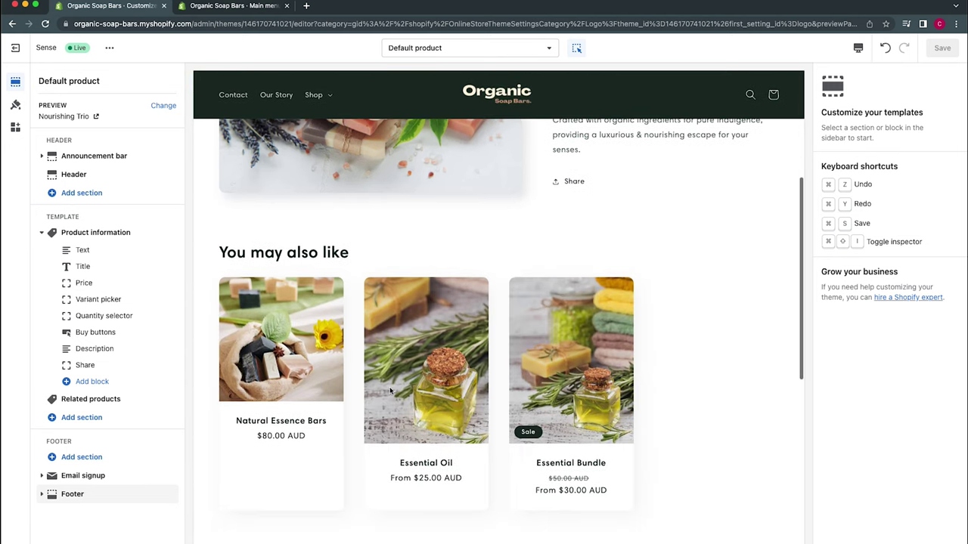
pyautogui.scroll(-4, 507, 416)
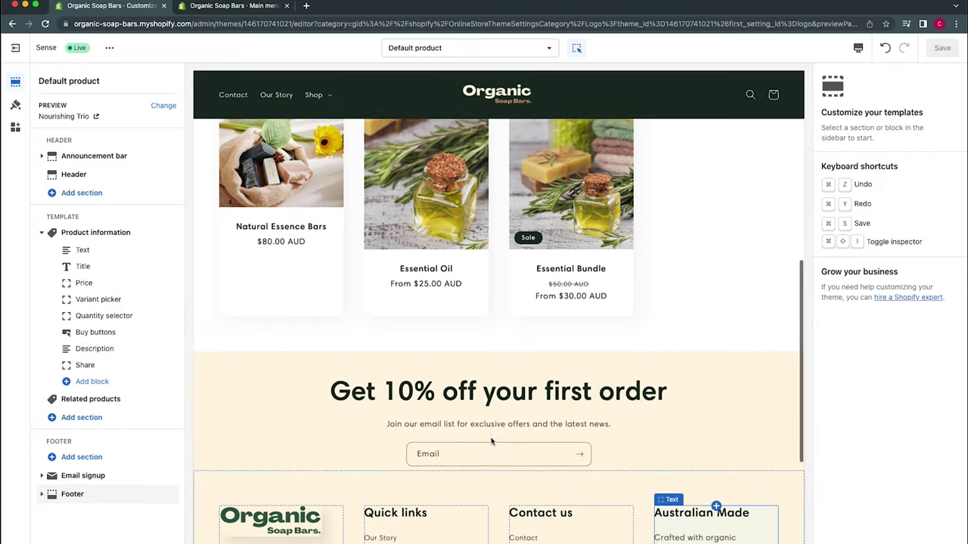
pyautogui.scroll(4, 496, 435)
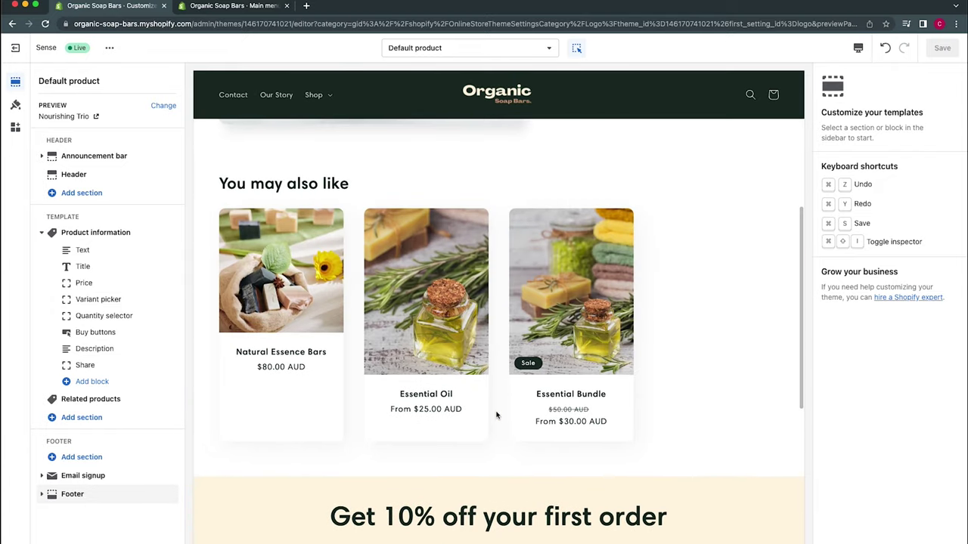
pyautogui.click(497, 415)
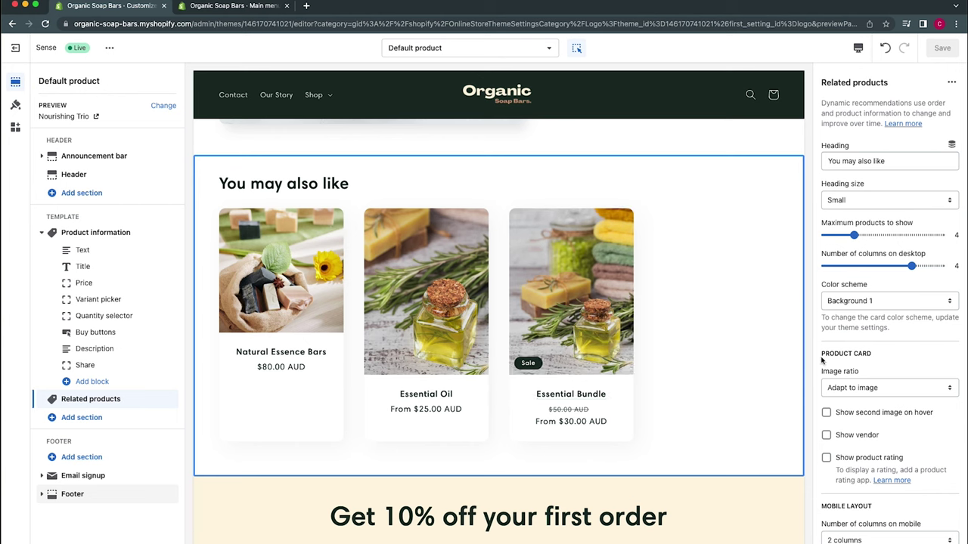
pyautogui.click(889, 388)
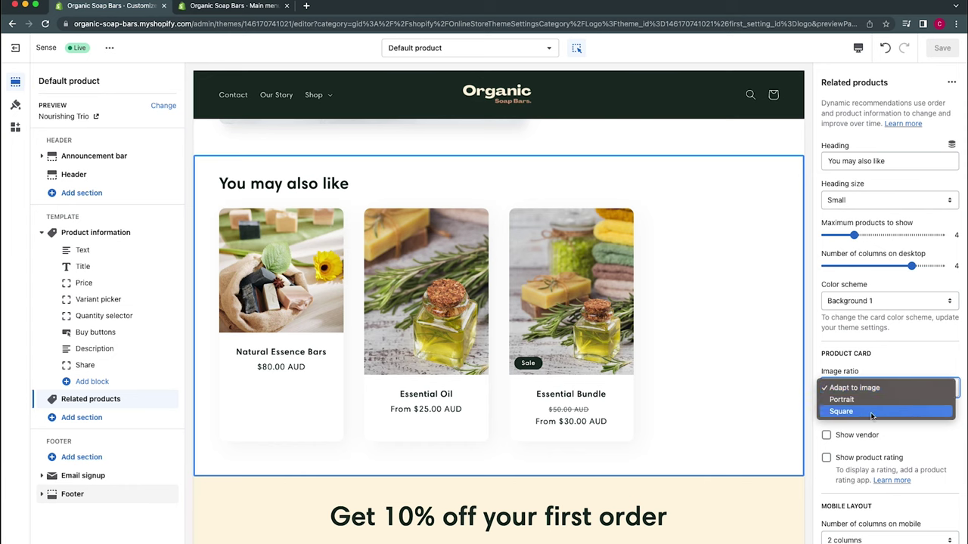
pyautogui.click(874, 412)
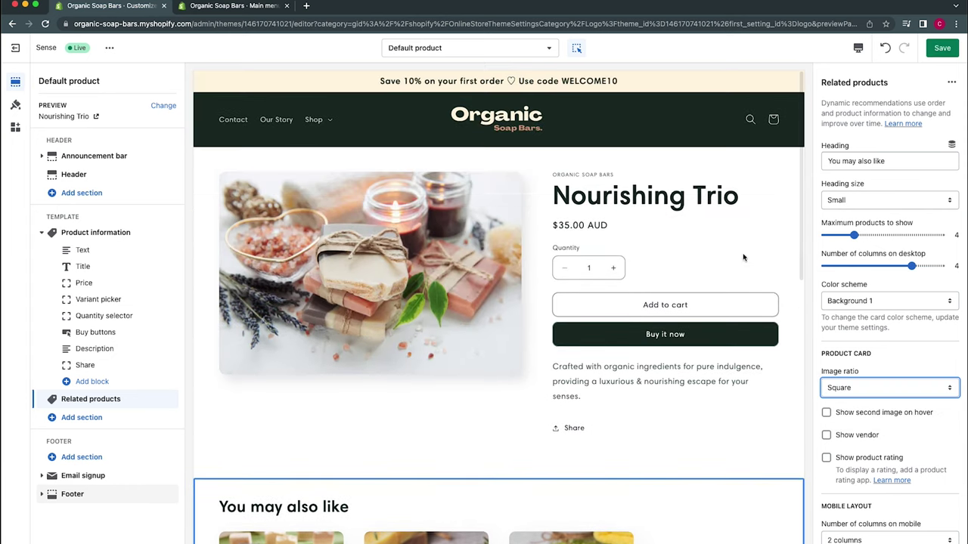
# - Try the Large desktop media width on the Product information section, then return it to Medium
pyautogui.click(660, 384)
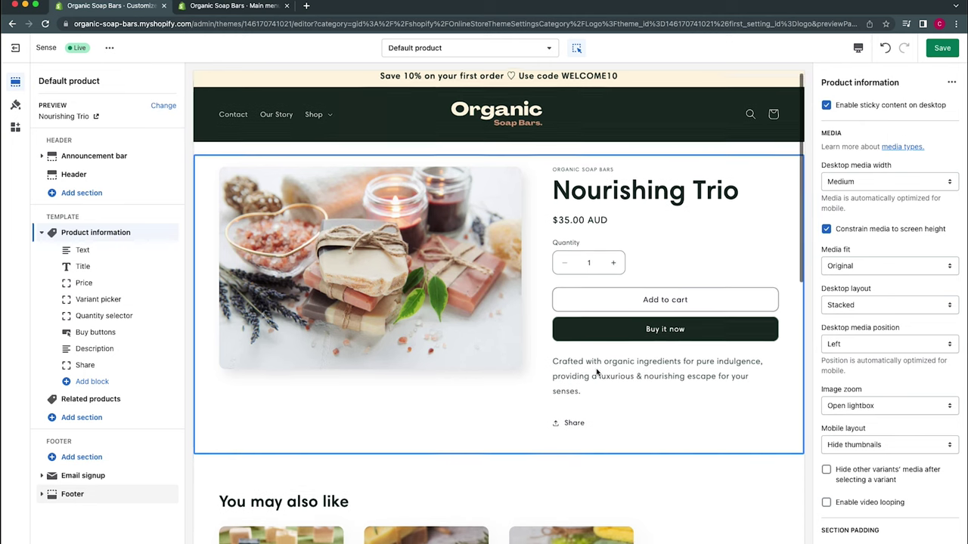
pyautogui.scroll(-2, 597, 372)
pyautogui.scroll(-2, 598, 372)
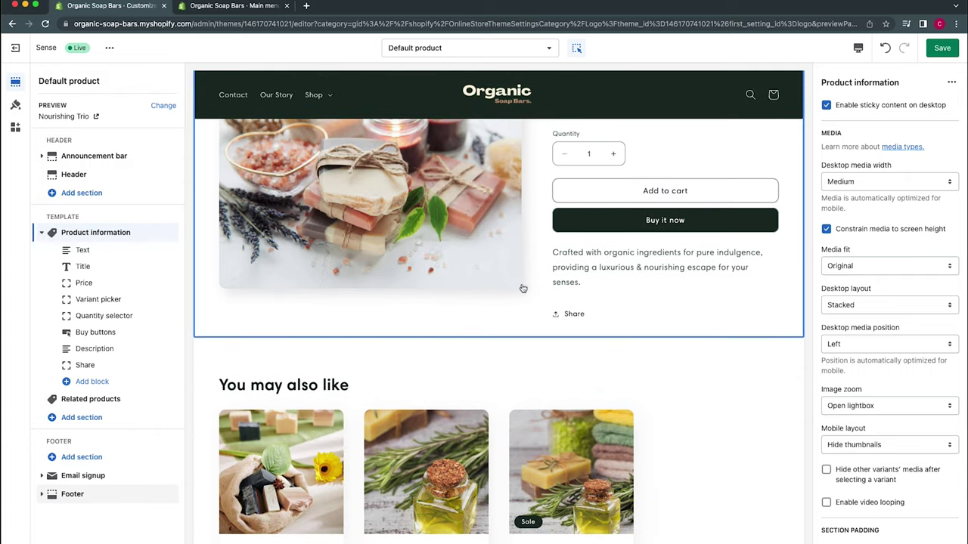
pyautogui.scroll(2, 521, 289)
pyautogui.scroll(-2, 684, 311)
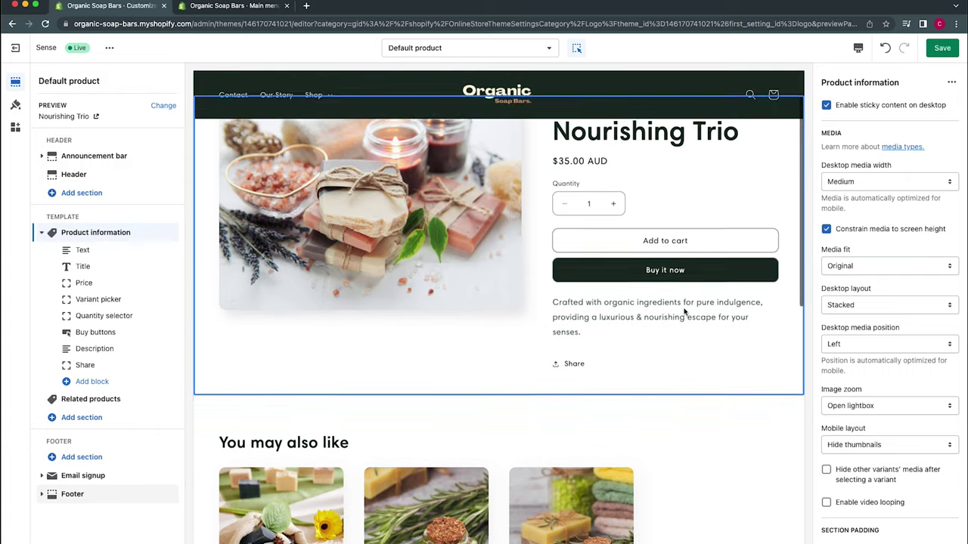
pyautogui.scroll(-2, 684, 311)
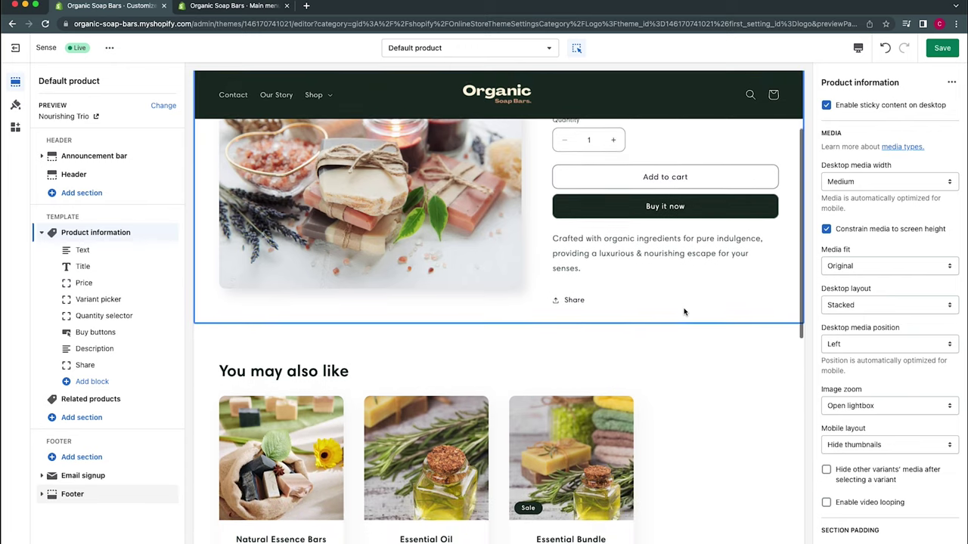
pyautogui.scroll(5, 684, 250)
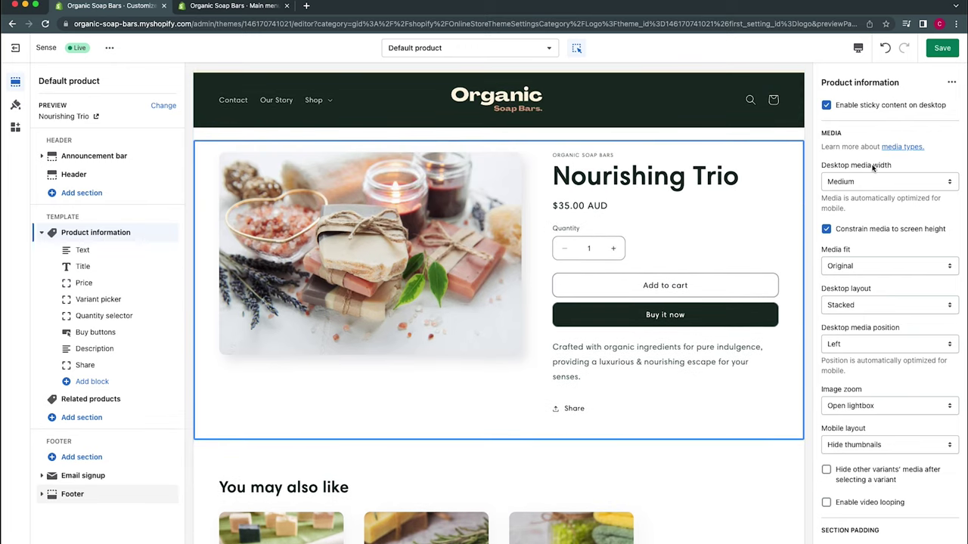
pyautogui.click(882, 181)
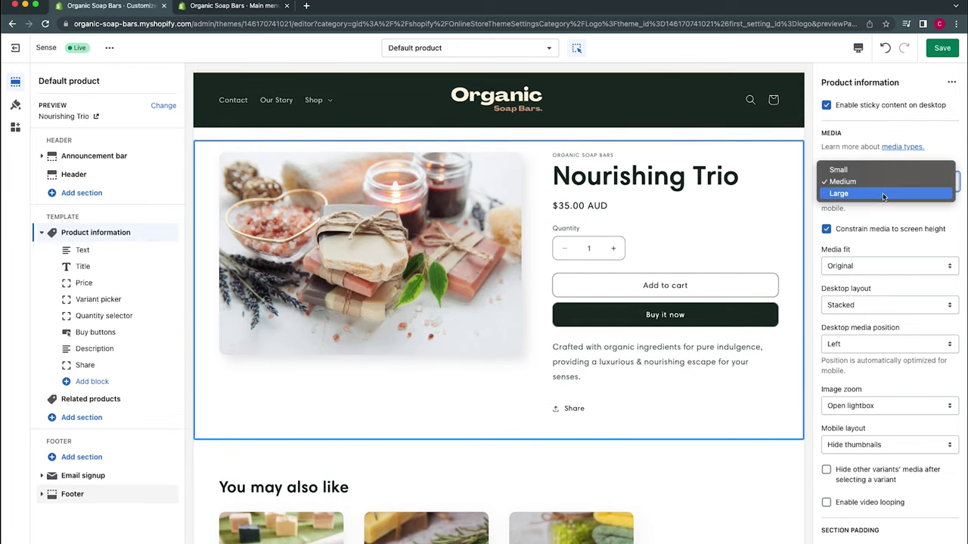
pyautogui.click(882, 193)
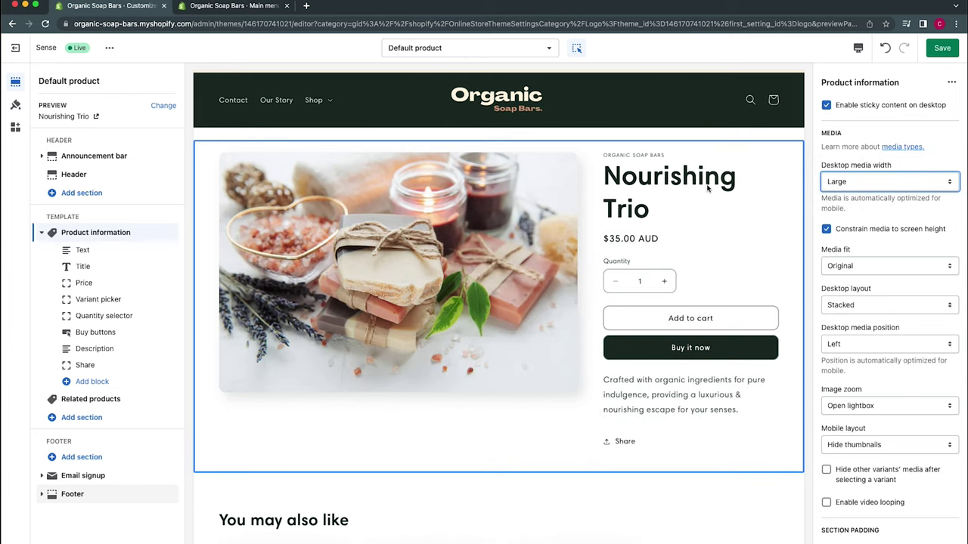
pyautogui.click(905, 182)
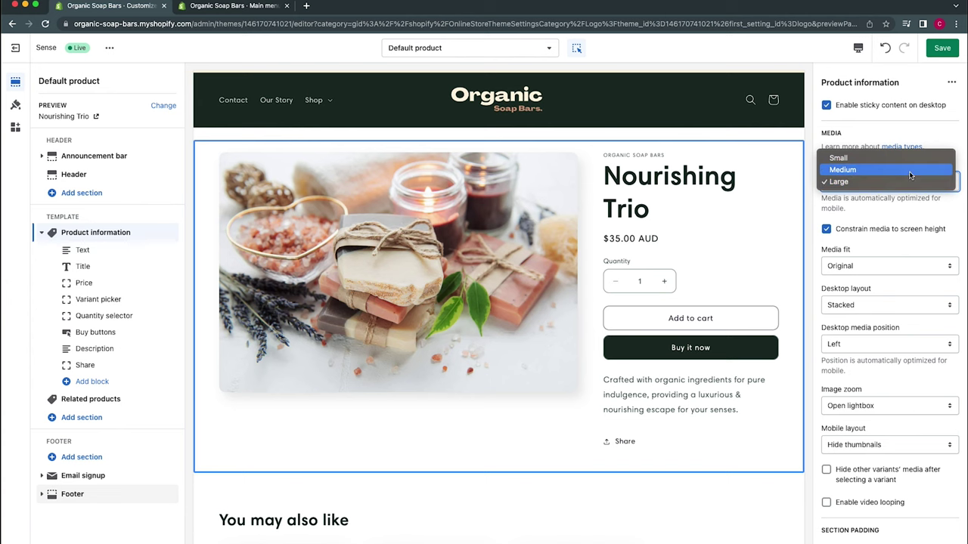
pyautogui.click(909, 170)
# - Look through the remaining Product information settings and remove the section's Share block
pyautogui.scroll(-1, 877, 281)
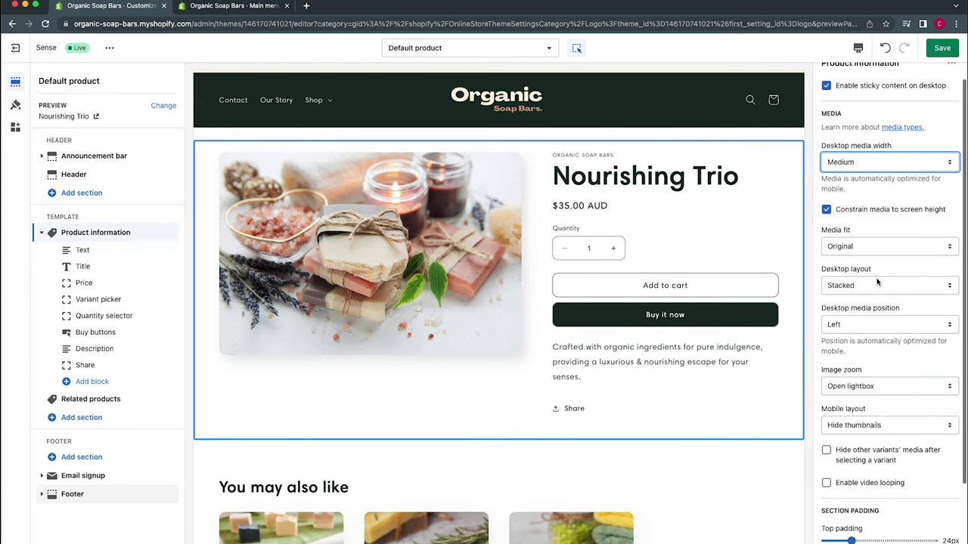
pyautogui.scroll(-2, 877, 282)
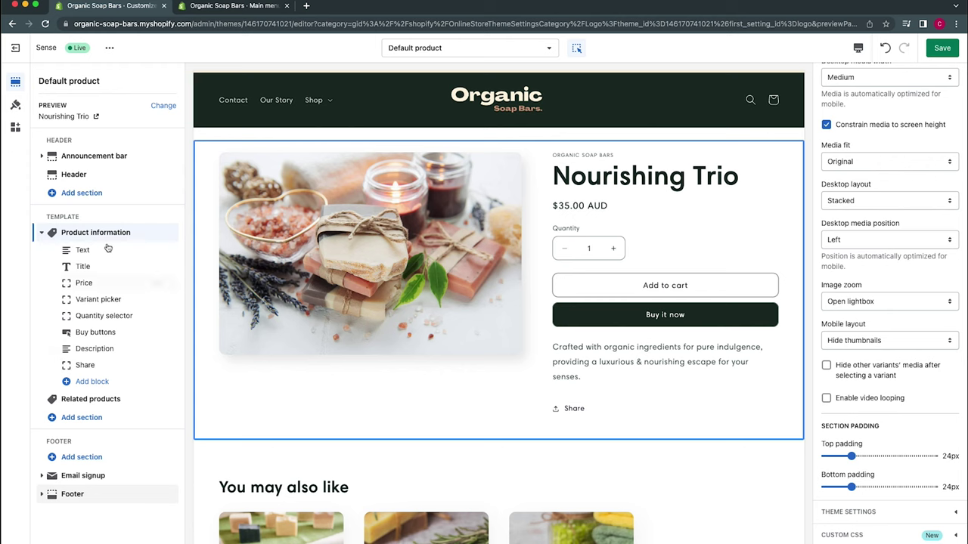
pyautogui.click(123, 366)
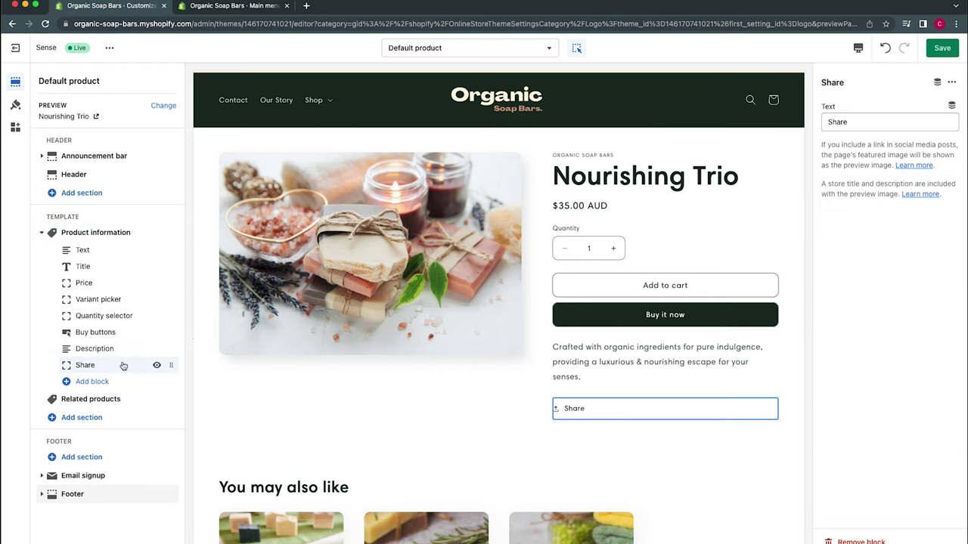
pyautogui.click(850, 541)
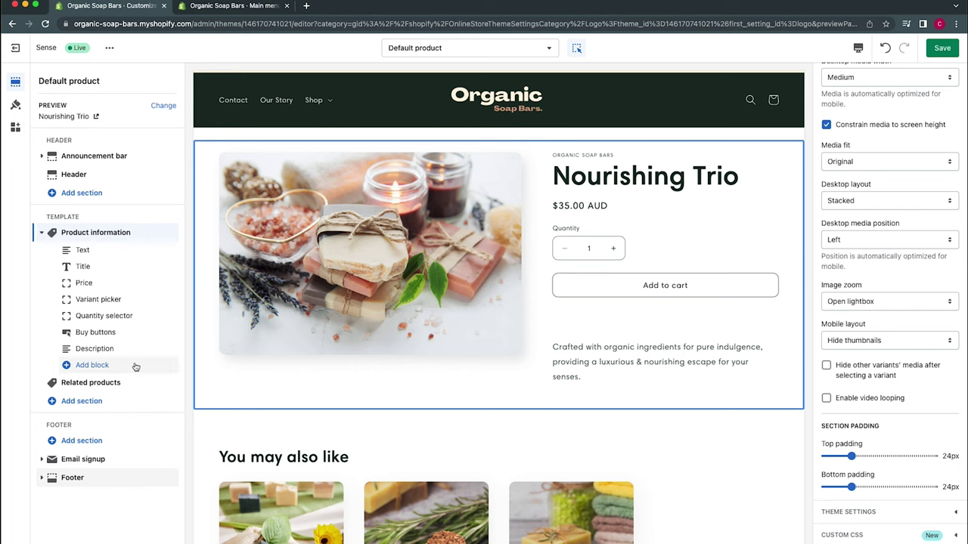
# - Add a Collapsible row block to the Product information section and set its icon to None
pyautogui.click(136, 366)
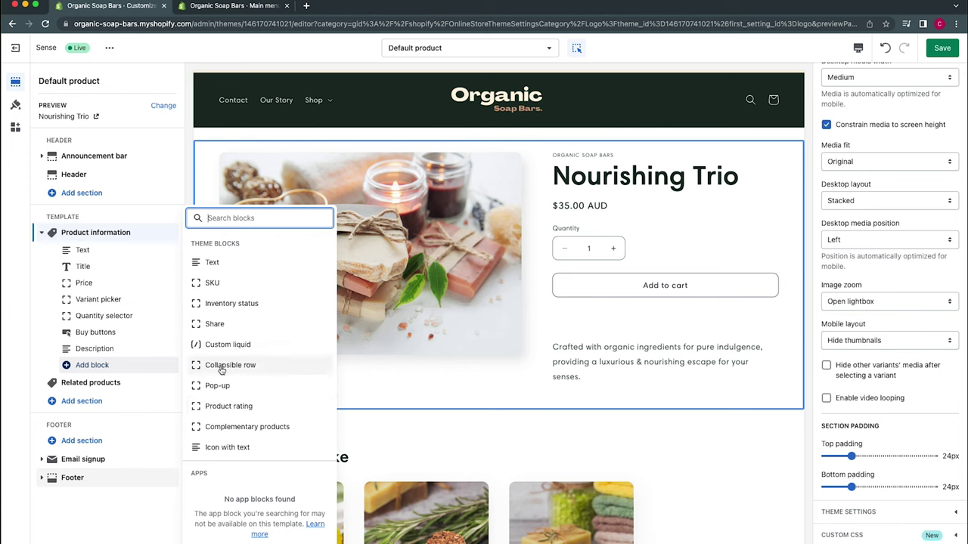
pyautogui.click(272, 367)
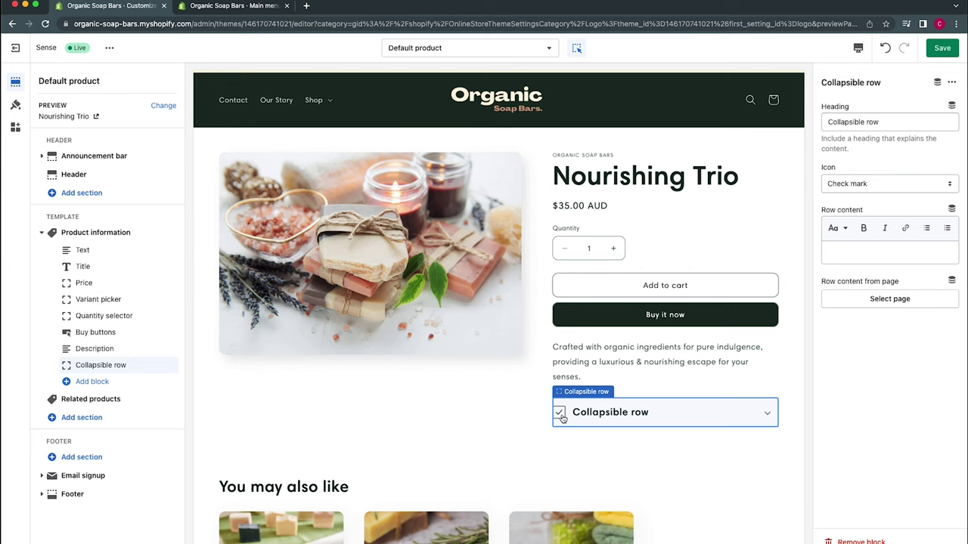
pyautogui.click(900, 186)
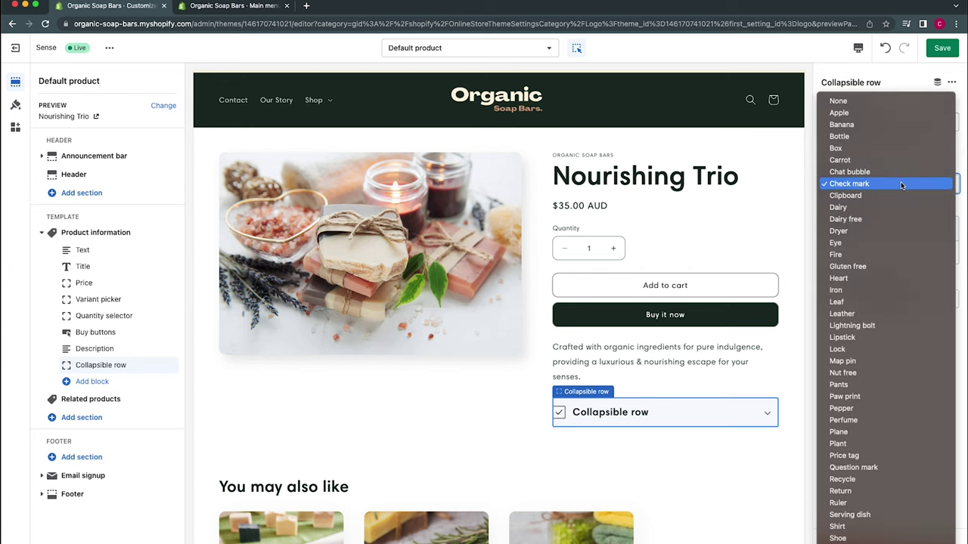
pyautogui.click(886, 102)
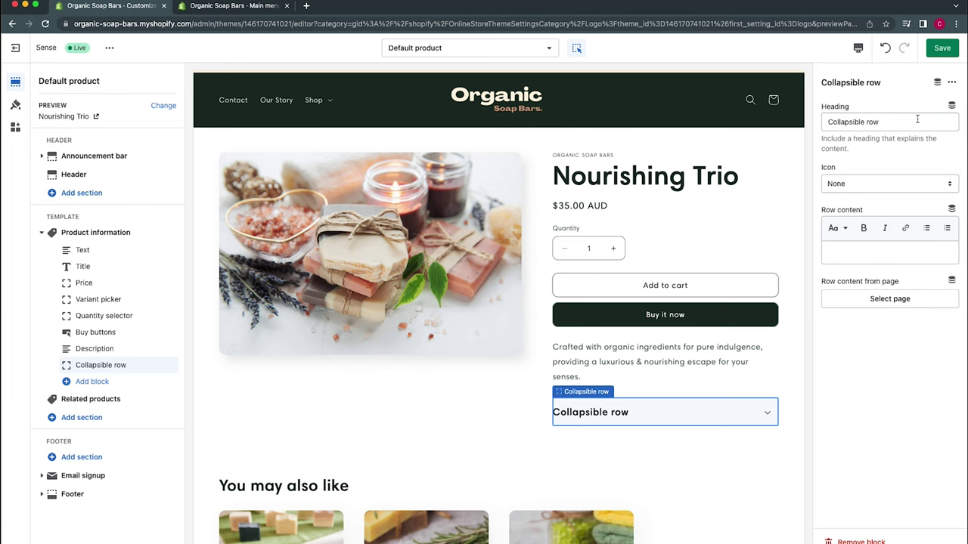
# - Head the collapsible row "Shipping + Returns" and enter the row content "This is where the shipping and returns content will go."
pyautogui.tripleClick(917, 121)
pyautogui.write('Sh')
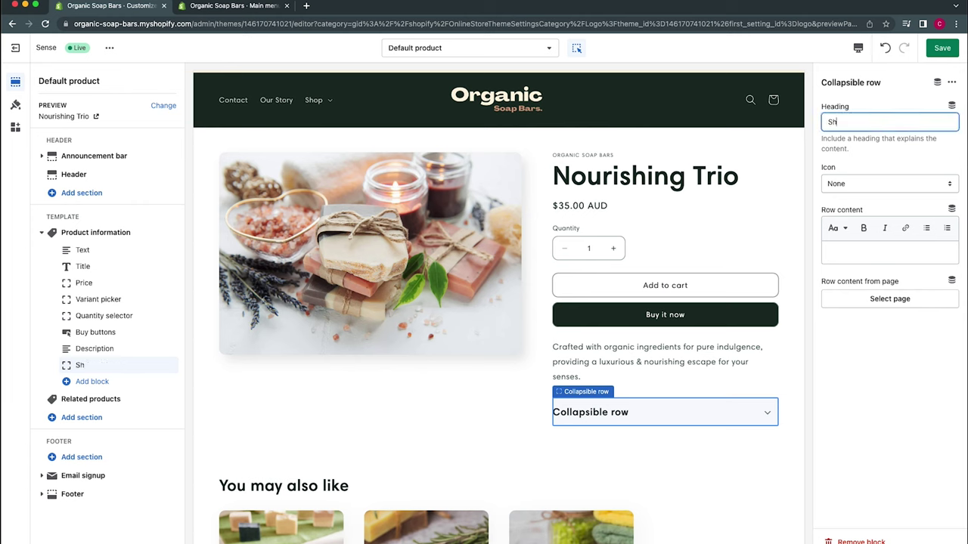
pyautogui.write('ipping + Ret')
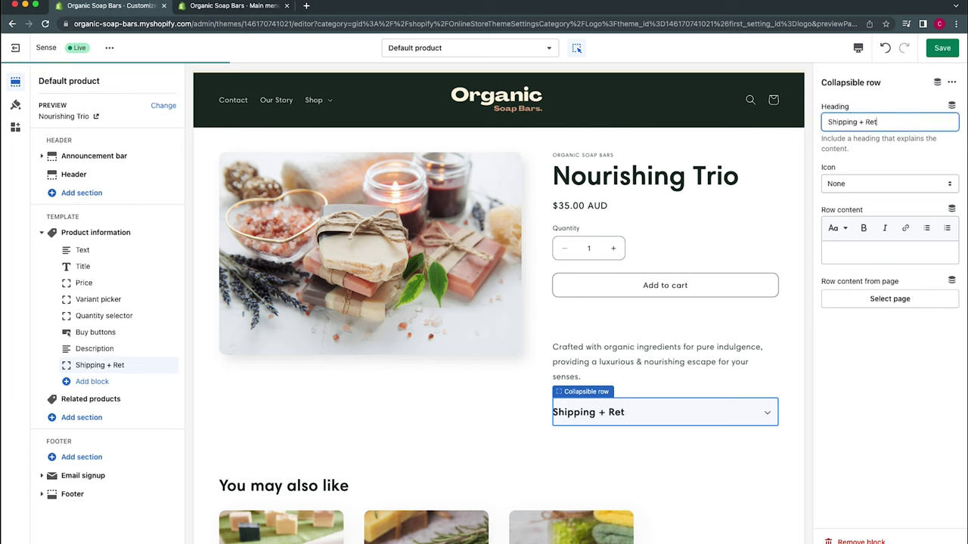
pyautogui.write('urns')
pyautogui.click(889, 252)
pyautogui.write('This is where the shipping and returns content will go.')
pyautogui.moveTo(905, 262)
pyautogui.mouseDown()
pyautogui.moveTo(832, 251)
pyautogui.moveTo(905, 262)
pyautogui.mouseUp()
pyautogui.click(828, 254)
pyautogui.click(892, 368)
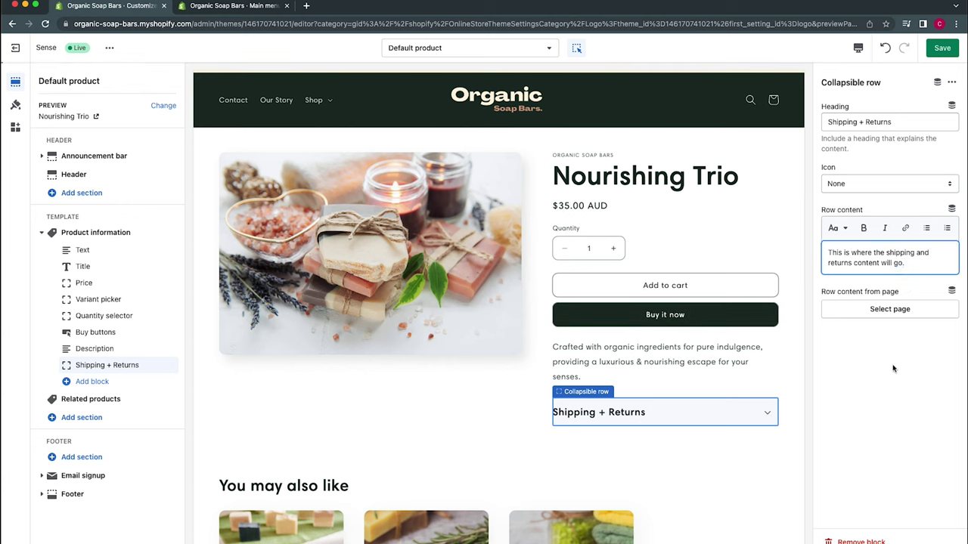
# - Test expanding and collapsing the Shipping + Returns row in the preview, then save the theme
pyautogui.click(741, 418)
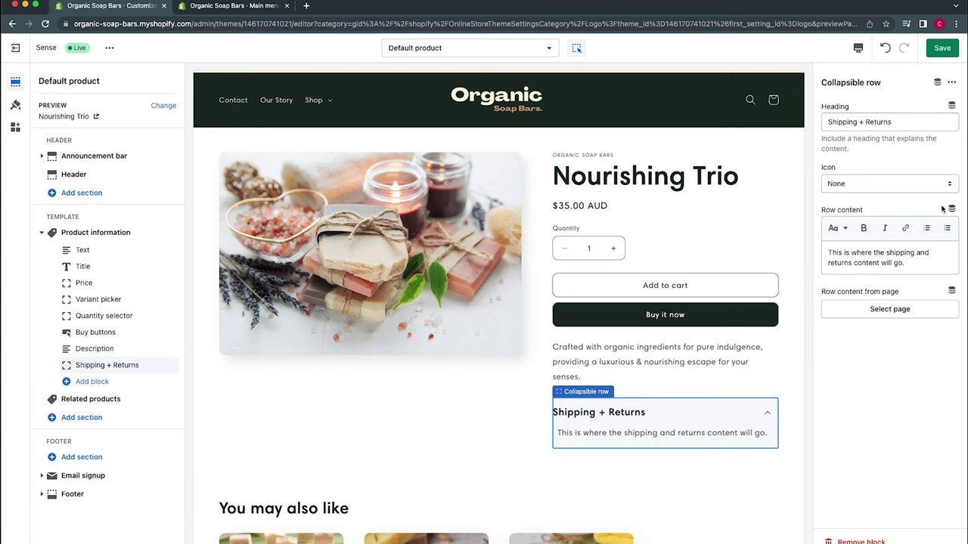
pyautogui.click(729, 412)
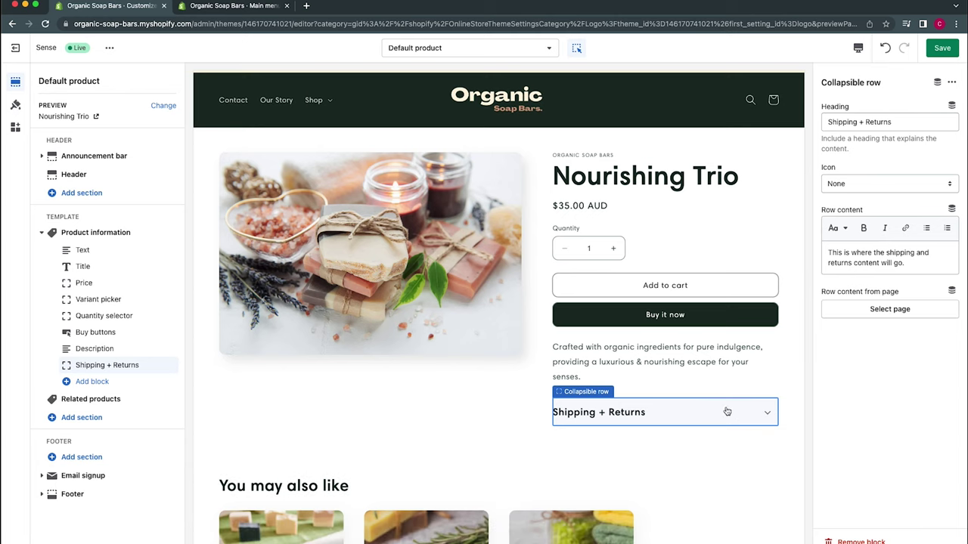
pyautogui.click(943, 49)
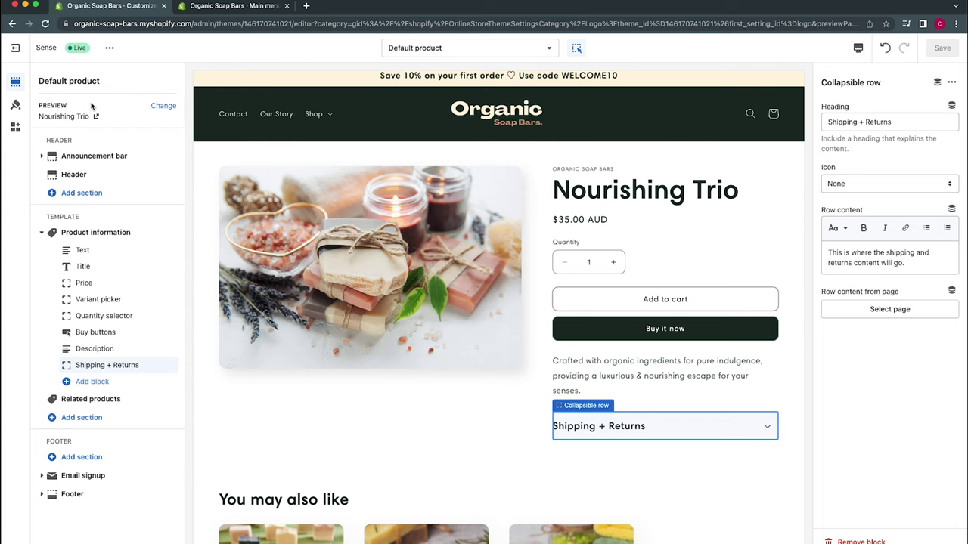
# - Switch the previewed product to Essential Bundle and inspect its size options through the Variant picker block
pyautogui.click(163, 106)
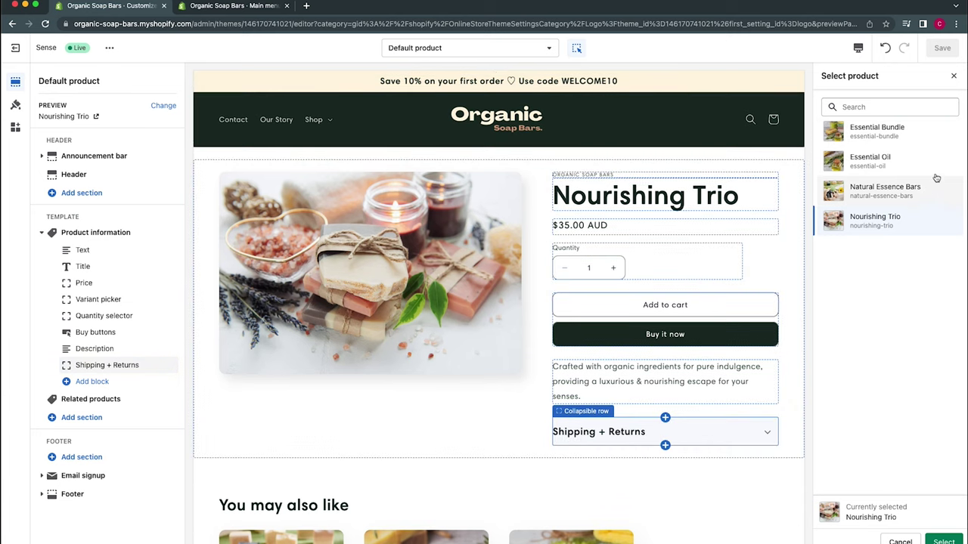
pyautogui.click(943, 134)
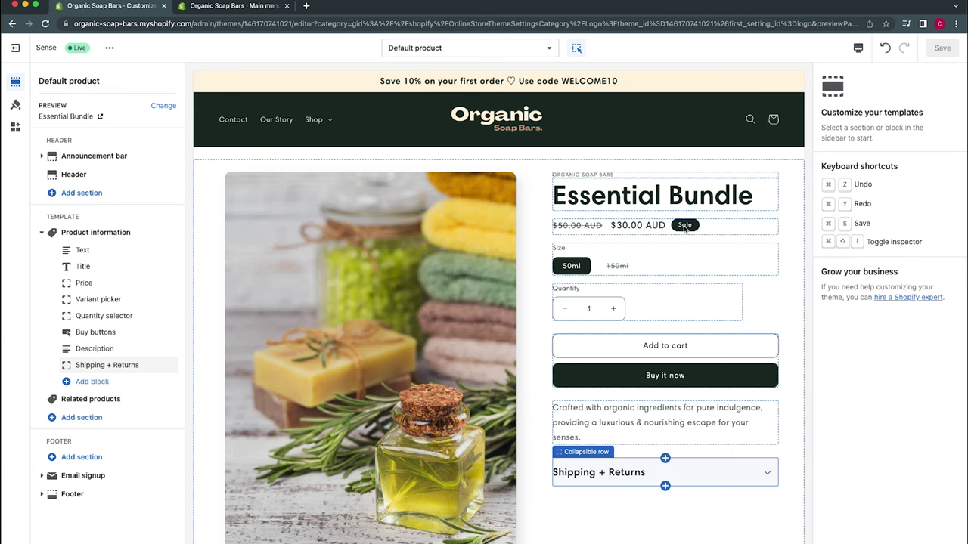
pyautogui.click(626, 268)
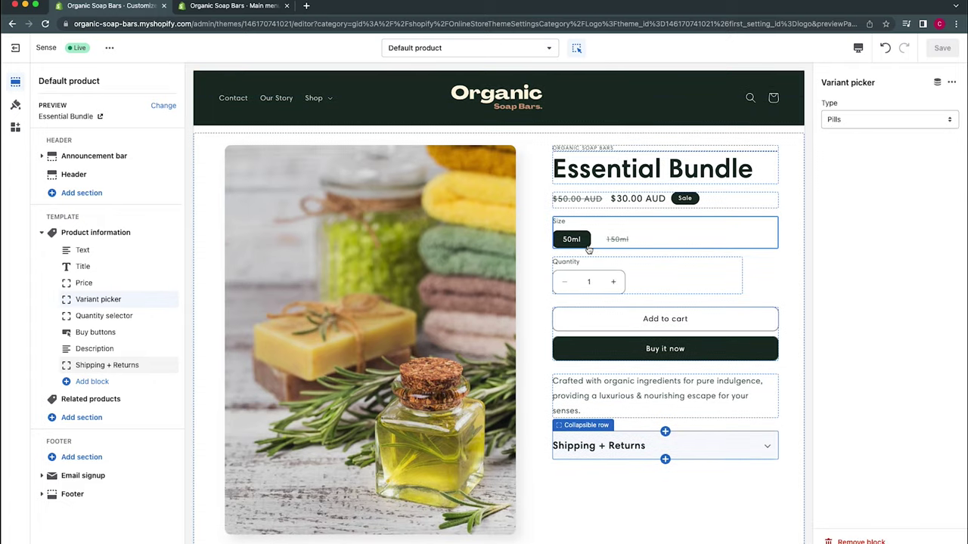
# - Try the Dropdown type for the Variant picker block and set it back to Pills
pyautogui.click(906, 120)
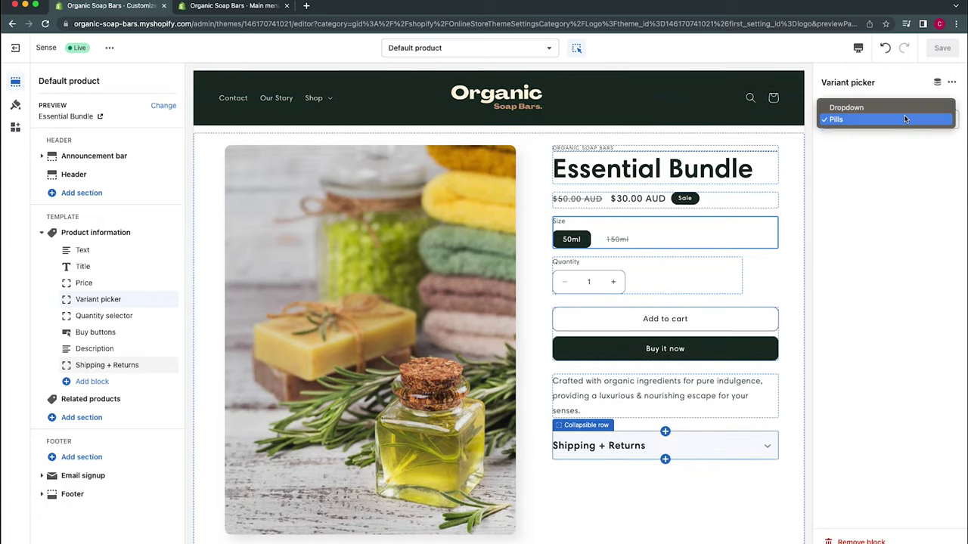
pyautogui.click(891, 108)
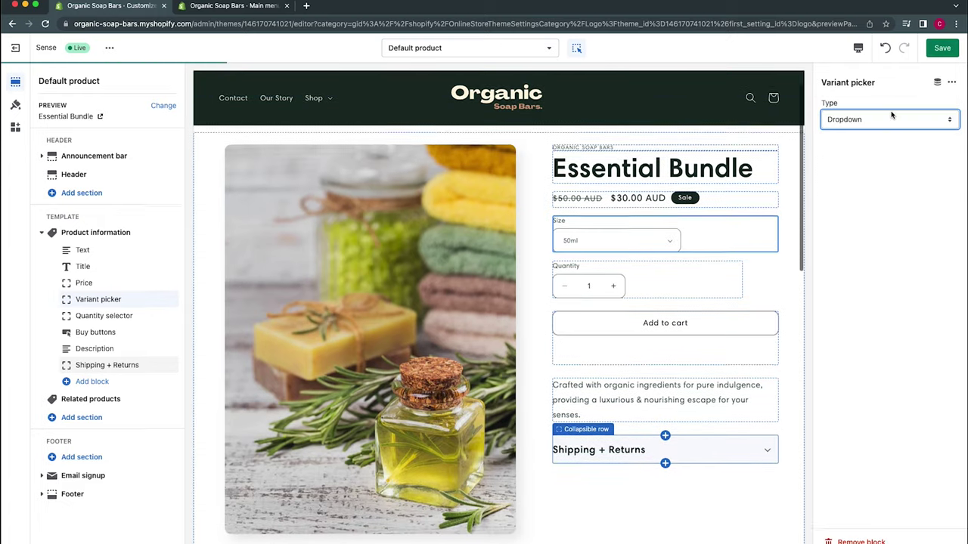
pyautogui.click(874, 121)
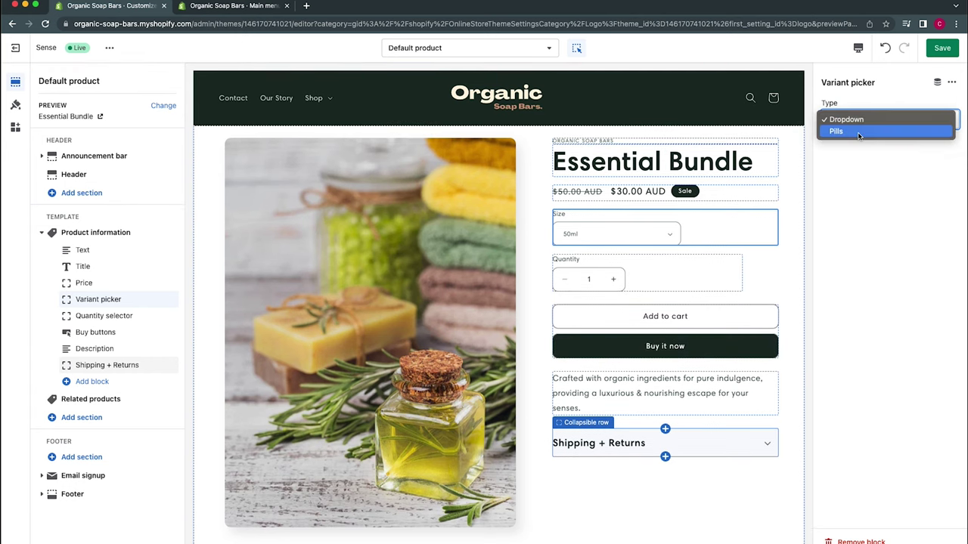
pyautogui.click(858, 133)
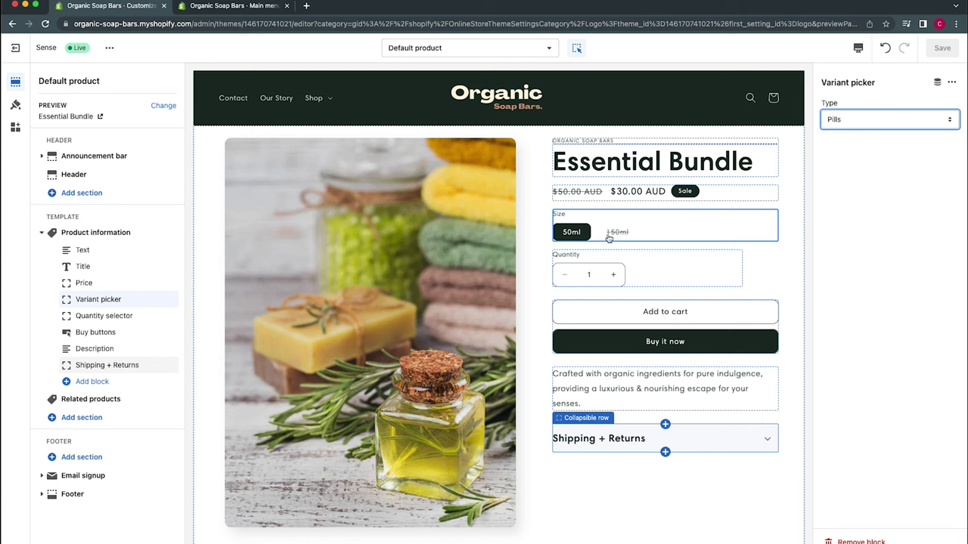
# - Check the Price block for settings and expand the theme settings of the Product information section
pyautogui.click(660, 223)
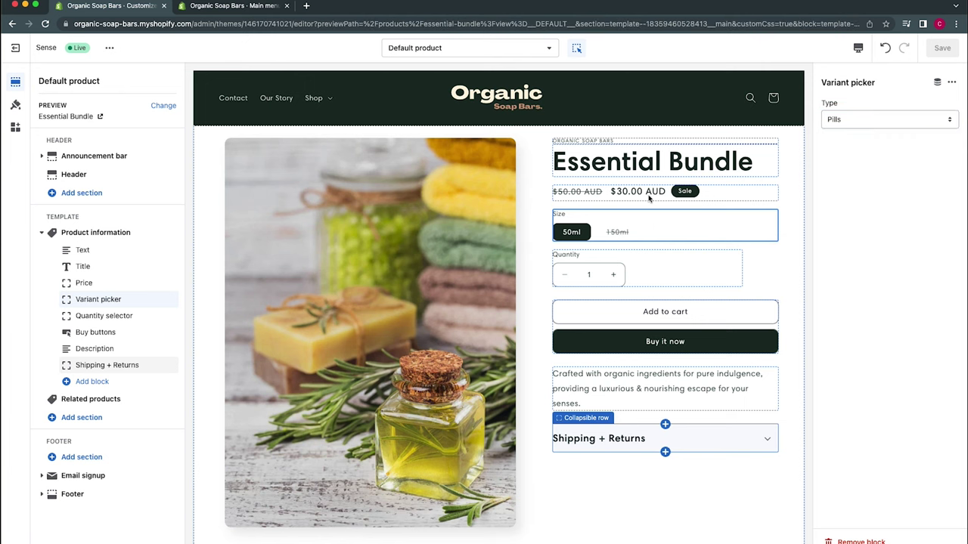
pyautogui.click(645, 198)
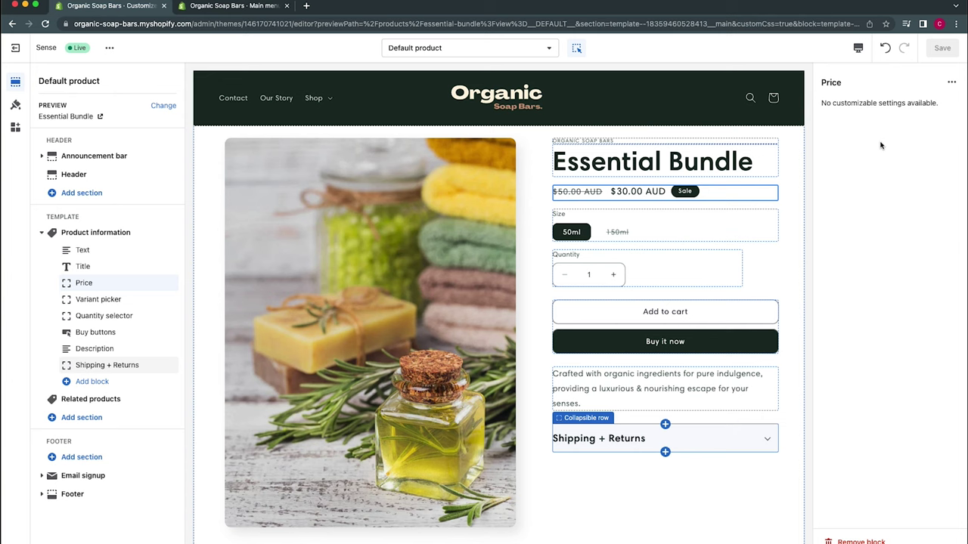
pyautogui.click(130, 232)
pyautogui.scroll(-5, 894, 424)
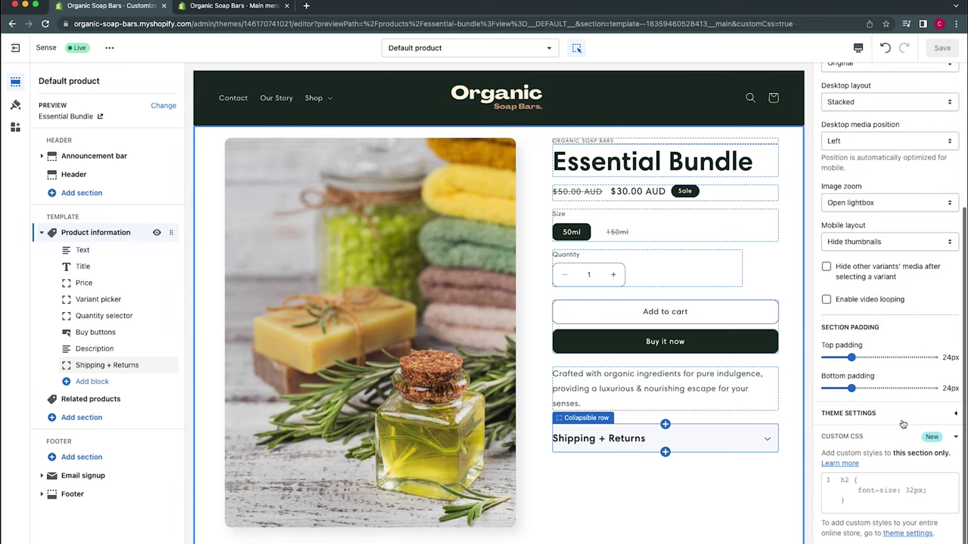
pyautogui.click(925, 423)
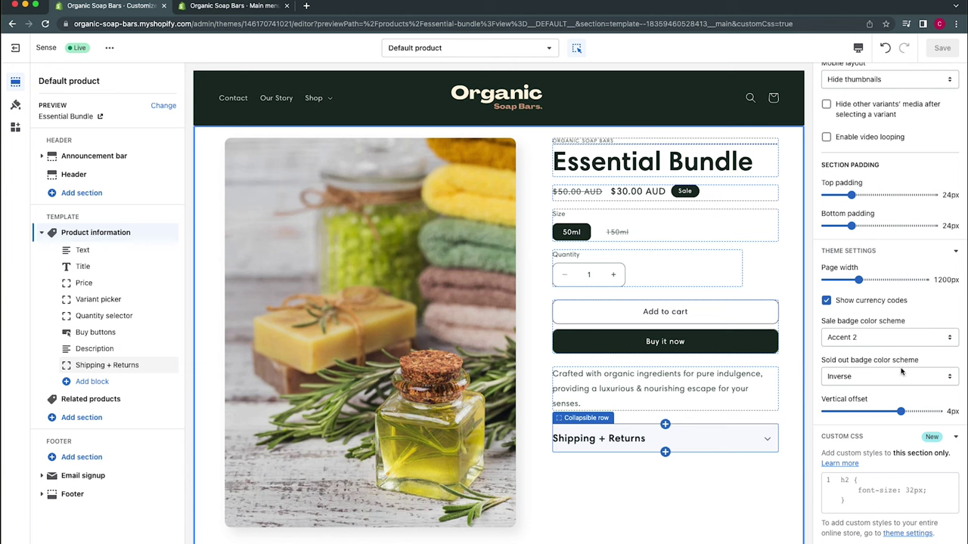
# - Try Background 2 as the sale badge color scheme and return it to Accent 2
pyautogui.click(903, 338)
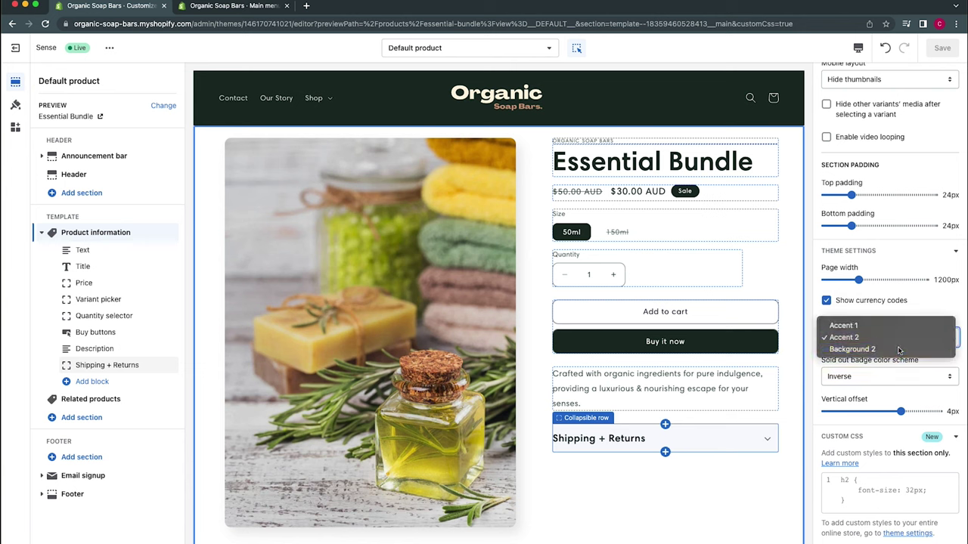
pyautogui.click(899, 349)
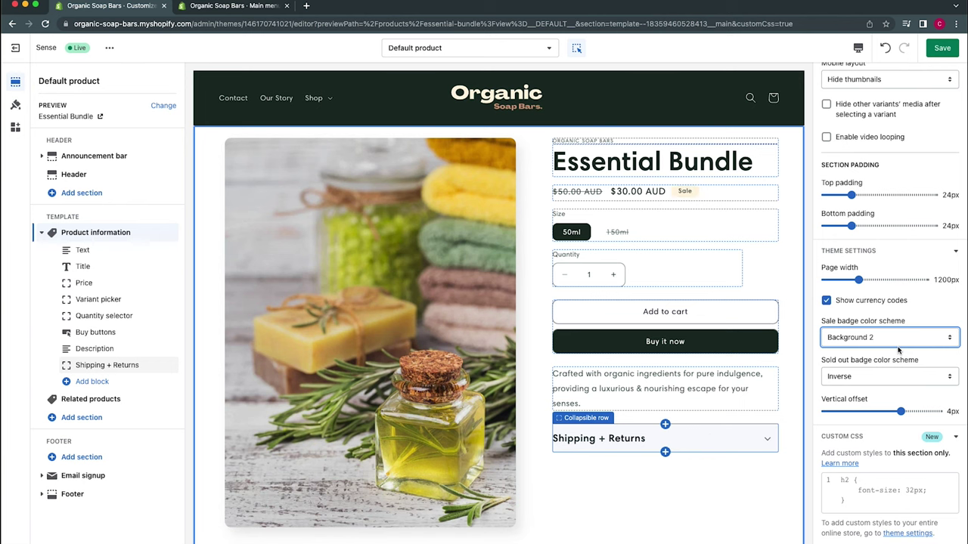
pyautogui.click(898, 345)
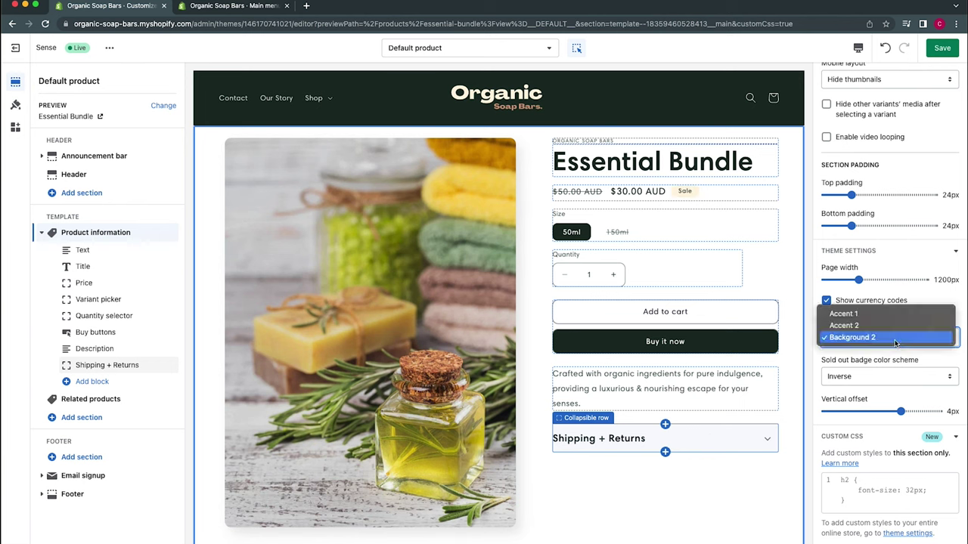
pyautogui.click(893, 331)
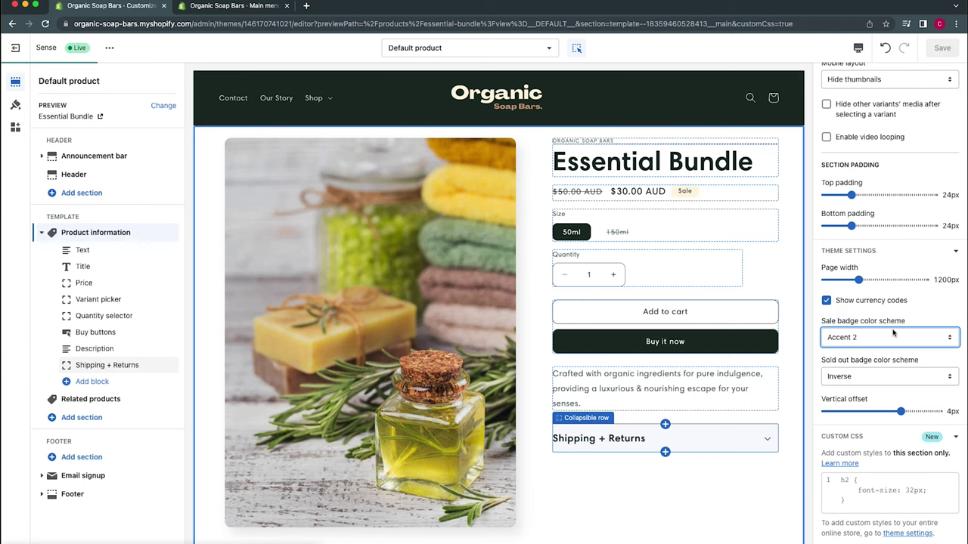
# - Try hiding the currency codes on product prices and turn them back on
pyautogui.scroll(1, 881, 404)
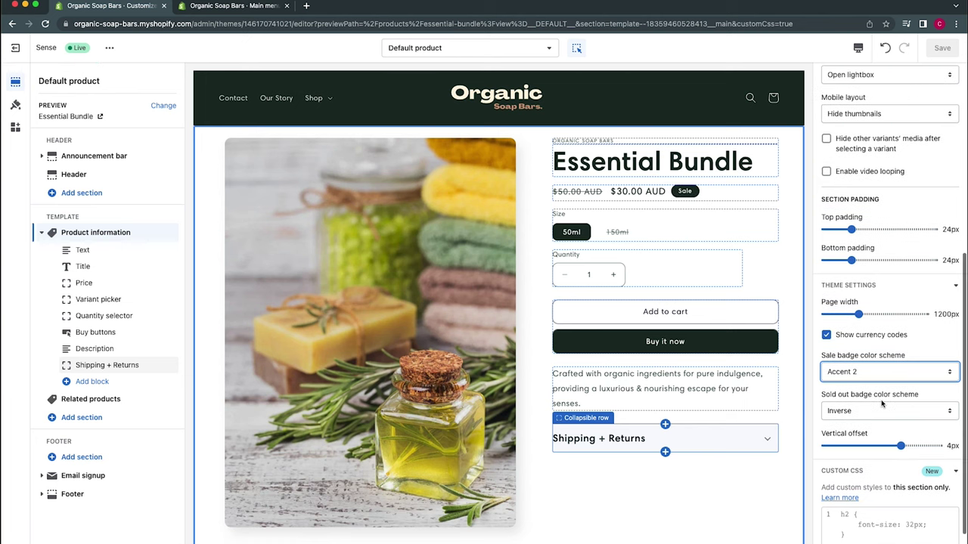
pyautogui.click(871, 334)
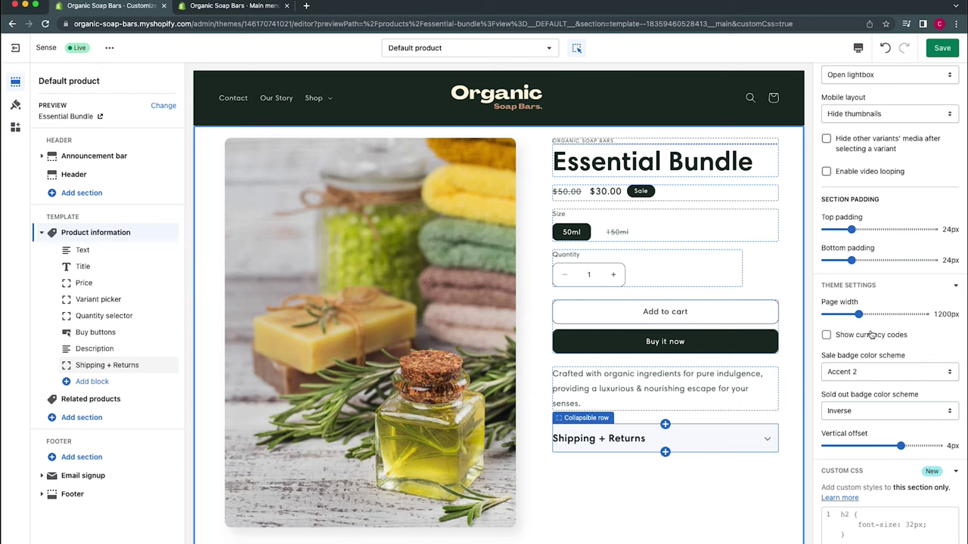
pyautogui.click(871, 334)
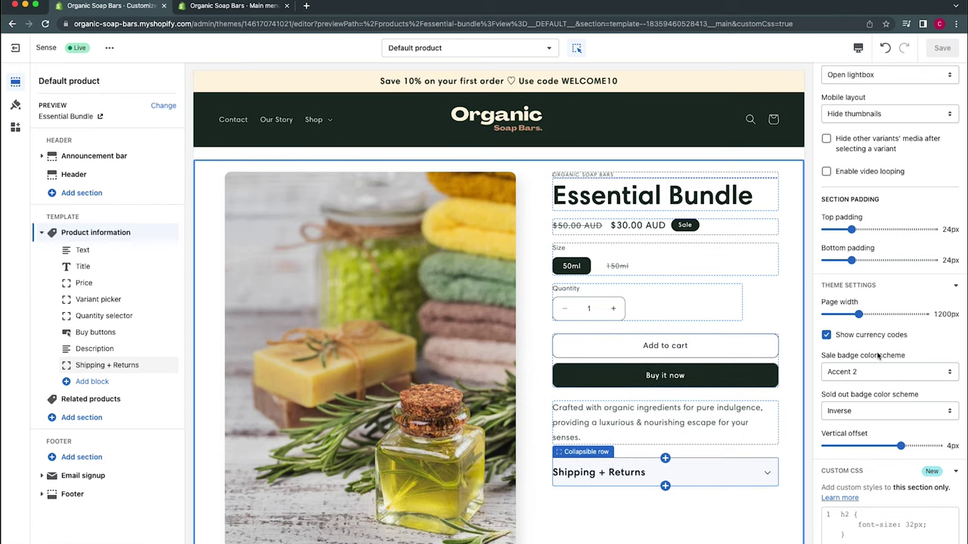
# - Switch to the mobile preview and review the Essential Bundle product page from the product image down to the footer
pyautogui.click(857, 51)
pyautogui.click(860, 73)
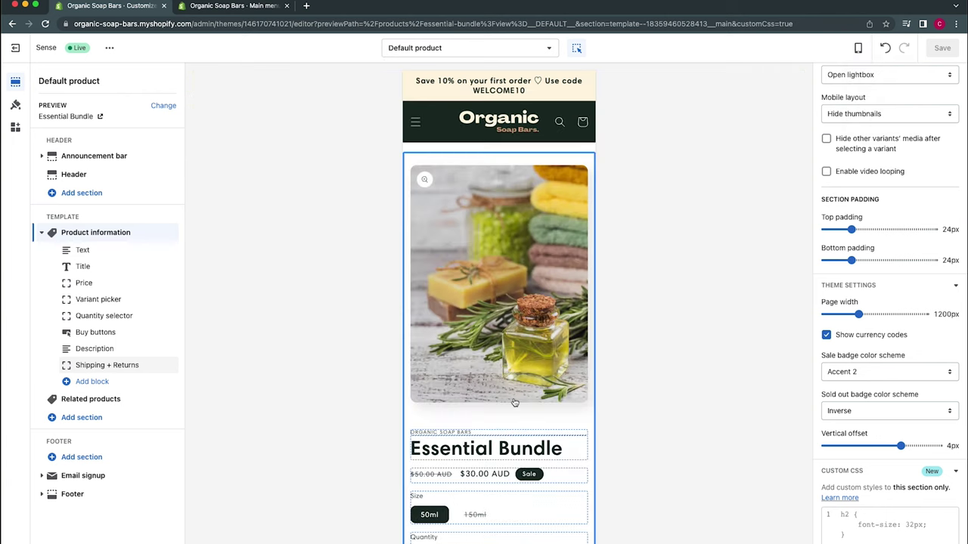
pyautogui.scroll(-5, 514, 402)
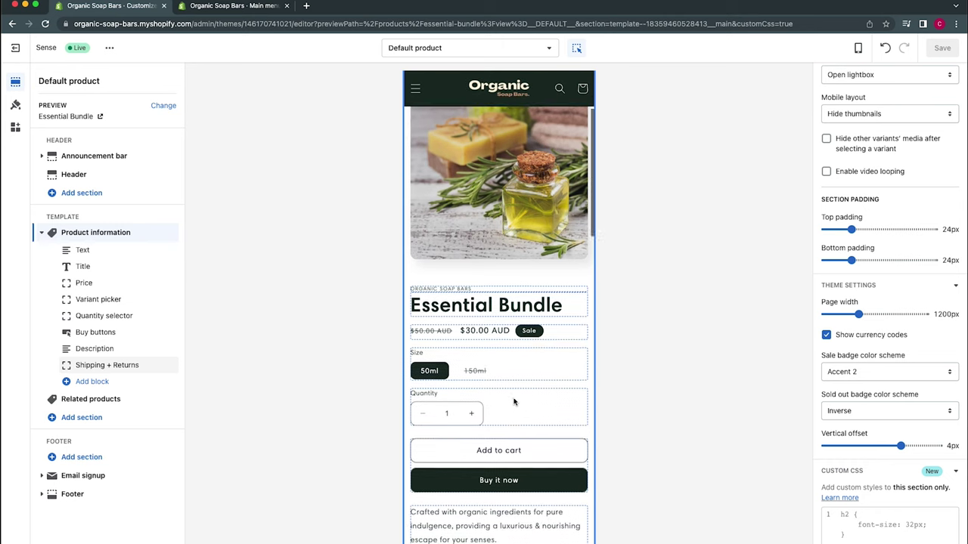
pyautogui.scroll(-6, 514, 403)
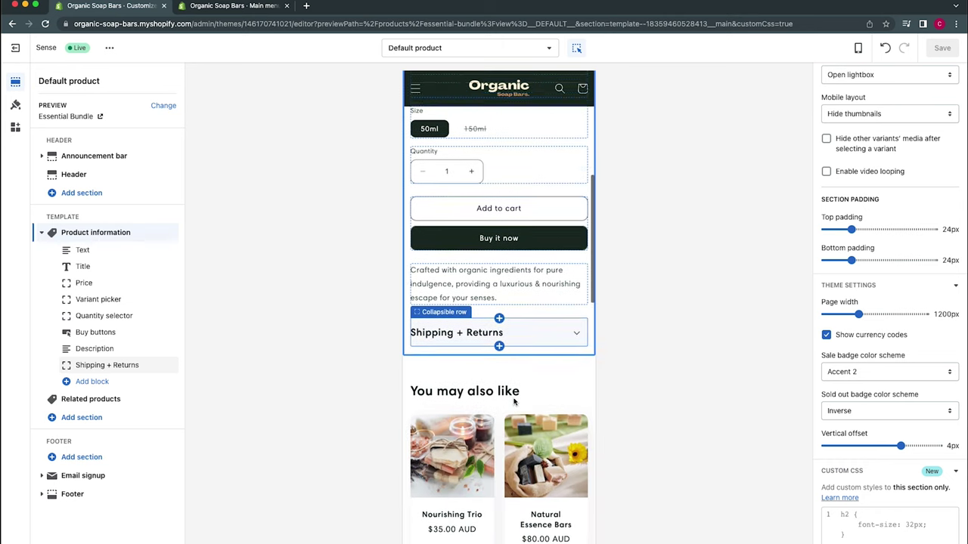
pyautogui.scroll(-10, 513, 402)
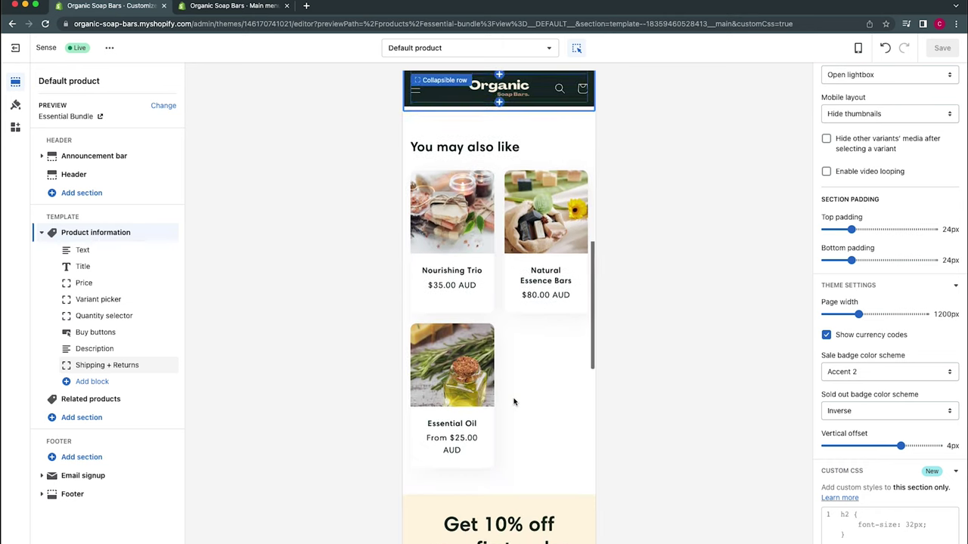
pyautogui.scroll(-10, 513, 402)
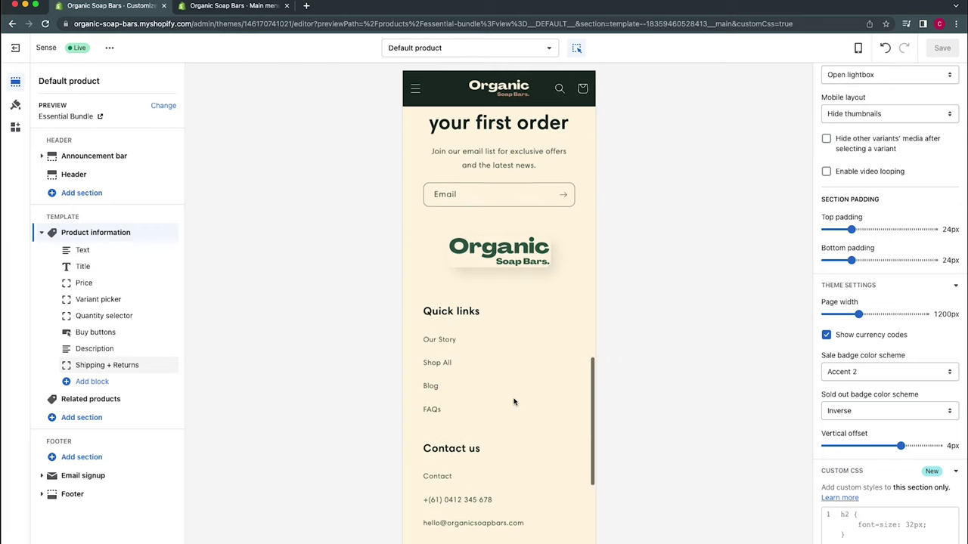
pyautogui.scroll(20, 513, 402)
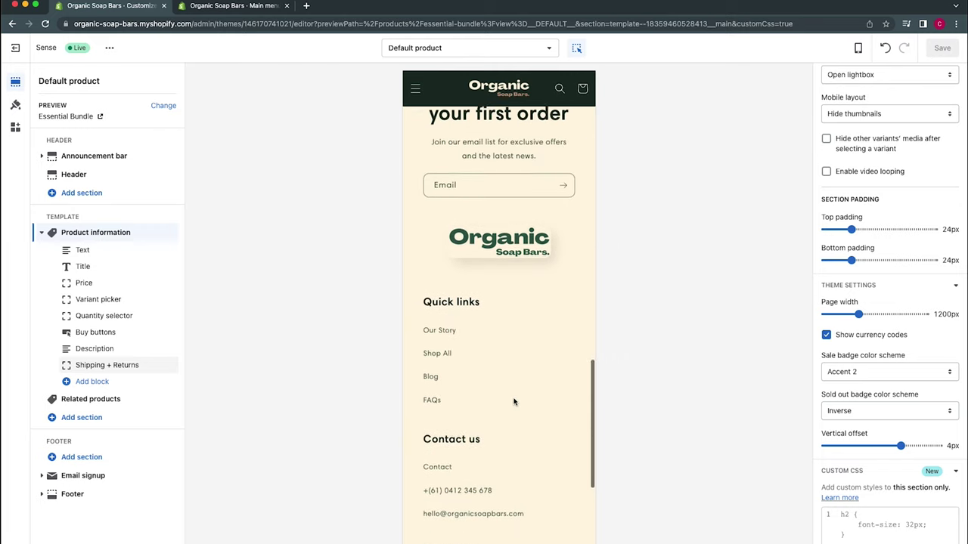
pyautogui.scroll(-1, 513, 402)
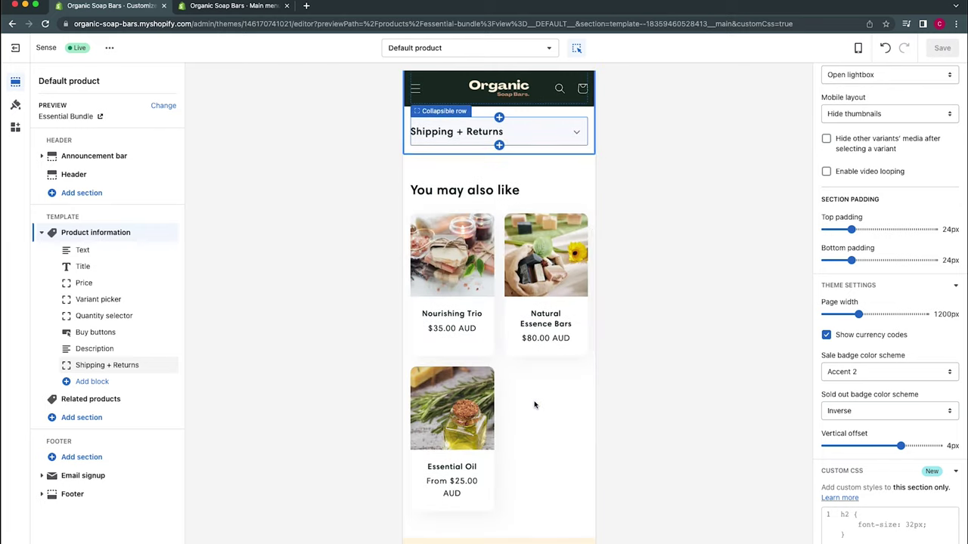
# - Set the Related products section to 1 column on mobile, check the product cards in the preview, and save the theme
pyautogui.click(533, 406)
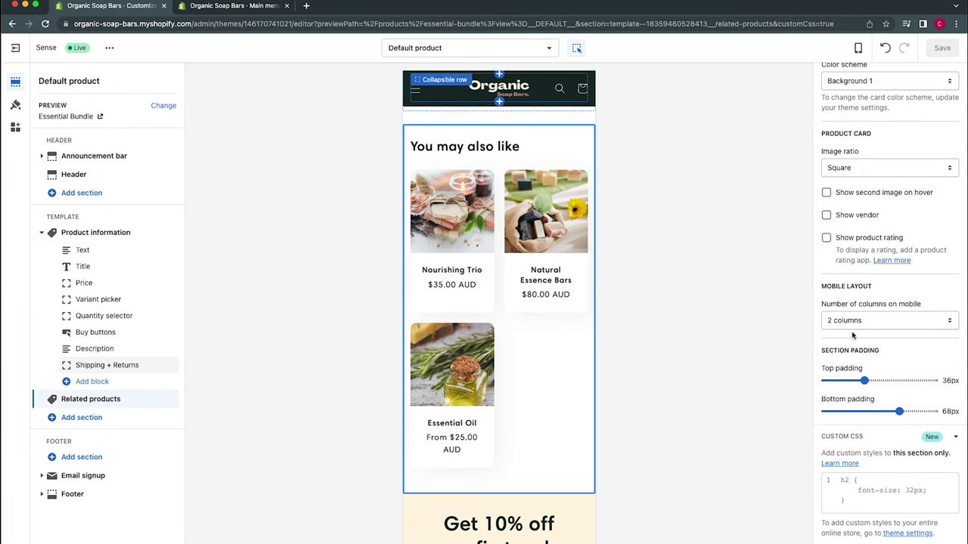
pyautogui.click(878, 321)
pyautogui.click(878, 320)
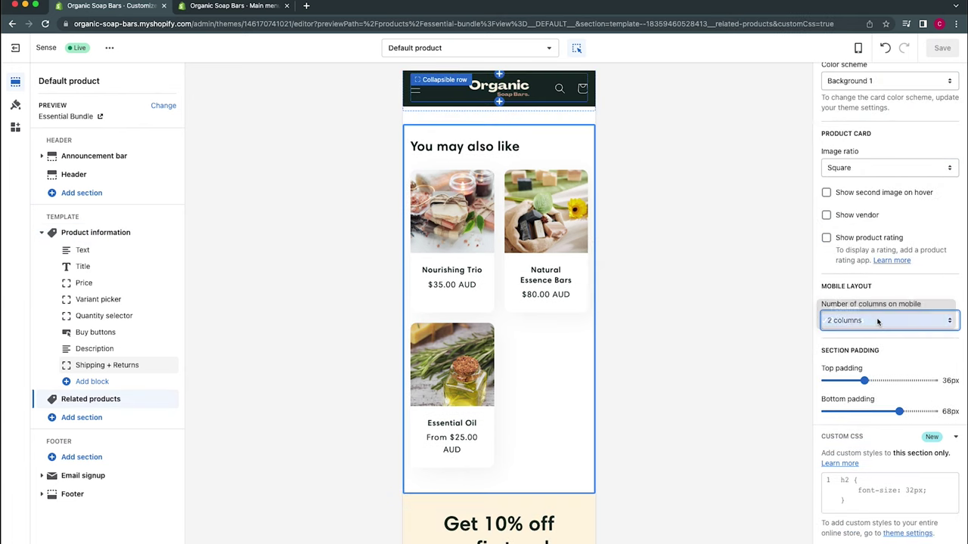
pyautogui.click(878, 321)
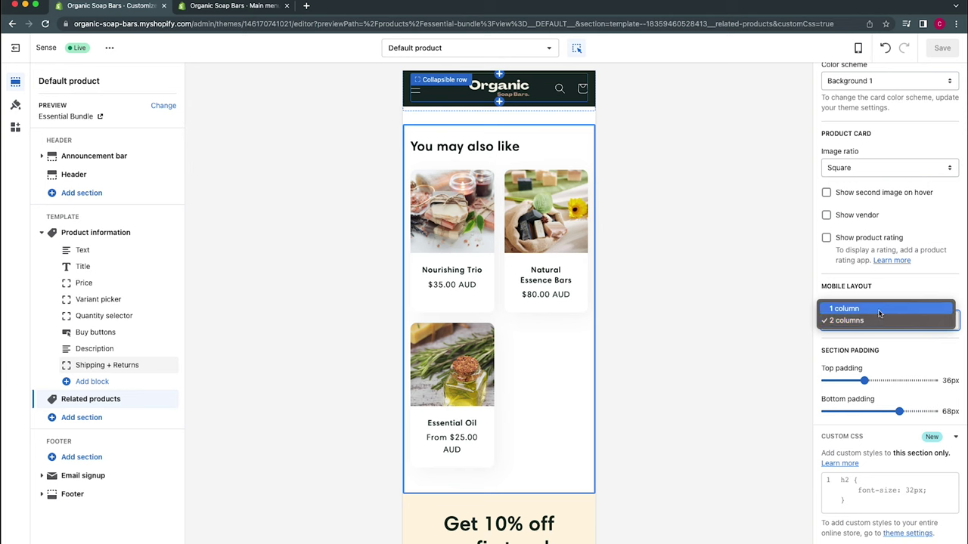
pyautogui.click(879, 310)
pyautogui.scroll(-1, 452, 385)
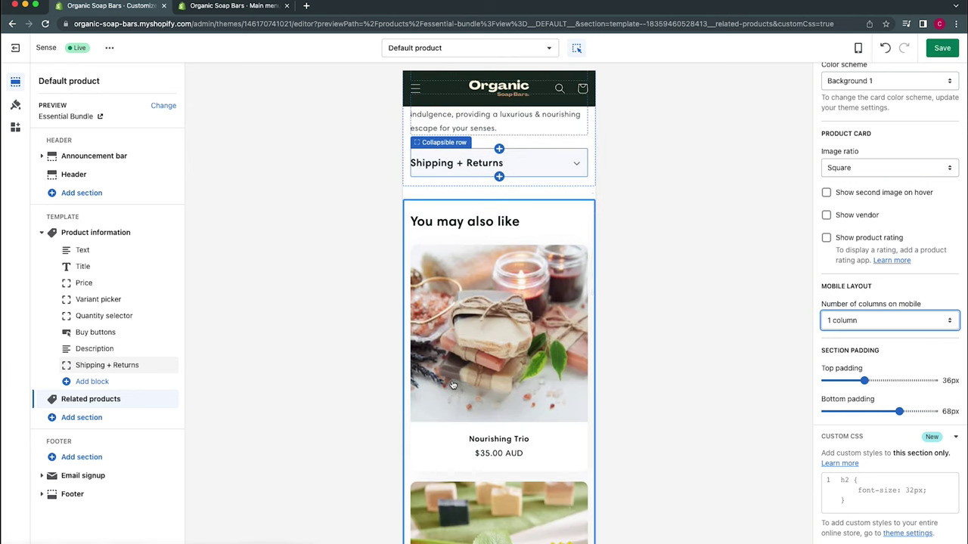
pyautogui.scroll(-4, 452, 386)
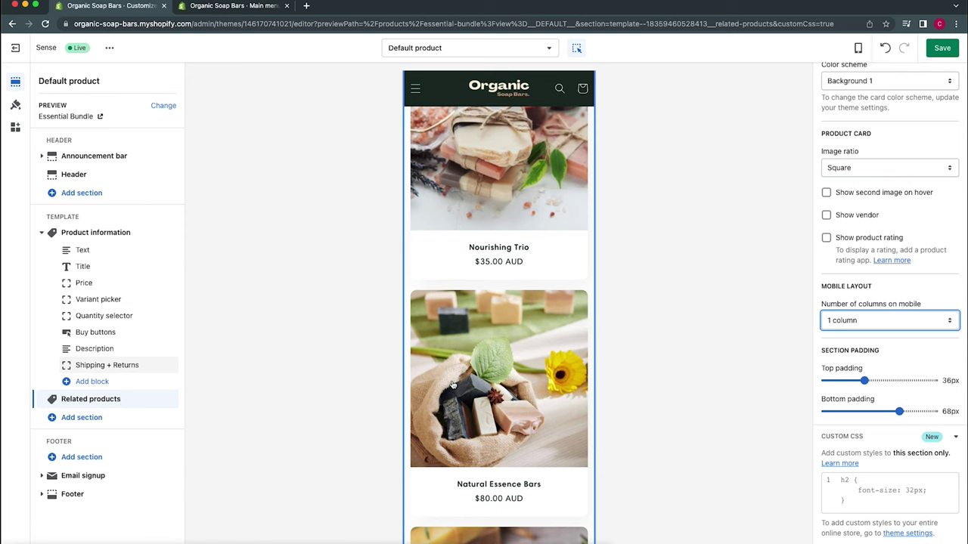
pyautogui.scroll(-8, 478, 350)
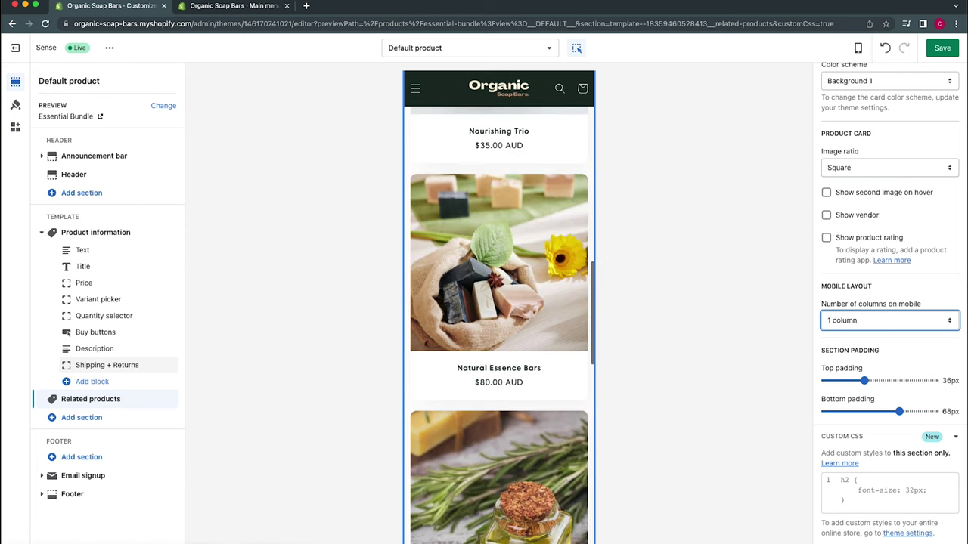
pyautogui.click(942, 48)
# - Return to the desktop preview and open the Default collection template for editing
pyautogui.click(859, 49)
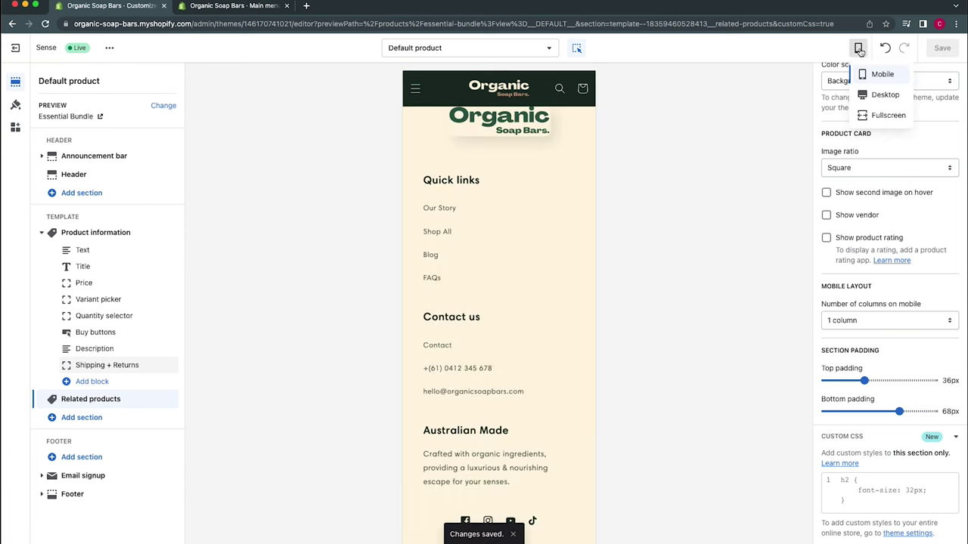
pyautogui.click(876, 96)
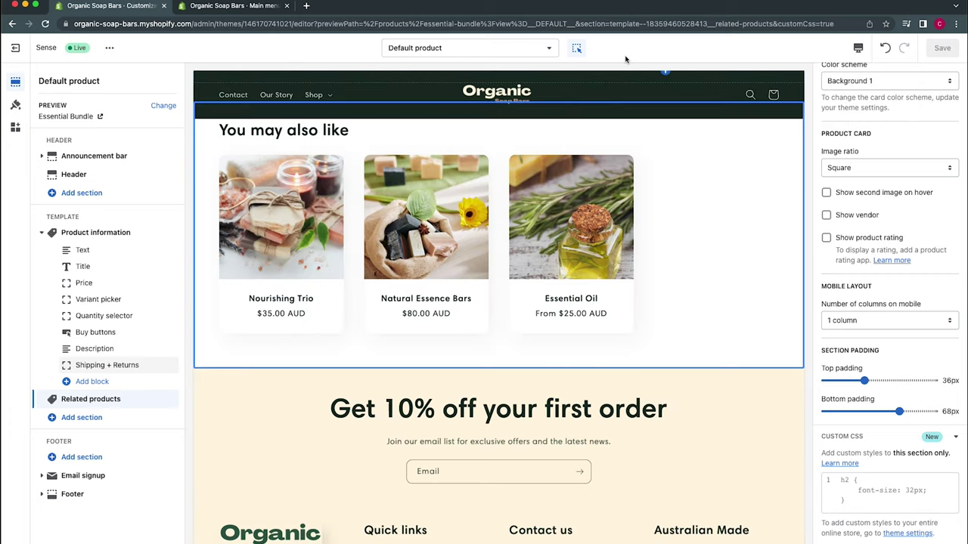
pyautogui.click(539, 50)
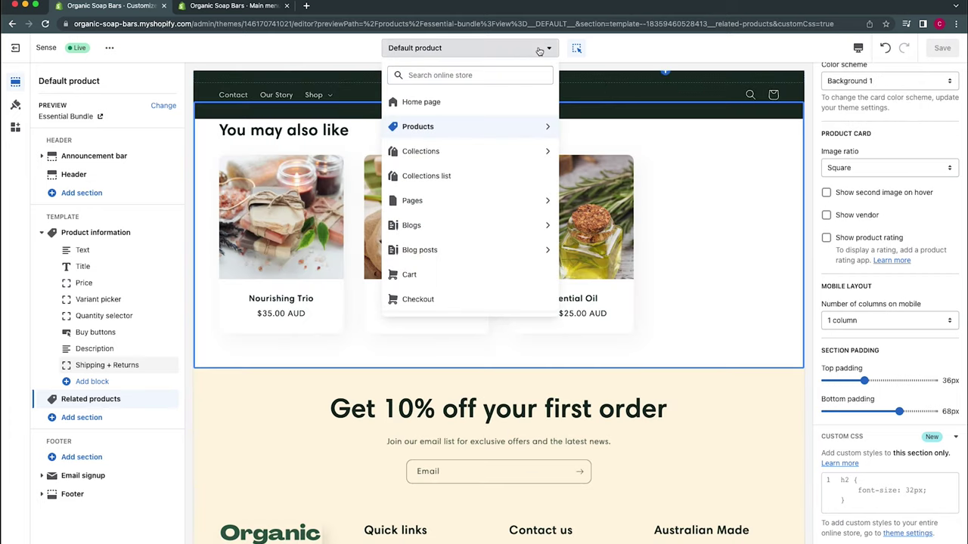
pyautogui.click(510, 152)
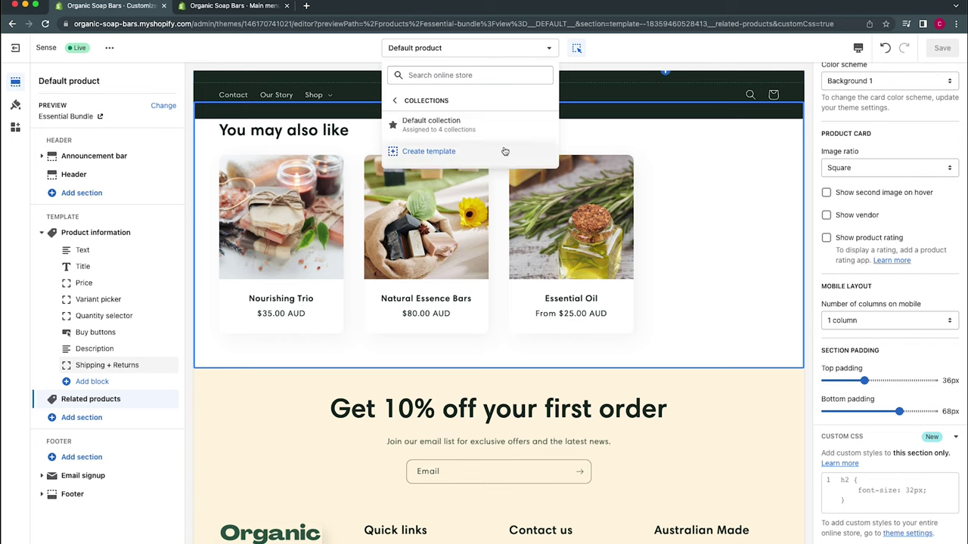
pyautogui.click(493, 126)
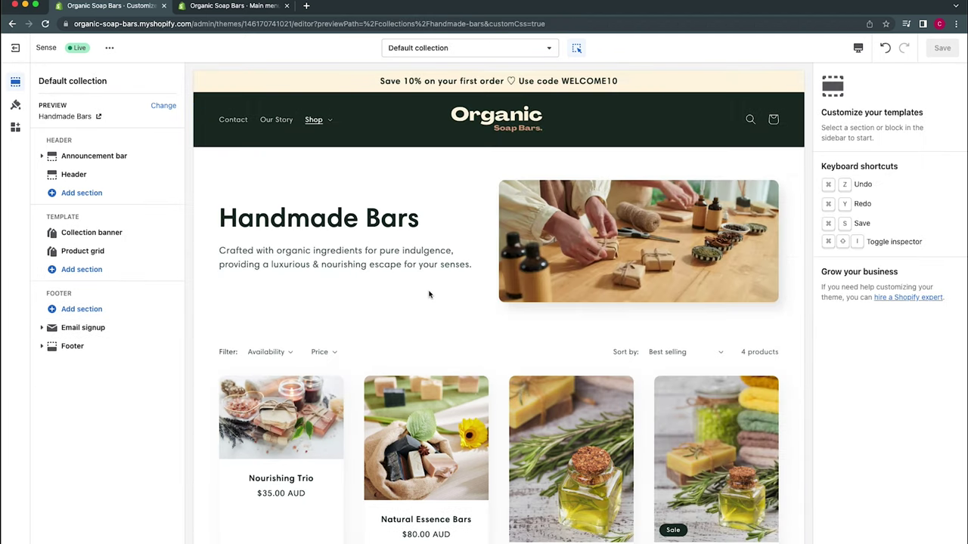
# - Set the product card image ratio of the collection template's Product grid to Square
pyautogui.scroll(-3, 428, 295)
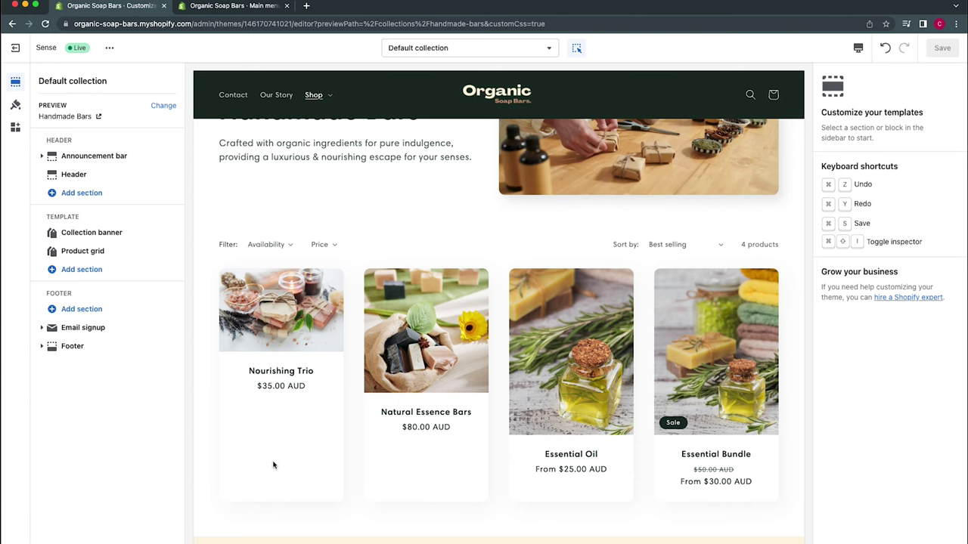
pyautogui.click(119, 256)
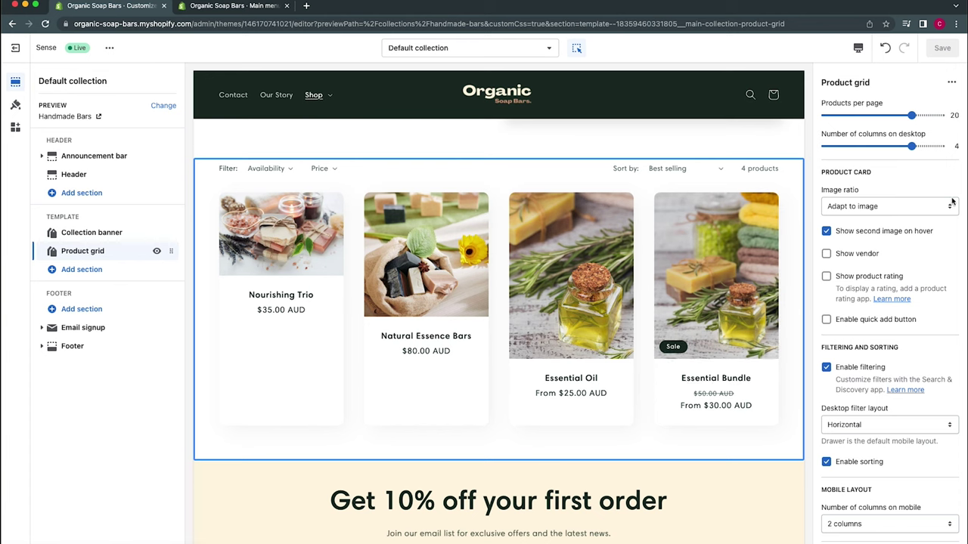
pyautogui.click(897, 209)
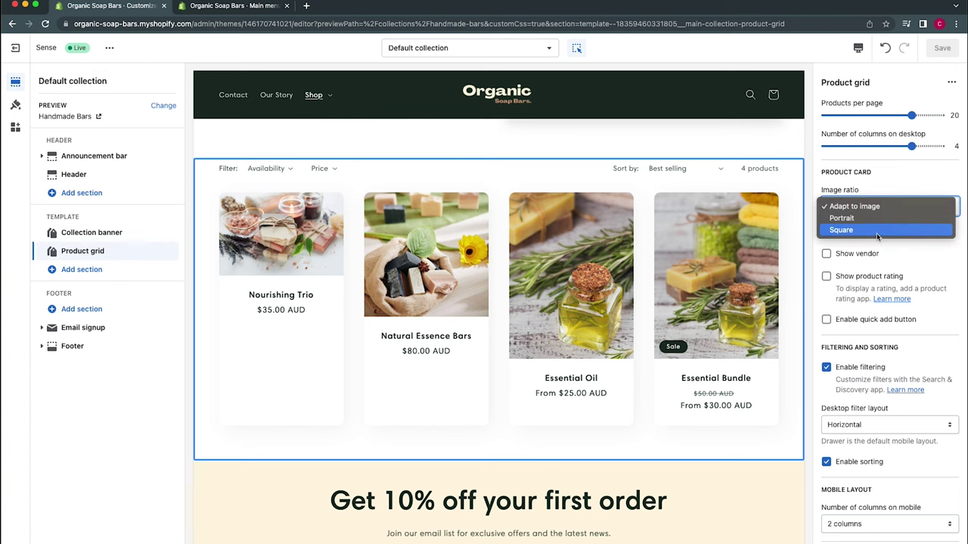
pyautogui.click(879, 229)
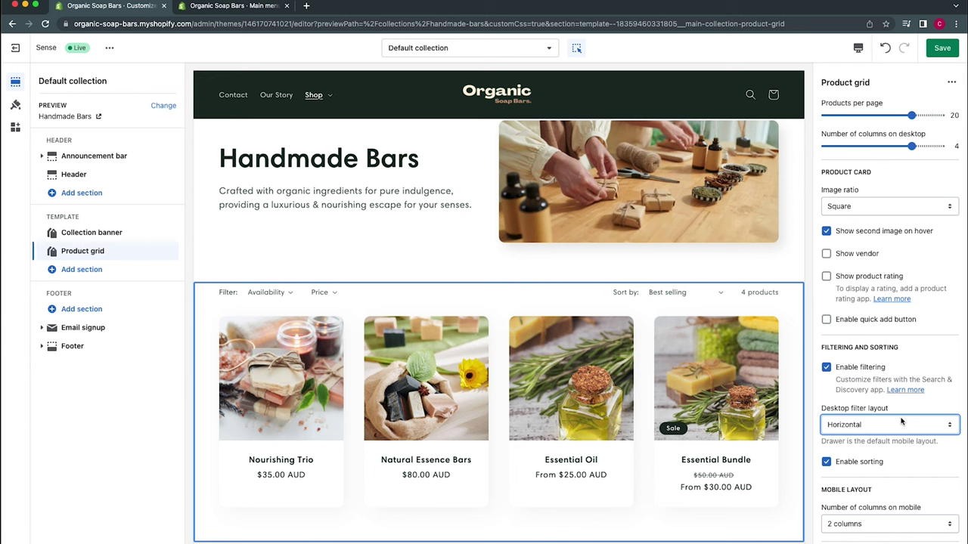
# - Try the Vertical and Drawer desktop filter layouts, open and close the filter drawer, and return the layout to Horizontal
pyautogui.click(869, 462)
pyautogui.click(852, 368)
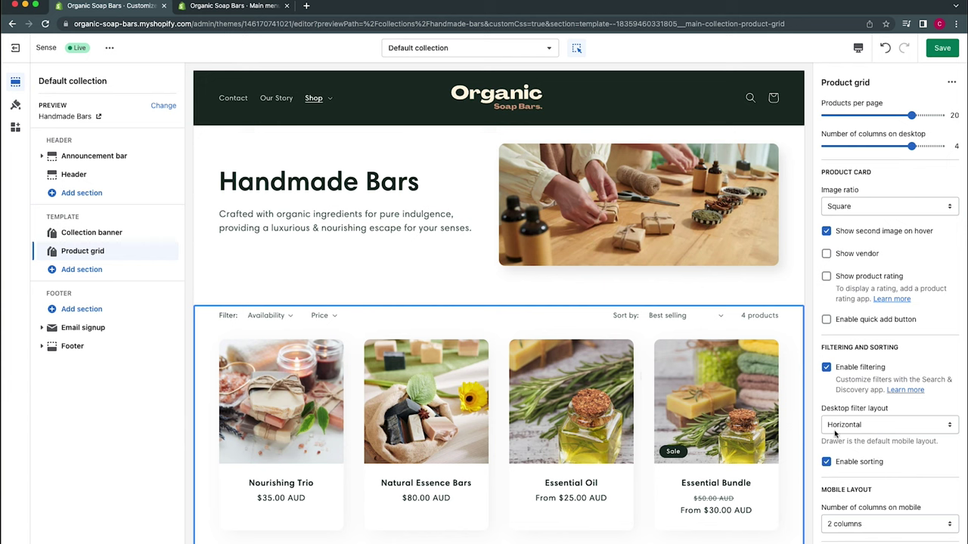
pyautogui.click(836, 429)
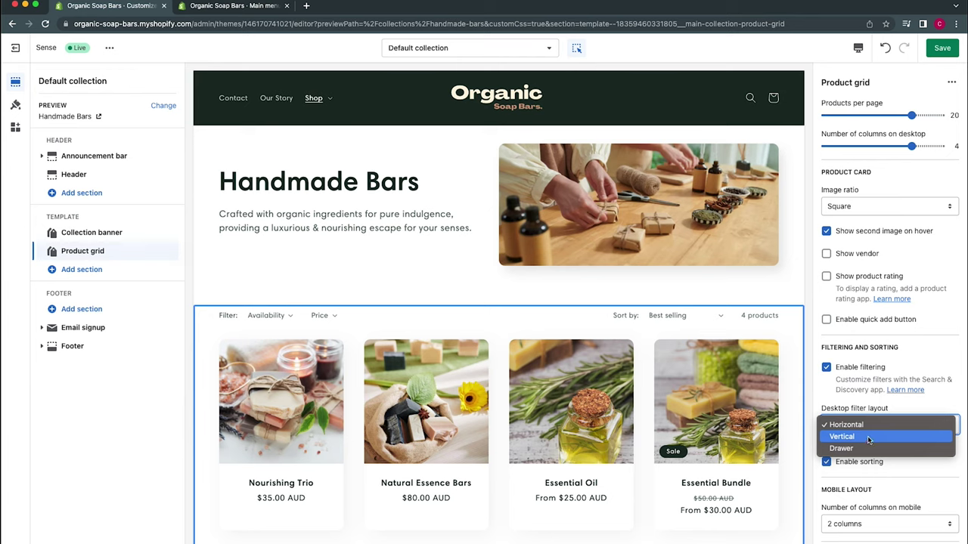
pyautogui.click(868, 438)
pyautogui.click(839, 425)
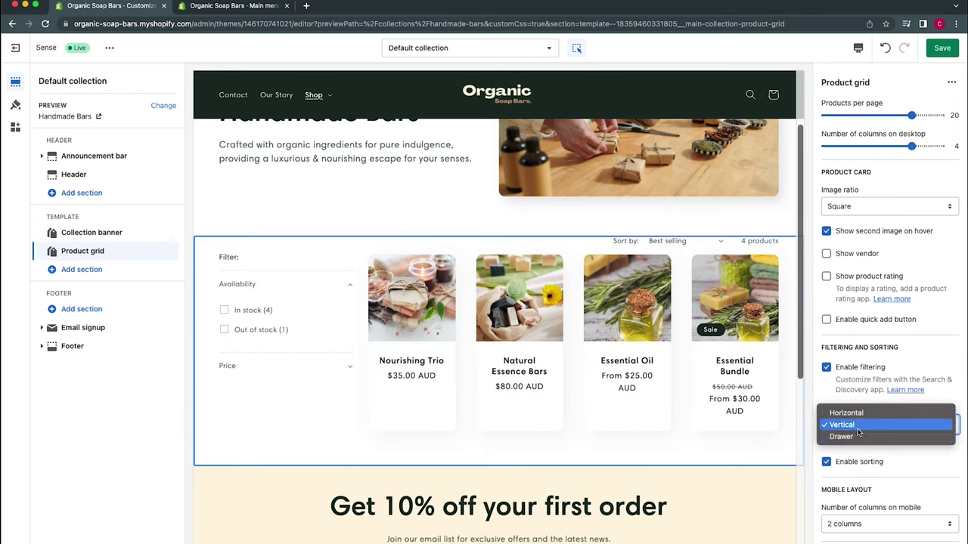
pyautogui.click(857, 437)
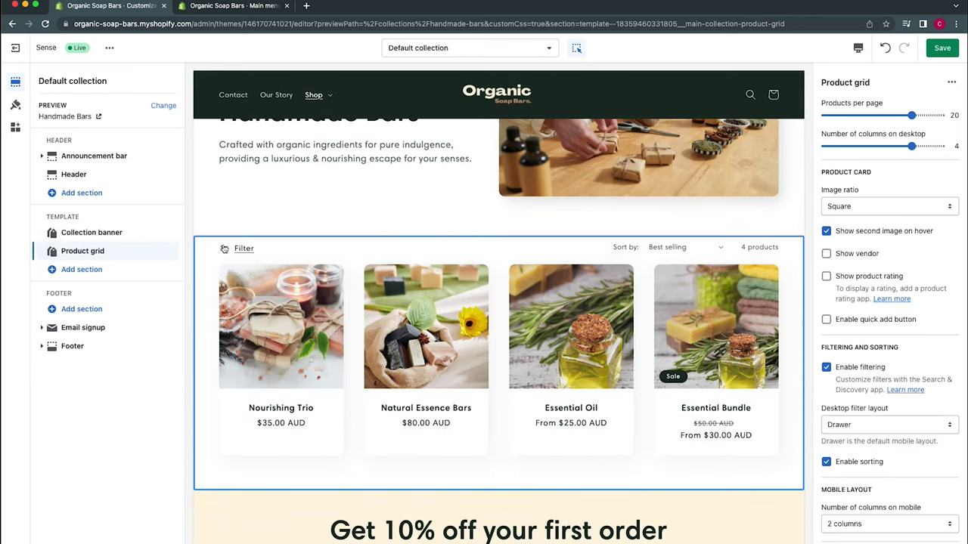
pyautogui.click(223, 249)
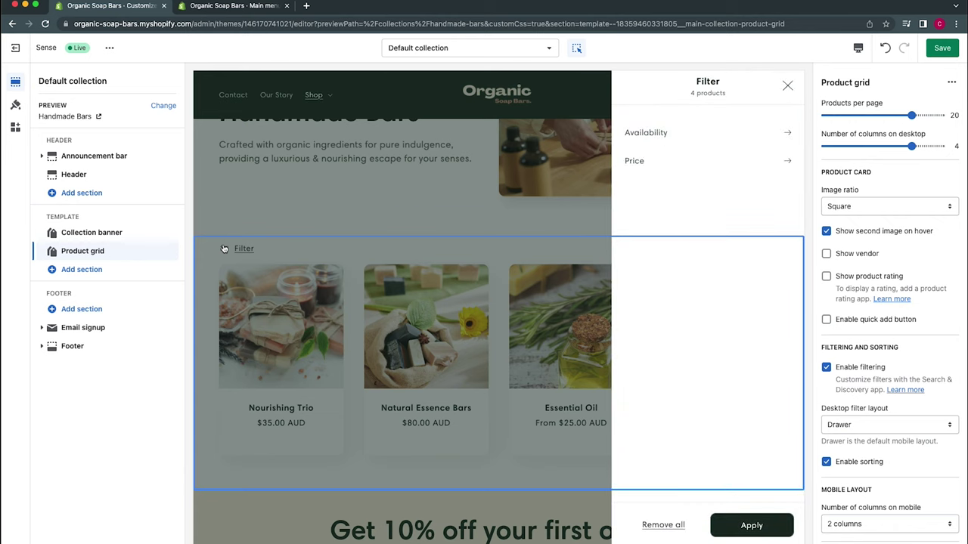
pyautogui.click(224, 249)
pyautogui.click(905, 429)
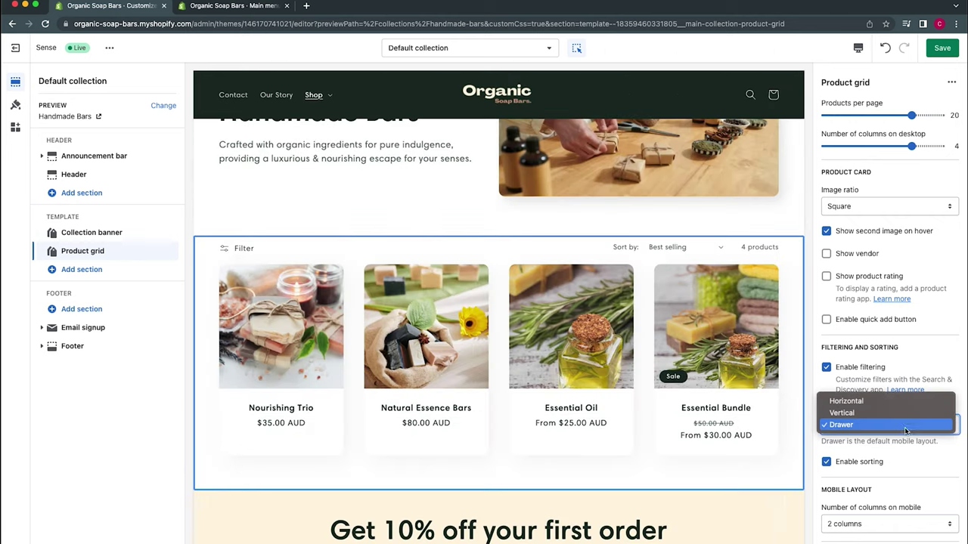
pyautogui.click(900, 402)
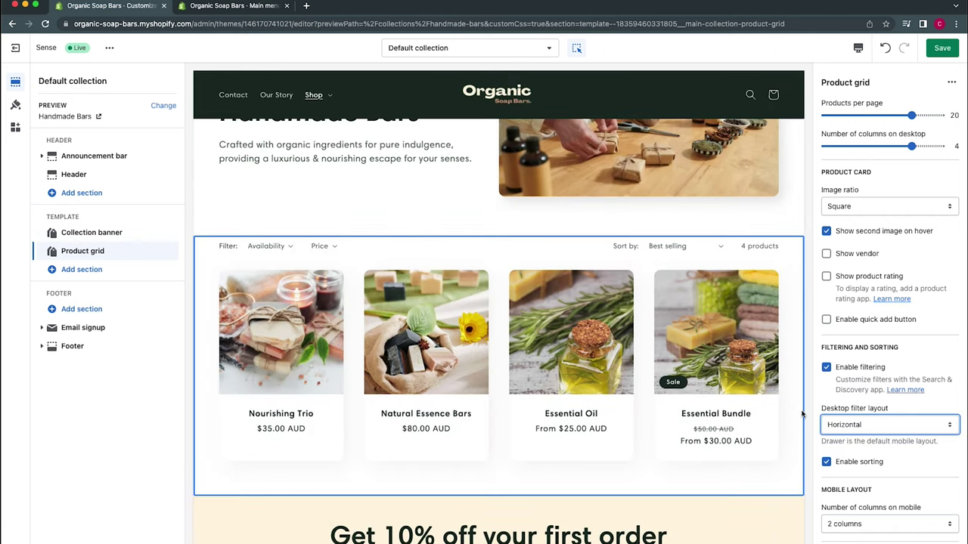
# - Try the quick add button and 2 desktop columns on the product grid, turning the button off and returning to 4 columns
pyautogui.click(881, 322)
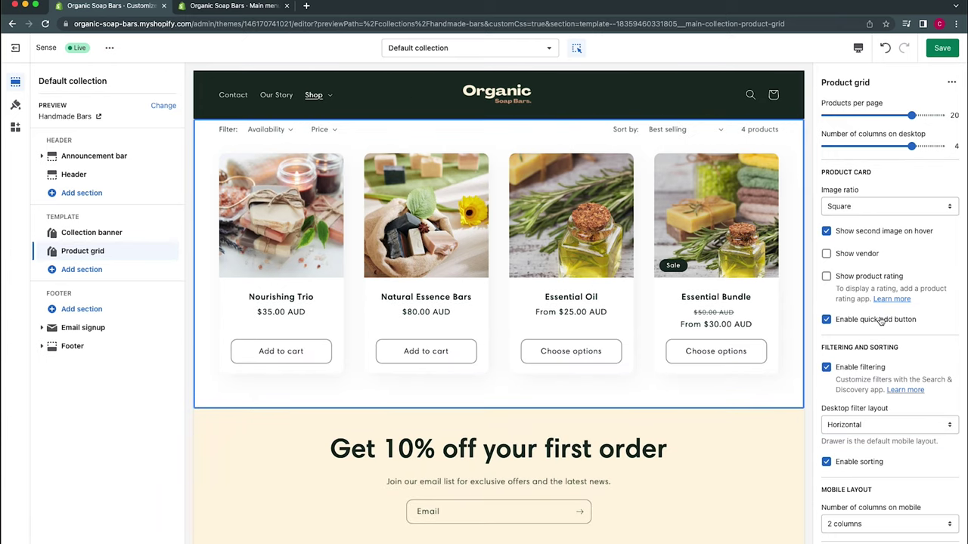
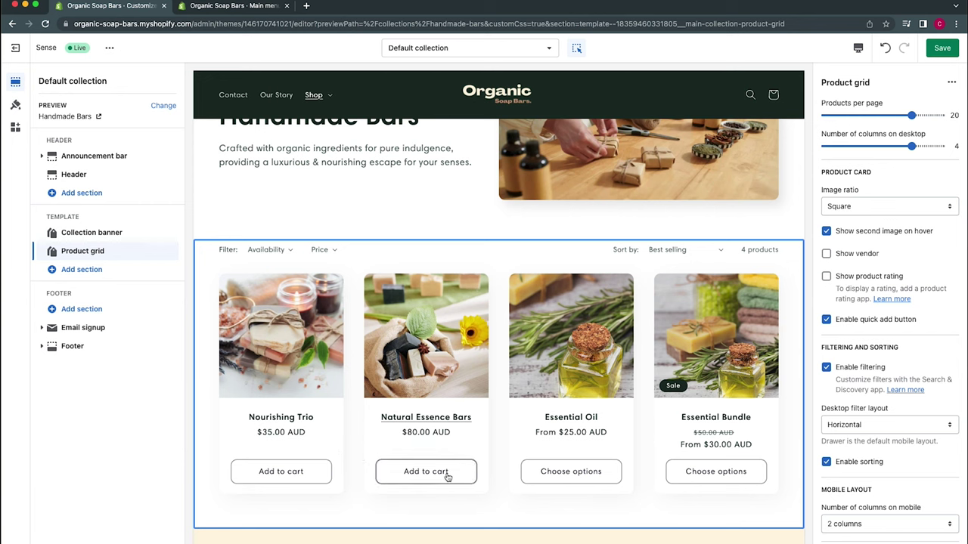
pyautogui.click(862, 320)
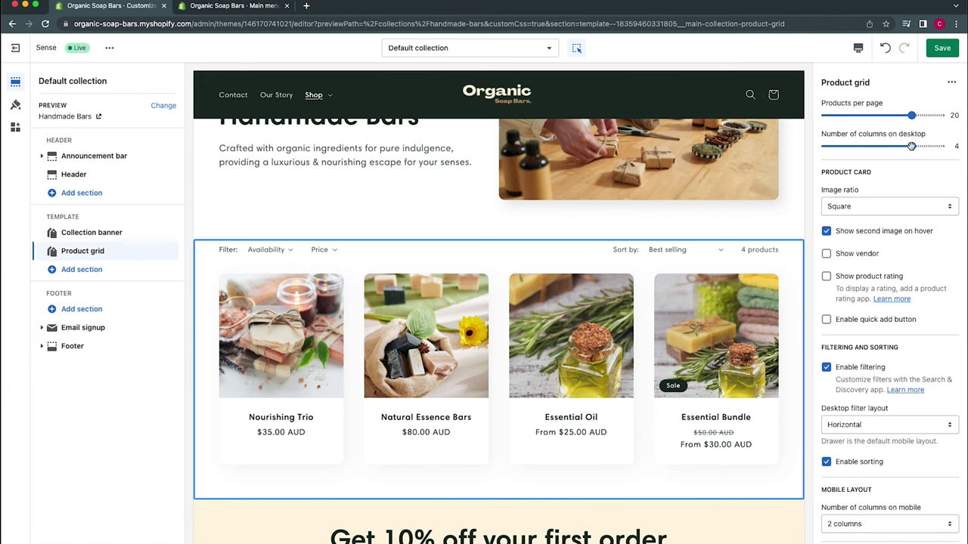
pyautogui.moveTo(912, 145); pyautogui.dragTo(861, 144)
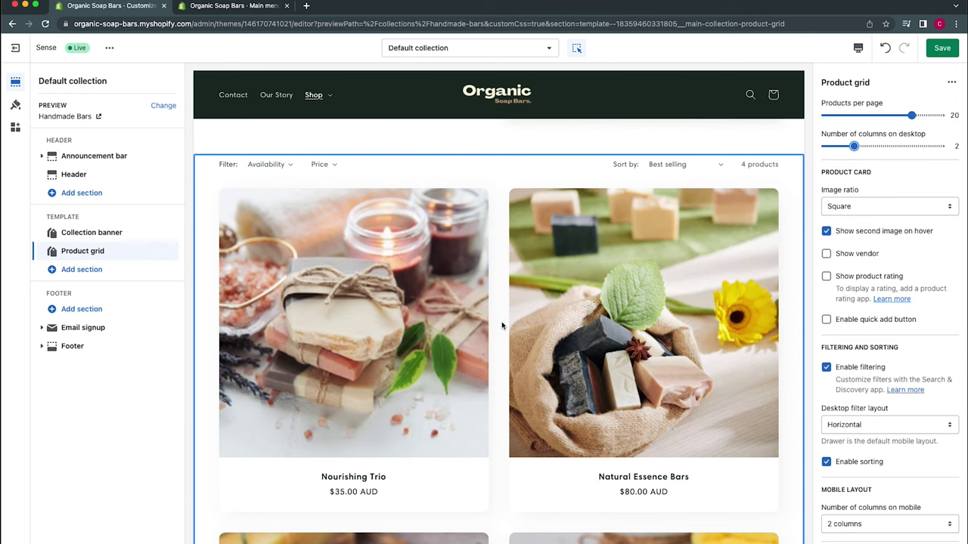
pyautogui.moveTo(854, 146); pyautogui.dragTo(898, 148)
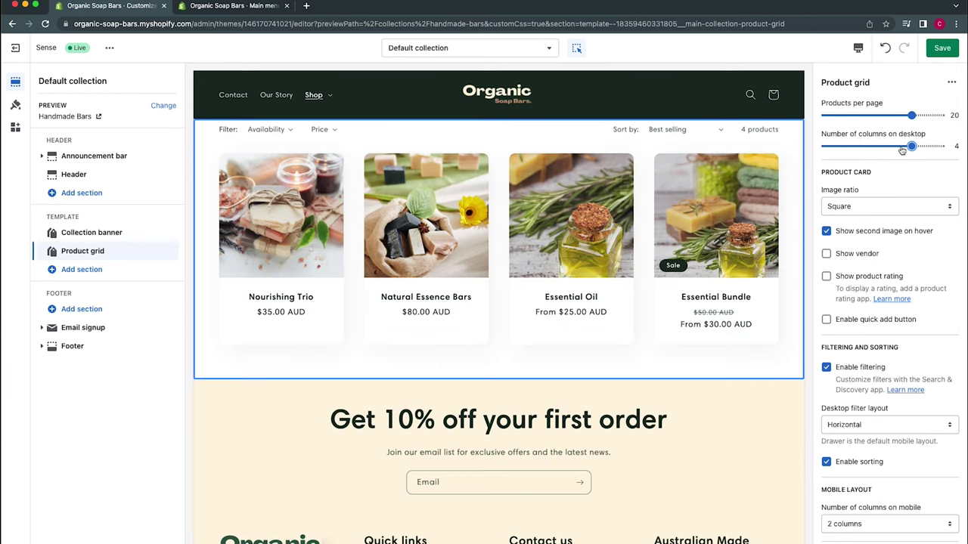
# - Try hiding the collection banner's image, its description and the whole section, and turn them all back on
pyautogui.click(779, 238)
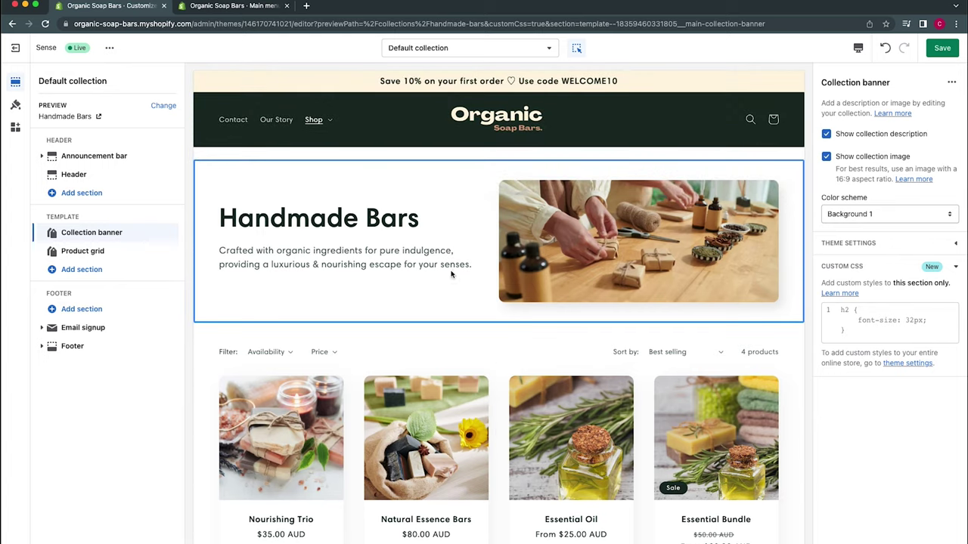
pyautogui.click(883, 159)
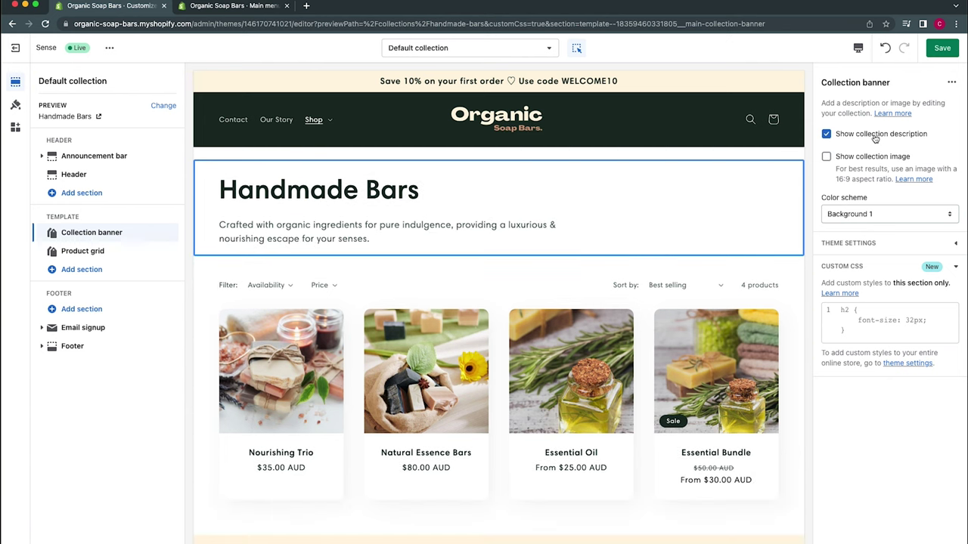
pyautogui.click(874, 136)
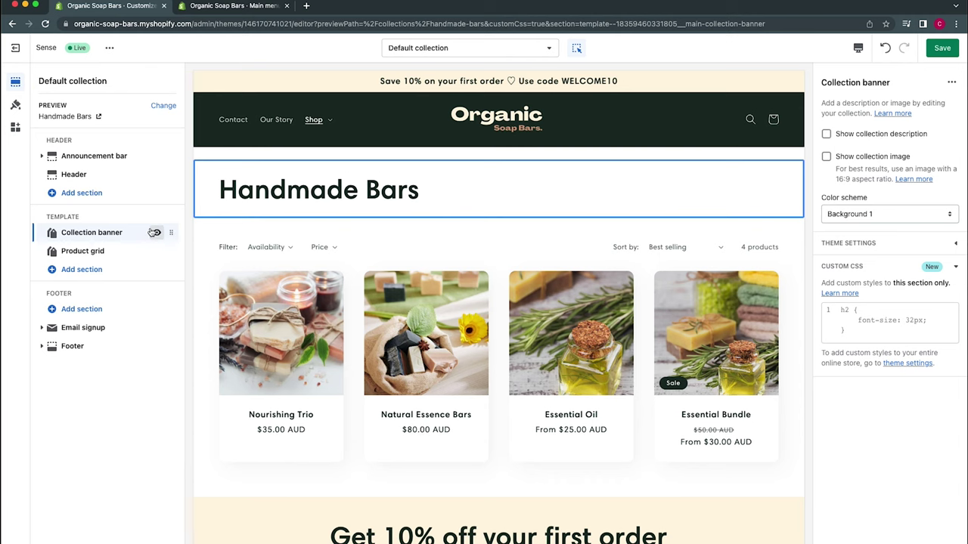
pyautogui.click(154, 232)
pyautogui.click(154, 232)
pyautogui.click(864, 157)
pyautogui.click(865, 136)
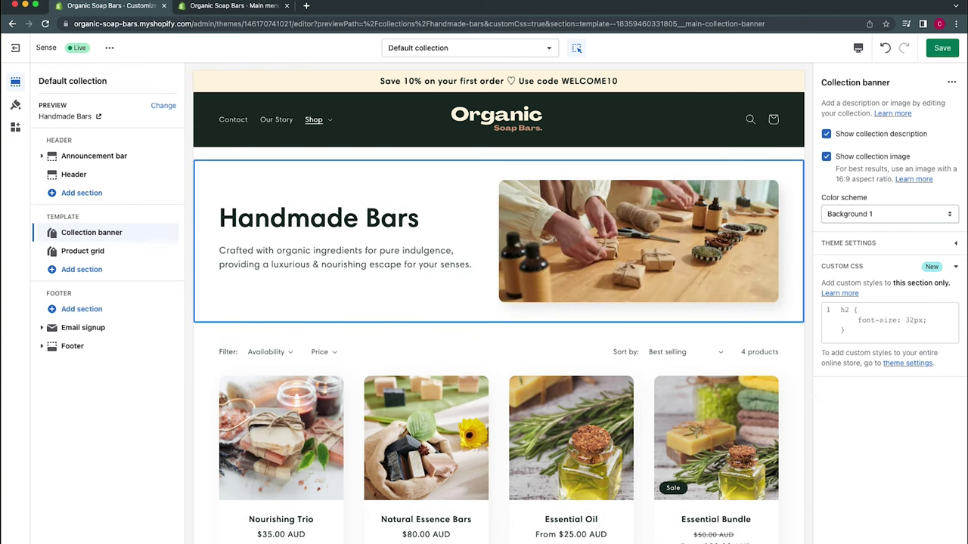
# - Save the theme and select the product grid in the preview
pyautogui.click(942, 48)
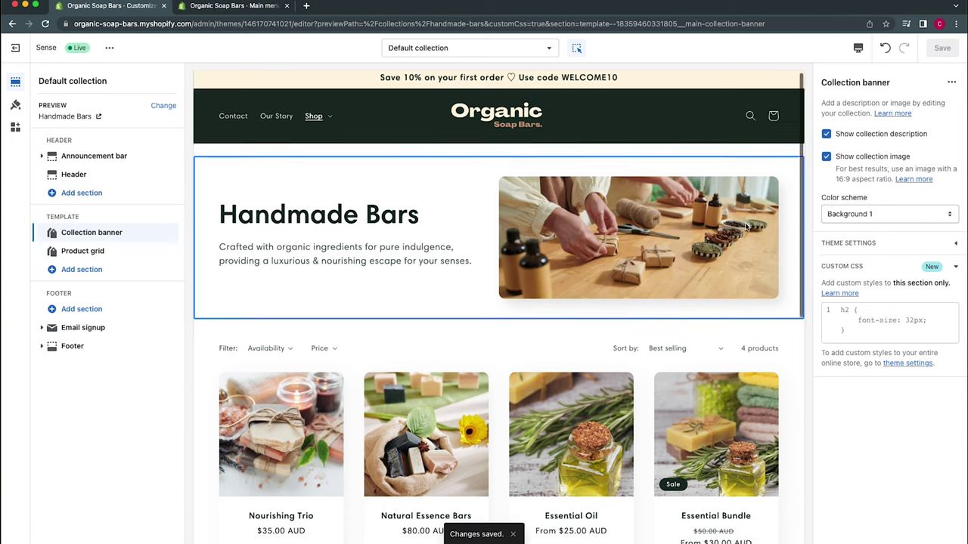
pyautogui.scroll(-3, 745, 225)
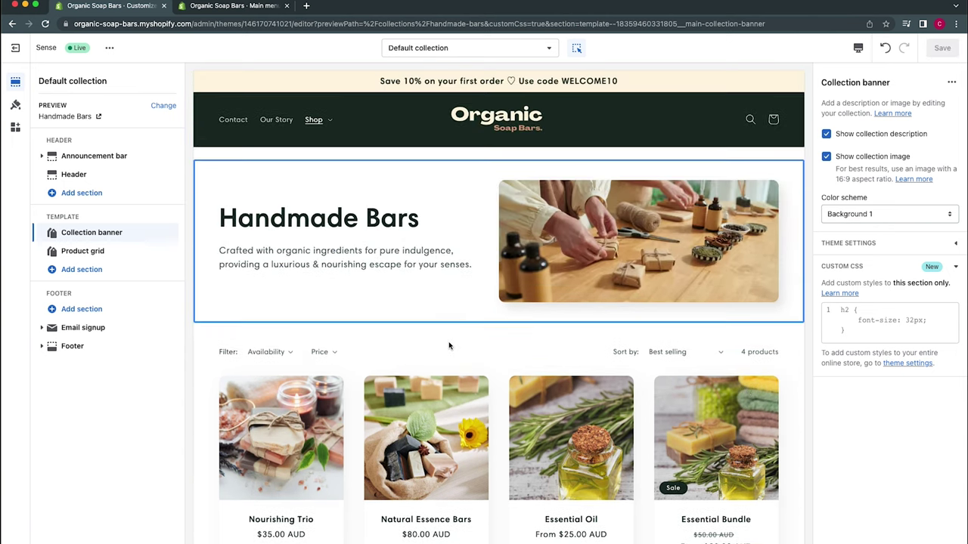
pyautogui.click(449, 345)
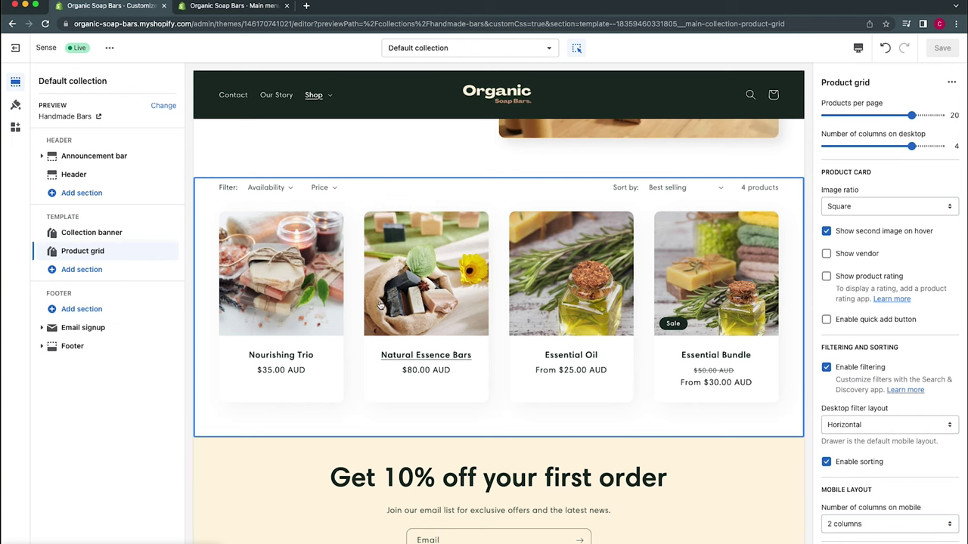
# - Open the Default page template, switch its preview to the Our Story page, and select the Page section
pyautogui.click(488, 48)
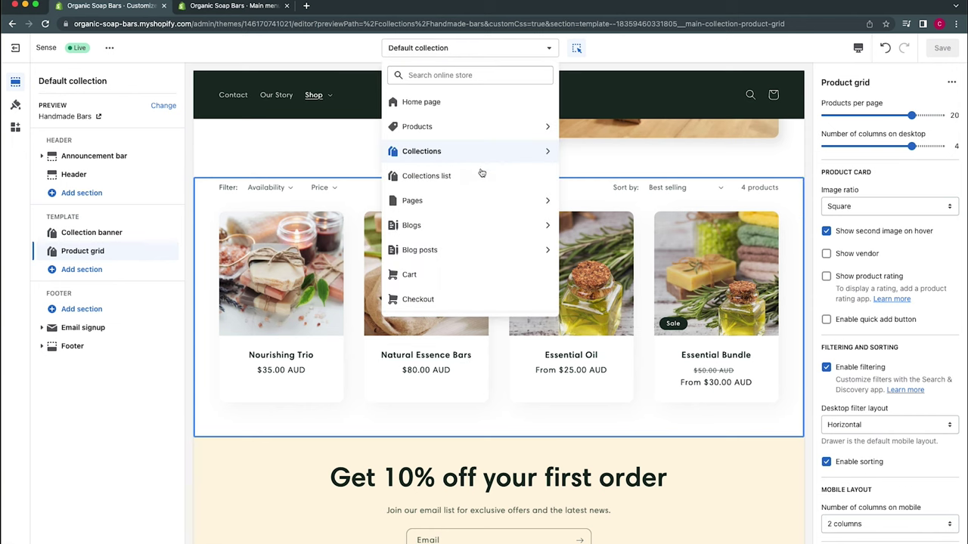
pyautogui.click(469, 202)
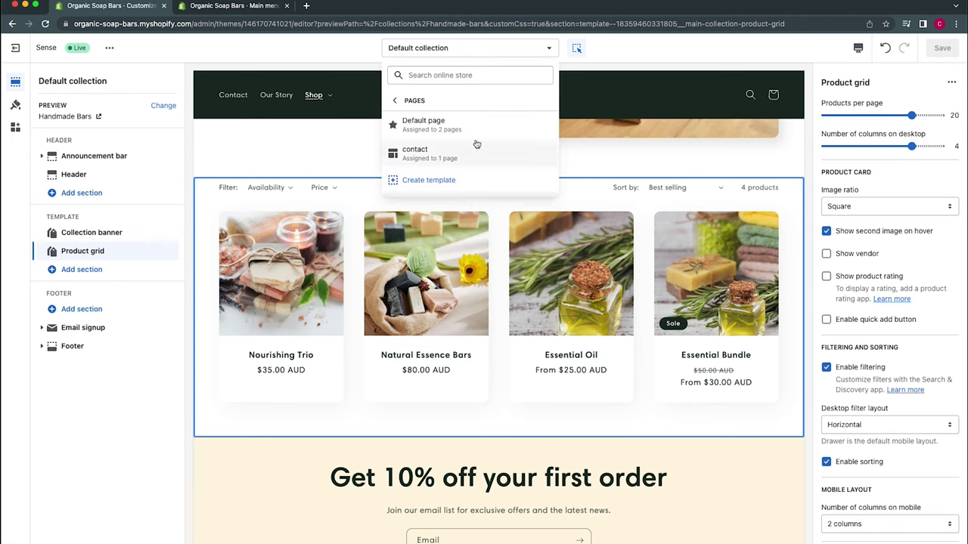
pyautogui.click(502, 129)
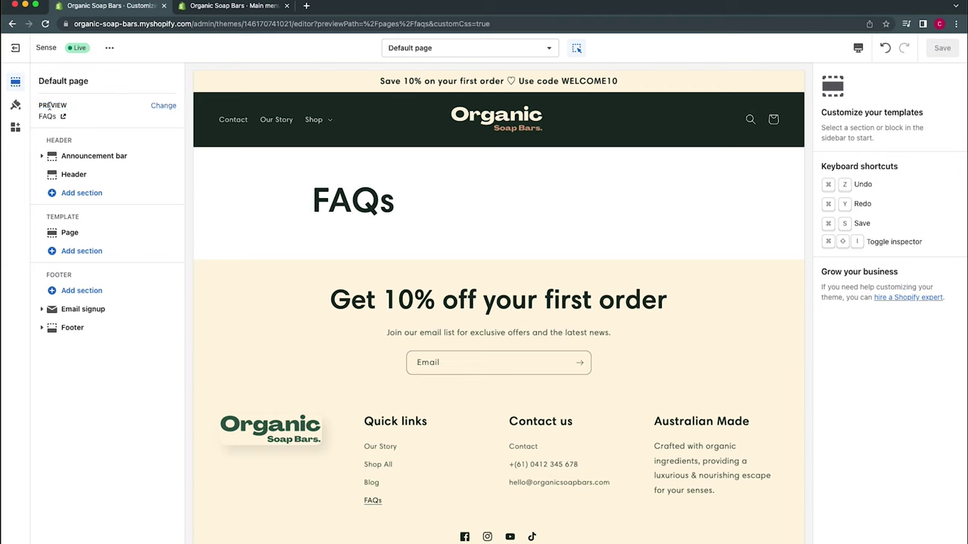
pyautogui.click(163, 105)
pyautogui.click(924, 191)
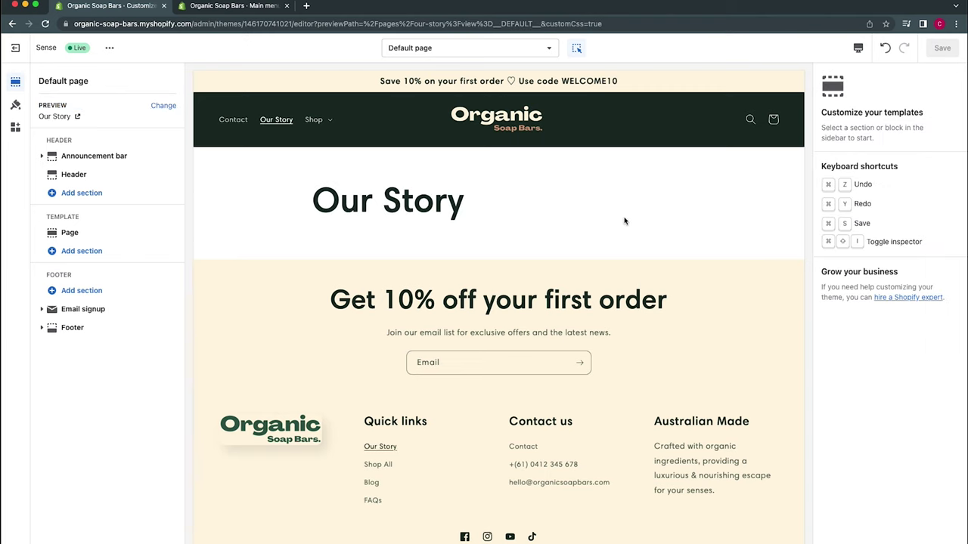
pyautogui.click(473, 213)
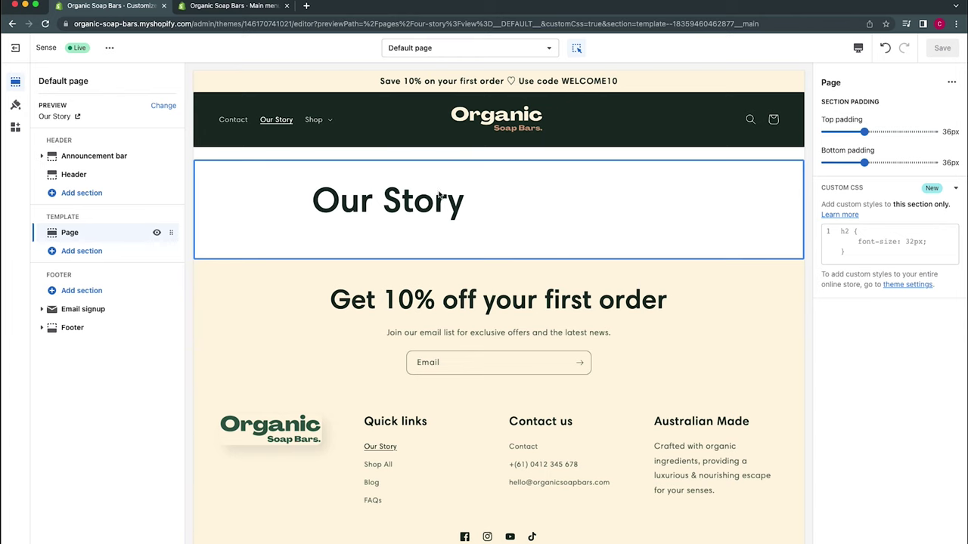
# - Switch to the store admin, open the Our Story page, and paste the brand story paragraphs into its content
pyautogui.click(230, 5)
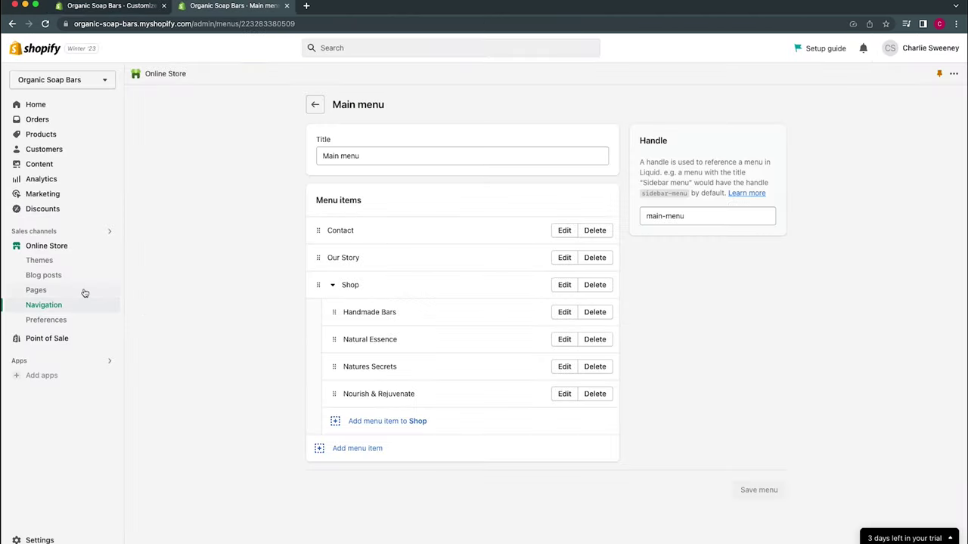
pyautogui.click(82, 291)
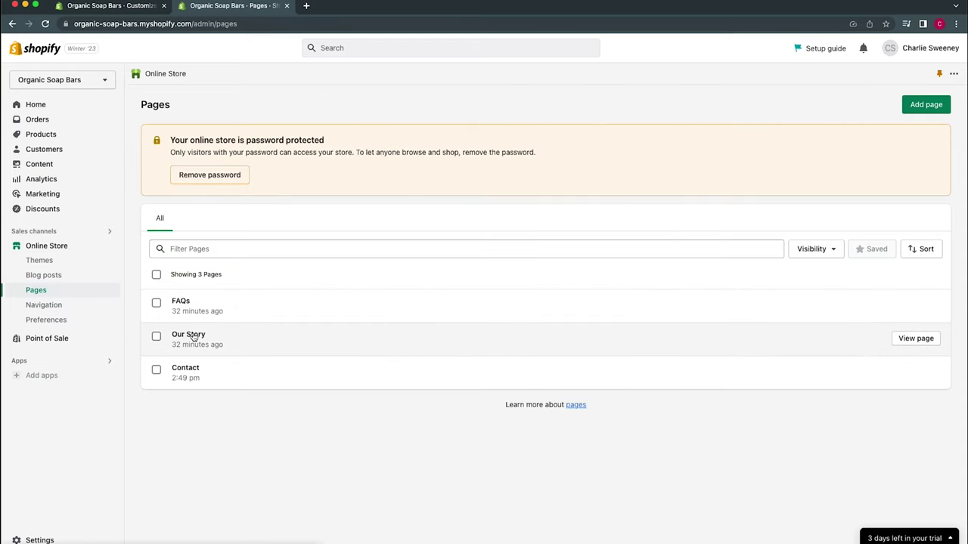
pyautogui.click(189, 335)
pyautogui.click(371, 250)
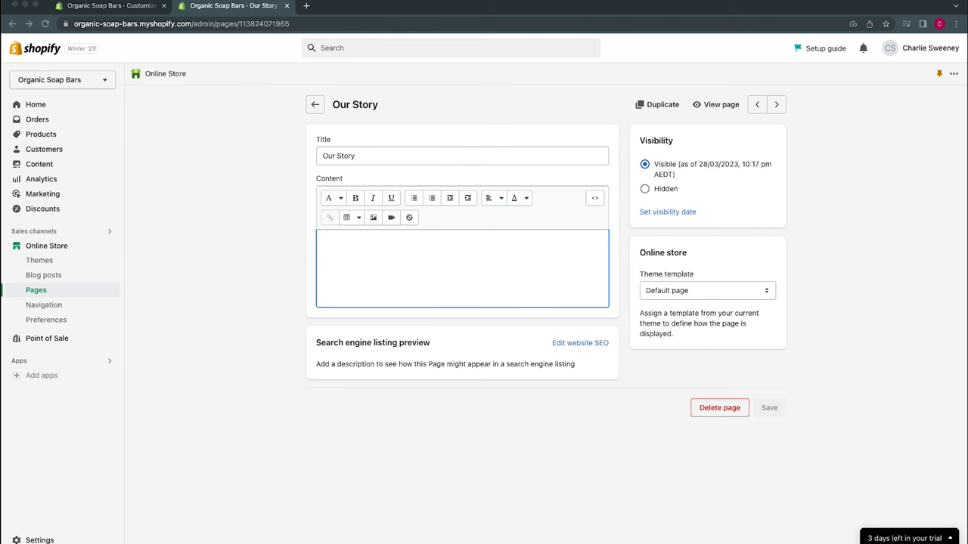
pyautogui.click(459, 276)
pyautogui.press('super+v')
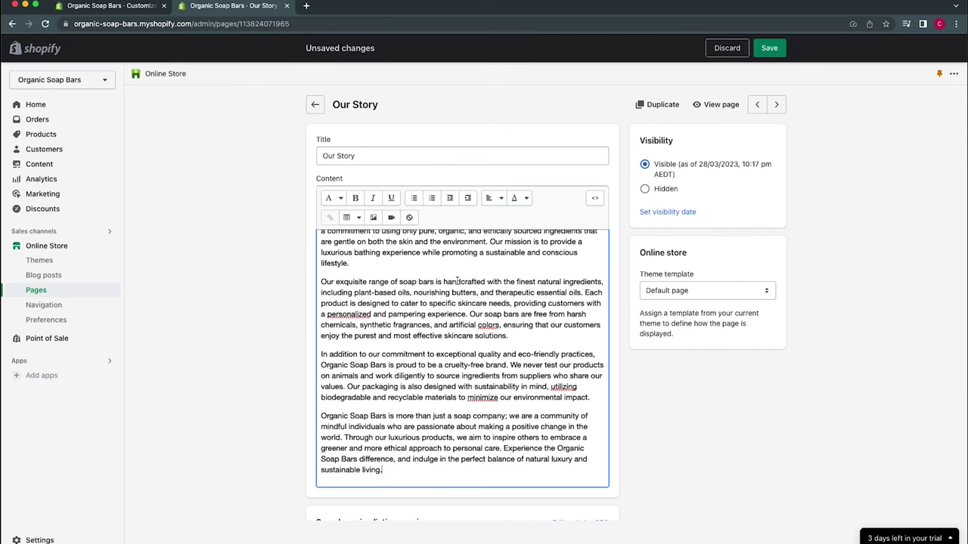
pyautogui.scroll(1, 457, 281)
pyautogui.scroll(2, 456, 281)
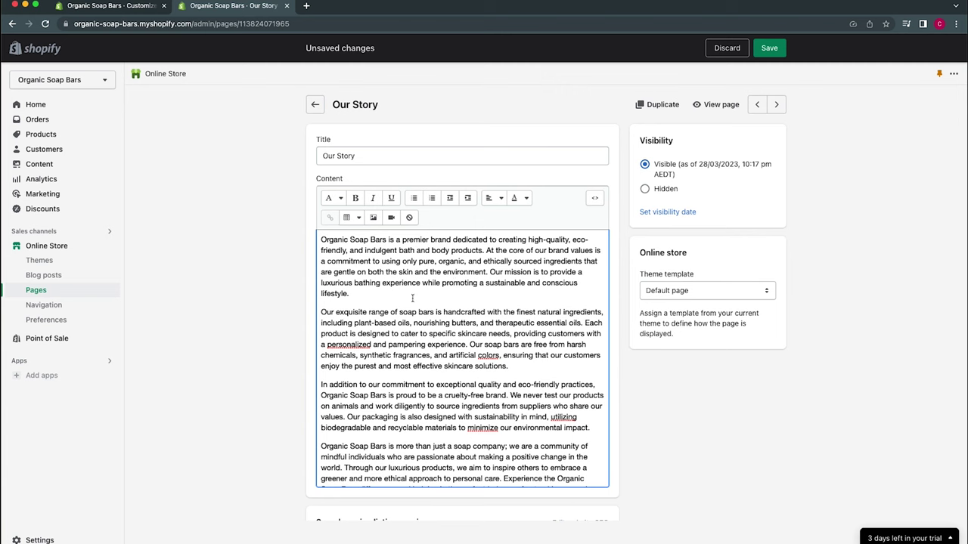
# - Insert a new line reading "Our Eco Commitment" above the third paragraph of the Our Story page content
pyautogui.scroll(-1, 378, 352)
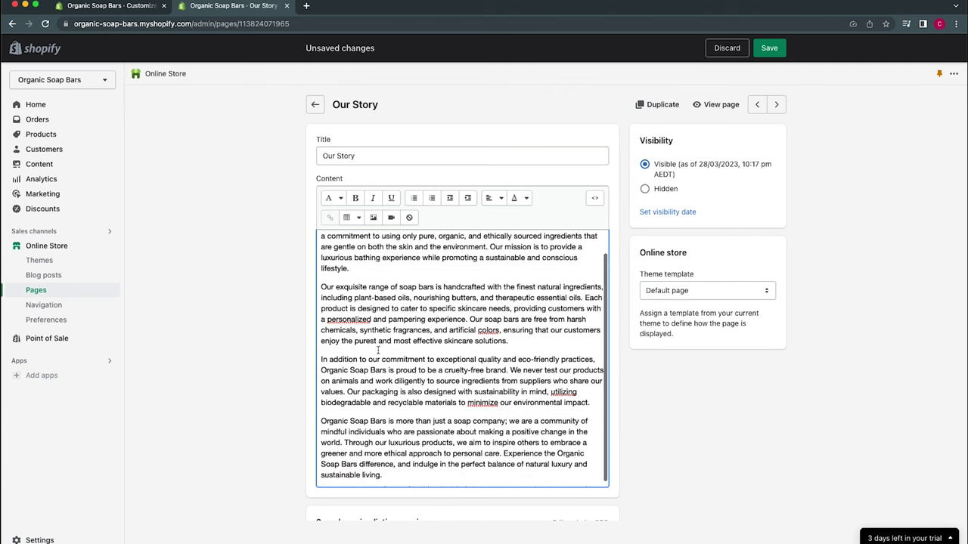
pyautogui.click(549, 341)
pyautogui.press('Return')
pyautogui.press('Return')
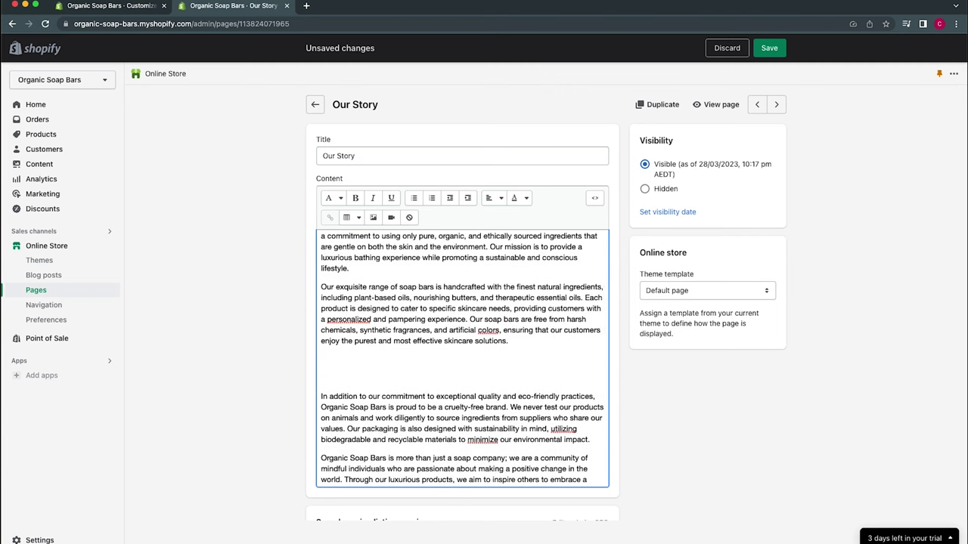
pyautogui.press('BackSpace')
pyautogui.write('Our Eco Commitment')
# - Format the "Our Eco Commitment" line as Heading 2
pyautogui.moveTo(320, 359); pyautogui.dragTo(411, 359)
pyautogui.hotkey('ctrl', 'c')
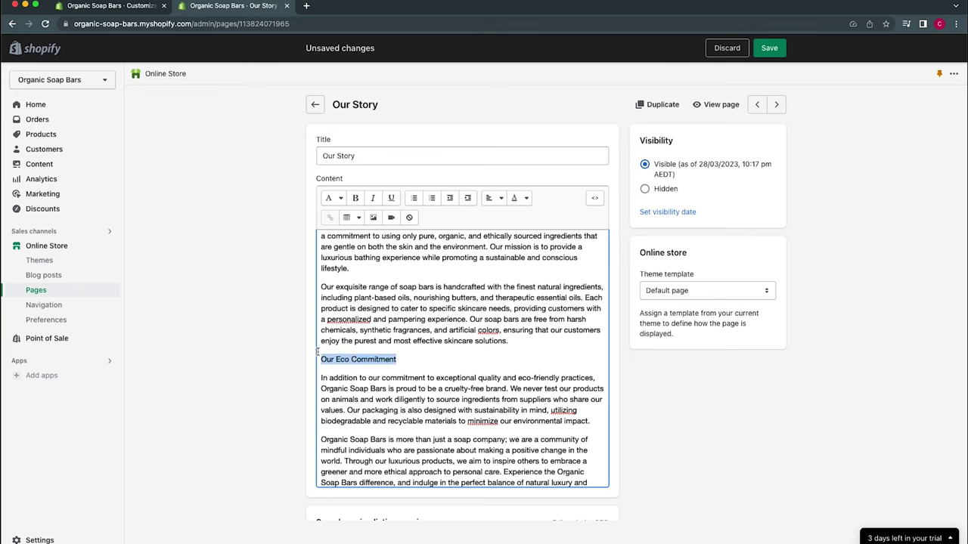
pyautogui.click(339, 205)
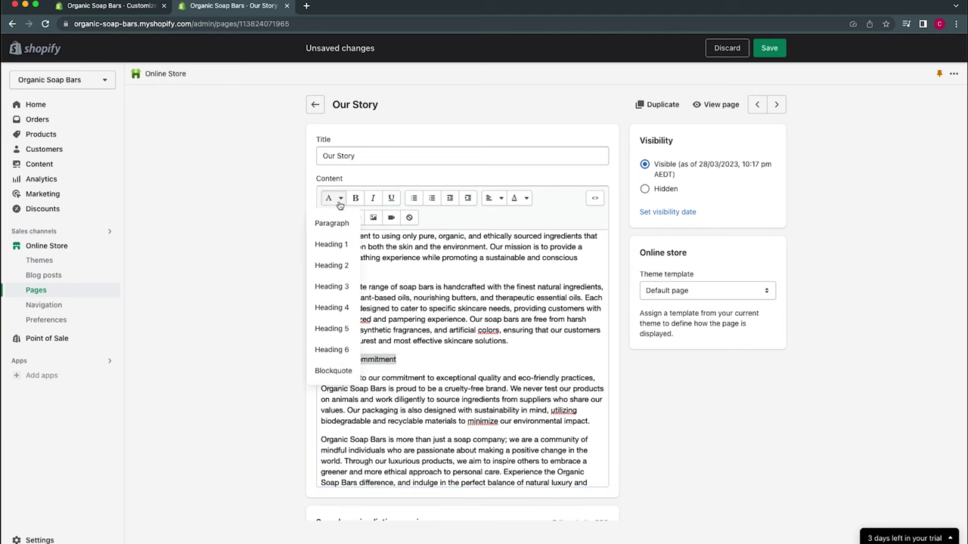
pyautogui.click(340, 266)
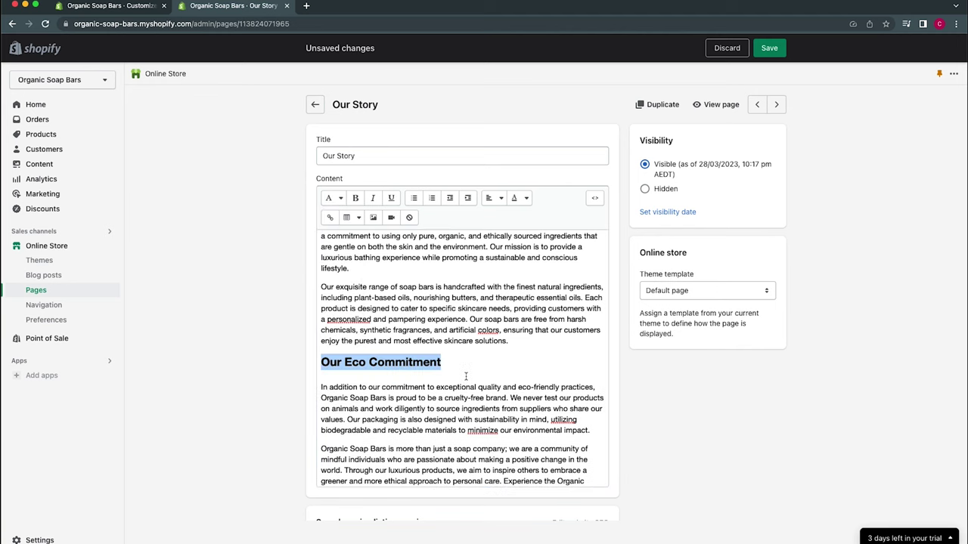
pyautogui.click(466, 376)
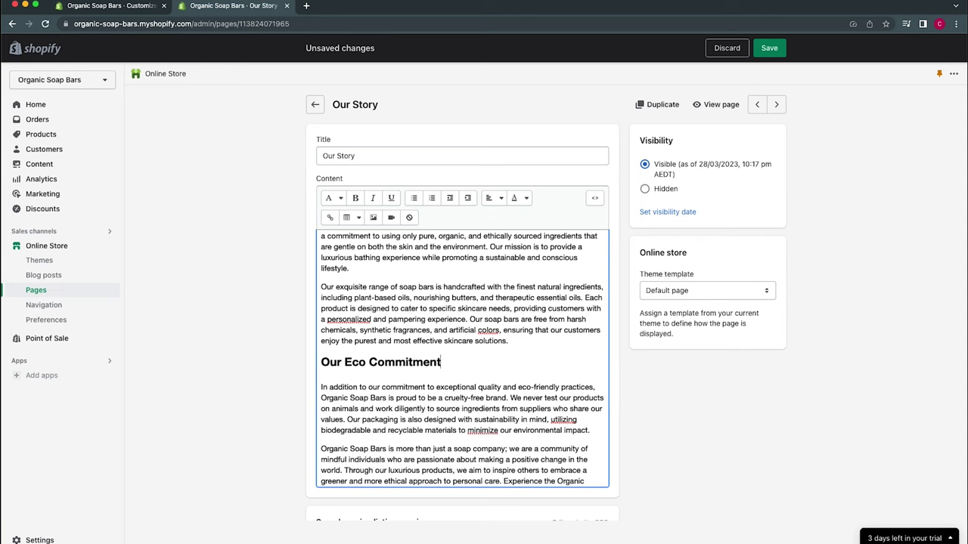
# - Try a second "Our Eco Commitment" line in Heading 3 below the first heading, and delete it
pyautogui.press('Return')
pyautogui.hotkey('ctrl', 'v')
pyautogui.hotkey('shift', 'Home')
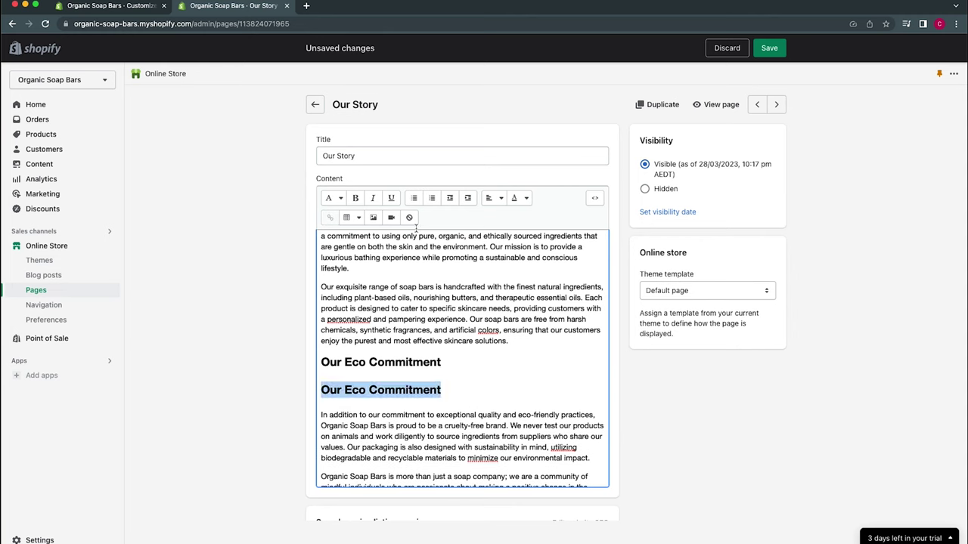
pyautogui.click(335, 197)
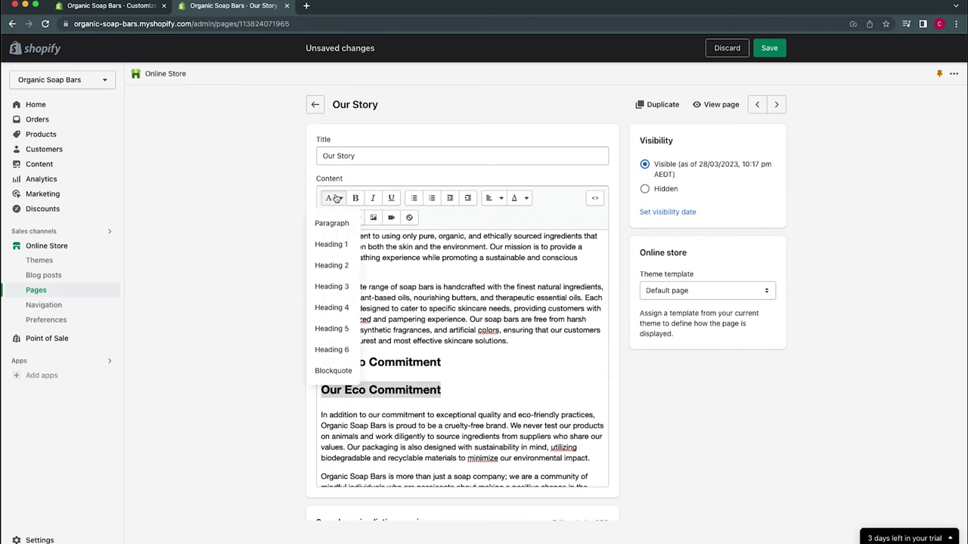
pyautogui.click(335, 288)
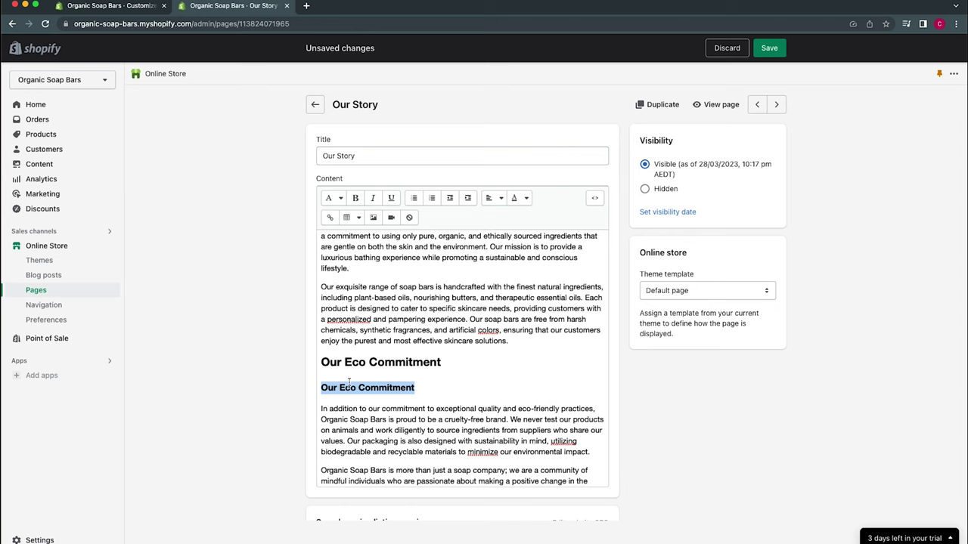
pyautogui.click(335, 198)
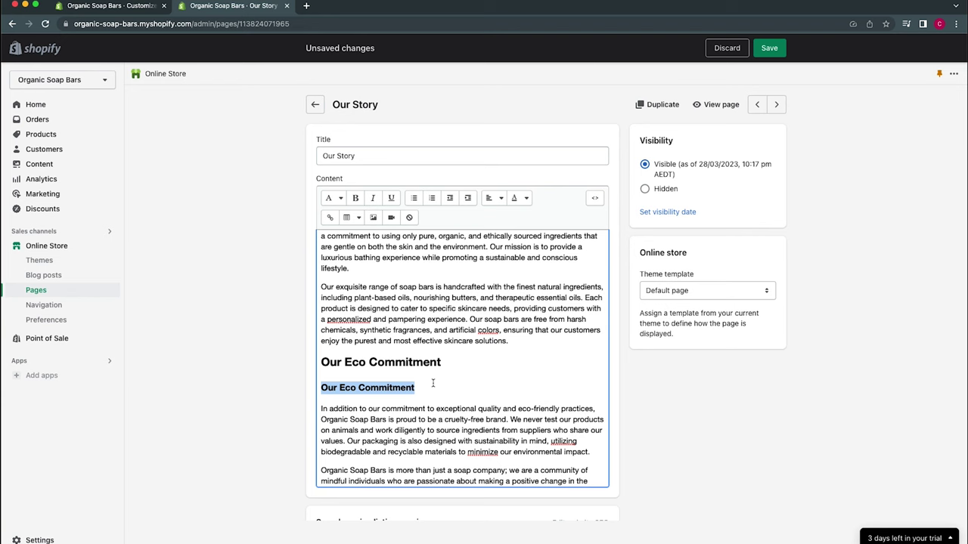
pyautogui.press('BackSpace')
pyautogui.press('BackSpace')
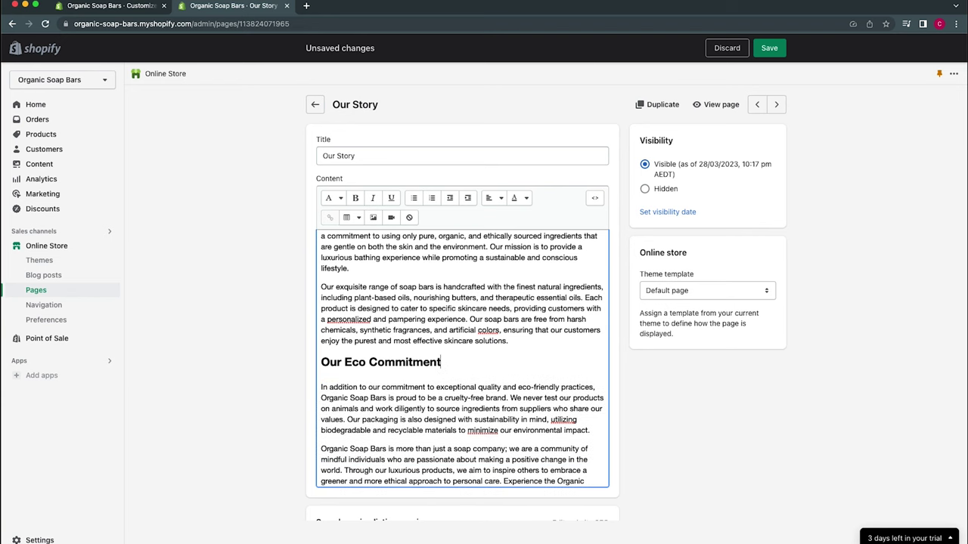
# - Save the Our Story page, switch to the theme editor, and reload it to show the new content
pyautogui.scroll(1, 493, 370)
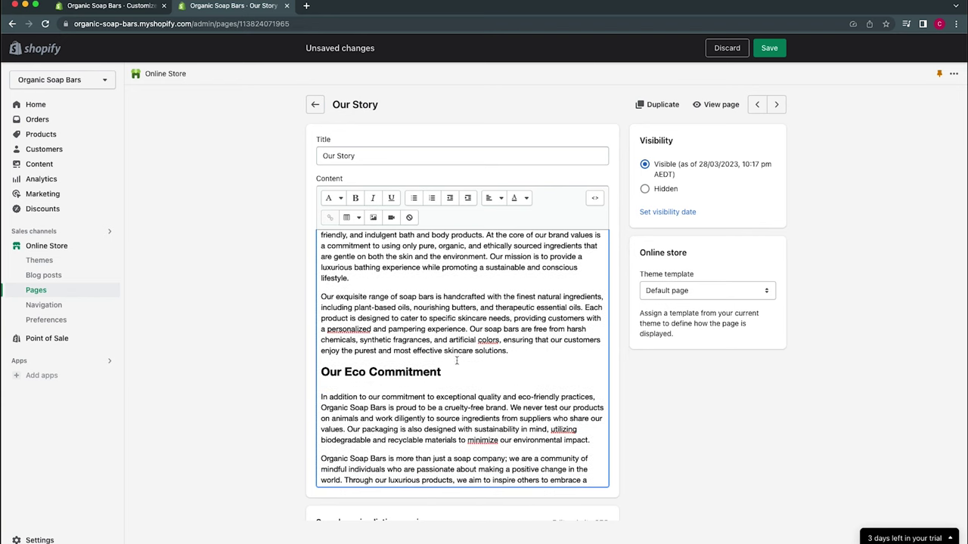
pyautogui.click(768, 47)
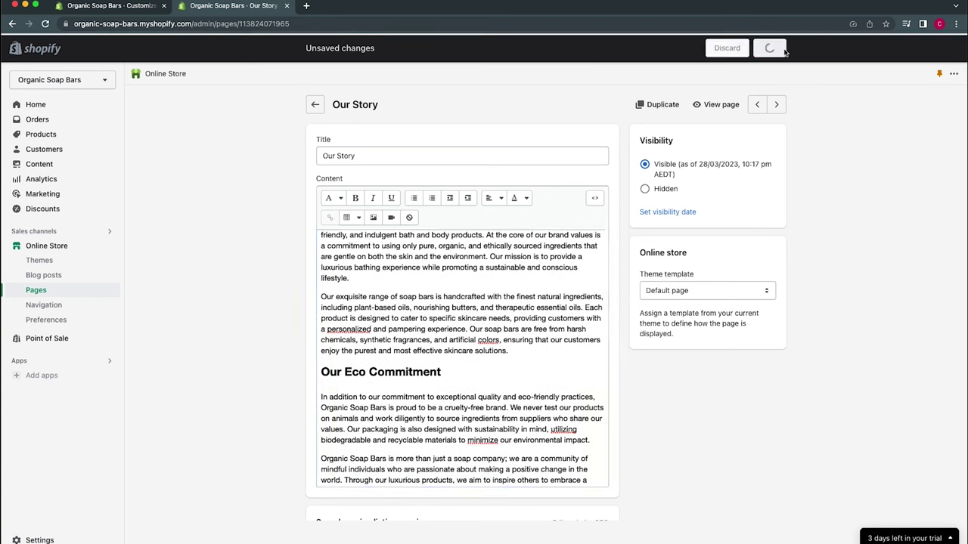
pyautogui.click(117, 6)
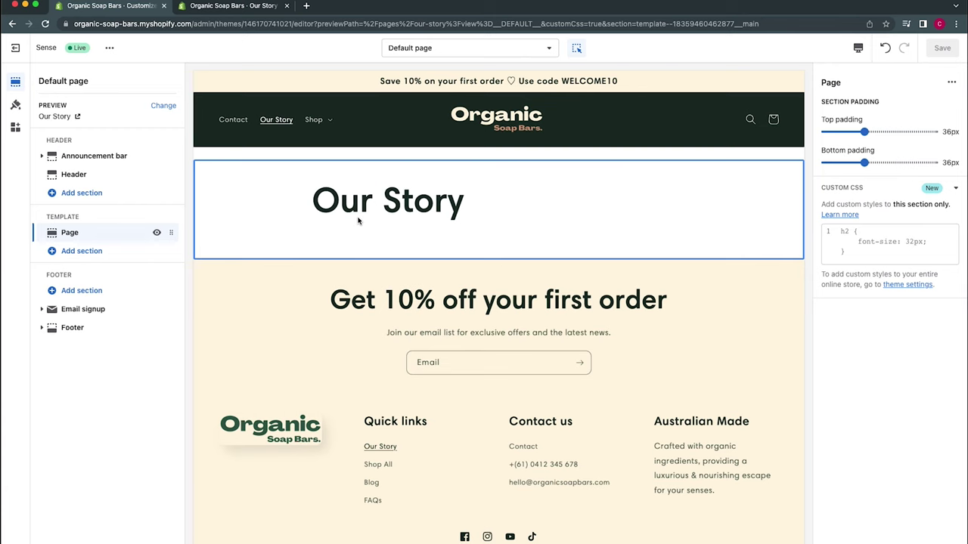
pyautogui.press('super+r')
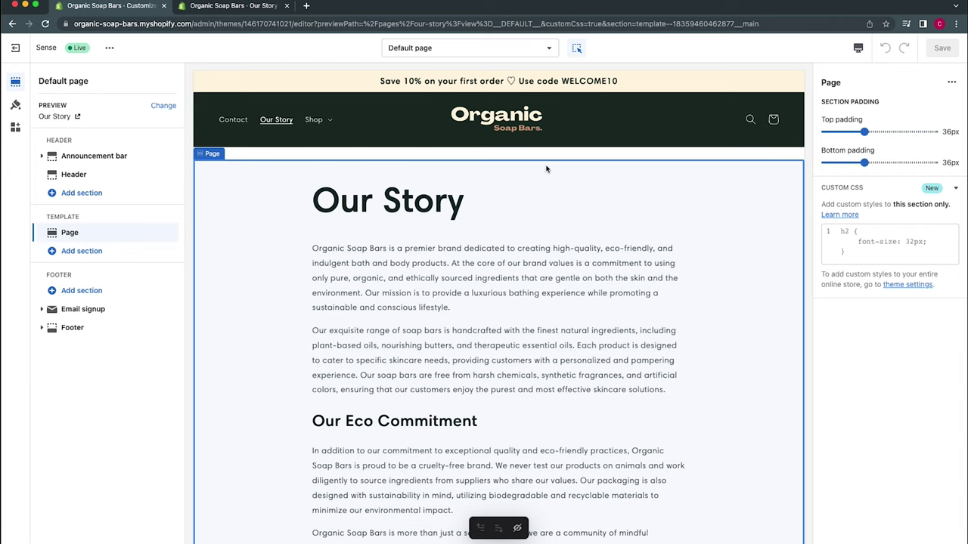
# - Open the contact page template in the theme editor
pyautogui.click(548, 47)
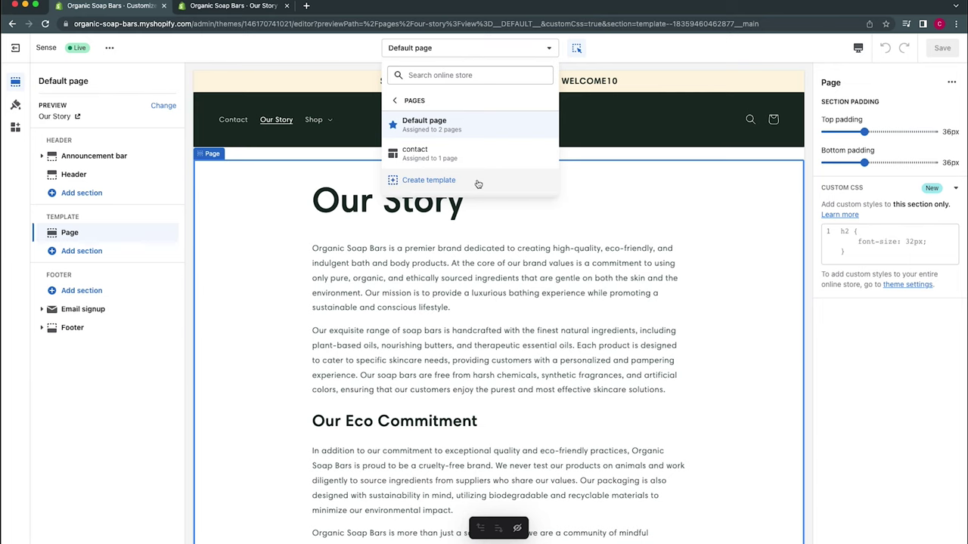
pyautogui.click(478, 242)
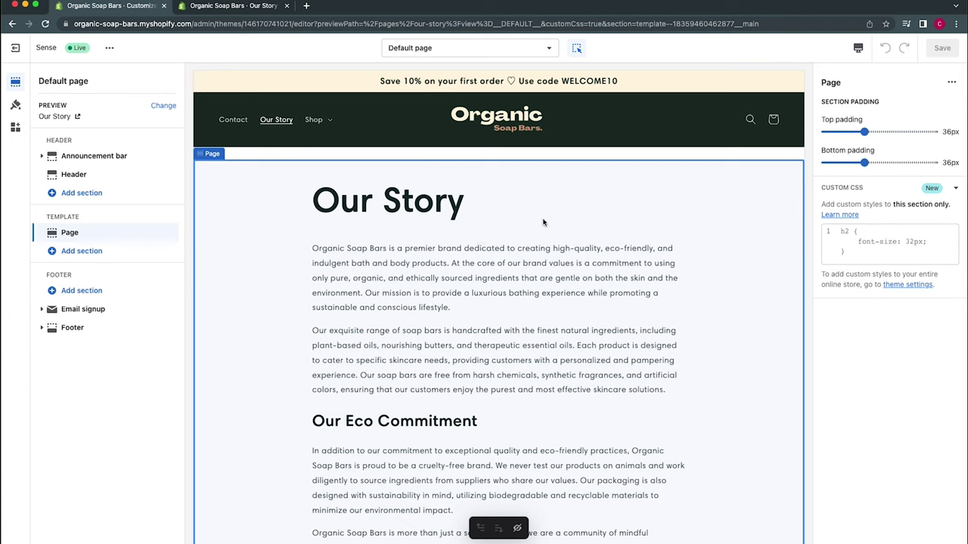
pyautogui.click(535, 49)
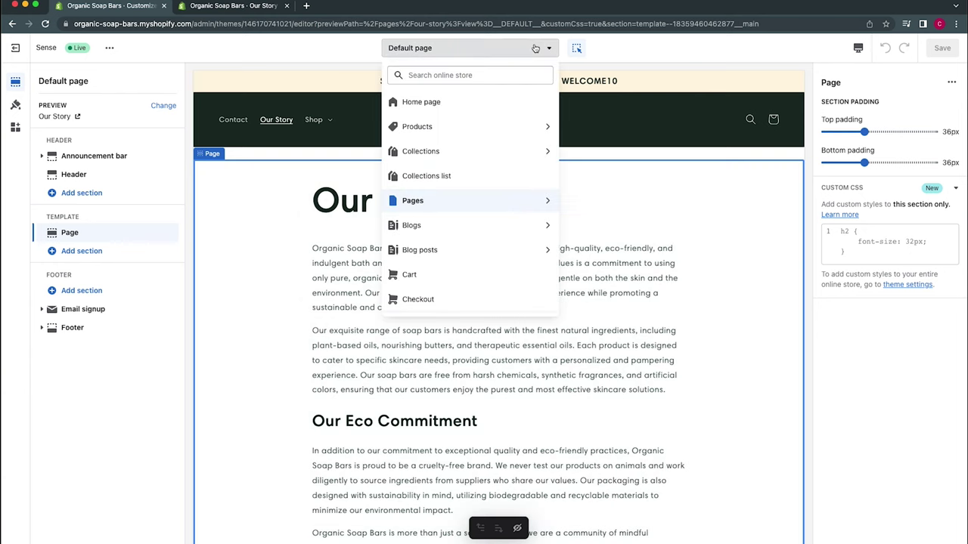
pyautogui.click(460, 204)
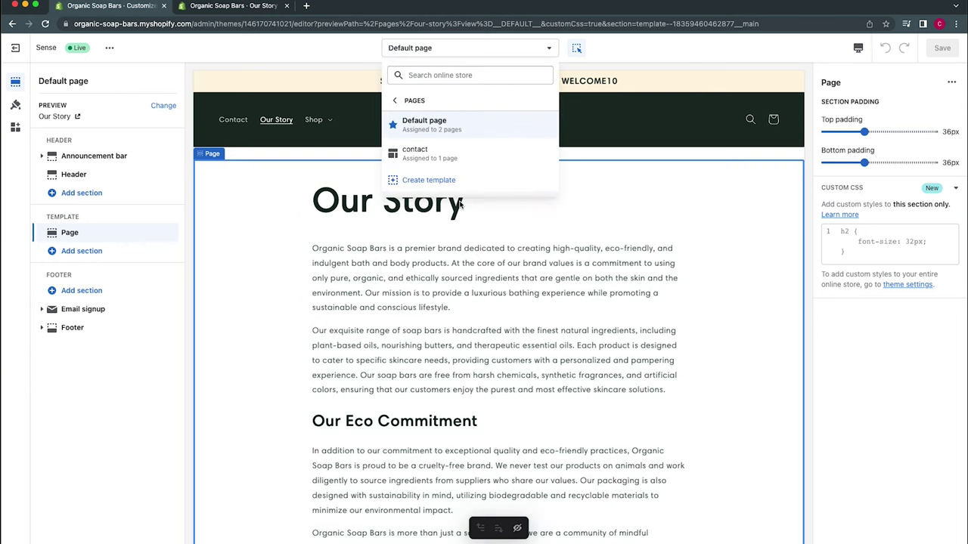
pyautogui.click(451, 155)
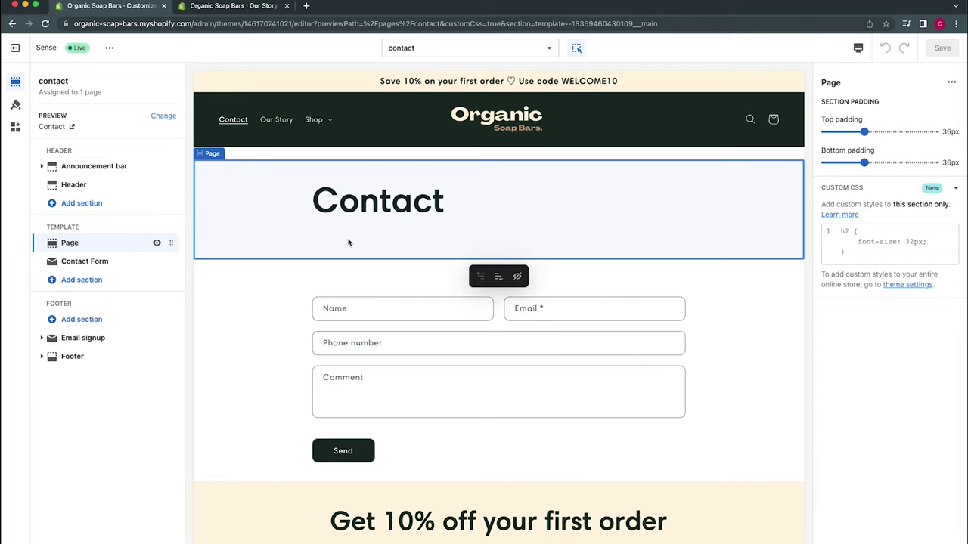
# - Set the Contact Form section's bottom padding to 64px and save the theme with the Page section selected
pyautogui.click(110, 265)
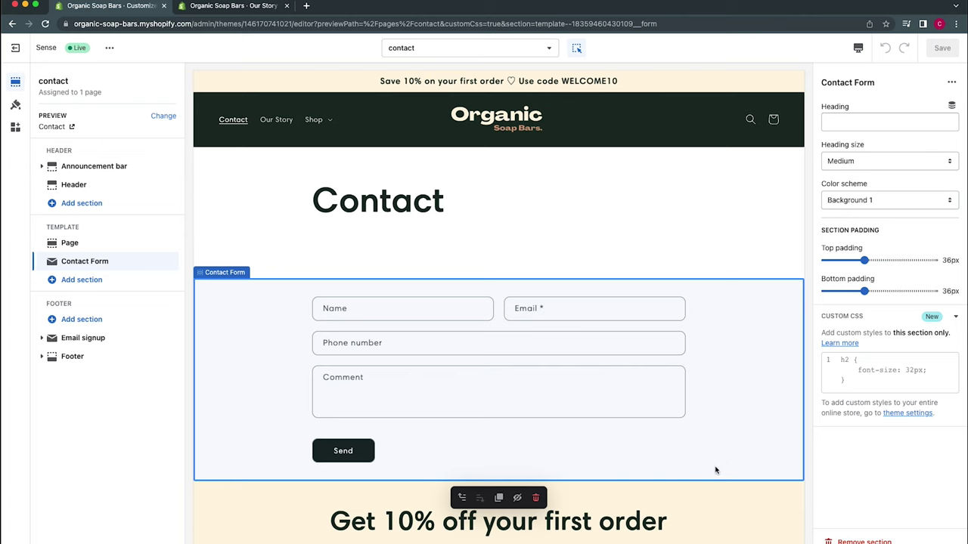
pyautogui.moveTo(865, 291); pyautogui.dragTo(894, 291)
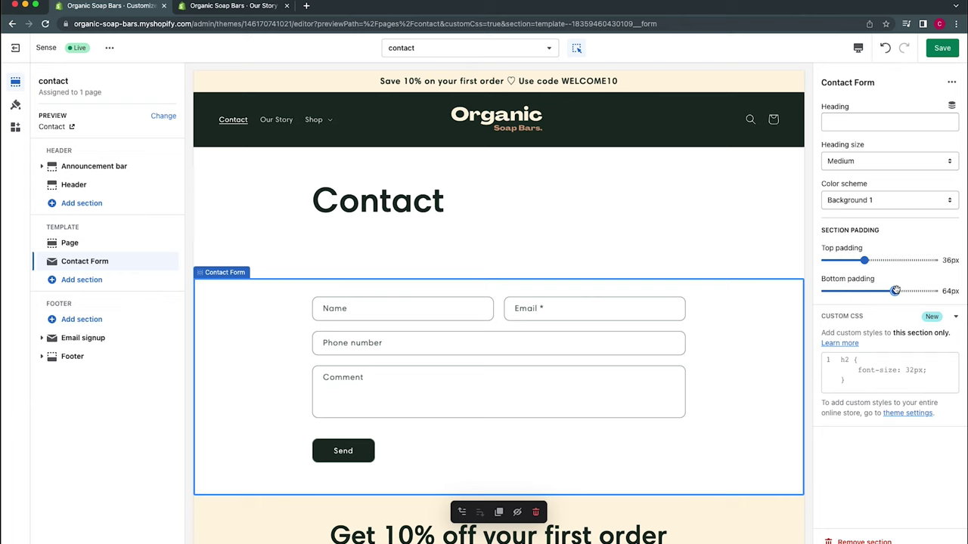
pyautogui.click(474, 230)
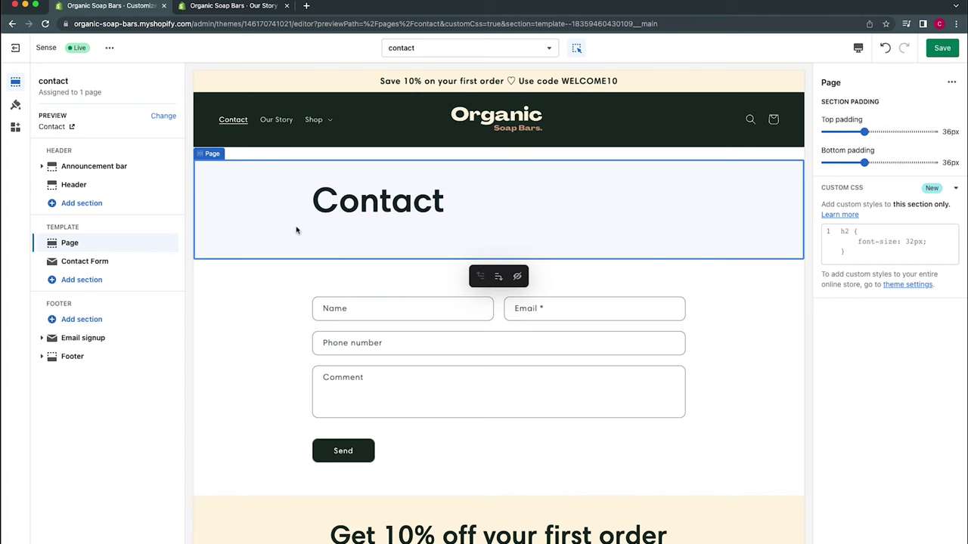
pyautogui.click(942, 50)
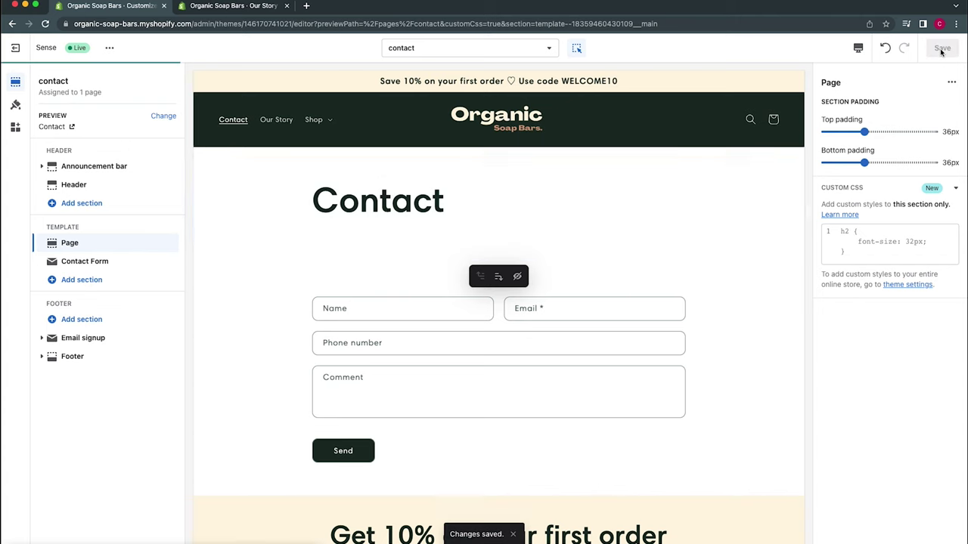
# - In the store admin, add two paragraphs to the Contact page inviting questions and saying "We're always here to help and can't wait to hear from you!", and save
pyautogui.click(250, 7)
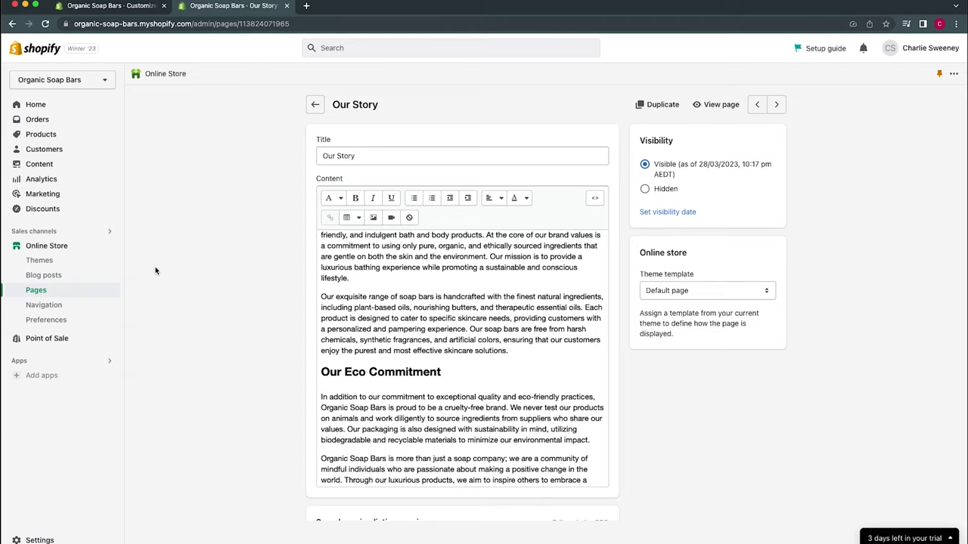
pyautogui.click(78, 294)
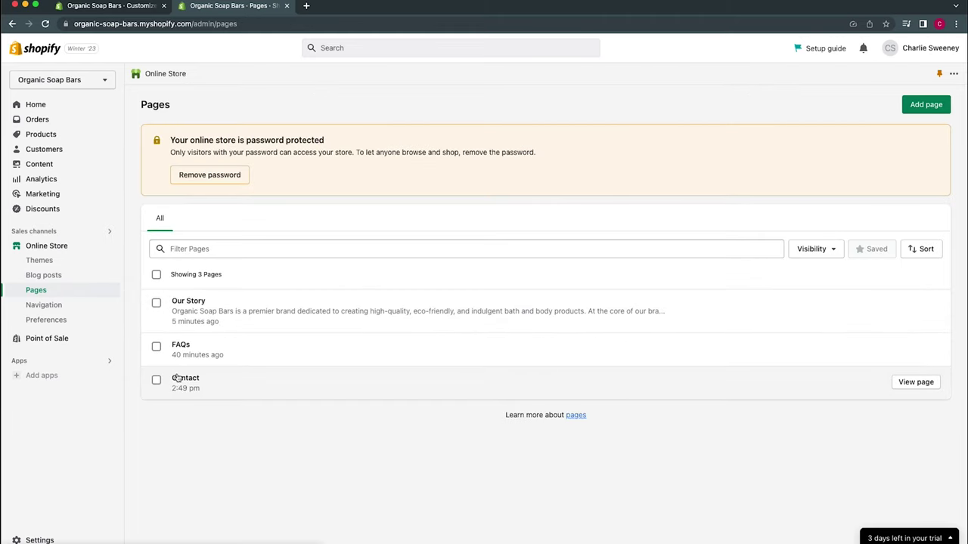
pyautogui.click(177, 378)
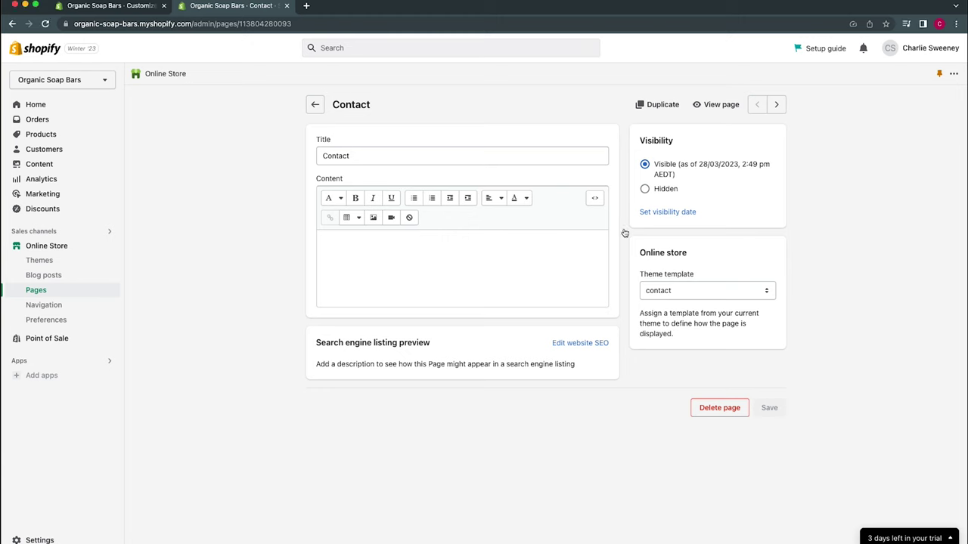
pyautogui.click(549, 256)
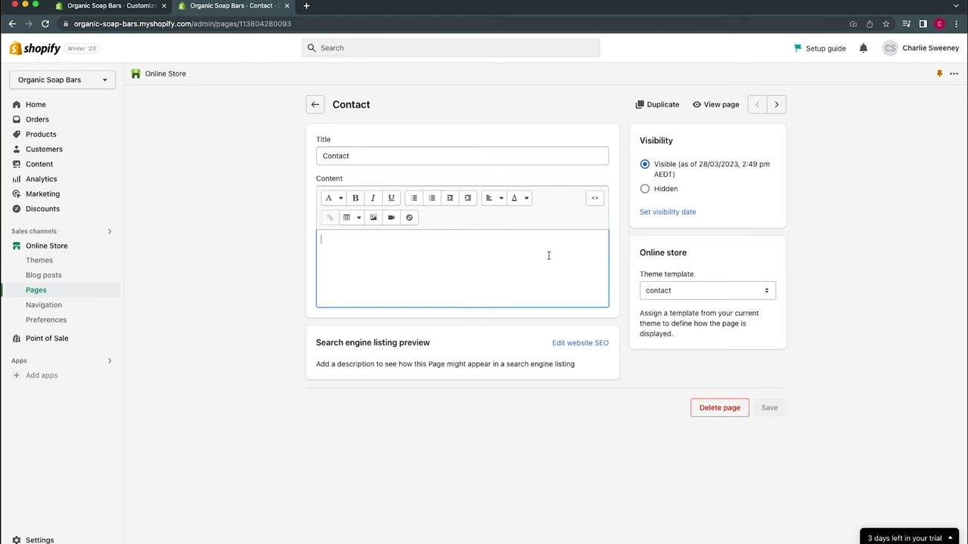
pyautogui.write("If you have any questions or would like more information about our products, please feel free to reach out to our friendly team. We're always here to help and can't wait to hear from you!")
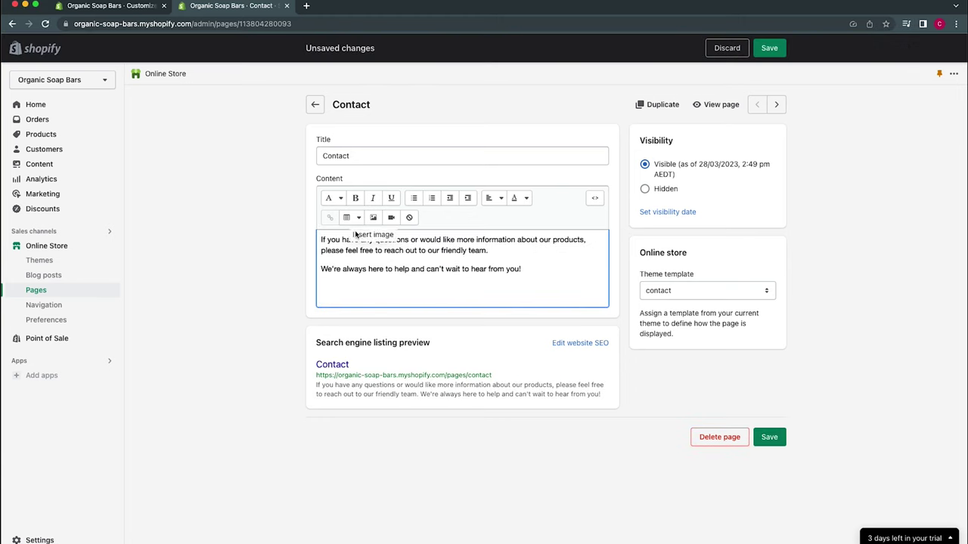
pyautogui.click(769, 437)
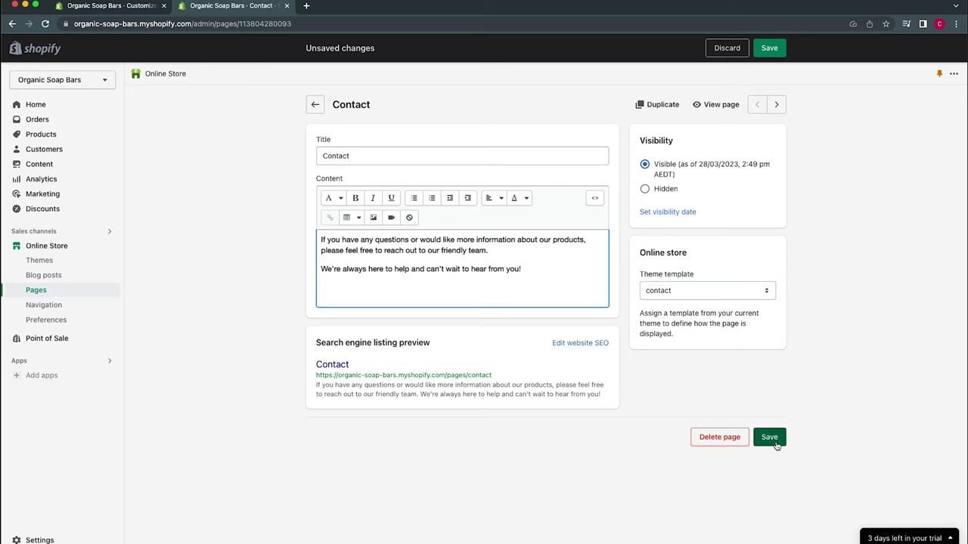
# - In the theme editor's contact template, set the Page section's bottom padding to 0px and the Contact Form's top padding to 12px
pyautogui.click(110, 7)
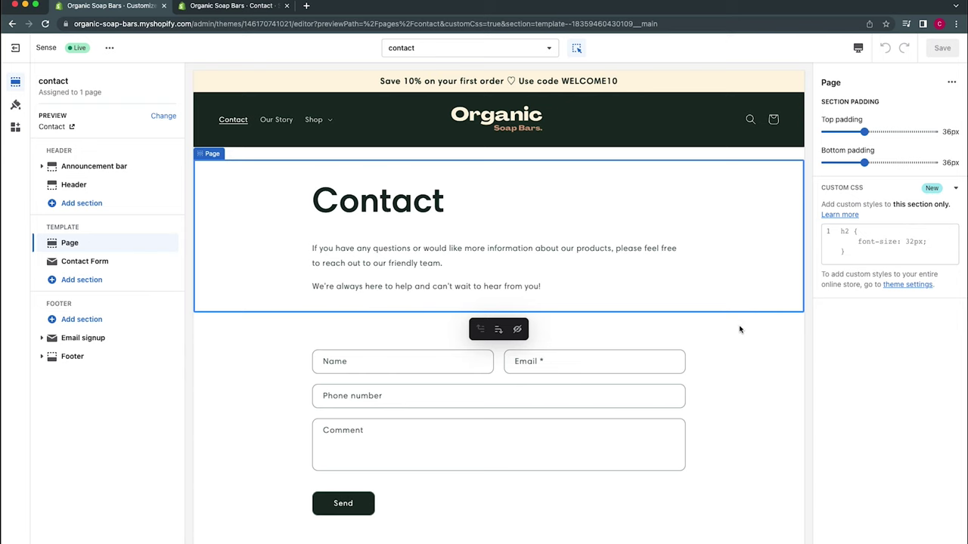
pyautogui.moveTo(865, 162); pyautogui.dragTo(812, 154)
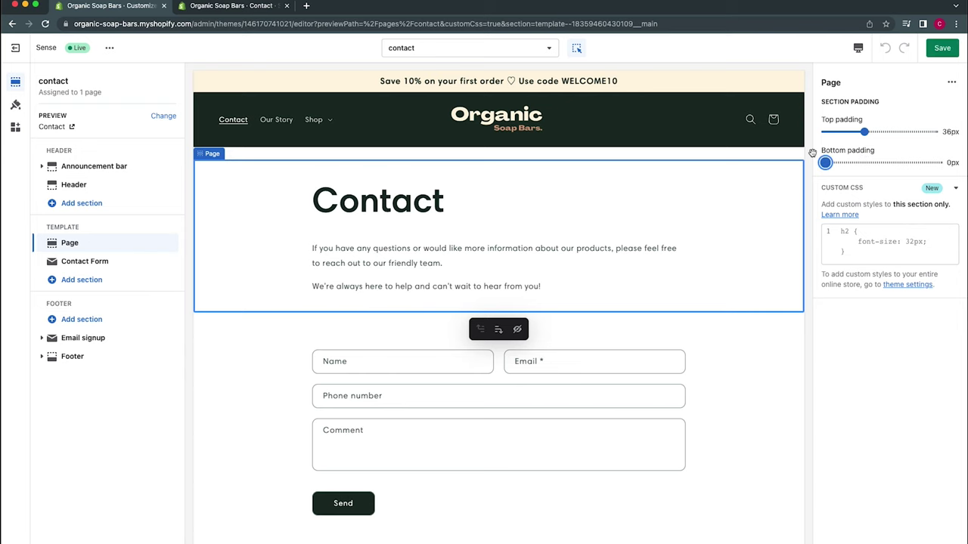
pyautogui.click(723, 343)
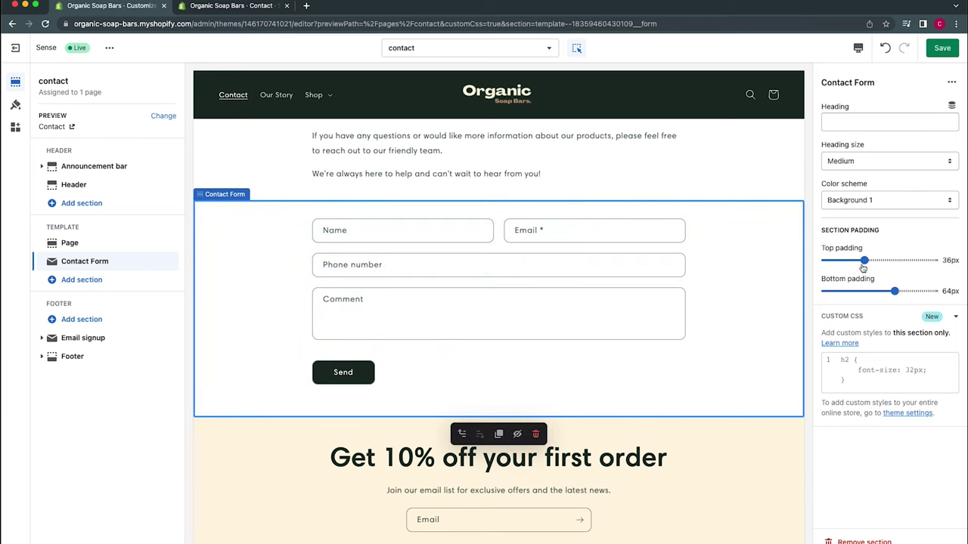
pyautogui.moveTo(863, 262); pyautogui.dragTo(838, 260)
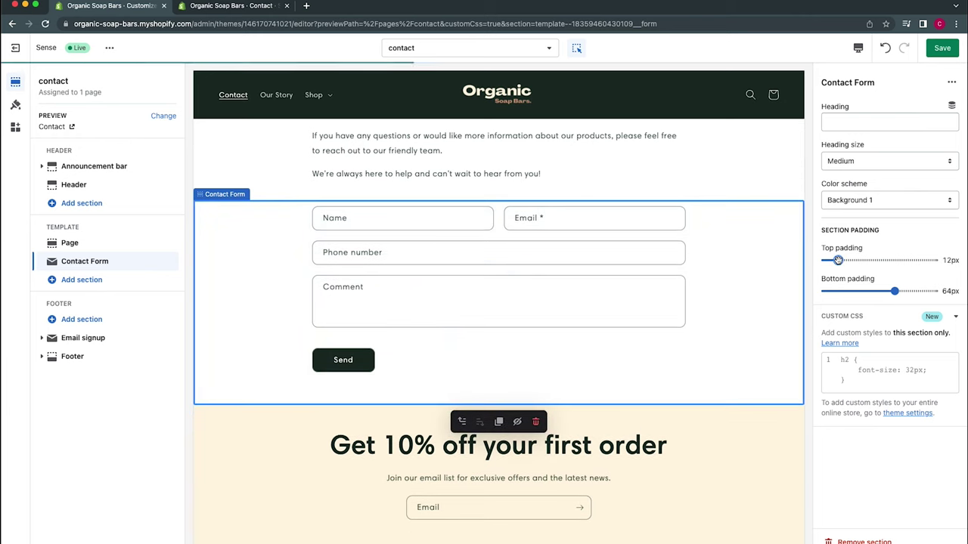
pyautogui.click(701, 502)
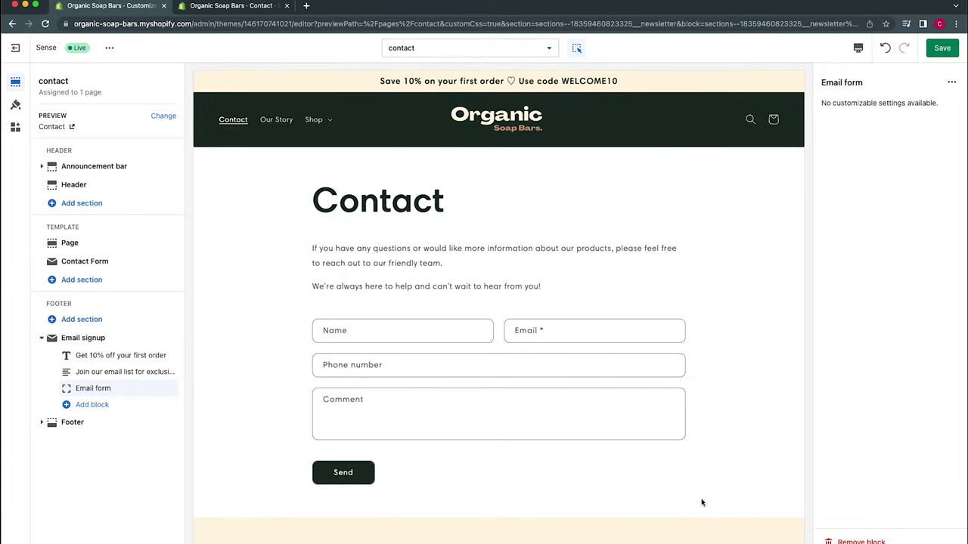
# - Save the contact template's changes and open the Cart template in the theme editor
pyautogui.click(941, 51)
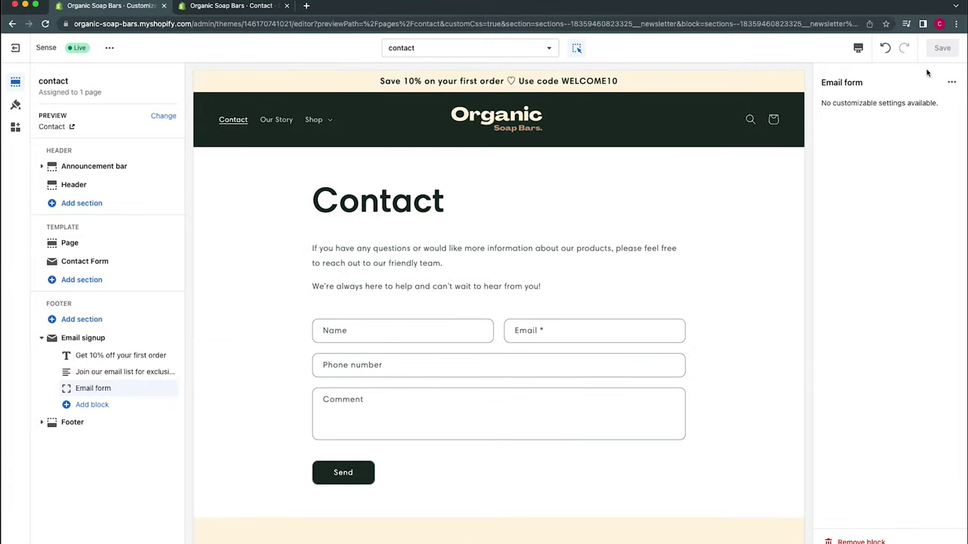
pyautogui.click(515, 49)
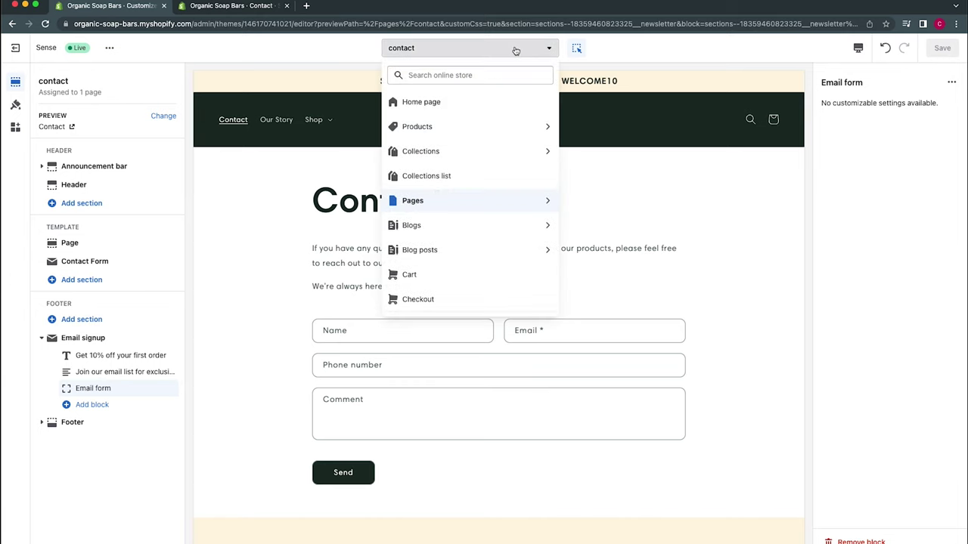
pyautogui.click(459, 276)
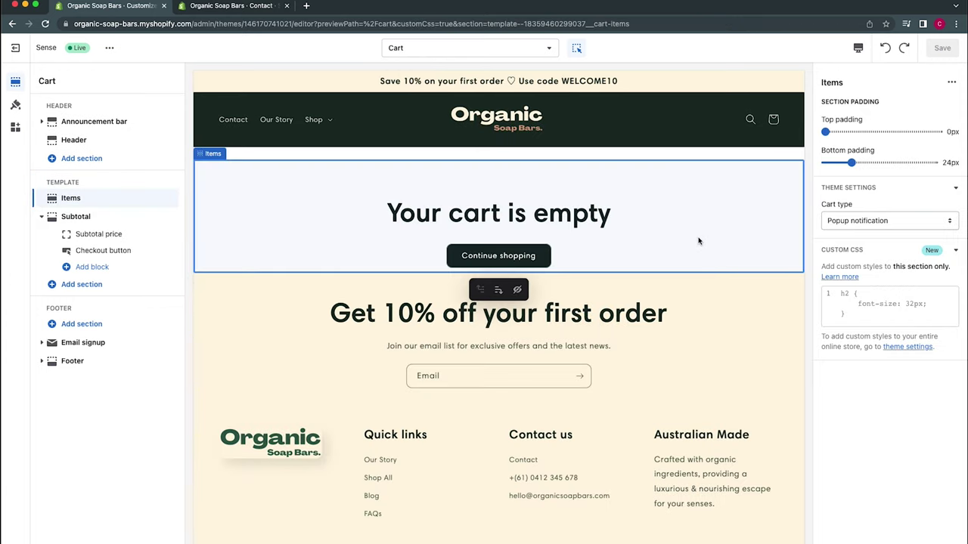
# - From the home page preview, add the Nourishing Trio to the cart and open the cart page
pyautogui.click(469, 48)
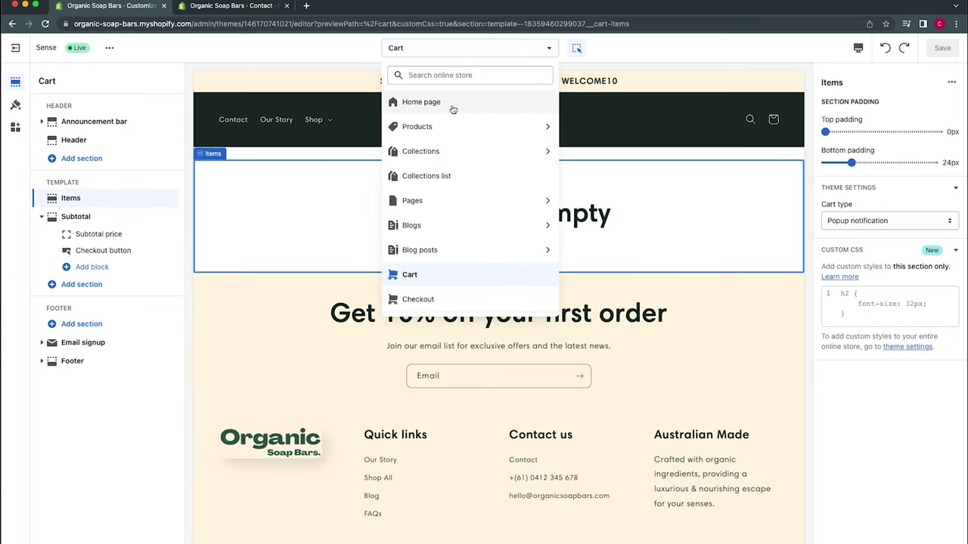
pyautogui.click(452, 109)
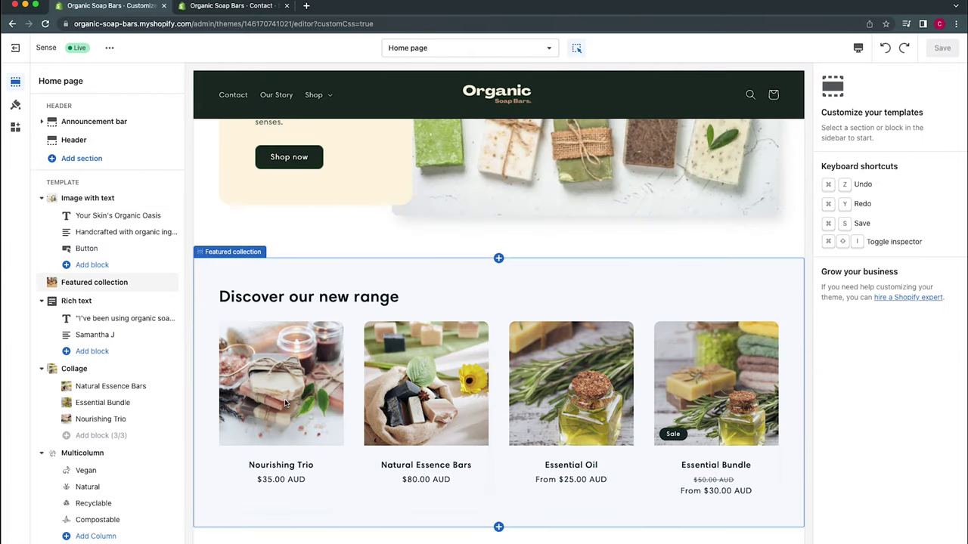
pyautogui.click(285, 404)
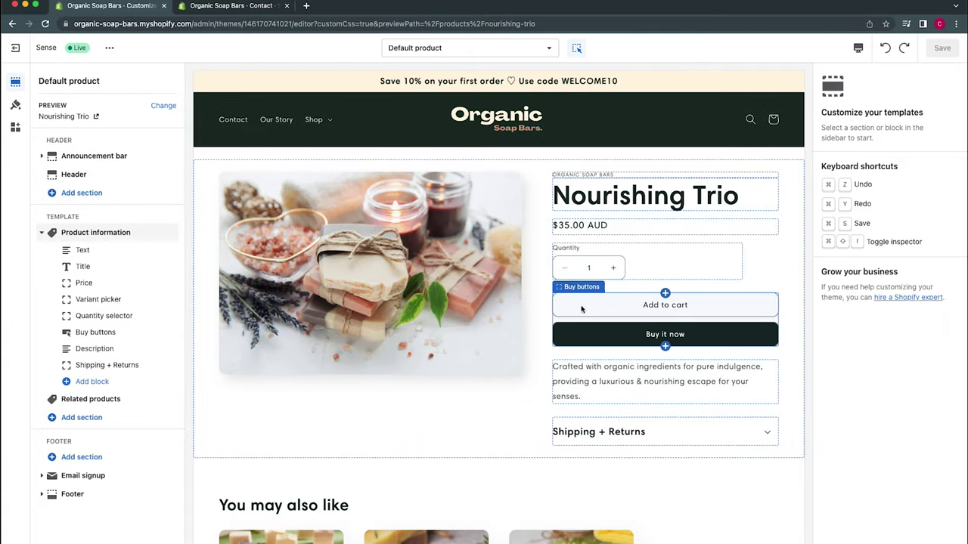
pyautogui.click(582, 308)
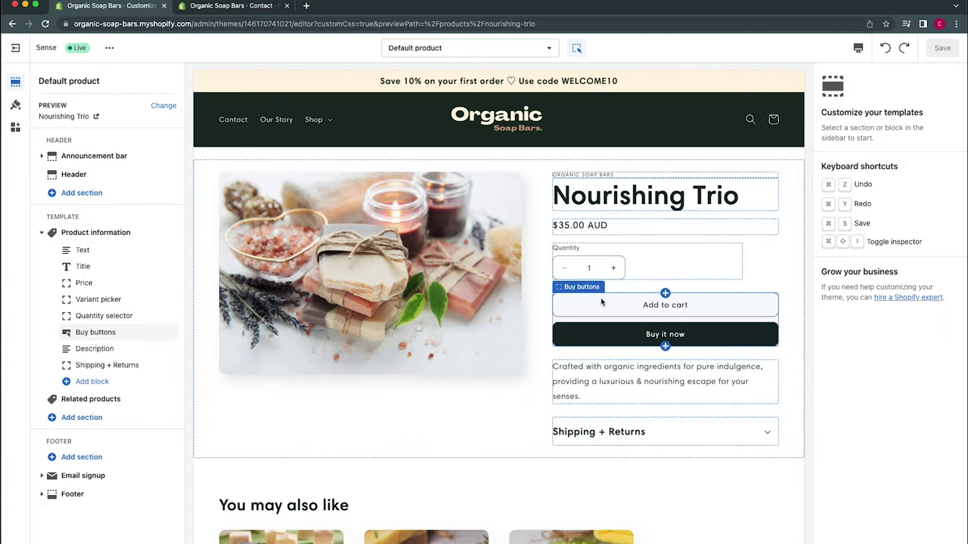
pyautogui.click(775, 121)
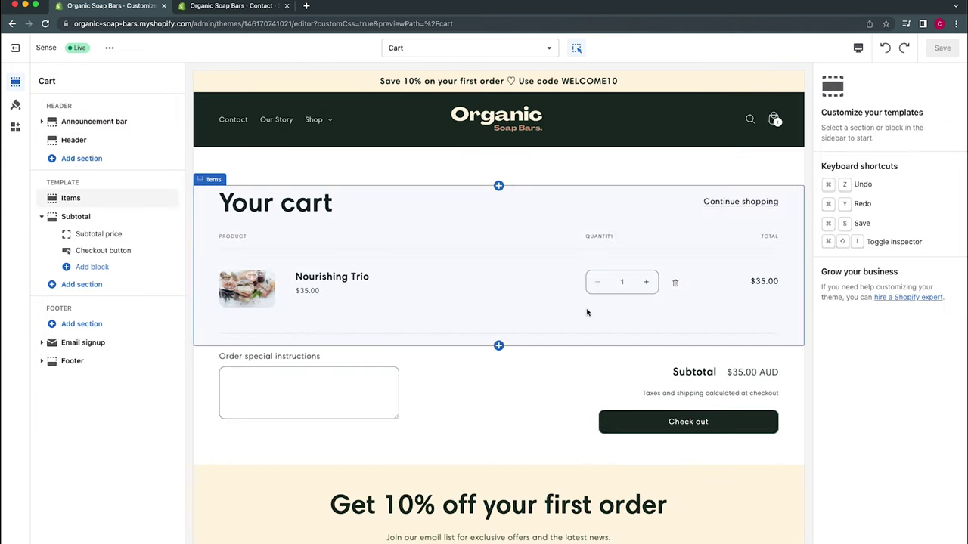
pyautogui.click(529, 505)
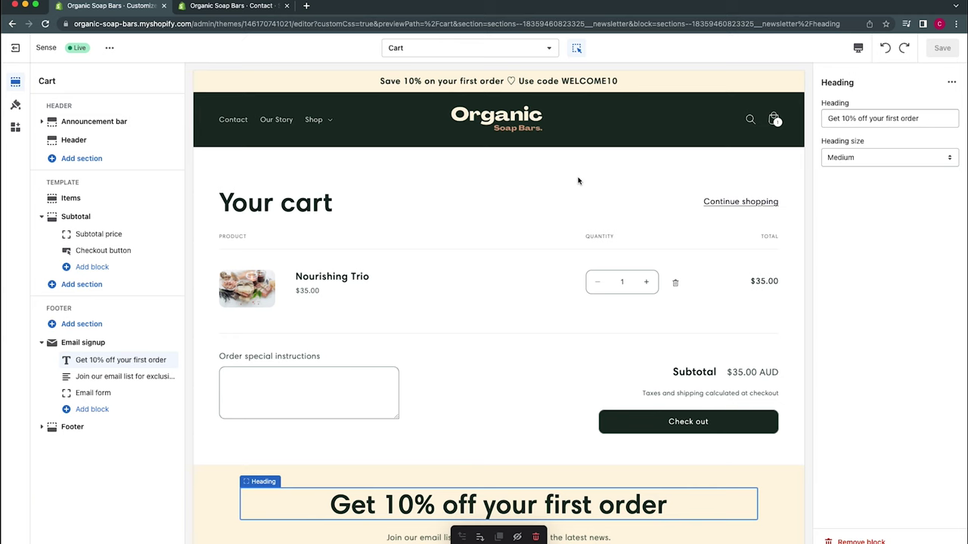
# - Open the Home page template and switch its preview to the mobile view
pyautogui.click(416, 49)
pyautogui.click(427, 98)
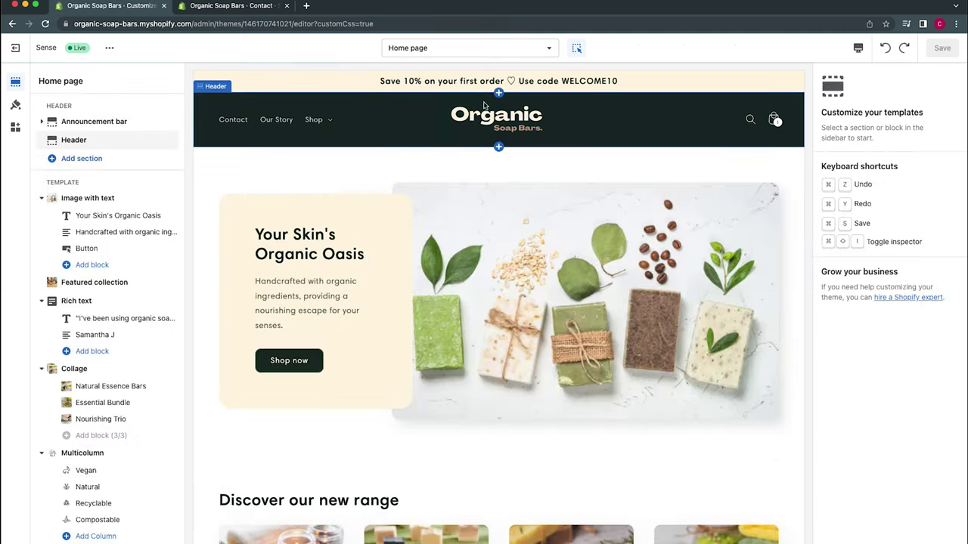
pyautogui.click(858, 48)
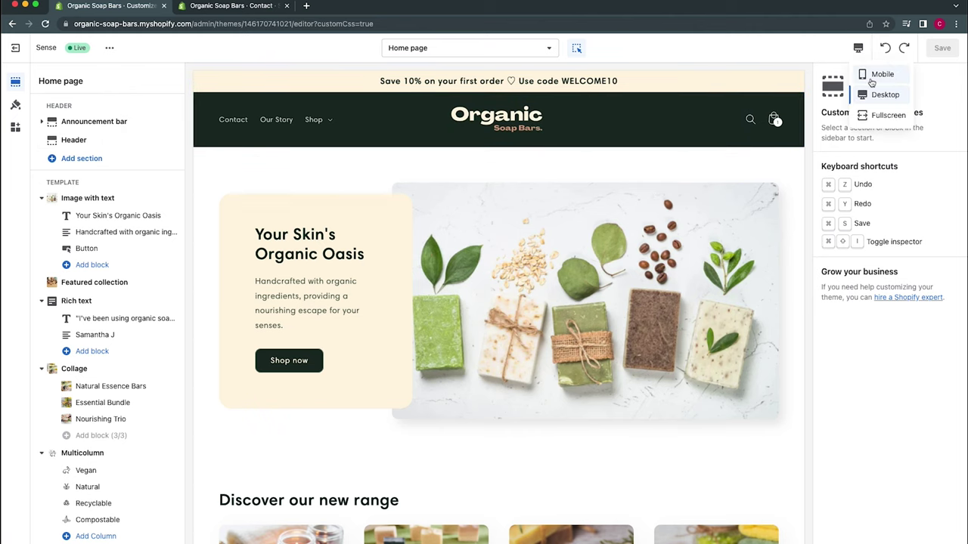
pyautogui.click(877, 75)
pyautogui.scroll(-3, 516, 382)
pyautogui.scroll(-5, 515, 382)
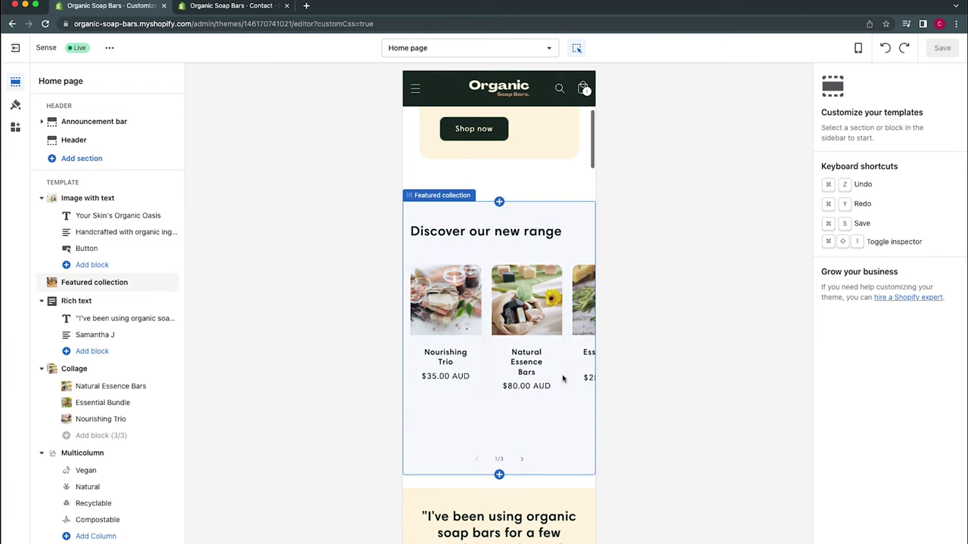
# - Page forward and back through the Featured collection's products in the mobile preview
pyautogui.click(565, 380)
pyautogui.click(521, 460)
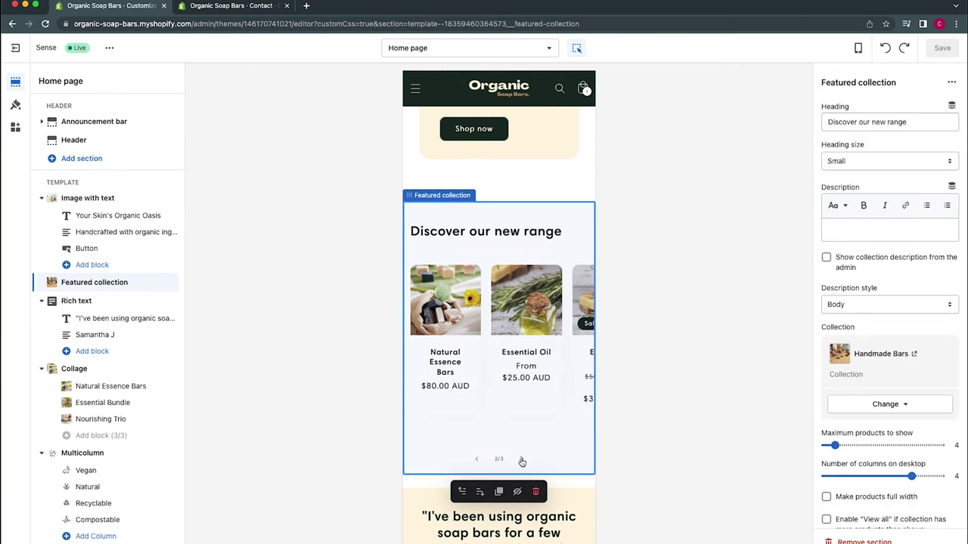
pyautogui.click(521, 460)
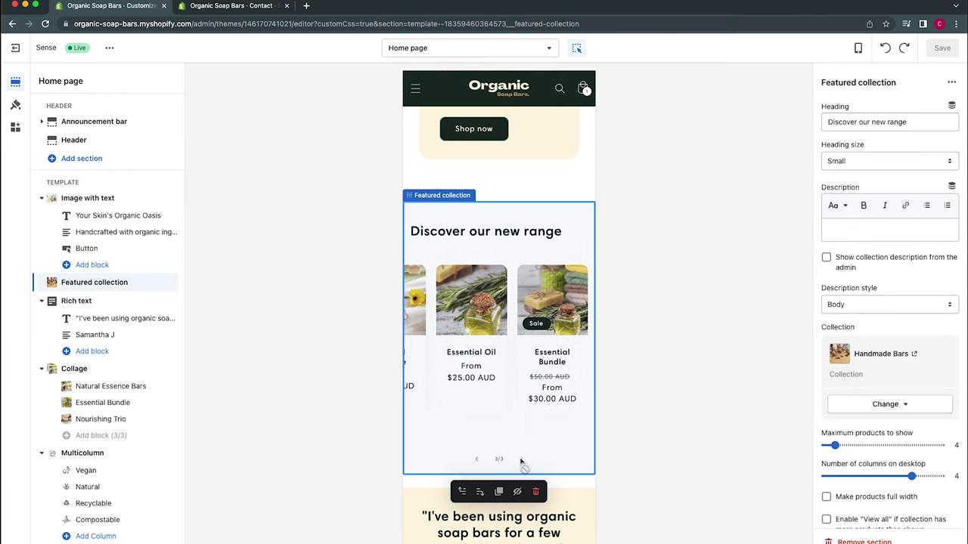
pyautogui.click(478, 460)
pyautogui.click(477, 460)
# - Disable swiping on mobile for the Featured collection section
pyautogui.scroll(-1, 549, 416)
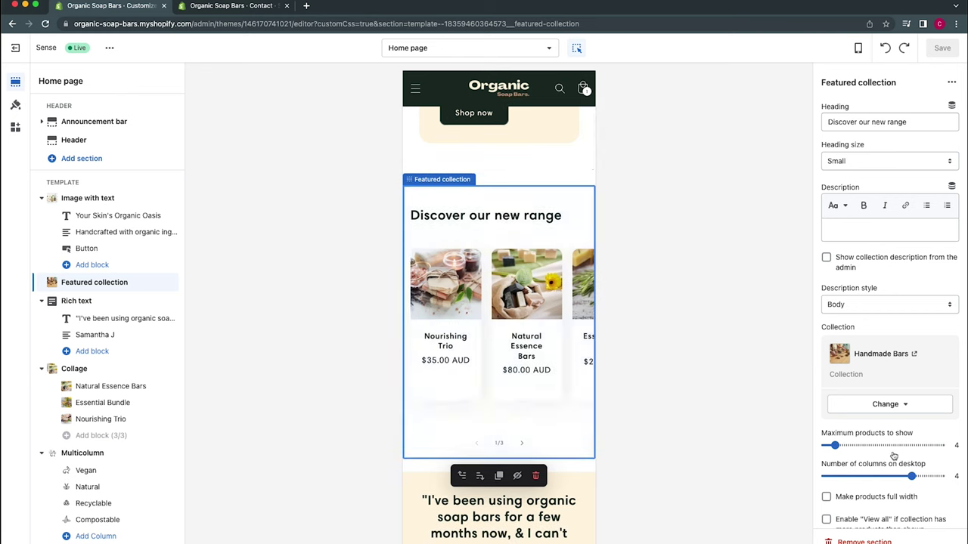
pyautogui.scroll(-2, 894, 454)
pyautogui.scroll(-5, 893, 454)
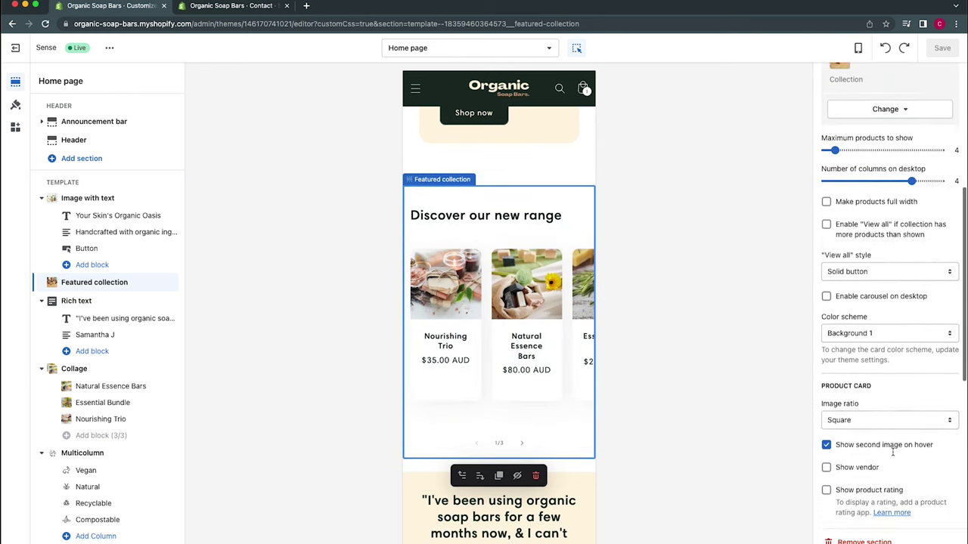
pyautogui.scroll(-3, 894, 454)
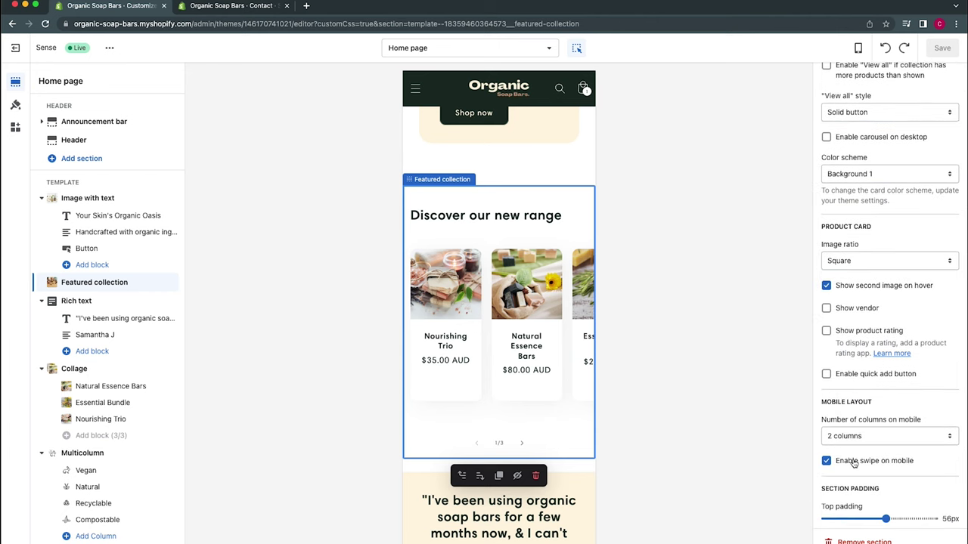
pyautogui.click(860, 463)
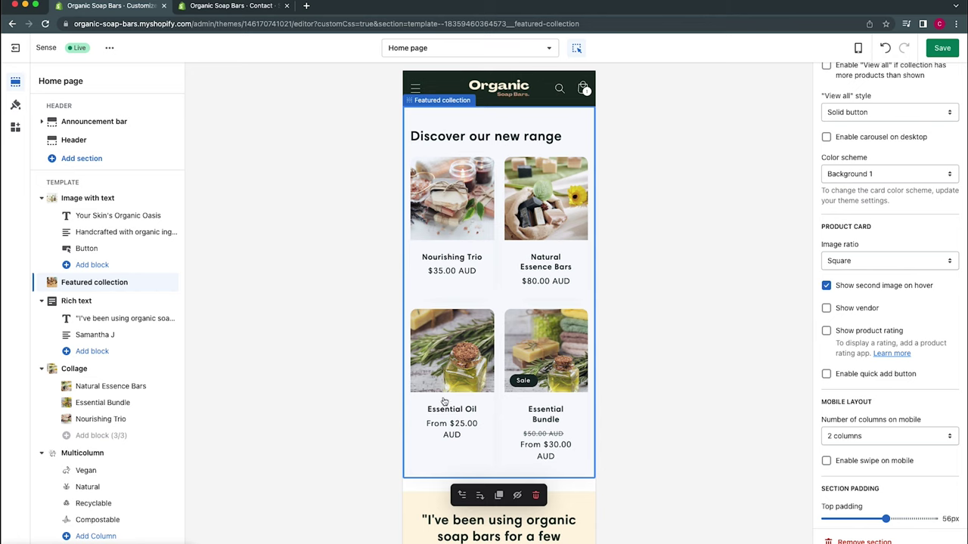
# - Look over the rest of the mobile home page, and save the theme back in the desktop preview
pyautogui.scroll(-2, 519, 402)
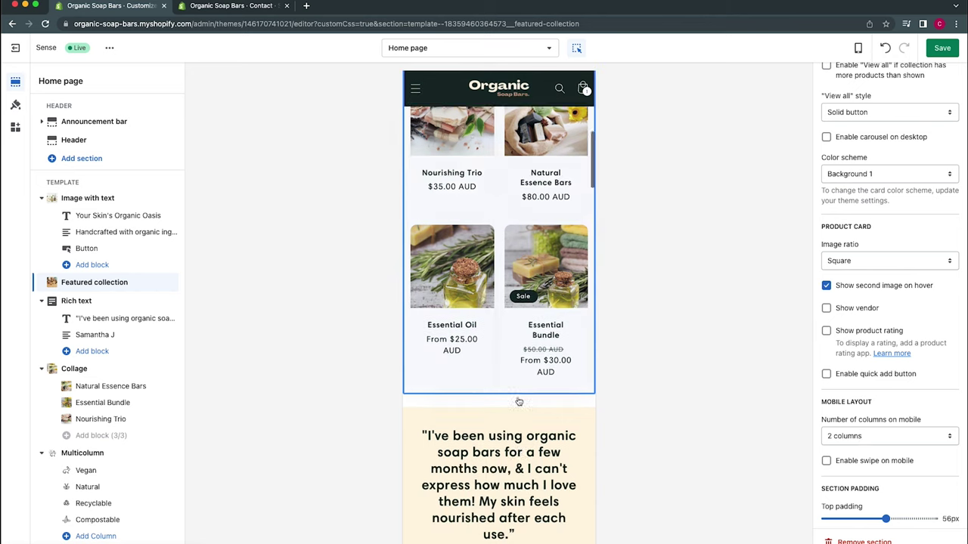
pyautogui.scroll(-6, 519, 401)
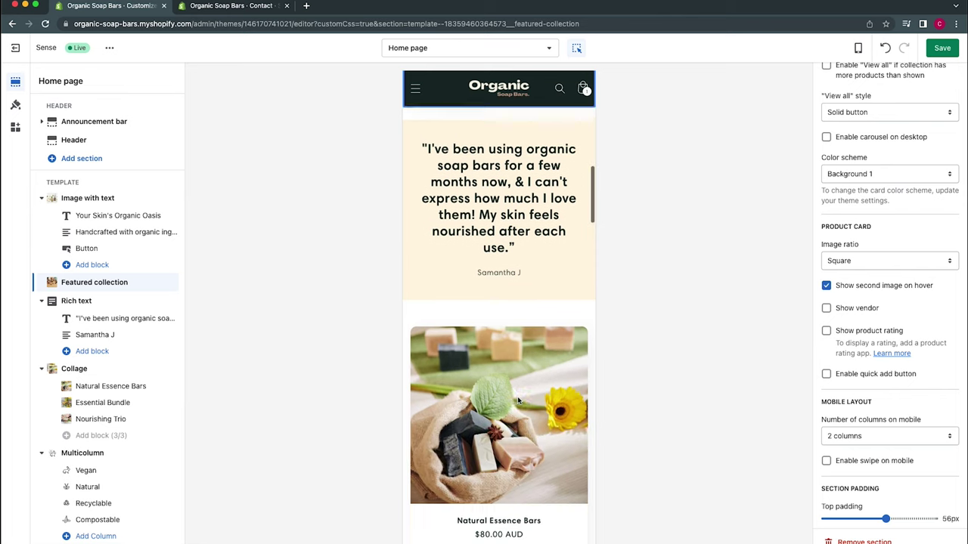
pyautogui.scroll(-15, 517, 396)
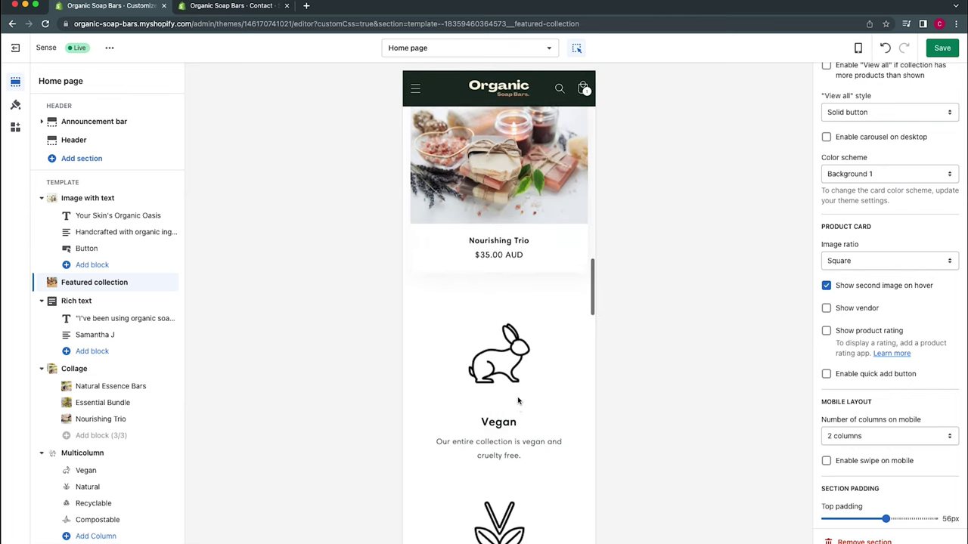
pyautogui.scroll(-20, 518, 401)
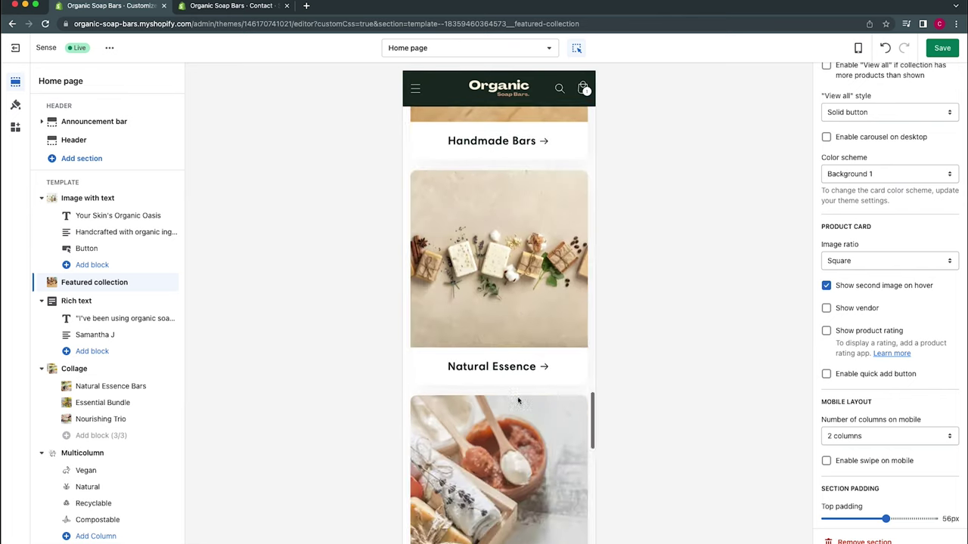
pyautogui.scroll(-15, 518, 400)
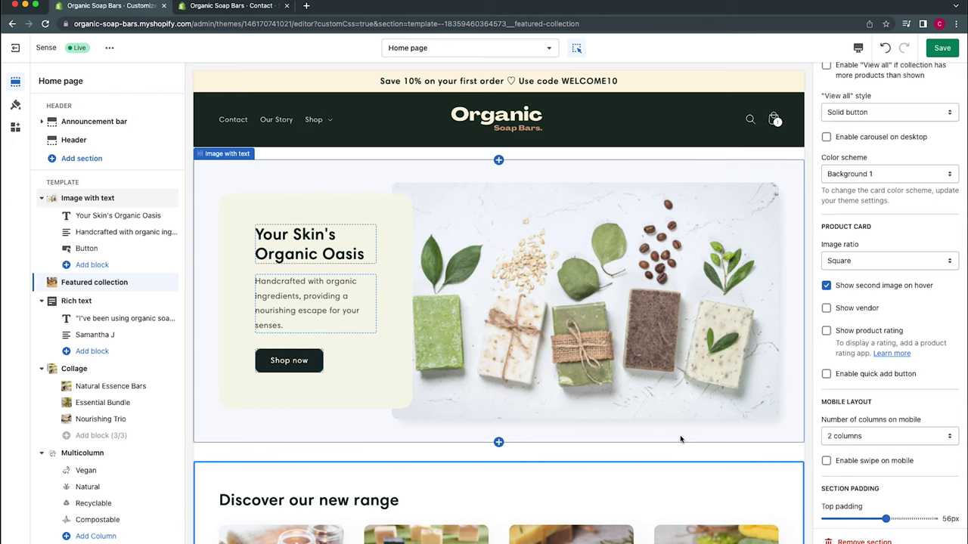
pyautogui.click(942, 47)
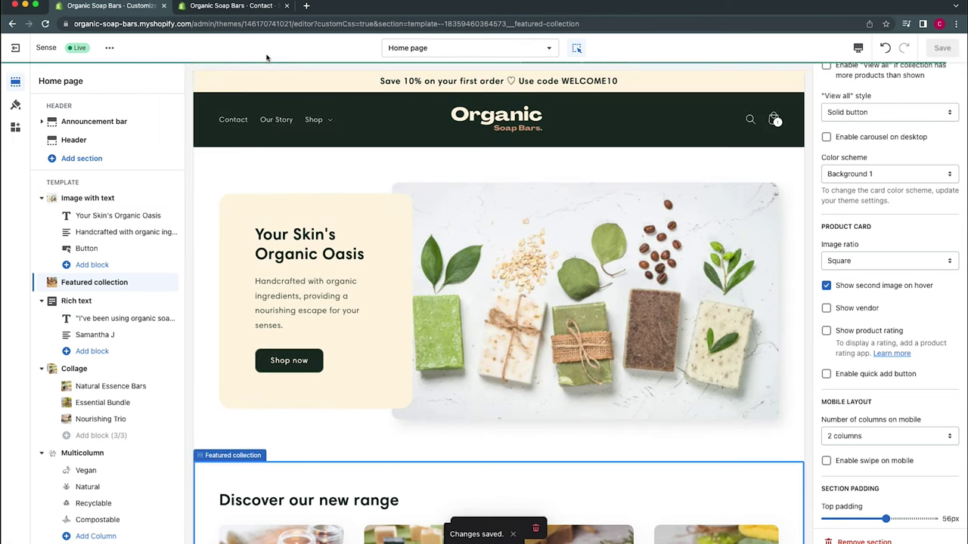
# - Switch to the store admin and open the store's Payments settings
pyautogui.click(228, 6)
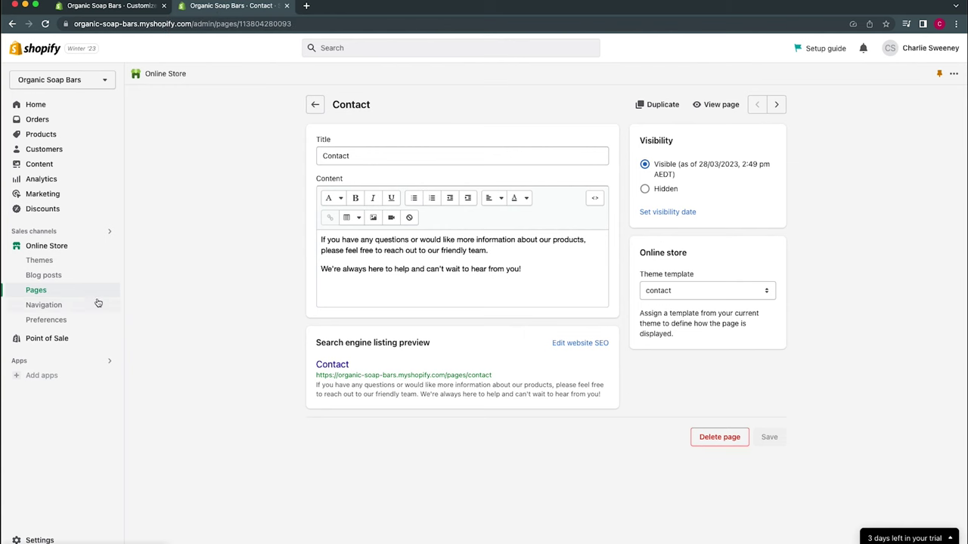
pyautogui.click(39, 540)
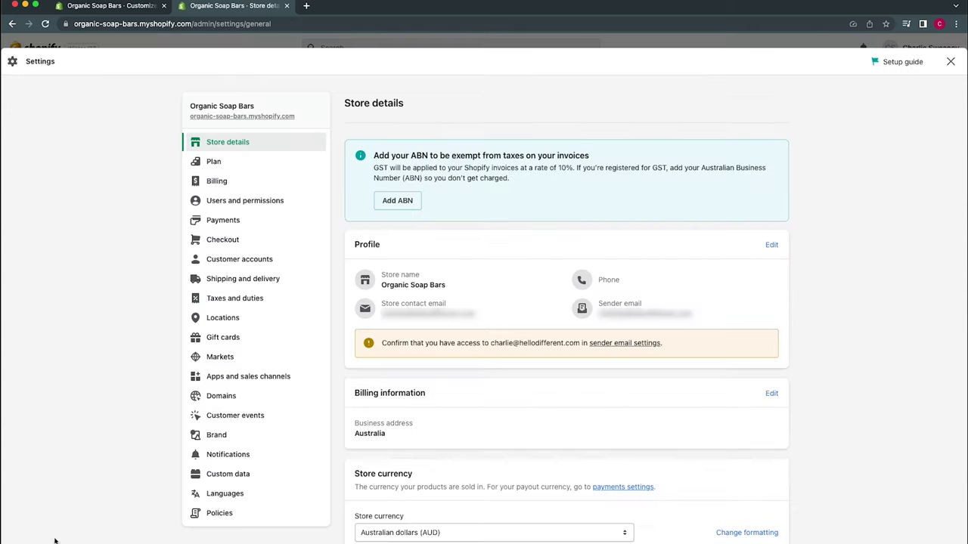
pyautogui.click(269, 219)
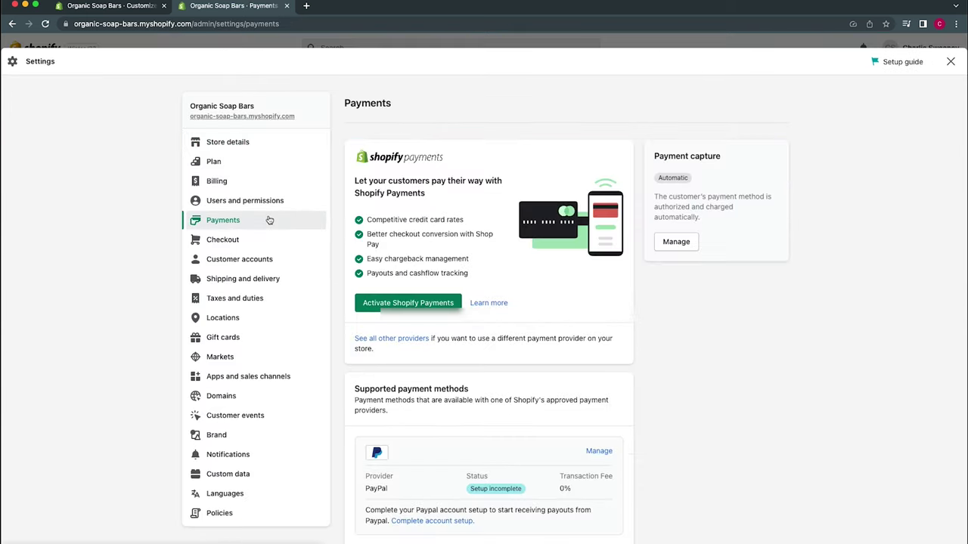
# - View the Shopify Payments setup dialog in the Payments settings
pyautogui.click(415, 306)
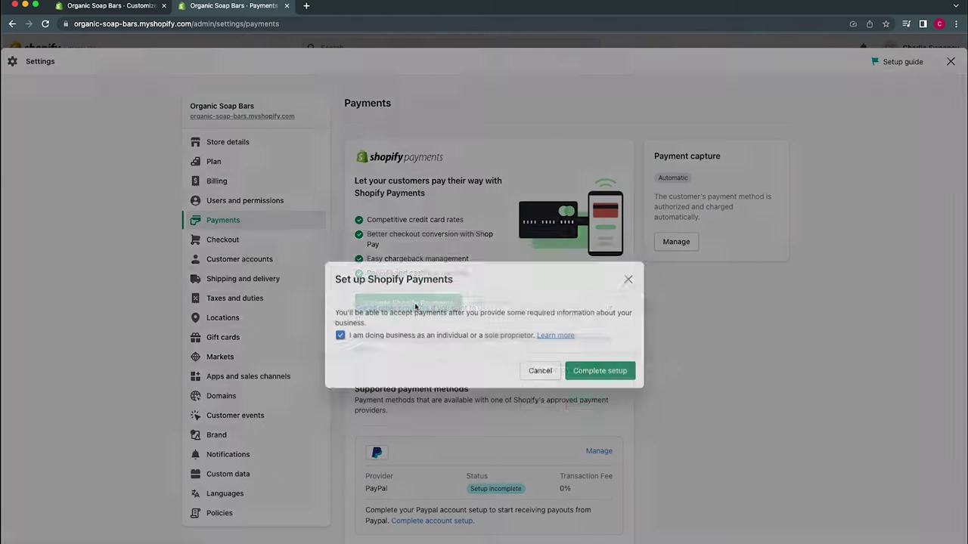
pyautogui.press('Escape')
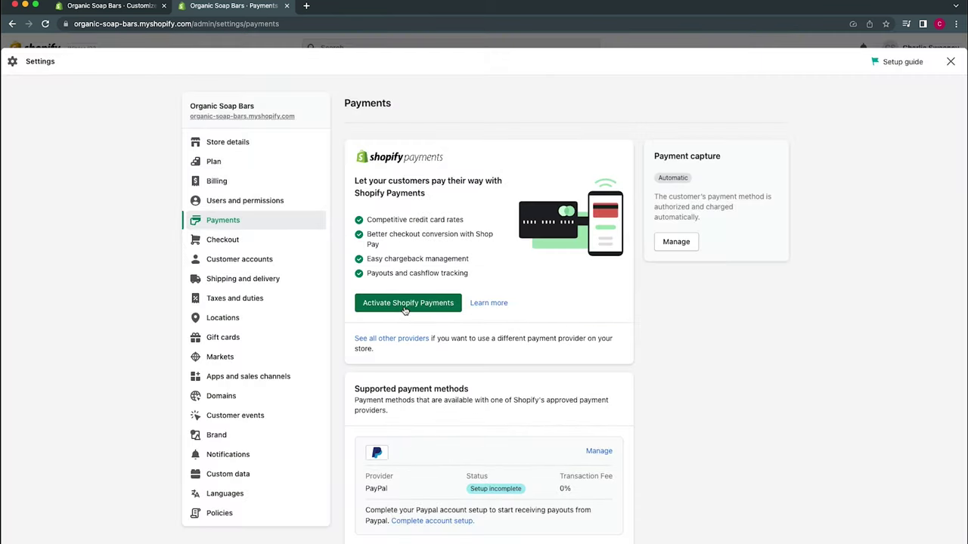
pyautogui.click(405, 309)
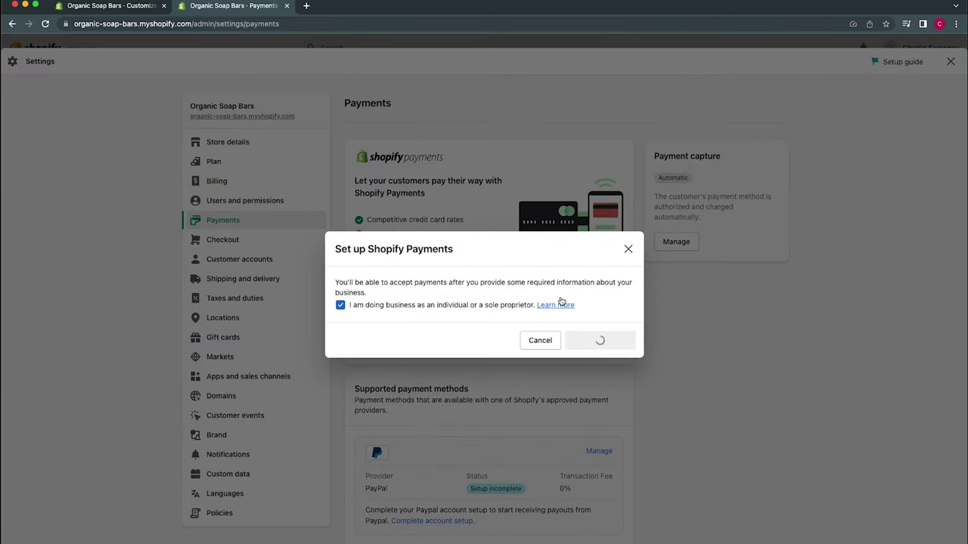
# - Look over the PayPal Express Checkout management page, and open the page for adding payment methods
pyautogui.scroll(-3, 562, 437)
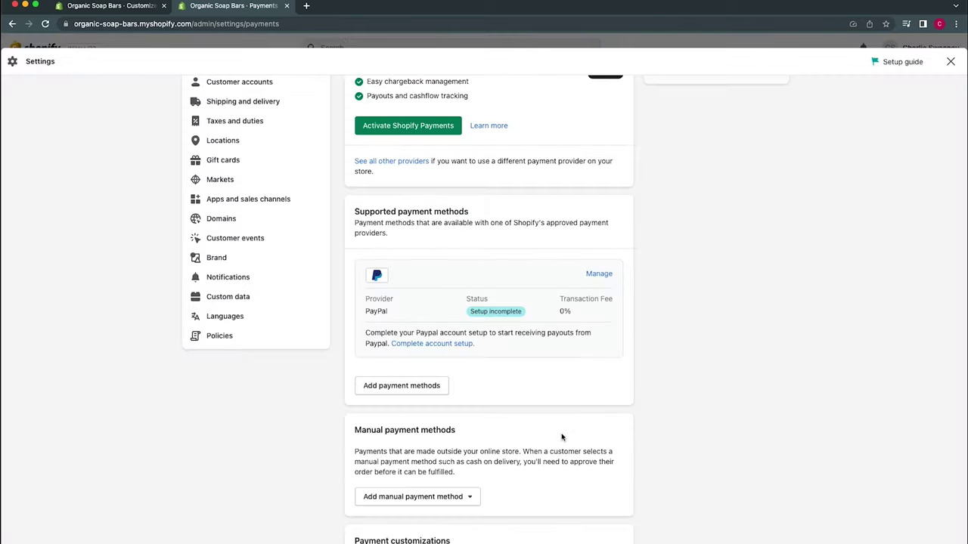
pyautogui.scroll(-1, 562, 436)
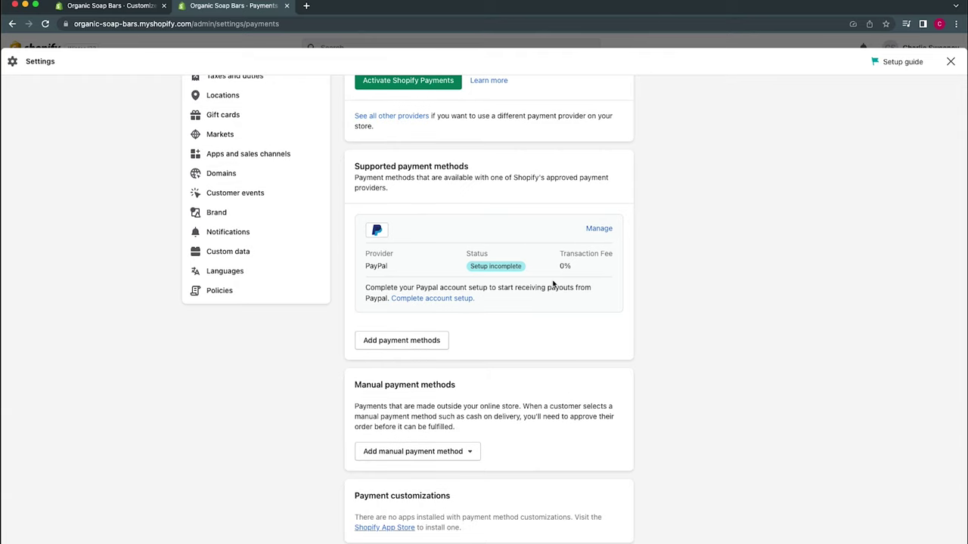
pyautogui.click(599, 229)
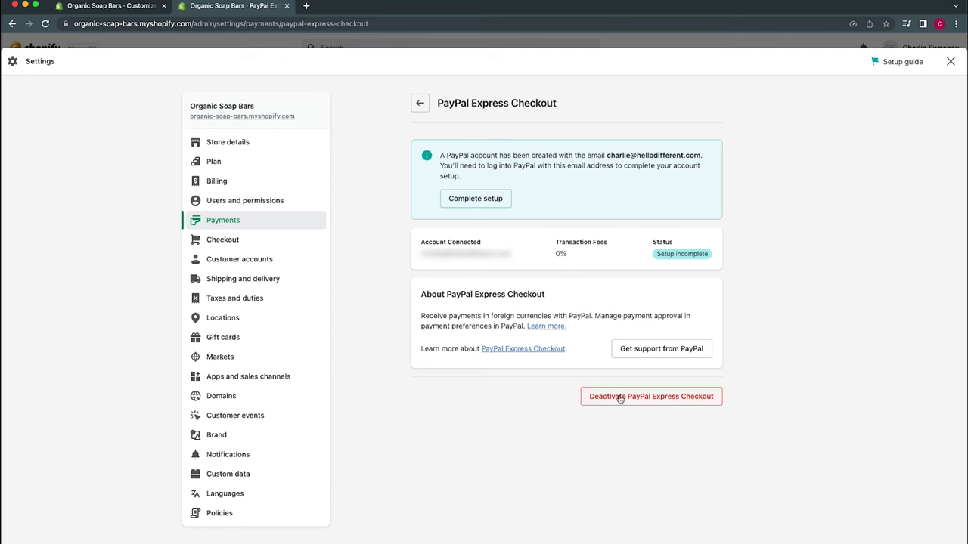
pyautogui.click(420, 104)
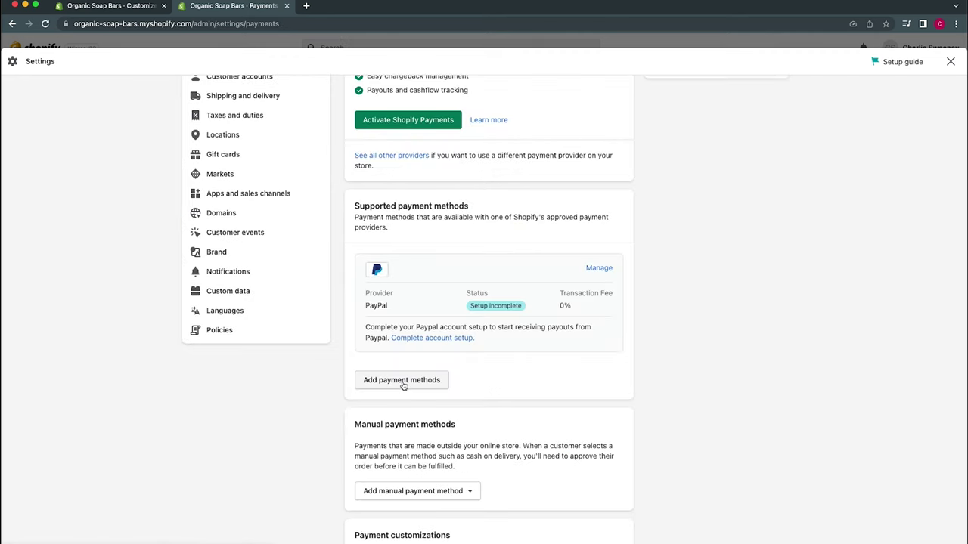
pyautogui.click(404, 385)
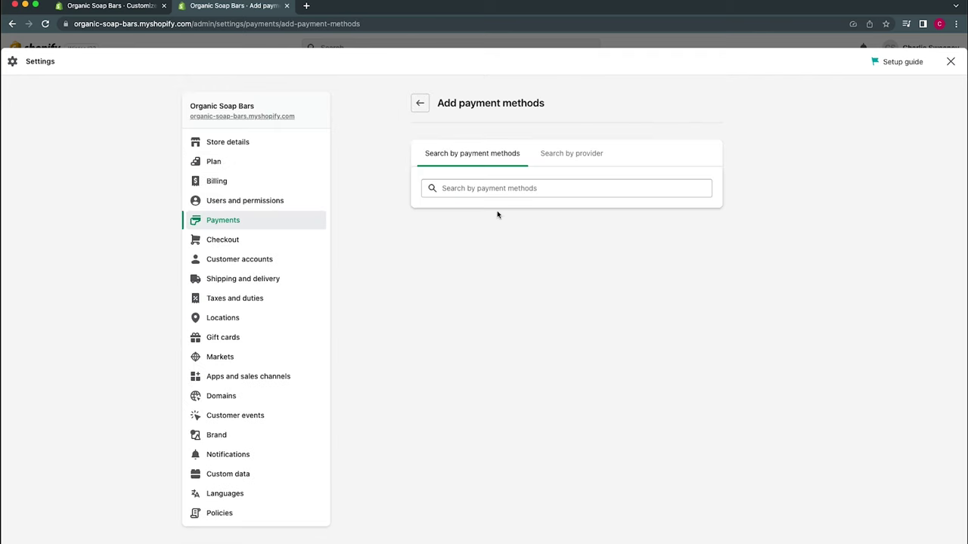
# - Browse the payment providers offered when searching by provider, and return to the Payments settings
pyautogui.click(559, 153)
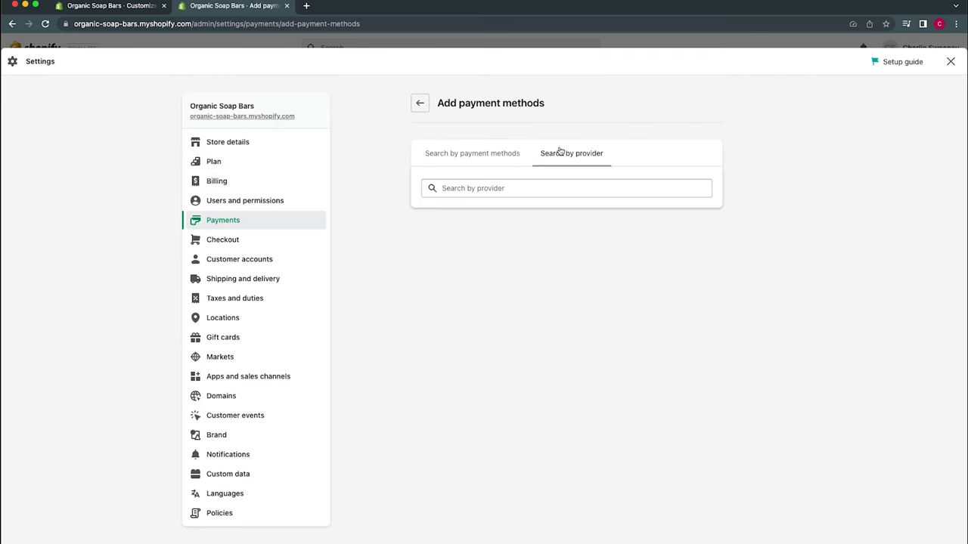
pyautogui.click(548, 189)
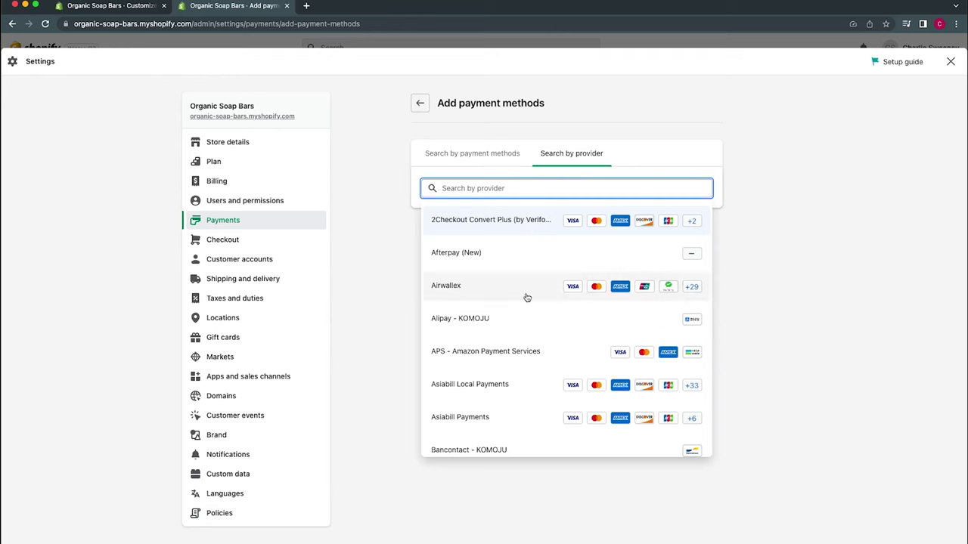
pyautogui.scroll(-5, 525, 297)
pyautogui.scroll(5, 525, 297)
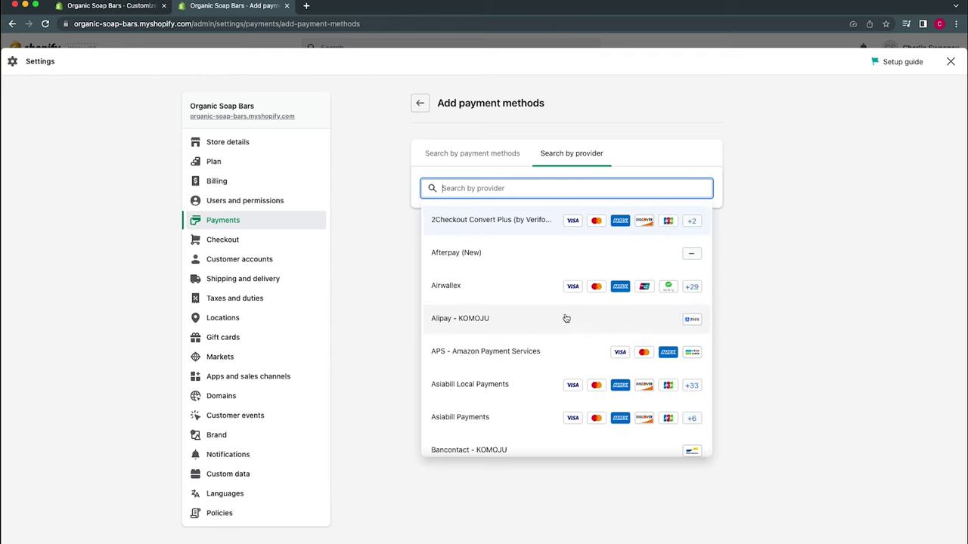
pyautogui.scroll(-1, 560, 302)
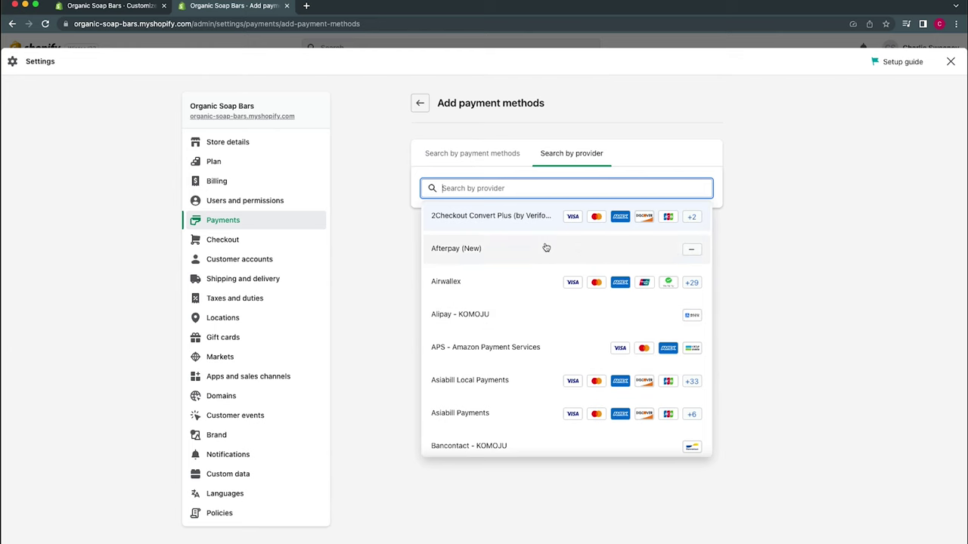
pyautogui.scroll(1, 575, 251)
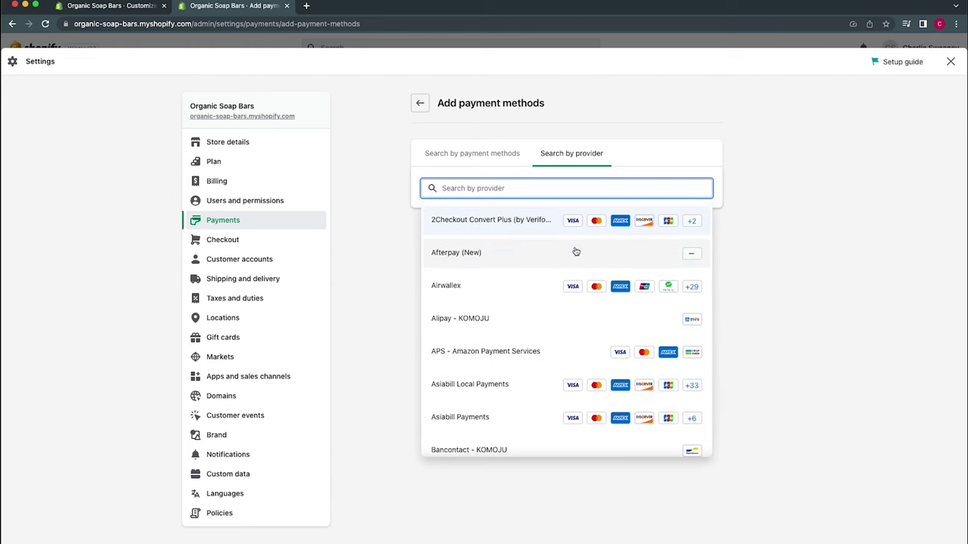
pyautogui.scroll(-10, 575, 251)
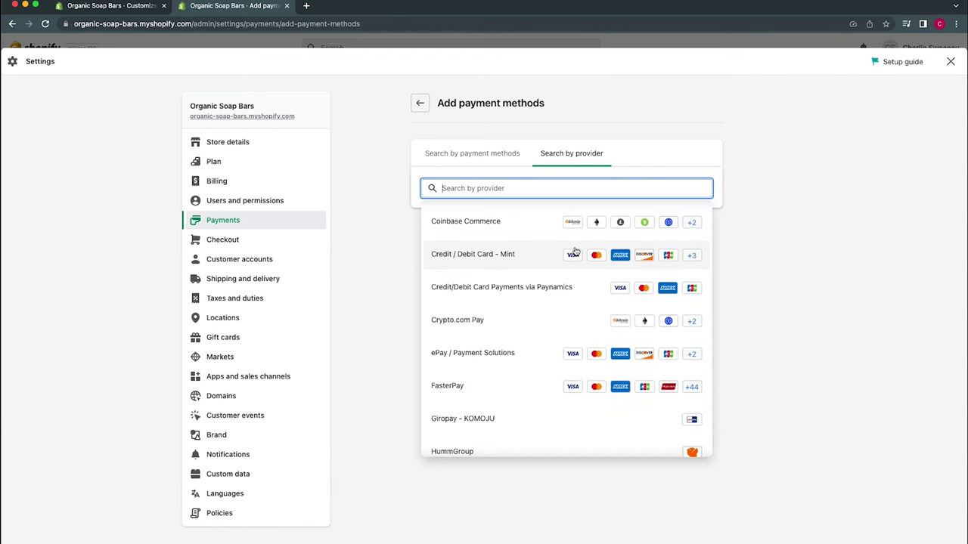
pyautogui.scroll(-4, 576, 251)
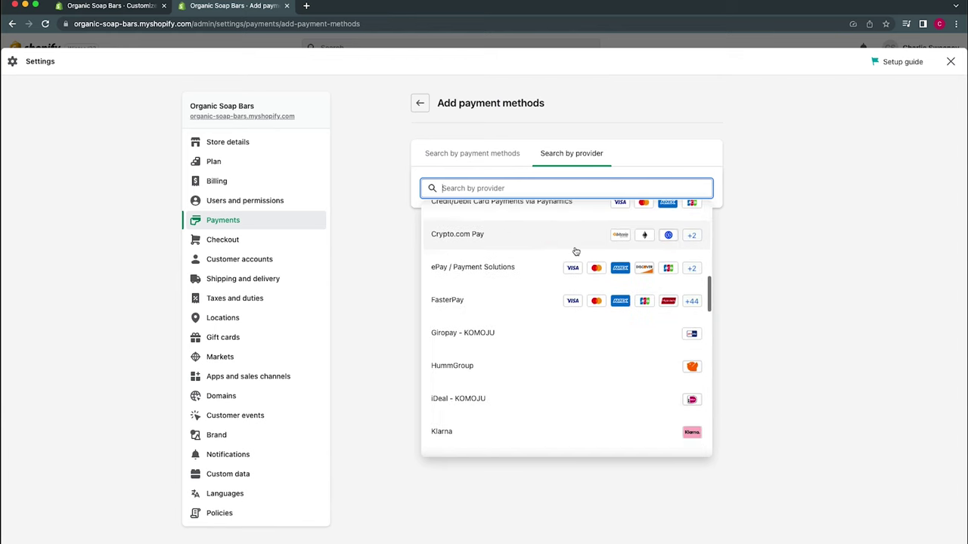
pyautogui.scroll(-2, 575, 251)
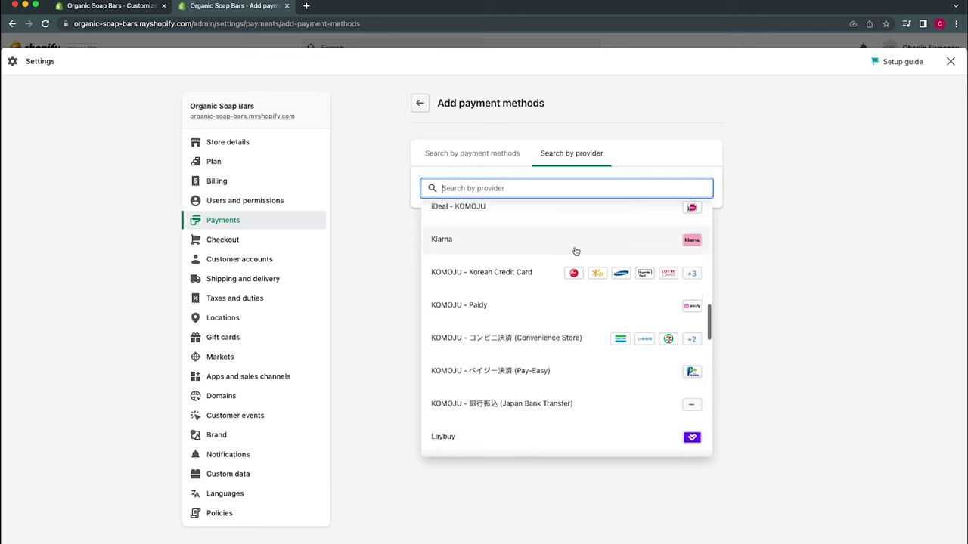
pyautogui.click(458, 175)
pyautogui.click(419, 103)
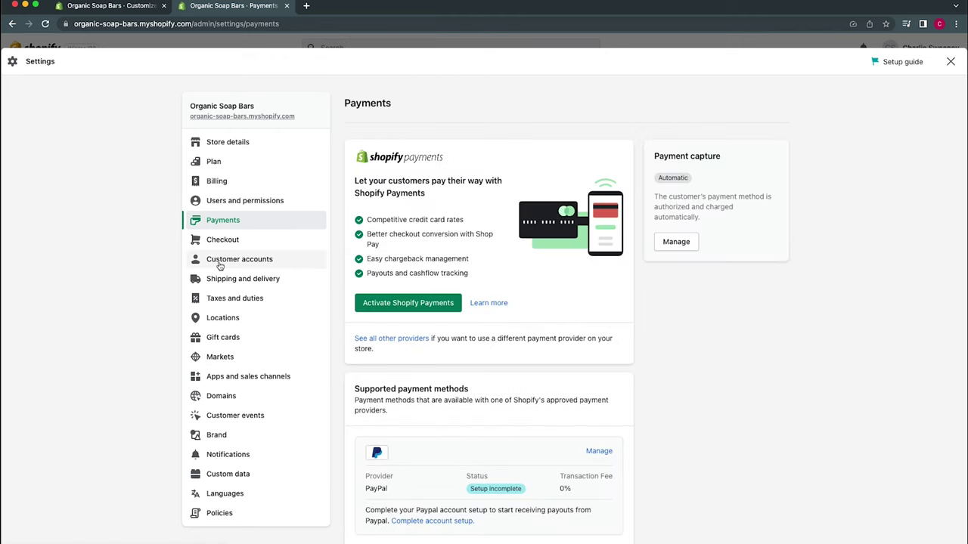
# - Open the Shipping and delivery settings and manage the General shipping rates profile
pyautogui.click(303, 285)
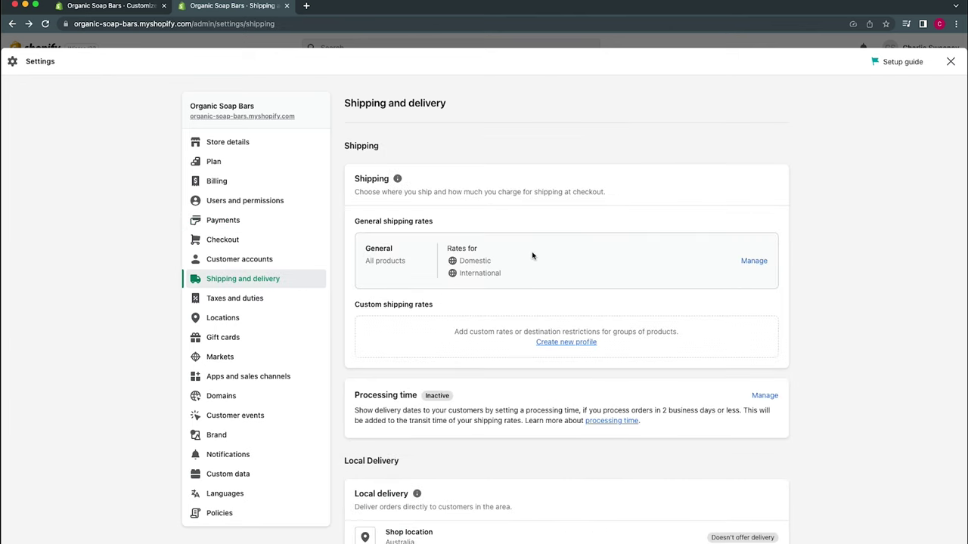
pyautogui.doubleClick(474, 261)
pyautogui.doubleClick(476, 273)
pyautogui.click(590, 282)
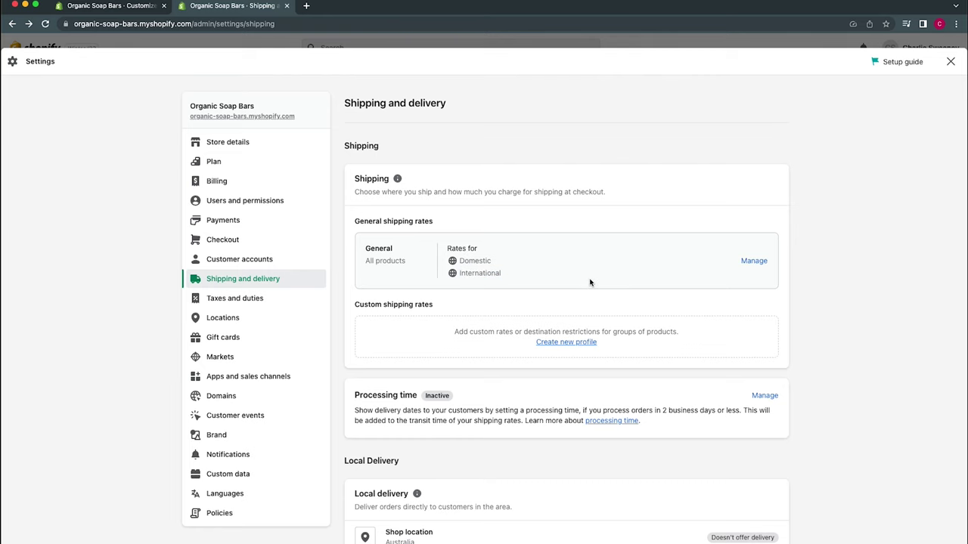
pyautogui.click(754, 261)
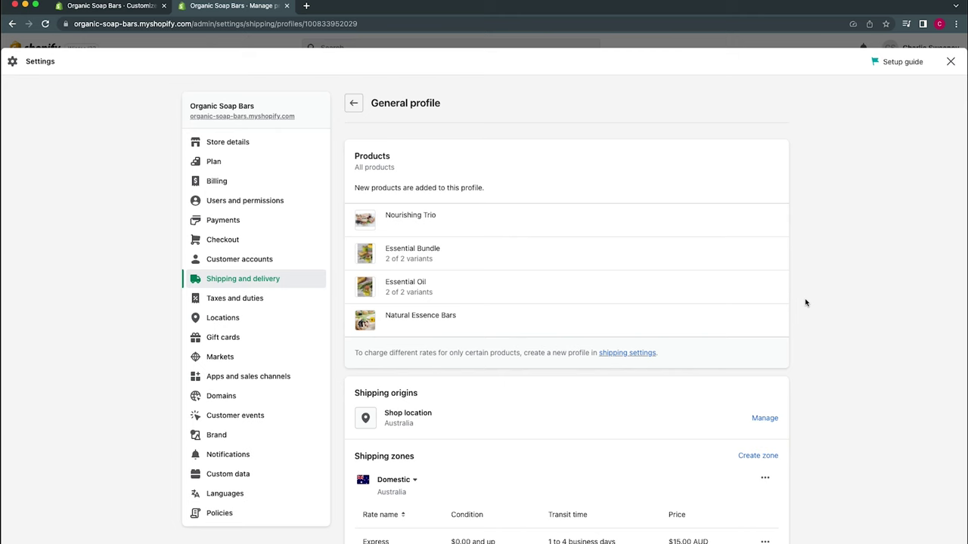
# - Delete both Standard rates from the Domestic shipping zone of the General profile
pyautogui.scroll(-5, 805, 302)
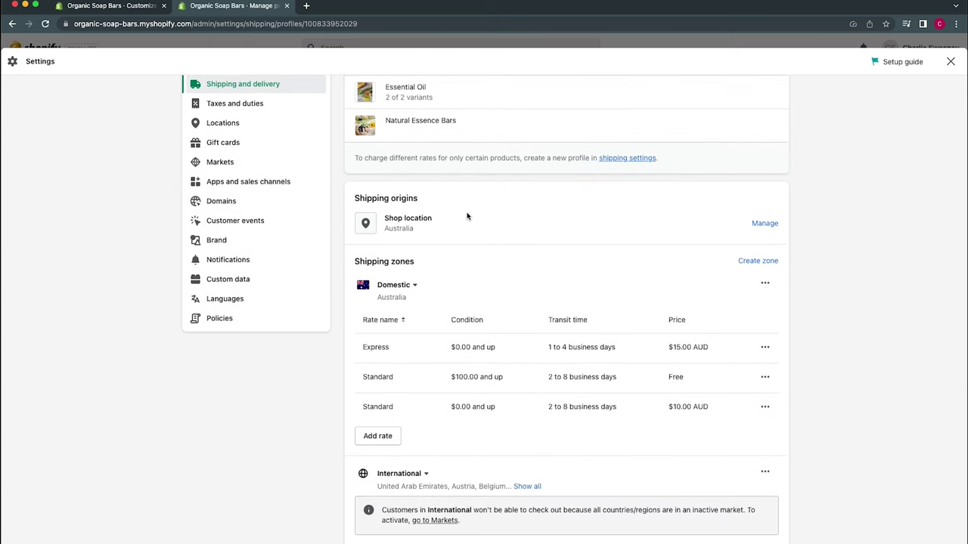
pyautogui.scroll(-2, 428, 300)
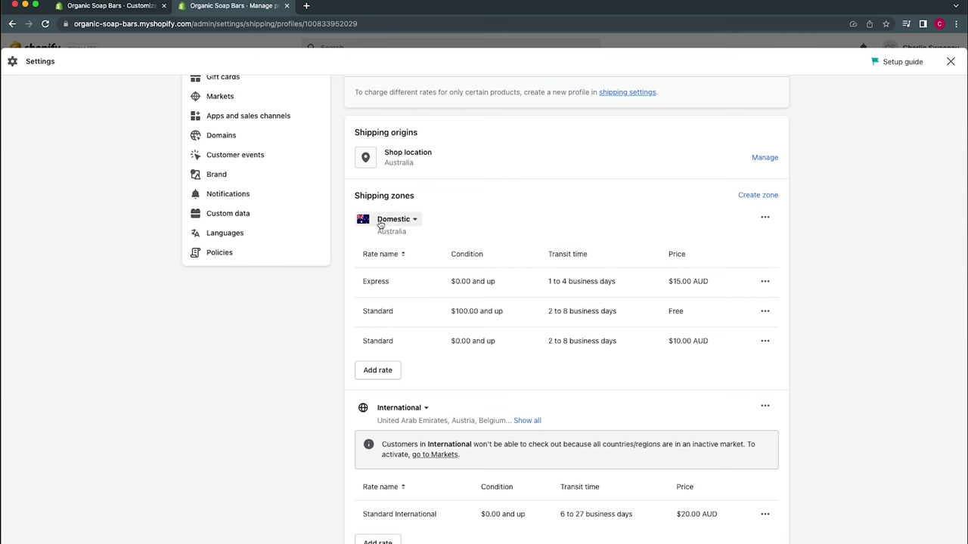
pyautogui.scroll(-1, 410, 306)
pyautogui.scroll(-2, 410, 305)
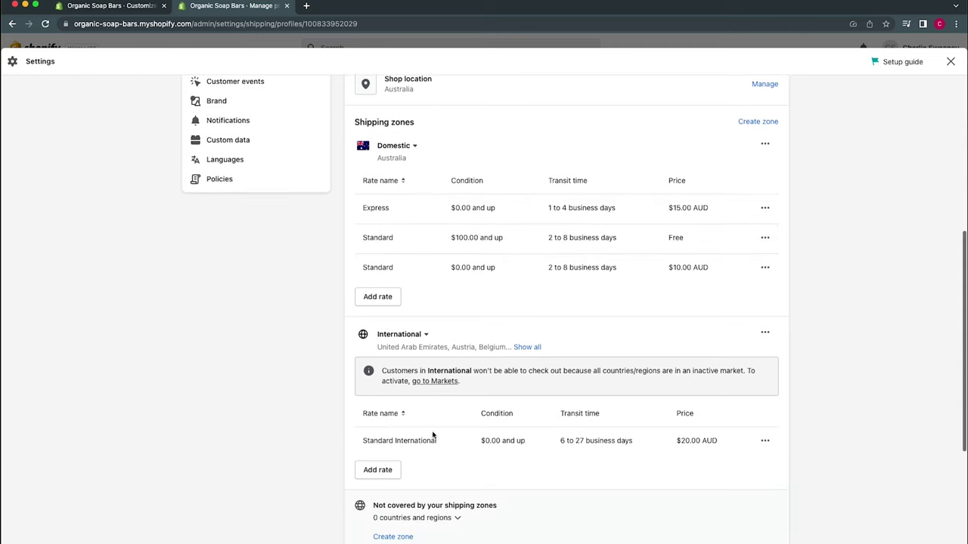
pyautogui.scroll(2, 416, 437)
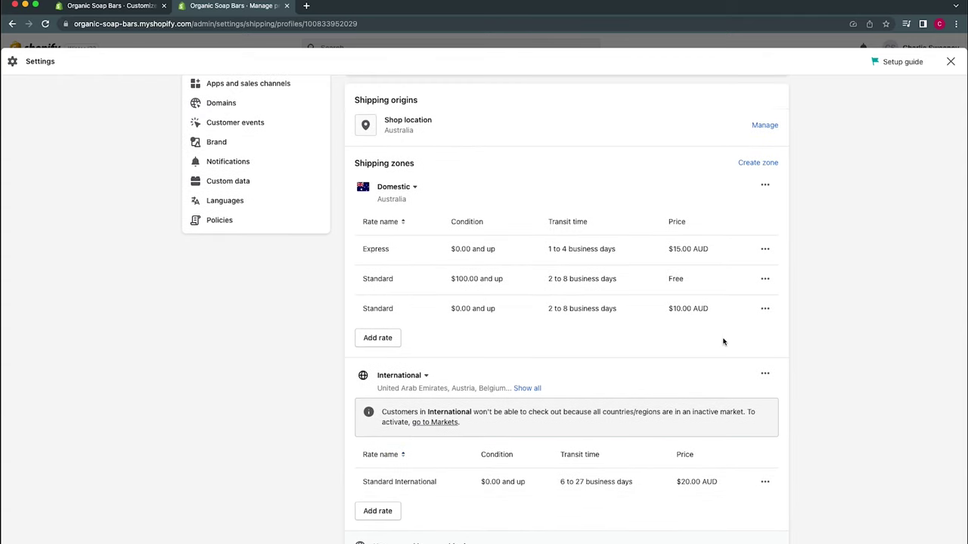
pyautogui.click(765, 309)
pyautogui.click(745, 354)
pyautogui.click(765, 280)
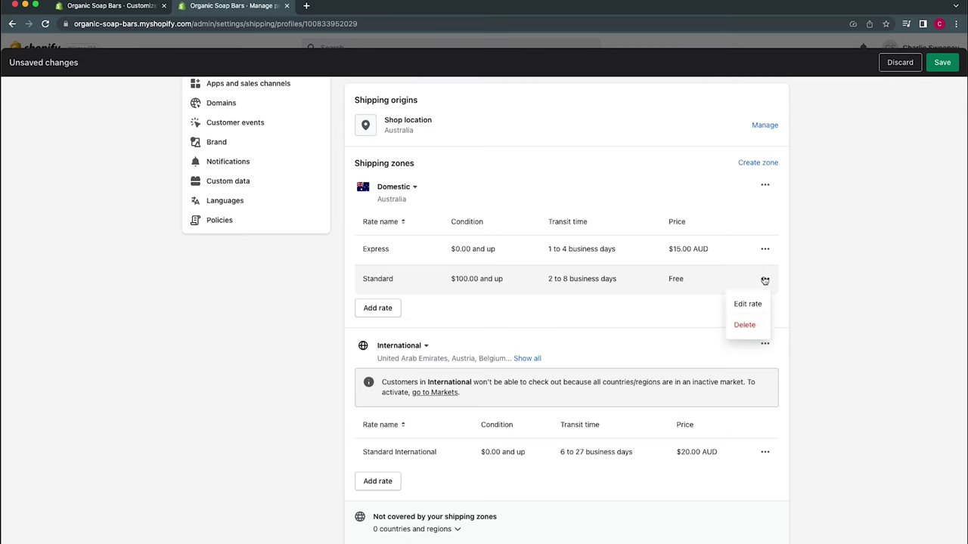
pyautogui.click(761, 326)
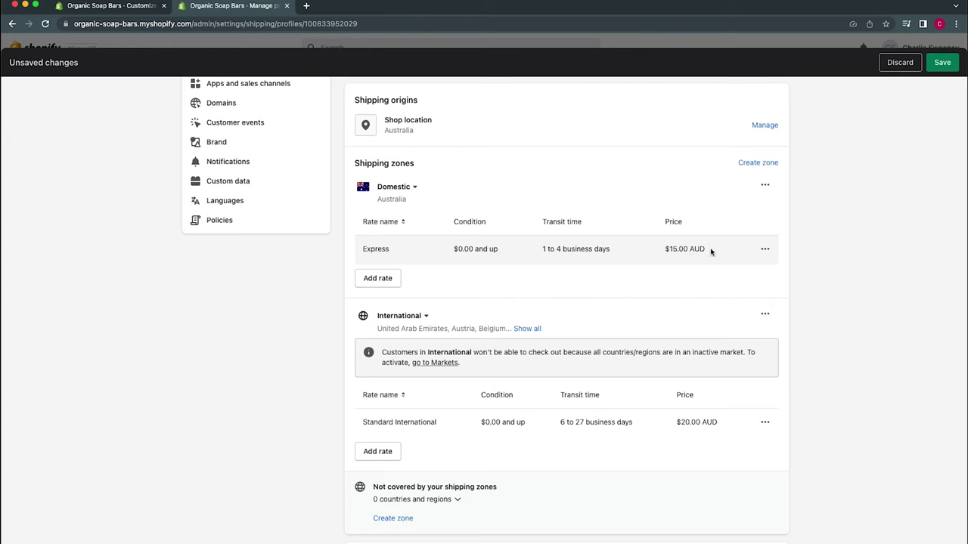
# - Edit the Domestic zone's Express rate and set its price to 0.00 so shipping is free
pyautogui.click(765, 249)
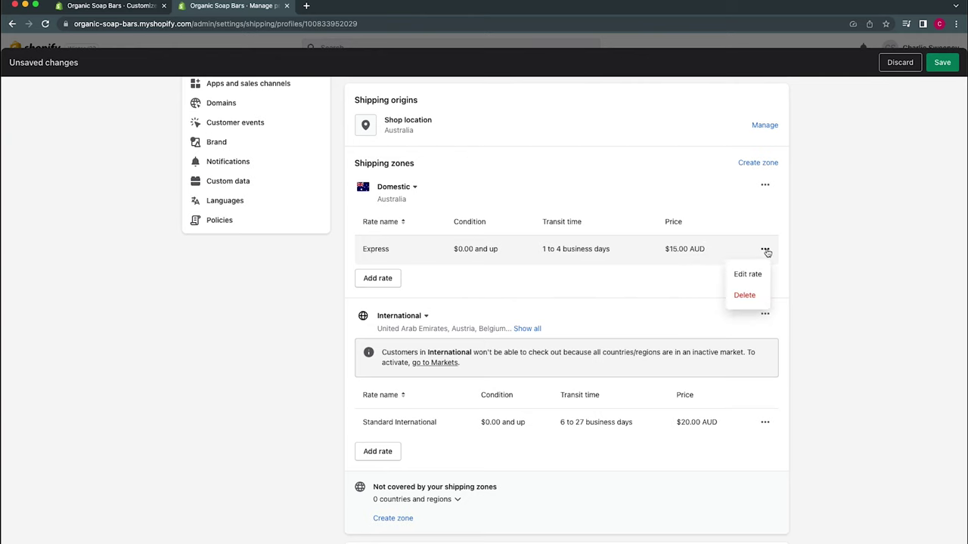
pyautogui.click(746, 275)
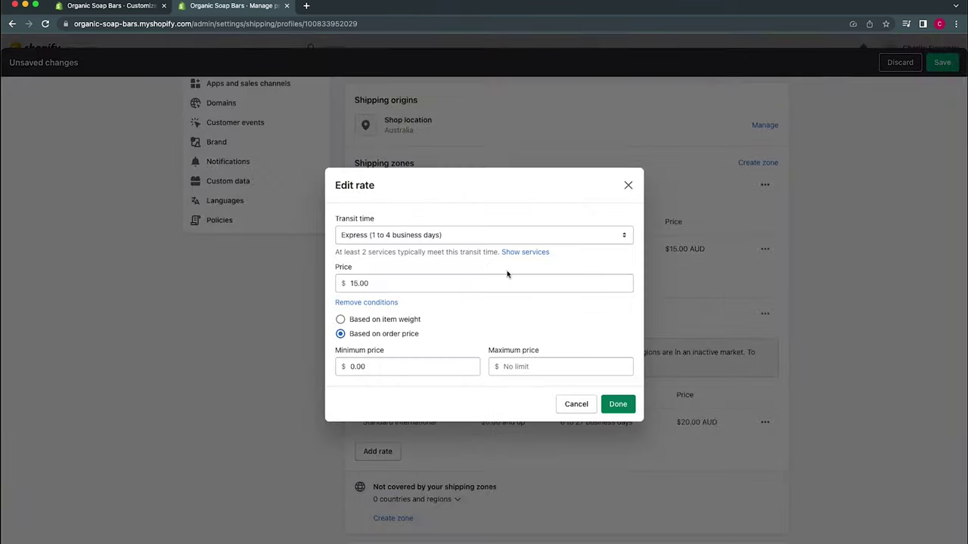
pyautogui.click(441, 284)
pyautogui.doubleClick(440, 284)
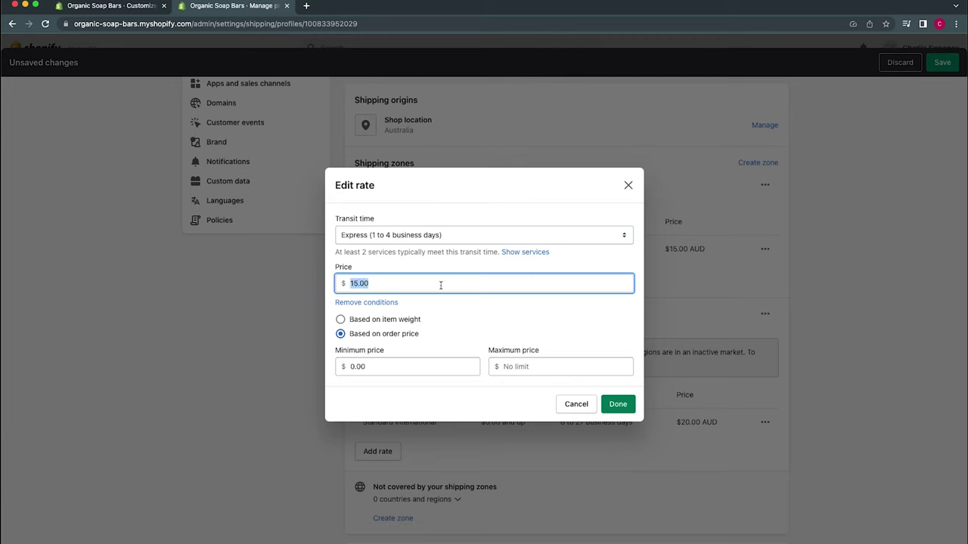
pyautogui.write('0')
pyautogui.click(483, 316)
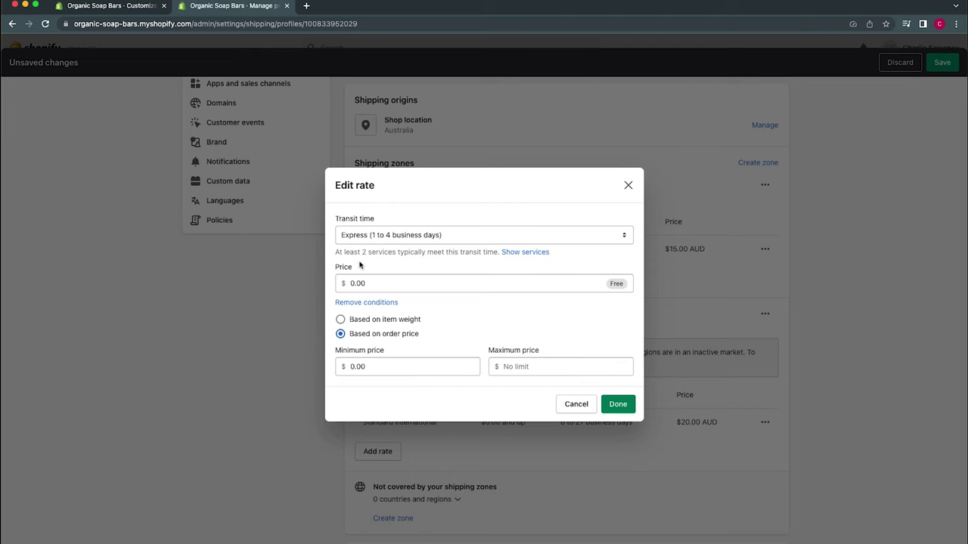
pyautogui.click(618, 404)
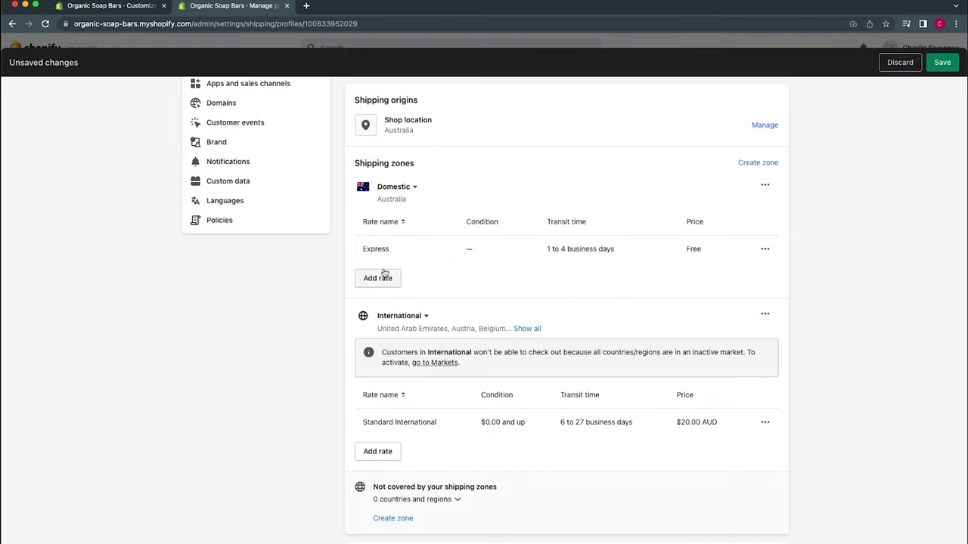
# - Examine the item weight and order price conditions available for the Domestic Express rate, and cancel the edit
pyautogui.click(765, 250)
pyautogui.click(745, 270)
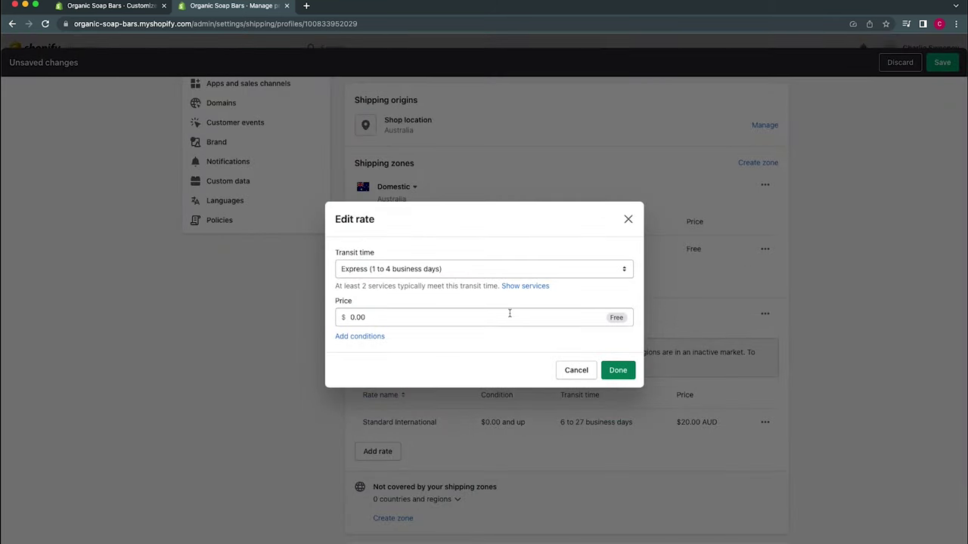
pyautogui.click(510, 313)
pyautogui.click(359, 337)
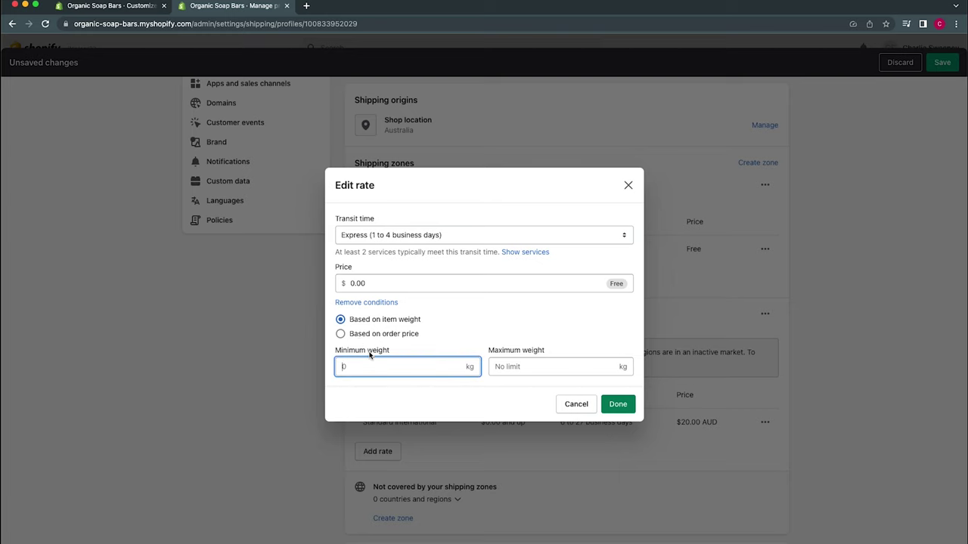
pyautogui.click(381, 335)
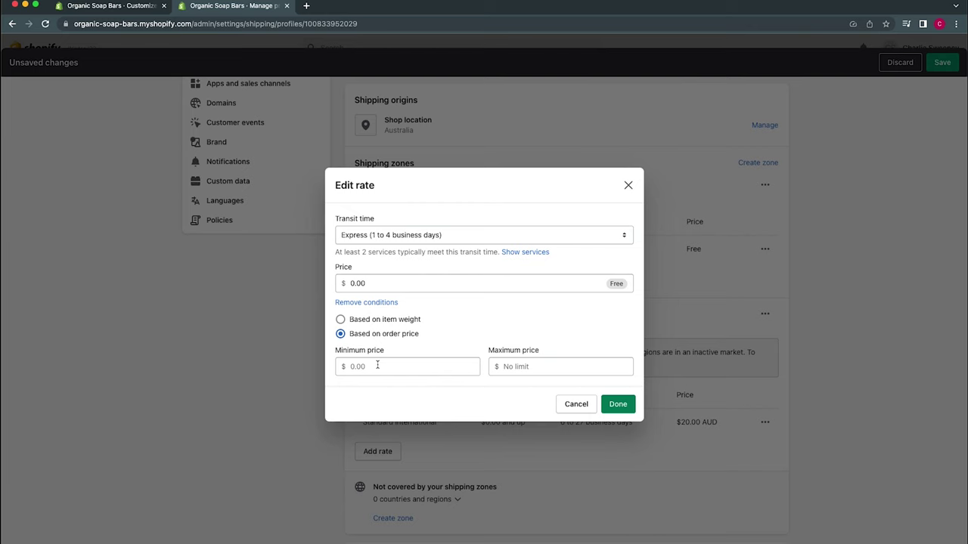
pyautogui.click(542, 366)
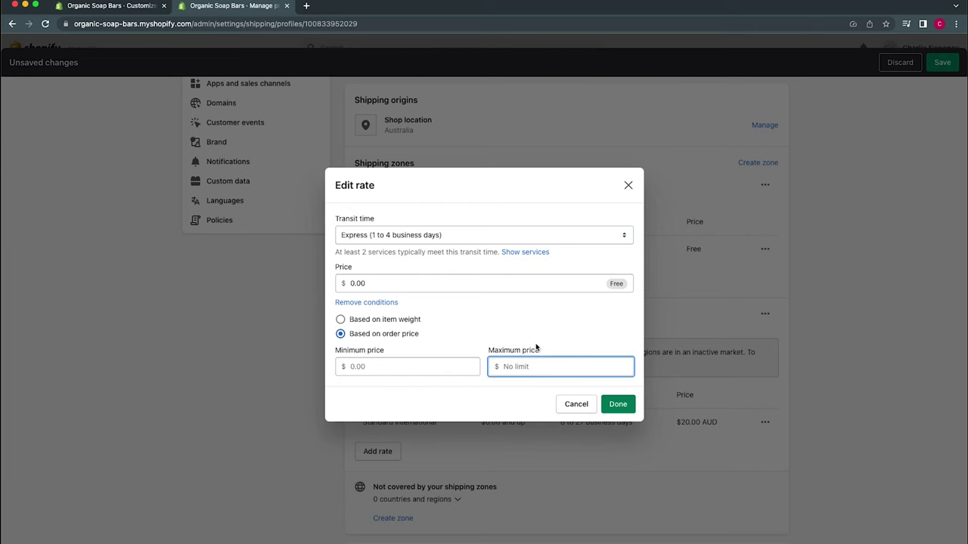
pyautogui.click(529, 341)
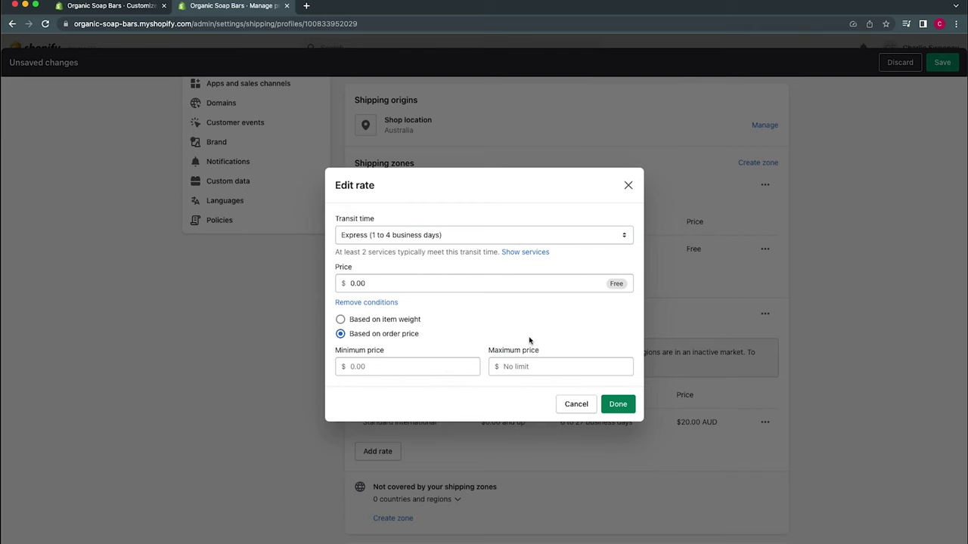
pyautogui.click(578, 402)
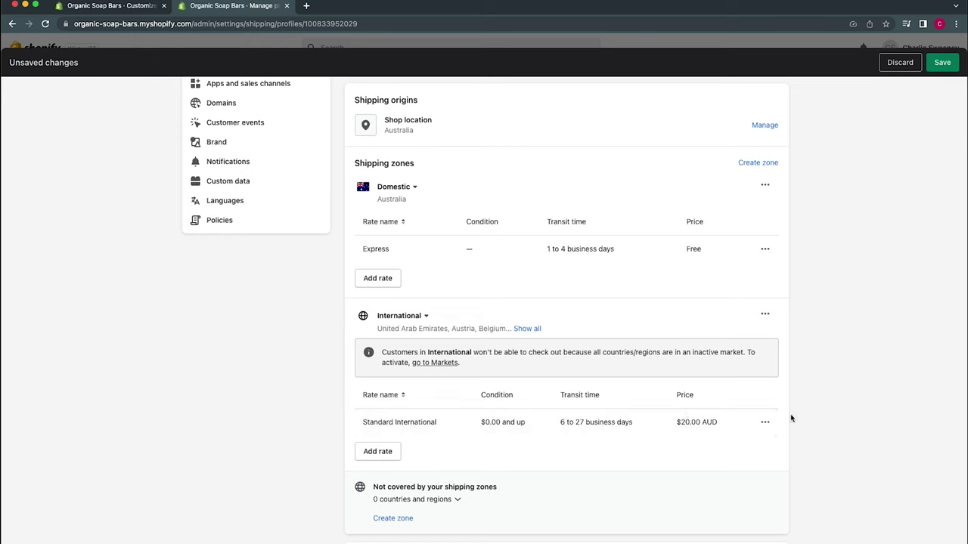
# - Check the Standard International rate and save the changes to the General shipping profile
pyautogui.moveTo(555, 424); pyautogui.dragTo(737, 423)
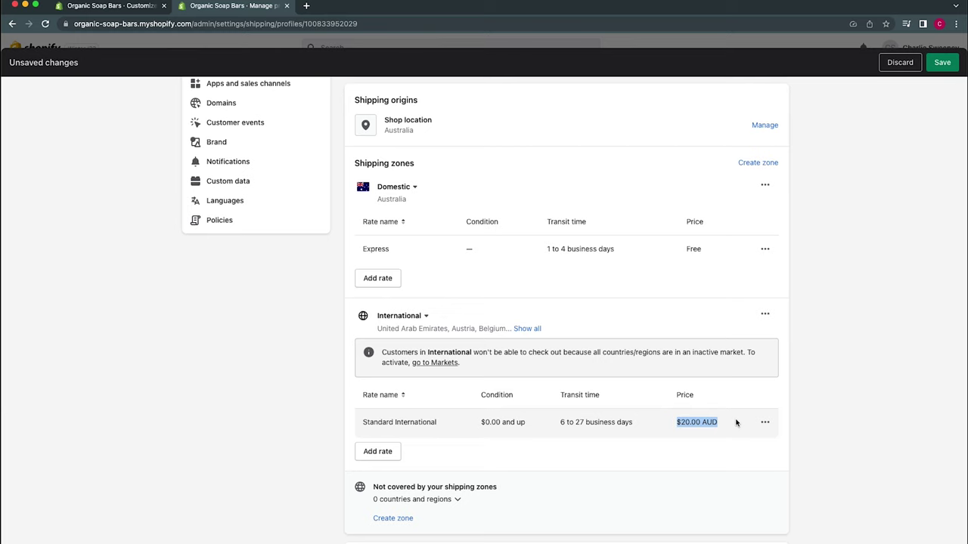
pyautogui.scroll(-2, 735, 423)
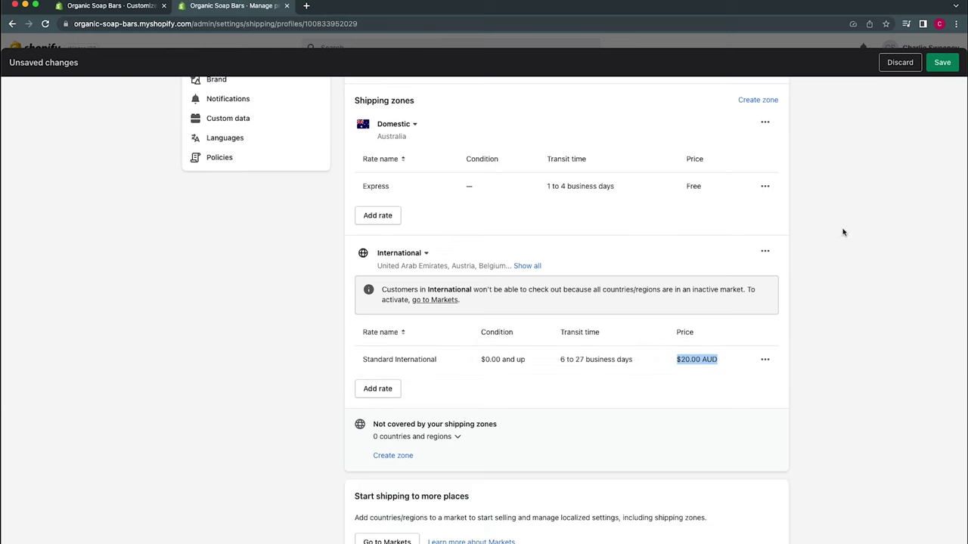
pyautogui.click(943, 62)
# - In the Domains settings, check whether organicsoapbars.com and organicsoapbars.co can be bought as a new domain, and return to the domain list
pyautogui.scroll(3, 804, 476)
pyautogui.scroll(5, 804, 477)
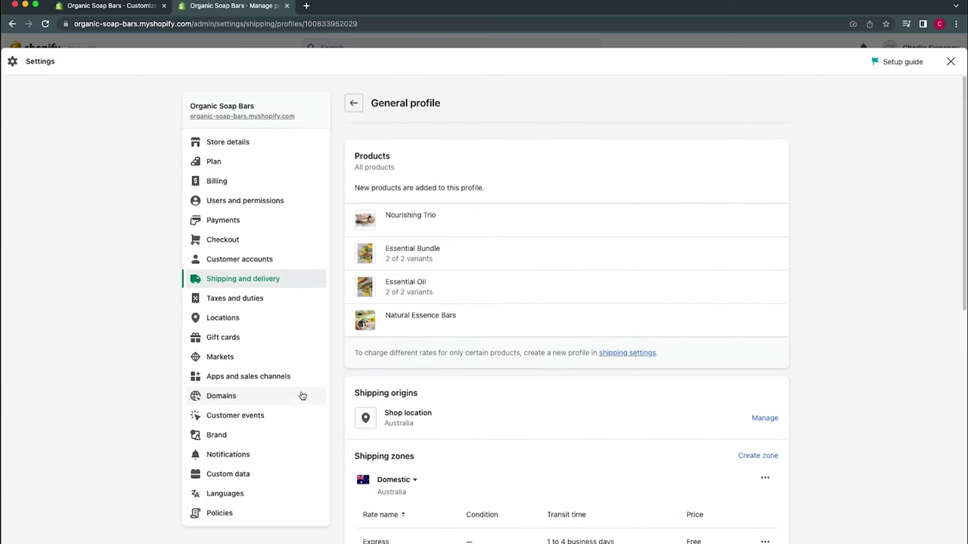
pyautogui.click(254, 395)
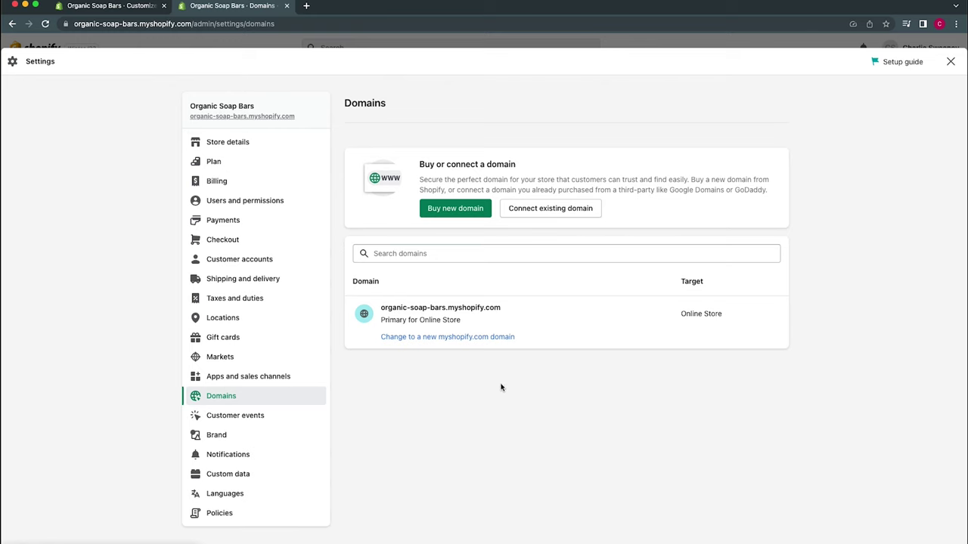
pyautogui.click(453, 213)
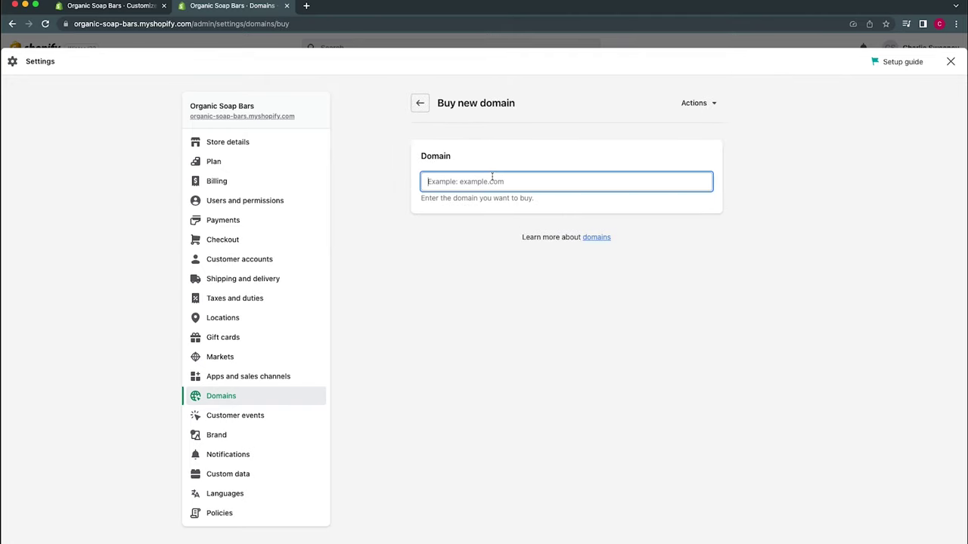
pyautogui.write('organics')
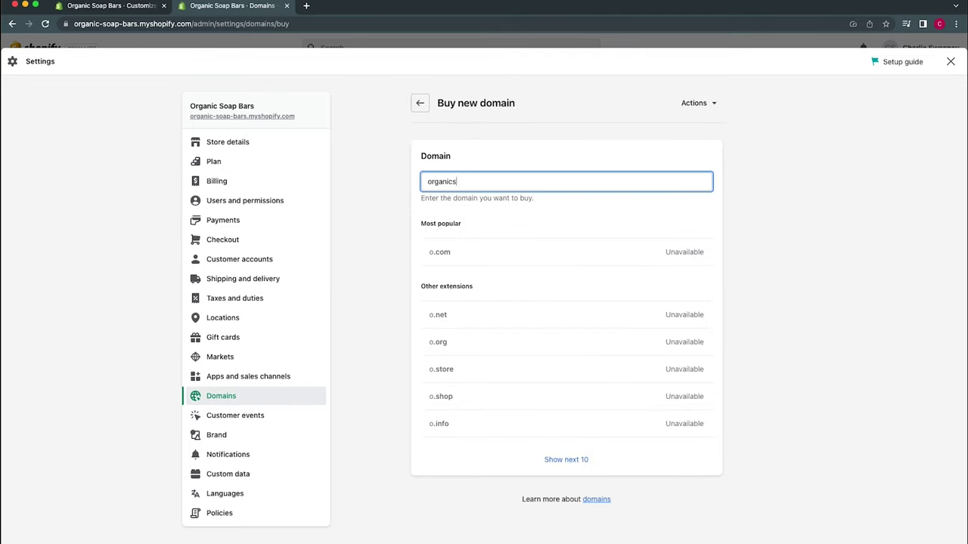
pyautogui.write('oapbars.com')
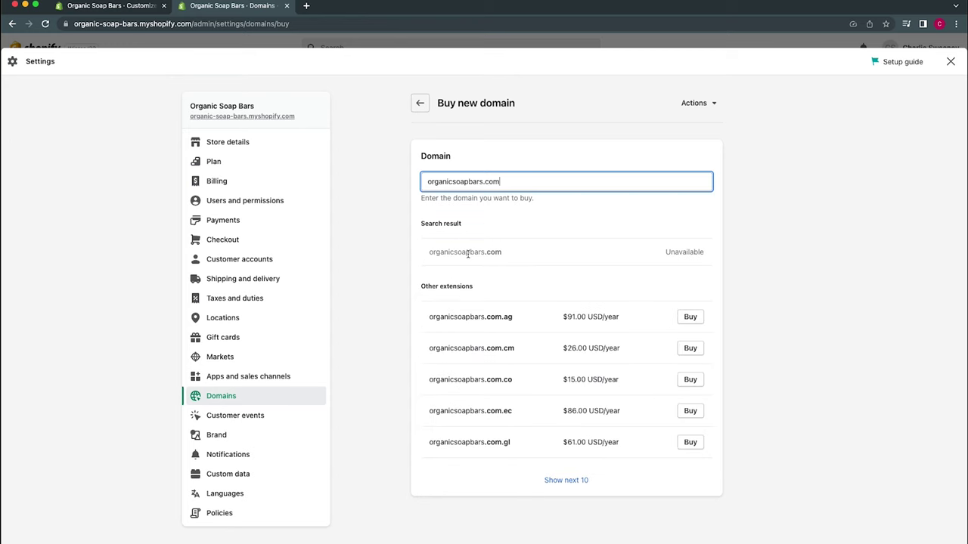
pyautogui.press('BackSpace')
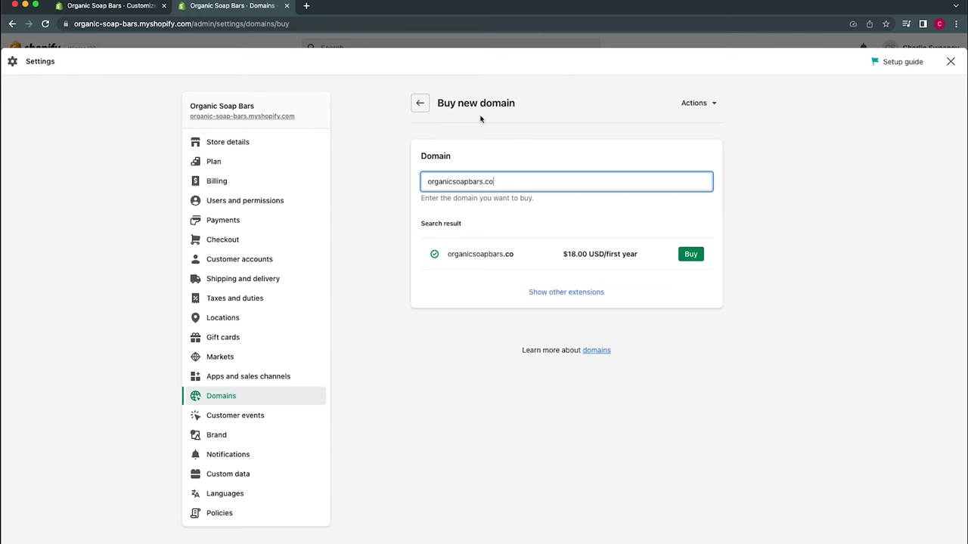
pyautogui.click(426, 104)
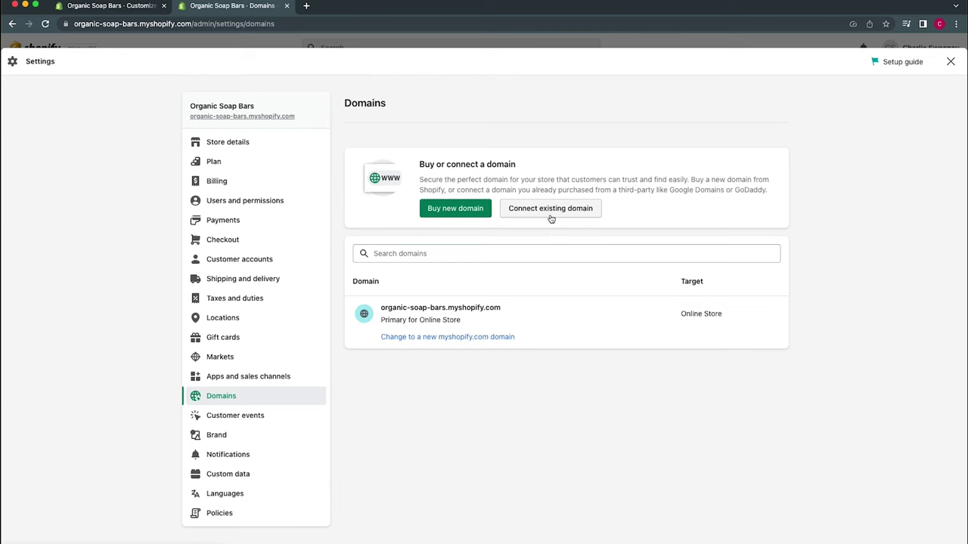
# - Look at the form for connecting an existing domain, and leave the store settings
pyautogui.click(550, 216)
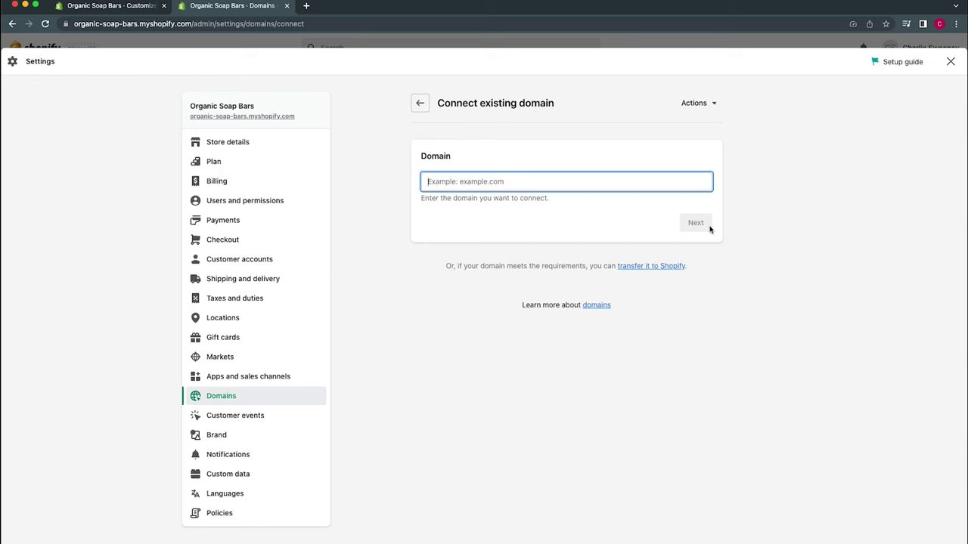
pyautogui.click(527, 154)
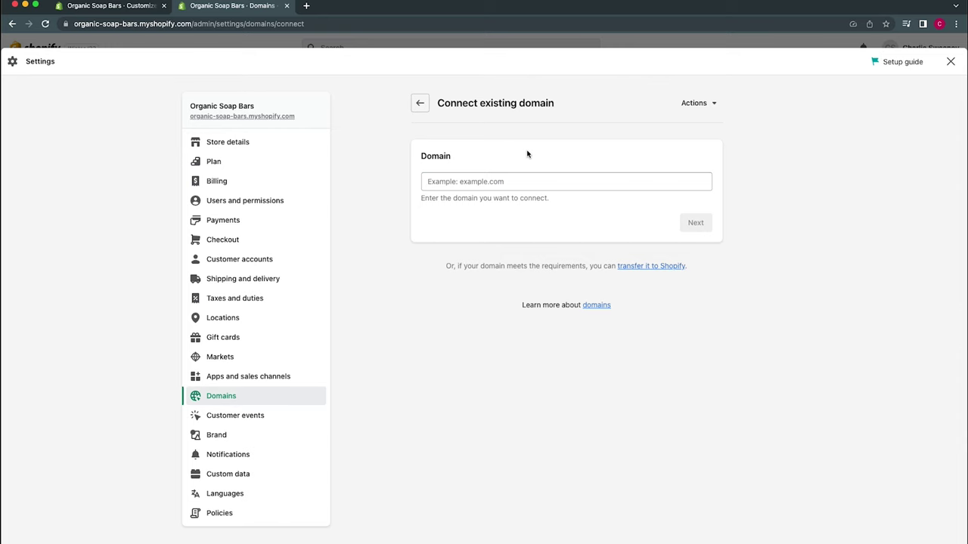
pyautogui.click(420, 103)
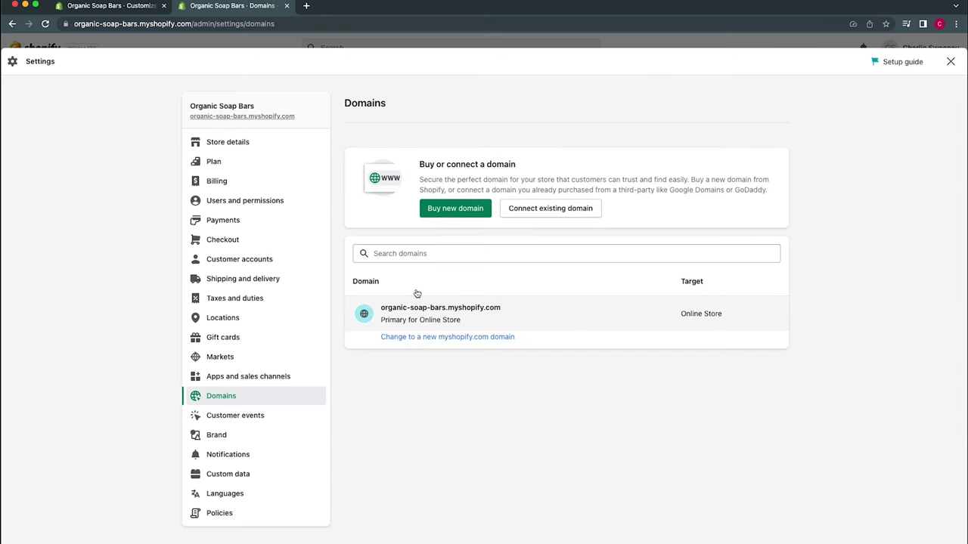
pyautogui.click(951, 61)
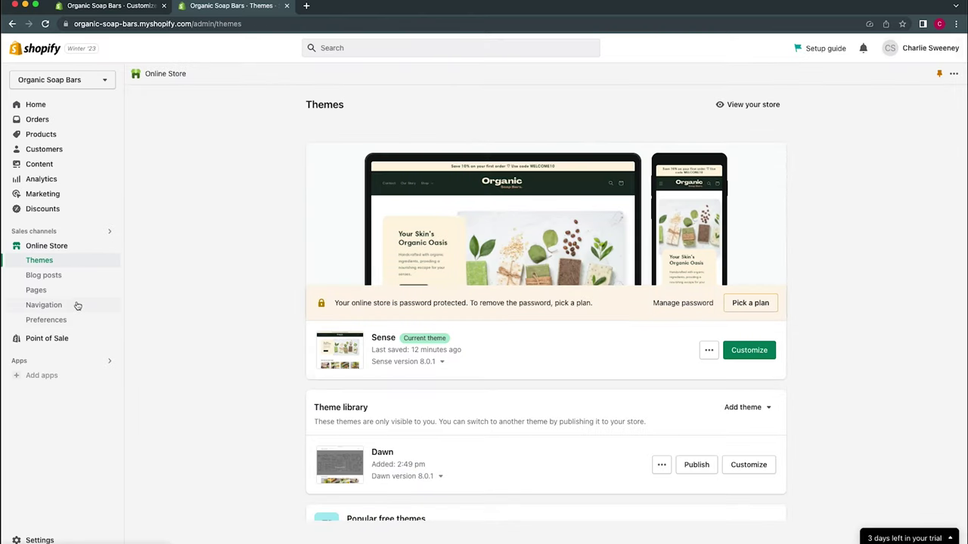
# - In the store preferences, enter homepage title "Organic Soap Bars" and meta description "Crafted with organic ingredients, providing a luxurious & nourishing escape for your senses."
pyautogui.click(81, 321)
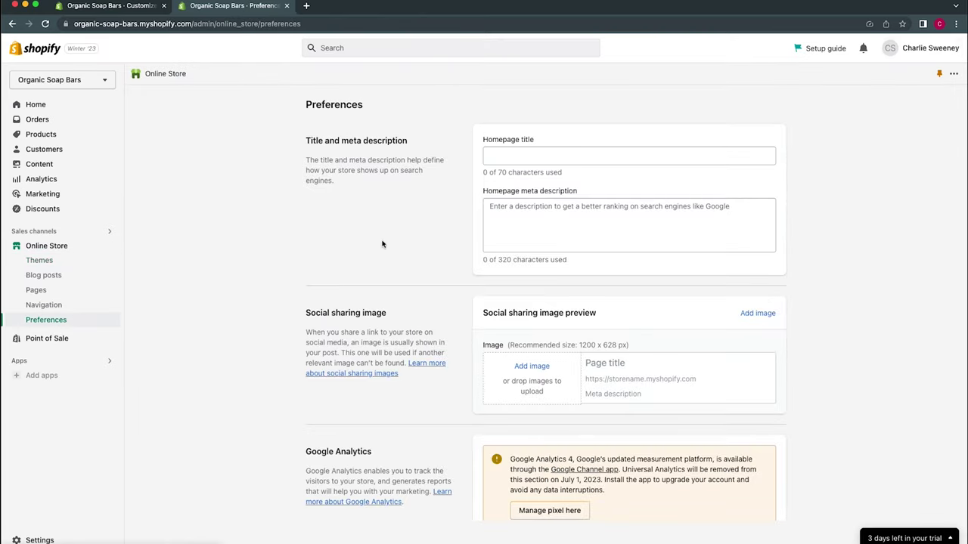
pyautogui.click(582, 160)
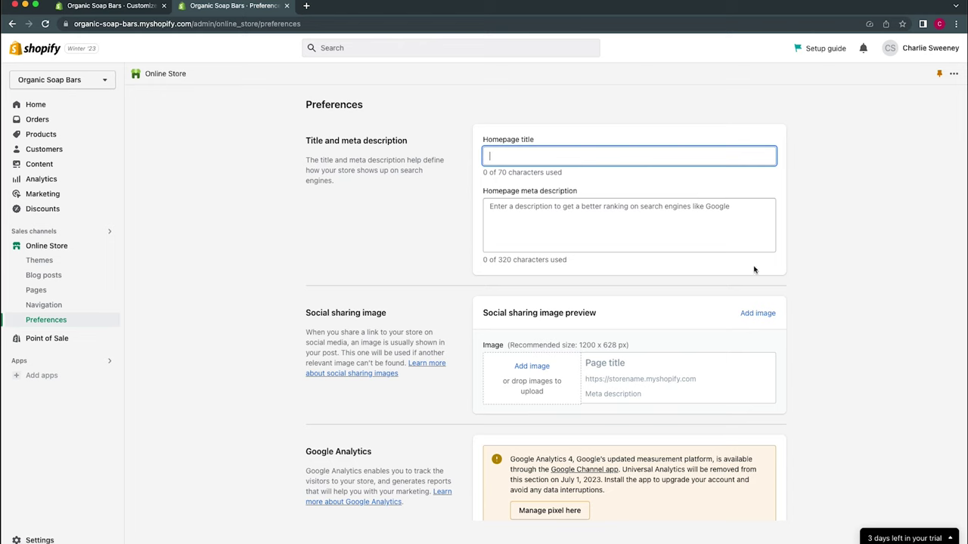
pyautogui.write('Organic Soap Bars')
pyautogui.press('Tab')
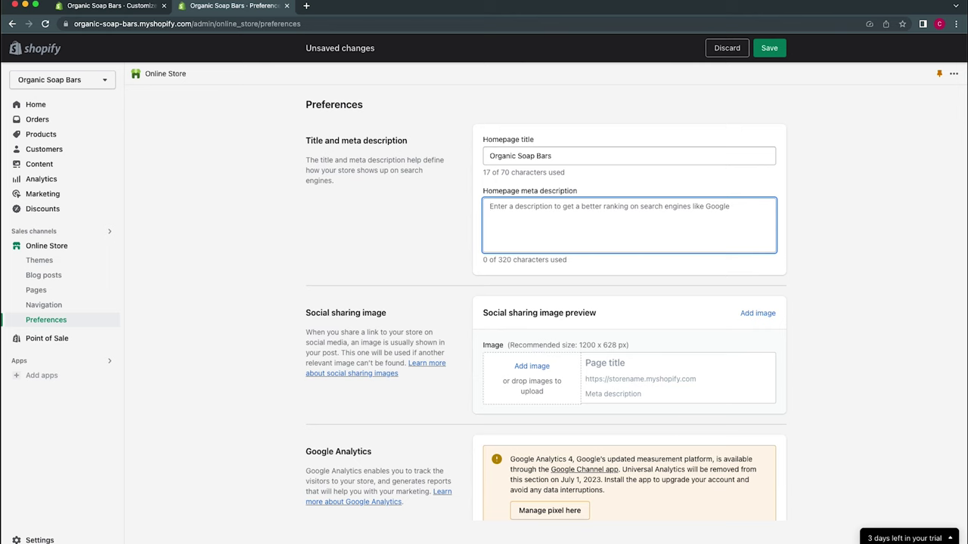
pyautogui.write('Crafted with organic ingredients, providing a luxurious & nourishing escape for your senses.')
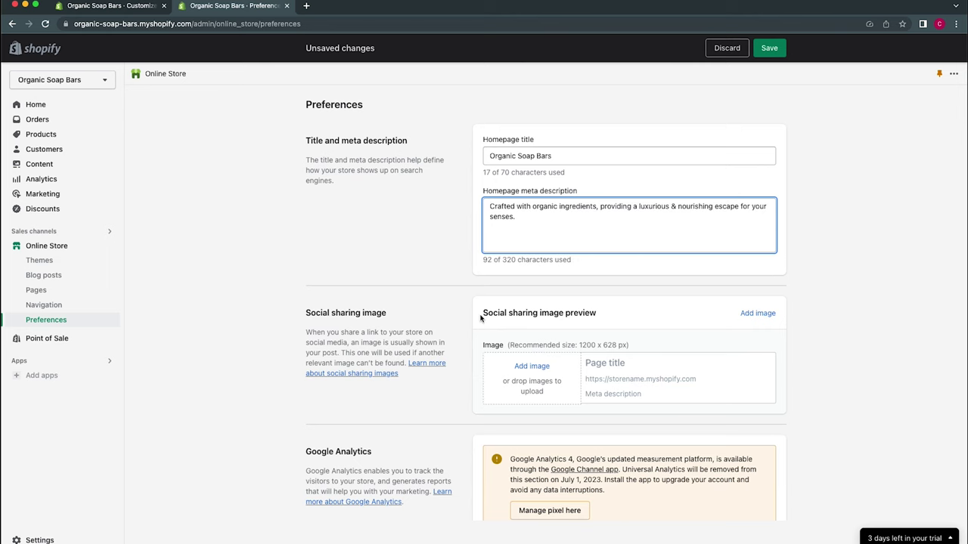
pyautogui.click(506, 290)
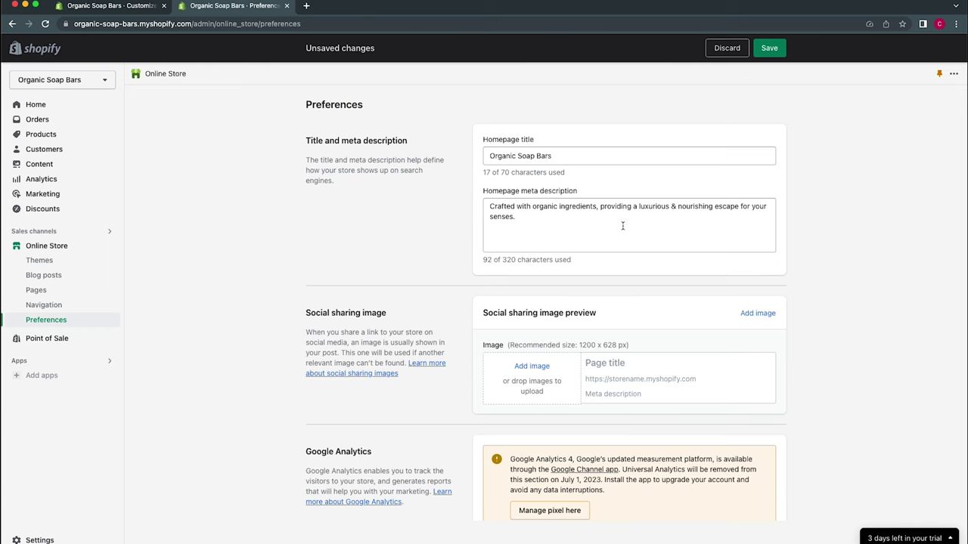
# - Add the green image with outlined soap bars as the store's social sharing image
pyautogui.scroll(-3, 622, 225)
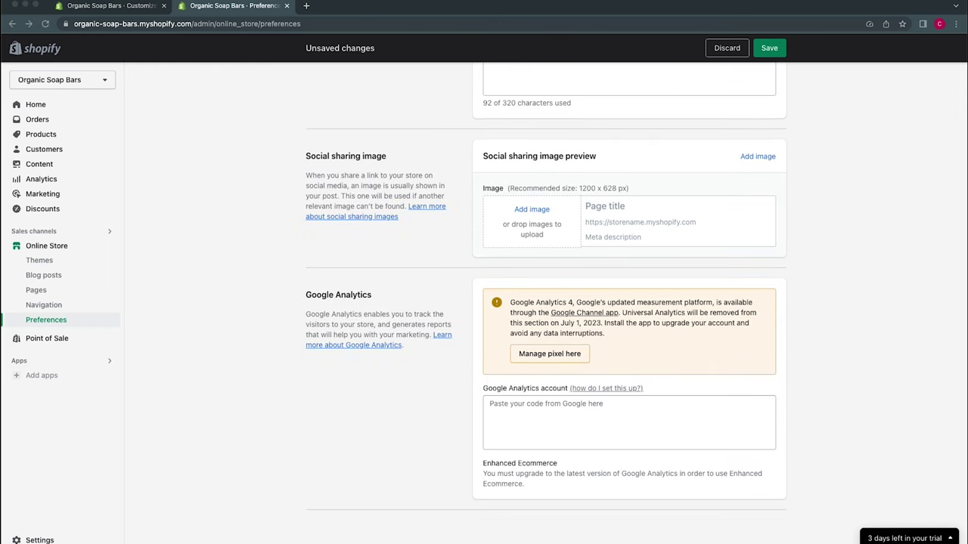
pyautogui.moveTo(553, 268); pyautogui.dragTo(531, 219)
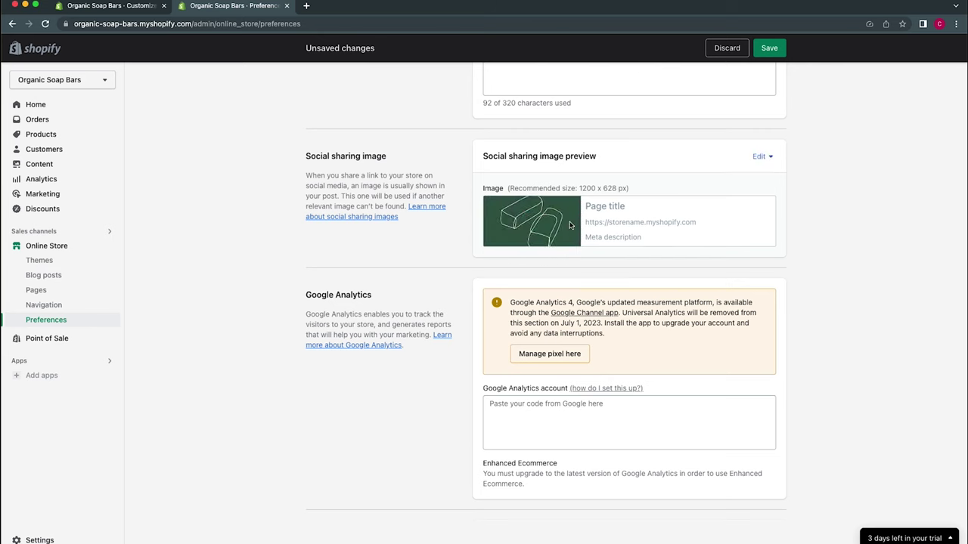
# - Review the Google Analytics, Facebook Pixel and customer privacy preferences, and save the changes
pyautogui.scroll(-3, 646, 237)
pyautogui.click(647, 233)
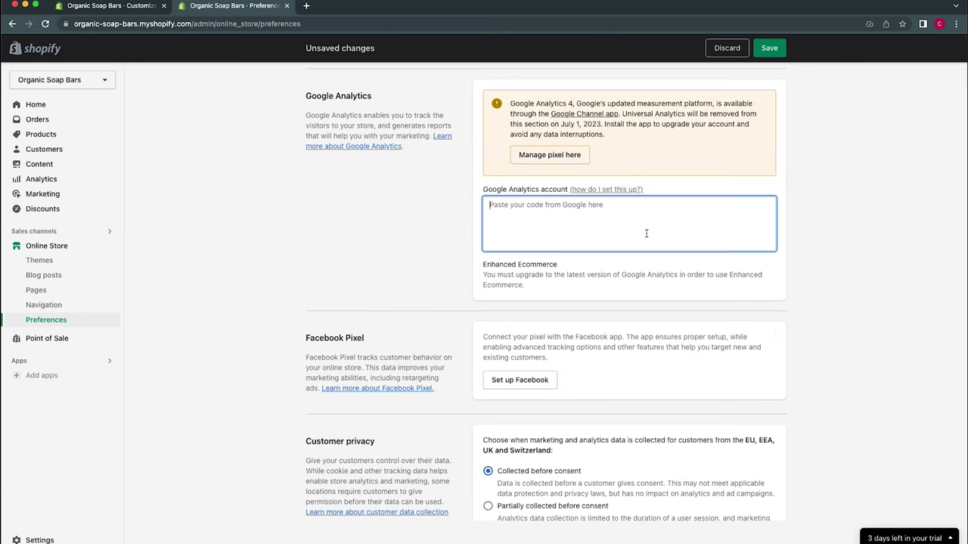
pyautogui.scroll(-1, 562, 384)
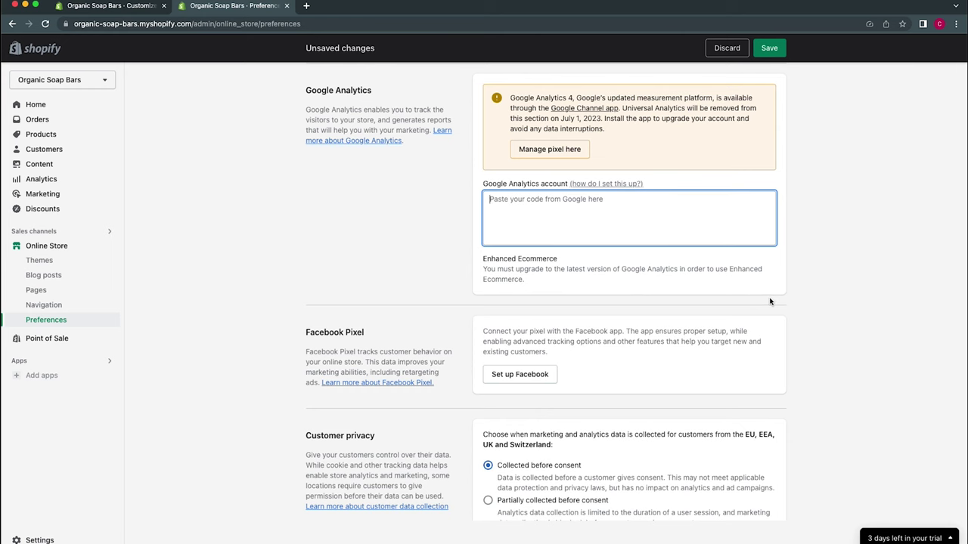
pyautogui.scroll(-5, 779, 303)
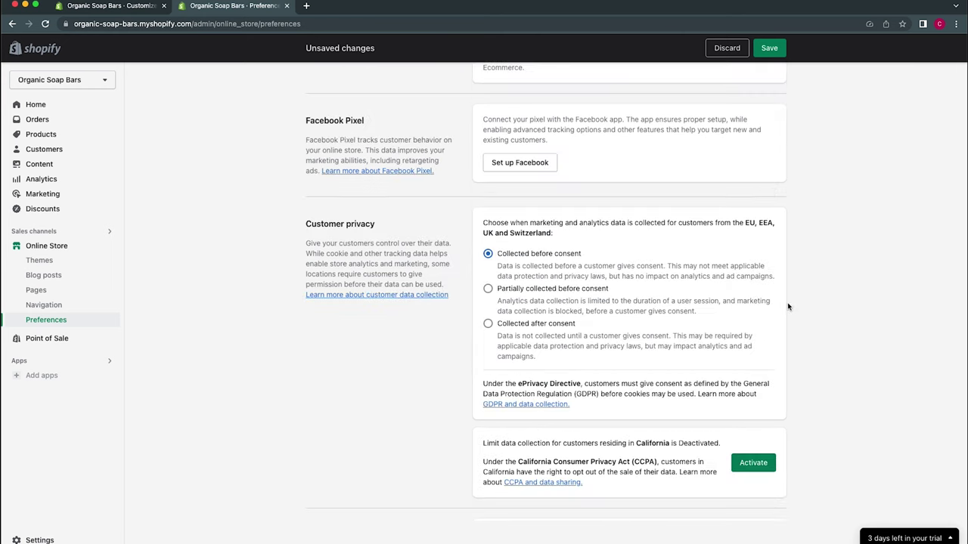
pyautogui.scroll(-2, 787, 307)
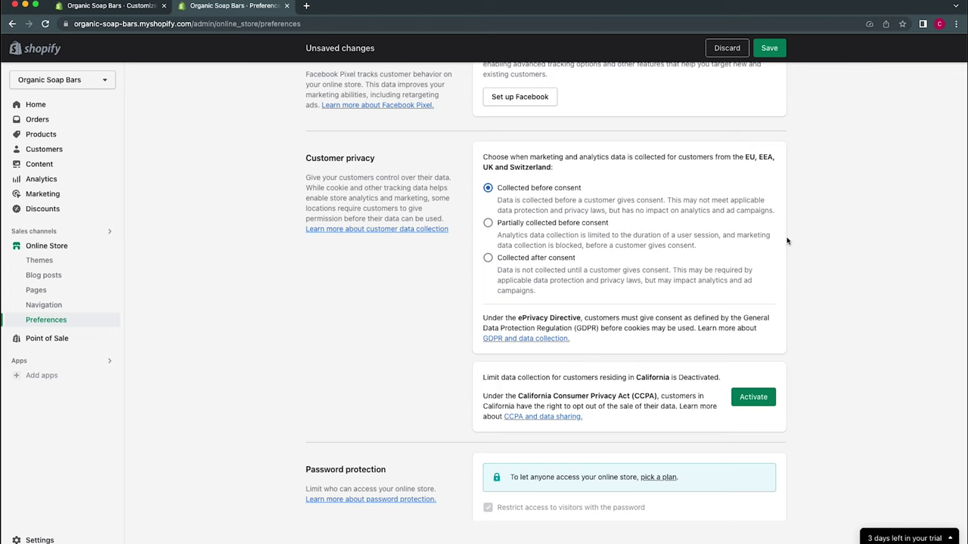
pyautogui.scroll(2, 786, 240)
pyautogui.click(768, 48)
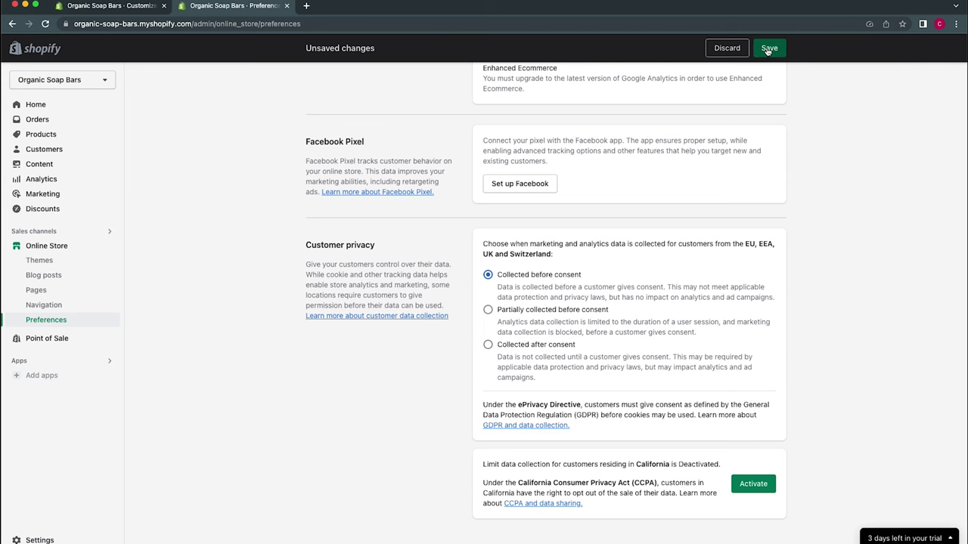
# - Open the plan selection from the themes page and compare the prices, fees and features of the Basic, Shopify and Advanced plans
pyautogui.click(56, 249)
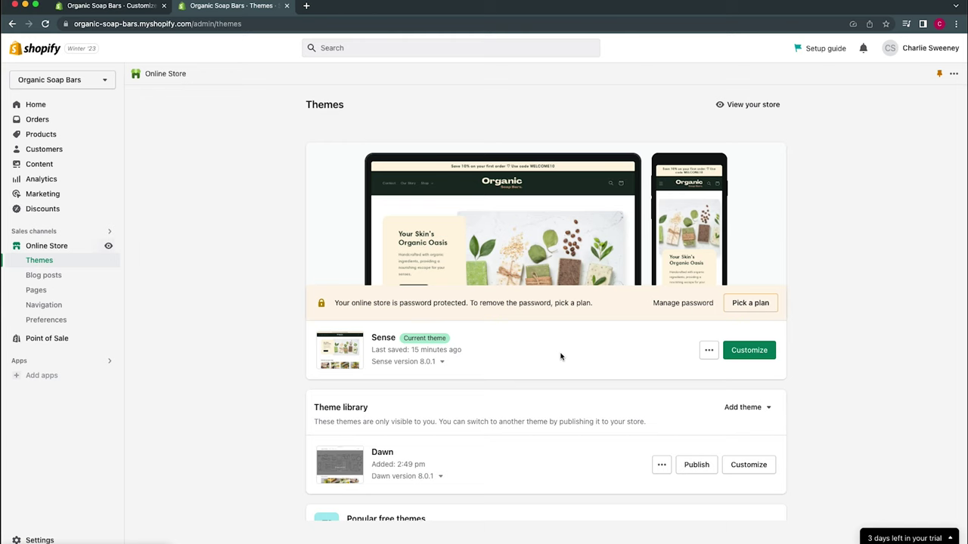
pyautogui.click(750, 303)
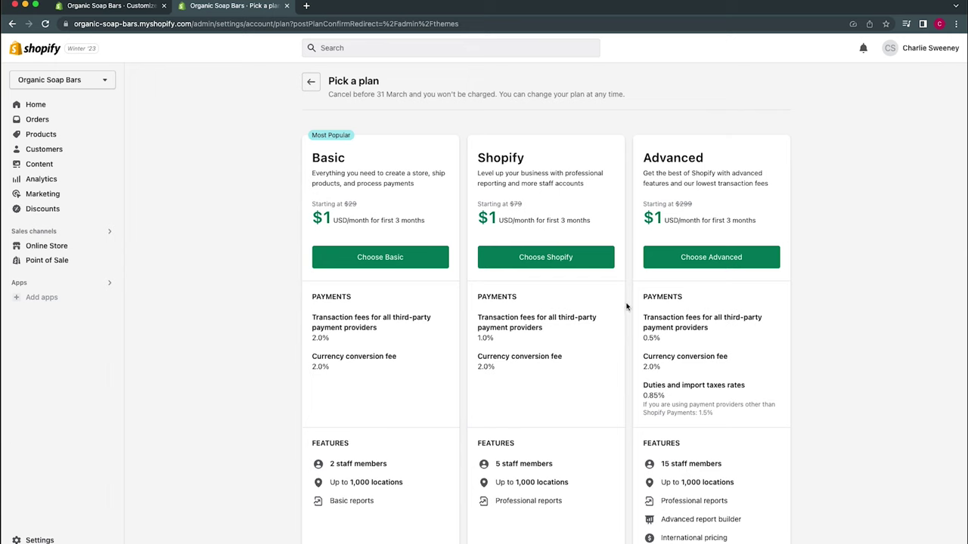
pyautogui.scroll(-1, 625, 305)
pyautogui.scroll(-1, 625, 304)
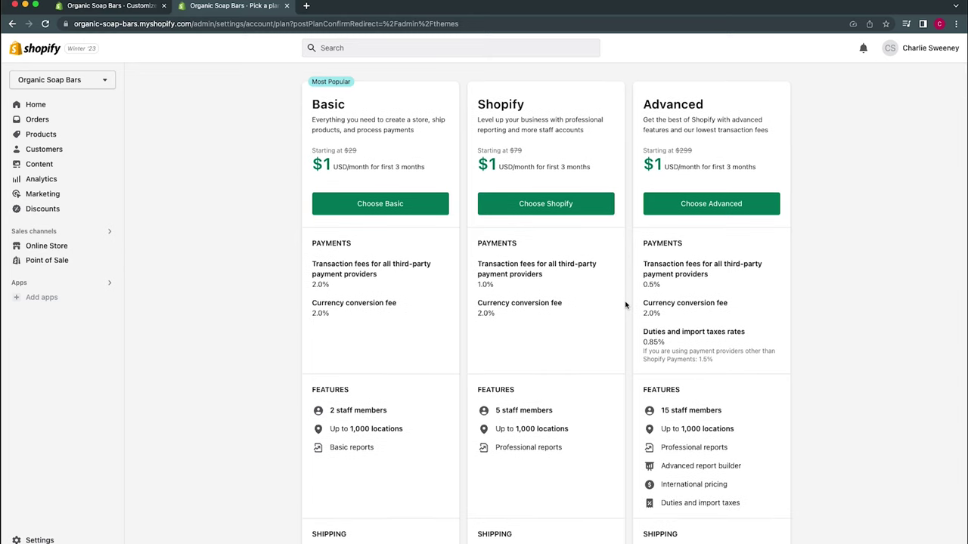
pyautogui.scroll(1, 626, 305)
pyautogui.scroll(1, 361, 352)
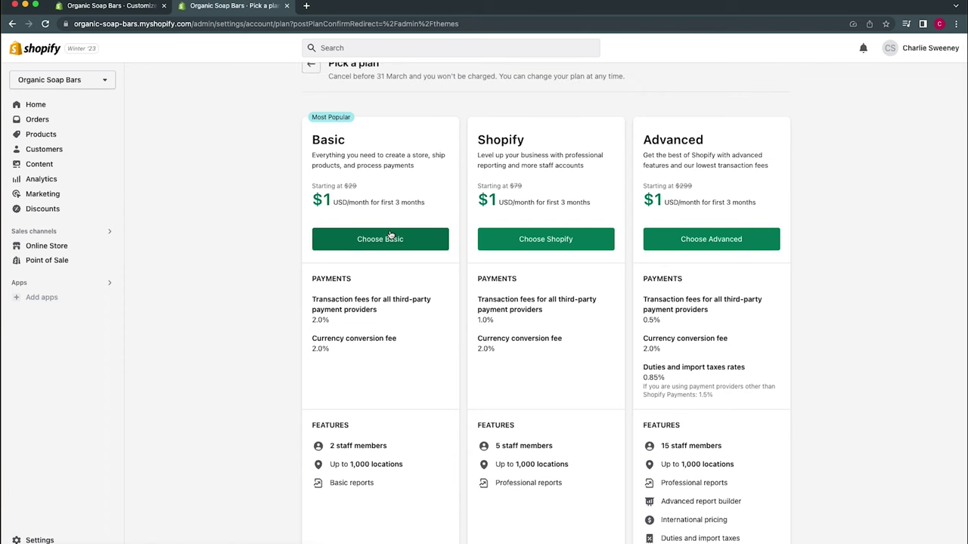
pyautogui.scroll(1, 458, 196)
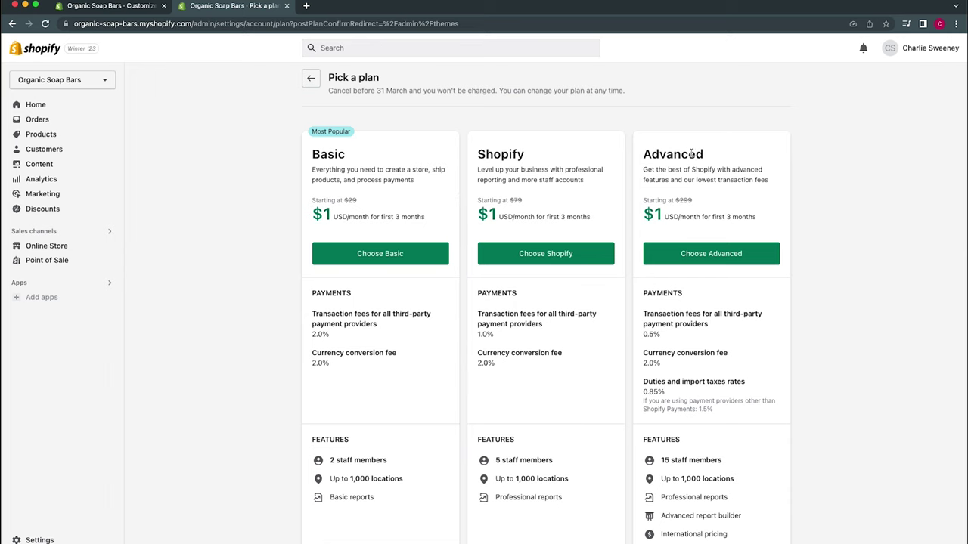
pyautogui.scroll(1, 691, 154)
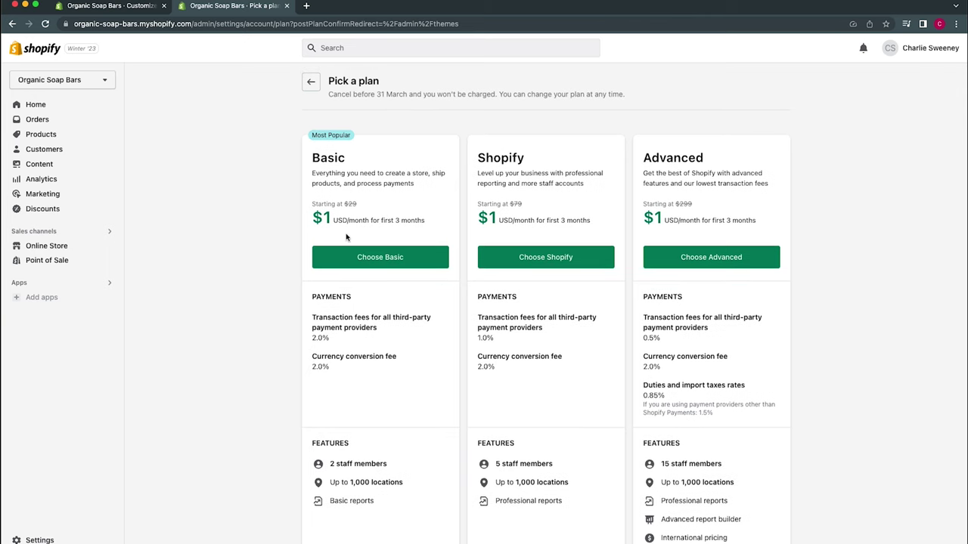
# - Return to the online store's themes page and open the store's password protection preferences
pyautogui.click(76, 249)
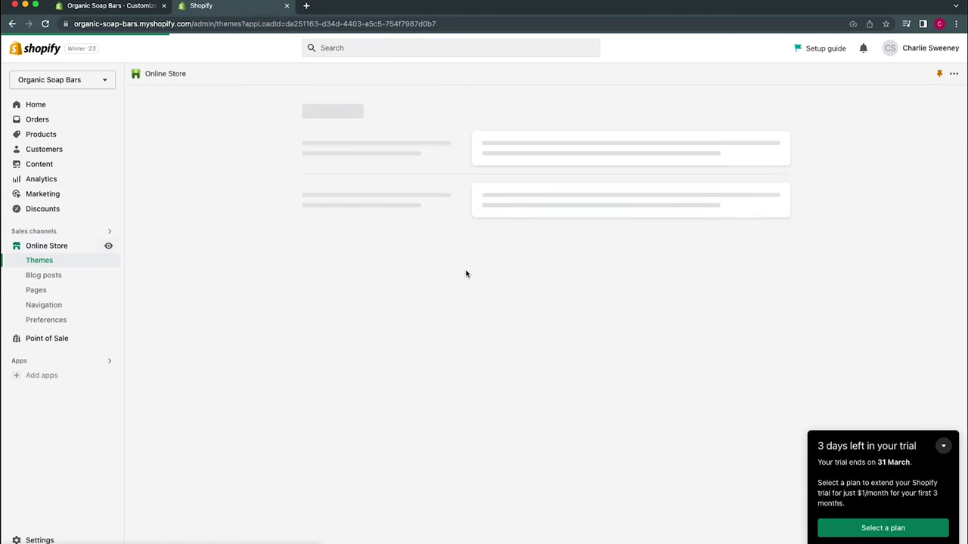
pyautogui.click(685, 303)
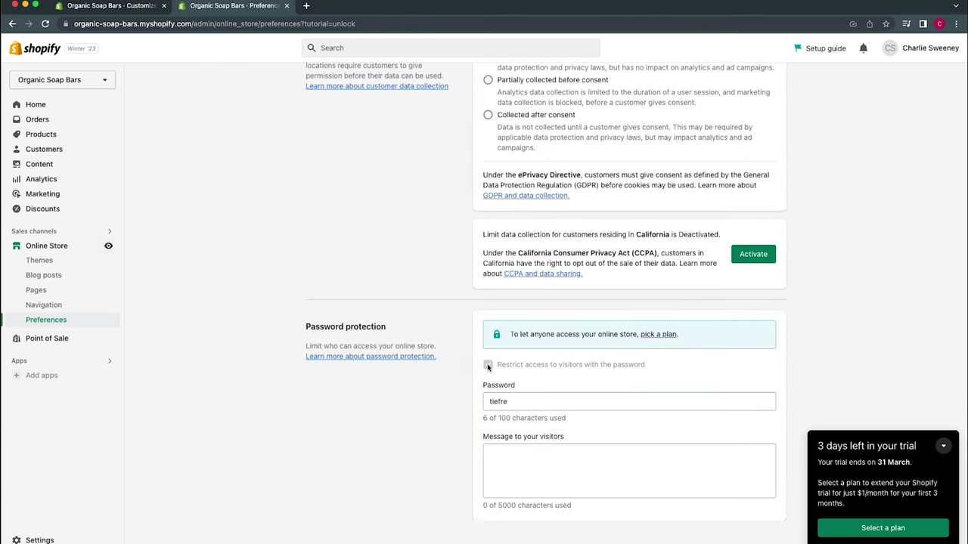
# - View the online store and look through its home page from the hero banner down to the featured product collage
pyautogui.click(108, 248)
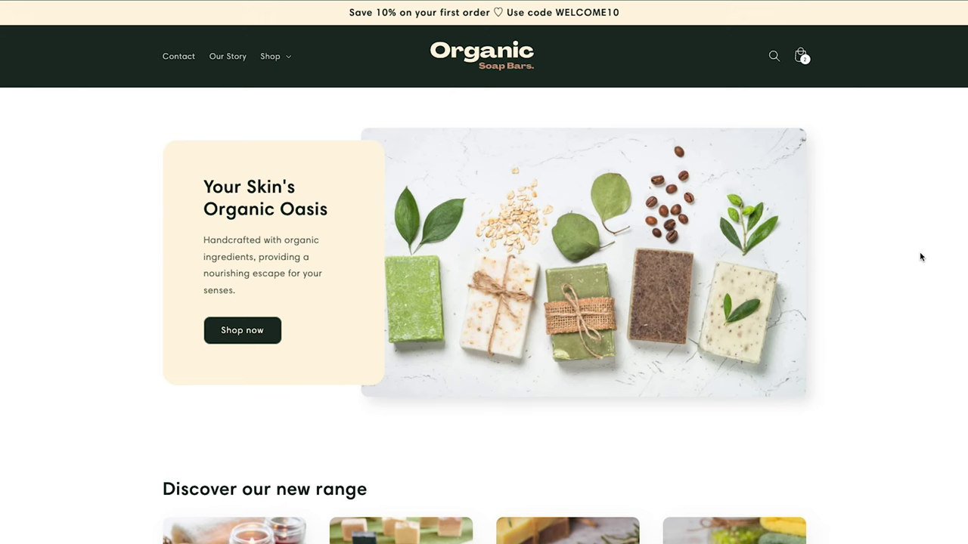
pyautogui.scroll(-5, 920, 257)
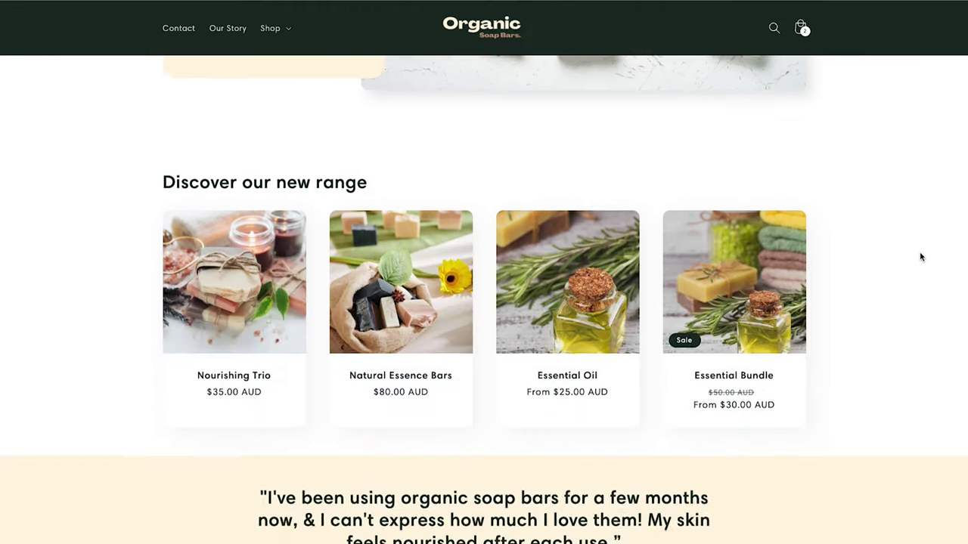
pyautogui.scroll(-3, 920, 257)
pyautogui.scroll(-3, 920, 257)
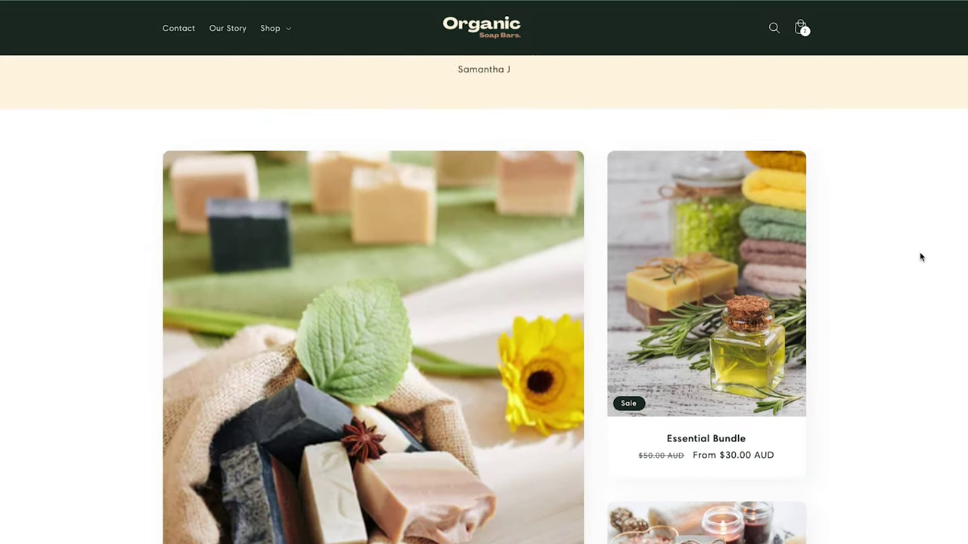
pyautogui.scroll(-2, 920, 258)
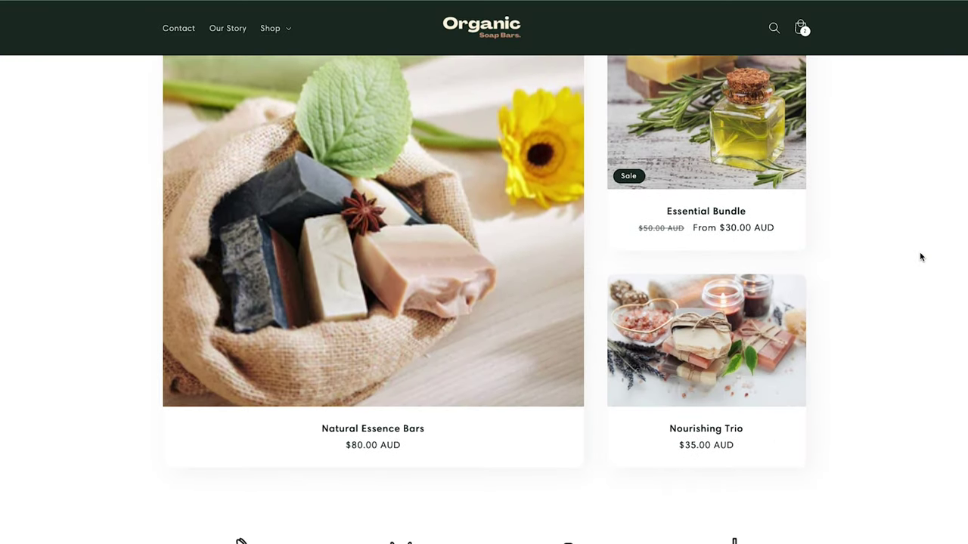